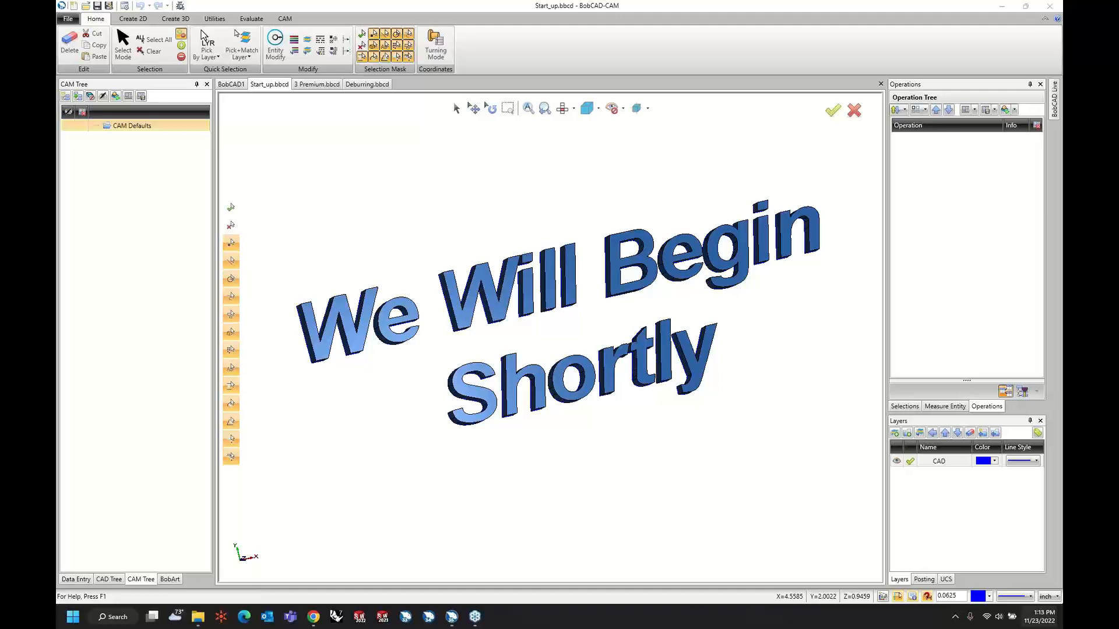
# Switch to the 3 Premium document and inspect the fixture, workpiece and stock assigned to its milling job.
pyautogui.click(317, 85)
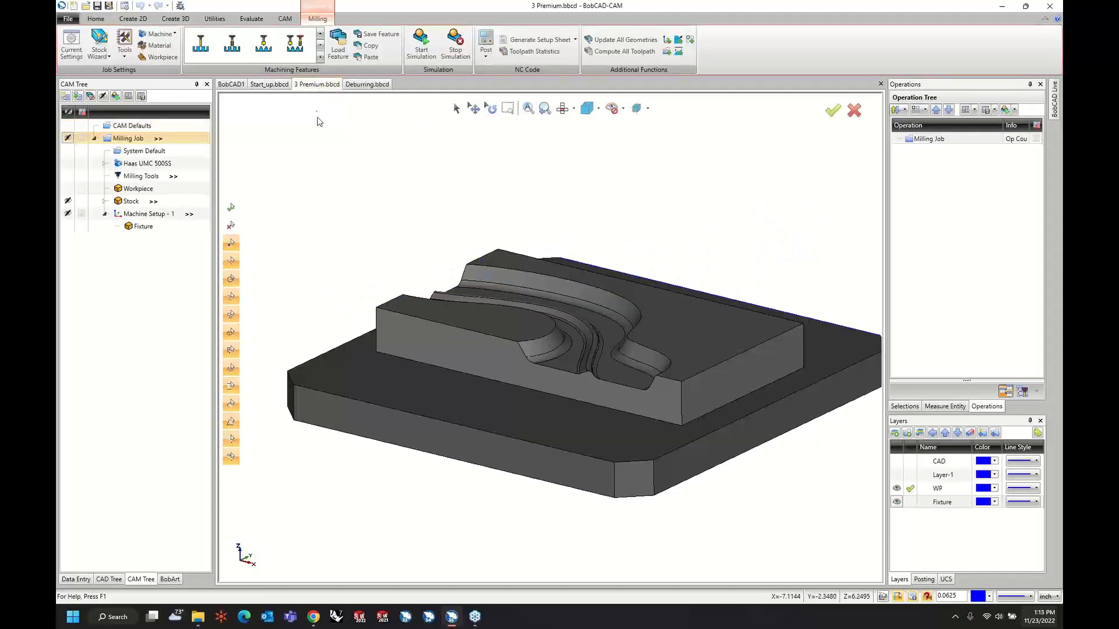
pyautogui.scroll(-2, 381, 248)
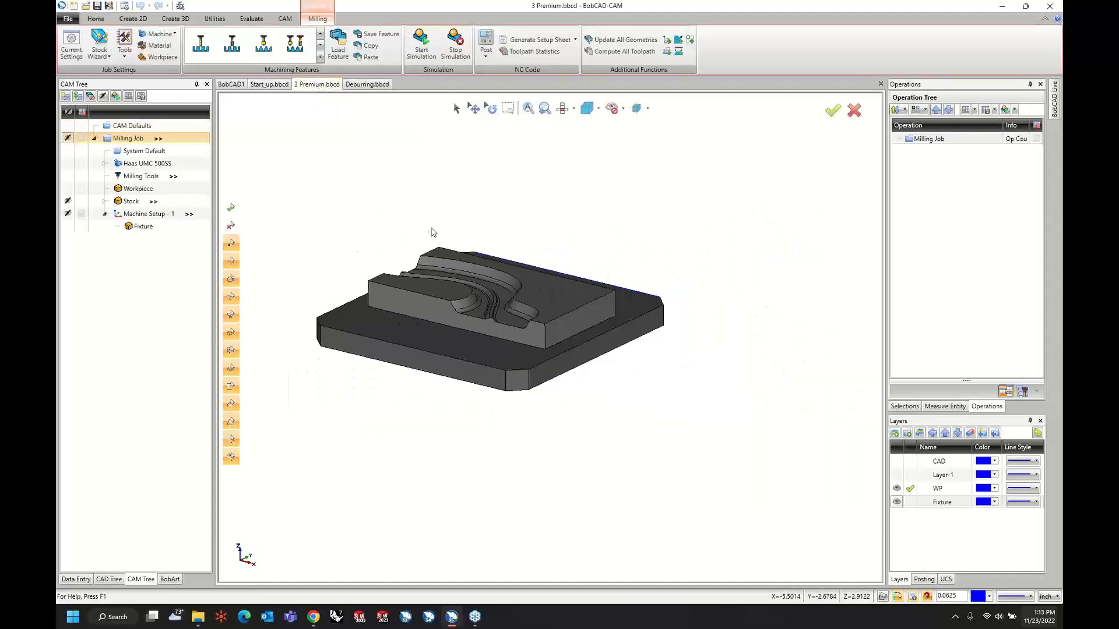
pyautogui.scroll(2, 431, 232)
pyautogui.scroll(2, 482, 254)
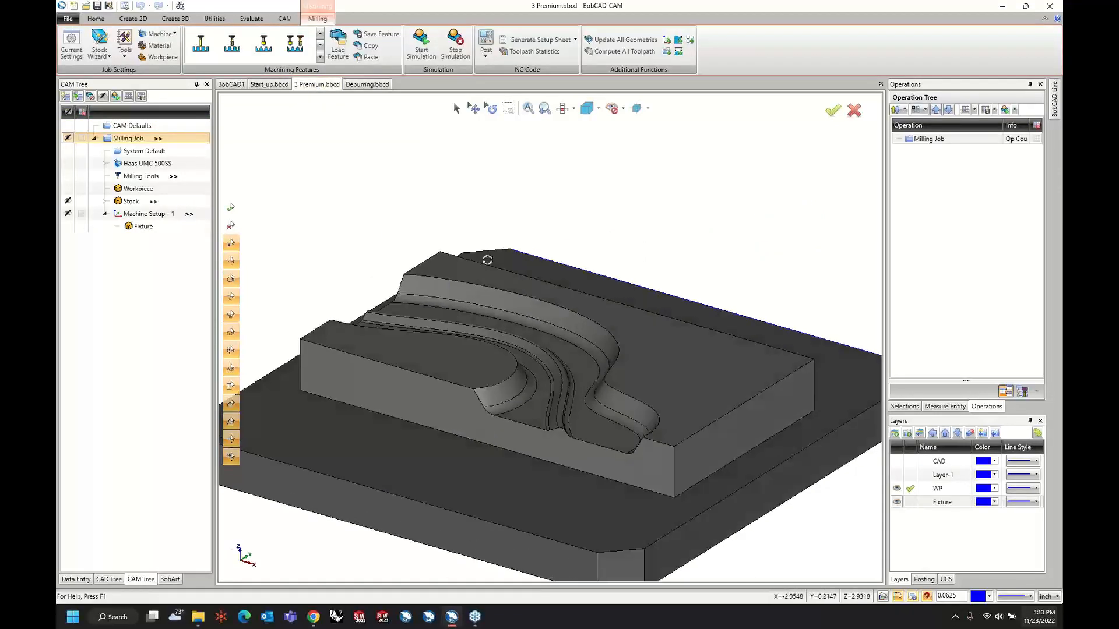
pyautogui.click(161, 228)
pyautogui.click(134, 189)
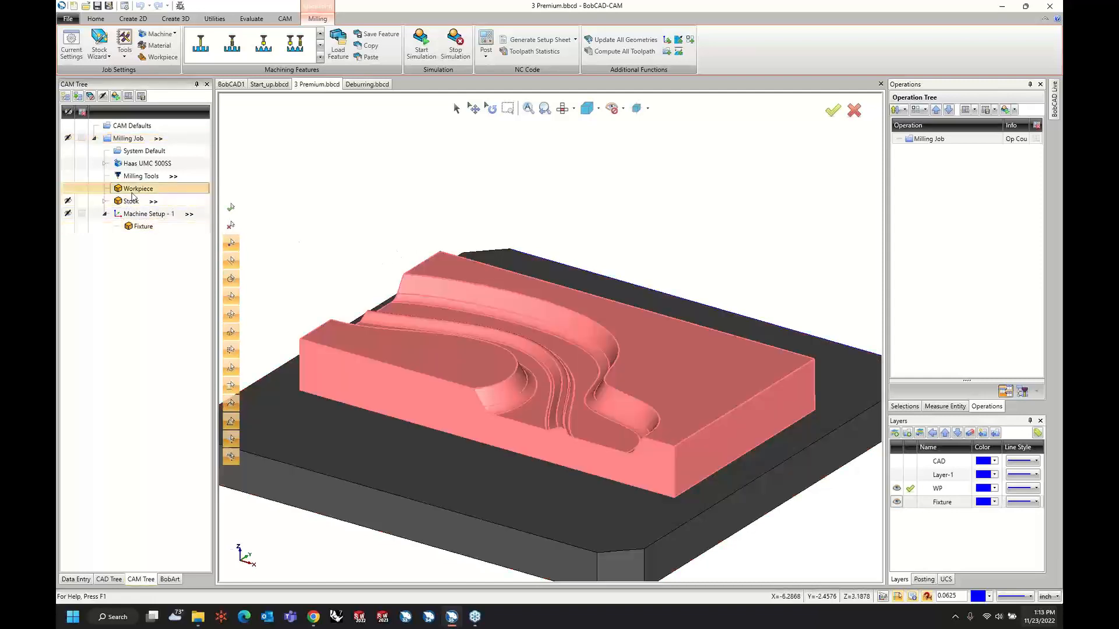
pyautogui.click(131, 201)
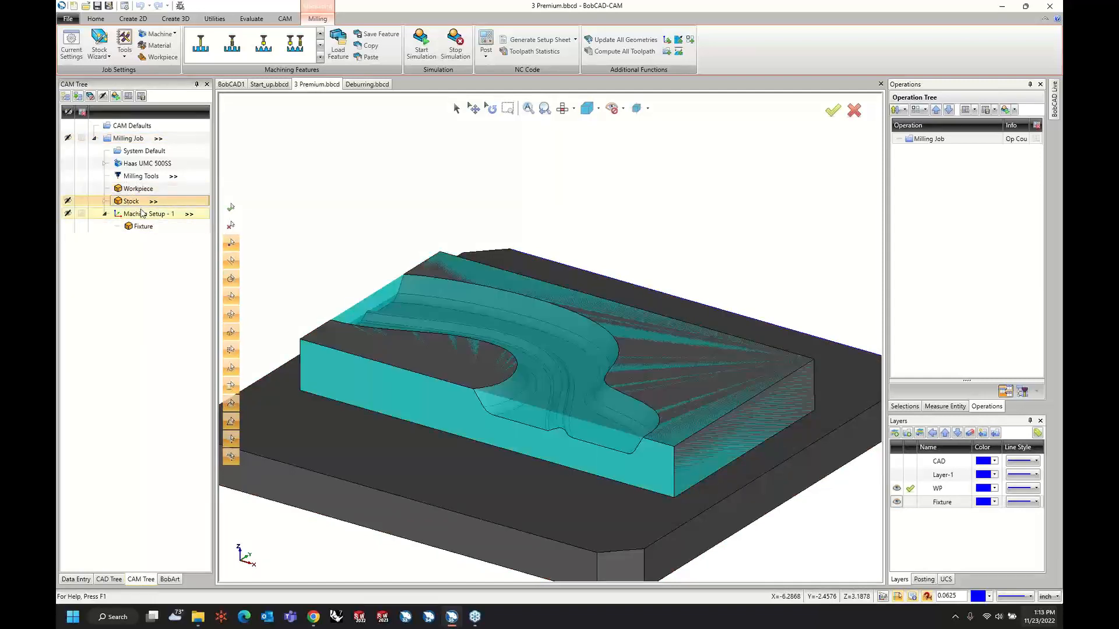
# Start a Mill 3 Axis feature under Machine Setup - 1, hide the Fixture layer and pick all workpiece faces as its geometry.
pyautogui.rightClick(144, 217)
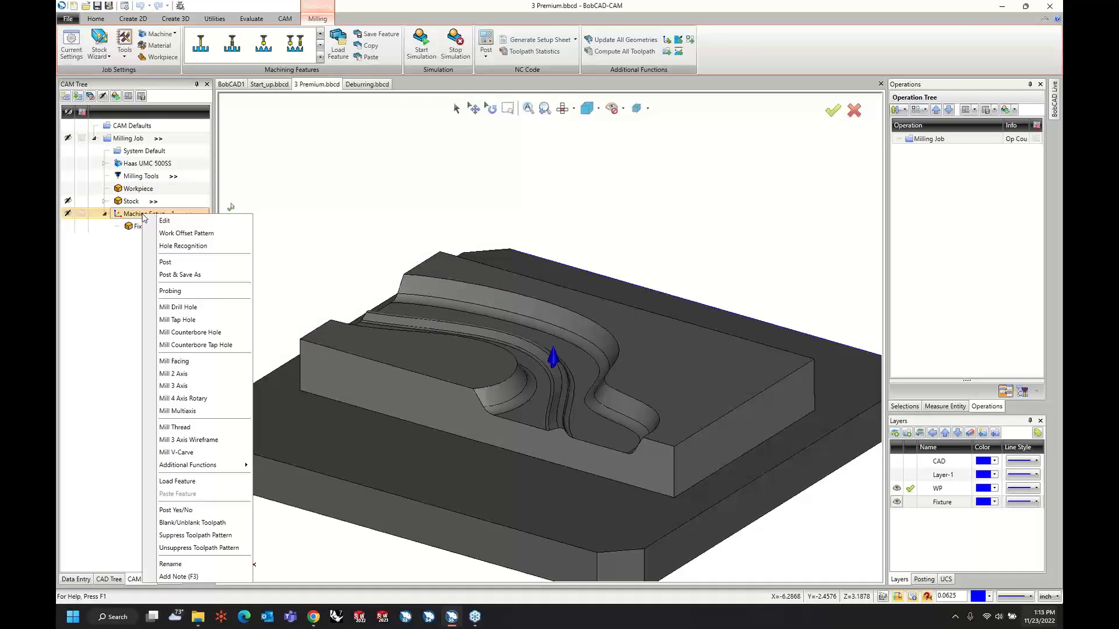
pyautogui.click(175, 386)
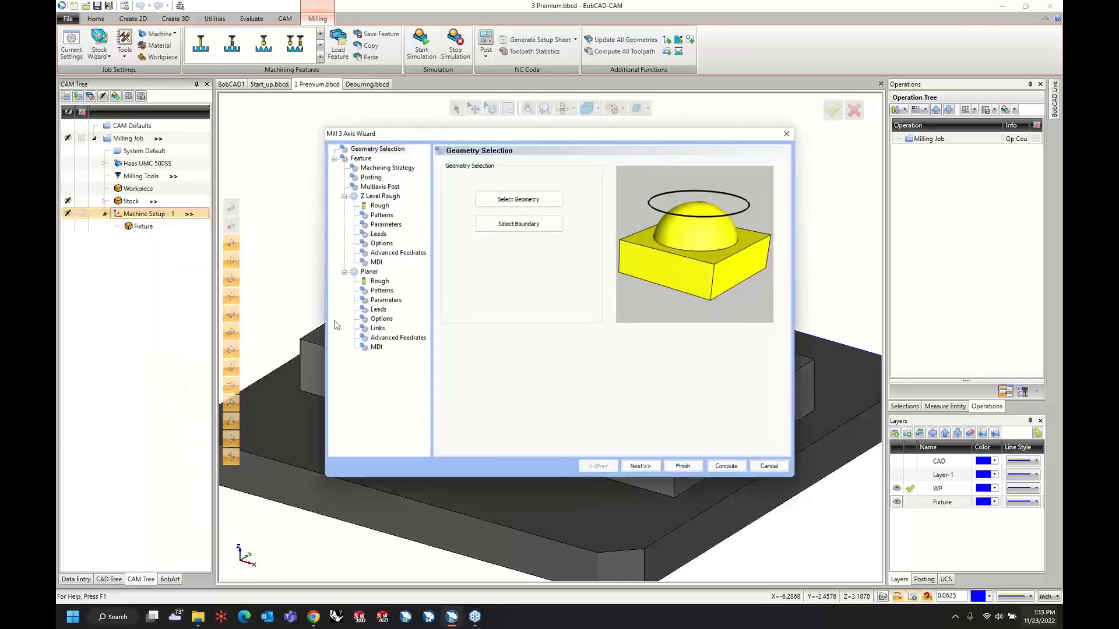
pyautogui.click(515, 199)
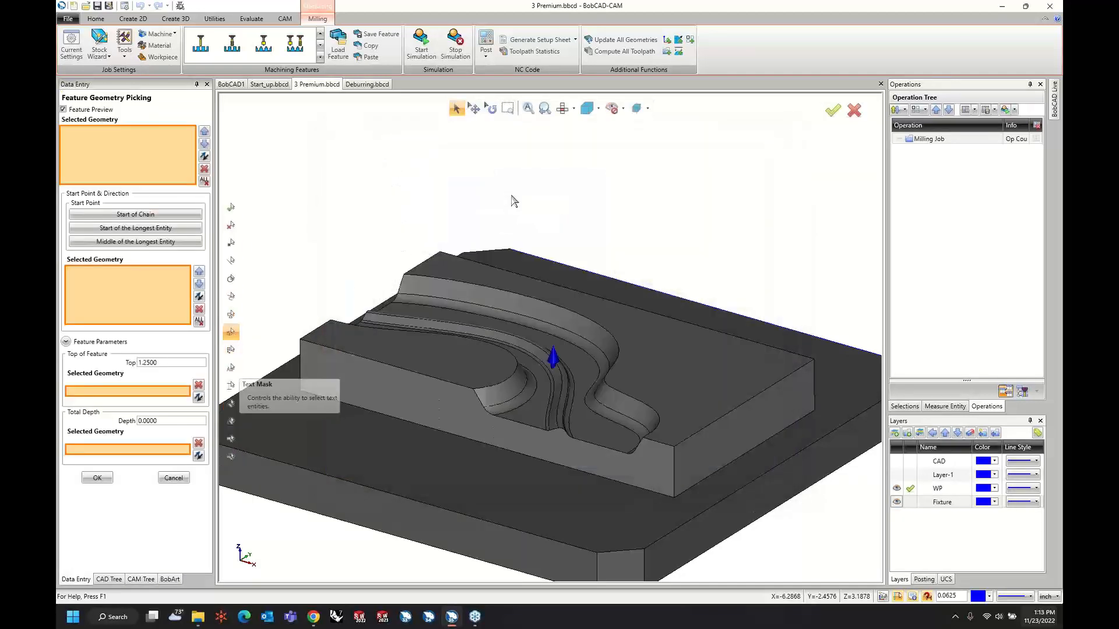
pyautogui.click(897, 502)
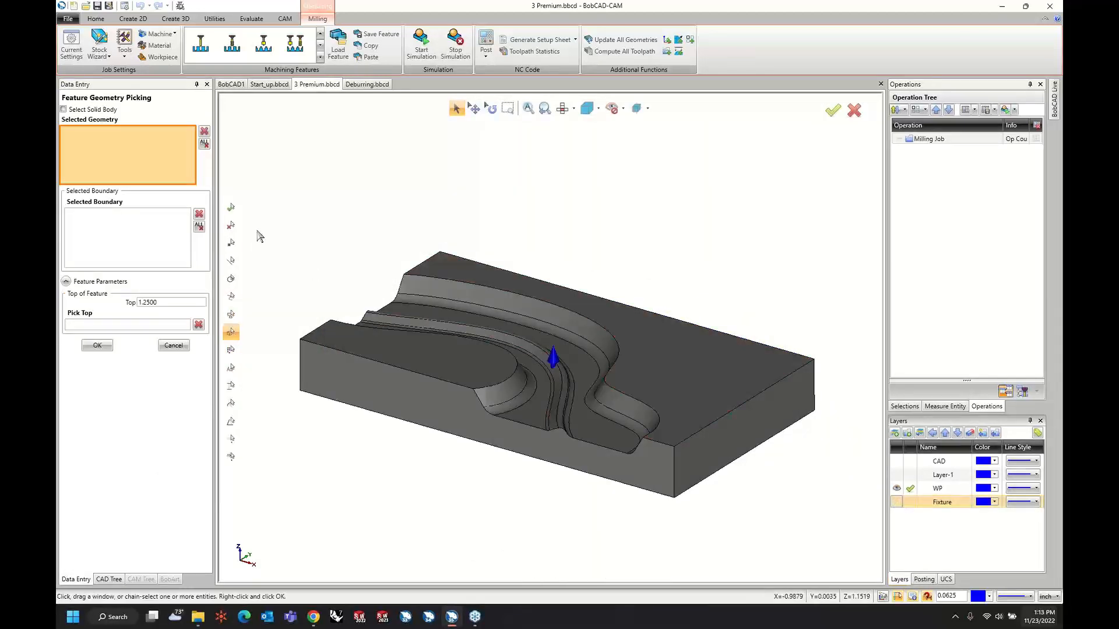
pyautogui.moveTo(244, 198); pyautogui.dragTo(845, 548)
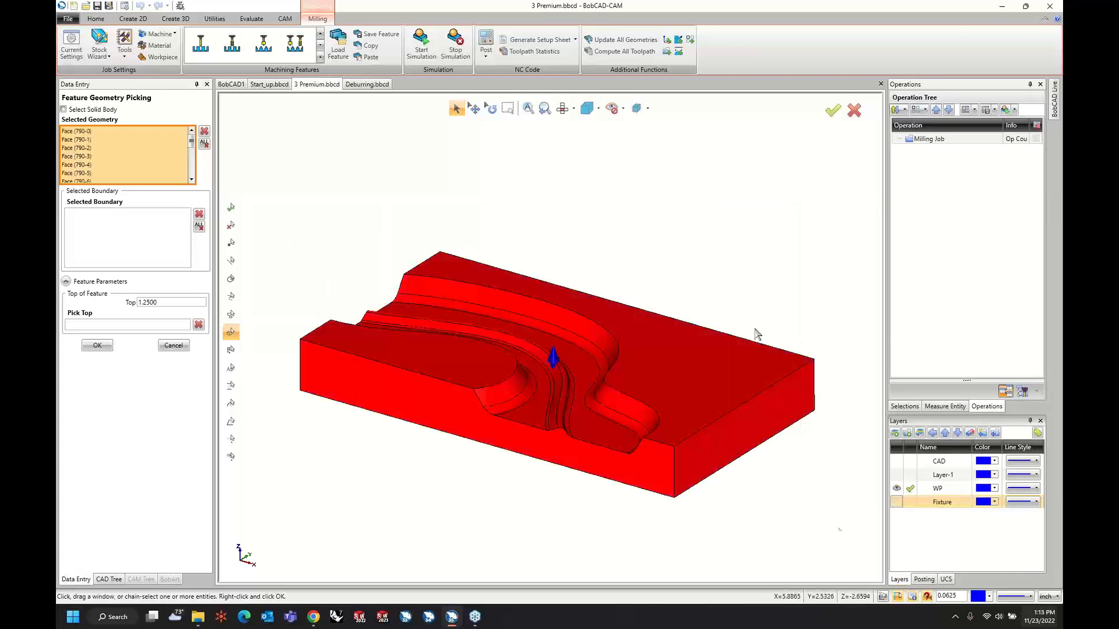
pyautogui.rightClick(632, 189)
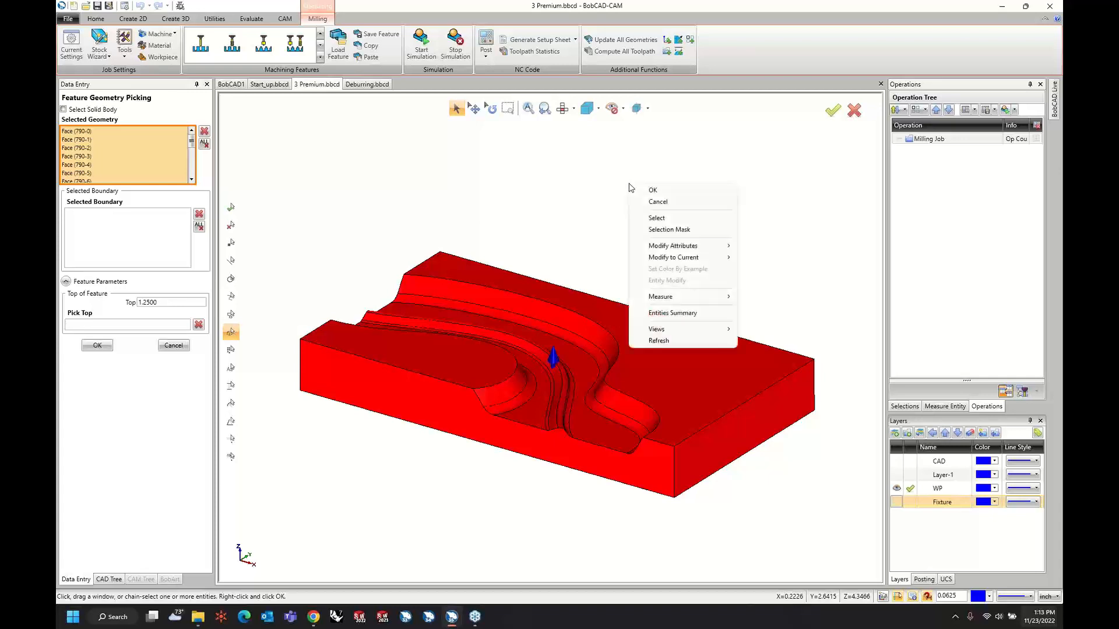
pyautogui.click(637, 191)
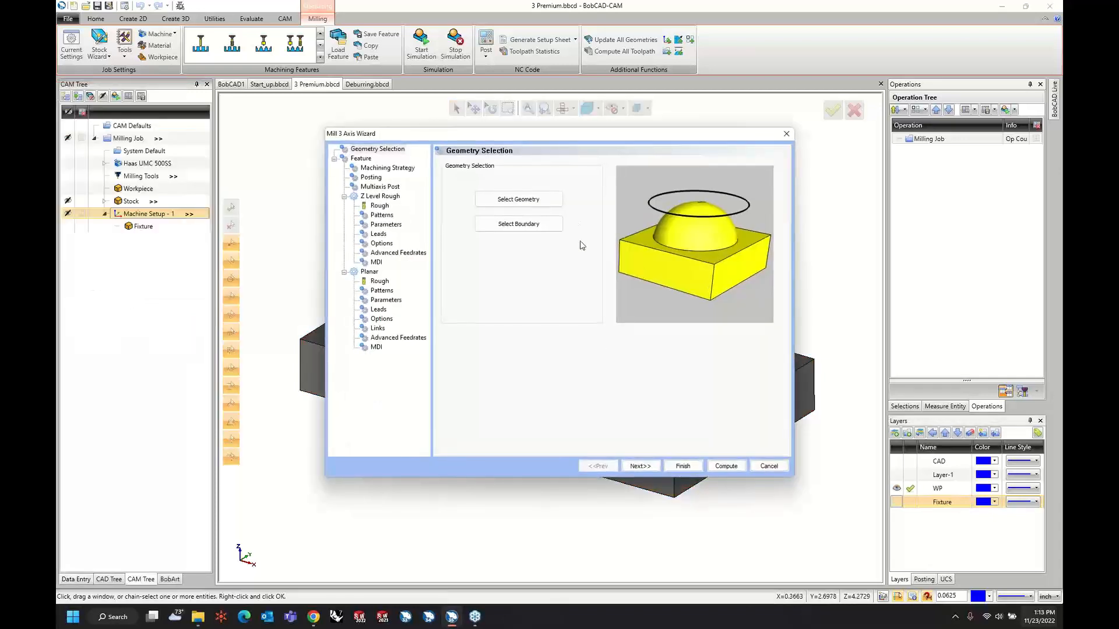
# Keep the feature plane settings and set the machining strategy to two Advanced Rough operations.
pyautogui.click(640, 466)
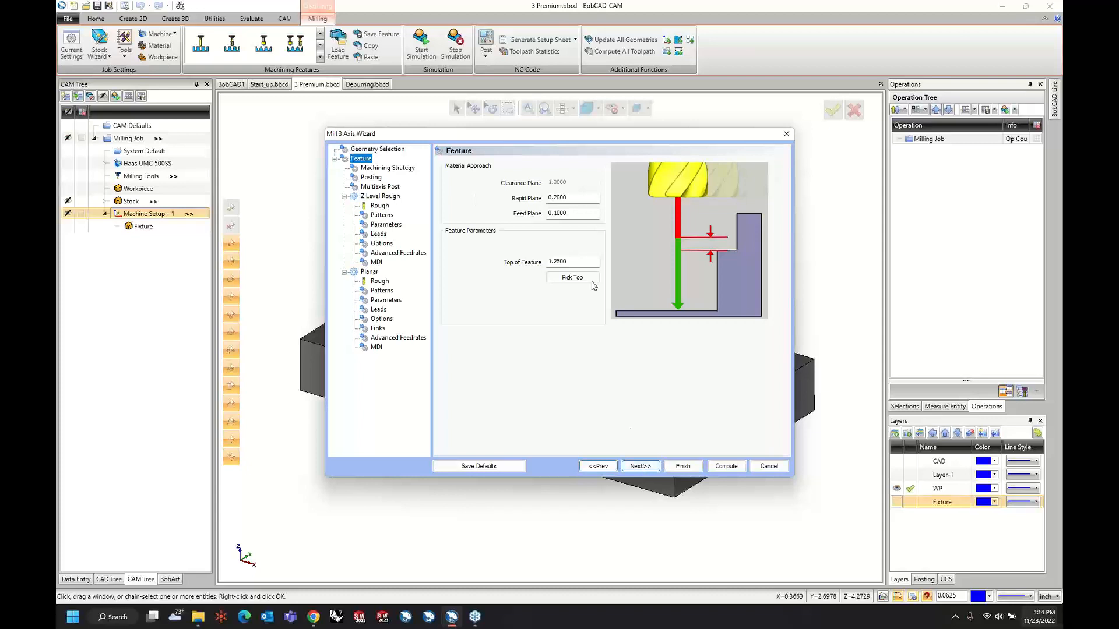
pyautogui.click(586, 263)
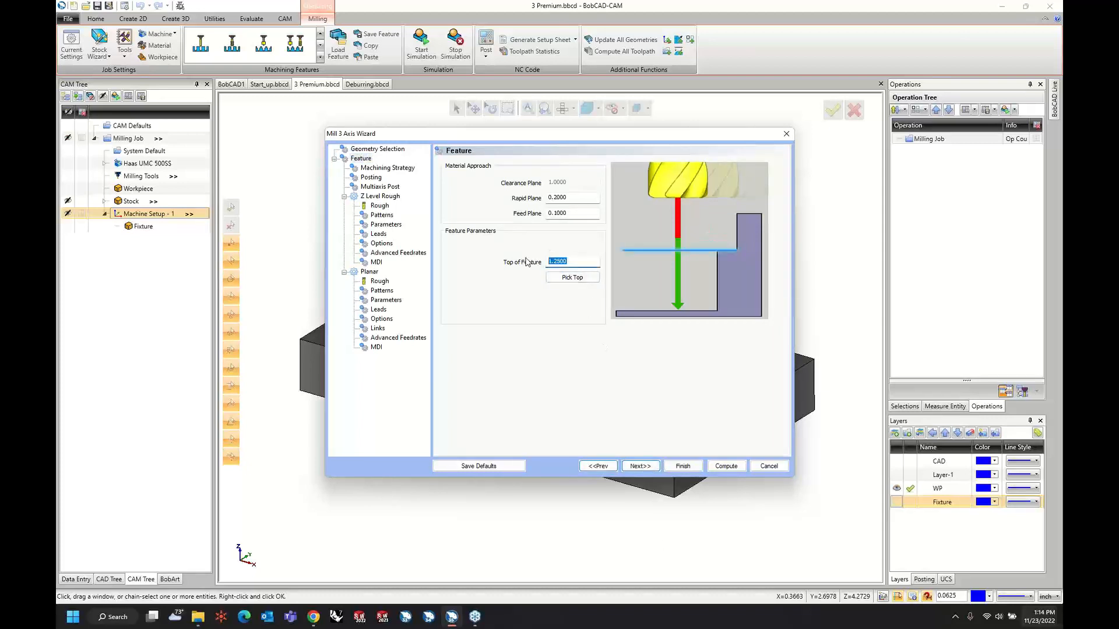
pyautogui.click(640, 466)
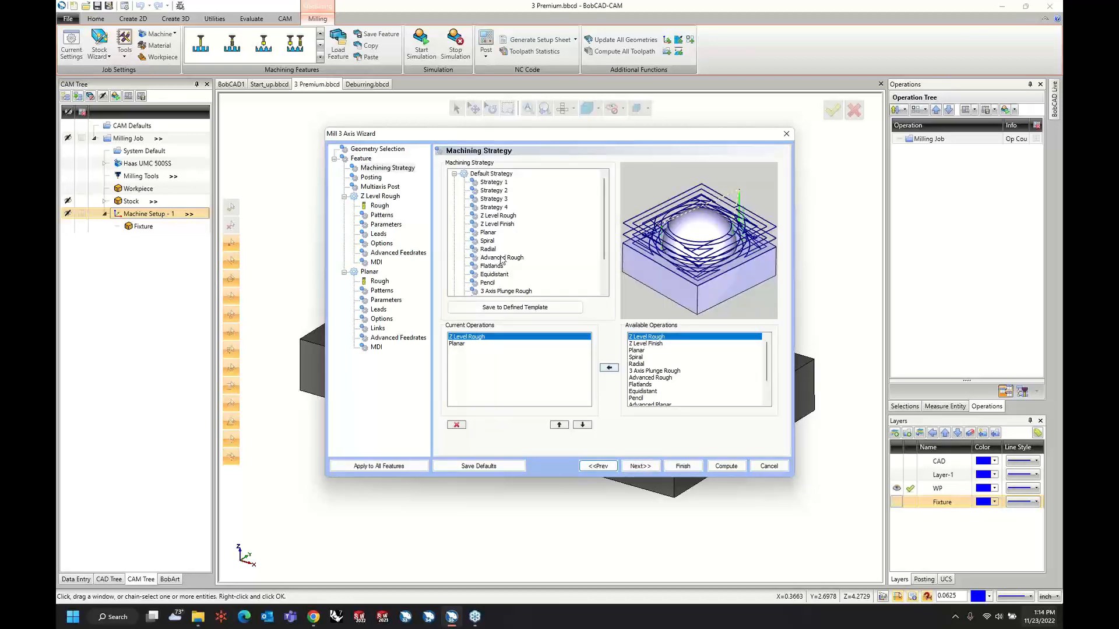
pyautogui.click(478, 256)
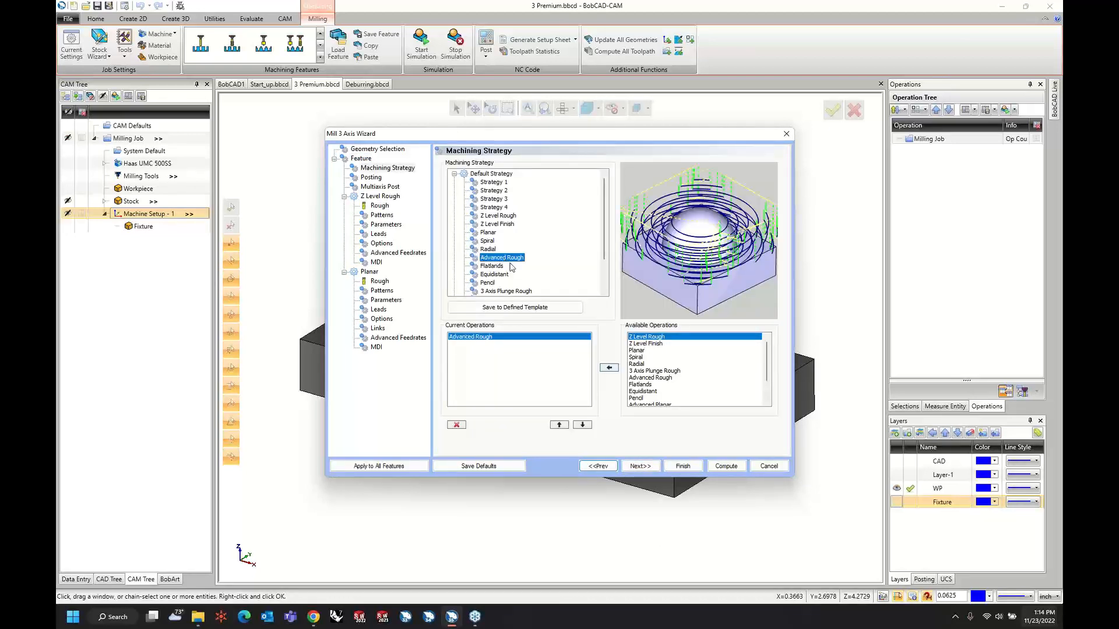
pyautogui.click(633, 378)
pyautogui.click(609, 368)
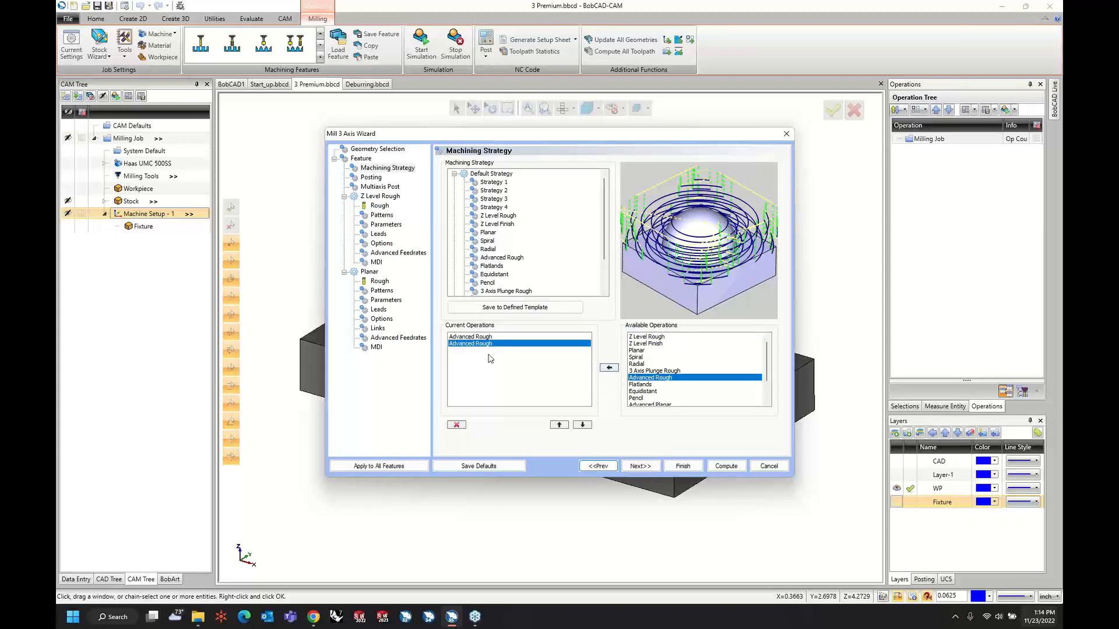
# Keep the posting and multiaxis post settings and set the first Advanced Rough tool diameter to 0.375.
pyautogui.click(640, 467)
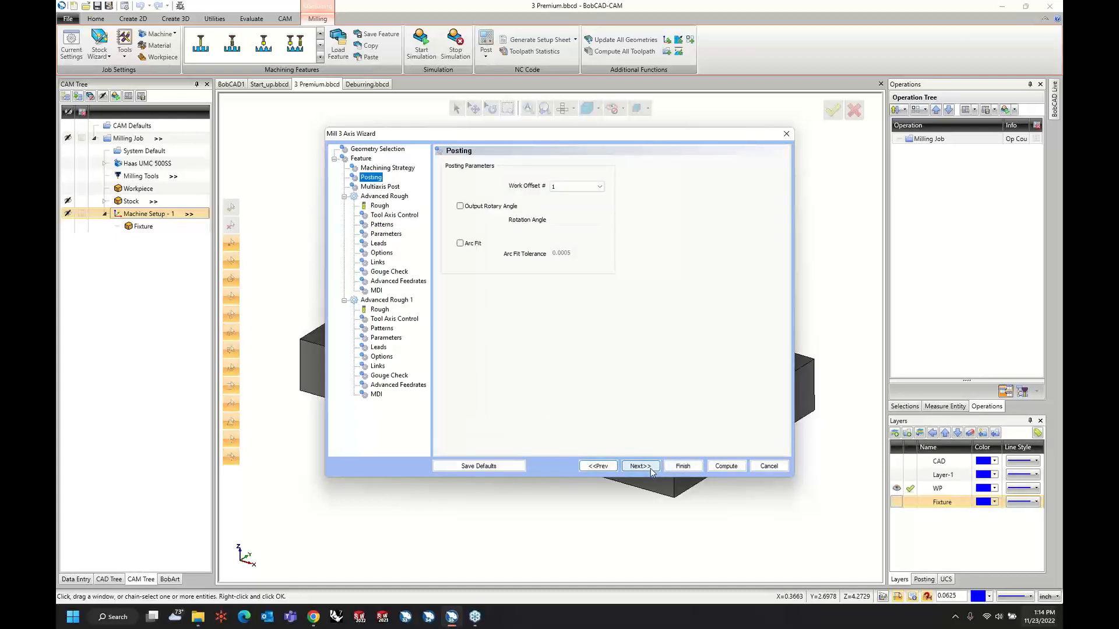
pyautogui.click(640, 467)
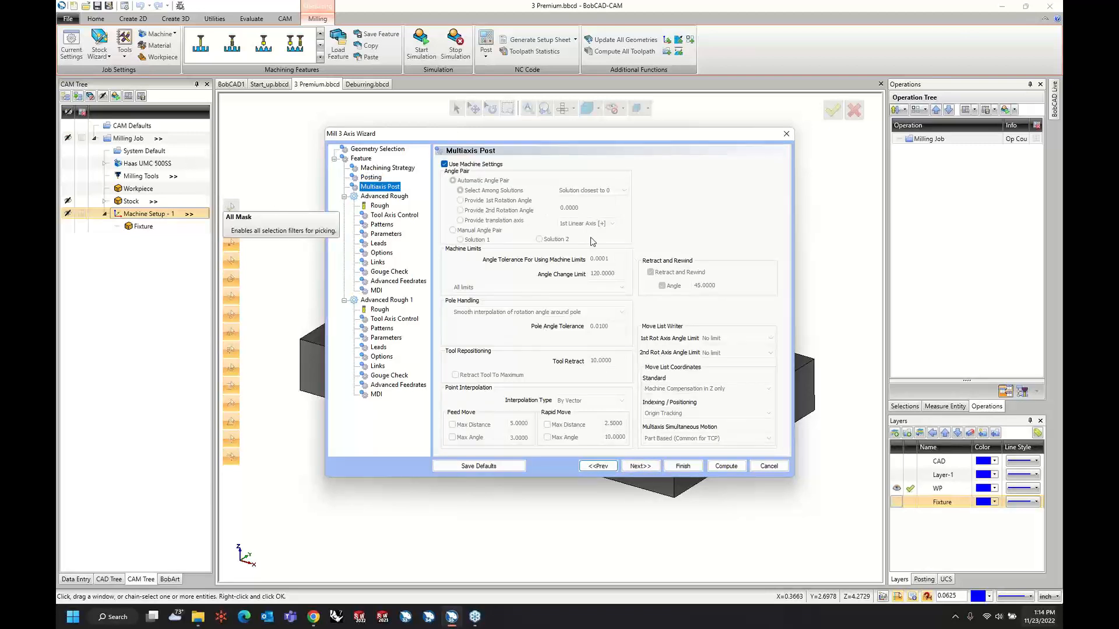
pyautogui.click(637, 466)
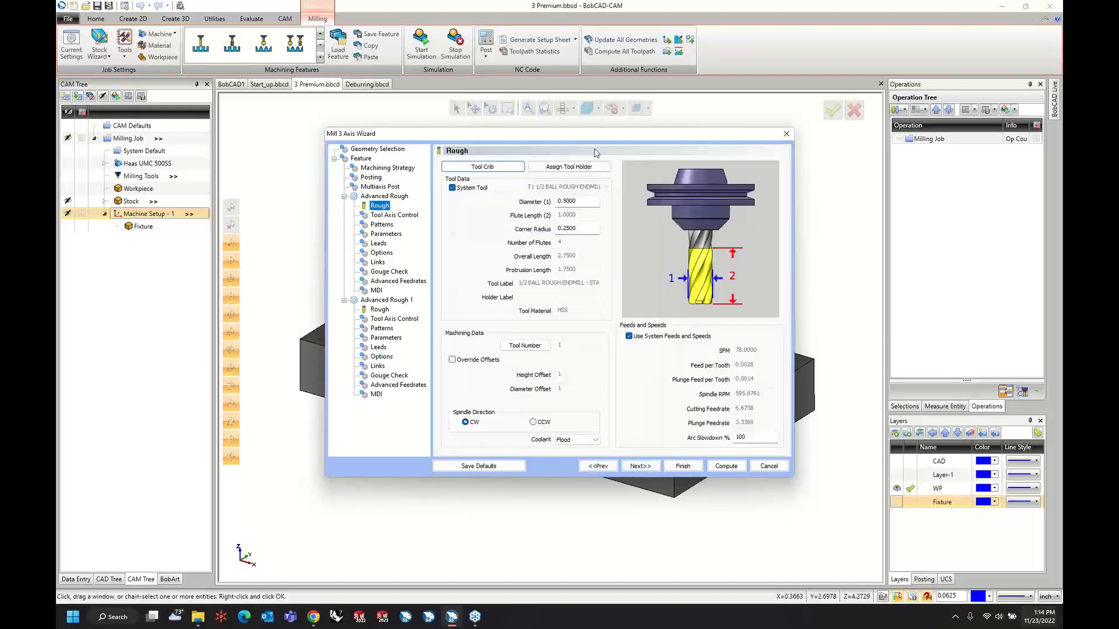
pyautogui.doubleClick(583, 202)
pyautogui.write('.375')
pyautogui.press('Tab')
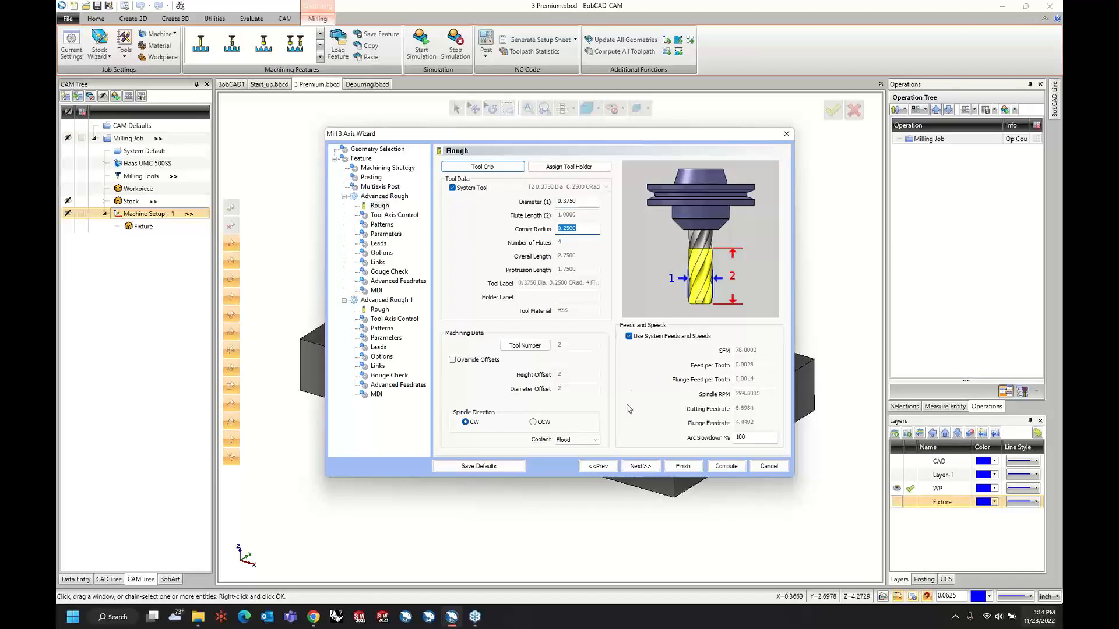
# Use 3 Axis tool axis control and the Adaptive Roughing cut pattern for the first Advanced Rough operation.
pyautogui.click(640, 466)
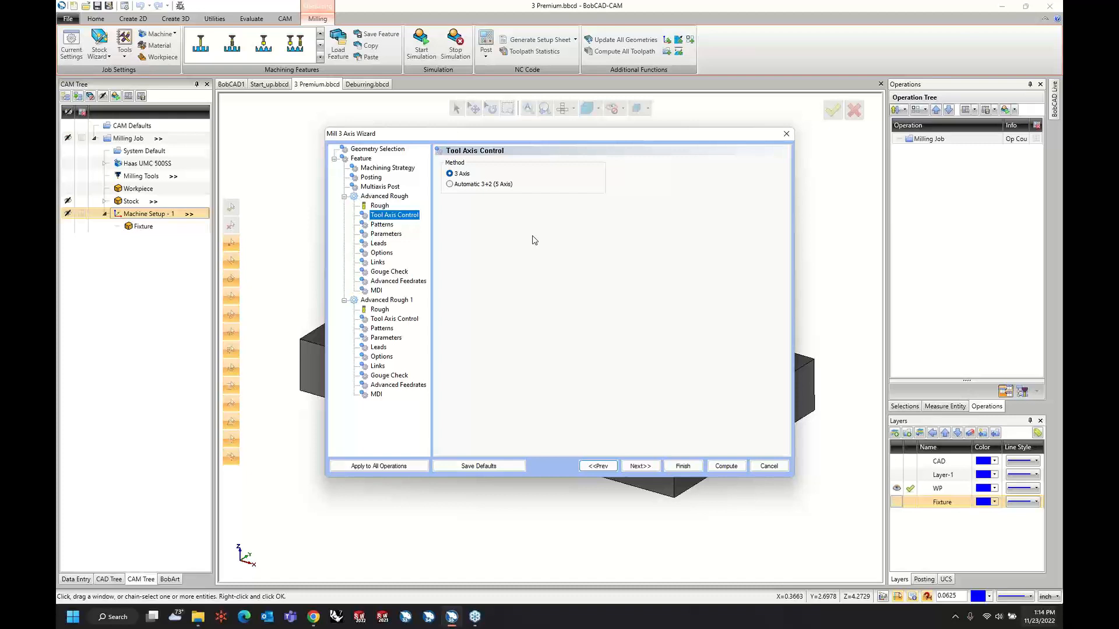
pyautogui.click(459, 186)
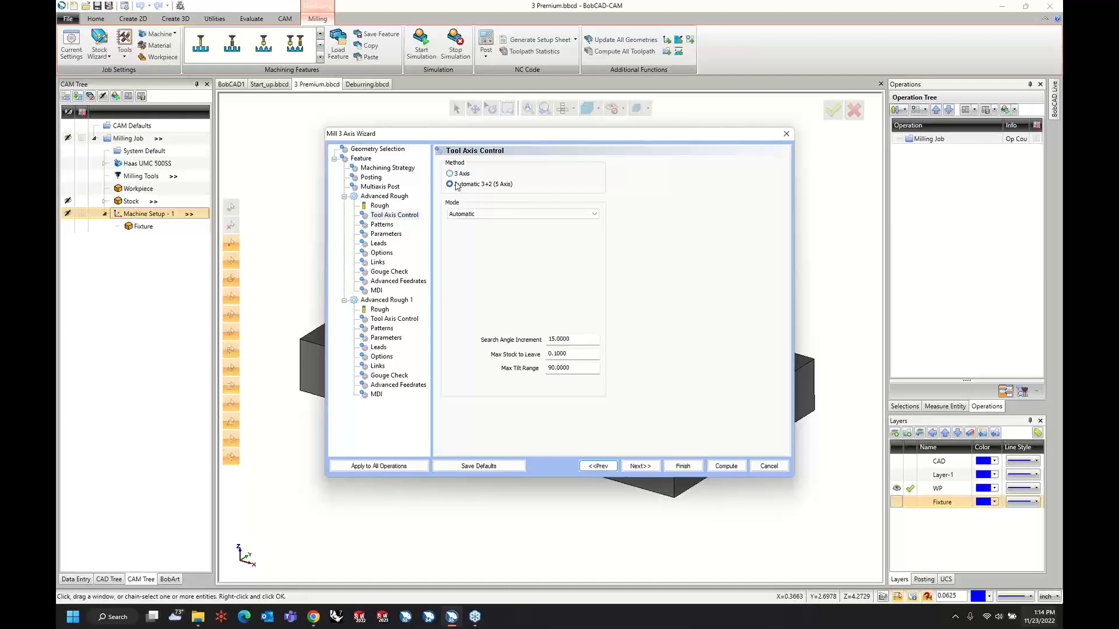
pyautogui.click(454, 176)
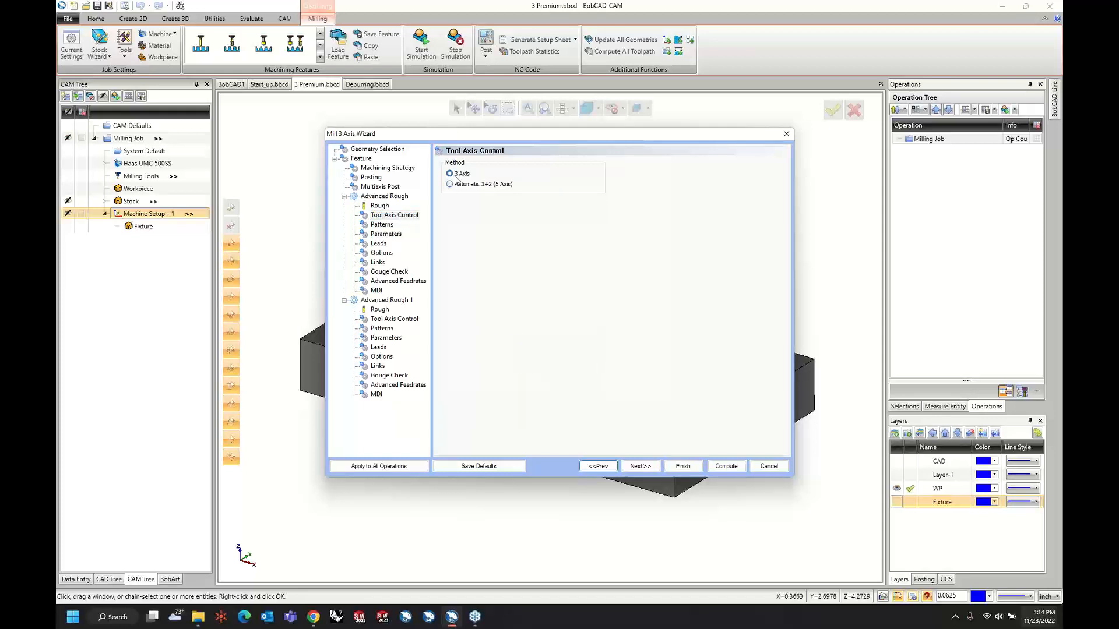
pyautogui.click(650, 467)
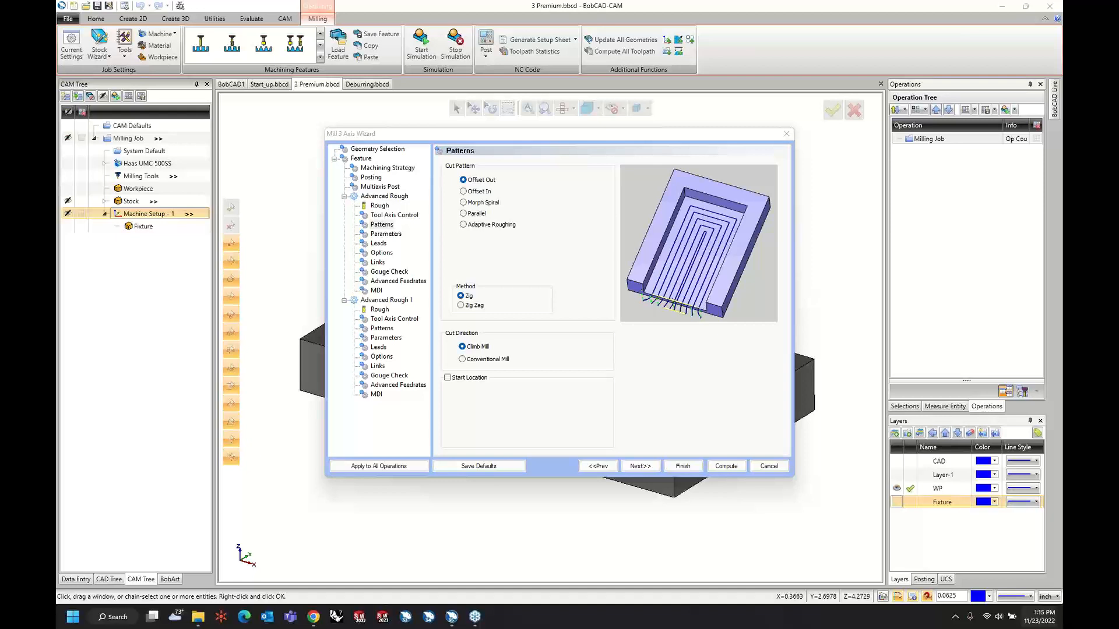
pyautogui.click(492, 225)
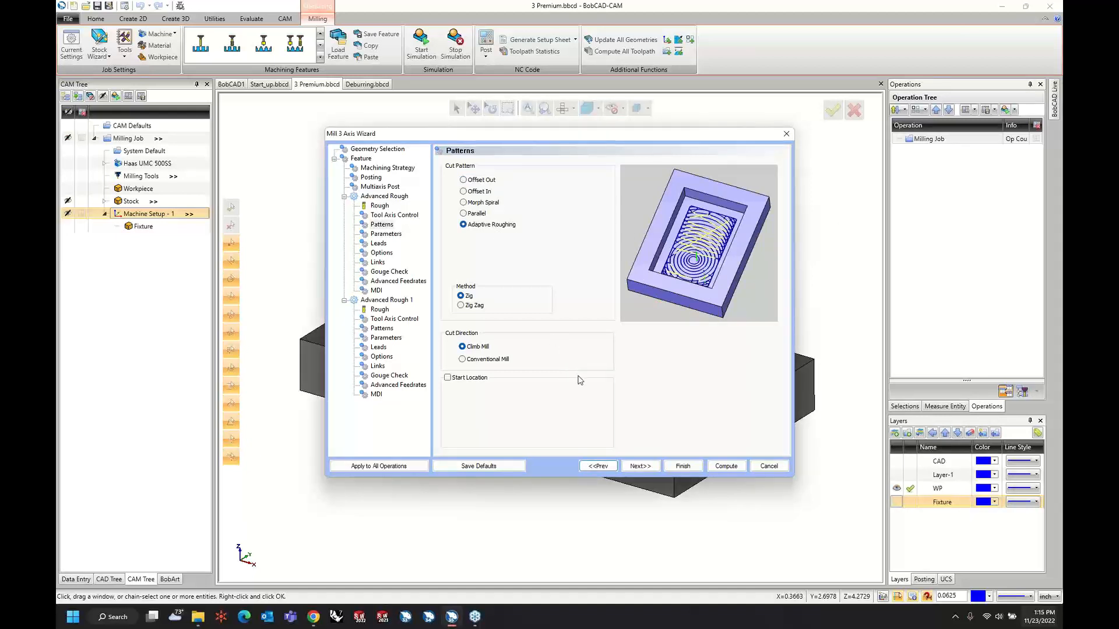
pyautogui.click(638, 468)
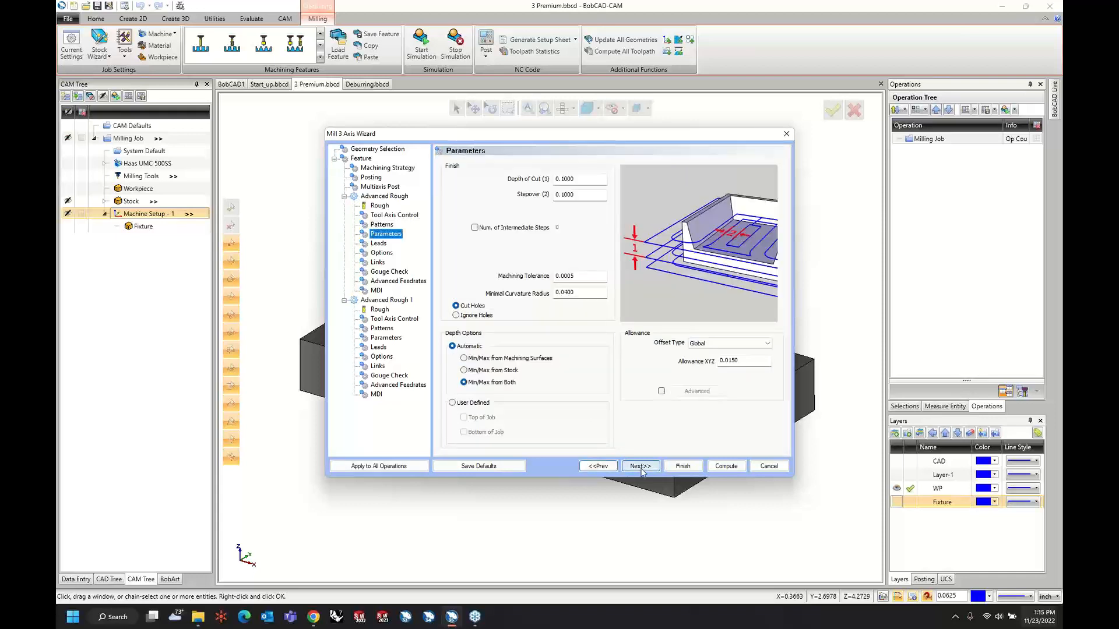
pyautogui.click(598, 466)
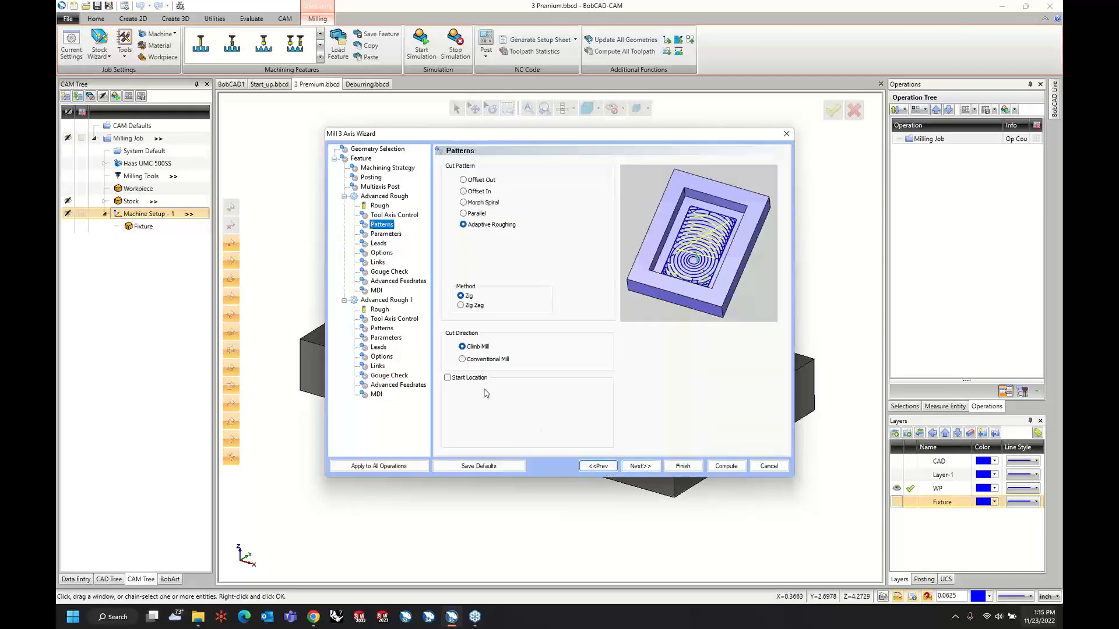
pyautogui.click(454, 380)
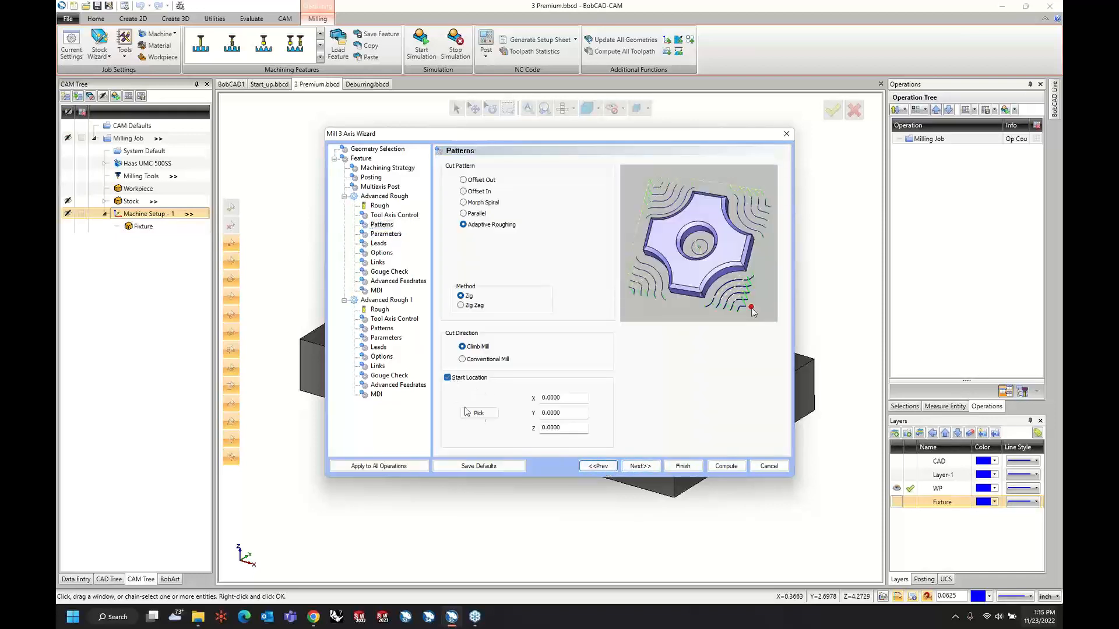
pyautogui.click(449, 379)
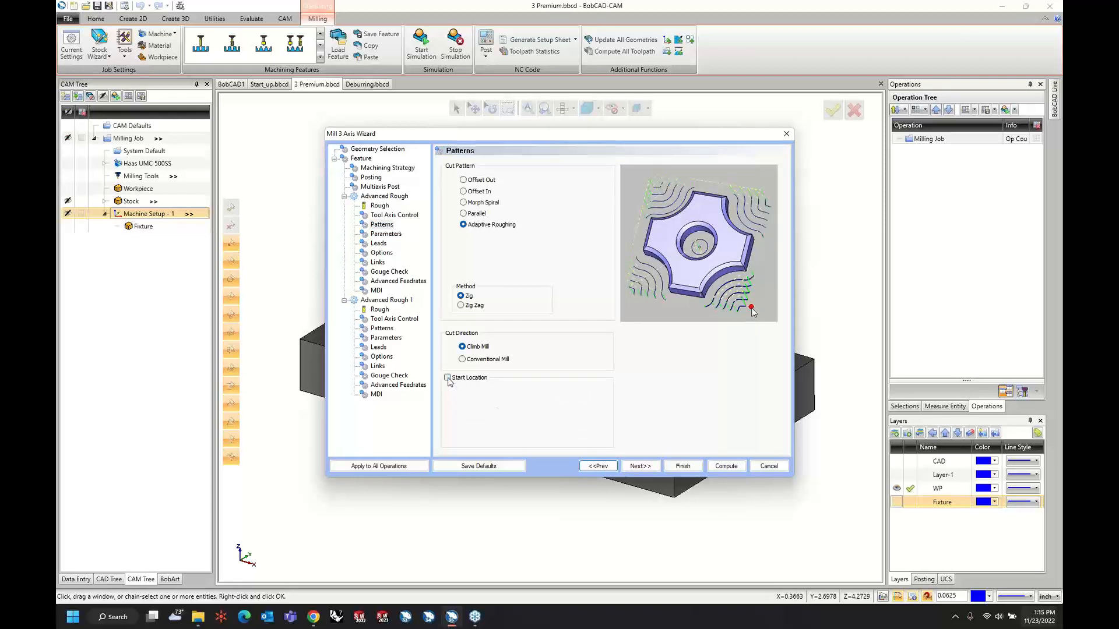
# Set the first Advanced Rough operation's depth of cut to 0.125 and its stepover to 0.2.
pyautogui.click(641, 466)
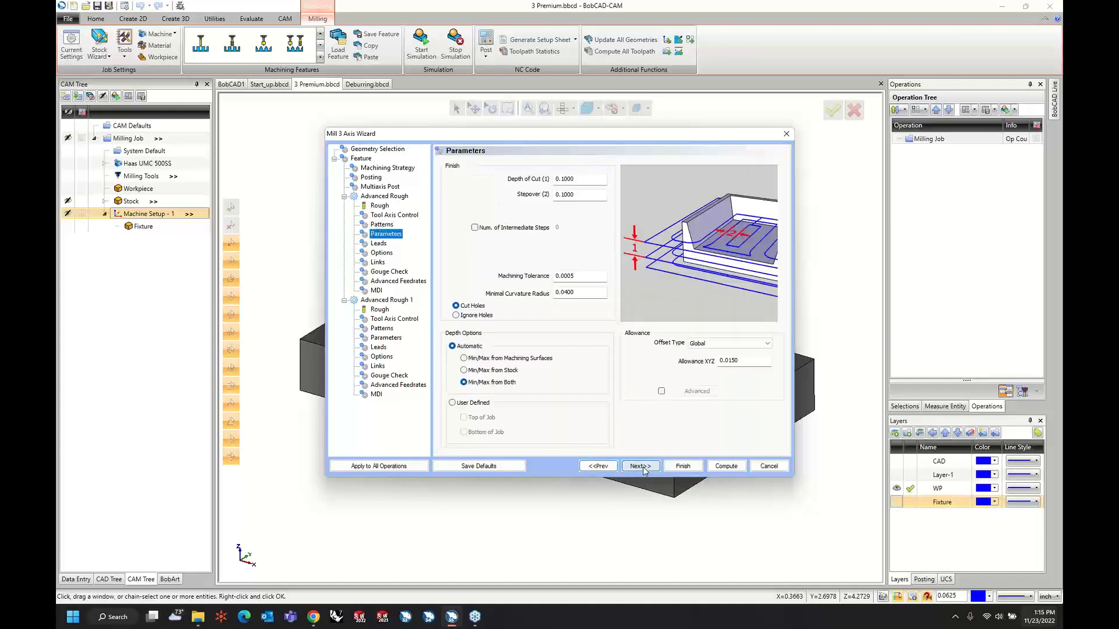
pyautogui.click(583, 179)
pyautogui.write('.125')
pyautogui.press('Tab')
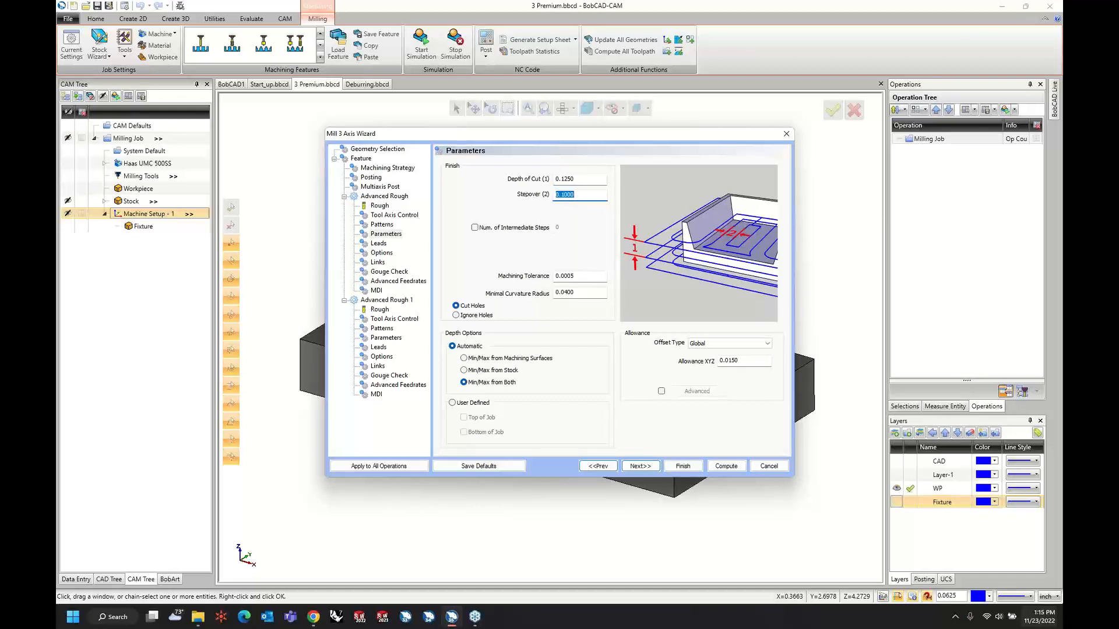
pyautogui.write('.2')
pyautogui.press('Tab')
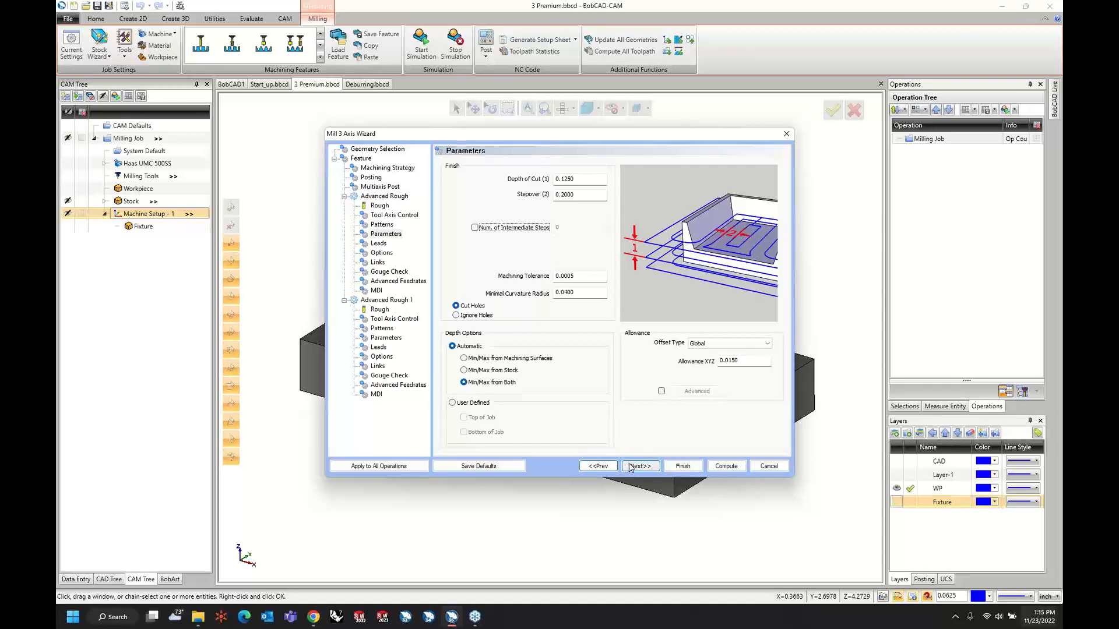
# Set the first Advanced Rough operation's minimal curvature radius to 0.0625 and proceed to its lead settings.
pyautogui.moveTo(577, 293)
pyautogui.mouseDown()
pyautogui.moveTo(537, 298)
pyautogui.moveTo(583, 292)
pyautogui.mouseUp()
pyautogui.click(579, 292)
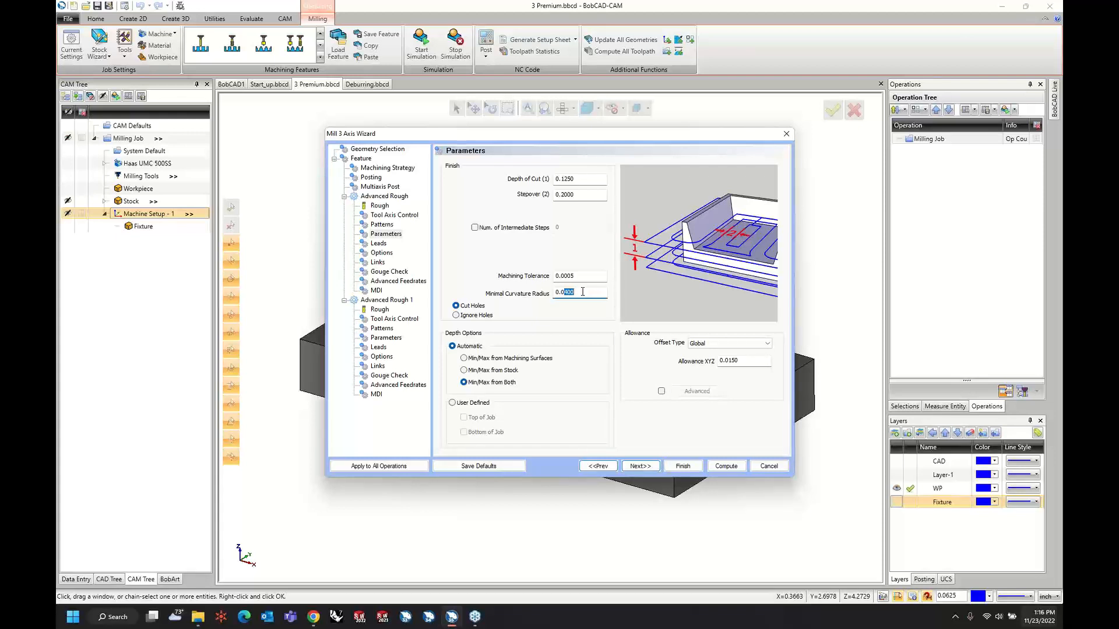
pyautogui.write('625')
pyautogui.press('Tab')
pyautogui.click(638, 468)
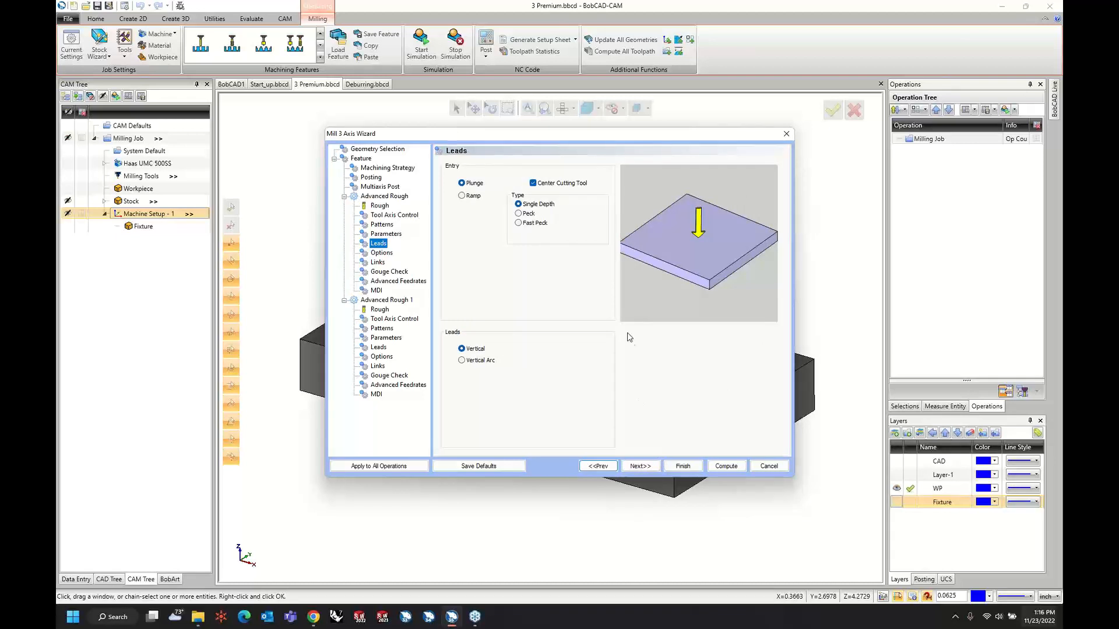
# Use a ramp entry with vertical arc leads for the first Advanced Rough operation.
pyautogui.click(471, 197)
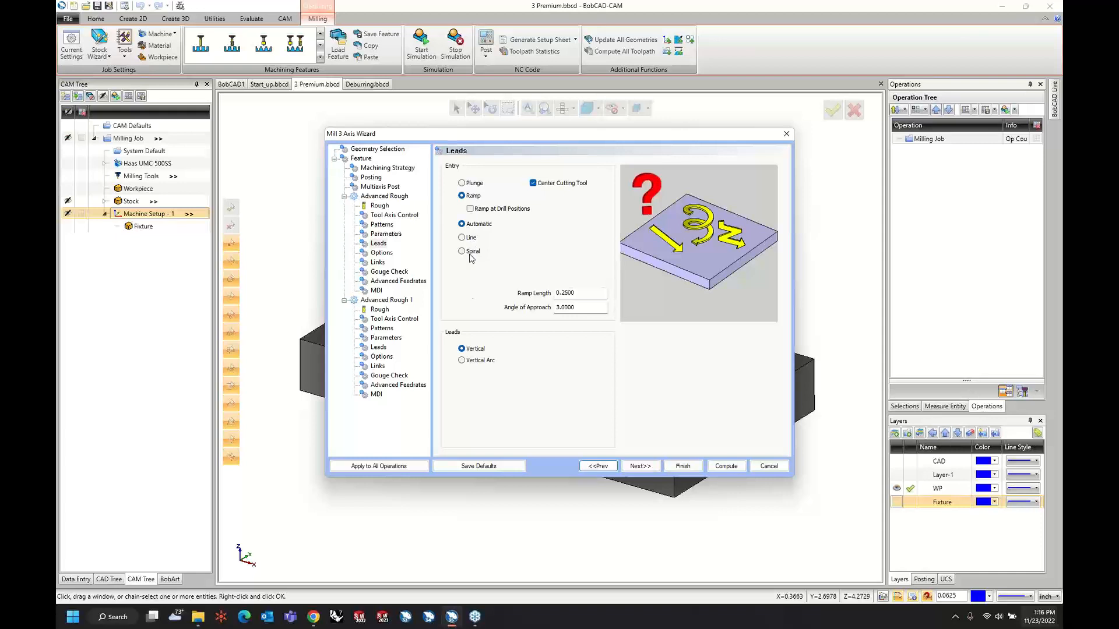
pyautogui.click(465, 360)
pyautogui.click(630, 467)
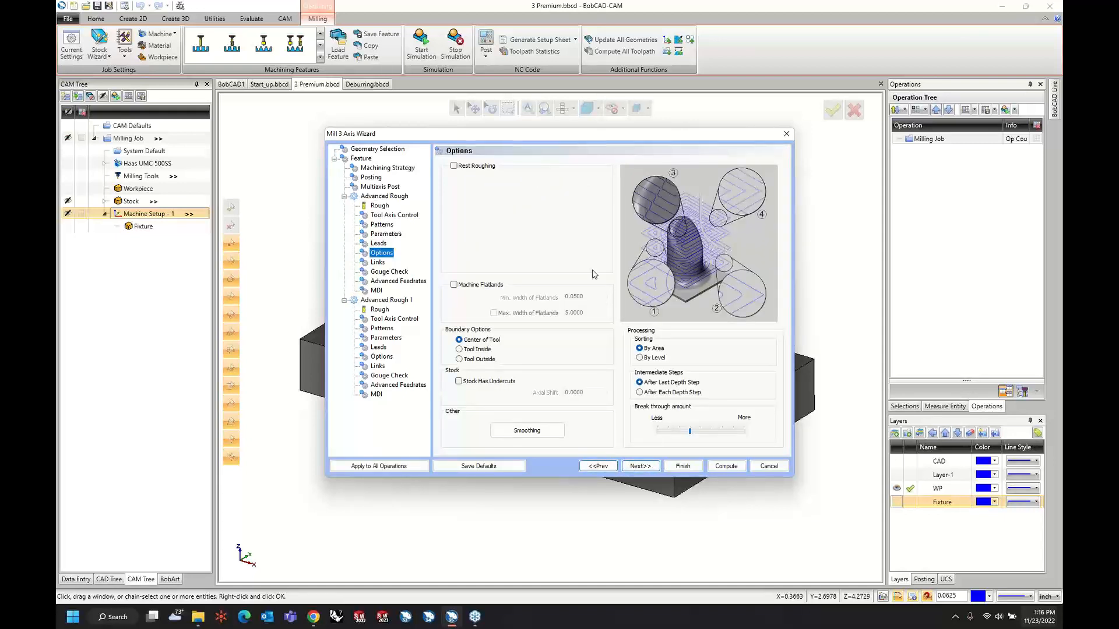
# Turn on Machine Flatlands for the first Advanced Rough operation and keep its link, gouge check, feedrate and MDI settings.
pyautogui.click(454, 285)
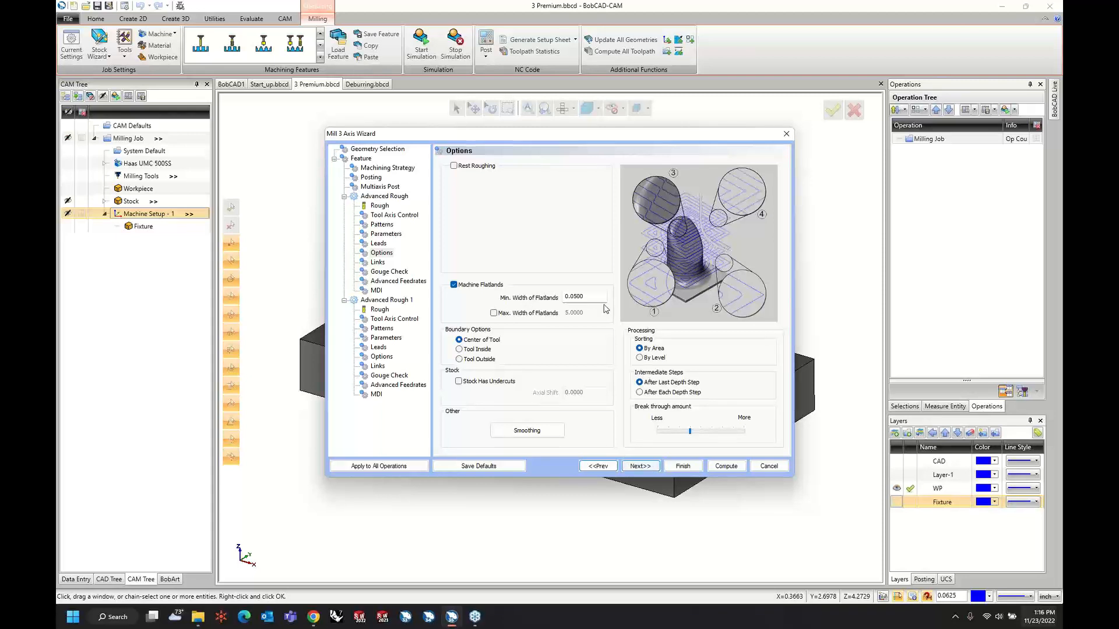
pyautogui.click(636, 468)
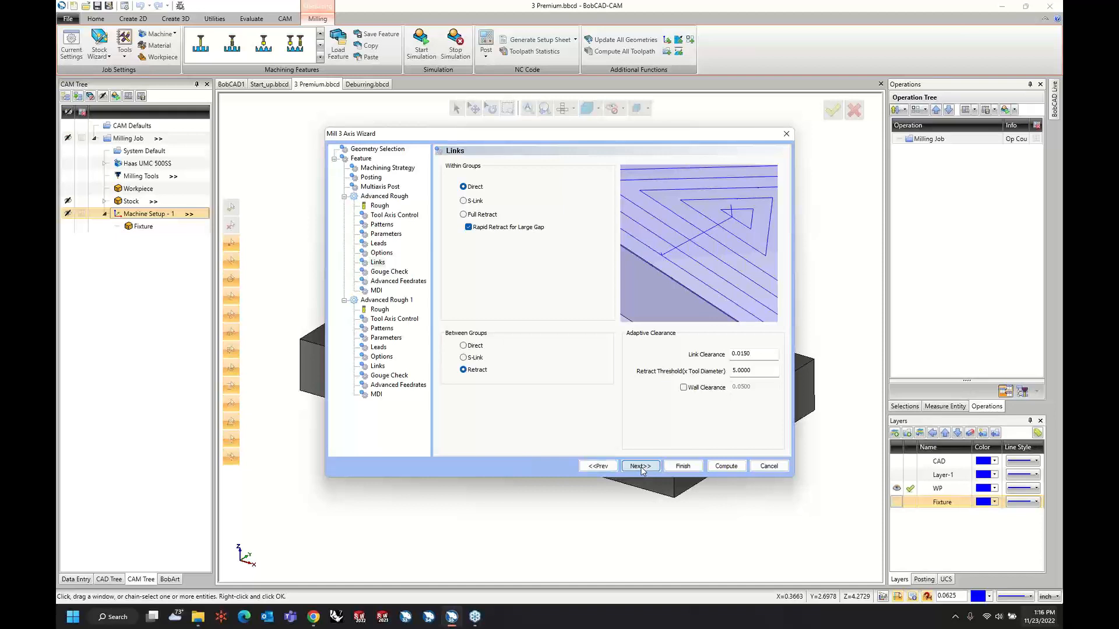
pyautogui.click(640, 466)
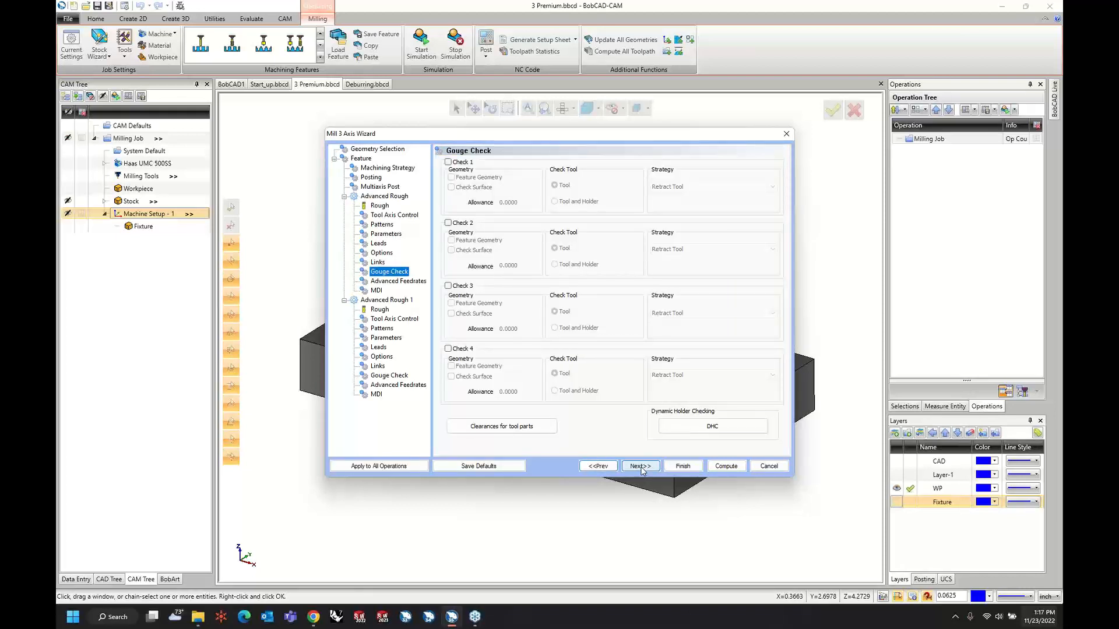
pyautogui.click(640, 466)
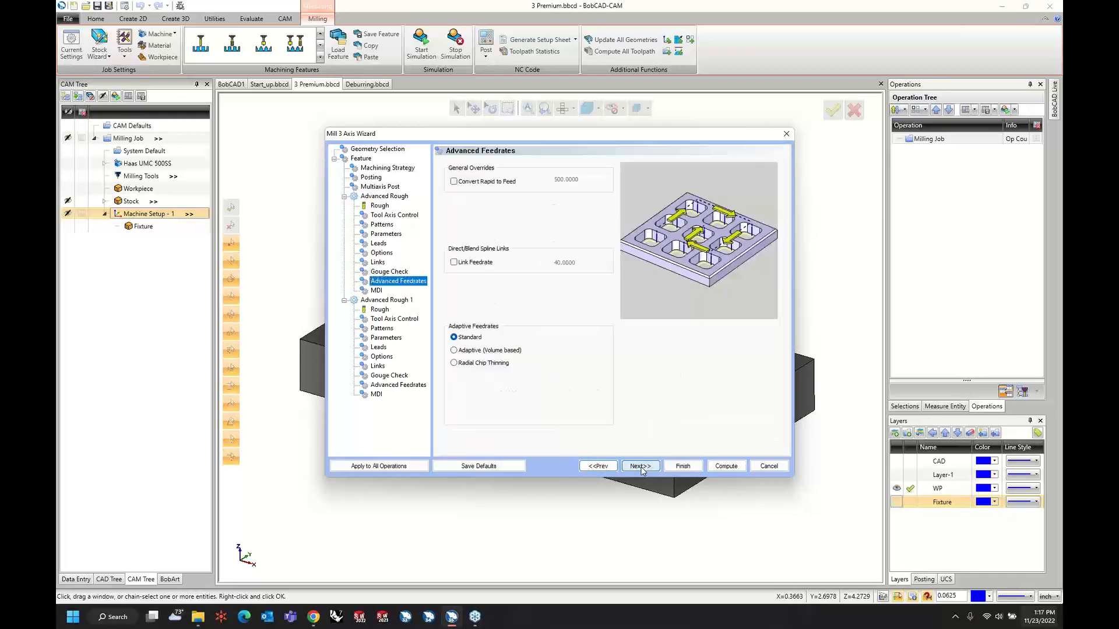
pyautogui.click(640, 466)
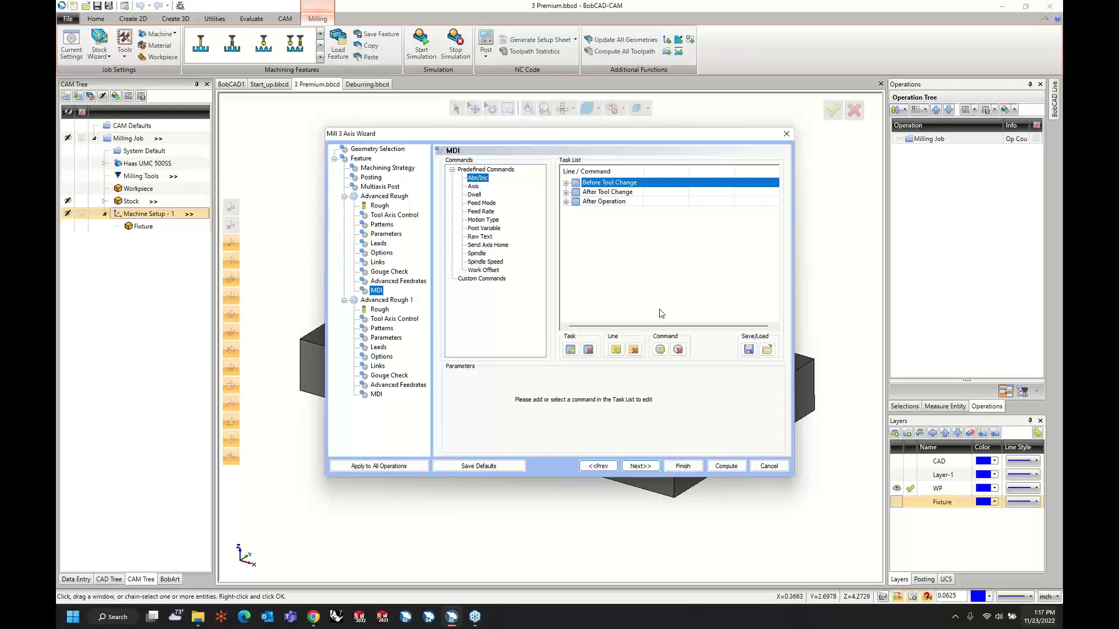
pyautogui.click(641, 466)
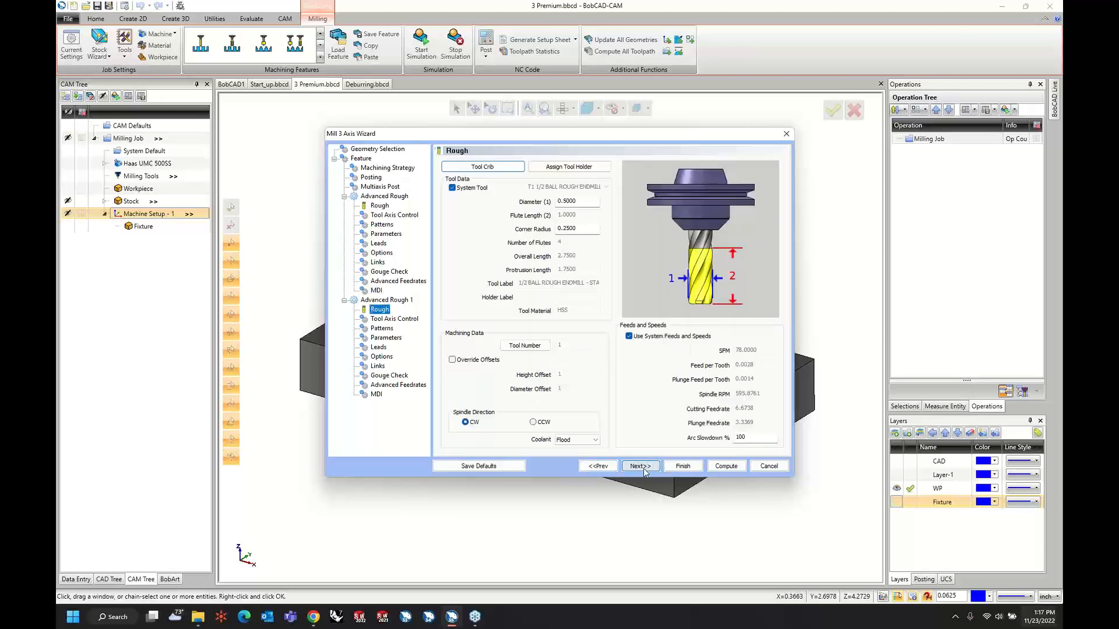
# Set the second Advanced Rough operation's tool to a 0.1875 diameter with a 0 corner radius.
pyautogui.doubleClick(586, 201)
pyautogui.write('0.1875')
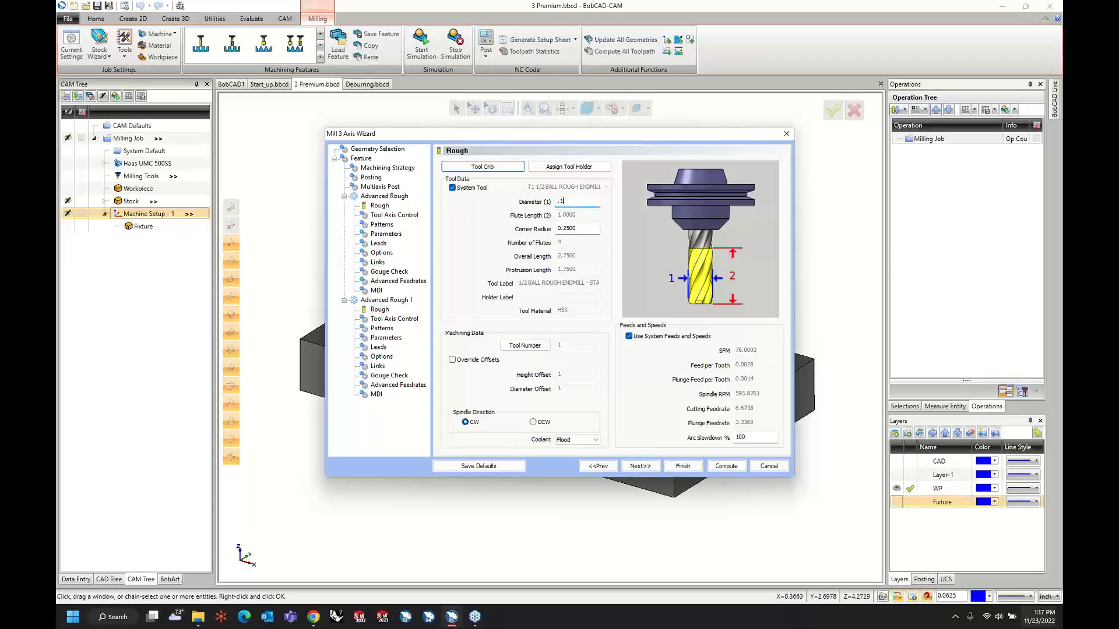
pyautogui.press('Tab')
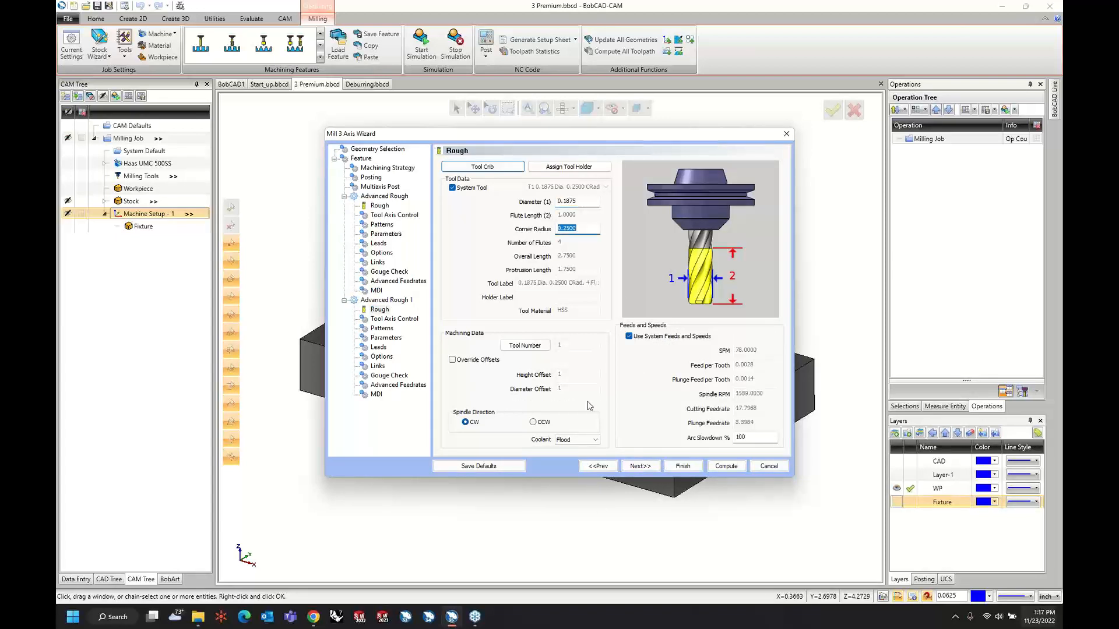
pyautogui.write('0')
pyautogui.press('Tab')
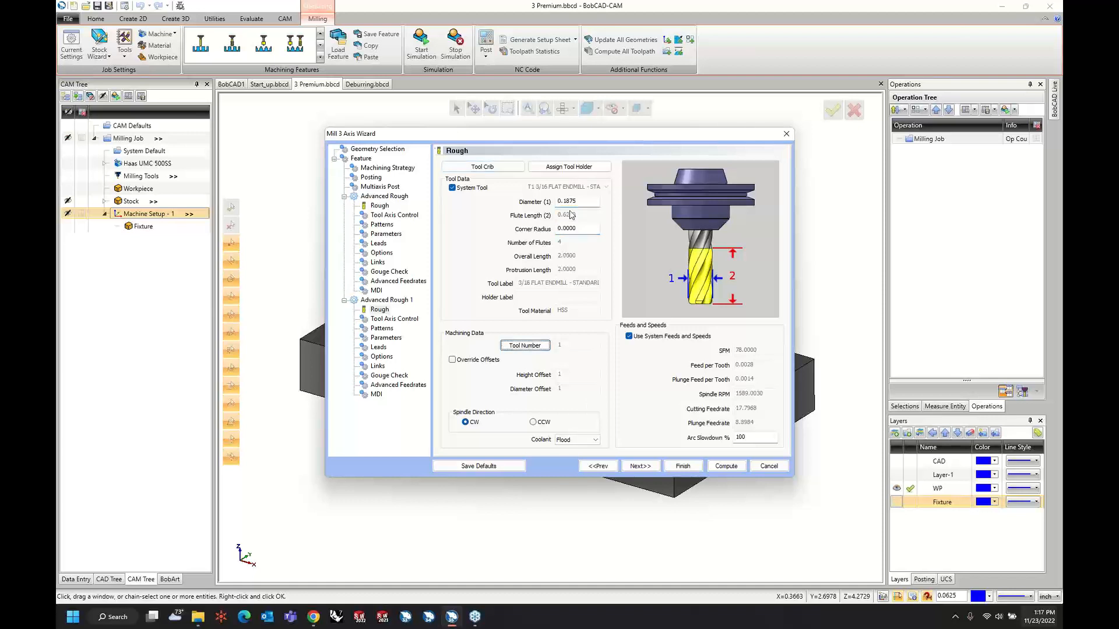
# Set the first Advanced Rough tool's corner radius to 0 and return to the second operation's tool settings.
pyautogui.click(381, 207)
pyautogui.doubleClick(584, 229)
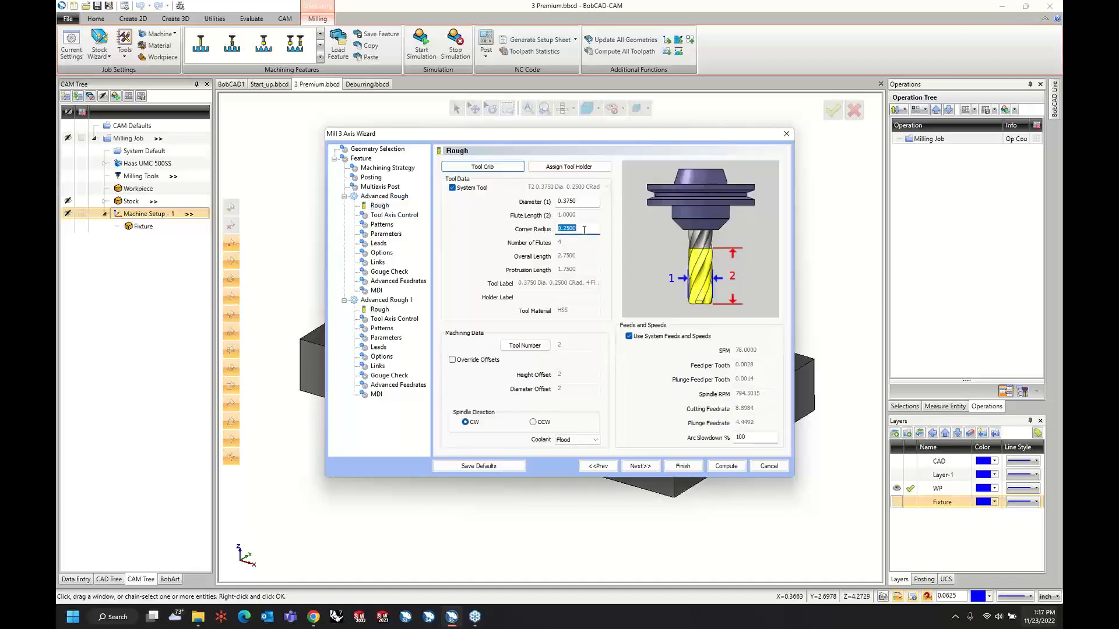
pyautogui.click(389, 310)
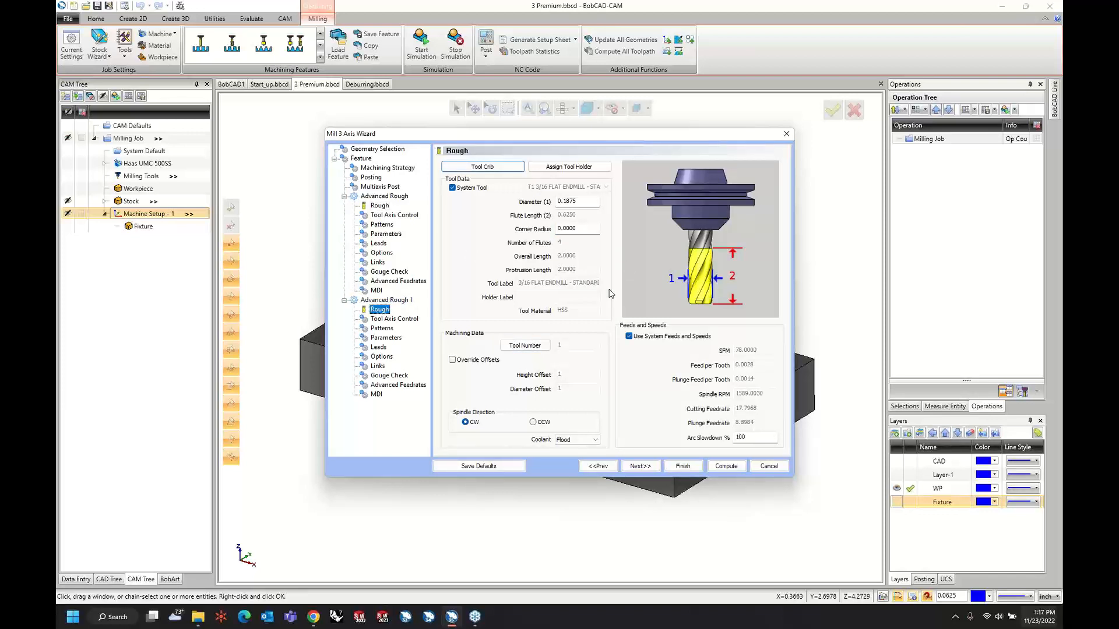
# Keep 3 Axis tool axis control and choose the Adaptive Roughing cut pattern for the second Advanced Rough operation.
pyautogui.click(642, 466)
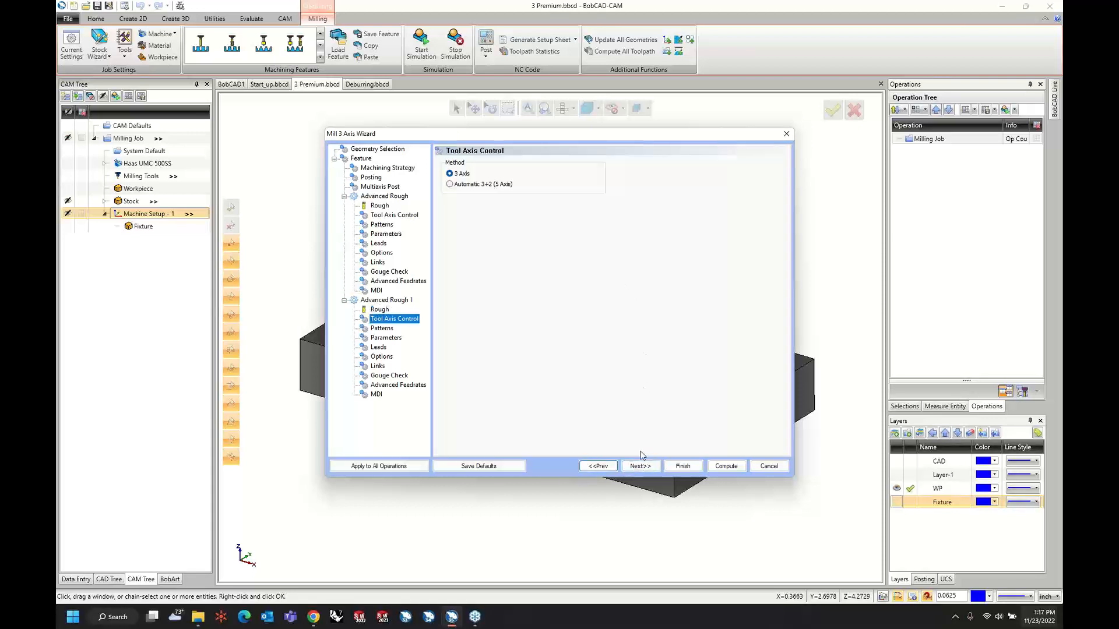
pyautogui.click(641, 466)
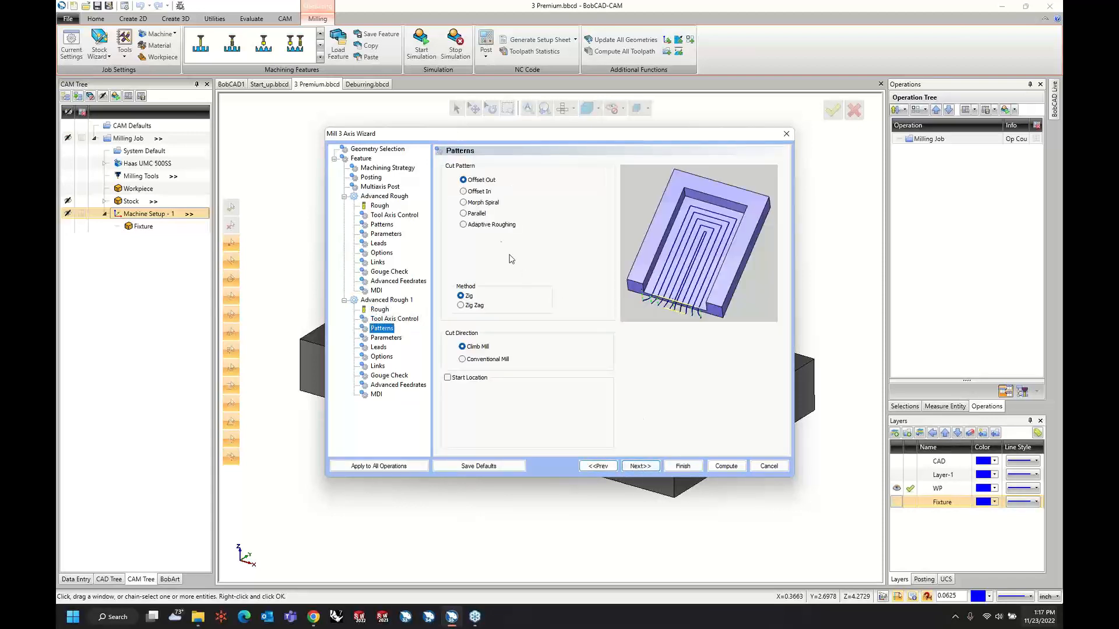
pyautogui.click(463, 225)
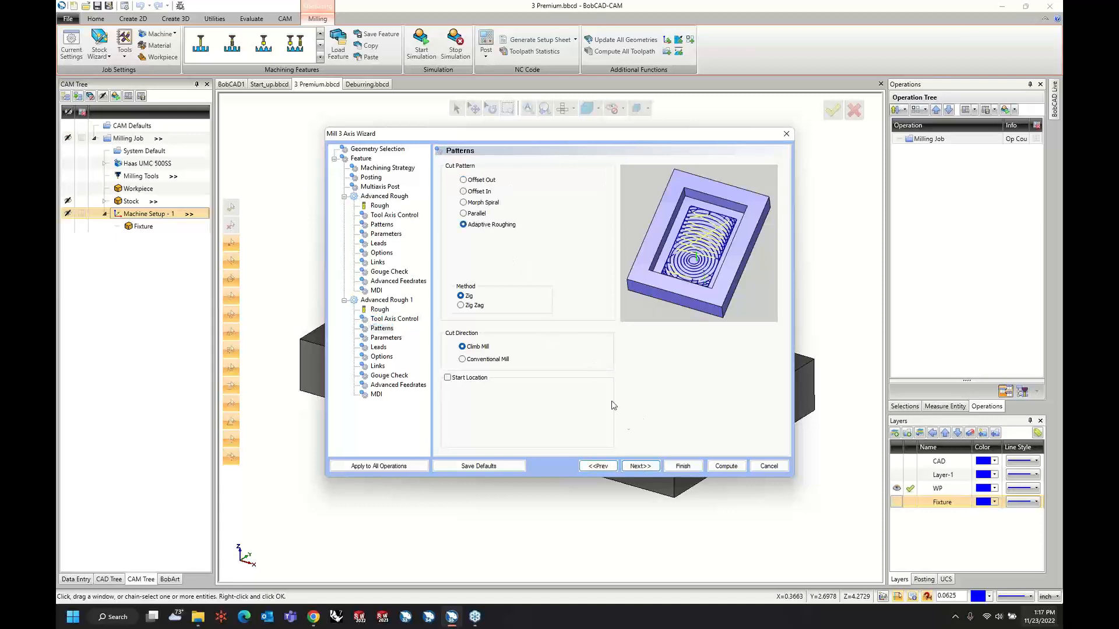
pyautogui.click(640, 466)
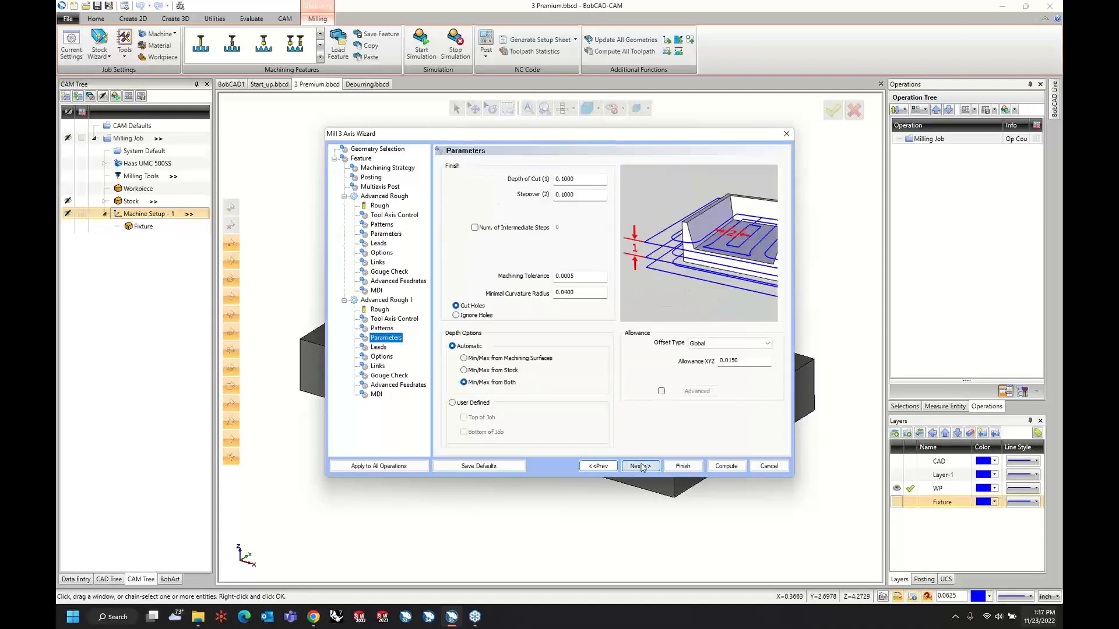
# Set the second Advanced Rough operation's depth of cut to 0.125 and stepover to 0.1, and proceed to its lead settings.
pyautogui.doubleClick(586, 181)
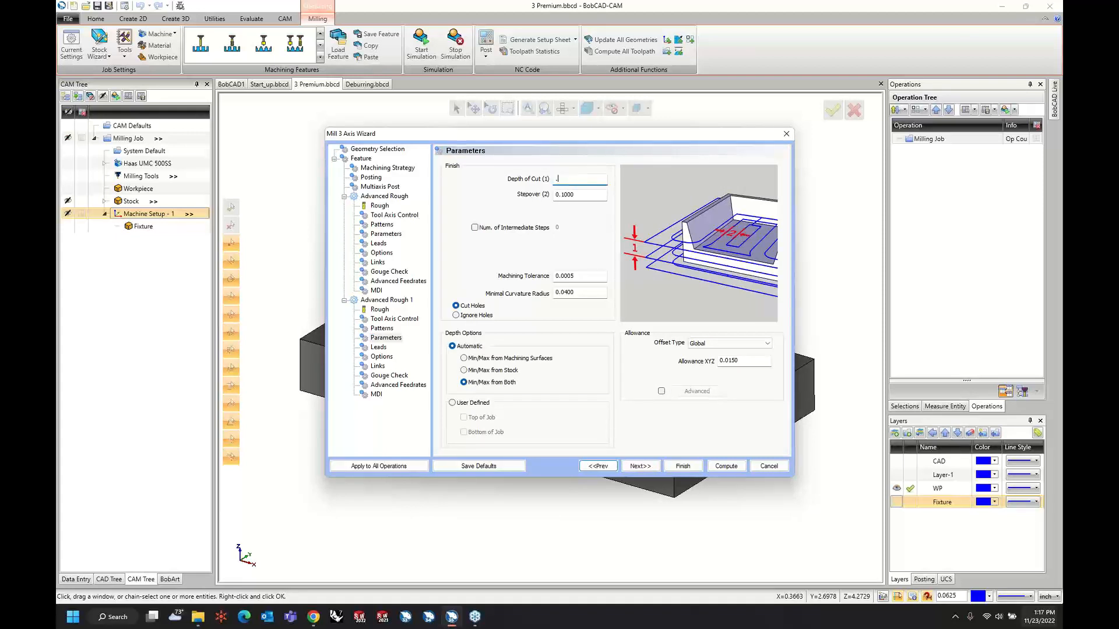
pyautogui.write('.125')
pyautogui.press('Tab')
pyautogui.write('.1')
pyautogui.press('Tab')
pyautogui.moveTo(564, 292); pyautogui.dragTo(589, 295)
pyautogui.click(648, 467)
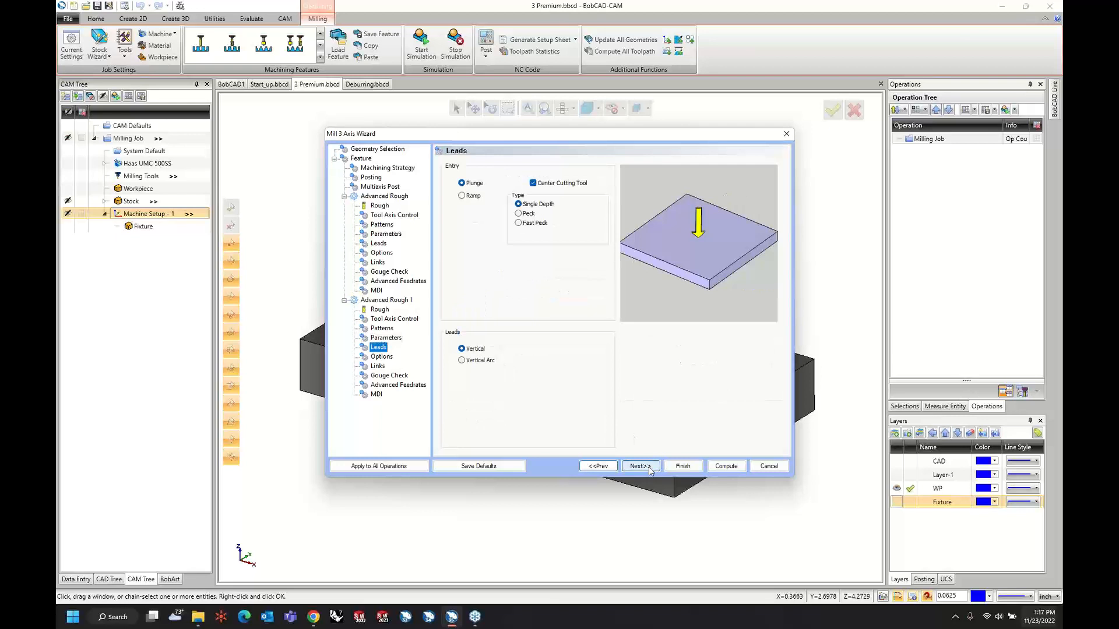
# Give the second Advanced Rough operation a ramp entry with vertical arc leads, and enable Rest Roughing based on the previous operation.
pyautogui.click(469, 197)
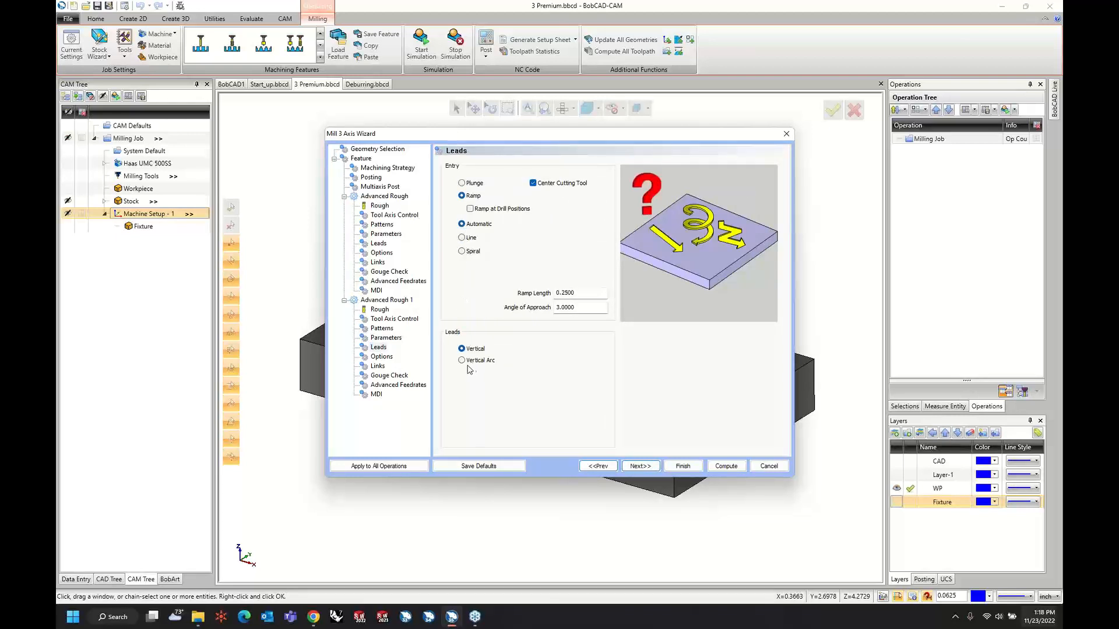
pyautogui.click(640, 467)
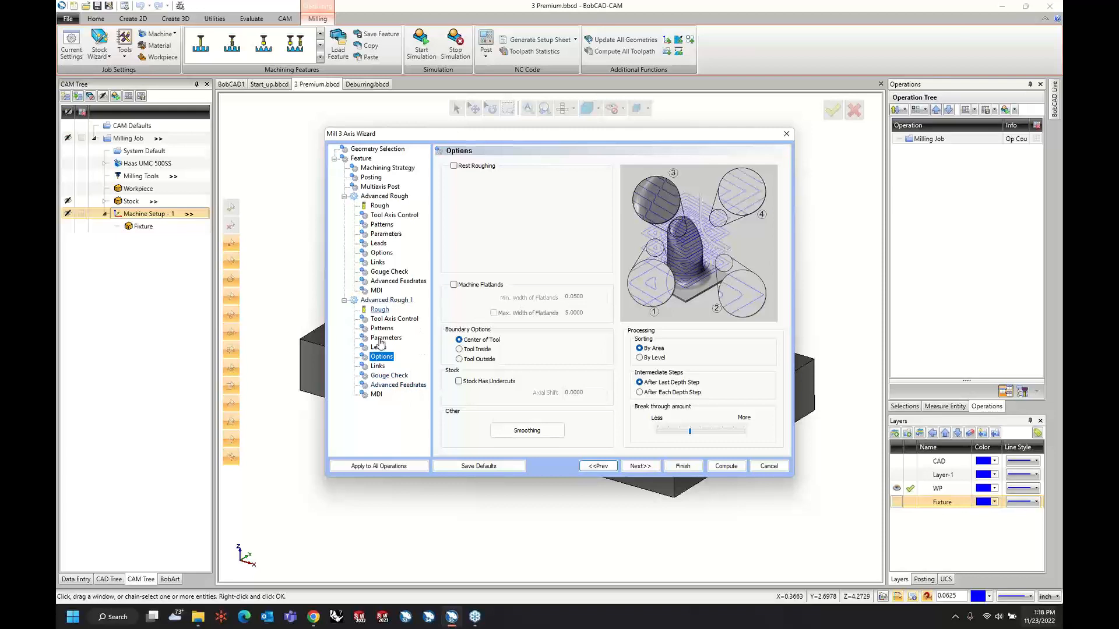
pyautogui.click(454, 166)
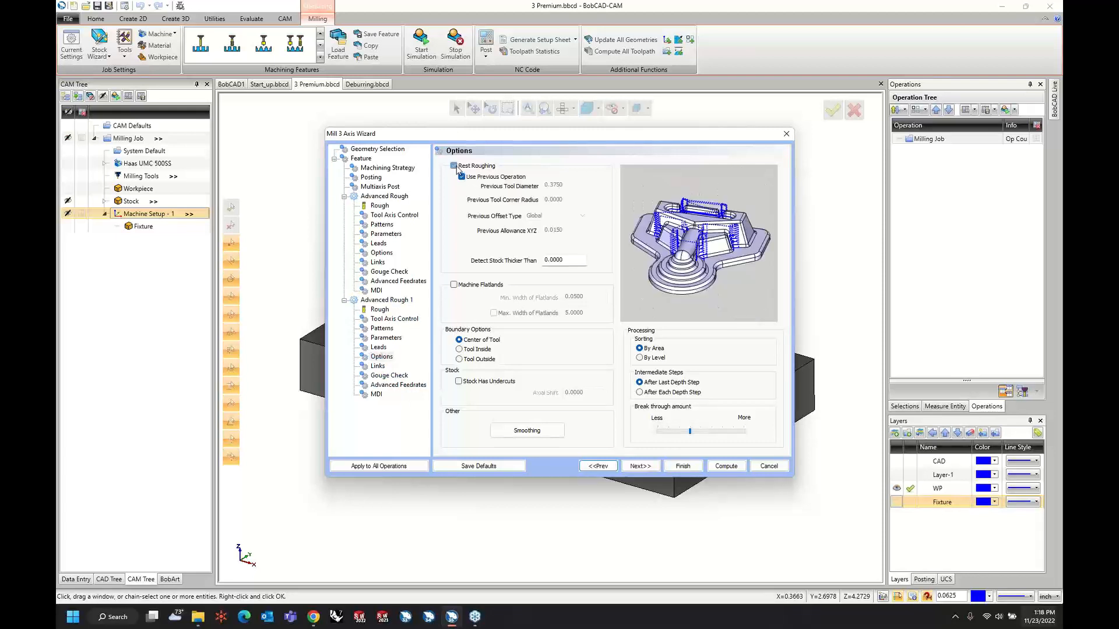
pyautogui.click(634, 467)
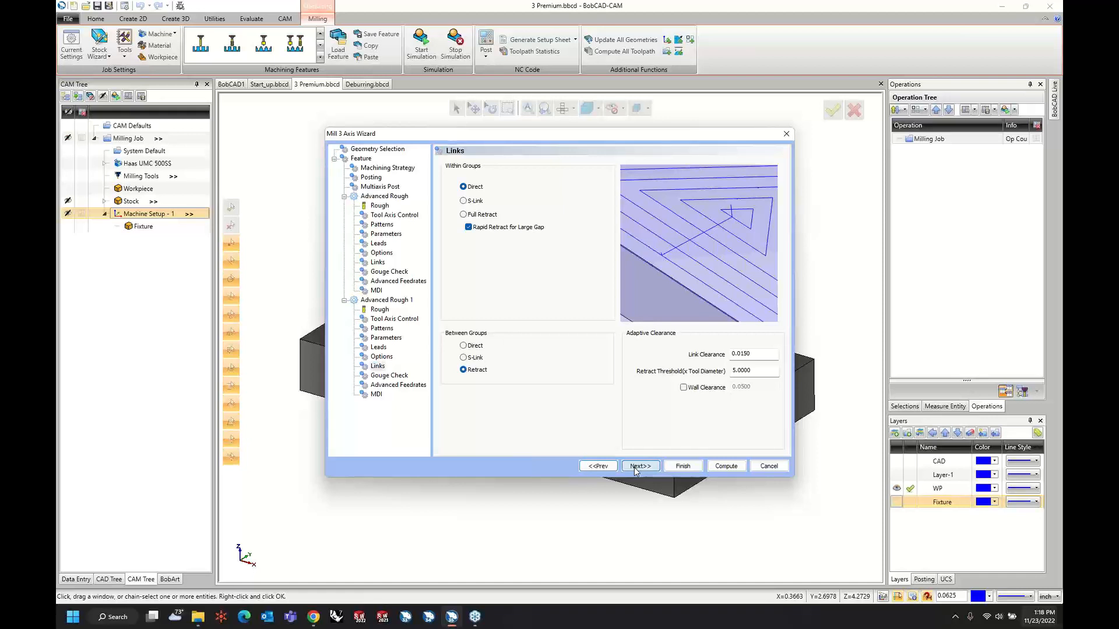
# Keep the second operation's link, gouge check, feedrate and MDI settings and compute the toolpaths of the Mill 3 Axis feature.
pyautogui.click(635, 466)
pyautogui.click(635, 467)
pyautogui.click(636, 467)
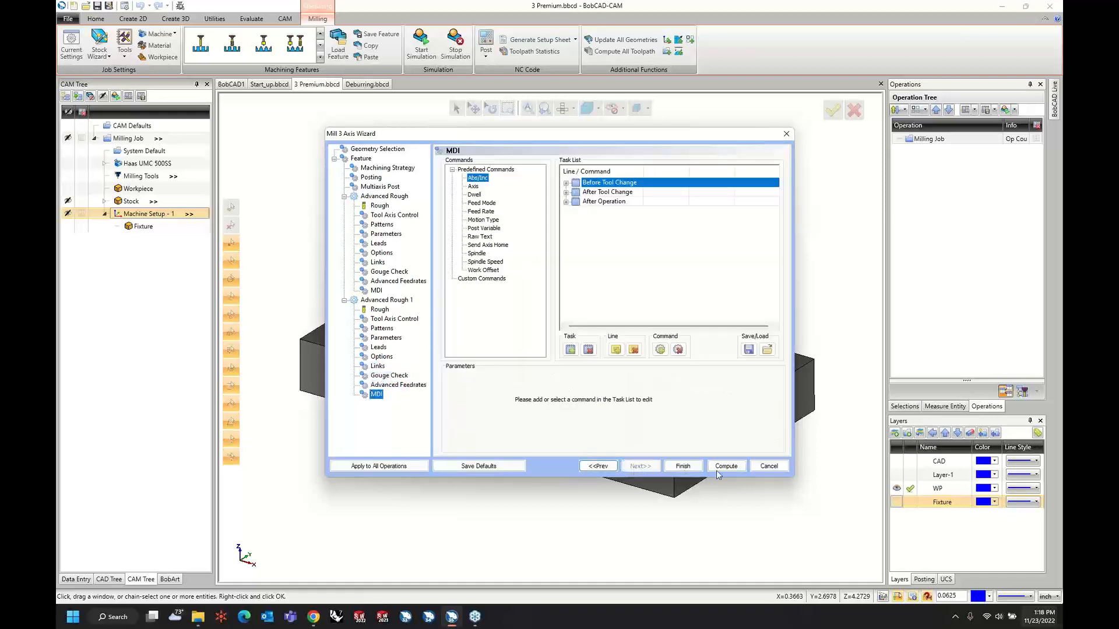
pyautogui.click(726, 466)
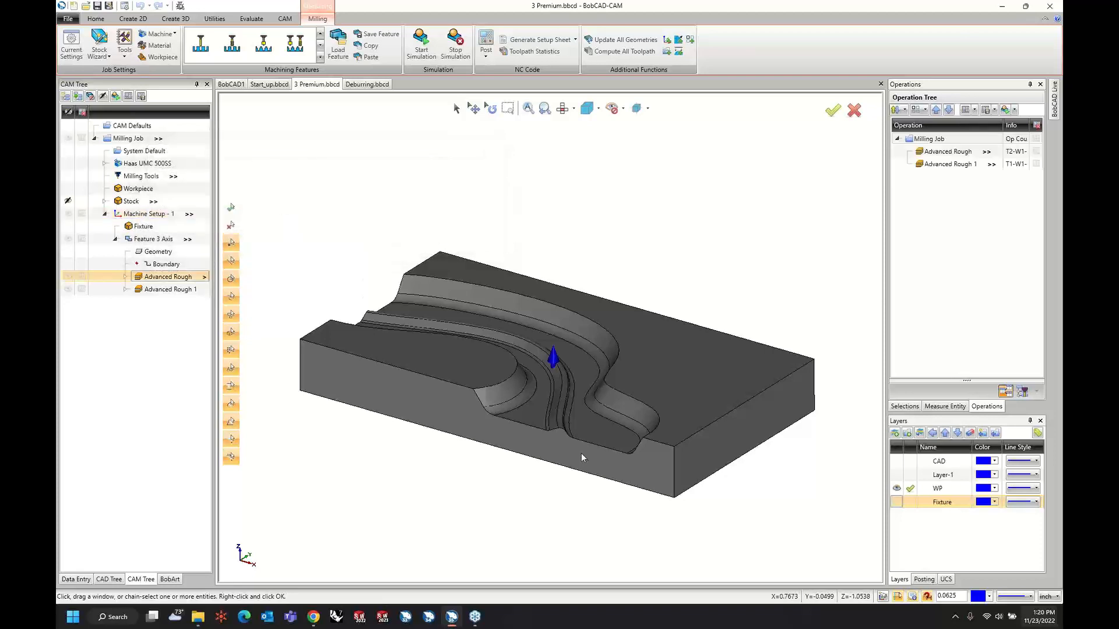
# Hide the toolpaths of Feature 3 Axis so only the part is displayed.
pyautogui.moveTo(315, 360); pyautogui.dragTo(324, 432, button='middle')
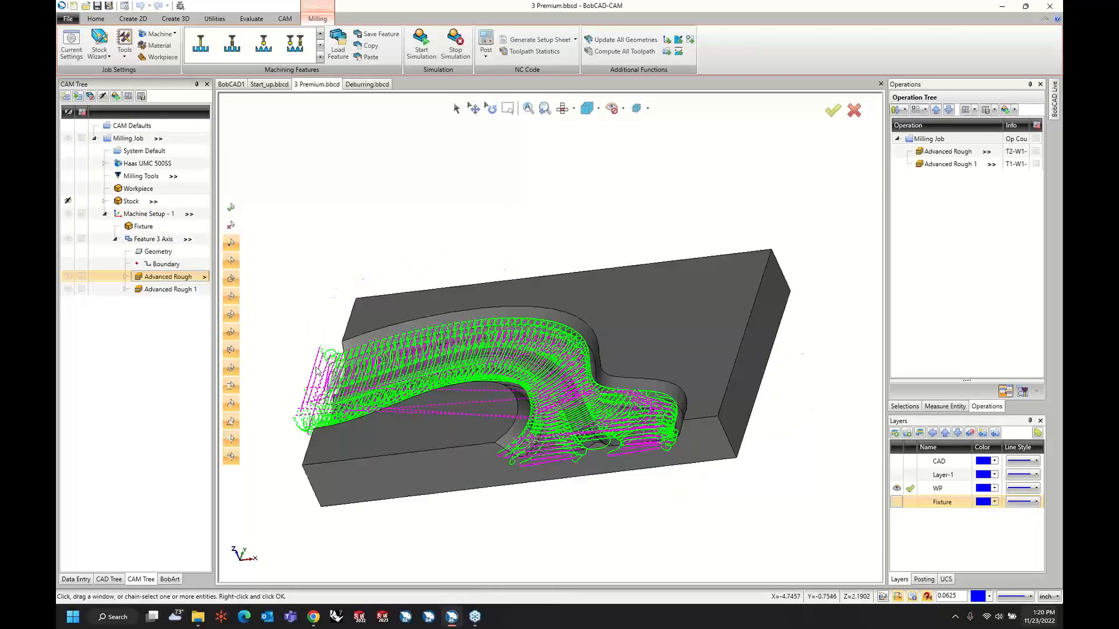
pyautogui.click(68, 239)
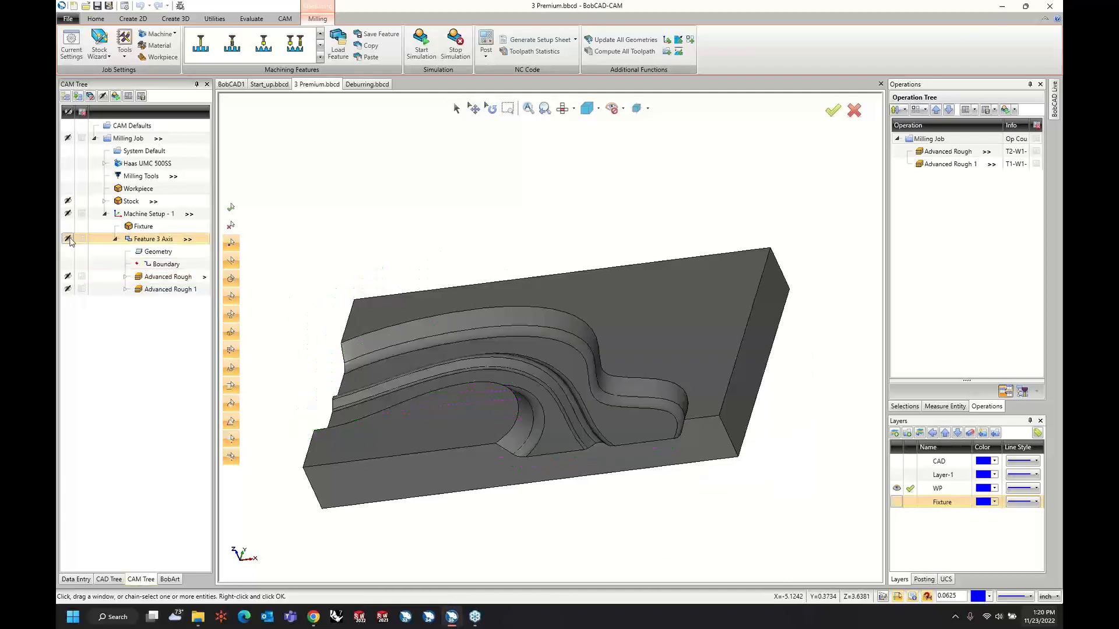
pyautogui.moveTo(413, 243); pyautogui.dragTo(436, 244, button='middle')
# Examine the Advanced Rough and Advanced Rough 1 toolpaths on the part one at a time.
pyautogui.click(165, 280)
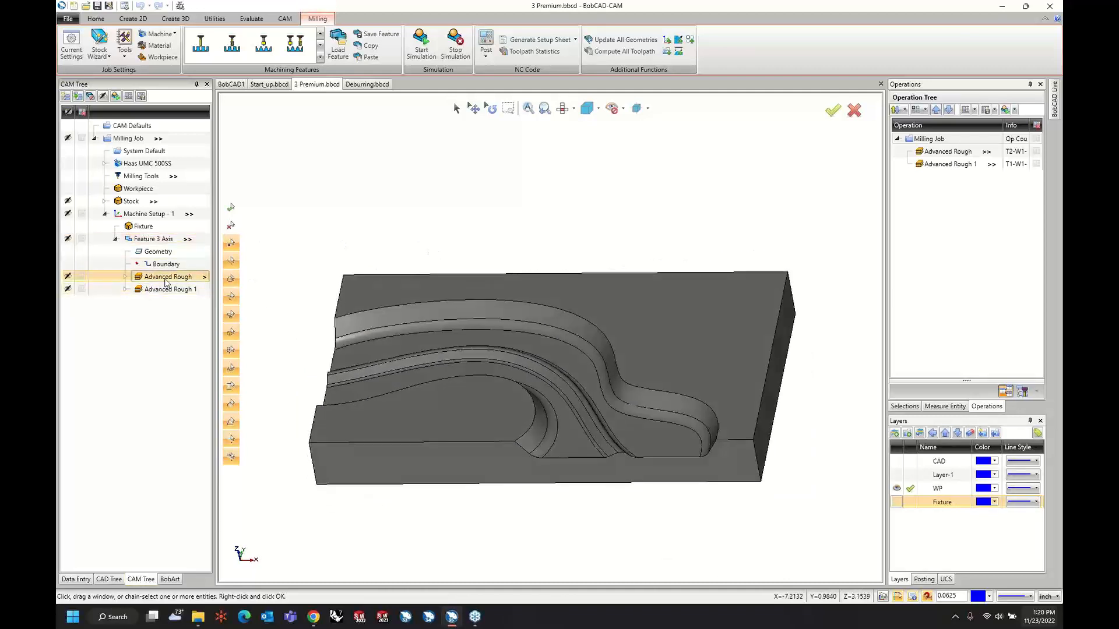
pyautogui.moveTo(539, 357); pyautogui.dragTo(515, 325, button='middle')
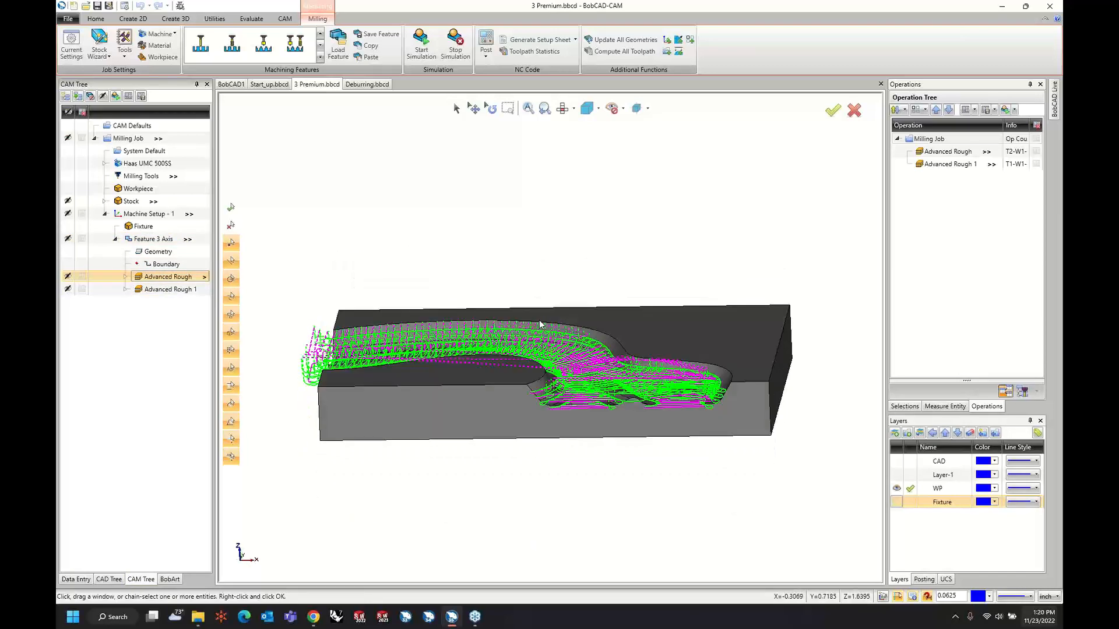
pyautogui.click(155, 291)
pyautogui.moveTo(602, 292); pyautogui.dragTo(392, 316, button='middle')
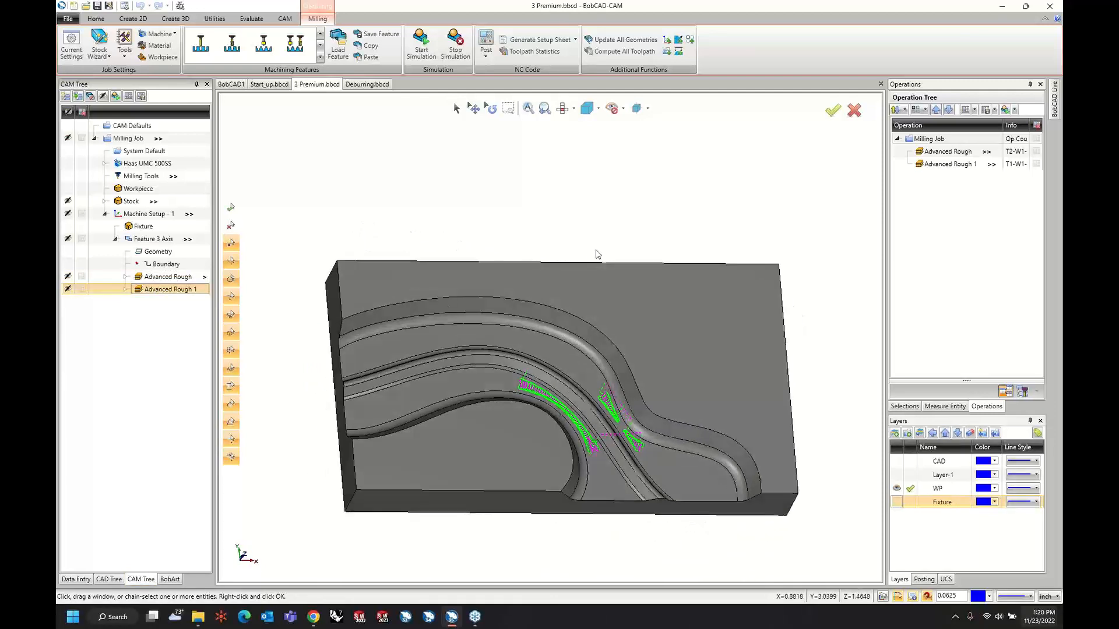
# Start the machine simulation of the two Advanced Rough operations.
pyautogui.moveTo(596, 255); pyautogui.dragTo(591, 240, button='middle')
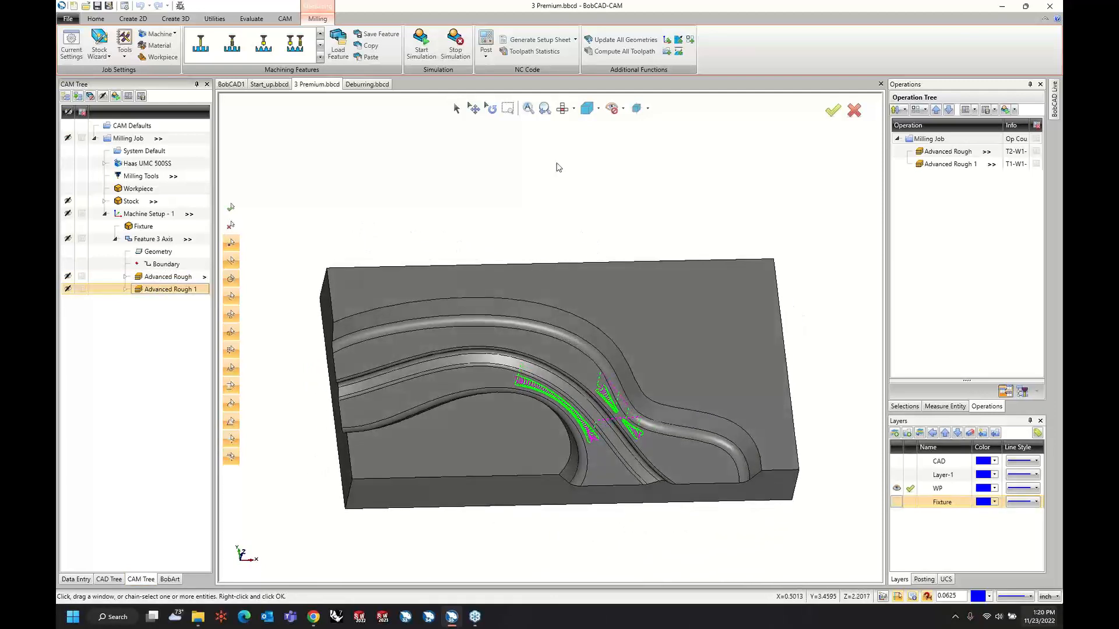
pyautogui.click(422, 46)
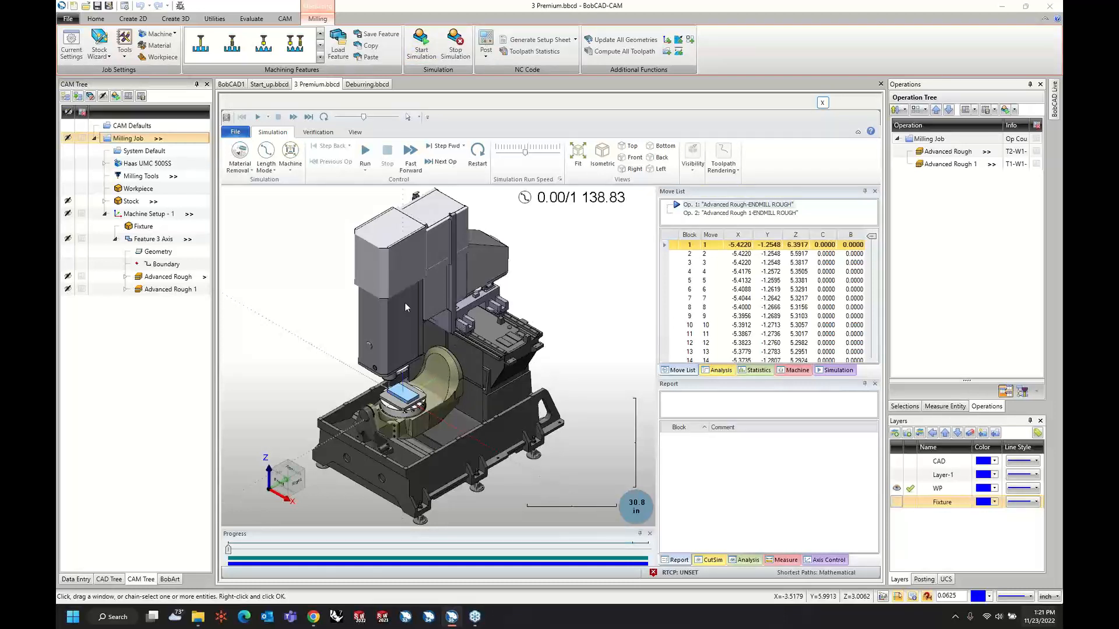
# Review the simulation window option in the system CAM settings and close the settings without changing them.
pyautogui.click(123, 7)
pyautogui.click(373, 146)
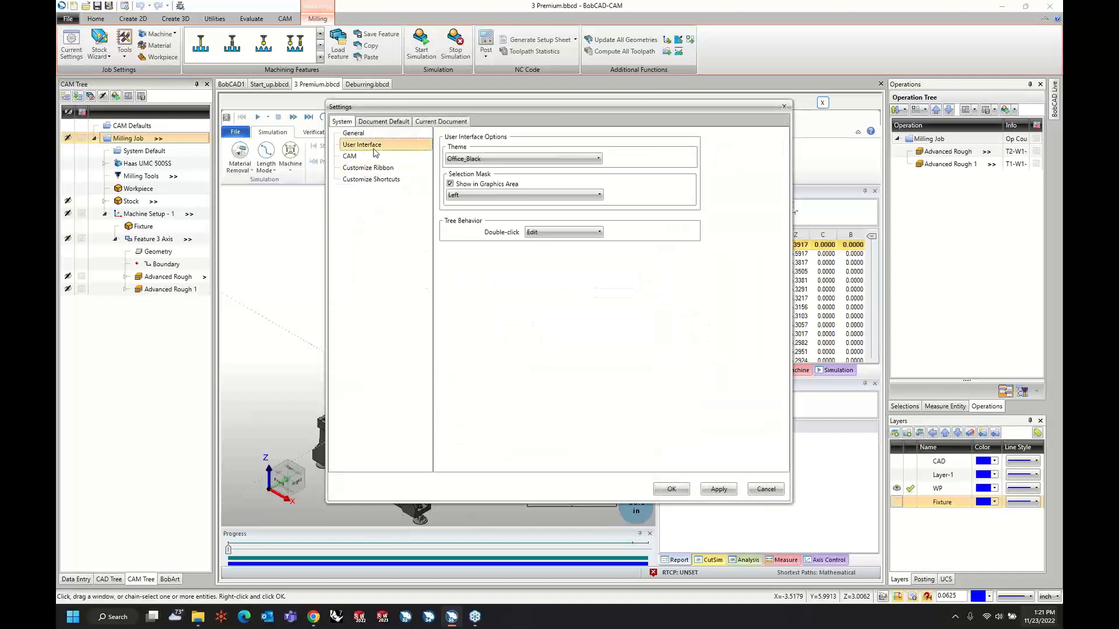
pyautogui.click(372, 158)
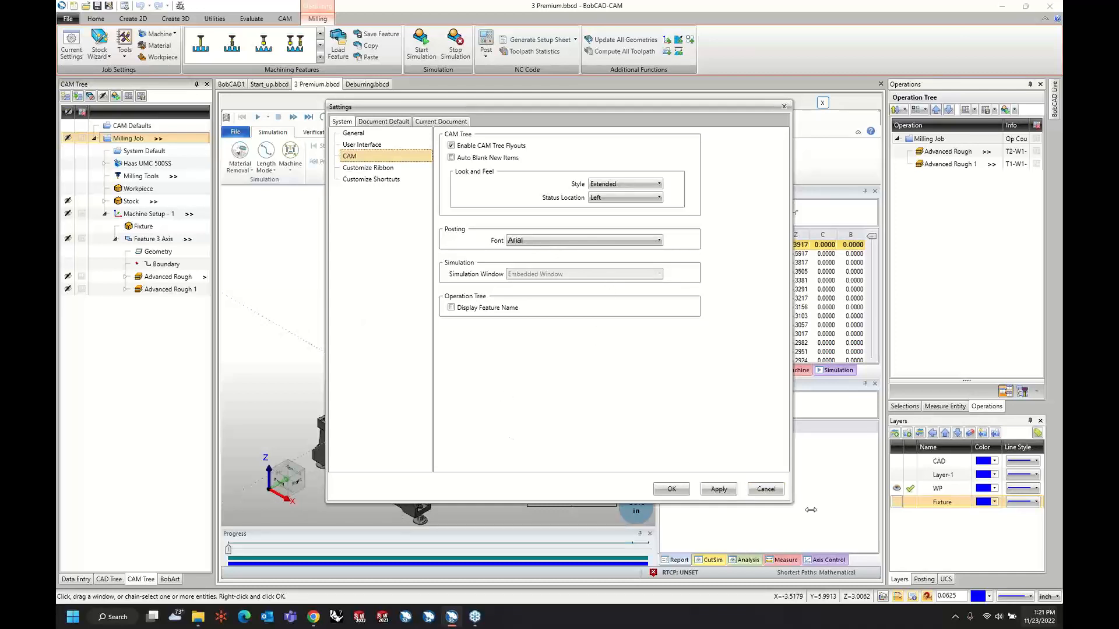
pyautogui.click(765, 489)
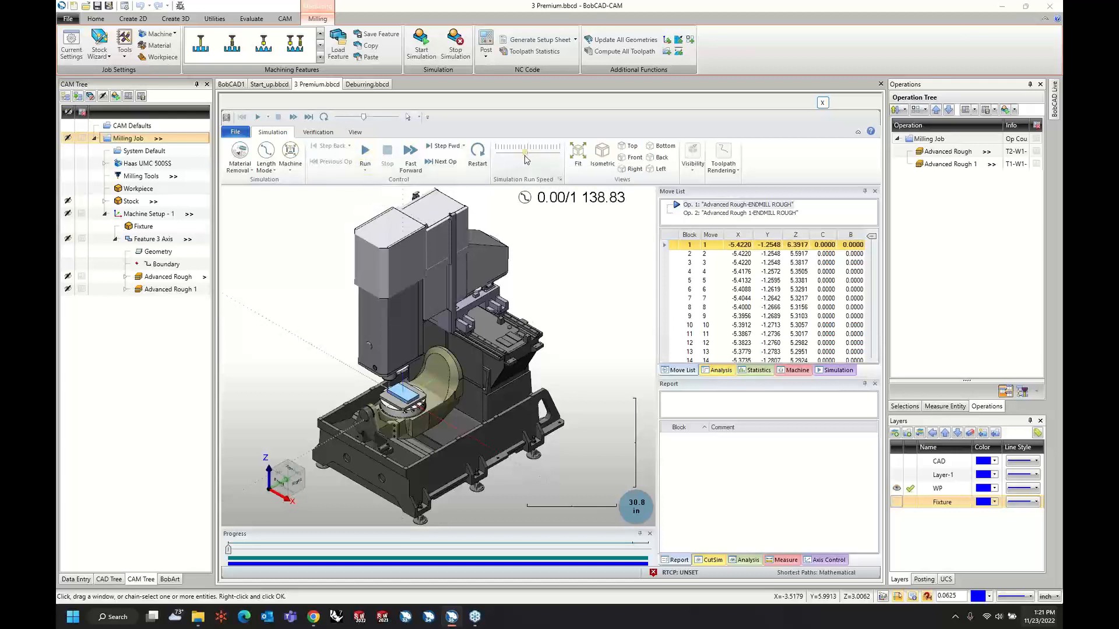
# Run the machine simulation of both roughing operations at a faster speed and examine the steps left in the machined channel.
pyautogui.scroll(8, 400, 392)
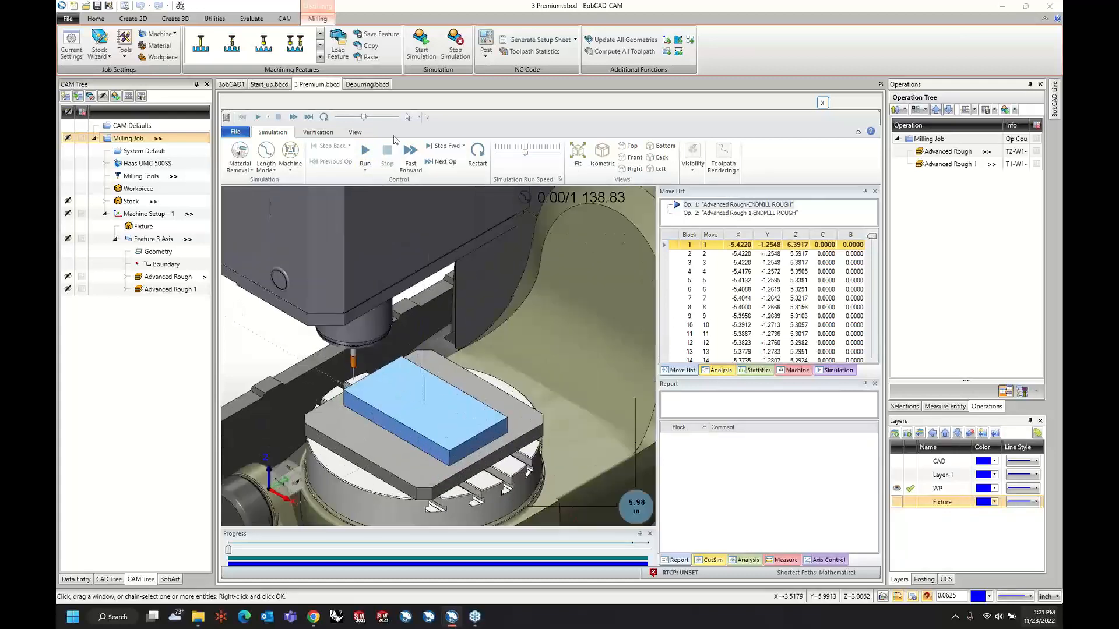
pyautogui.click(364, 153)
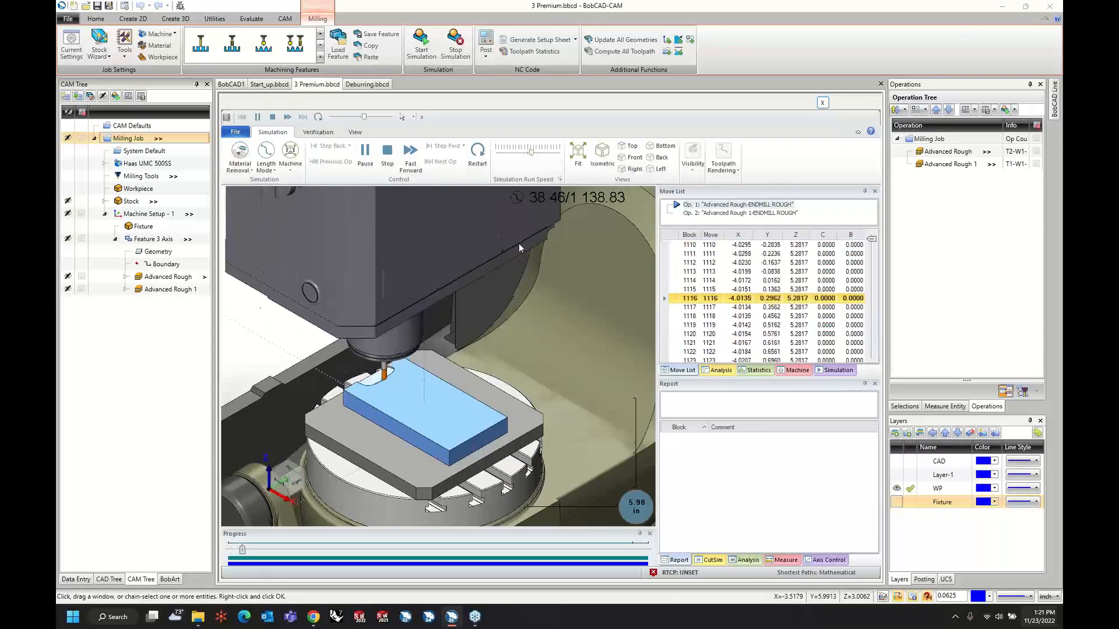
pyautogui.click(541, 153)
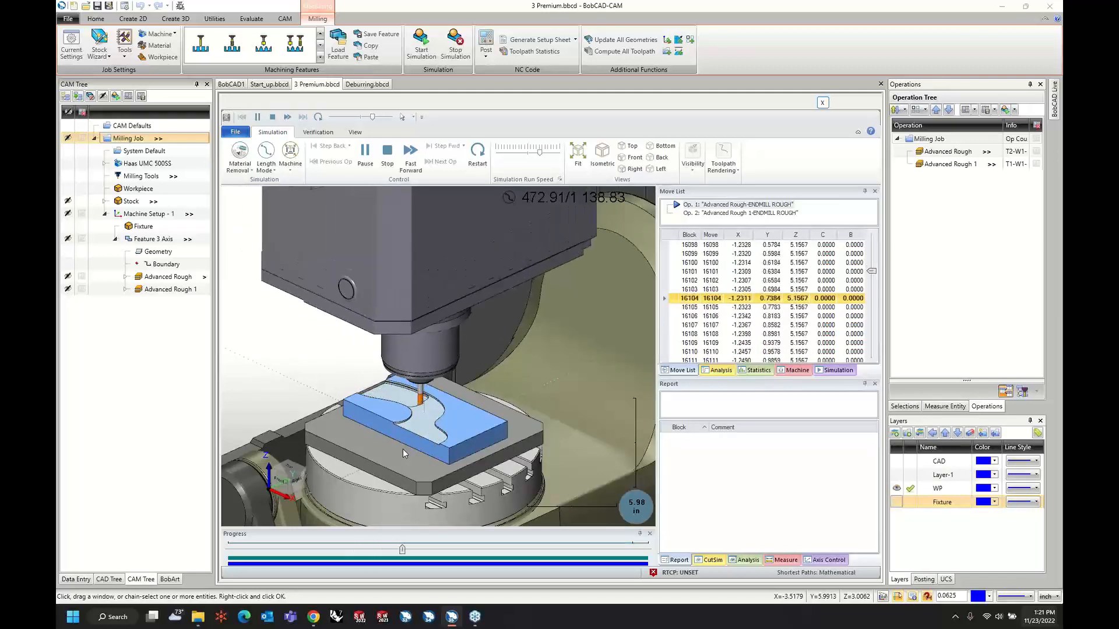
pyautogui.scroll(3, 411, 452)
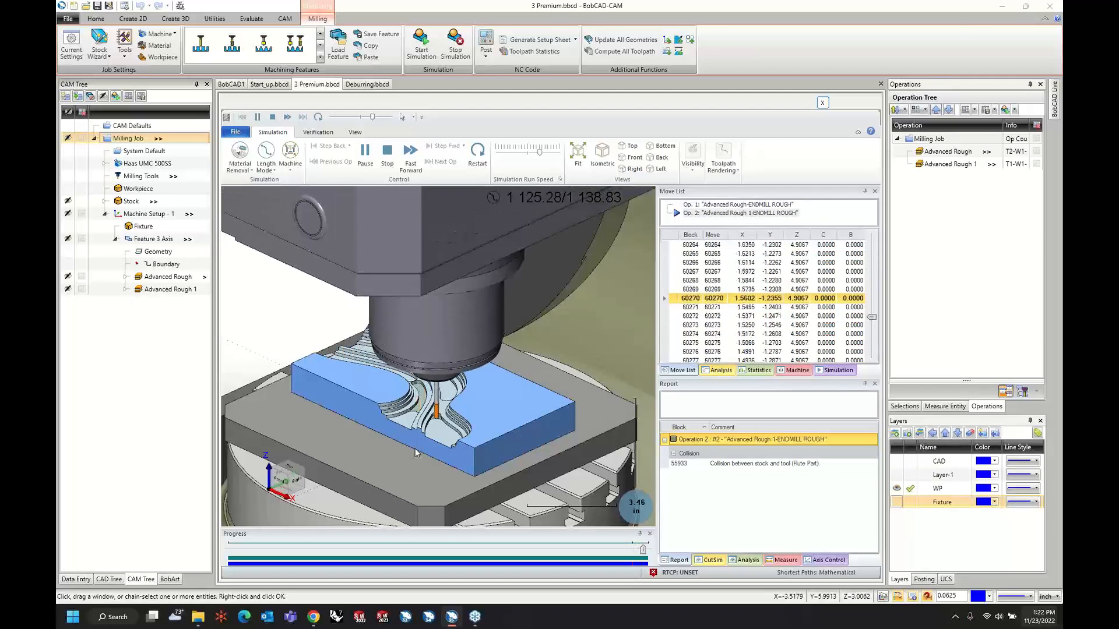
pyautogui.moveTo(441, 407); pyautogui.dragTo(441, 414, button='middle')
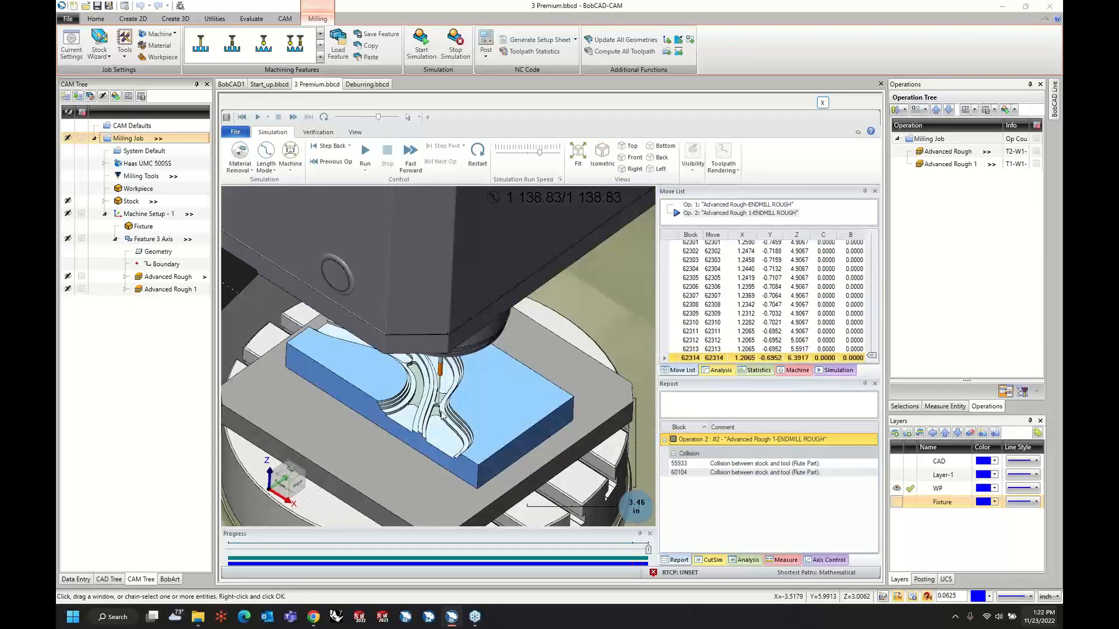
pyautogui.scroll(5, 442, 415)
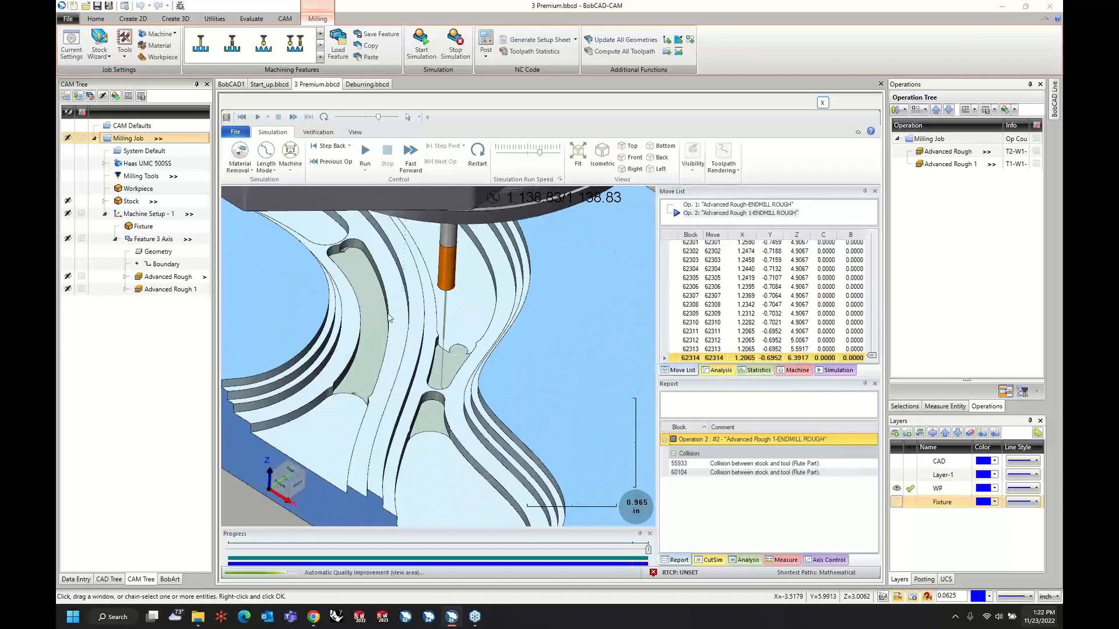
pyautogui.moveTo(389, 318); pyautogui.dragTo(369, 278, button='middle')
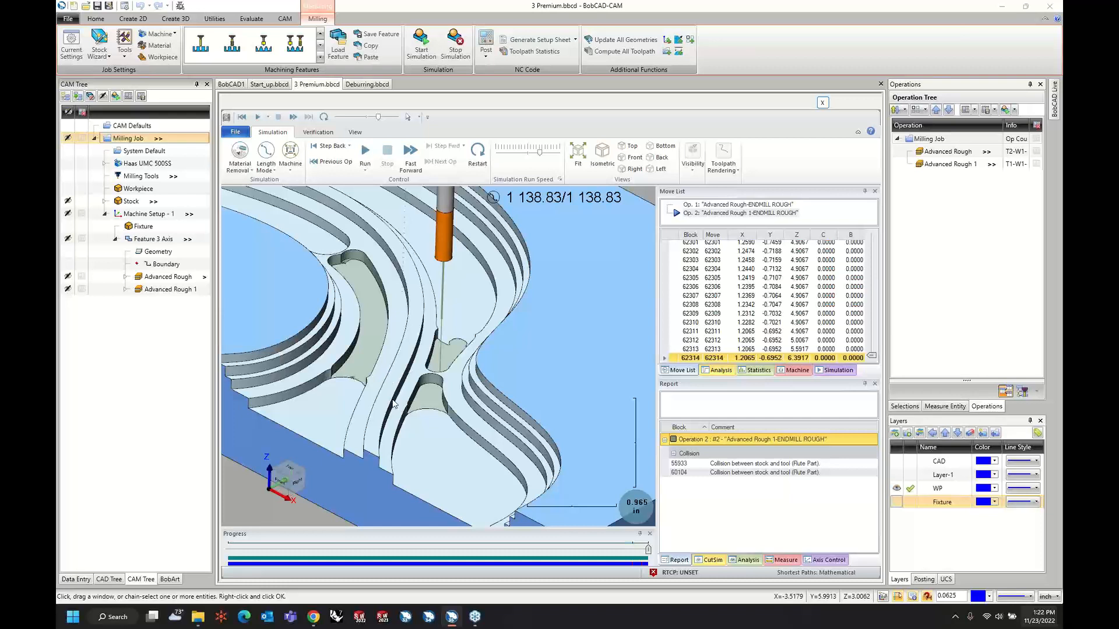
pyautogui.moveTo(394, 402); pyautogui.dragTo(395, 394, button='middle')
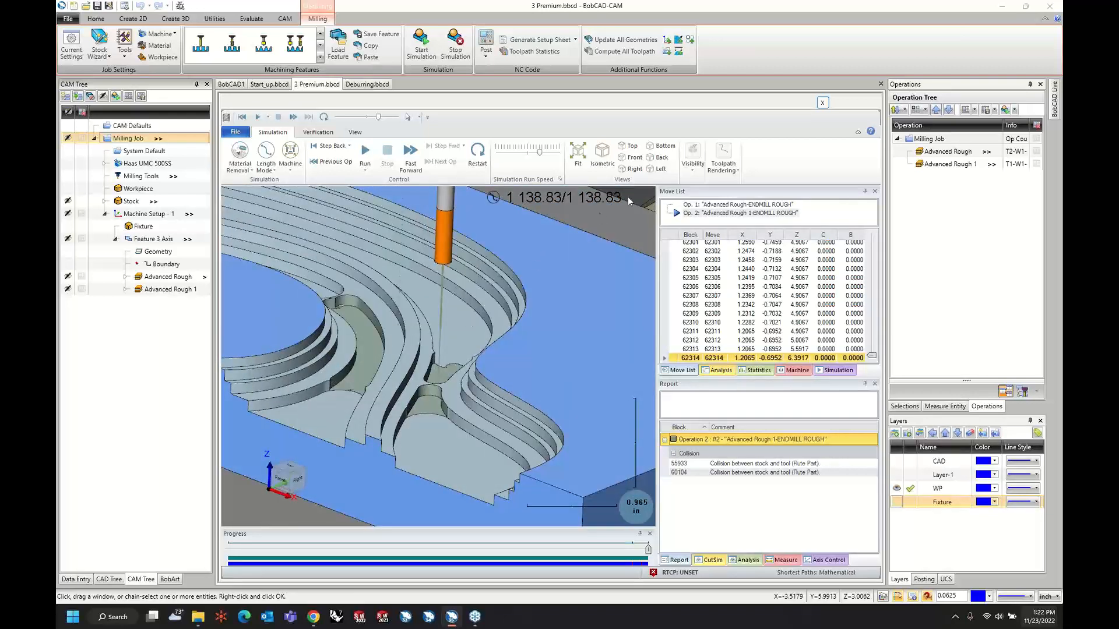
# Show the workpiece in the simulation with transparent stock, inspect the remaining material against the part, and close the simulation.
pyautogui.click(692, 160)
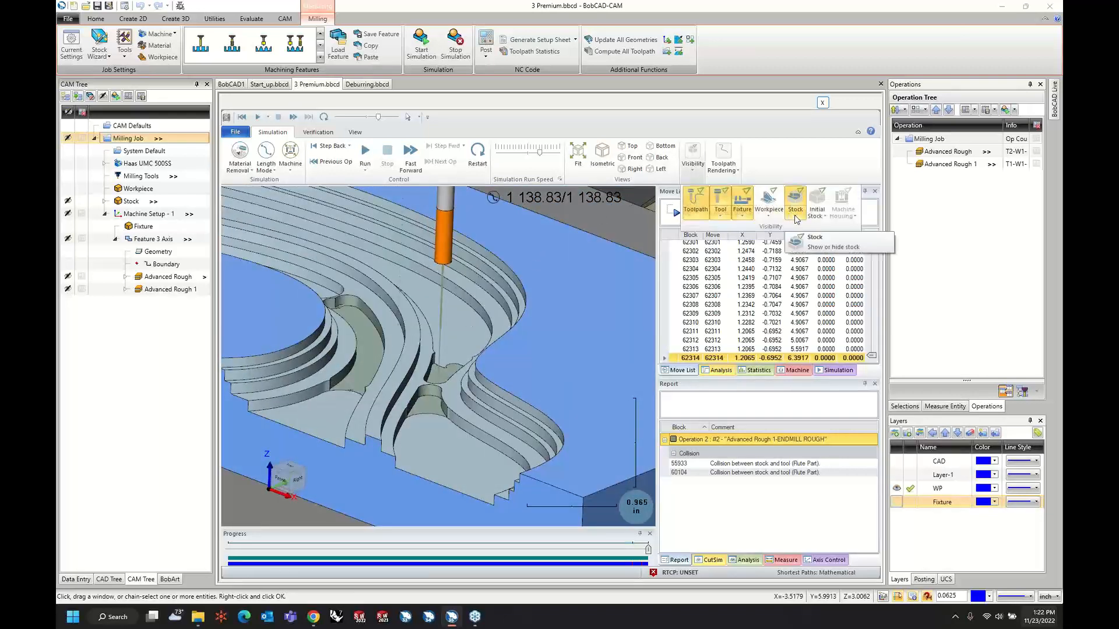
pyautogui.click(773, 204)
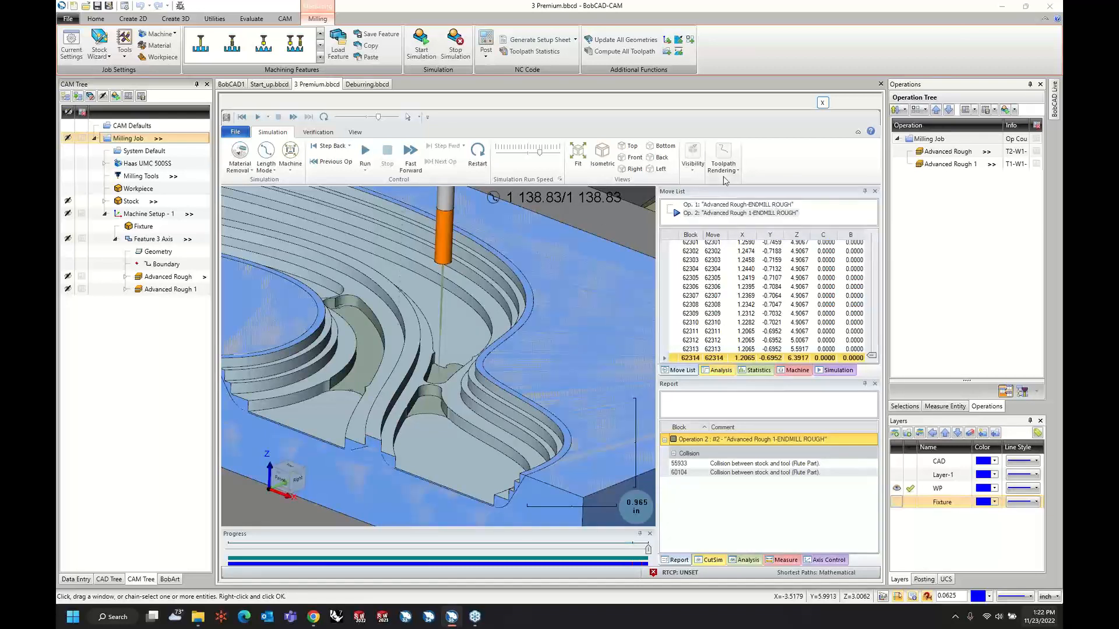
pyautogui.click(693, 162)
pyautogui.click(796, 217)
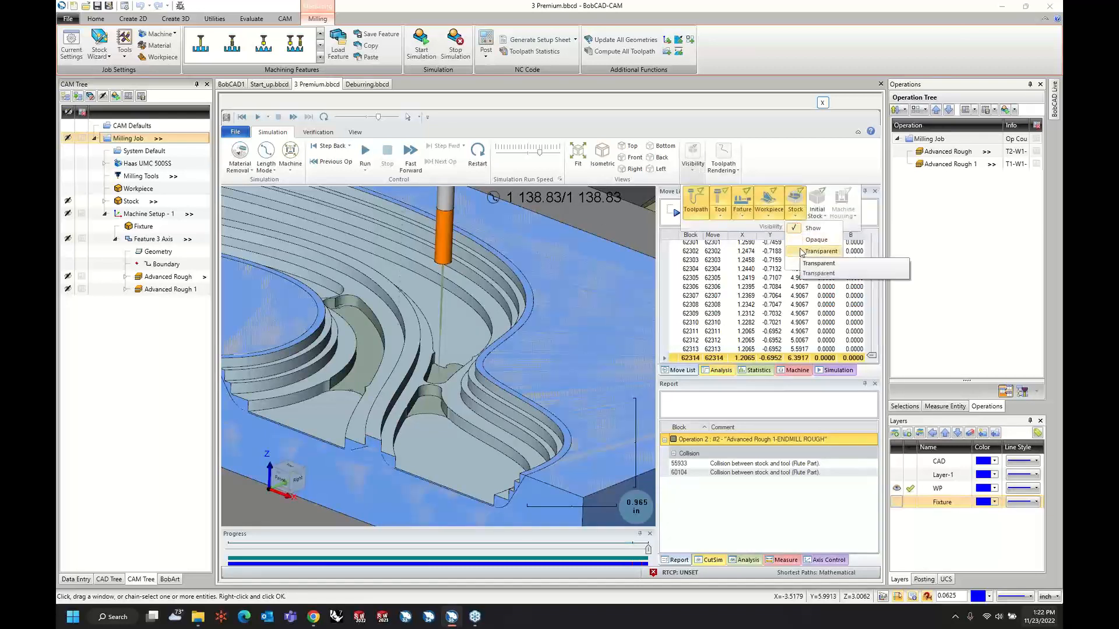
pyautogui.click(801, 251)
pyautogui.moveTo(467, 381); pyautogui.dragTo(481, 366, button='middle')
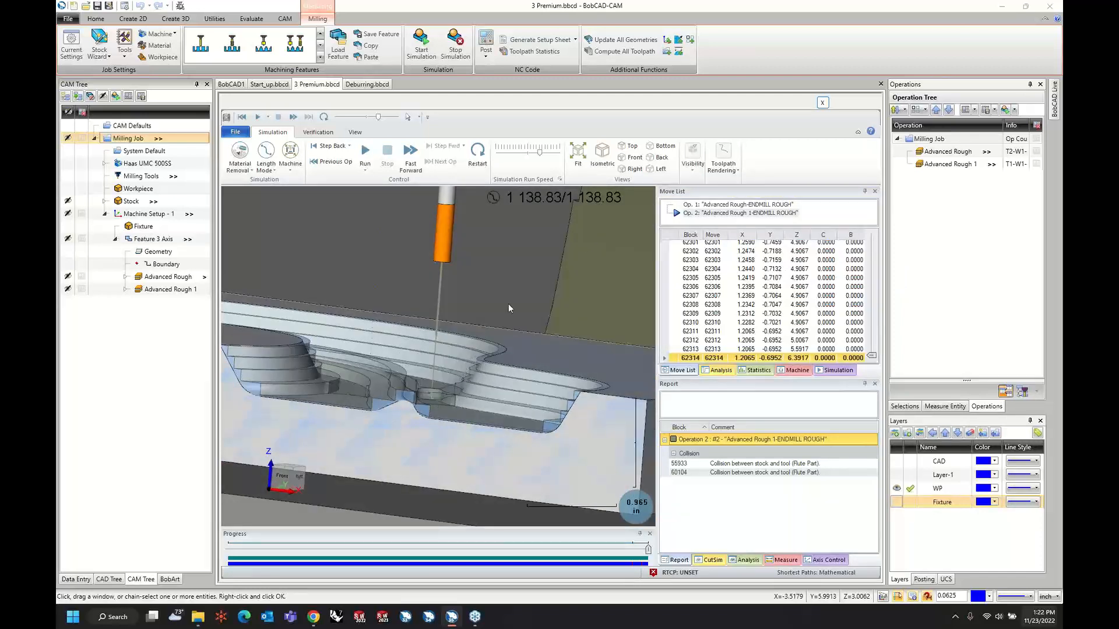
pyautogui.click(822, 103)
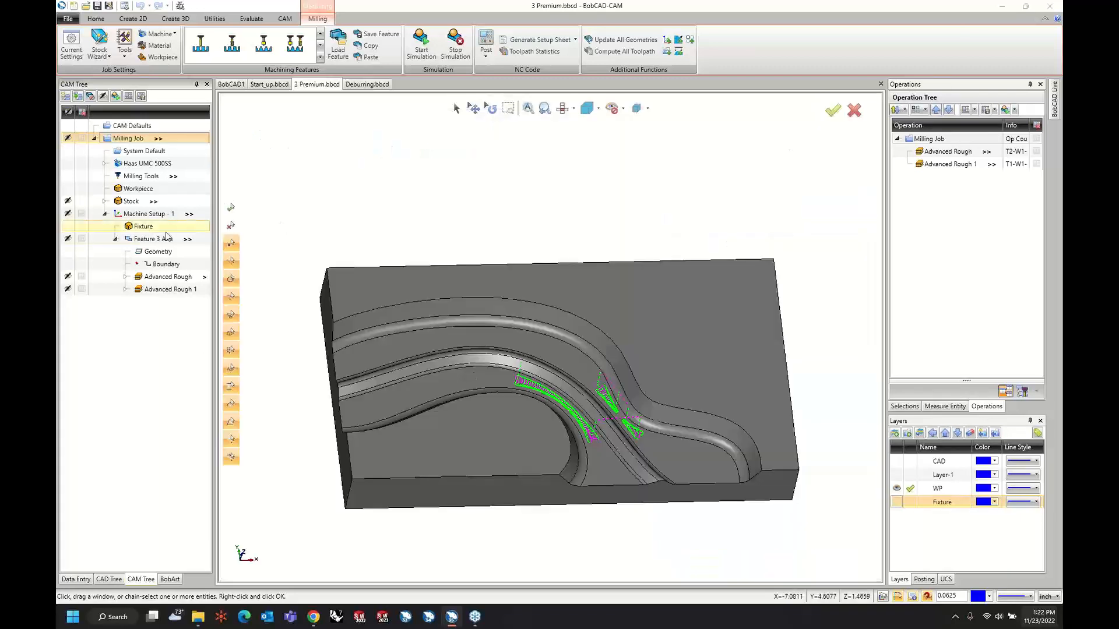
# Edit Feature 3 Axis and set the Advanced Rough 1 tool diameter to 0.125.
pyautogui.rightClick(160, 242)
pyautogui.click(178, 247)
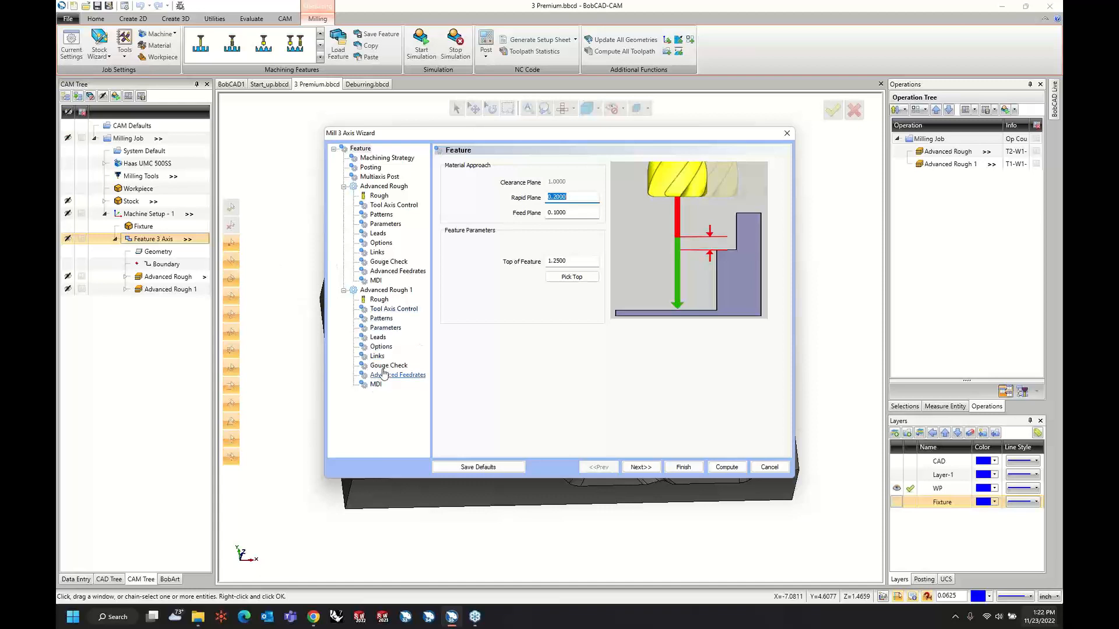
pyautogui.click(379, 300)
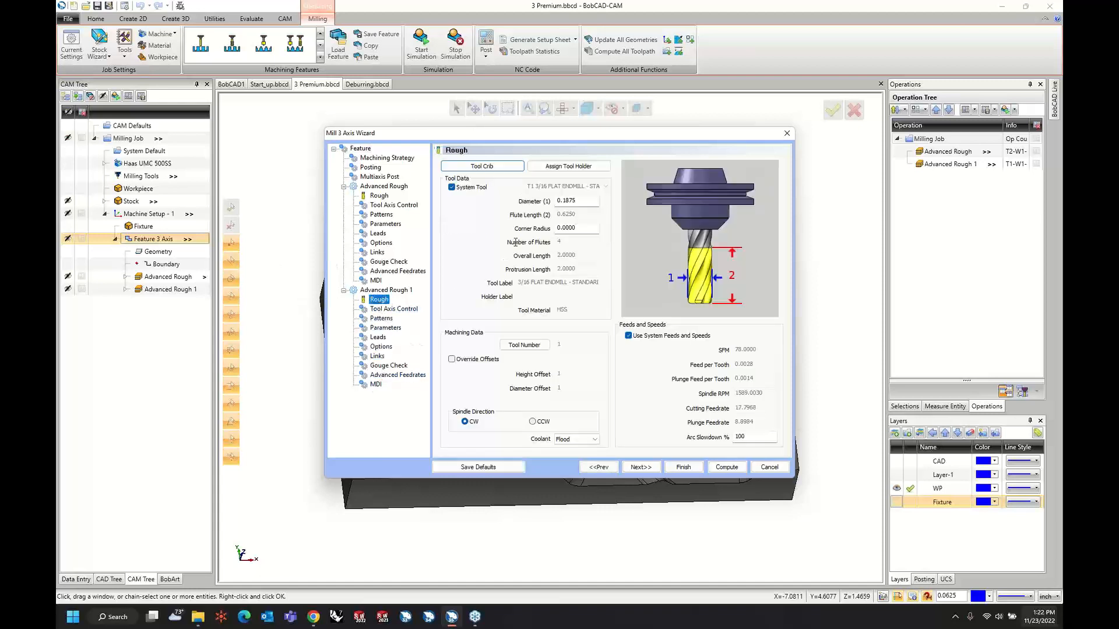
pyautogui.doubleClick(577, 201)
pyautogui.write('0.125')
pyautogui.press('Tab')
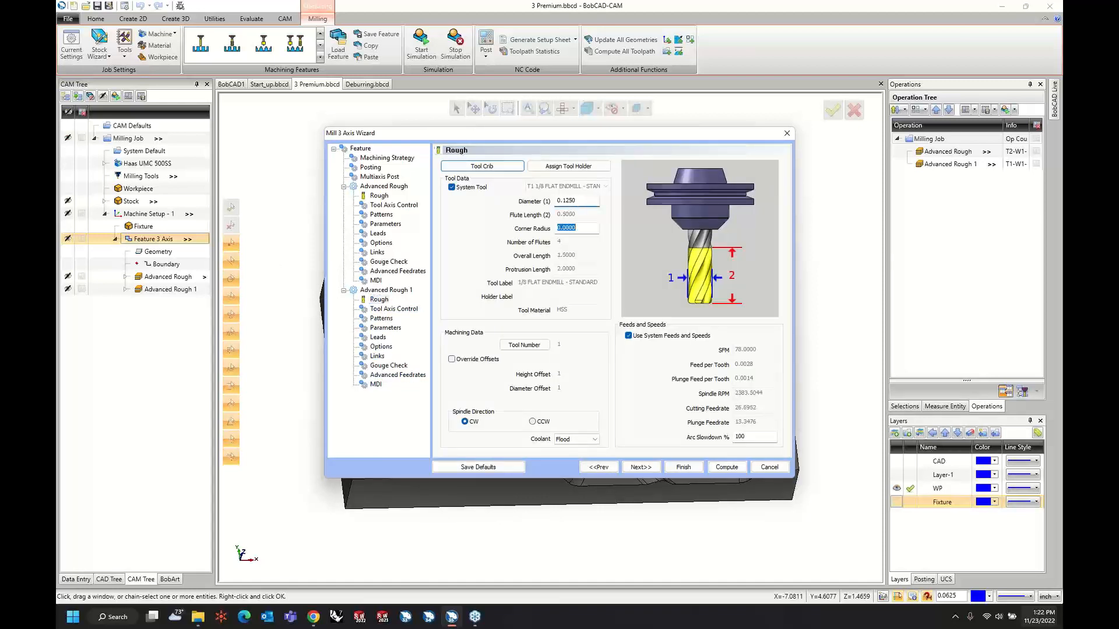
# Enable intermediate steps in the first Advanced Rough operation's parameters and enter their number and the stock thickness detection value.
pyautogui.click(651, 469)
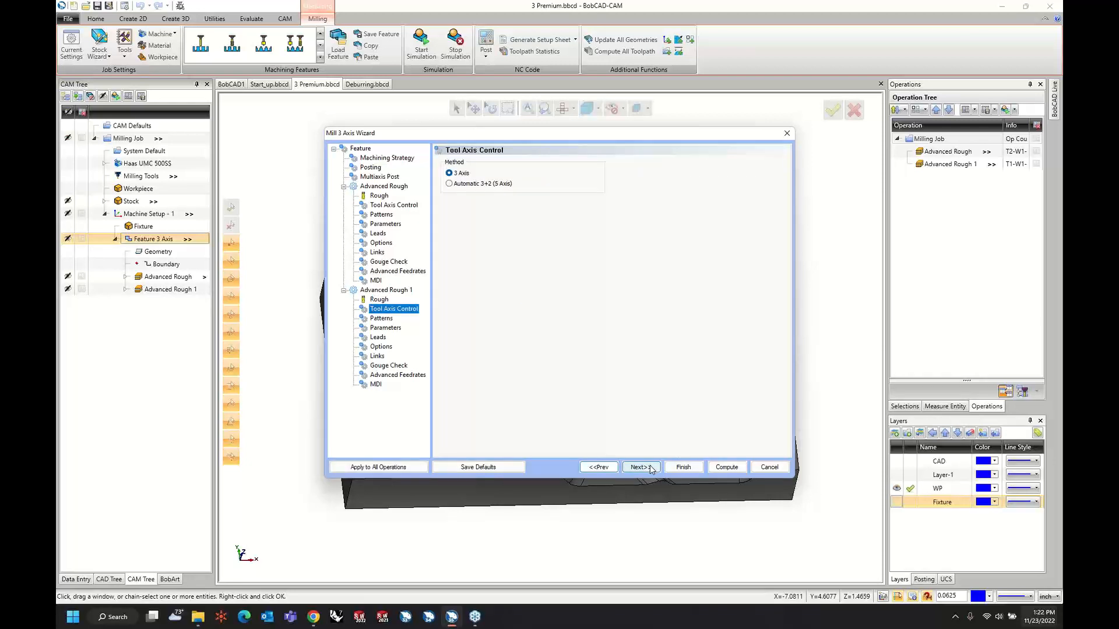
pyautogui.click(651, 469)
pyautogui.click(651, 470)
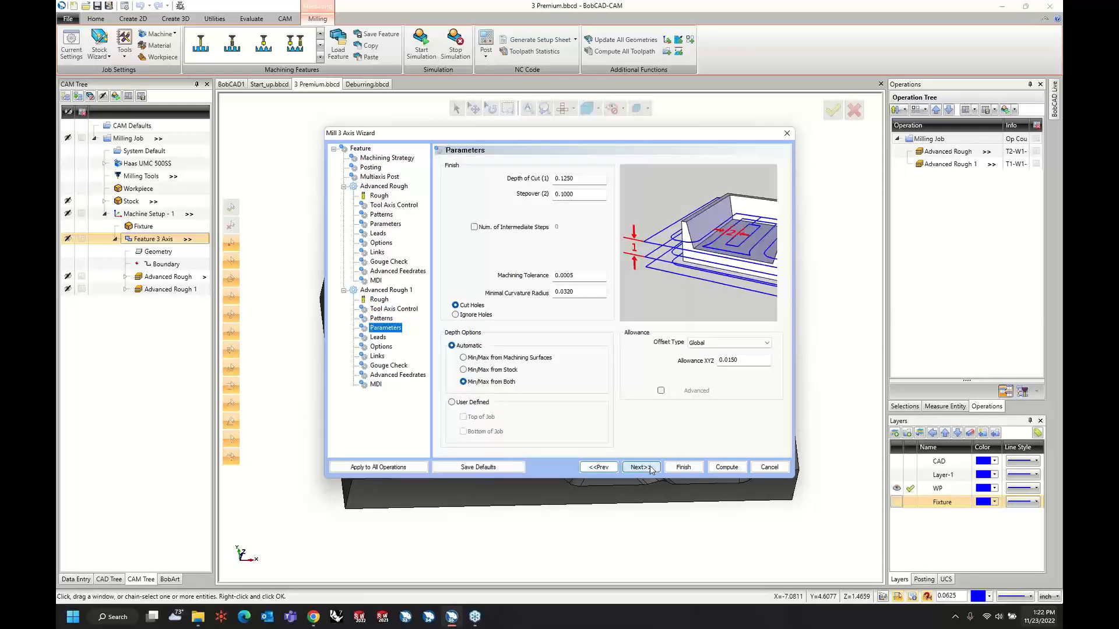
pyautogui.click(400, 228)
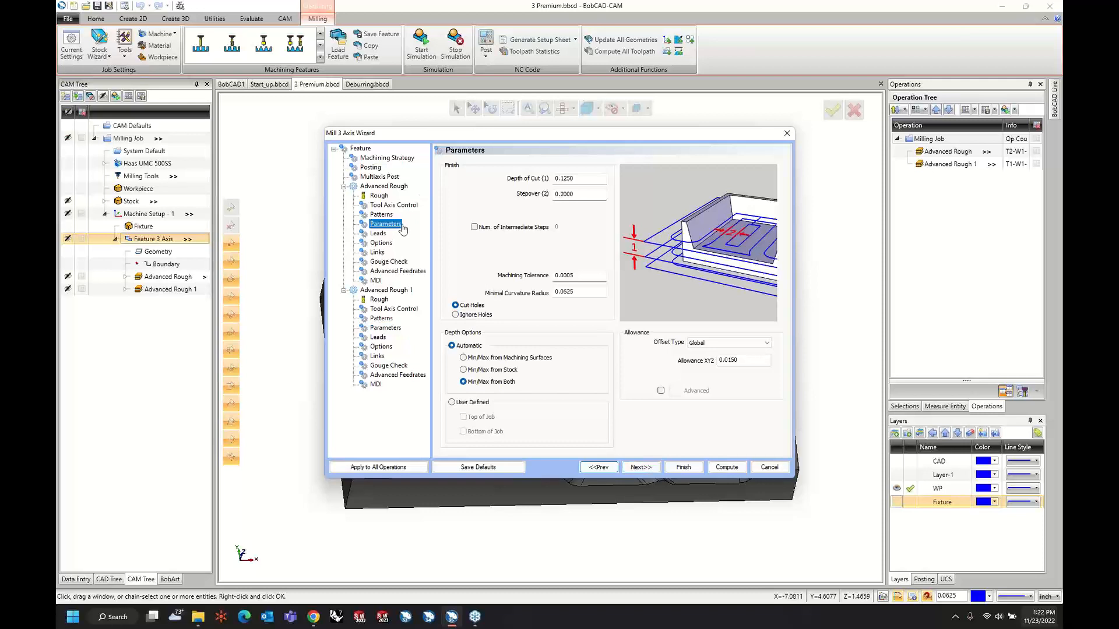
pyautogui.click(474, 228)
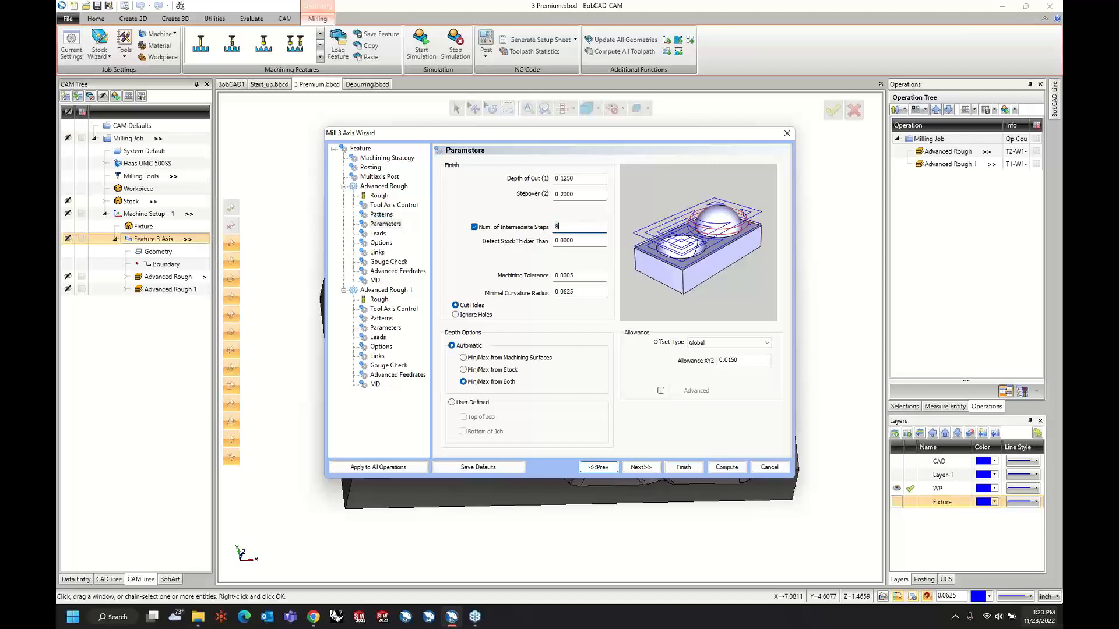
pyautogui.press('Tab')
pyautogui.write('.')
pyautogui.press('Tab')
# Give Advanced Rough 1 2 intermediate steps with stock detected thicker than 0.04, and compute the feature's toolpaths.
pyautogui.click(387, 328)
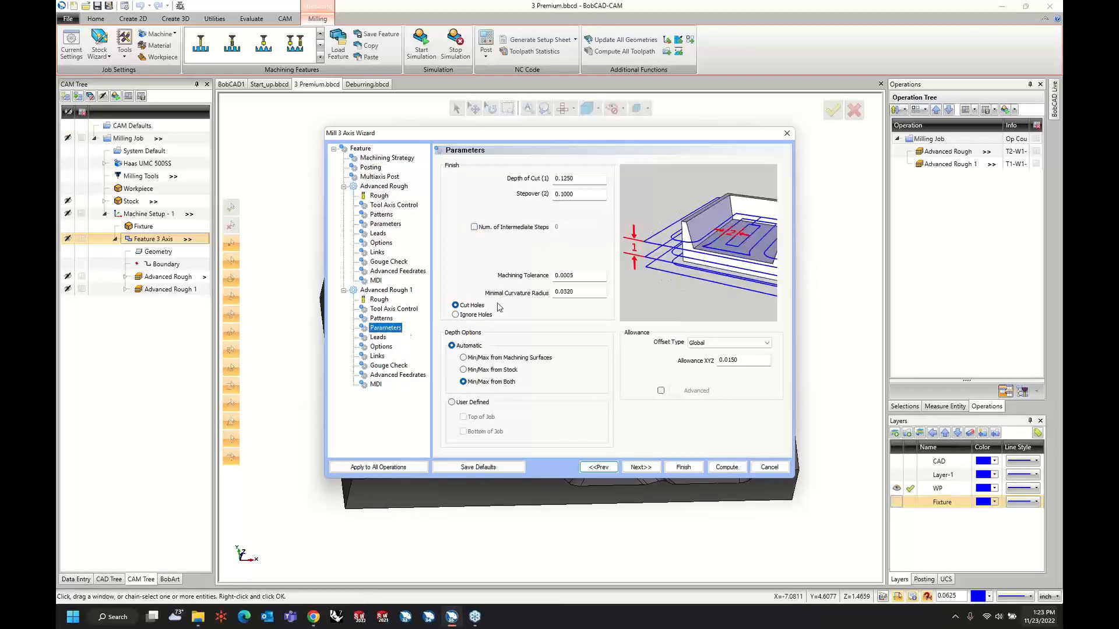
pyautogui.click(474, 227)
pyautogui.click(566, 229)
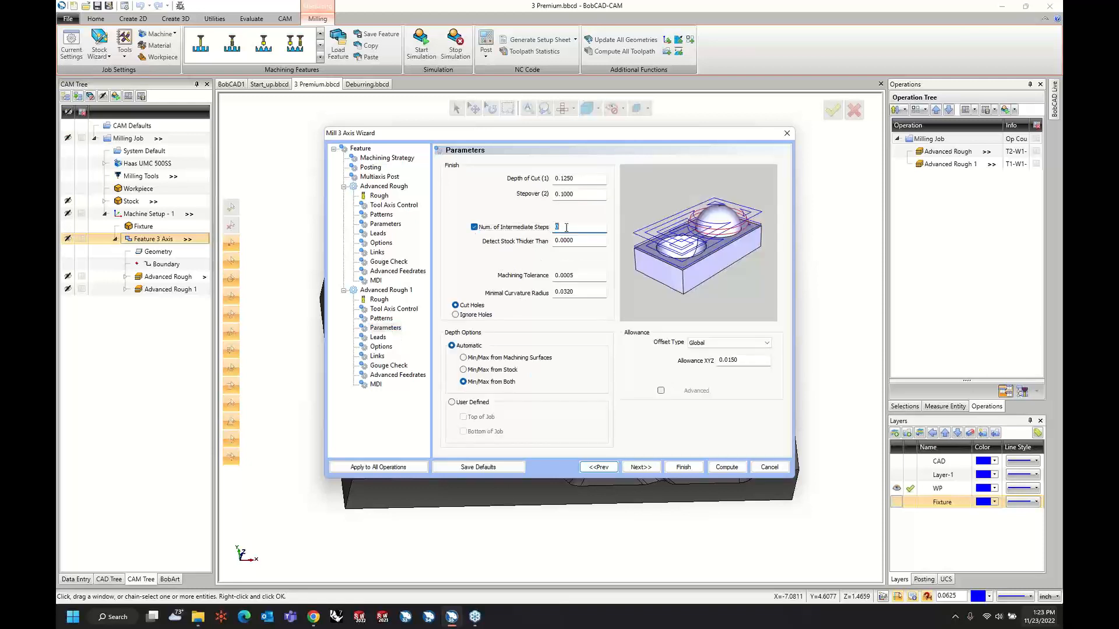
pyautogui.press('Tab')
pyautogui.write('.04')
pyautogui.press('Tab')
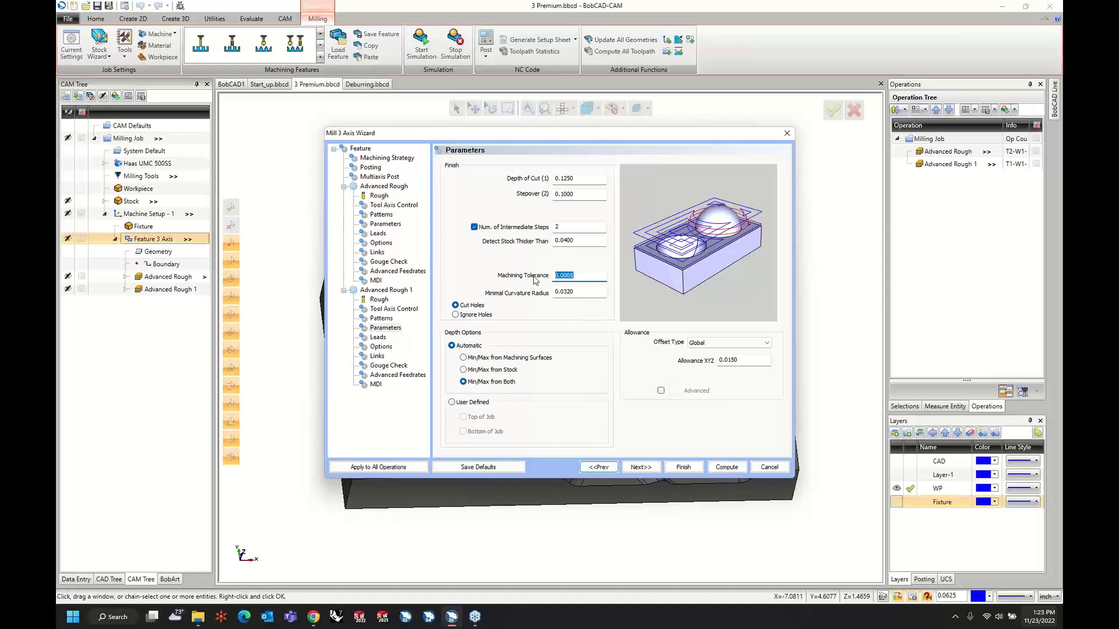
pyautogui.click(726, 468)
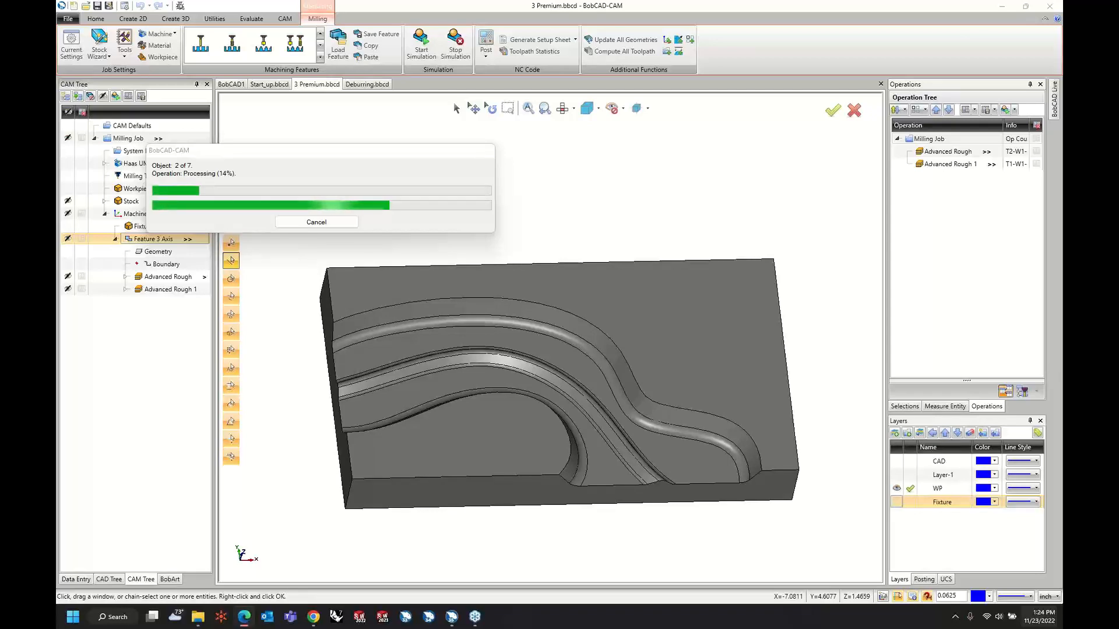
# Switch to Microsoft Edge and review the Flowline, Morph Between Two Surfaces and Deburring sections of the Mill 3 Axis Premium page.
pyautogui.moveTo(1062, 250); pyautogui.dragTo(677, 1)
pyautogui.scroll(-4, 675, 253)
pyautogui.scroll(-5, 651, 254)
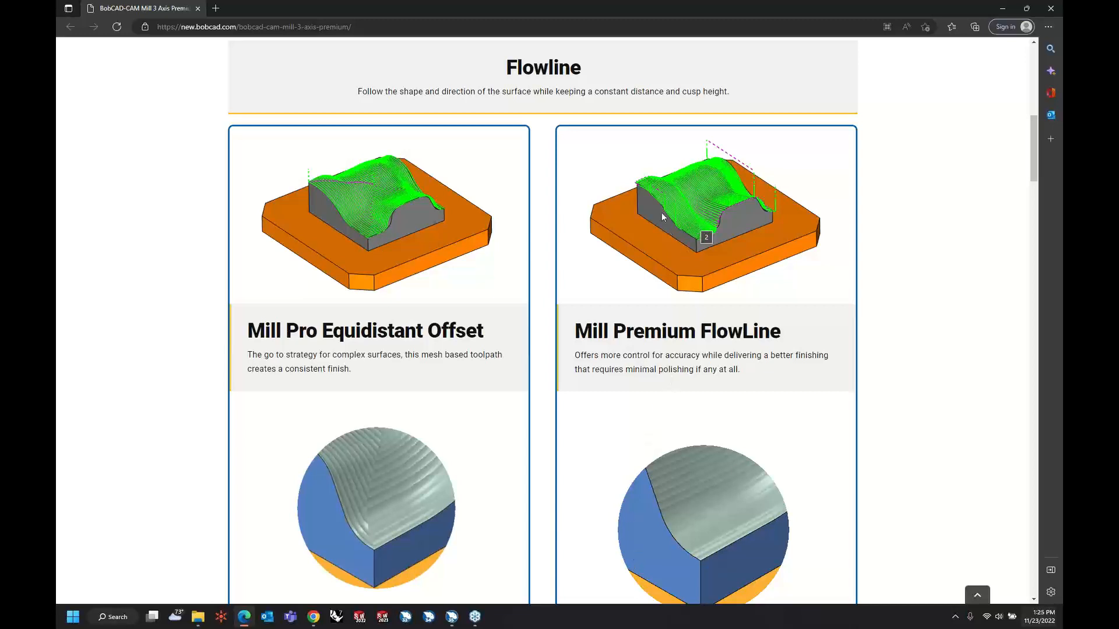
pyautogui.scroll(-10, 580, 236)
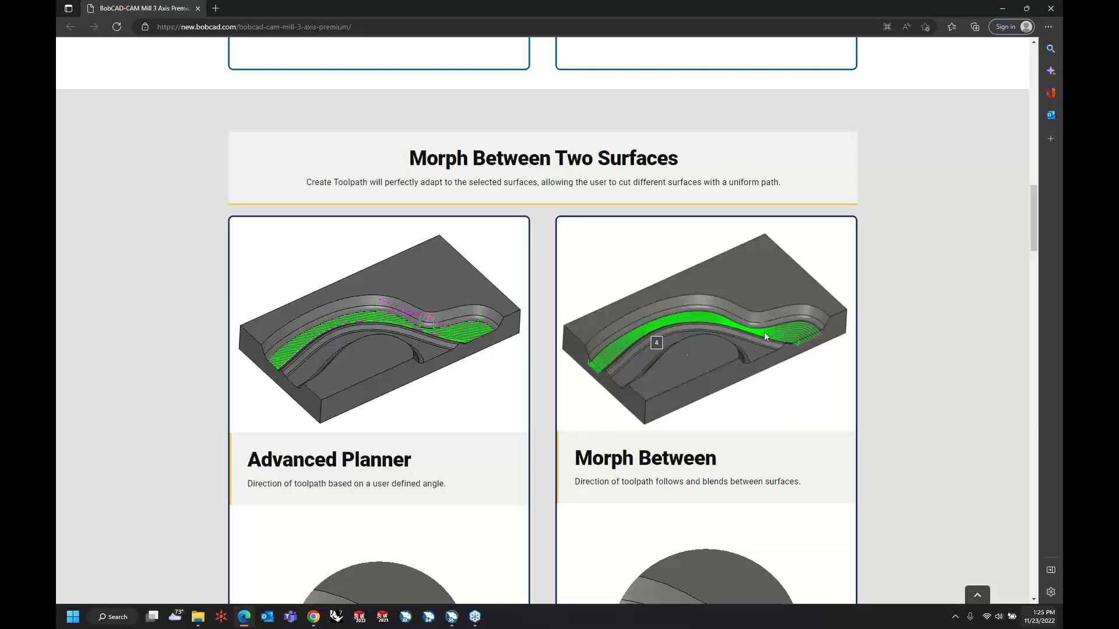
pyautogui.scroll(-4, 557, 364)
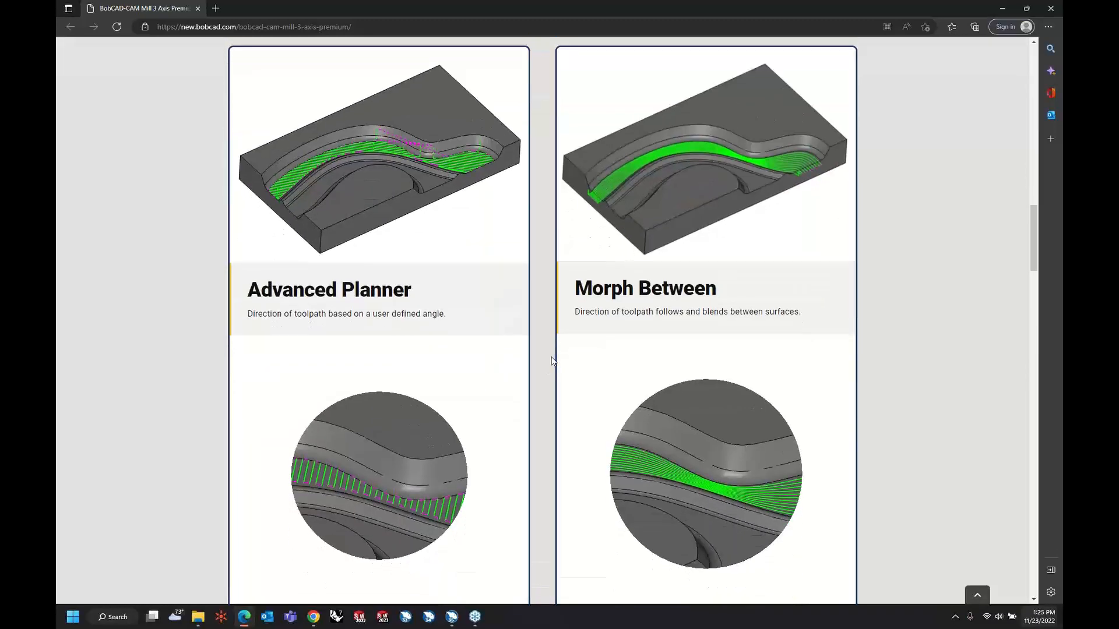
pyautogui.scroll(-1, 547, 369)
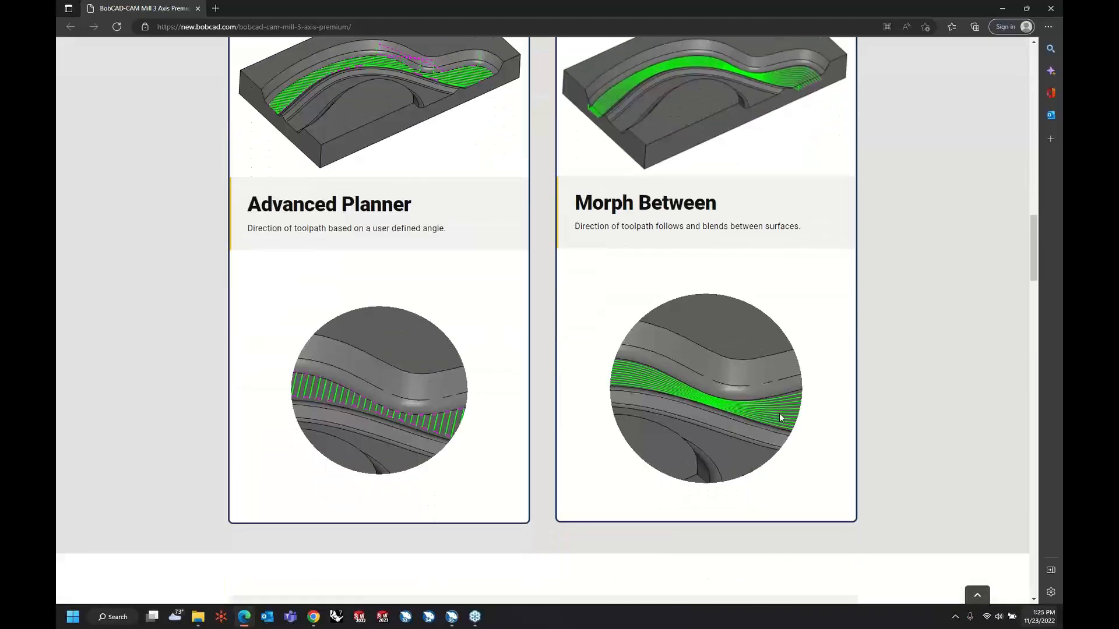
pyautogui.scroll(-6, 580, 393)
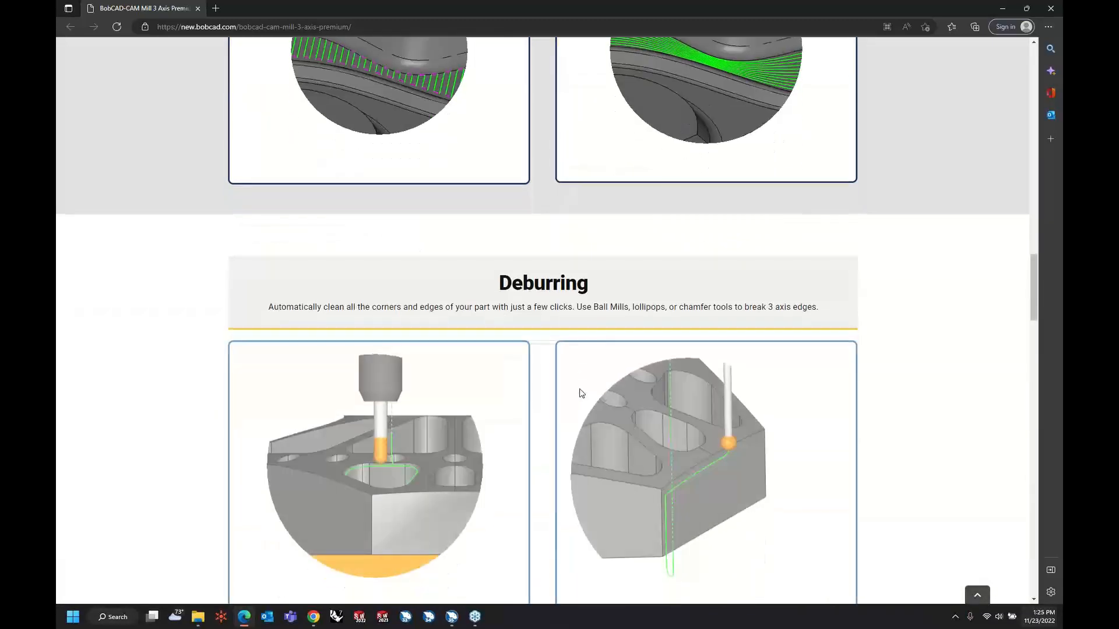
pyautogui.click(1011, 10)
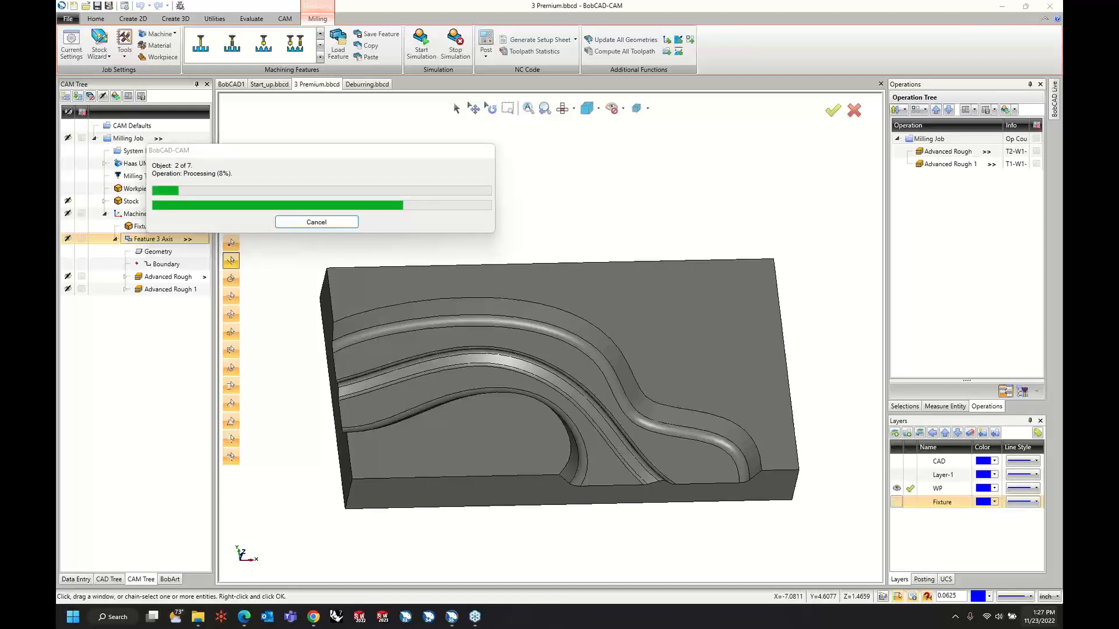
# Return to BobCAD-CAM and examine the recomputed Advanced Rough 1 and Advanced Rough toolpaths on the part from different angles.
pyautogui.hotkey('alt', 'Tab')
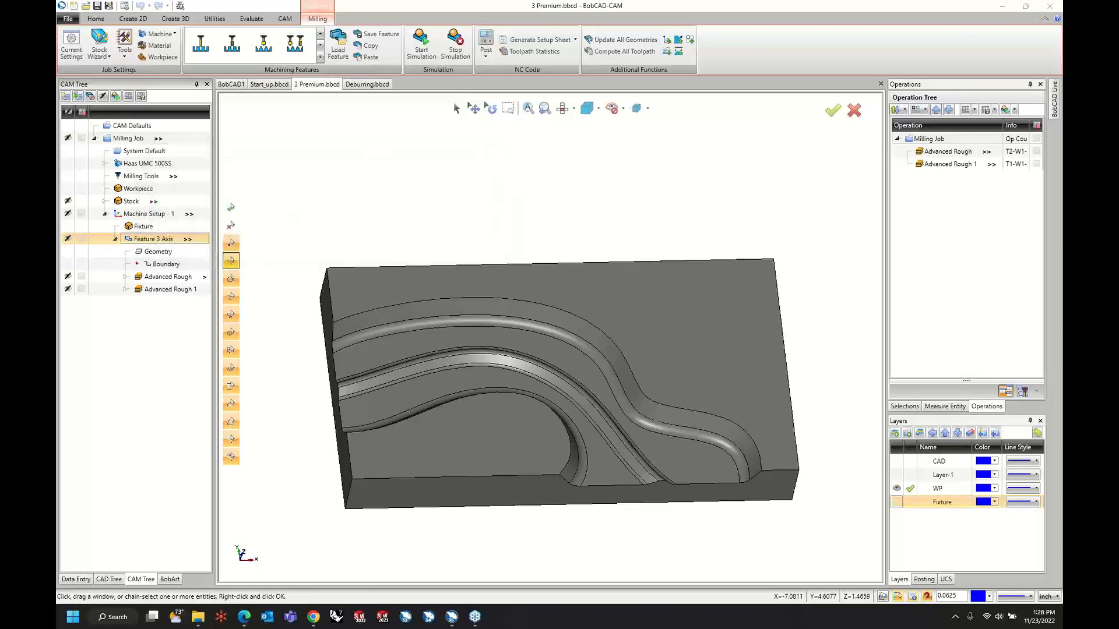
pyautogui.click(151, 291)
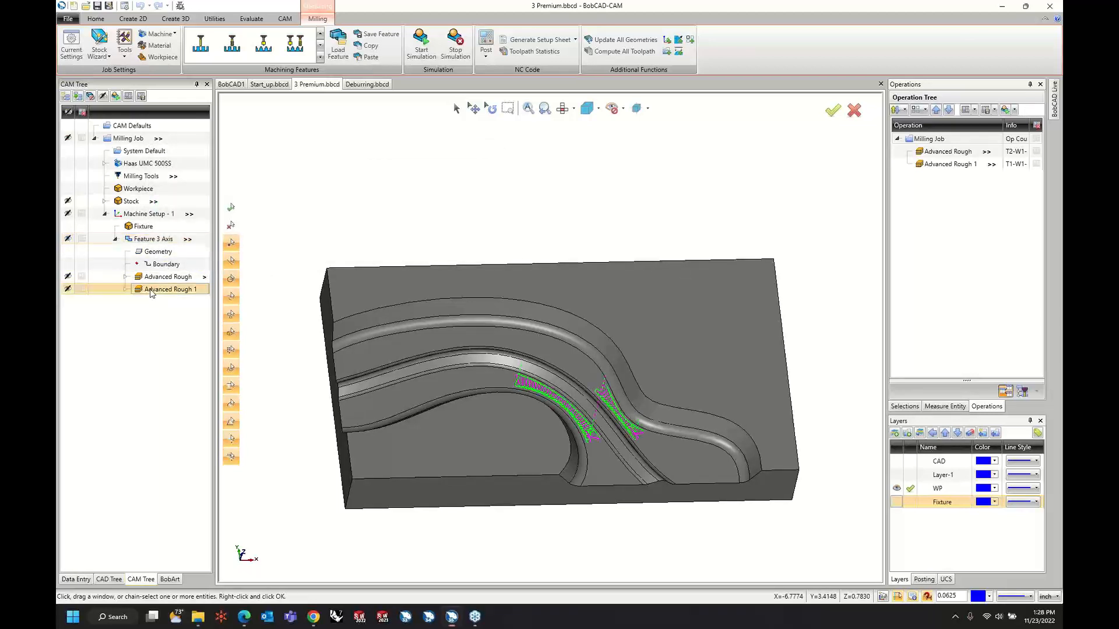
pyautogui.moveTo(624, 429); pyautogui.dragTo(614, 446, button='middle')
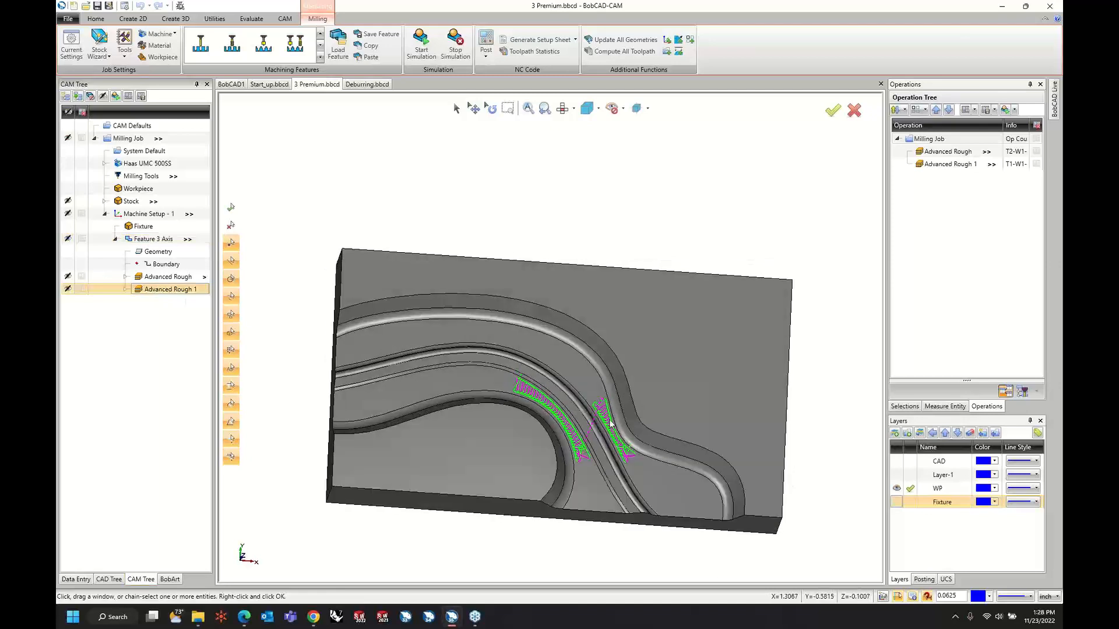
pyautogui.click(168, 278)
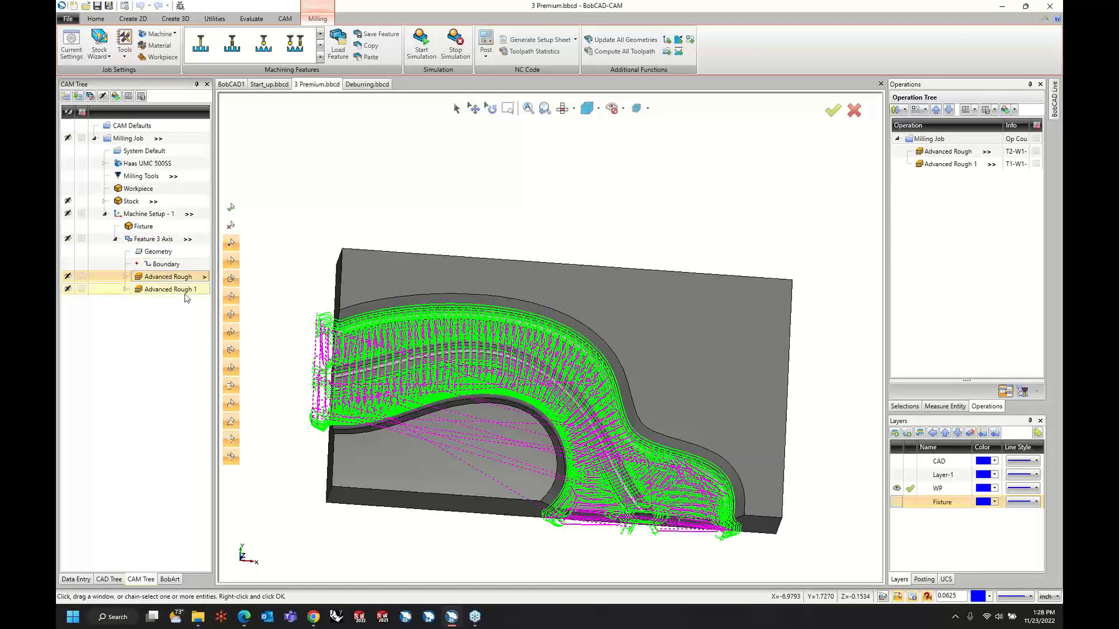
pyautogui.moveTo(533, 445); pyautogui.dragTo(516, 369, button='middle')
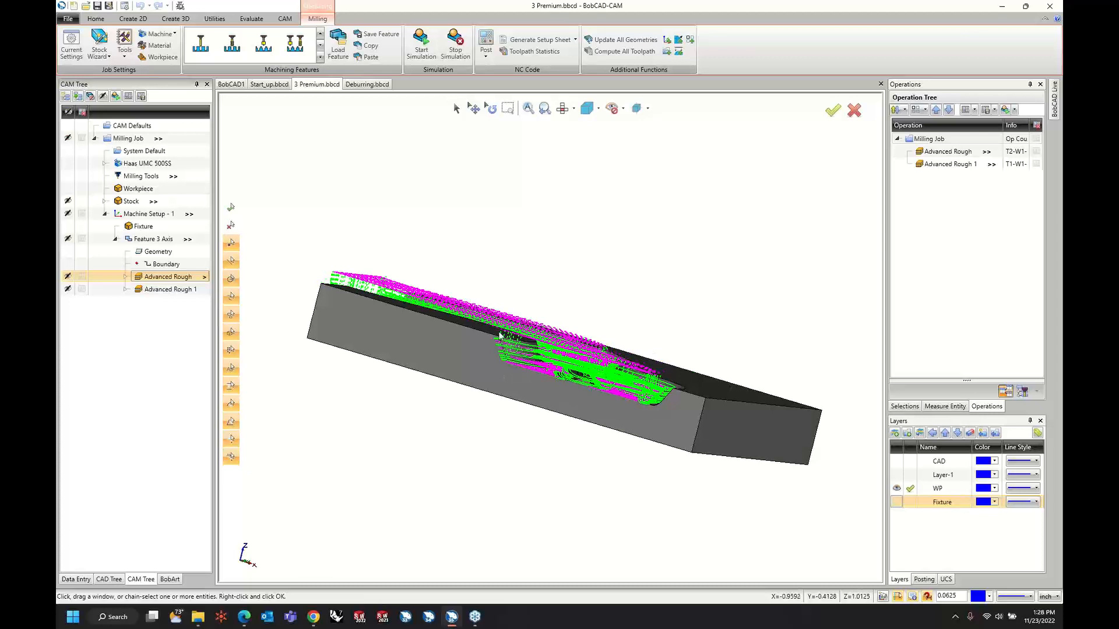
# Set the CAM system setting for the simulation window to Separate Window and apply it.
pyautogui.moveTo(434, 313); pyautogui.dragTo(425, 331, button='middle')
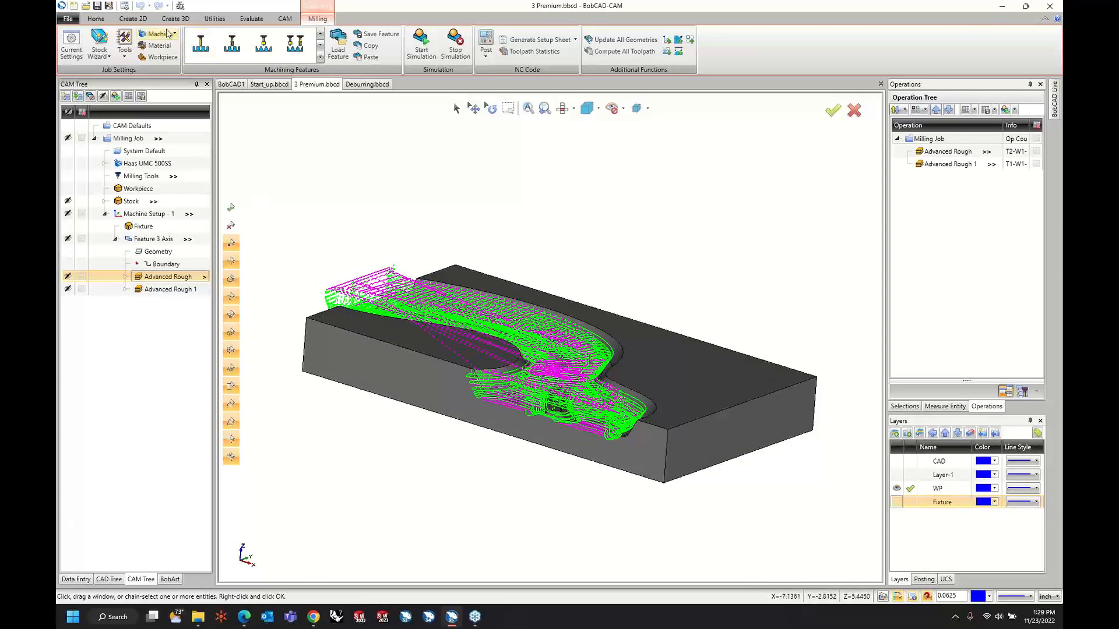
pyautogui.click(124, 6)
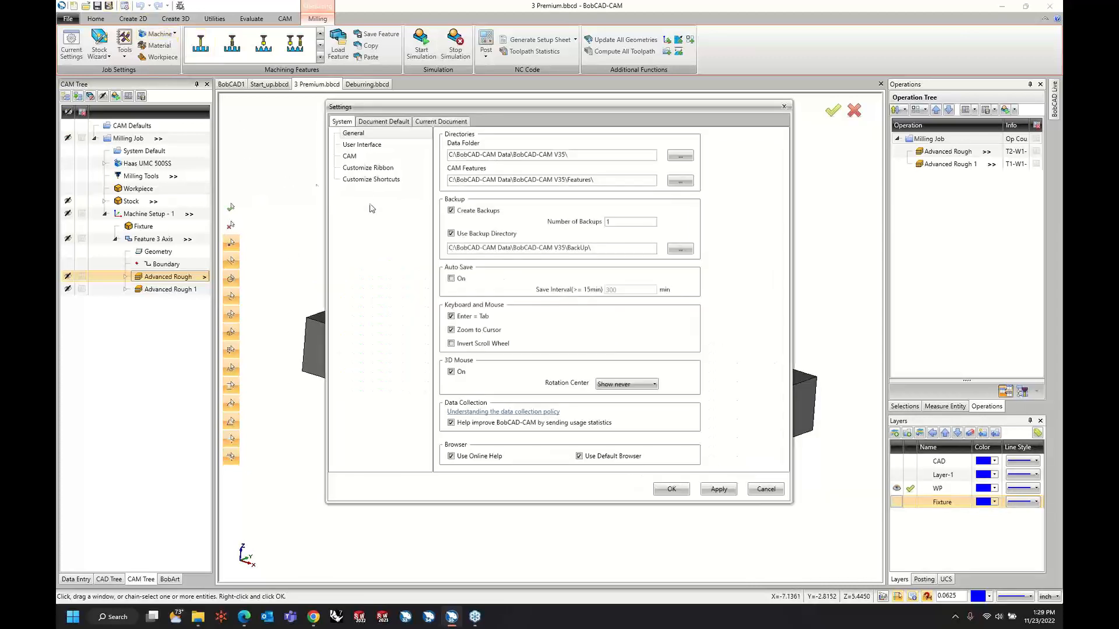
pyautogui.click(360, 156)
pyautogui.click(571, 274)
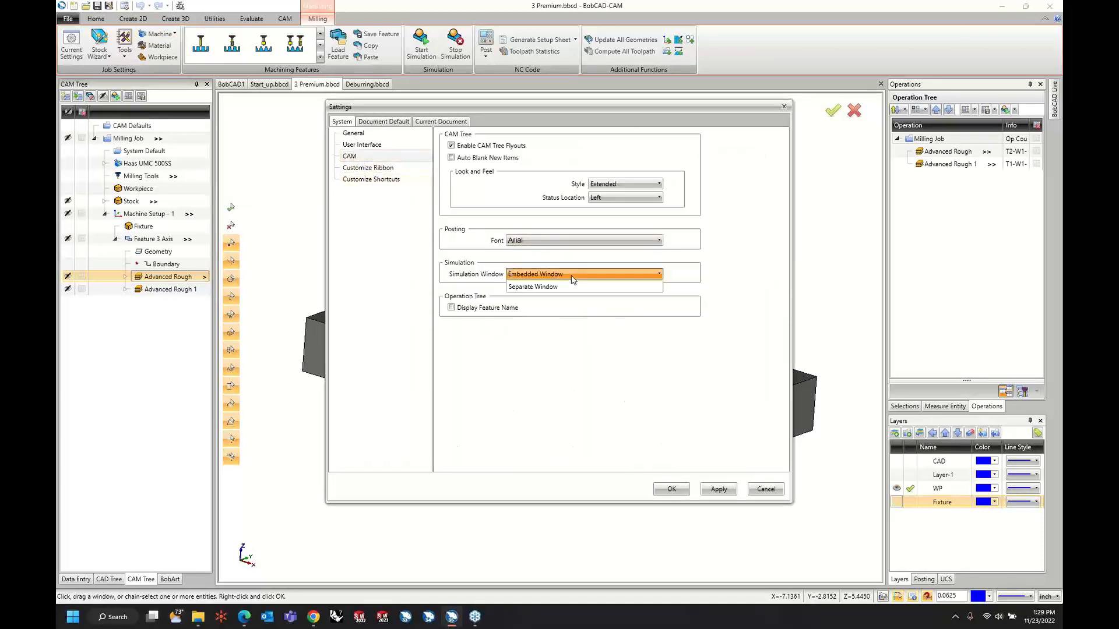
pyautogui.click(564, 287)
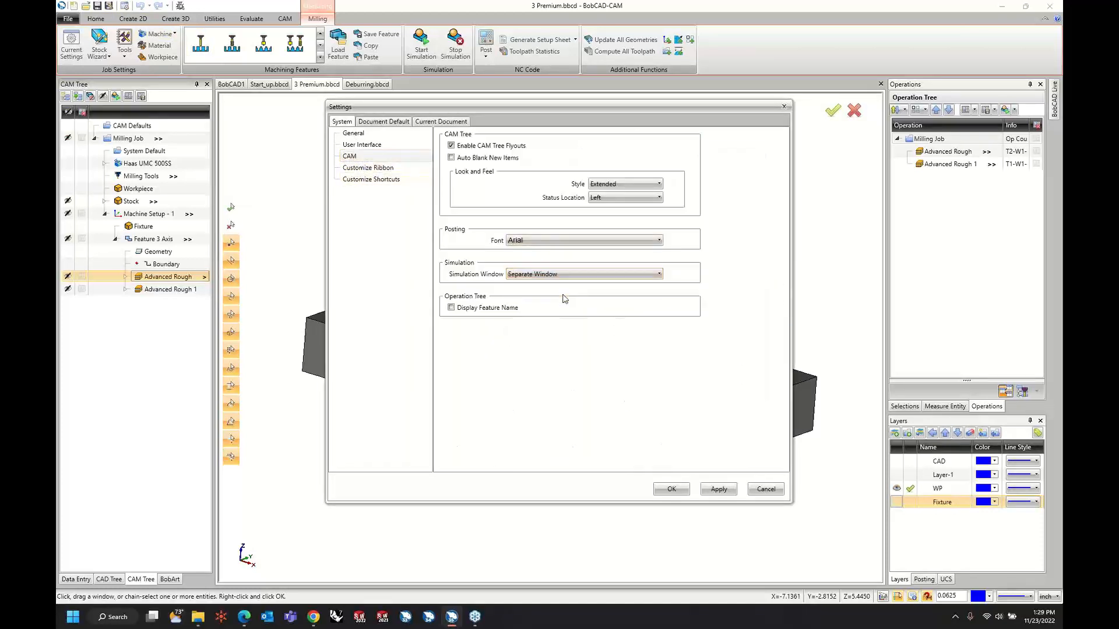
pyautogui.click(715, 491)
pyautogui.click(672, 491)
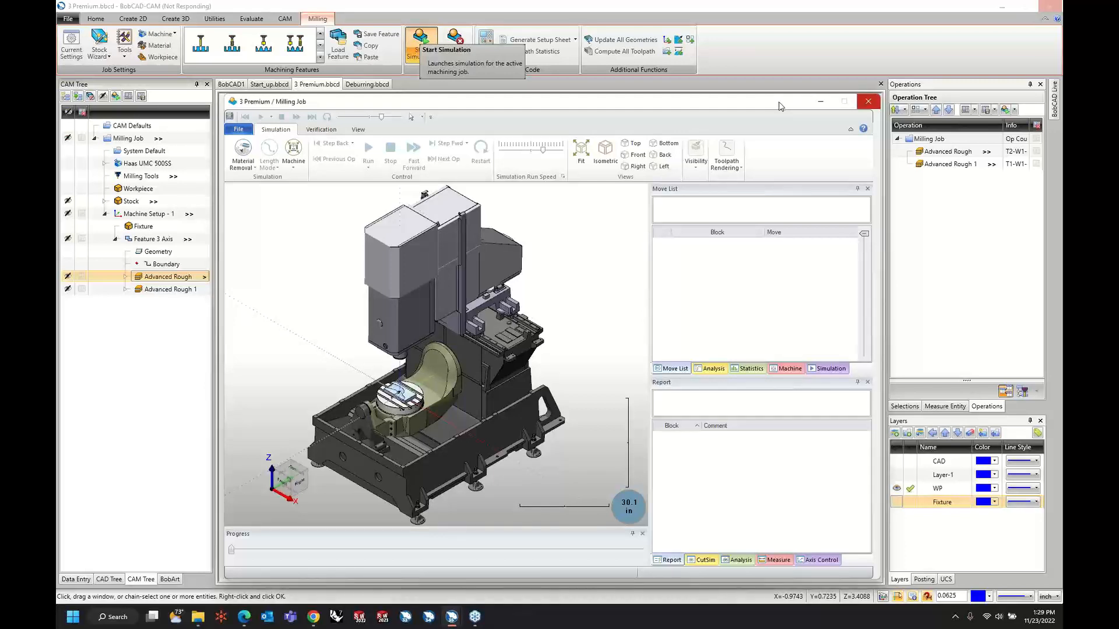
# Open the milling job's simulation in its maximized separate window and show the stock as solid instead of transparent around the part.
pyautogui.moveTo(779, 106); pyautogui.dragTo(739, 87)
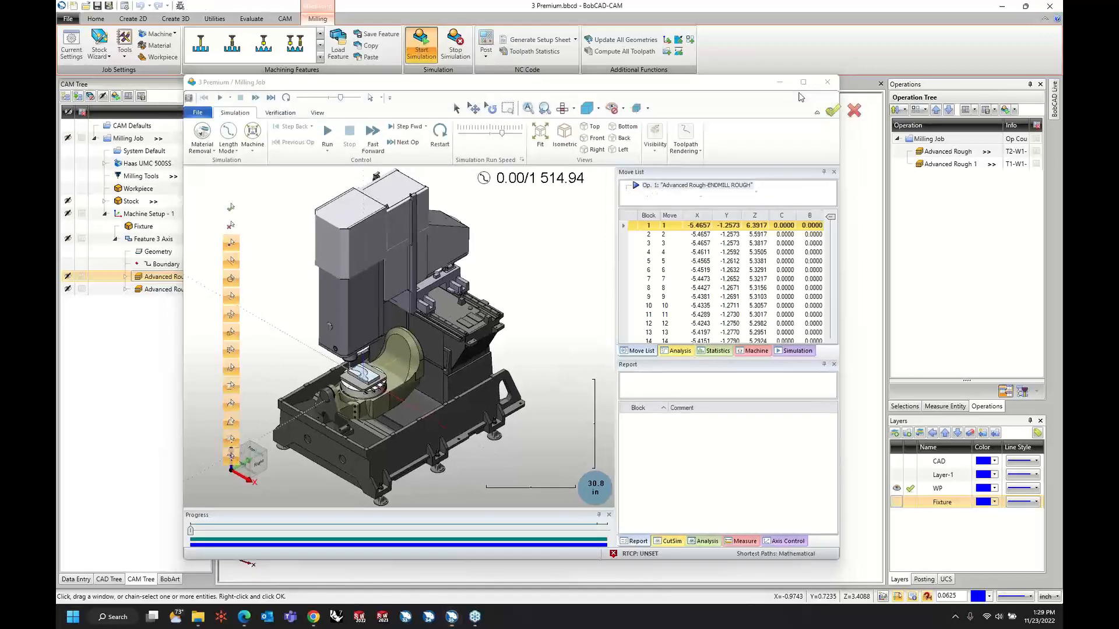
pyautogui.click(802, 82)
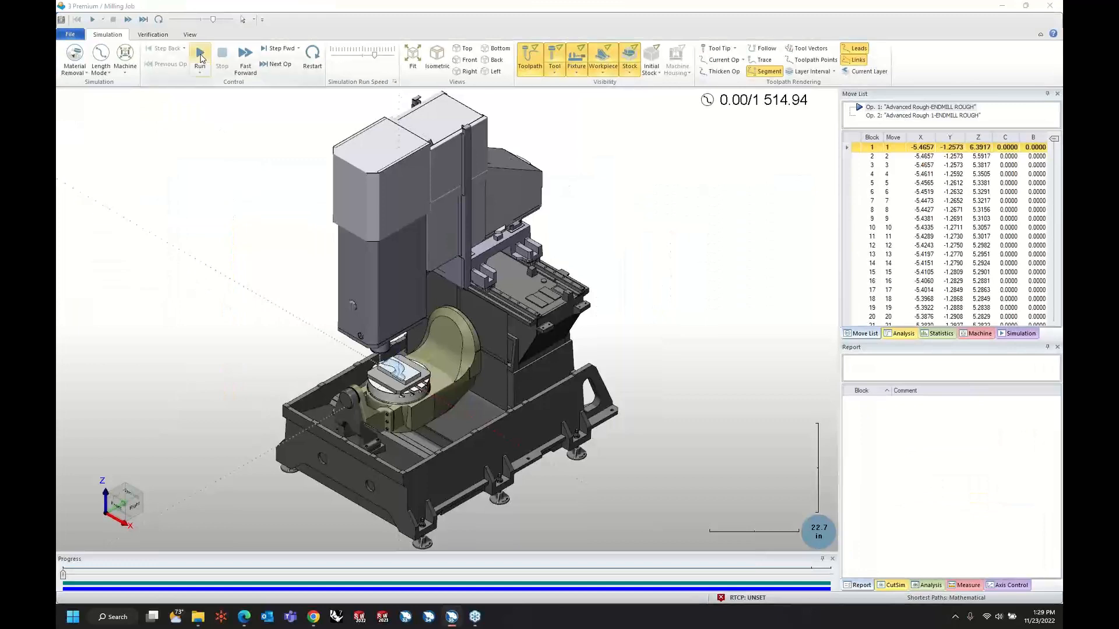
pyautogui.scroll(3, 404, 382)
pyautogui.scroll(5, 404, 382)
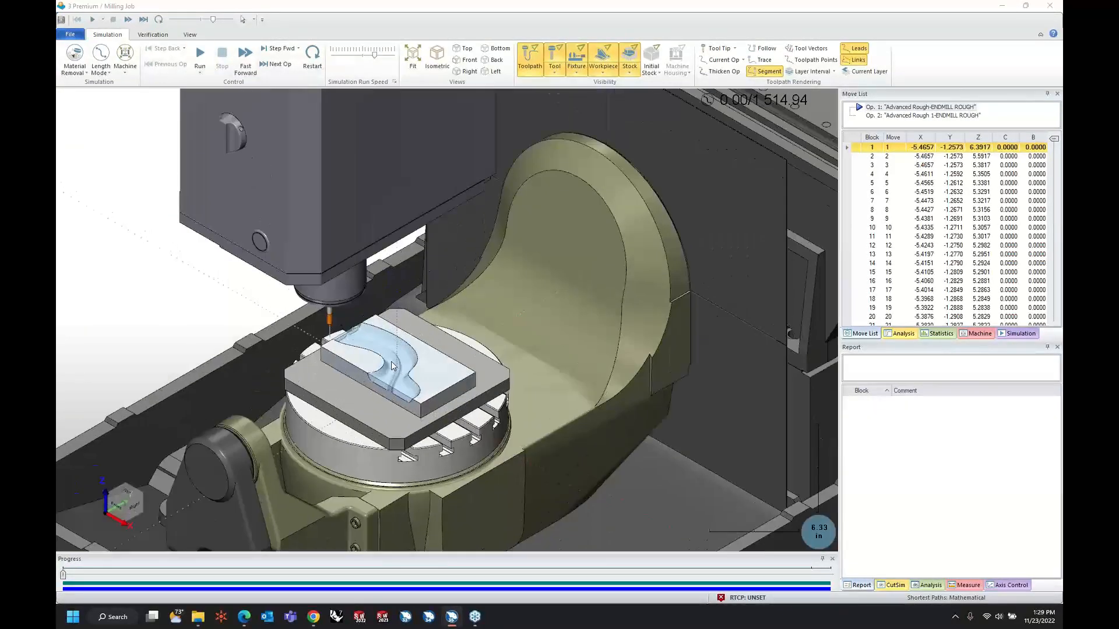
pyautogui.click(631, 72)
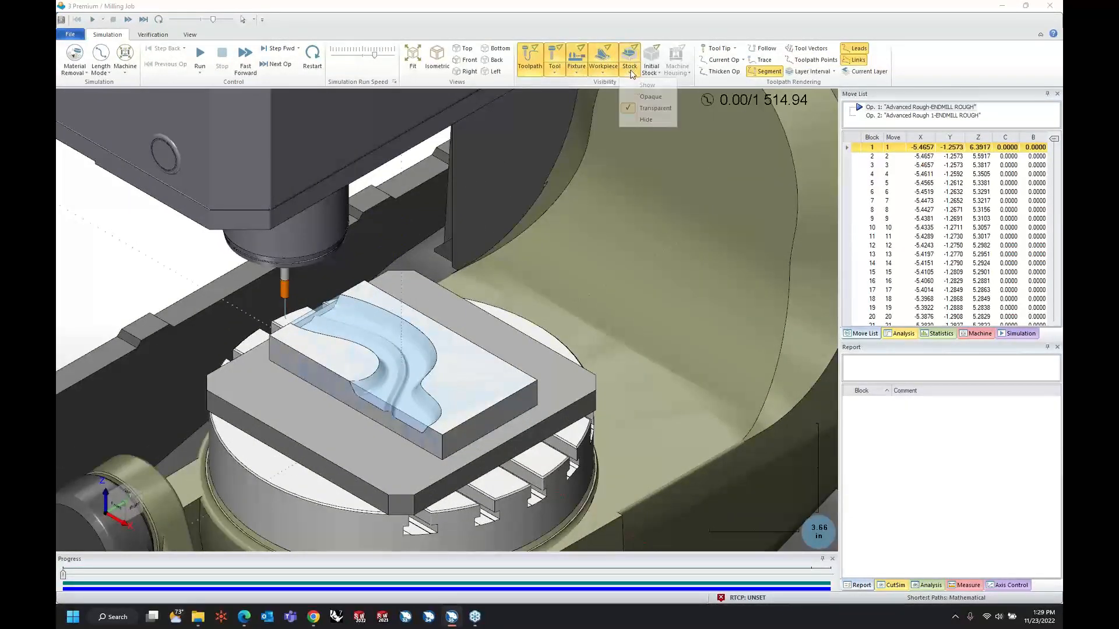
pyautogui.click(638, 87)
# Advance the simulation to the late part of the first Advanced Rough operation and inspect the stepped walls it leaves.
pyautogui.click(205, 60)
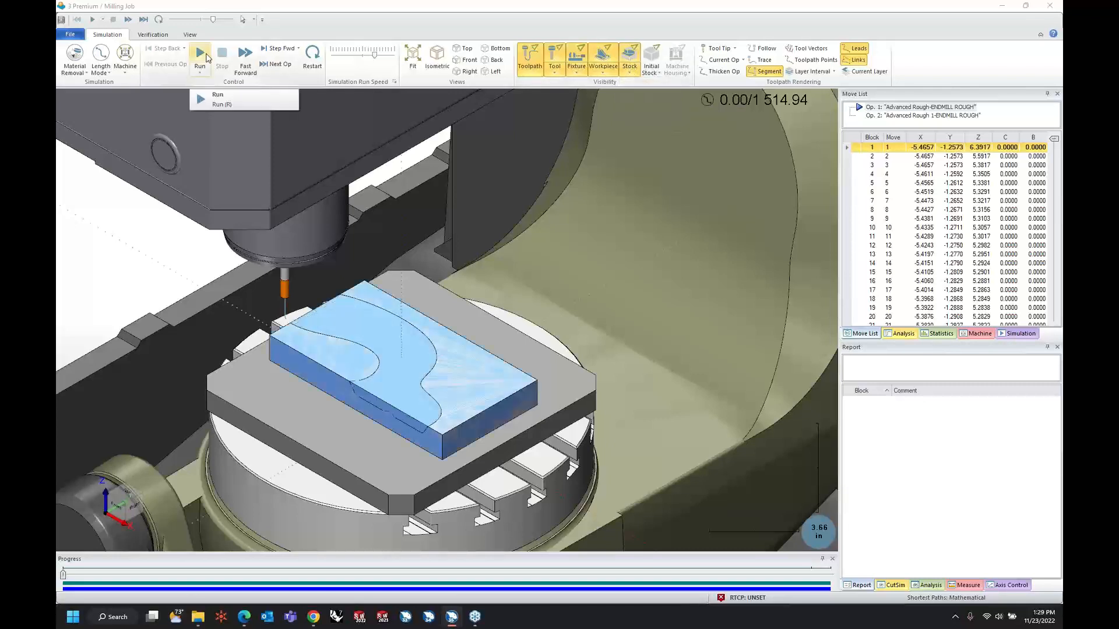
pyautogui.click(205, 61)
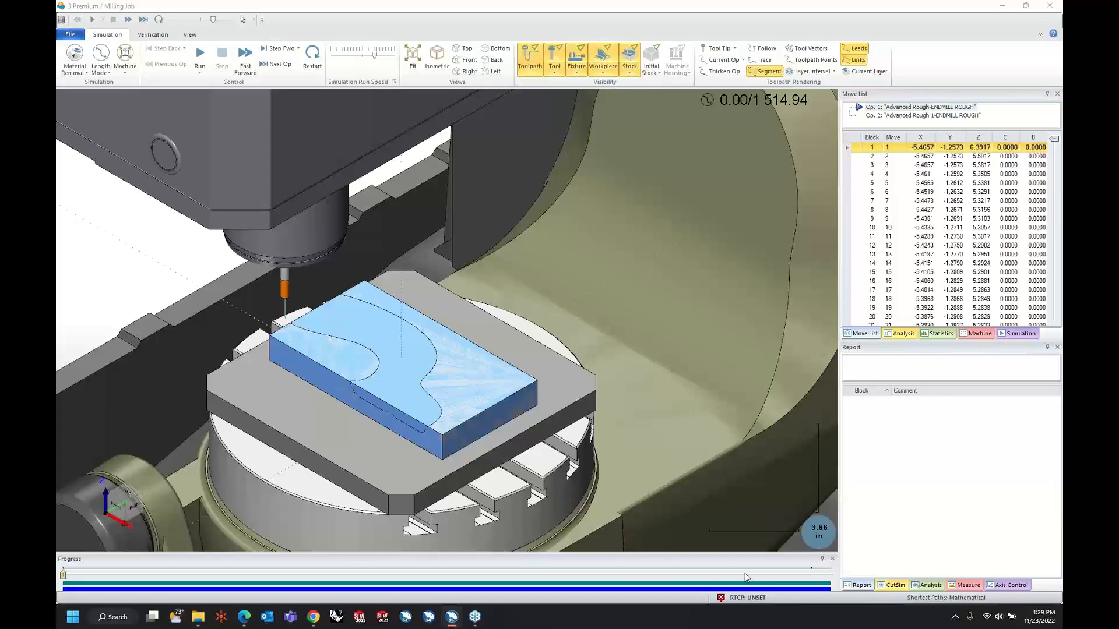
pyautogui.moveTo(64, 577); pyautogui.dragTo(703, 579)
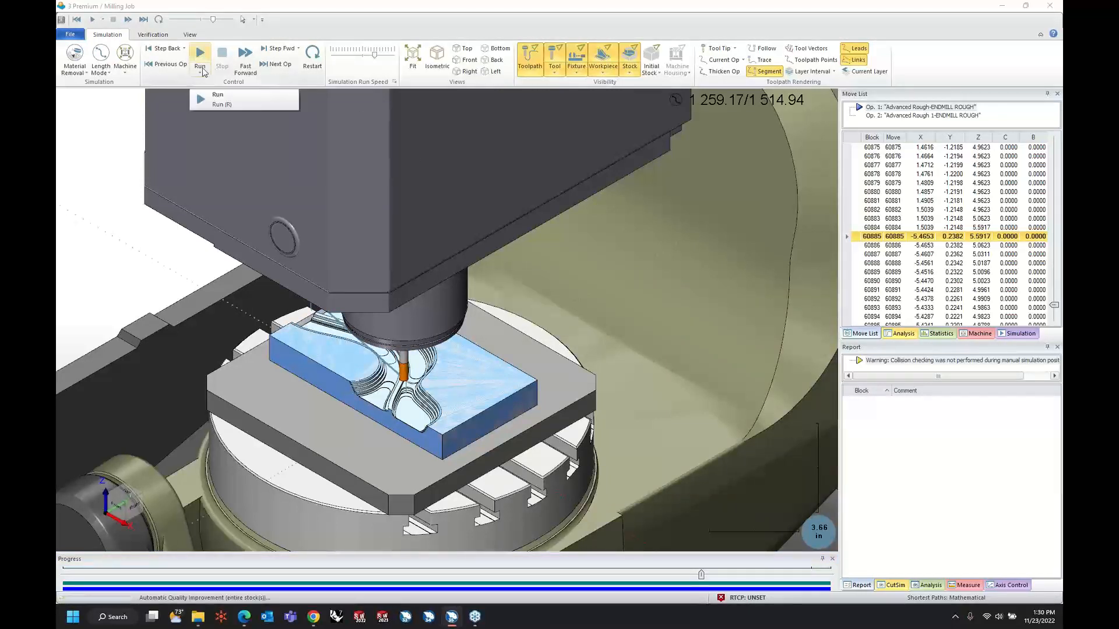
pyautogui.scroll(5, 395, 359)
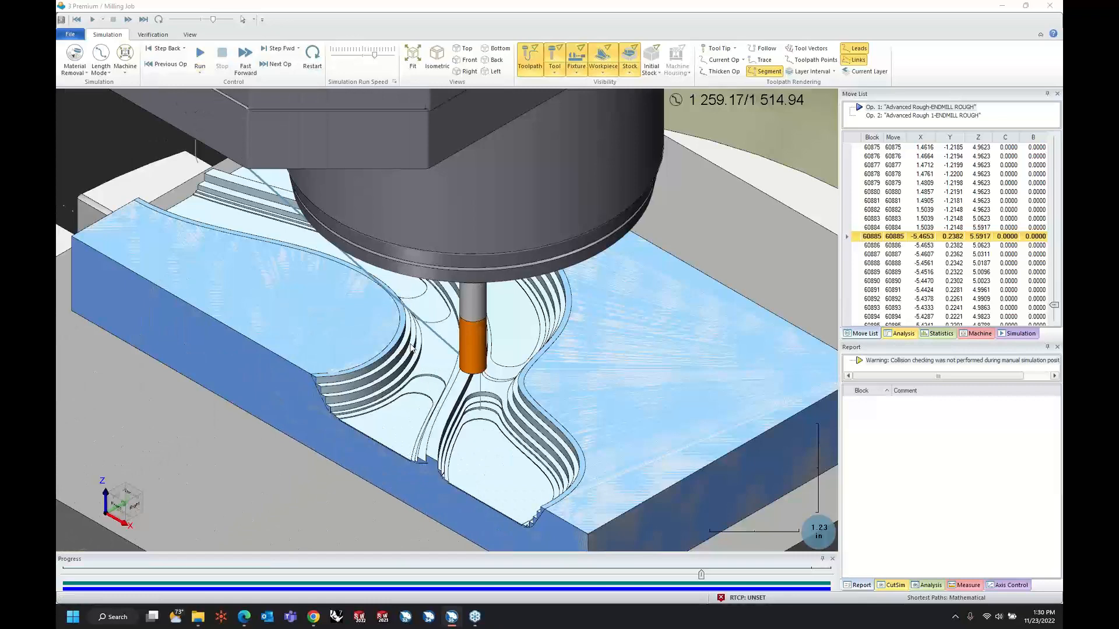
pyautogui.moveTo(511, 384); pyautogui.dragTo(507, 358, button='middle')
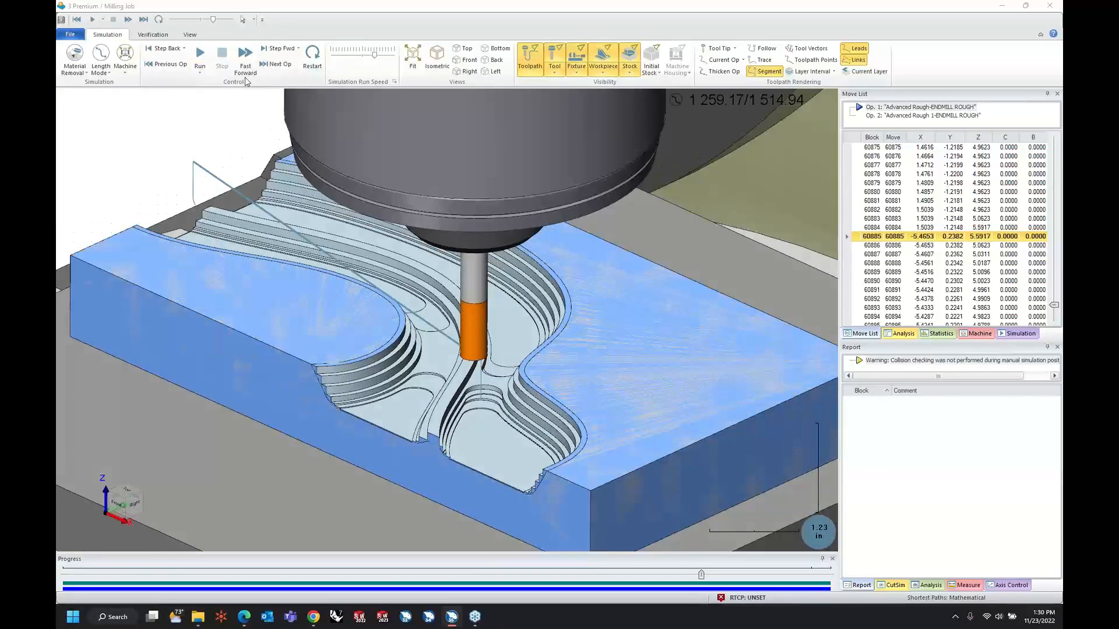
# Run the rest of the simulation at a slightly reduced speed, inspect the rest-roughed channel floors, and return to the main CAM window.
pyautogui.click(200, 54)
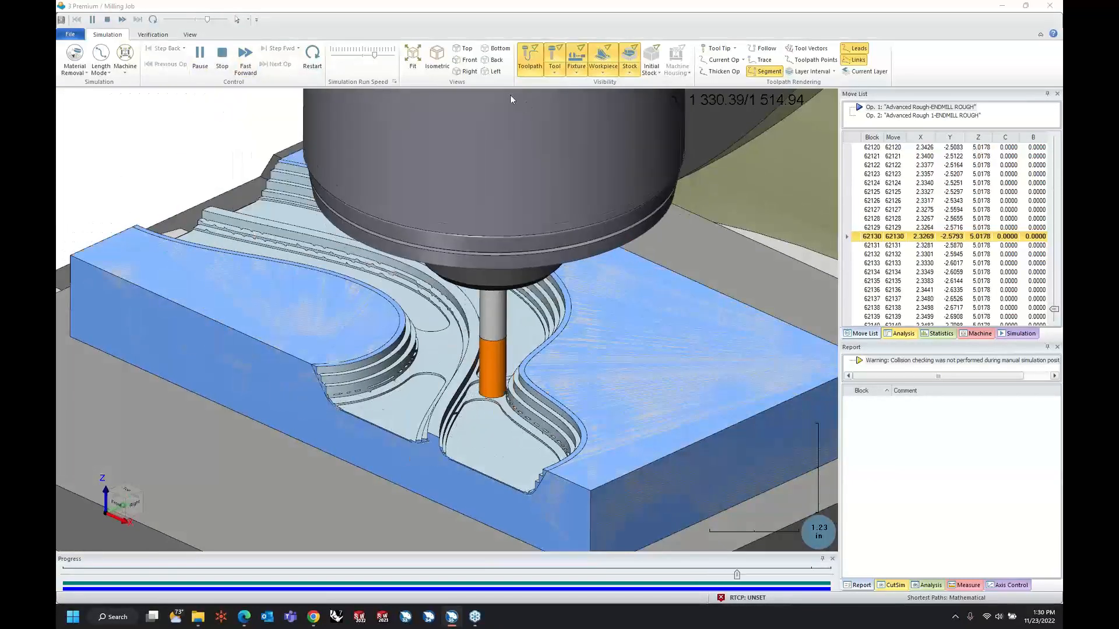
pyautogui.moveTo(374, 55); pyautogui.dragTo(366, 56)
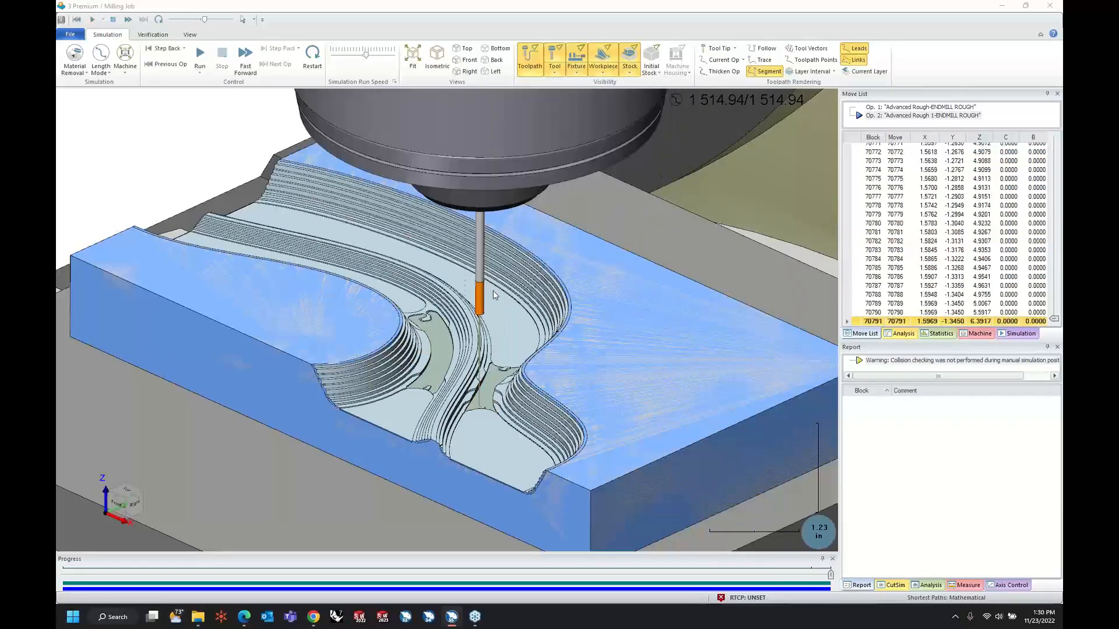
pyautogui.scroll(5, 464, 349)
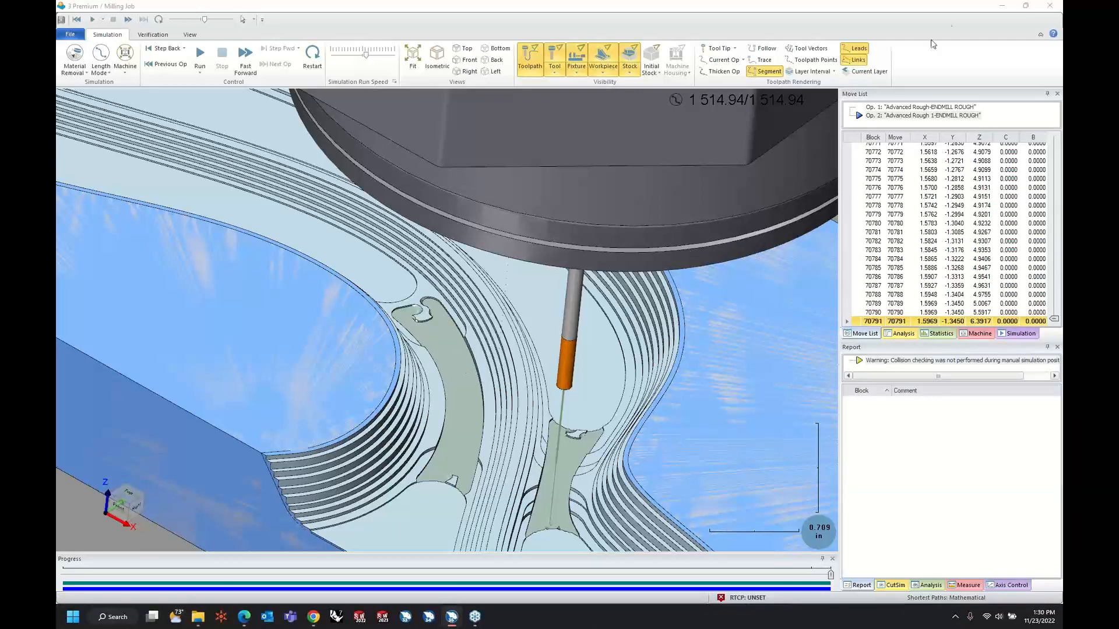
pyautogui.click(1006, 5)
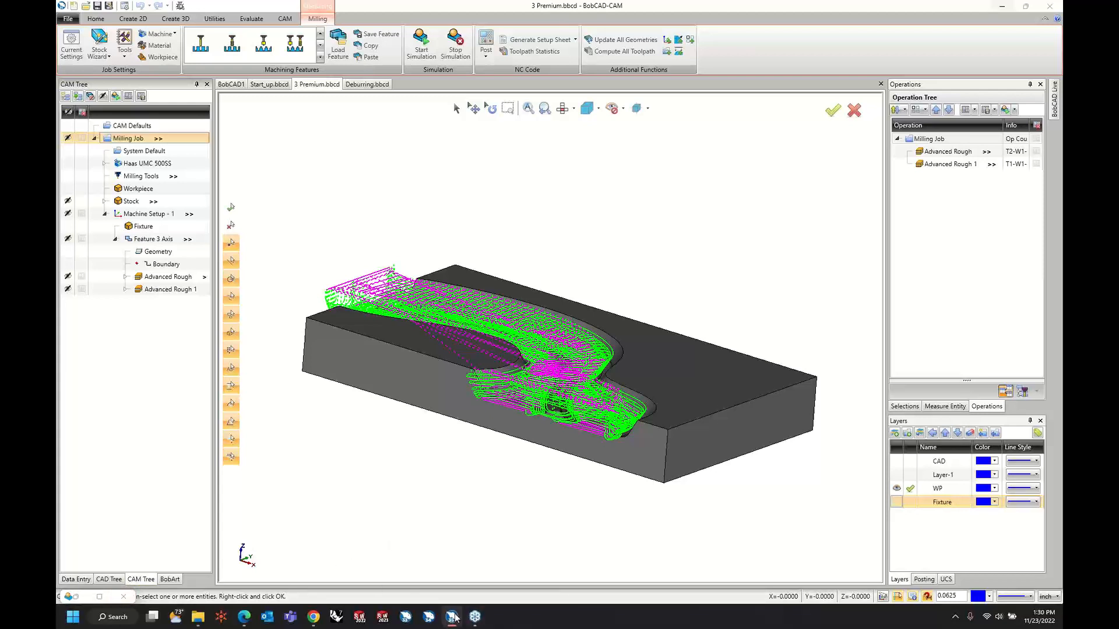
pyautogui.moveTo(455, 617)
pyautogui.click(457, 570)
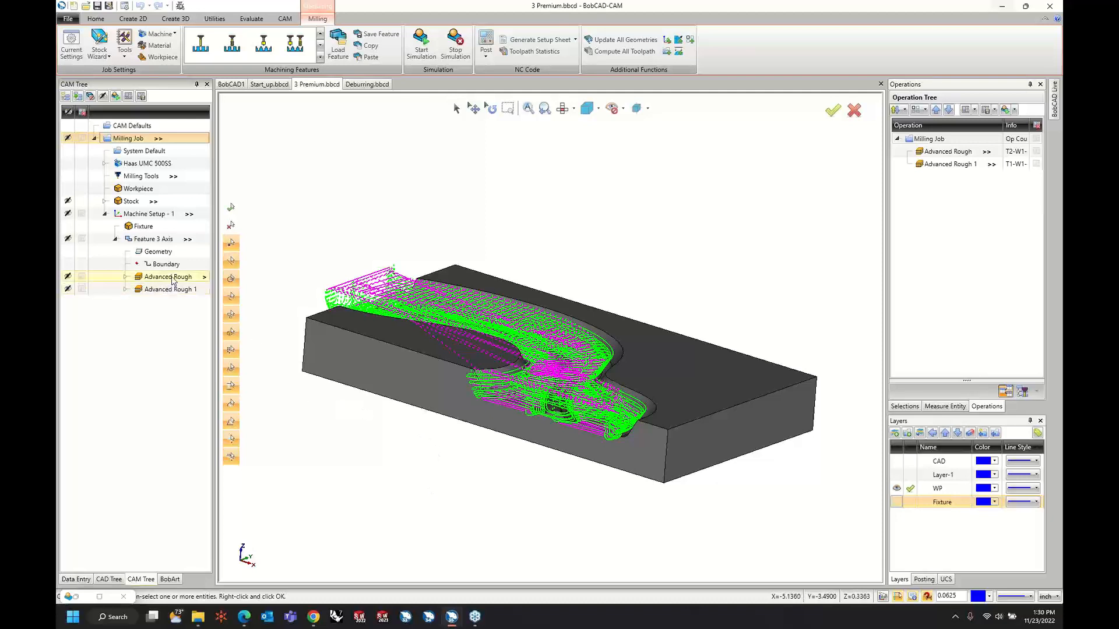
# Turn off Use Previous Operation for Advanced Rough 1's rest roughing, set the previous tool diameter to 0.5, and increase the break through amount.
pyautogui.rightClick(179, 244)
pyautogui.click(196, 245)
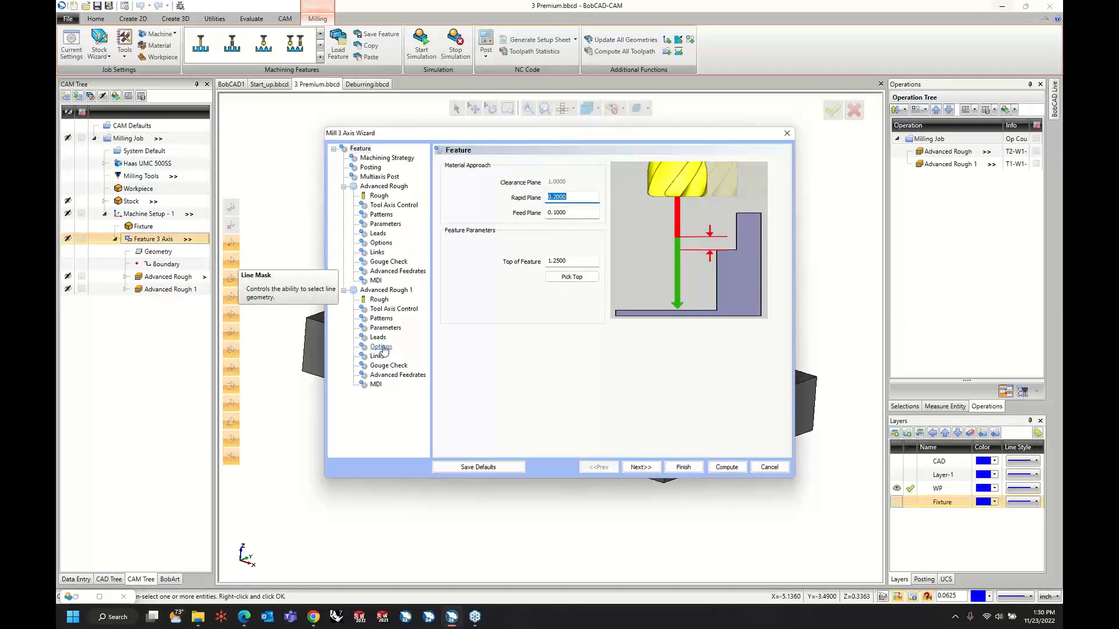
pyautogui.click(381, 347)
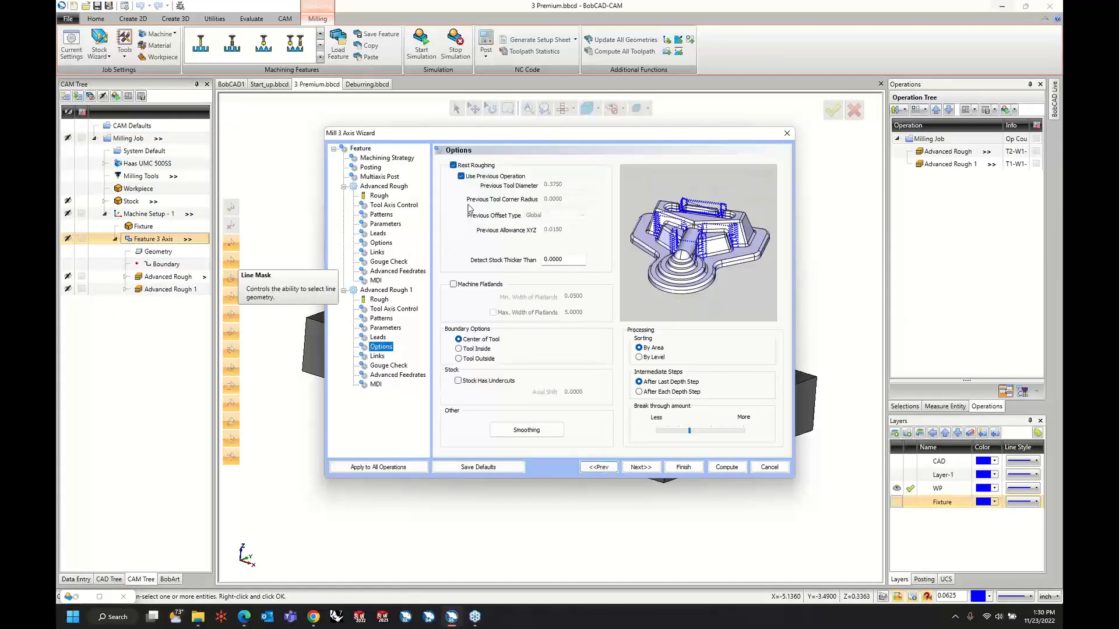
pyautogui.click(464, 180)
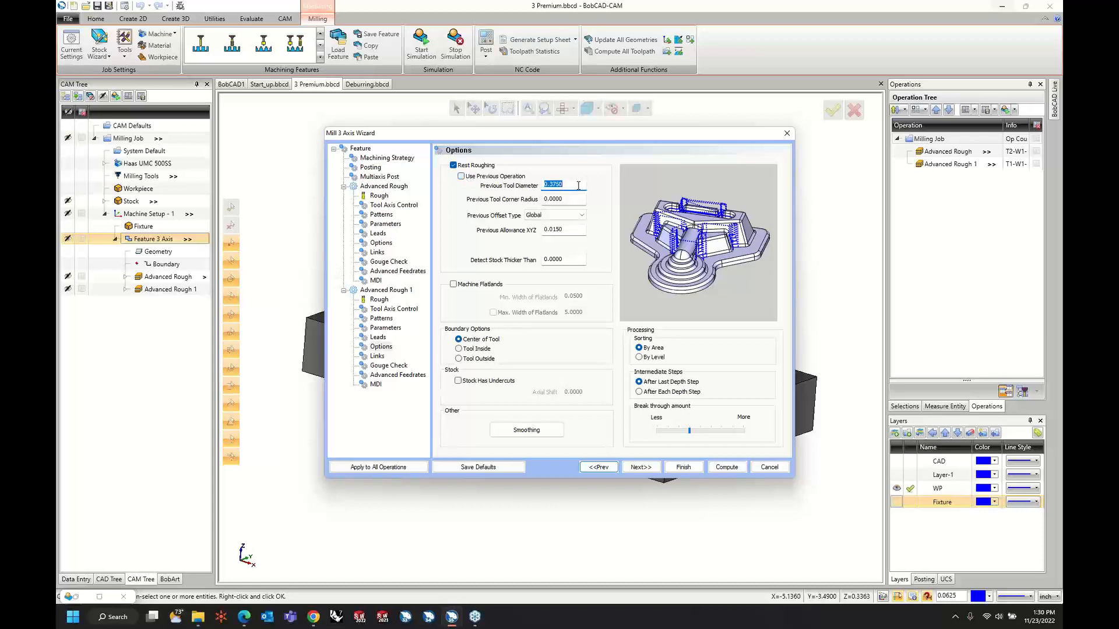
pyautogui.write('.5')
pyautogui.press('Tab')
pyautogui.moveTo(690, 432); pyautogui.dragTo(710, 436)
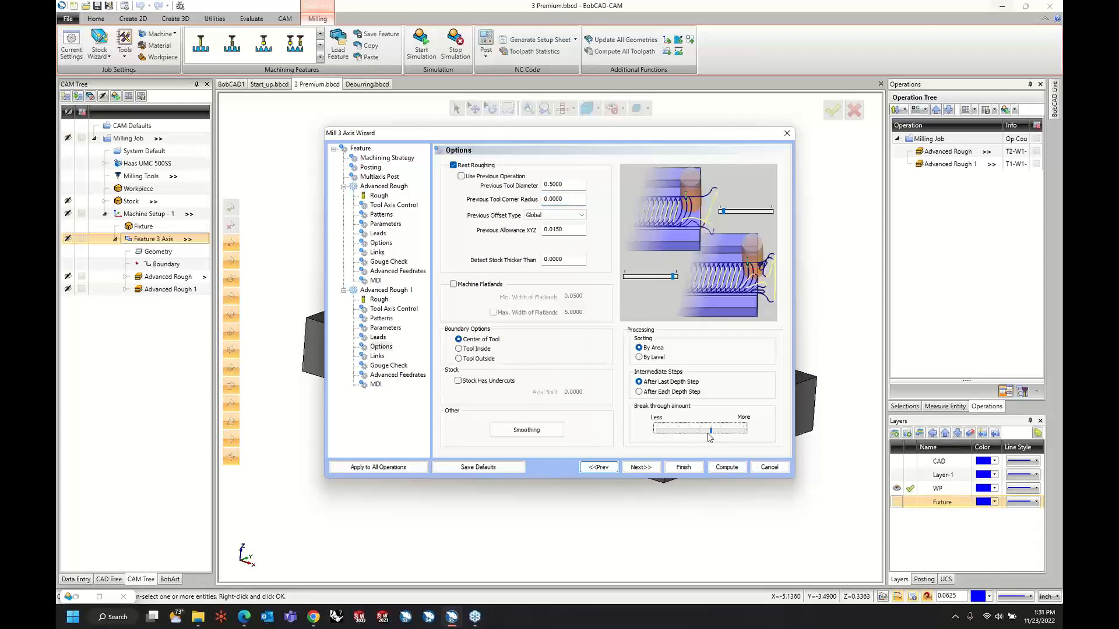
pyautogui.click(695, 469)
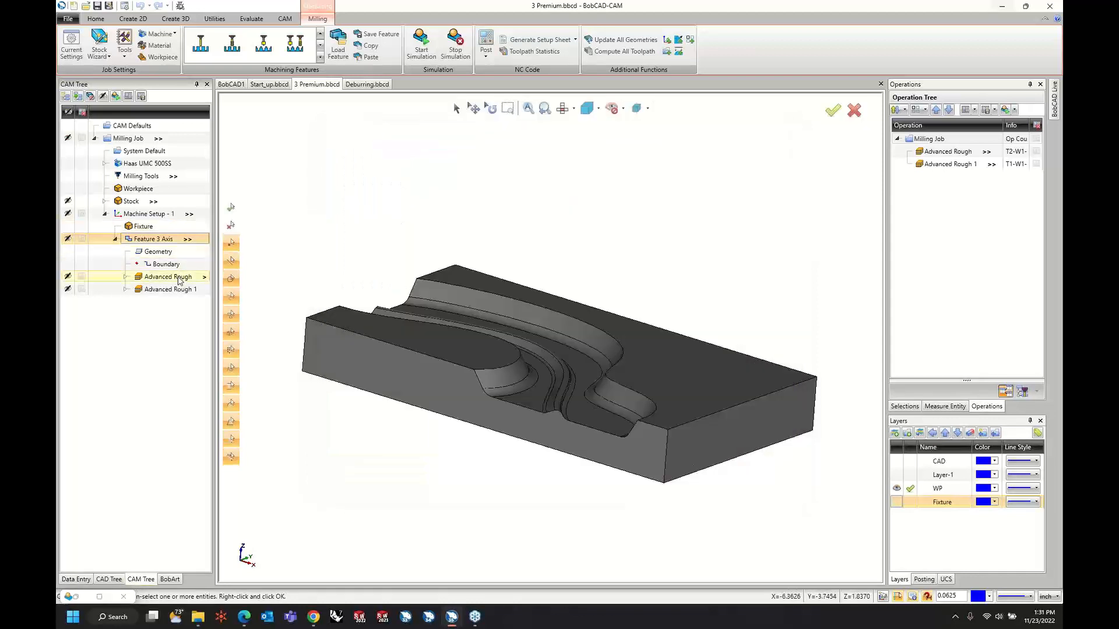
# Compute the Advanced Rough 1 toolpath and examine the rest roughing passes along the curved channels.
pyautogui.rightClick(180, 292)
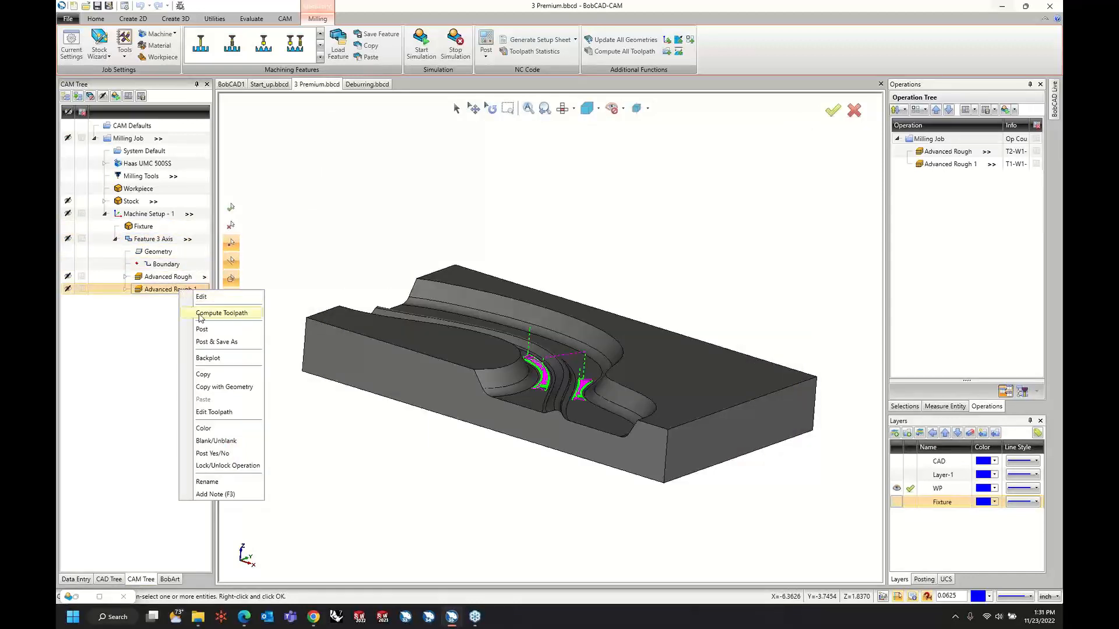
pyautogui.click(207, 314)
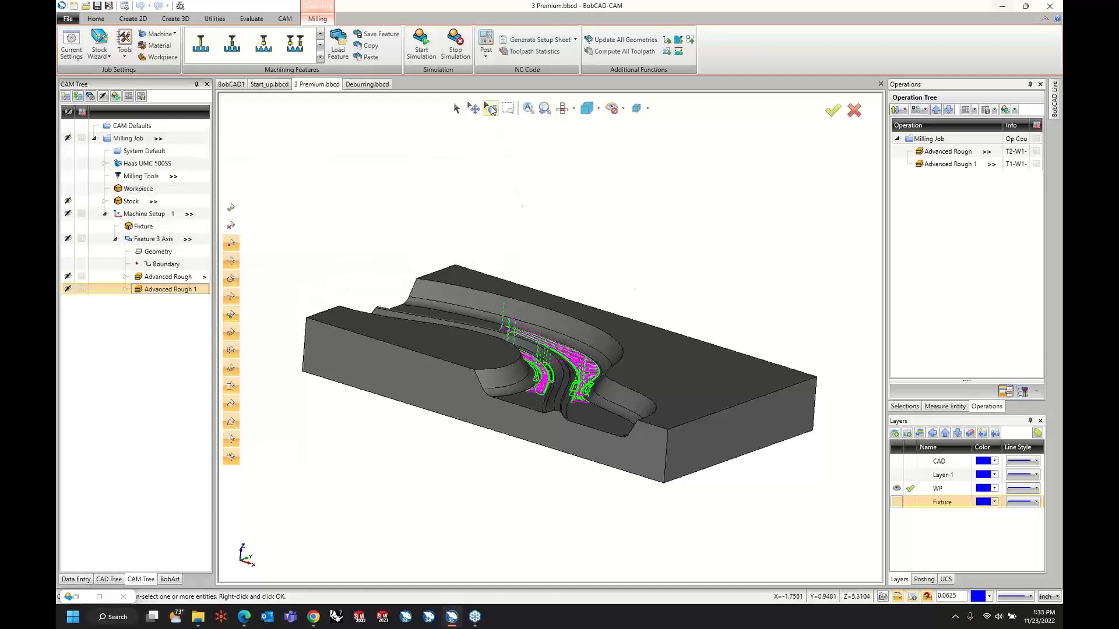
pyautogui.scroll(-2, 590, 318)
pyautogui.moveTo(558, 308); pyautogui.dragTo(557, 368, button='middle')
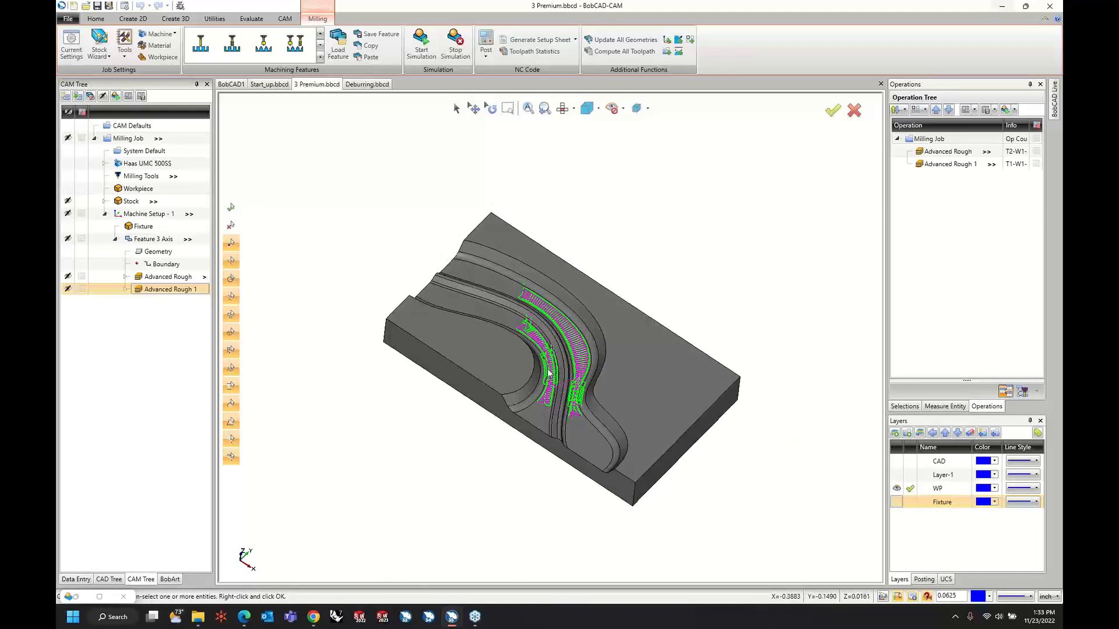
pyautogui.scroll(5, 551, 372)
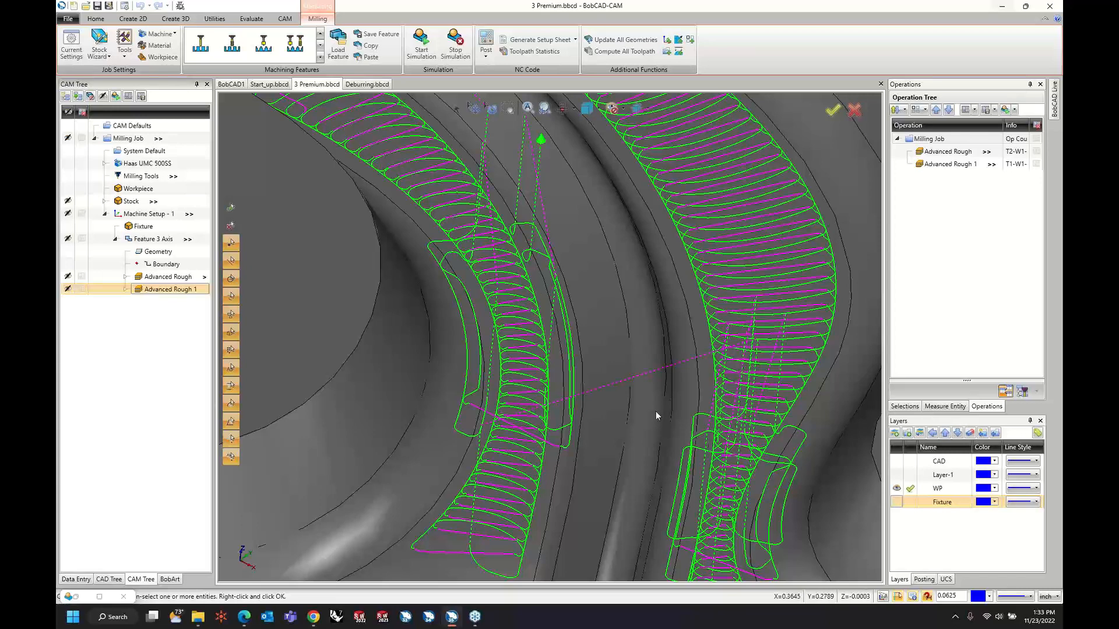
pyautogui.scroll(-3, 655, 414)
# Set Advanced Rough 1's previous tool diameter for rest roughing to 0.45 and recompute only that operation's toolpath.
pyautogui.click(163, 278)
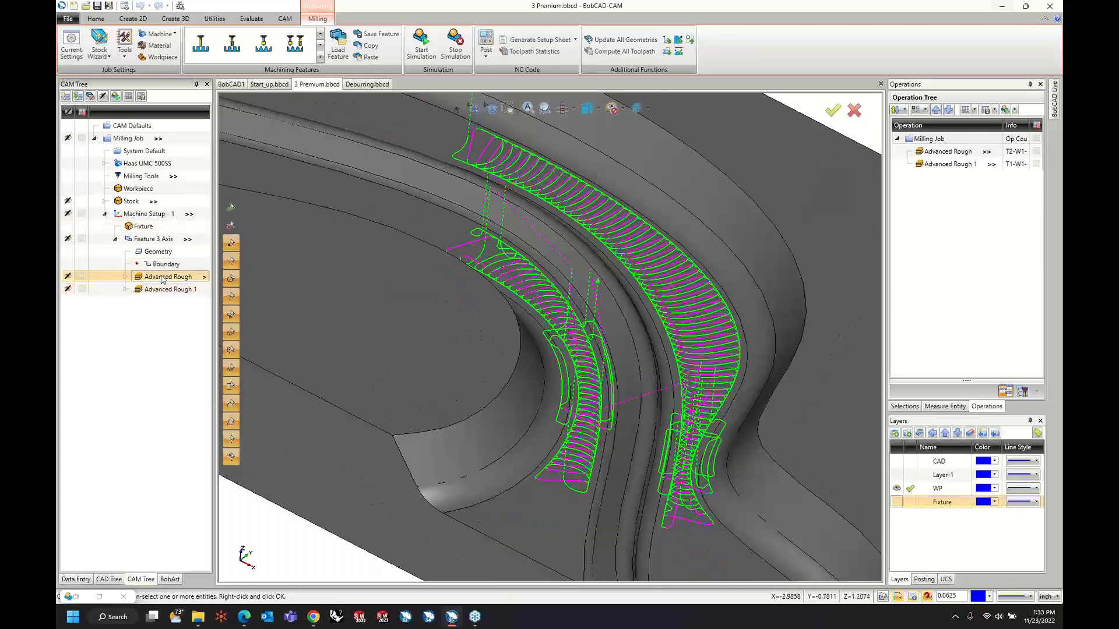
pyautogui.rightClick(163, 290)
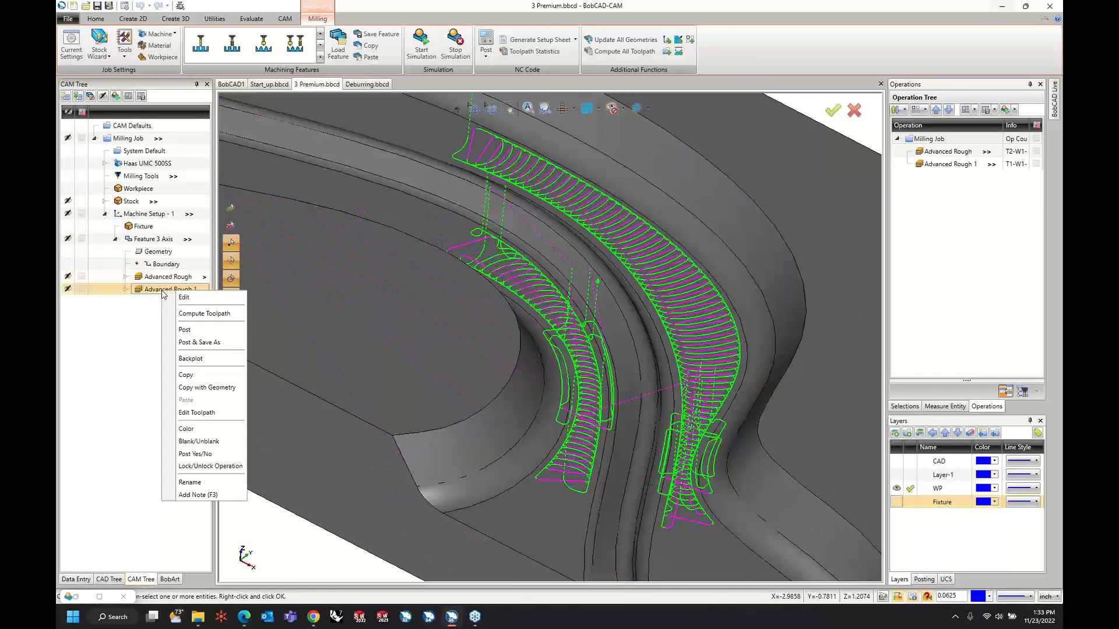
pyautogui.click(182, 298)
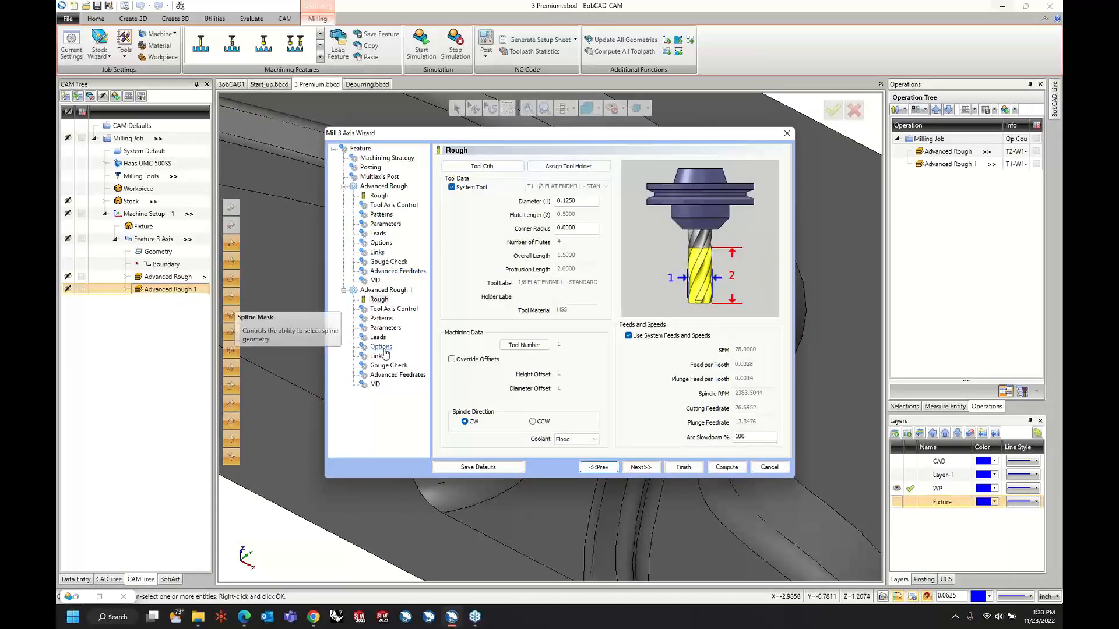
pyautogui.click(382, 348)
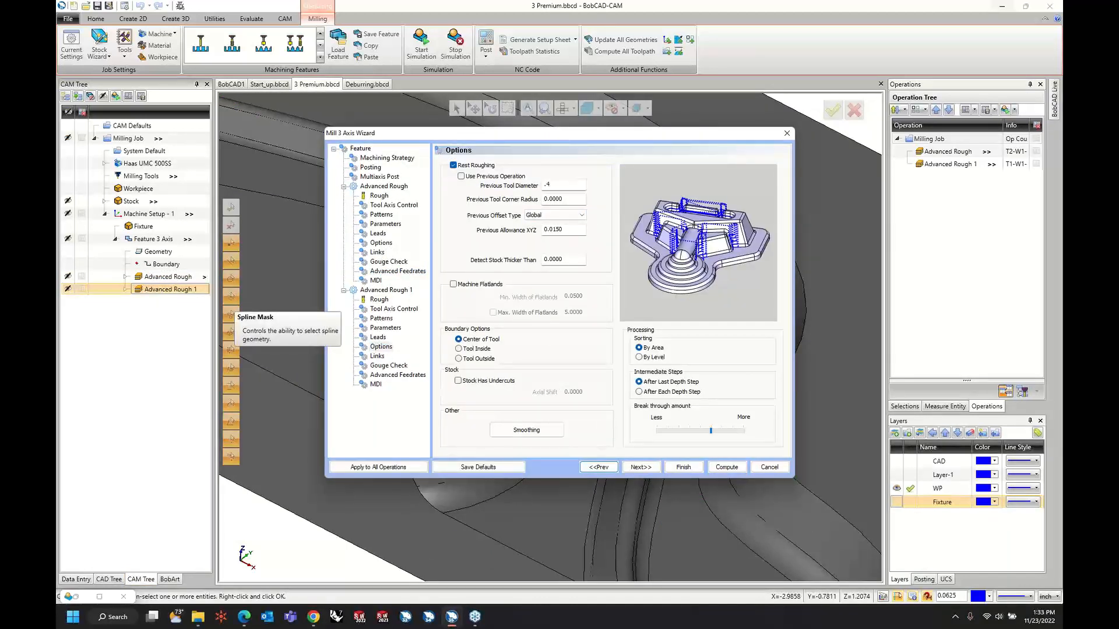
pyautogui.press('Tab')
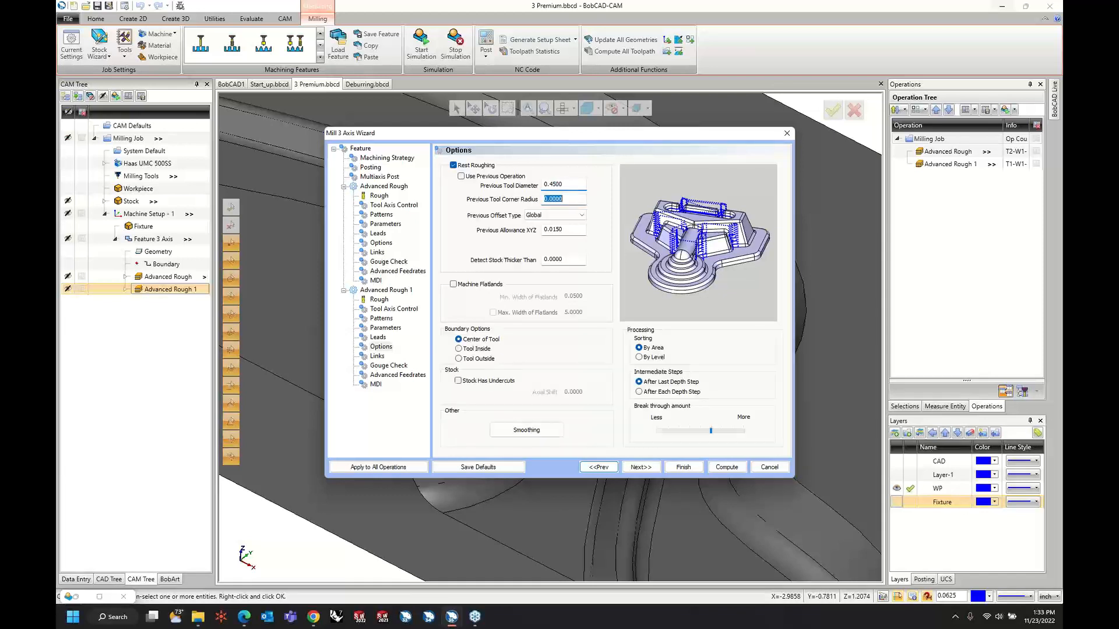
pyautogui.click(682, 468)
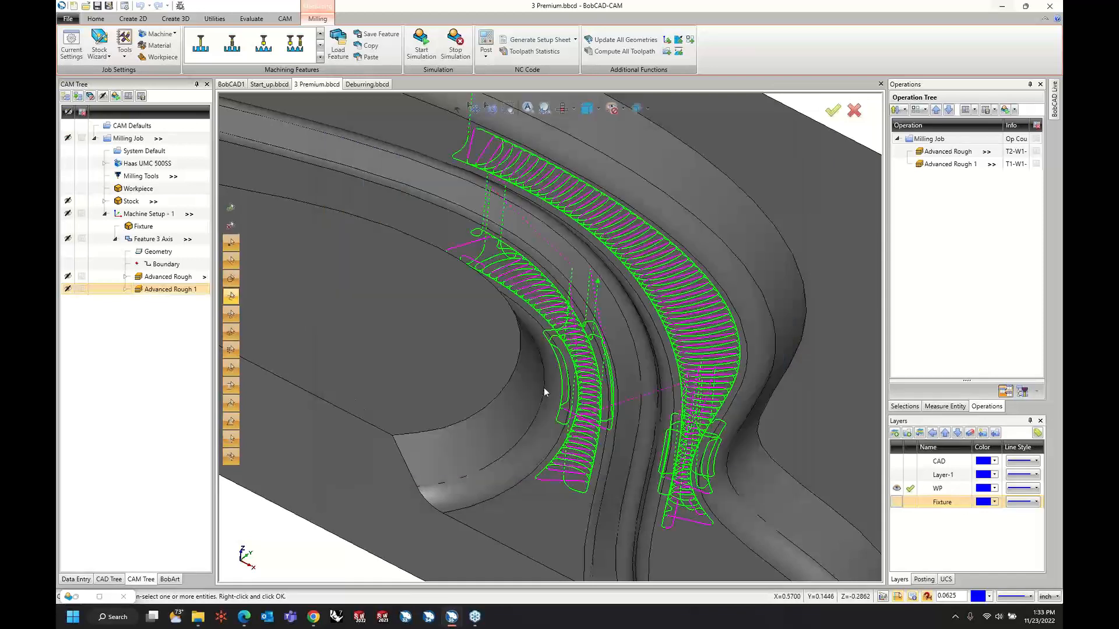
pyautogui.rightClick(183, 295)
pyautogui.click(199, 317)
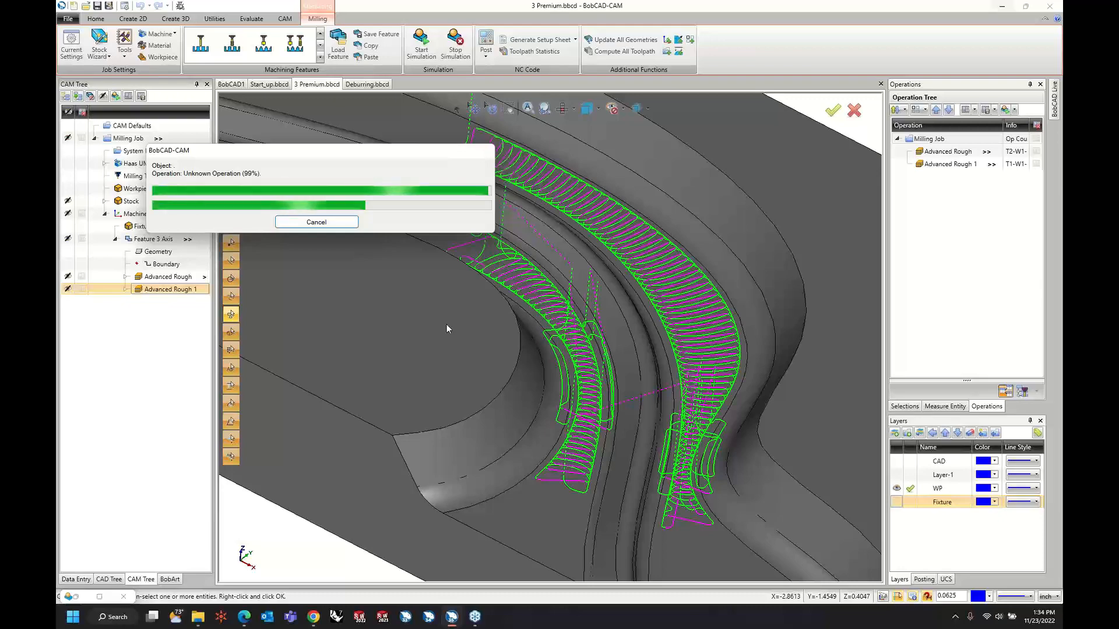
# Examine the recomputed Advanced Rough 1 toolpath along the curved channels and compare it with the Advanced Rough toolpath.
pyautogui.scroll(-3, 446, 324)
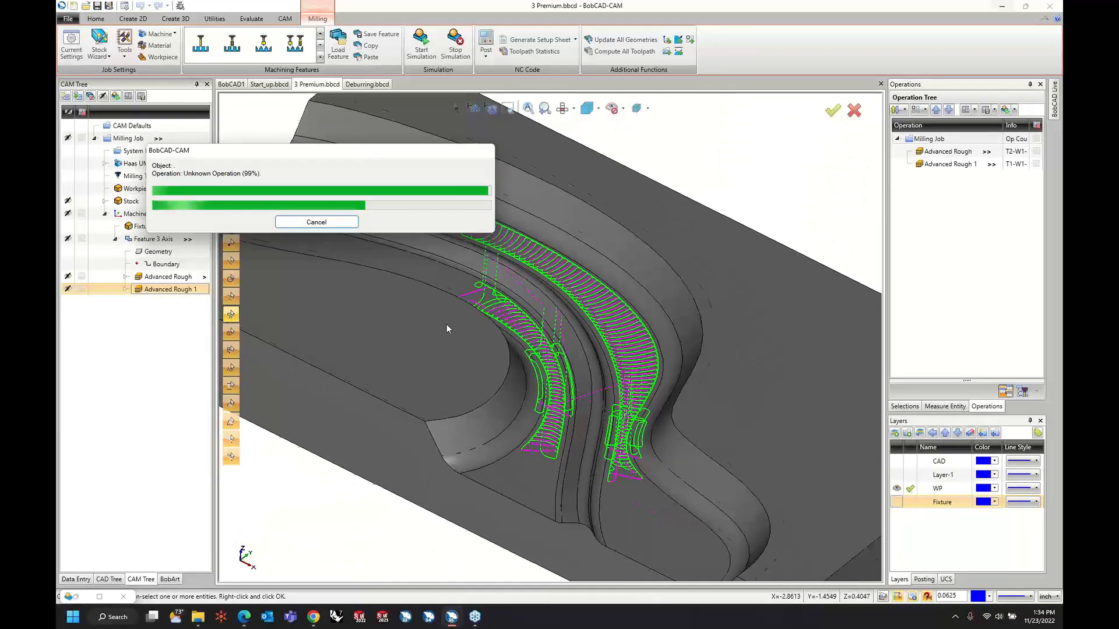
pyautogui.scroll(2, 446, 324)
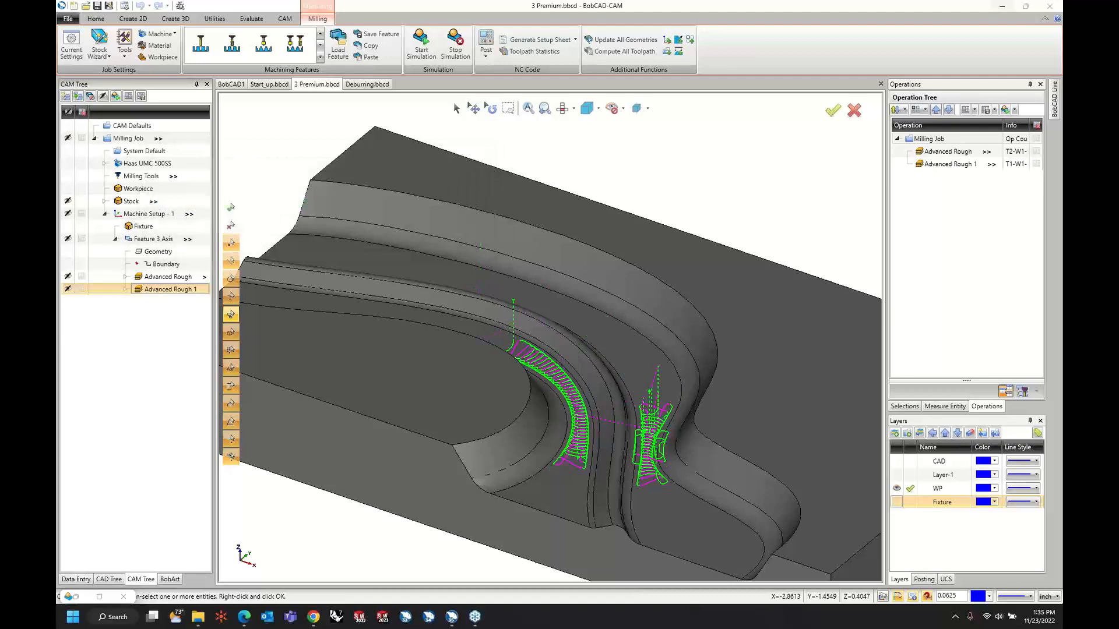
pyautogui.scroll(2, 641, 339)
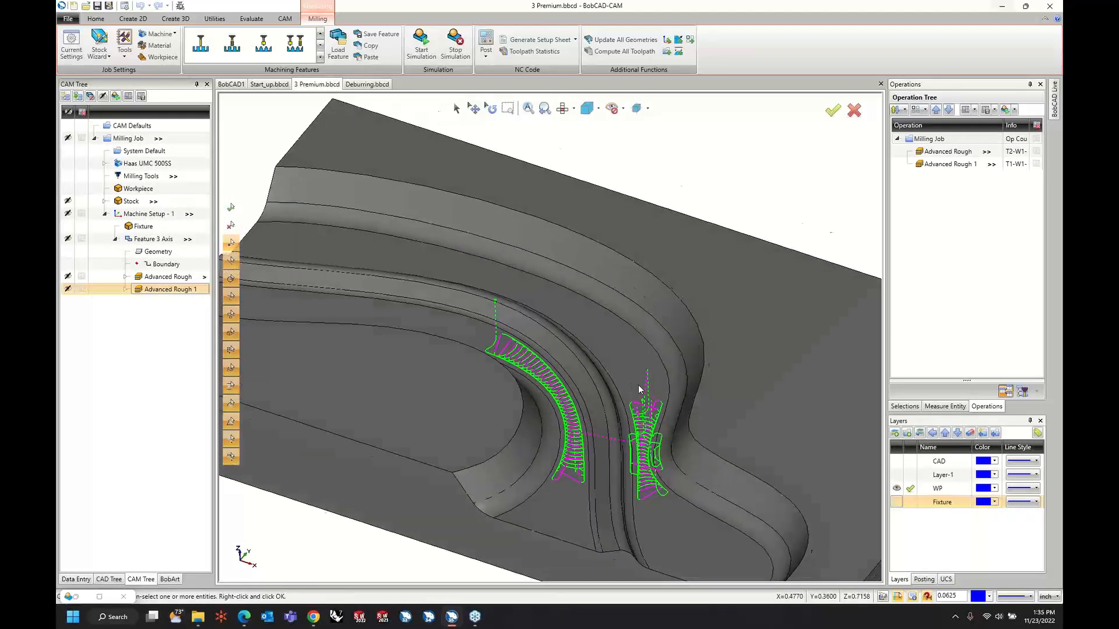
pyautogui.moveTo(641, 342); pyautogui.dragTo(640, 390, button='middle')
pyautogui.click(169, 278)
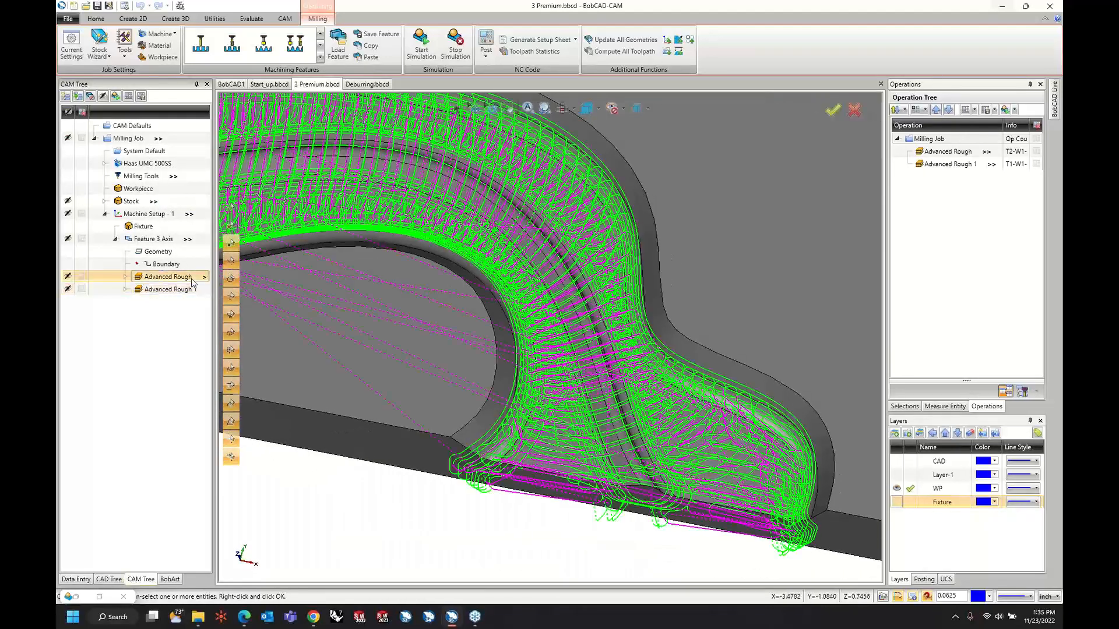
pyautogui.click(197, 289)
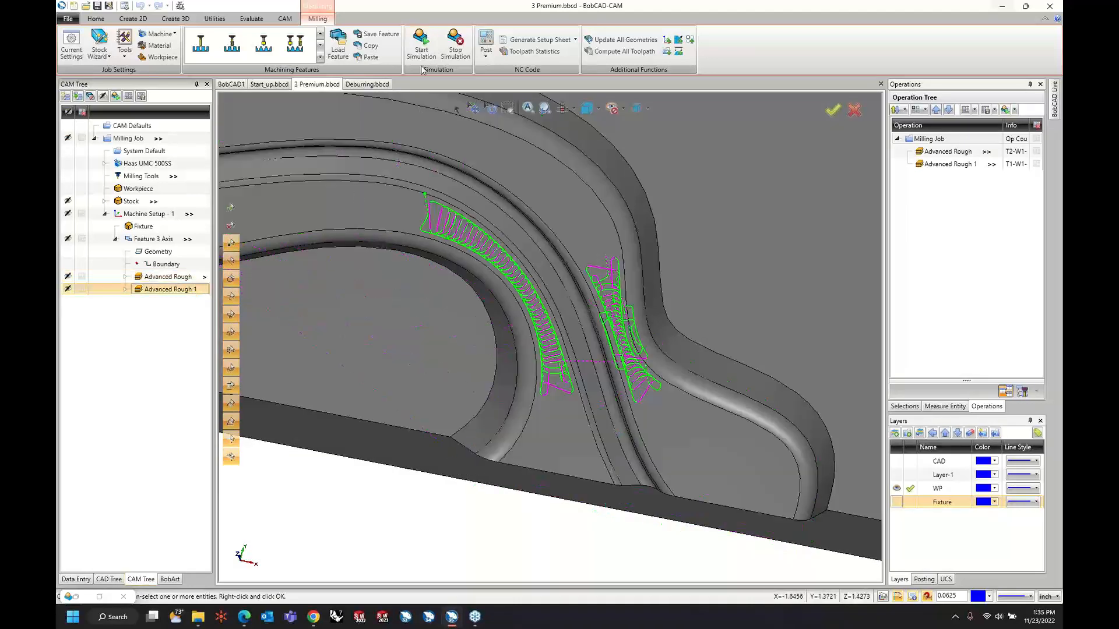
# Start a fresh machine simulation of both roughing operations, run it, and raise the run speed slightly.
pyautogui.click(107, 599)
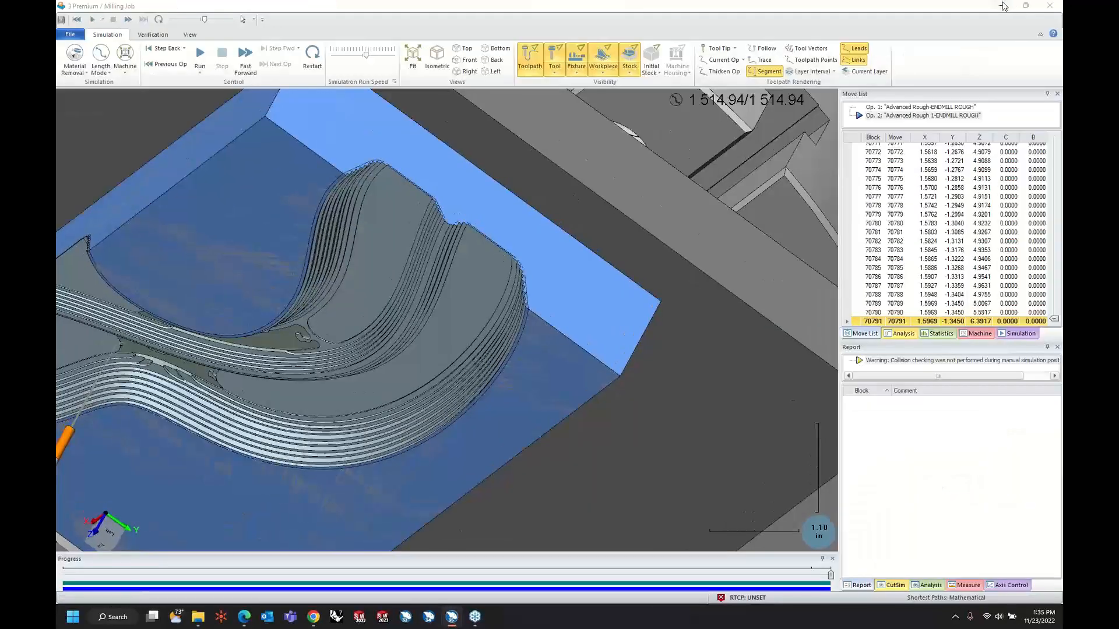
pyautogui.click(1003, 6)
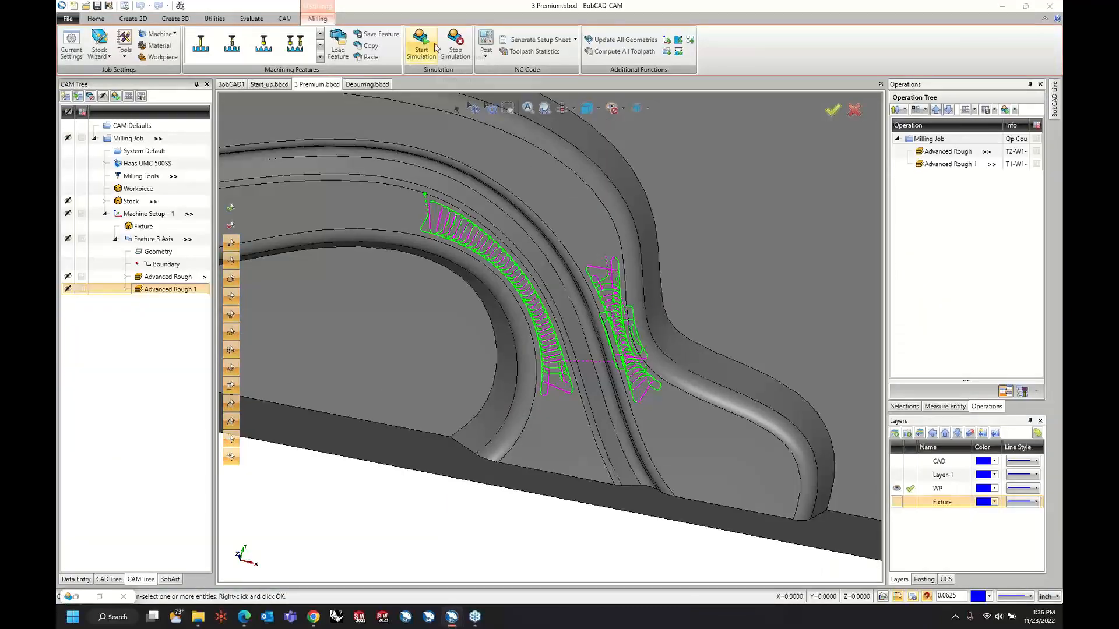
pyautogui.click(421, 47)
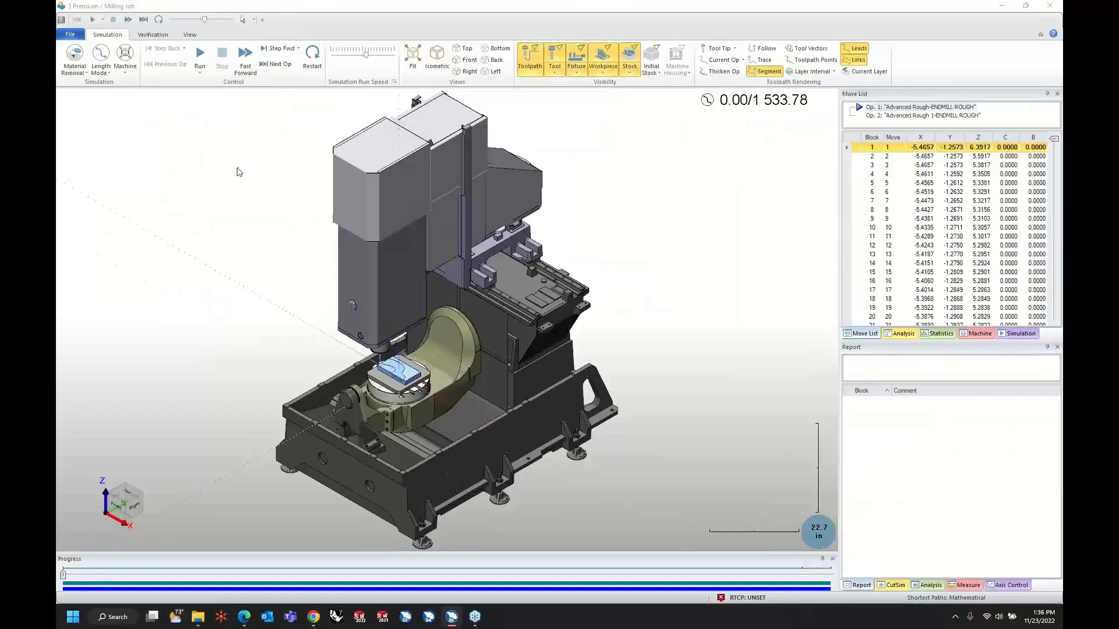
pyautogui.click(200, 54)
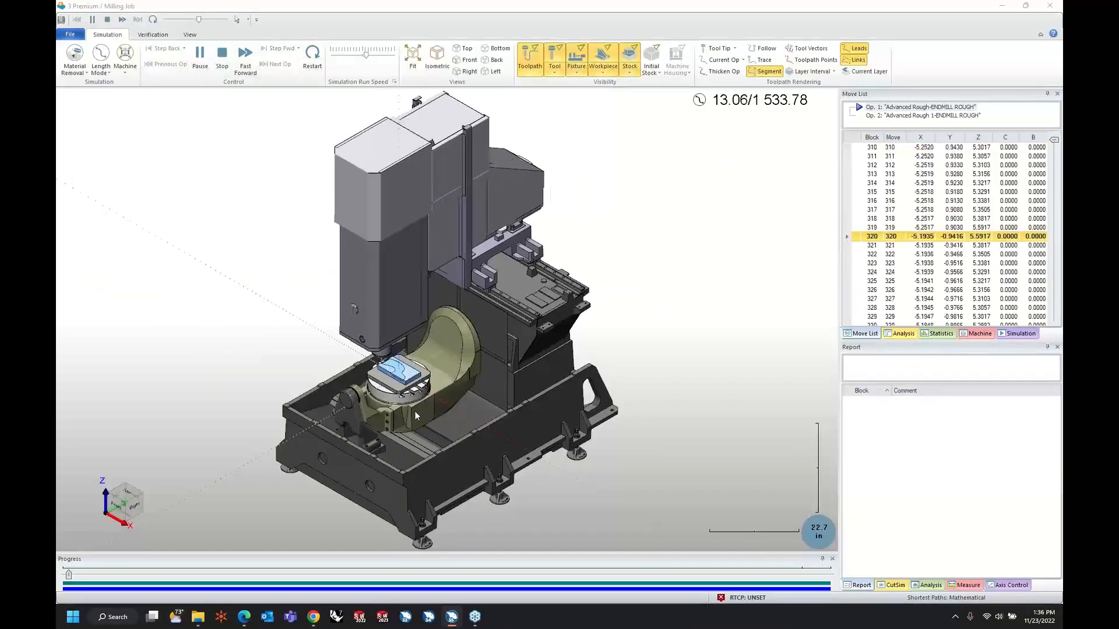
pyautogui.scroll(3, 401, 380)
pyautogui.scroll(5, 401, 380)
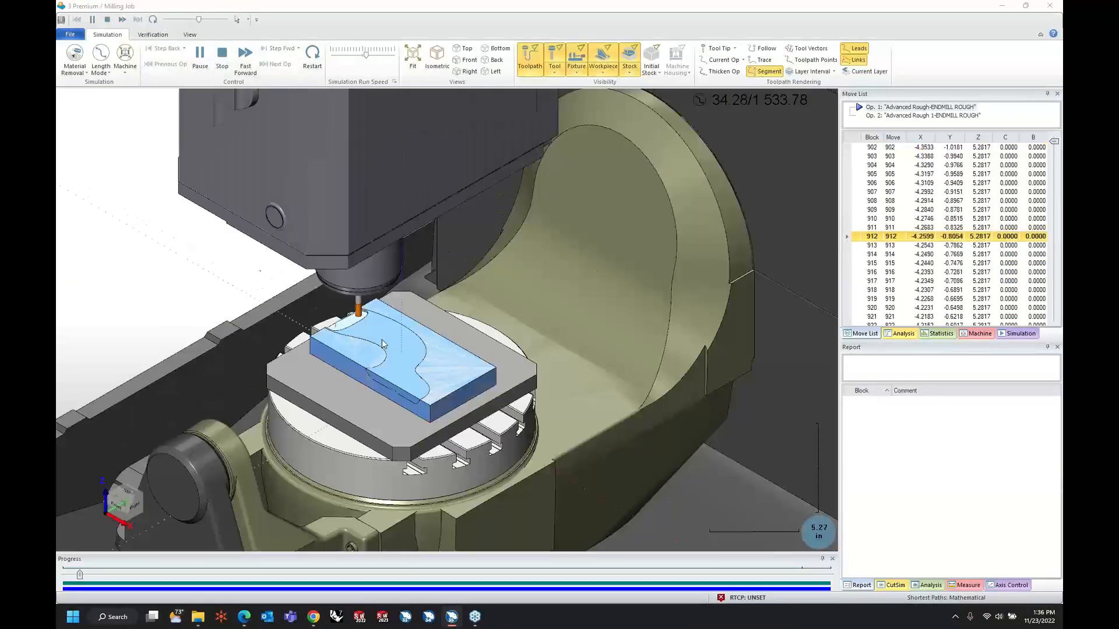
pyautogui.click(373, 57)
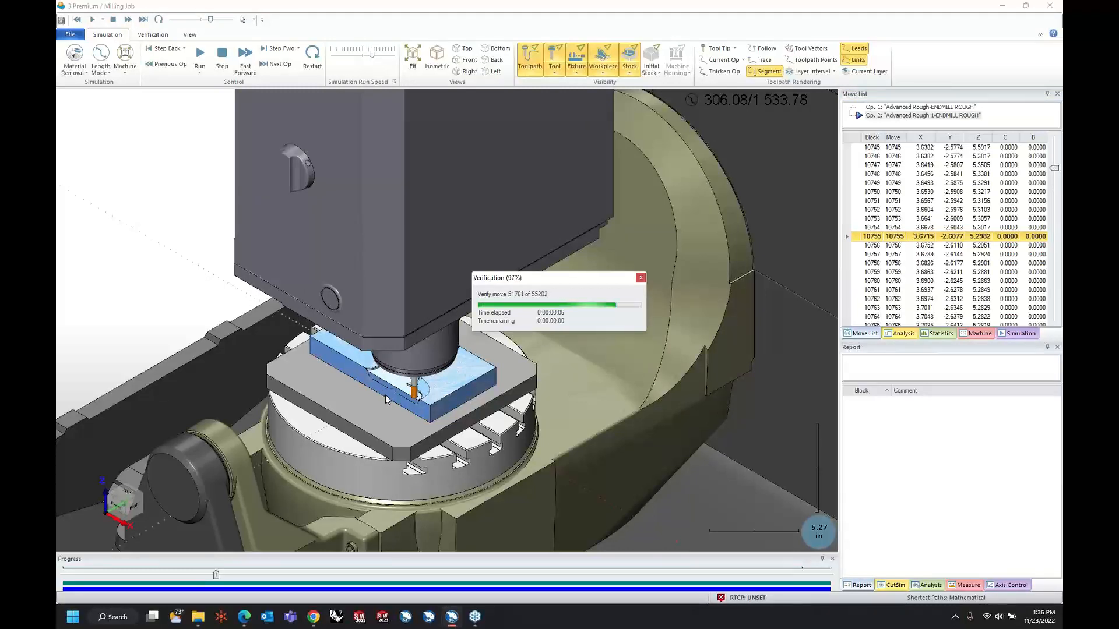
# Simulate Advanced Rough 1 to the end, inspect the rest-roughed channel floors up close, and return to the main CAM window.
pyautogui.scroll(6, 389, 392)
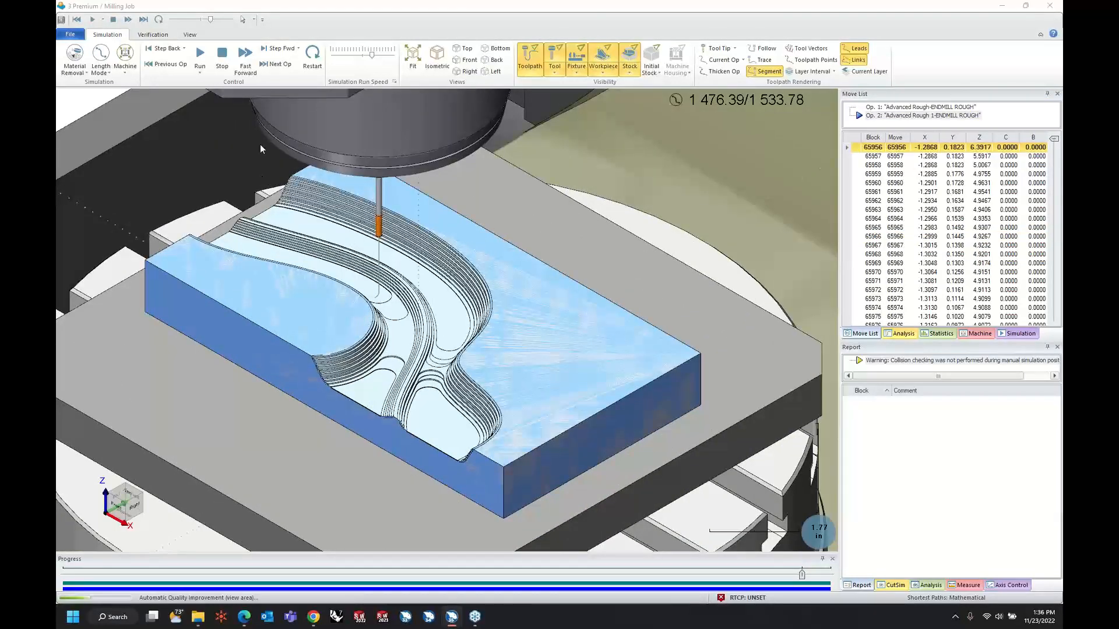
pyautogui.click(200, 56)
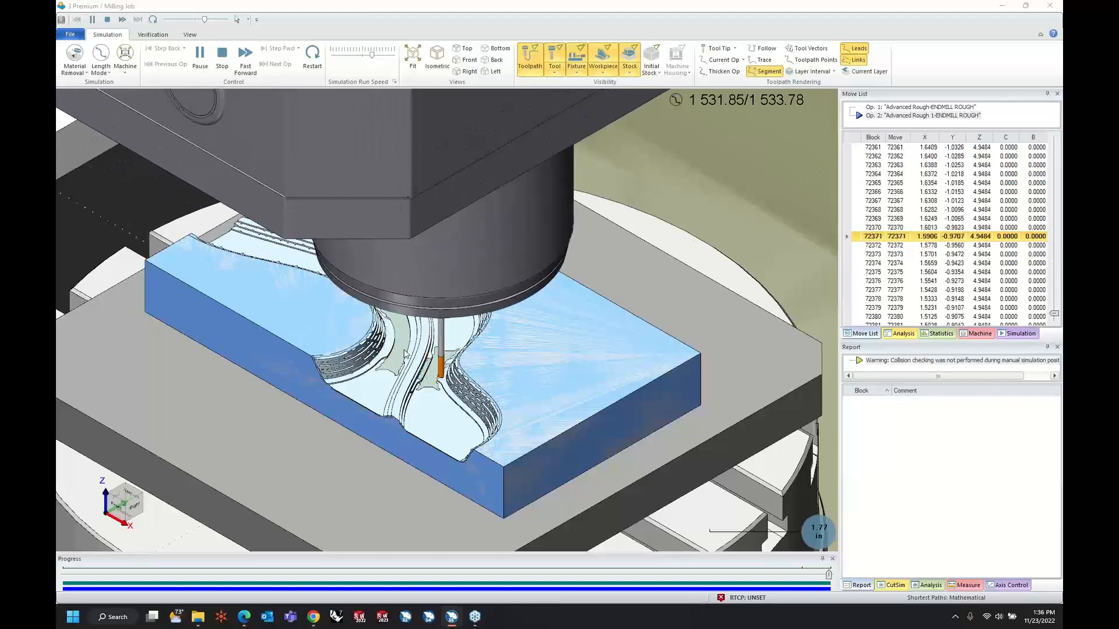
pyautogui.scroll(5, 411, 347)
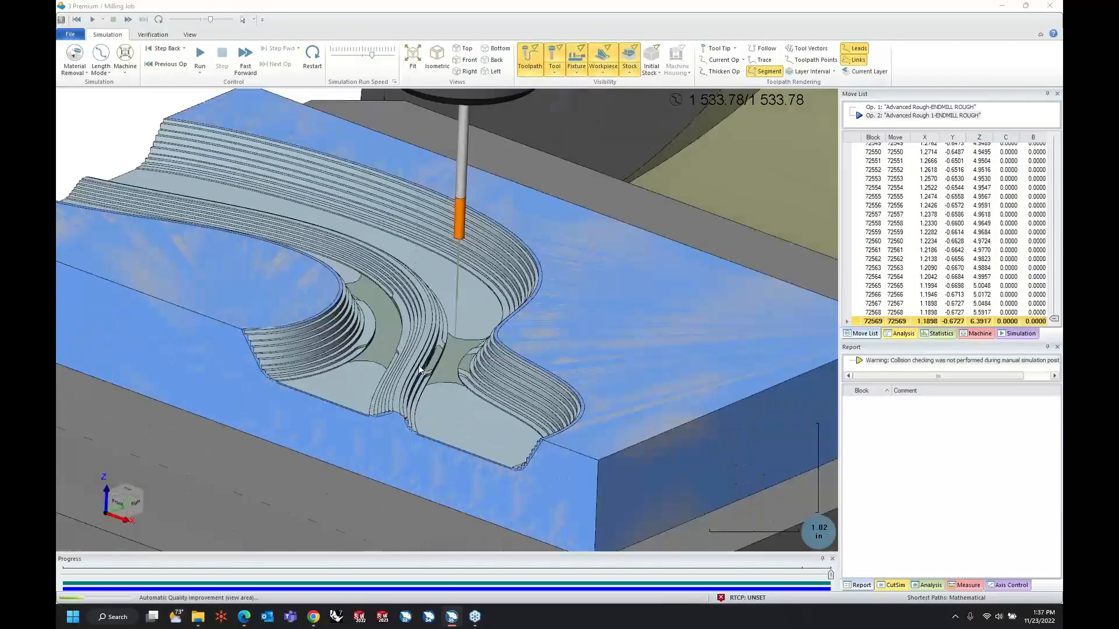
pyautogui.moveTo(457, 383); pyautogui.dragTo(458, 389, button='middle')
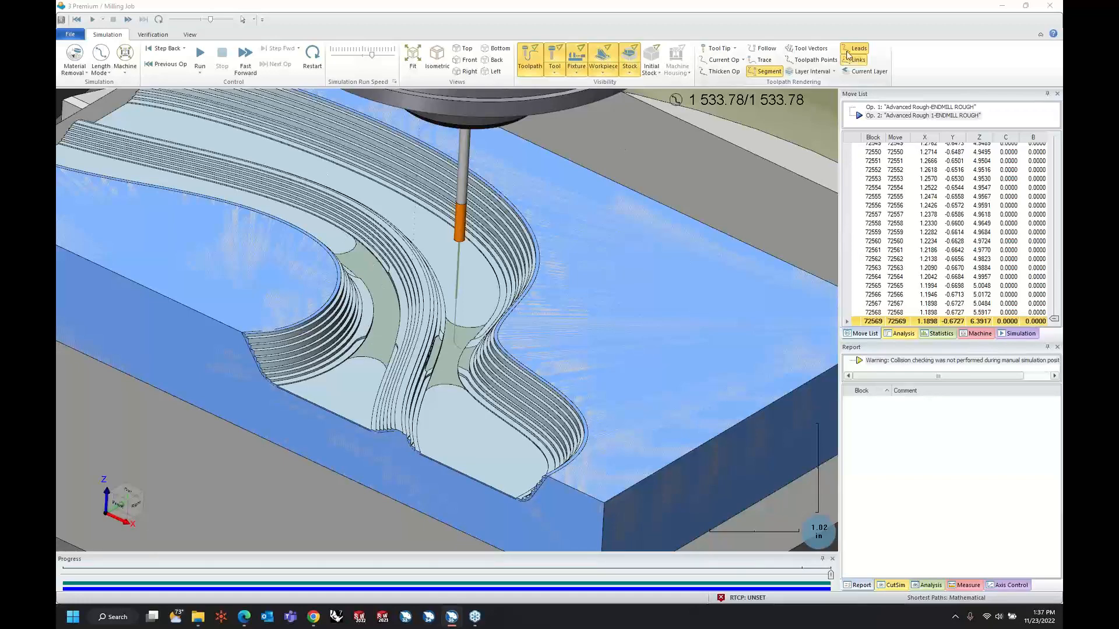
pyautogui.click(1002, 6)
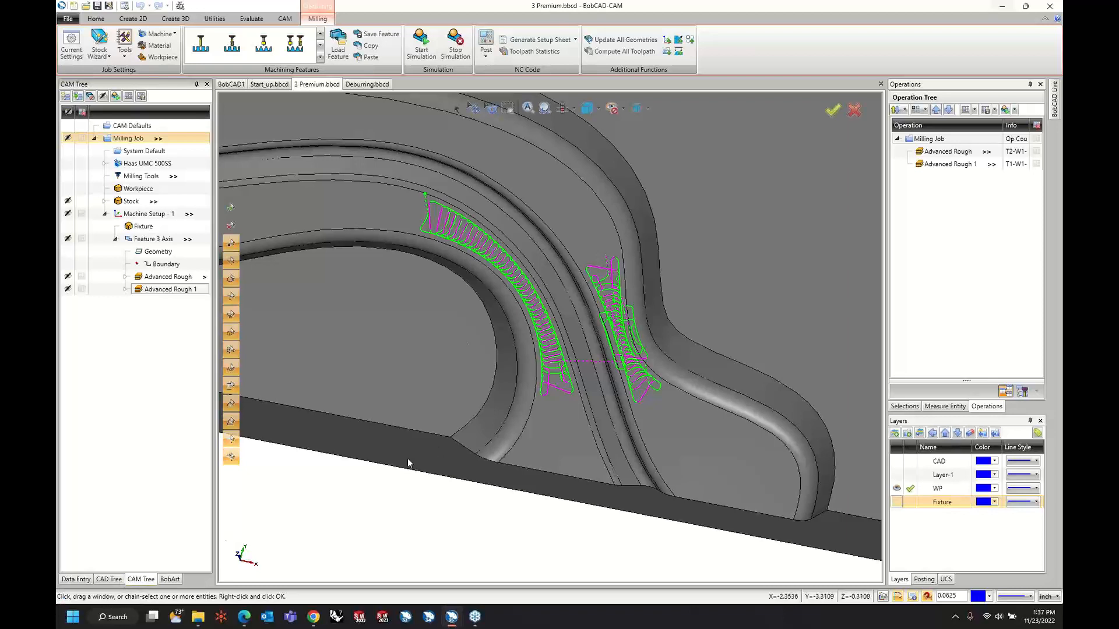
# Add a Mill Multiaxis feature to Machine Setup - 1 with the Surface toolpath type Parallel to multiple curves.
pyautogui.scroll(-6, 438, 446)
pyautogui.moveTo(454, 357); pyautogui.dragTo(448, 357, button='middle')
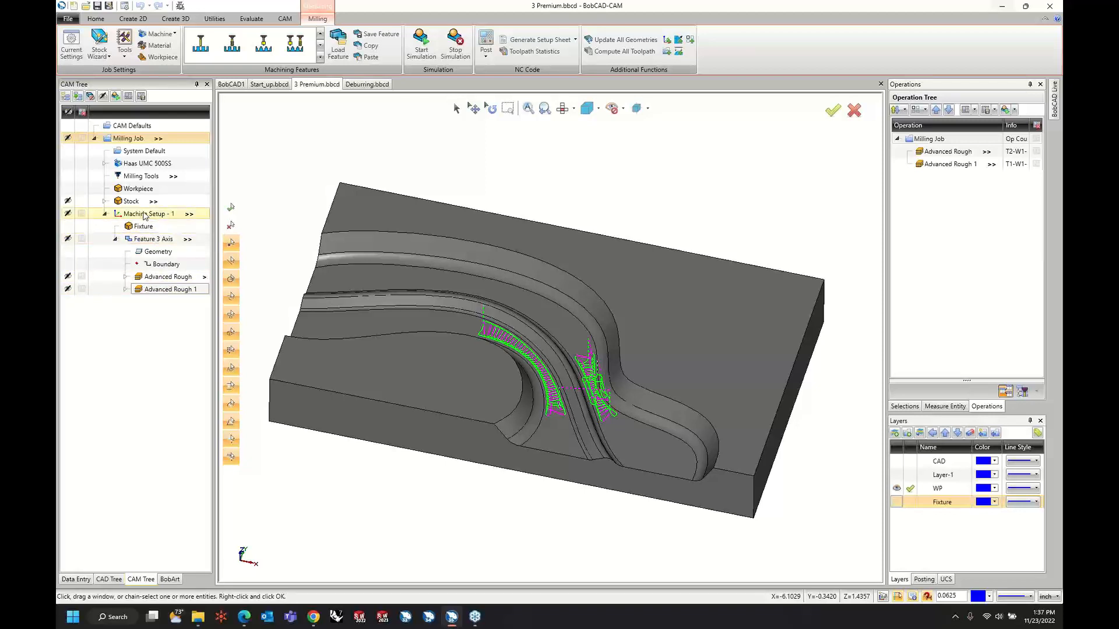
pyautogui.rightClick(145, 215)
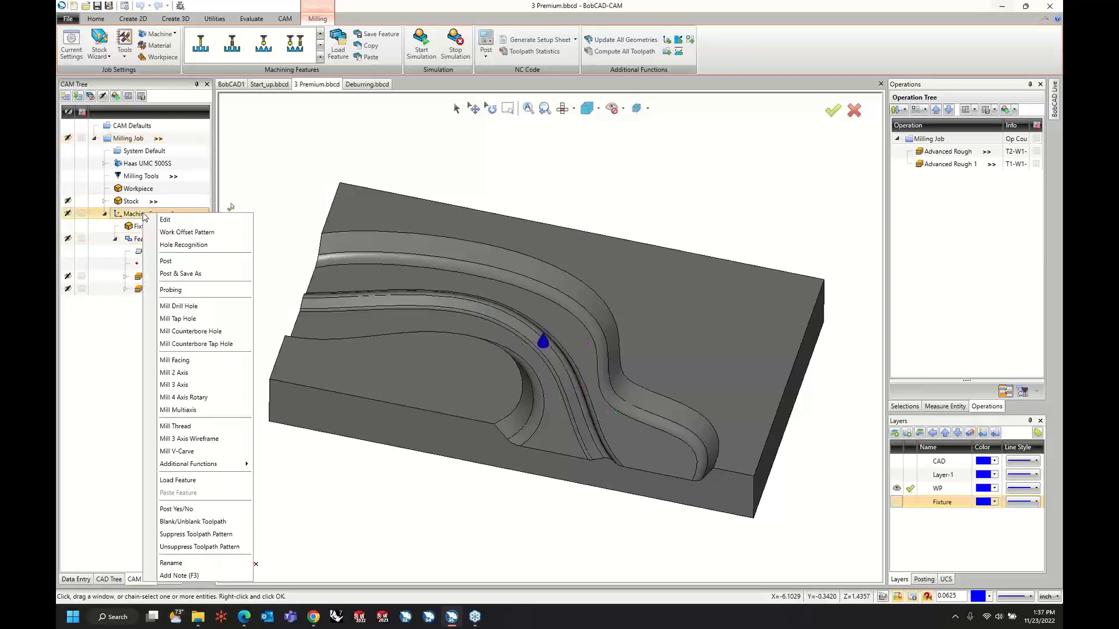
pyautogui.click(188, 411)
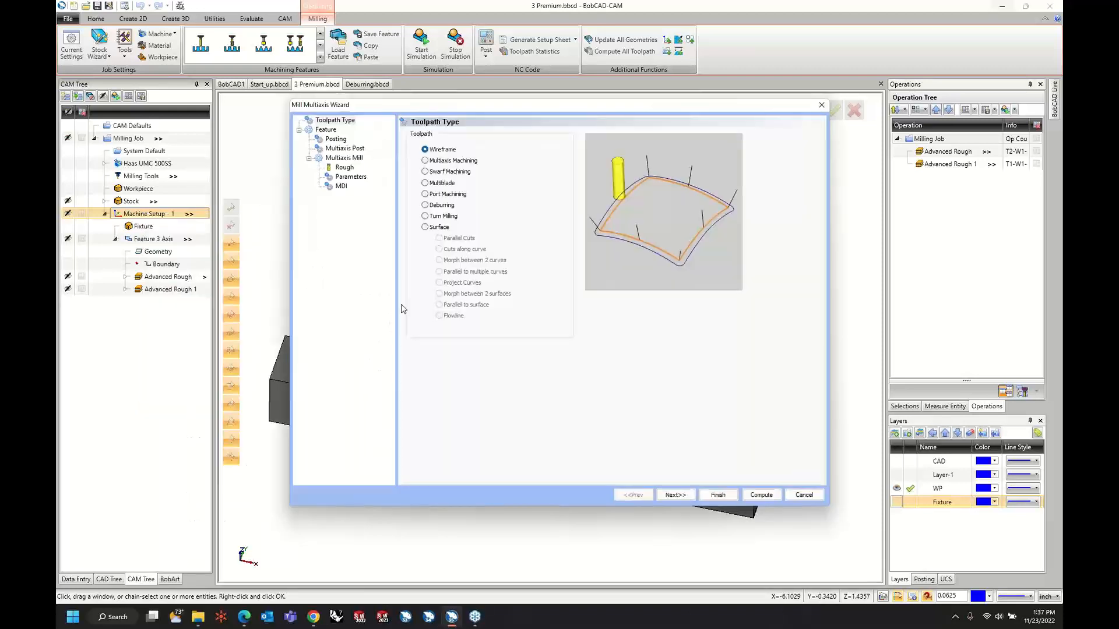
pyautogui.click(431, 232)
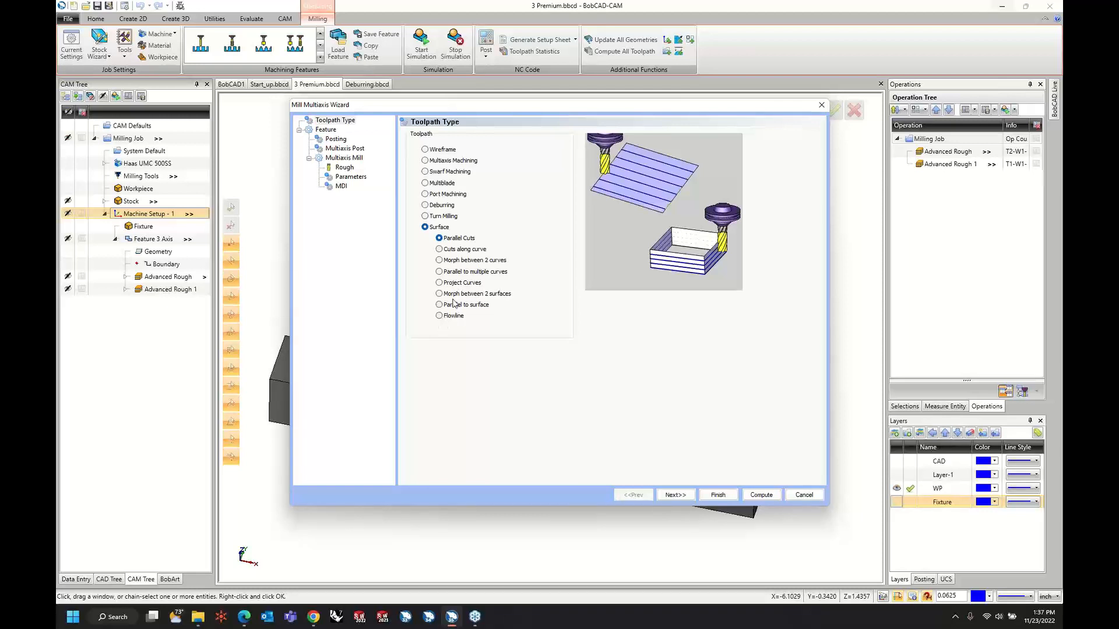
pyautogui.click(440, 272)
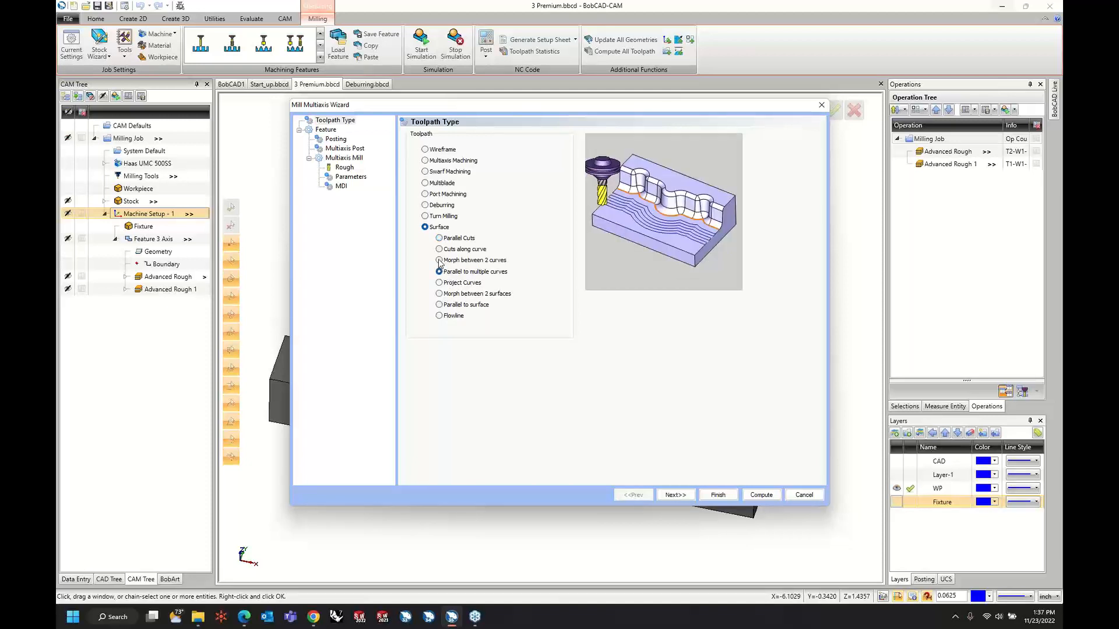
pyautogui.click(440, 261)
pyautogui.click(440, 272)
pyautogui.click(670, 496)
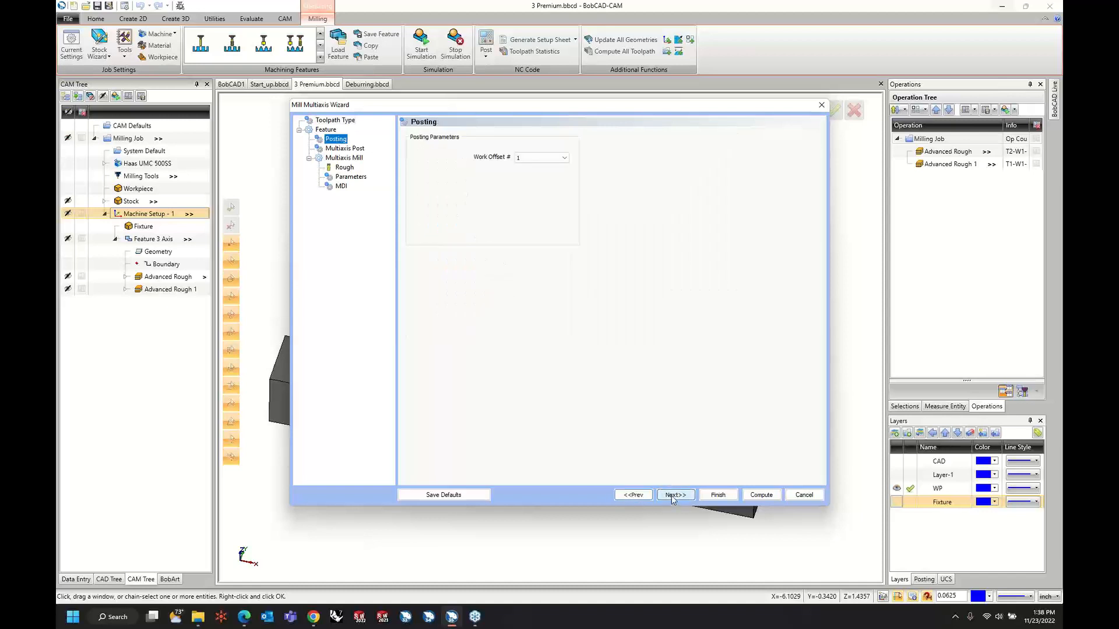
# Keep the default posting and machine settings and set the 0.125 diameter tool's corner radius to 0.0625.
pyautogui.click(672, 495)
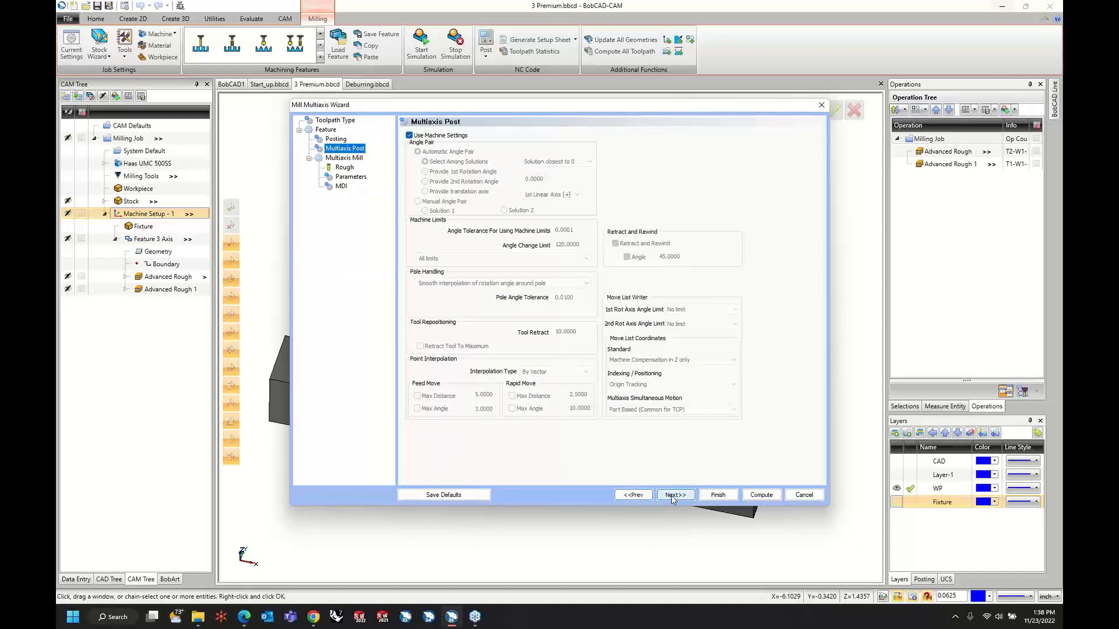
pyautogui.click(673, 496)
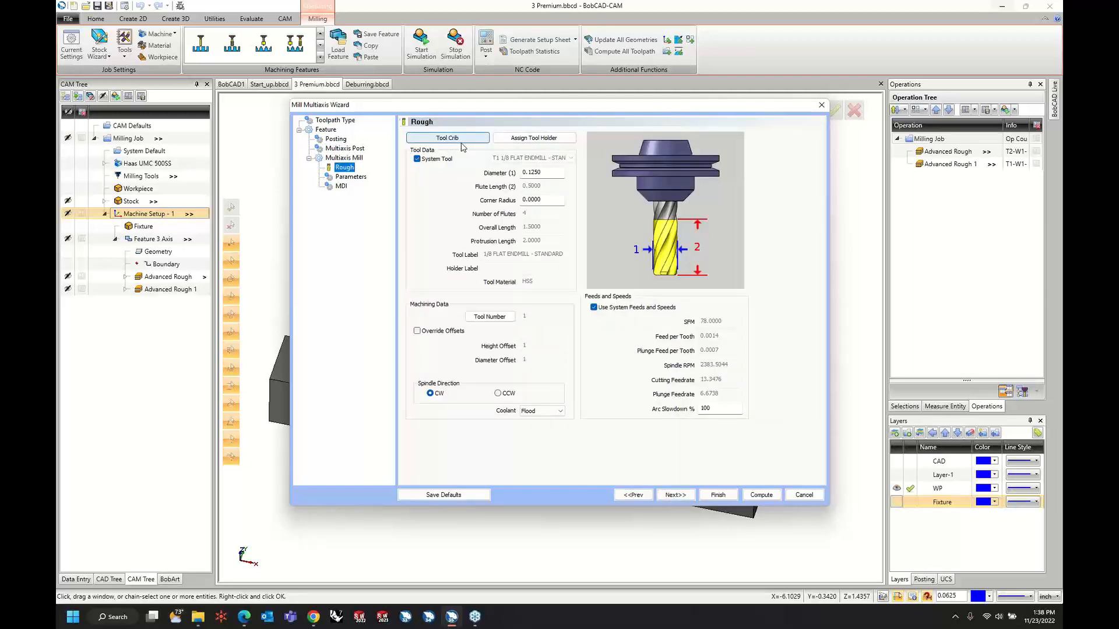
pyautogui.doubleClick(549, 204)
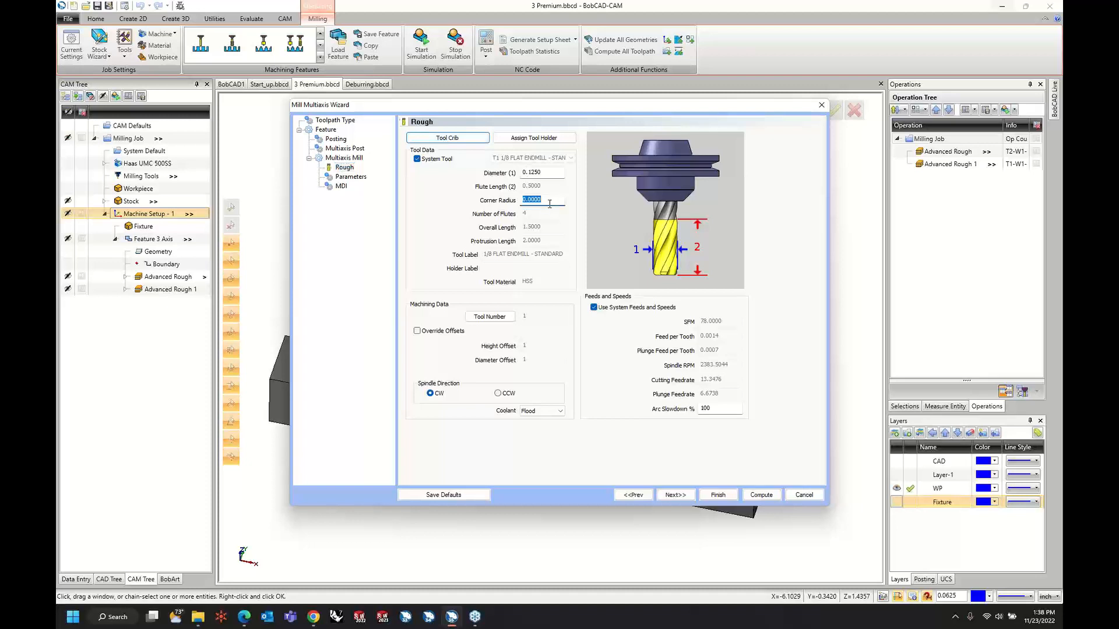
pyautogui.write('.0625')
pyautogui.press('Tab')
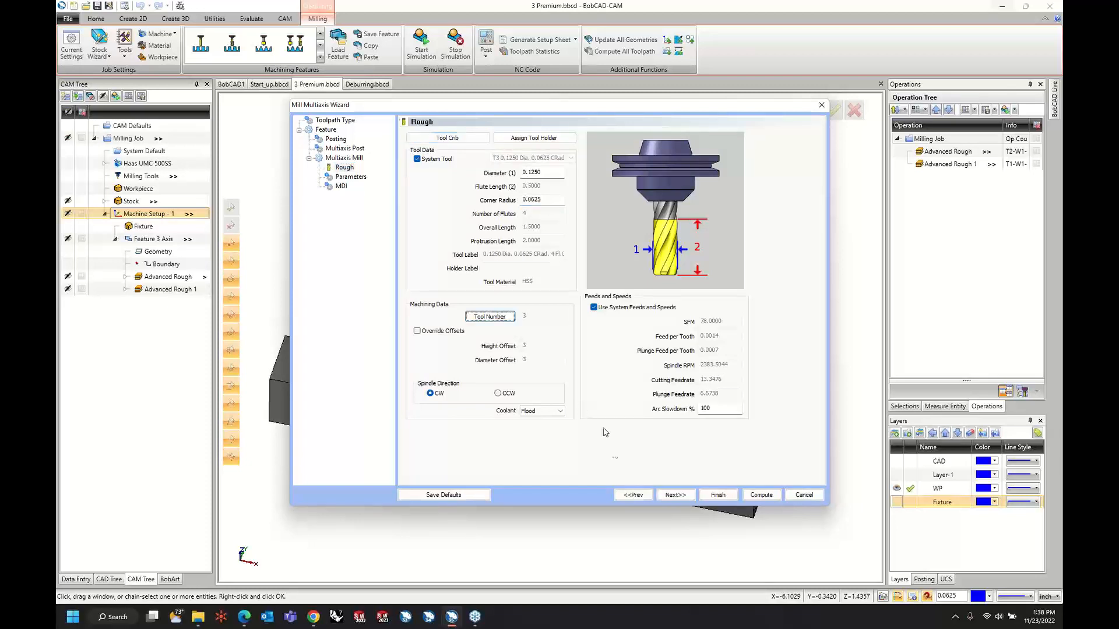
# Assign the lower edge of the outer channel wall's fillet as the edge curve in the multiaxis parameters.
pyautogui.click(669, 499)
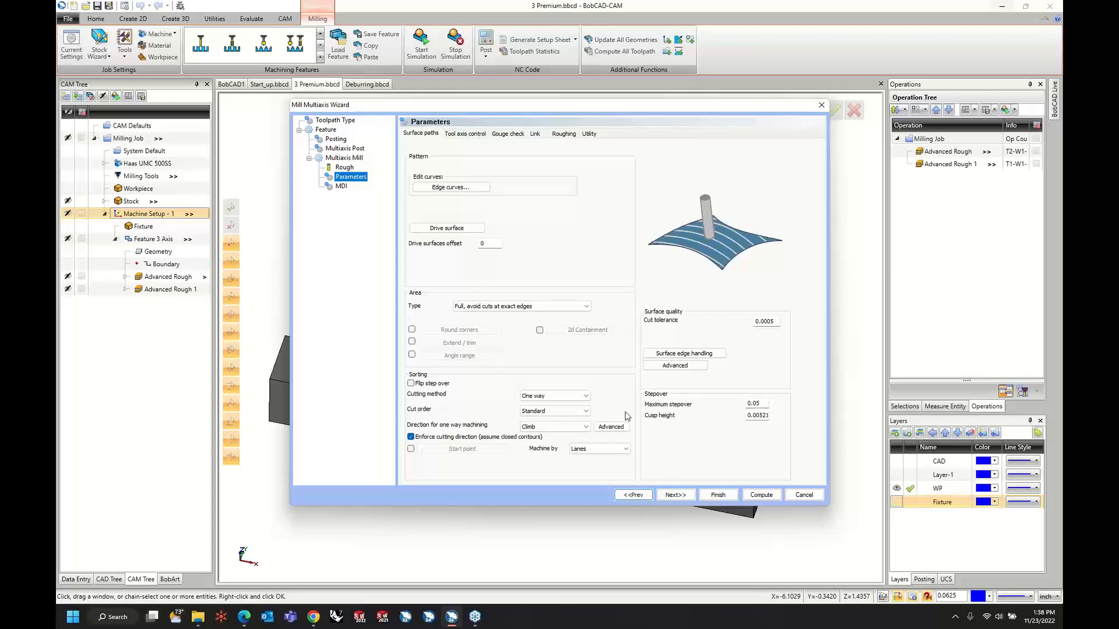
pyautogui.click(449, 193)
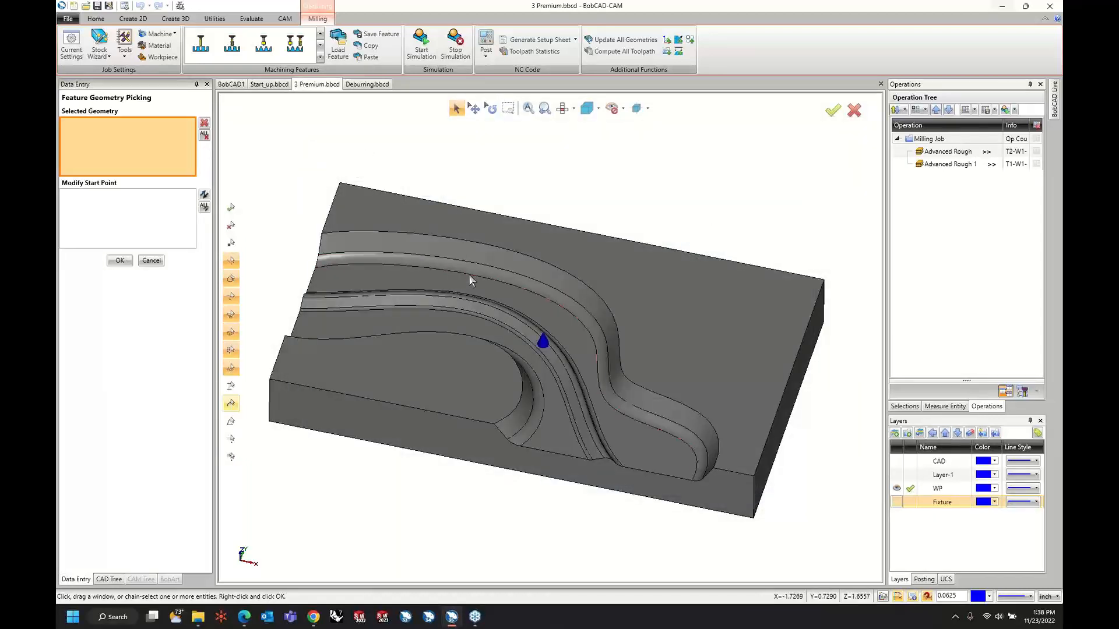
pyautogui.click(470, 276)
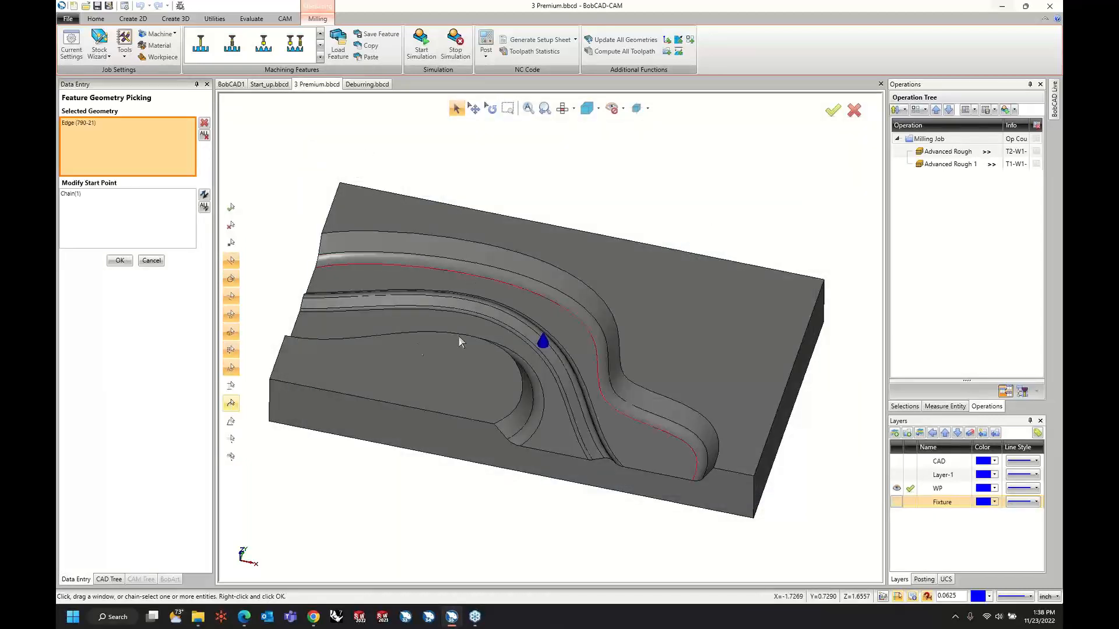
pyautogui.rightClick(297, 162)
pyautogui.click(303, 167)
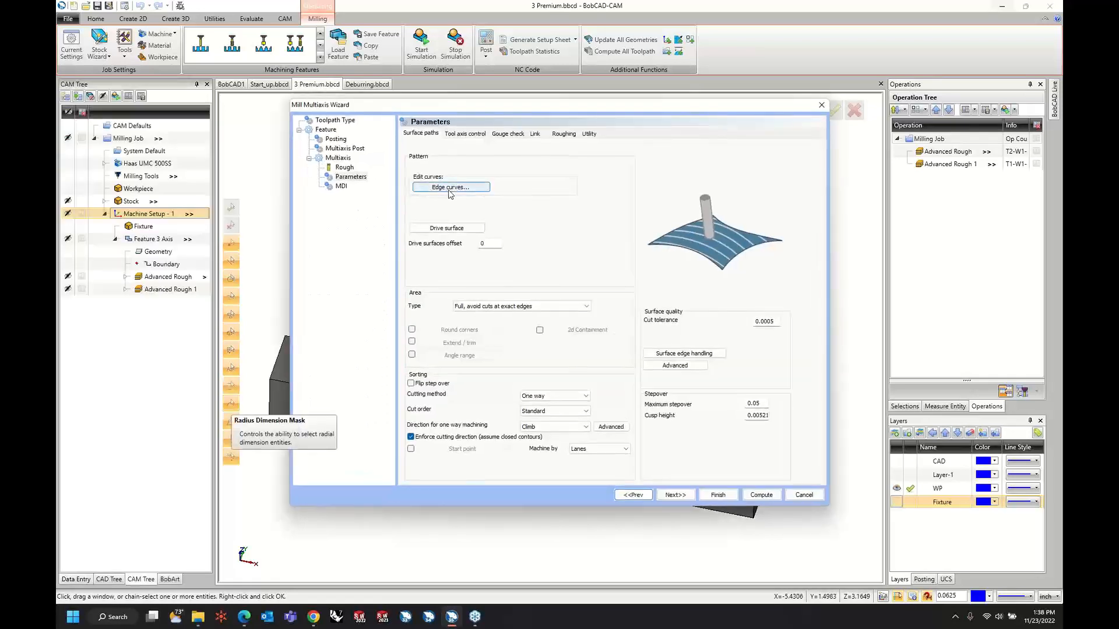
# Assign the outer channel wall and its adjoining fillet face as the drive surfaces.
pyautogui.click(446, 229)
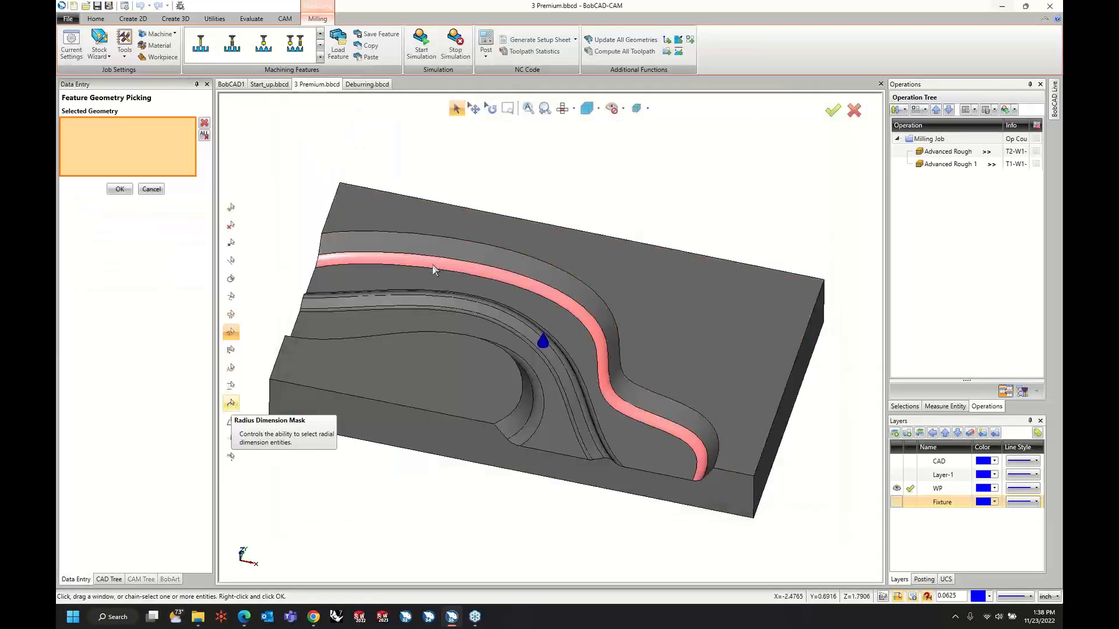
pyautogui.click(435, 252)
pyautogui.click(449, 254)
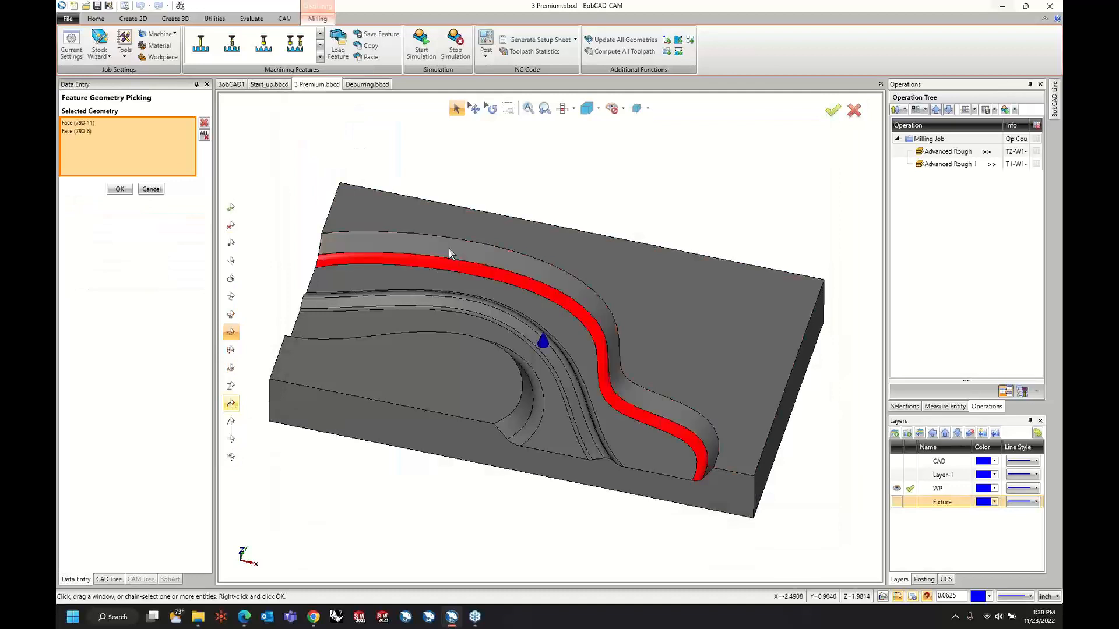
pyautogui.rightClick(649, 175)
pyautogui.click(656, 181)
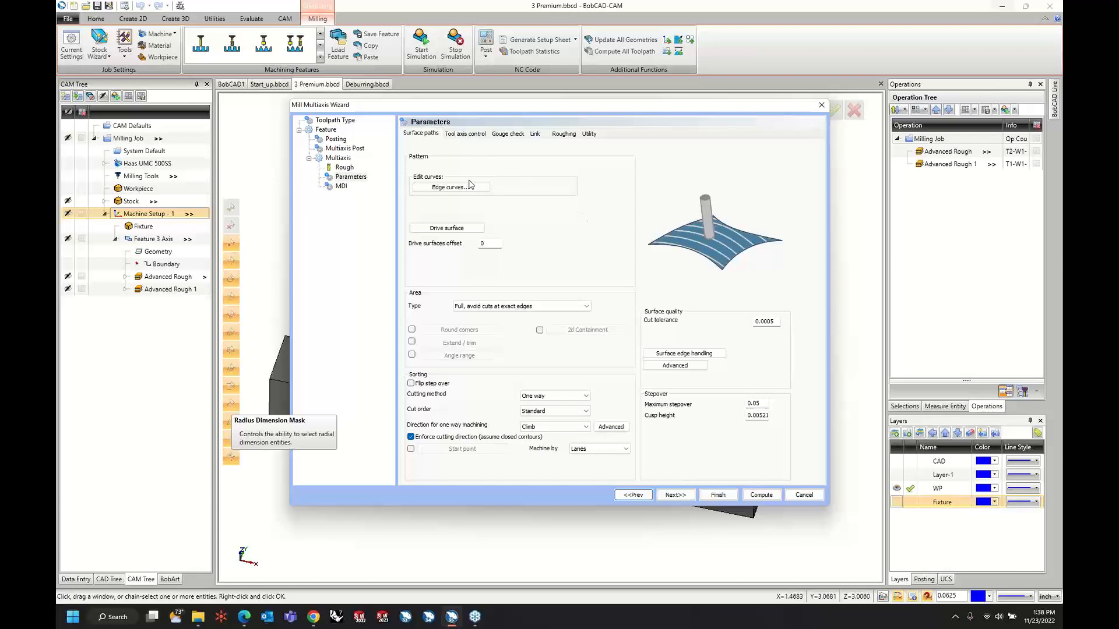
# Set the tool axis output format to 3 Axis, compute the Parallel to multiple curves toolpath, and examine its passes along the wall.
pyautogui.click(465, 133)
pyautogui.click(482, 151)
pyautogui.click(485, 160)
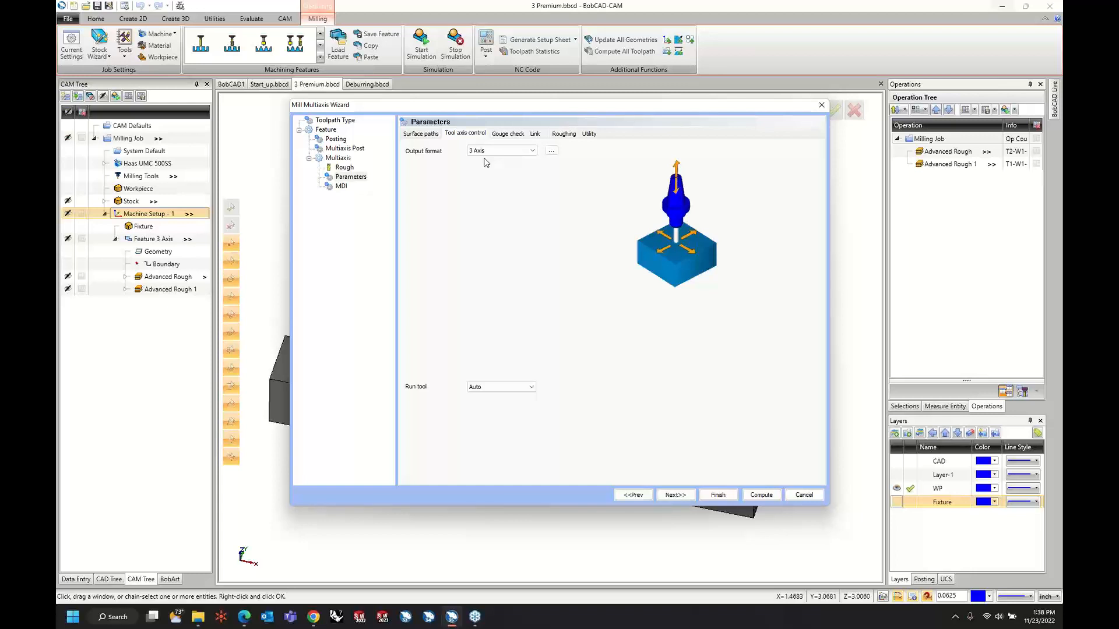
pyautogui.click(770, 498)
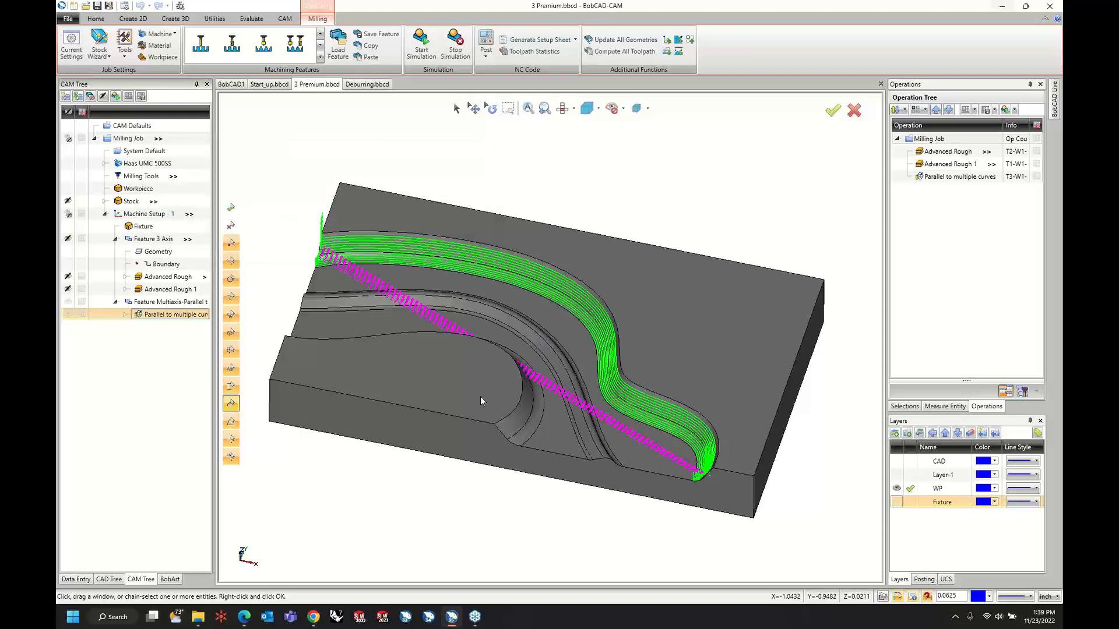
pyautogui.moveTo(452, 322); pyautogui.dragTo(375, 266, button='middle')
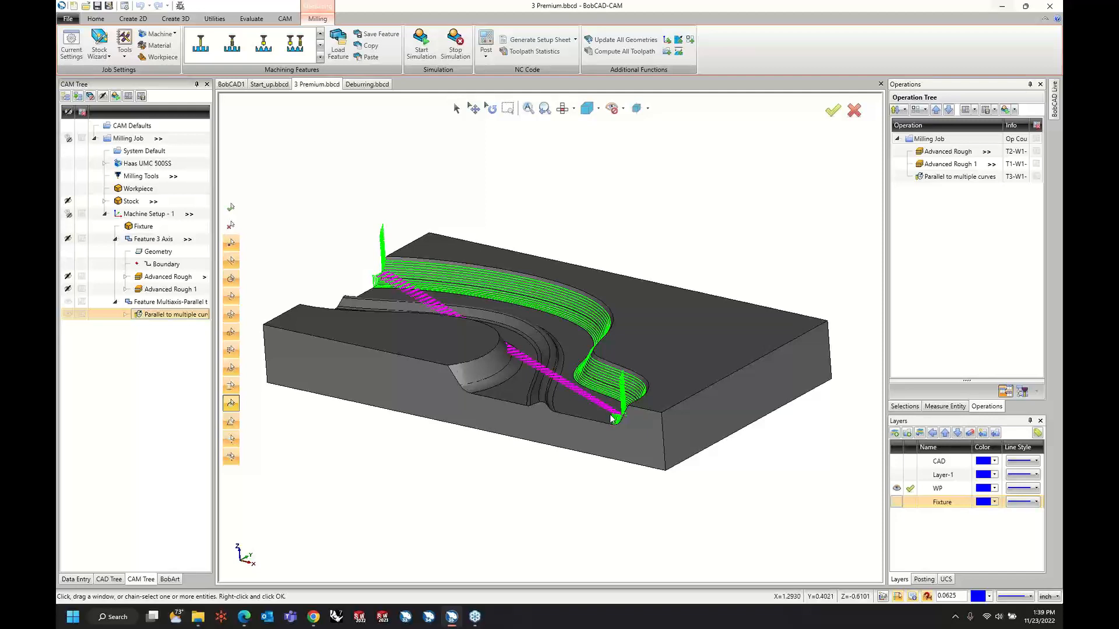
# Adjust the user-defined clearance plane height in the Parallel to multiple curves operation's retract settings and recompute the toolpath.
pyautogui.rightClick(156, 313)
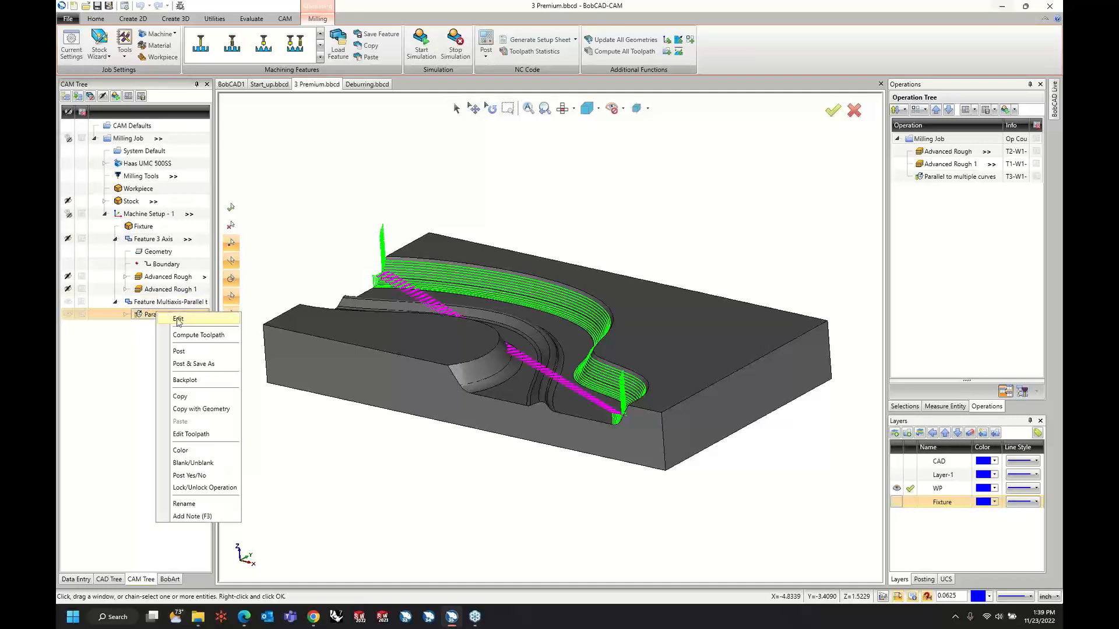
pyautogui.click(179, 319)
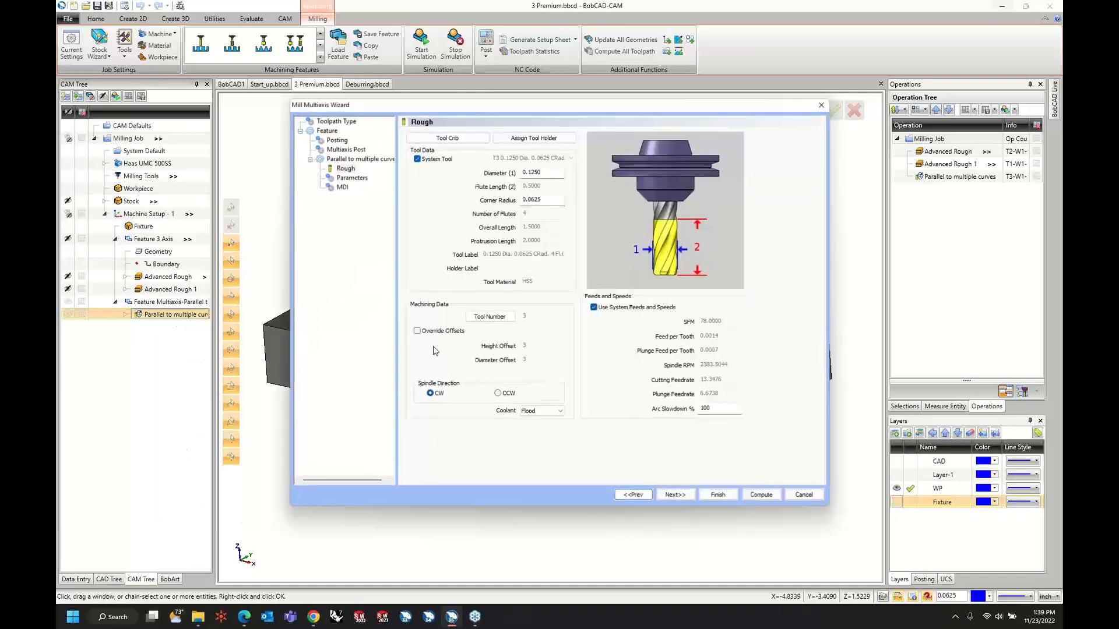
pyautogui.click(353, 180)
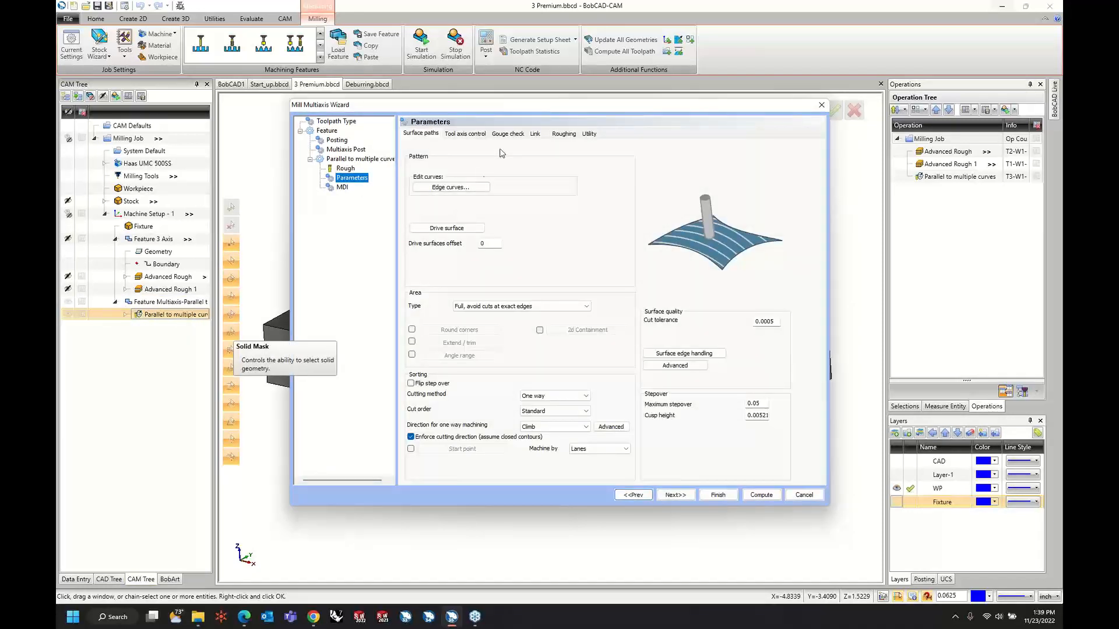
pyautogui.click(535, 134)
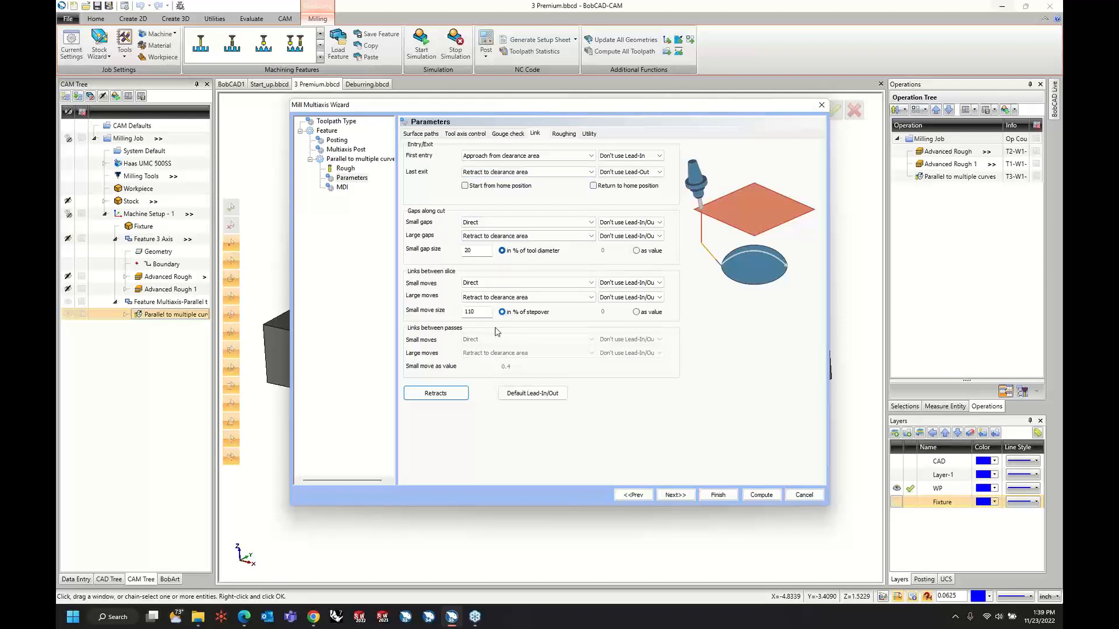
pyautogui.click(454, 394)
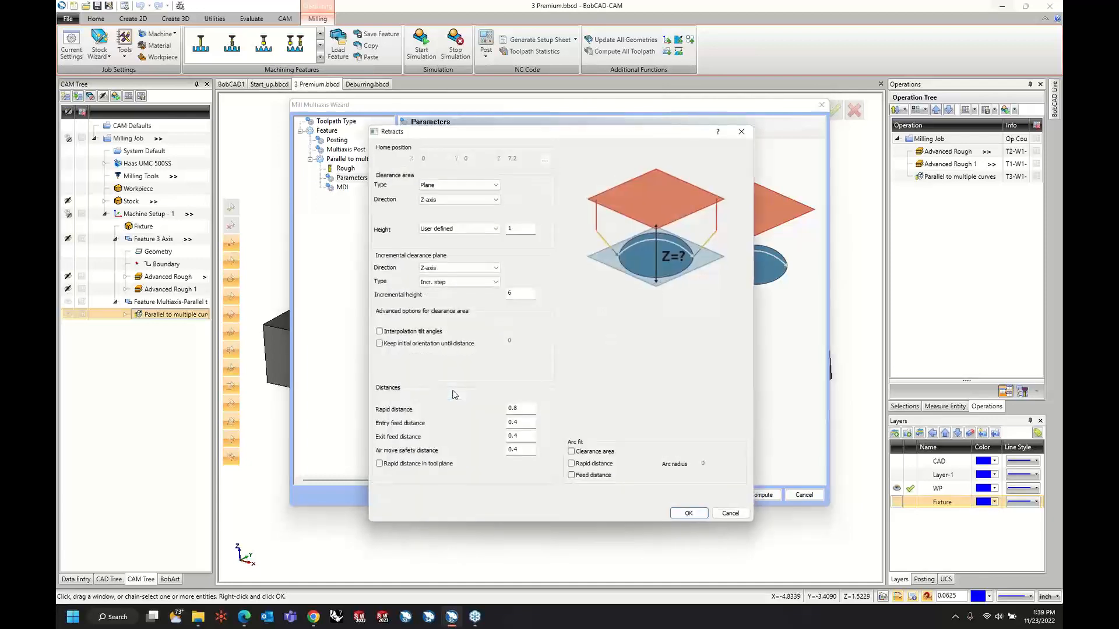
pyautogui.click(522, 228)
pyautogui.click(690, 513)
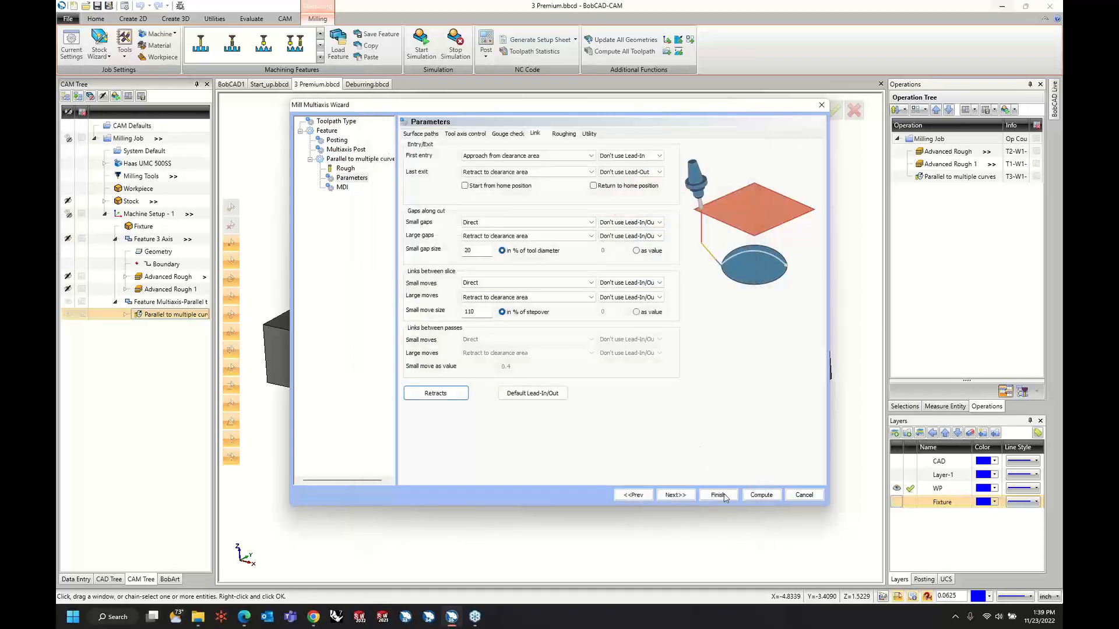
pyautogui.click(761, 496)
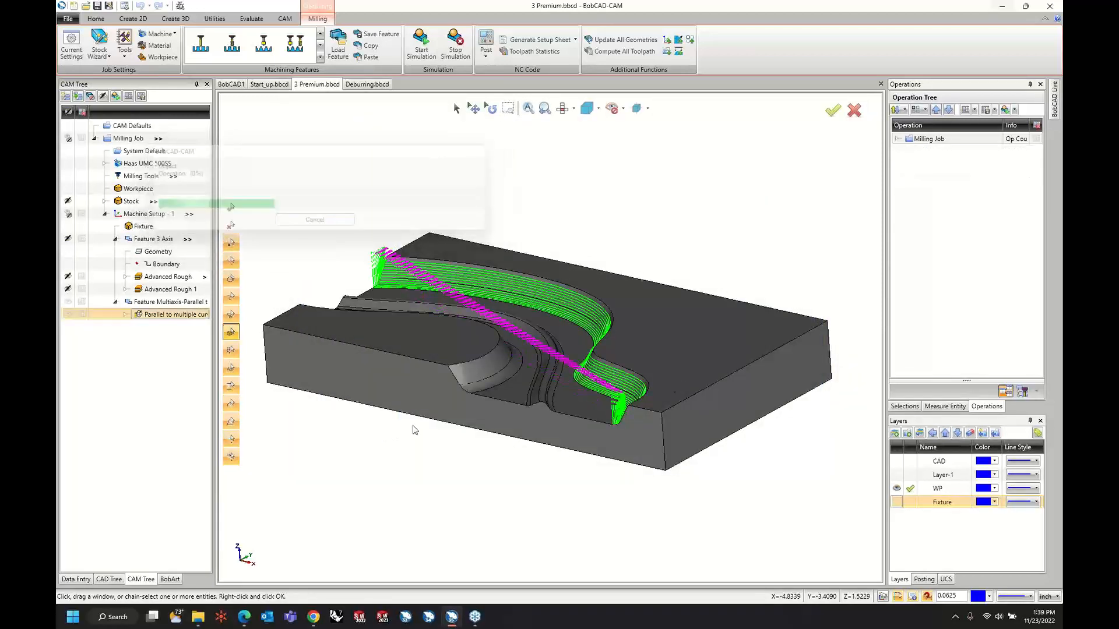
pyautogui.moveTo(447, 437); pyautogui.dragTo(466, 420, button='middle')
pyautogui.scroll(3, 349, 295)
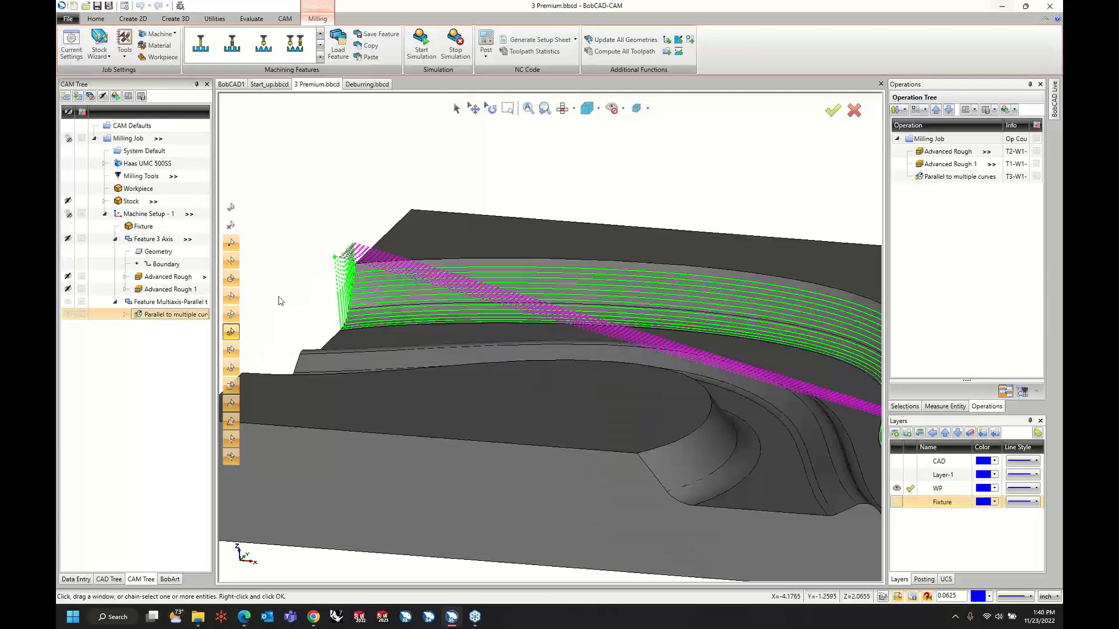
# Enable Extend / trim with tangential start and end extensions of 100% tool diameter, and recompute the toolpath.
pyautogui.rightClick(184, 314)
pyautogui.click(198, 318)
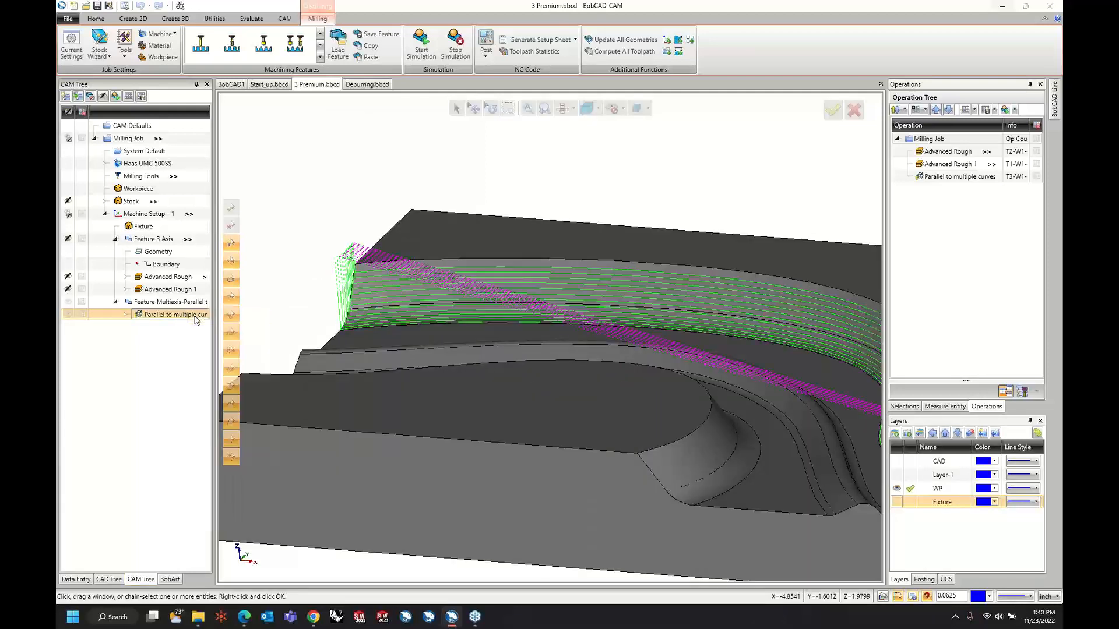
pyautogui.click(361, 180)
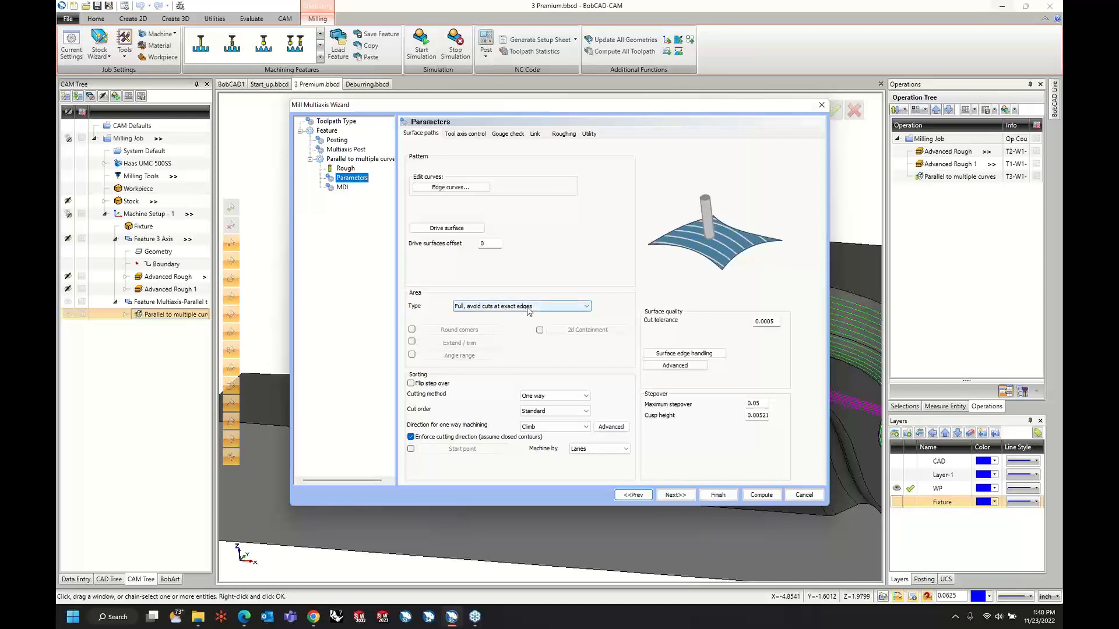
pyautogui.click(412, 342)
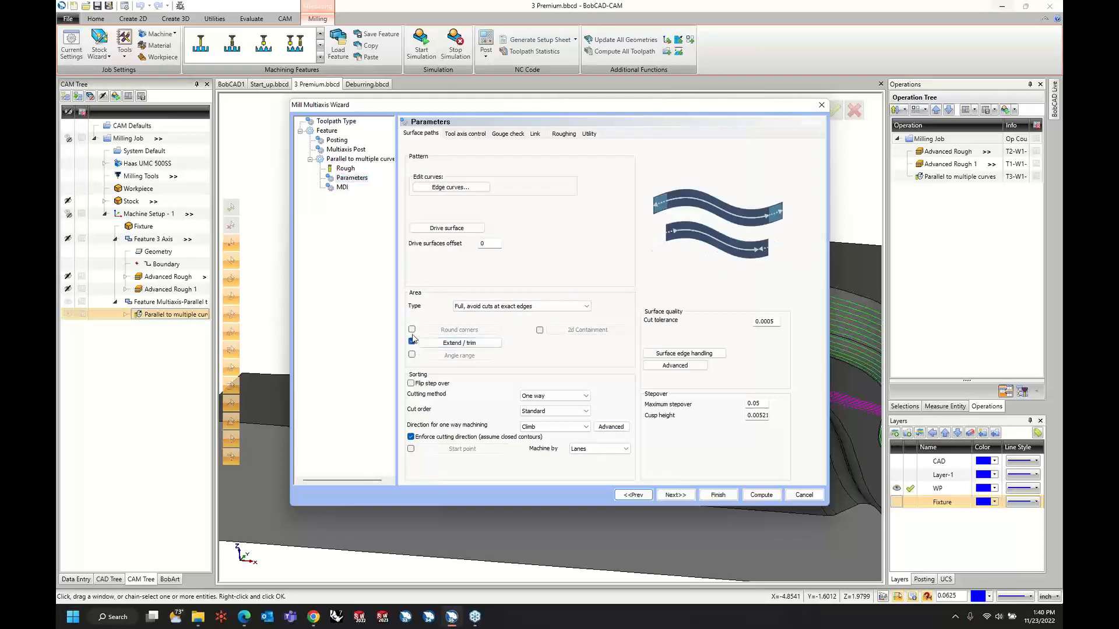
pyautogui.click(443, 343)
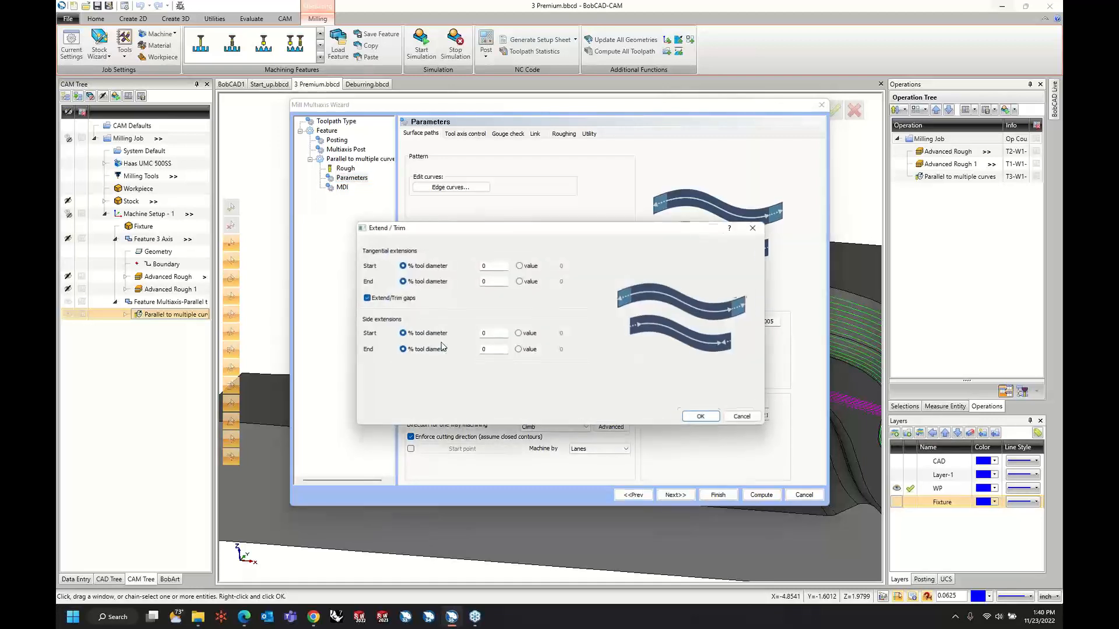
pyautogui.click(493, 265)
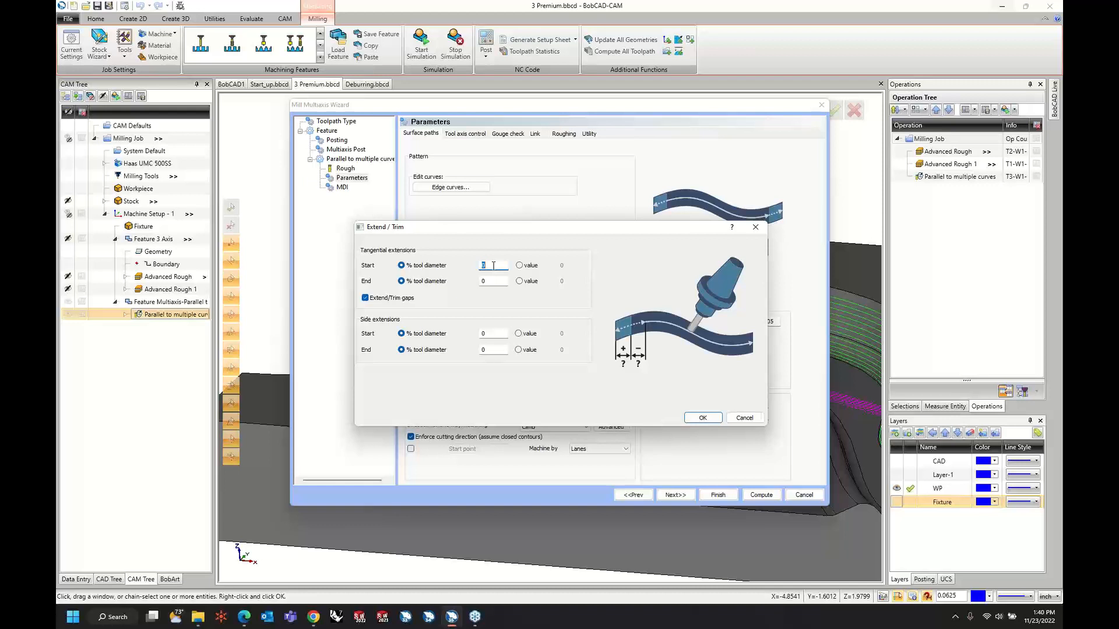
pyautogui.press('Tab')
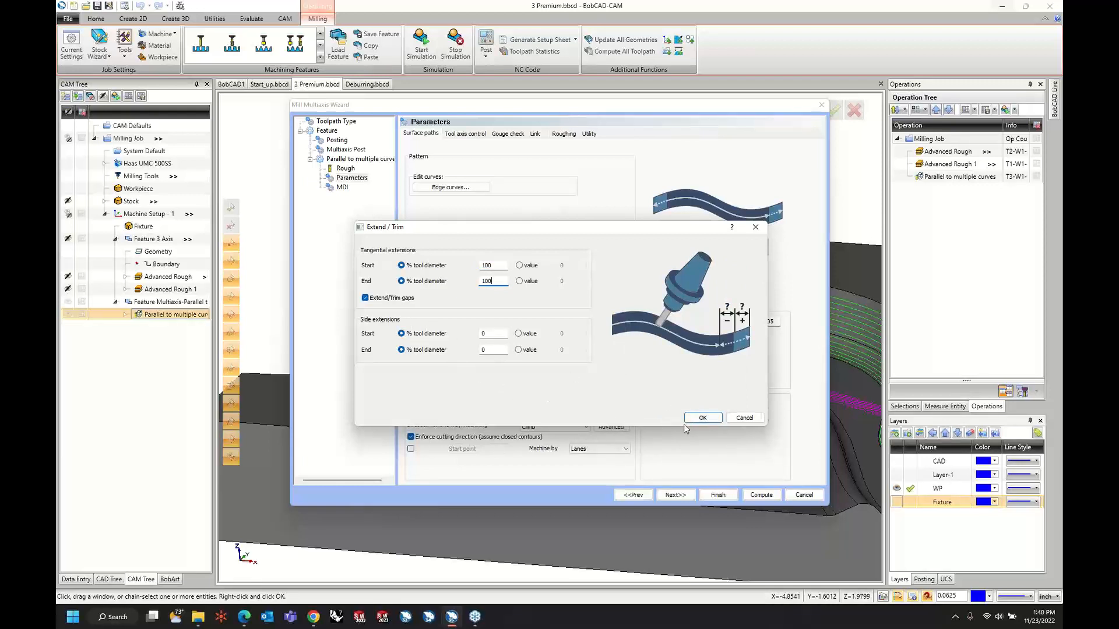
pyautogui.click(697, 418)
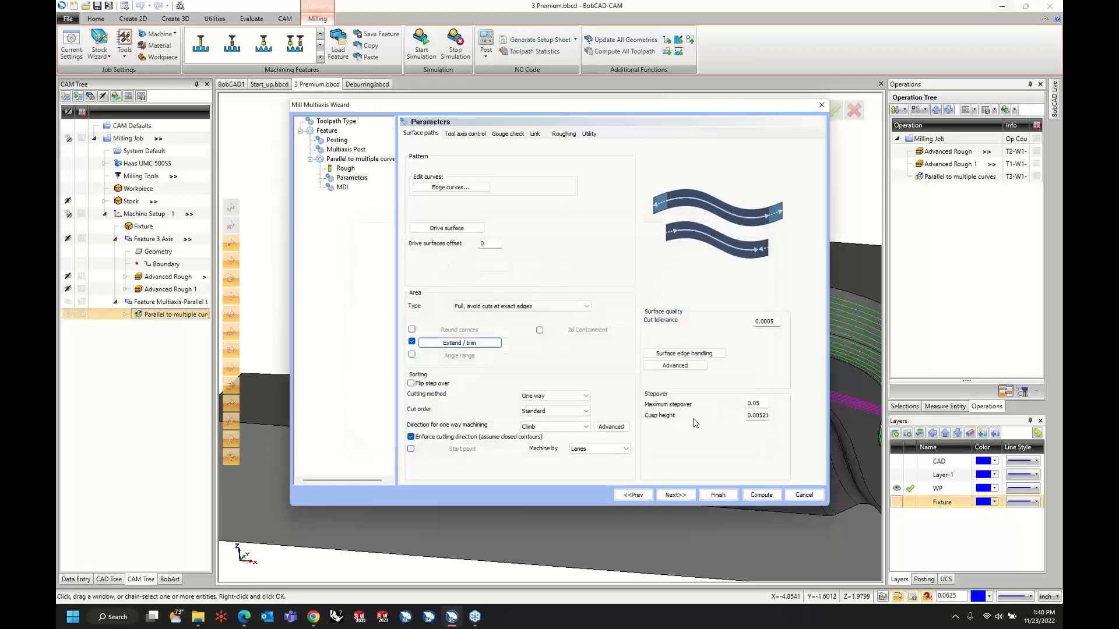
pyautogui.click(761, 496)
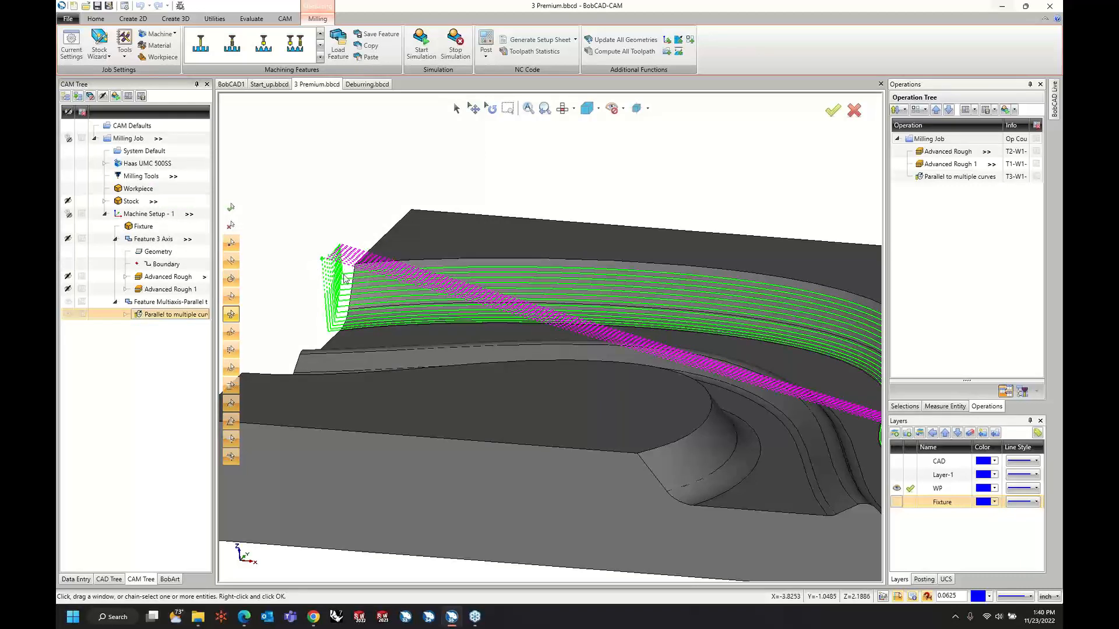
pyautogui.scroll(-2, 344, 279)
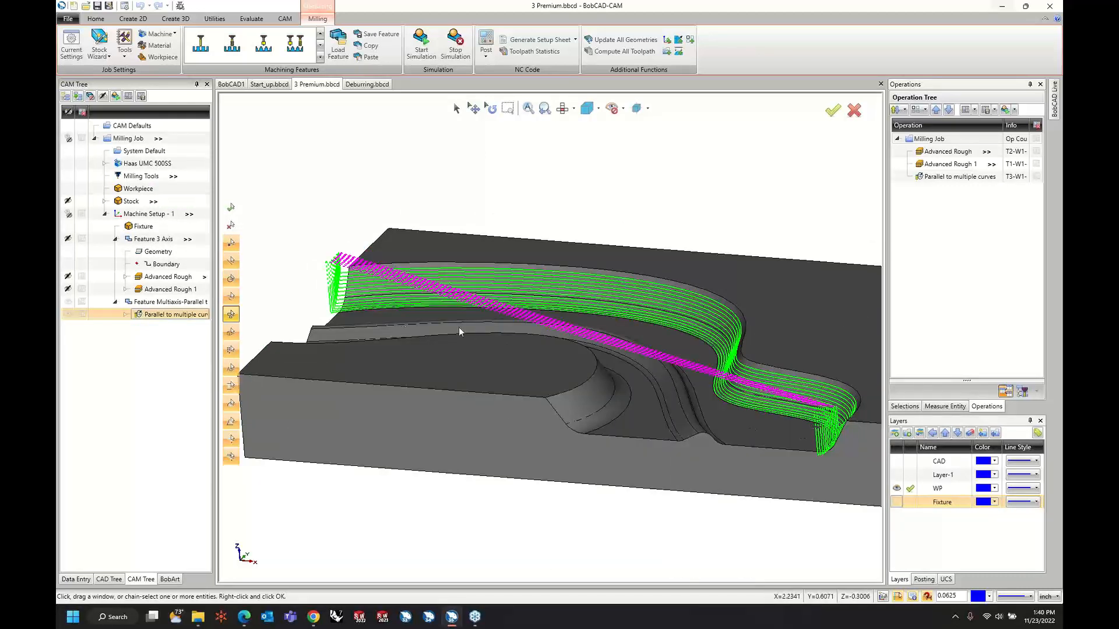
# Set the operation's first entry to Use Lead-In and its last exit to Use Lead-Out.
pyautogui.rightClick(169, 315)
pyautogui.click(177, 319)
pyautogui.click(357, 178)
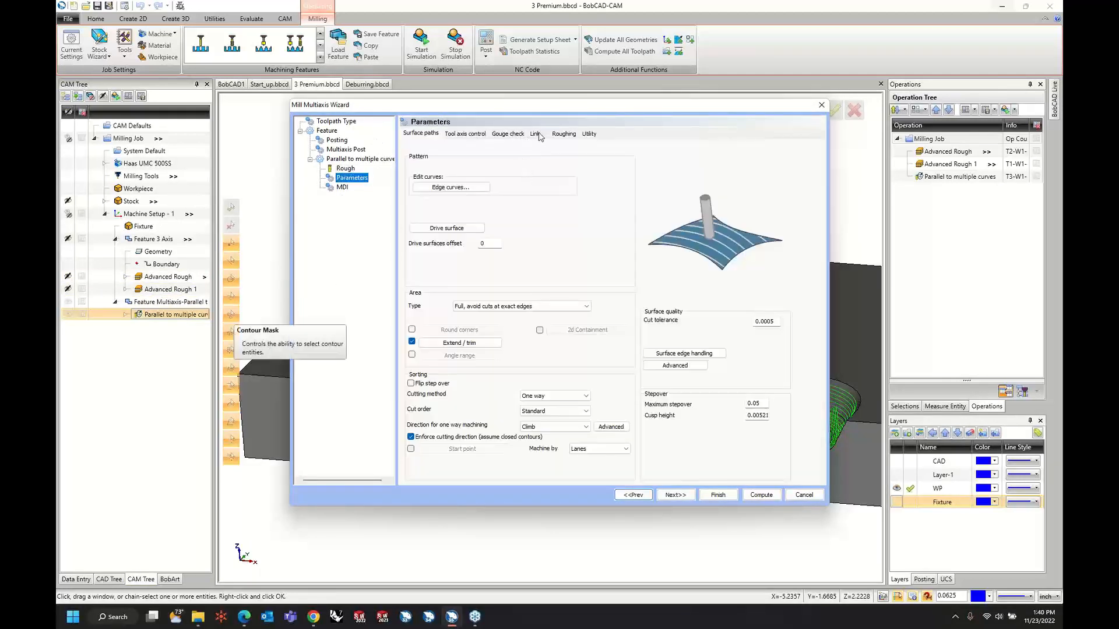
pyautogui.click(536, 134)
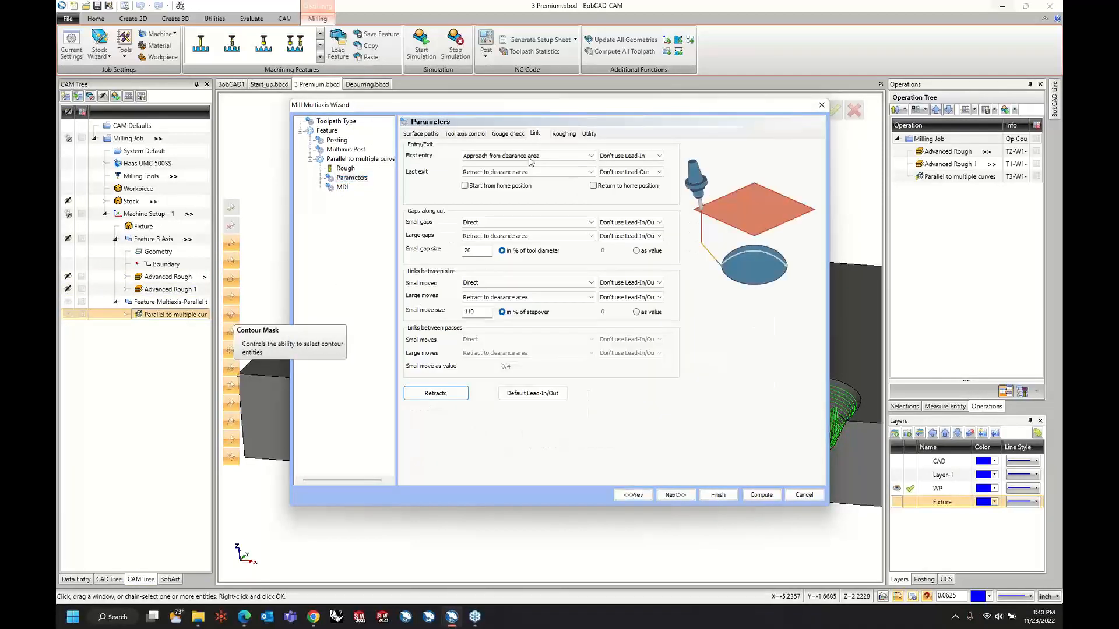
pyautogui.click(647, 156)
pyautogui.click(641, 172)
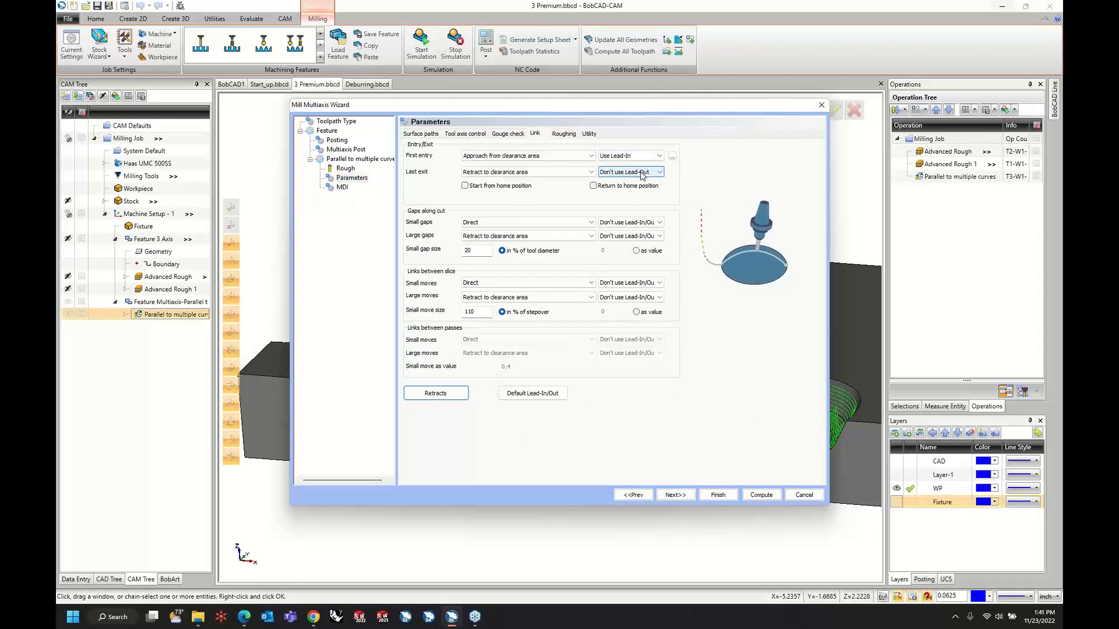
pyautogui.click(641, 172)
pyautogui.click(641, 183)
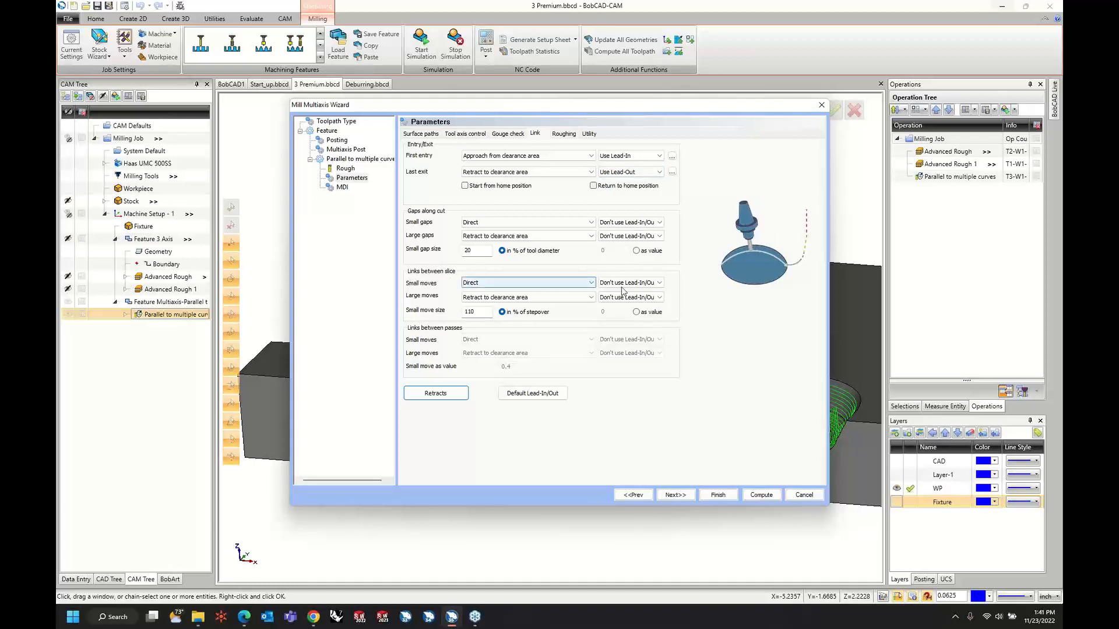
# Set both the small and large moves between slices to Use Lead-In/Out.
pyautogui.click(643, 285)
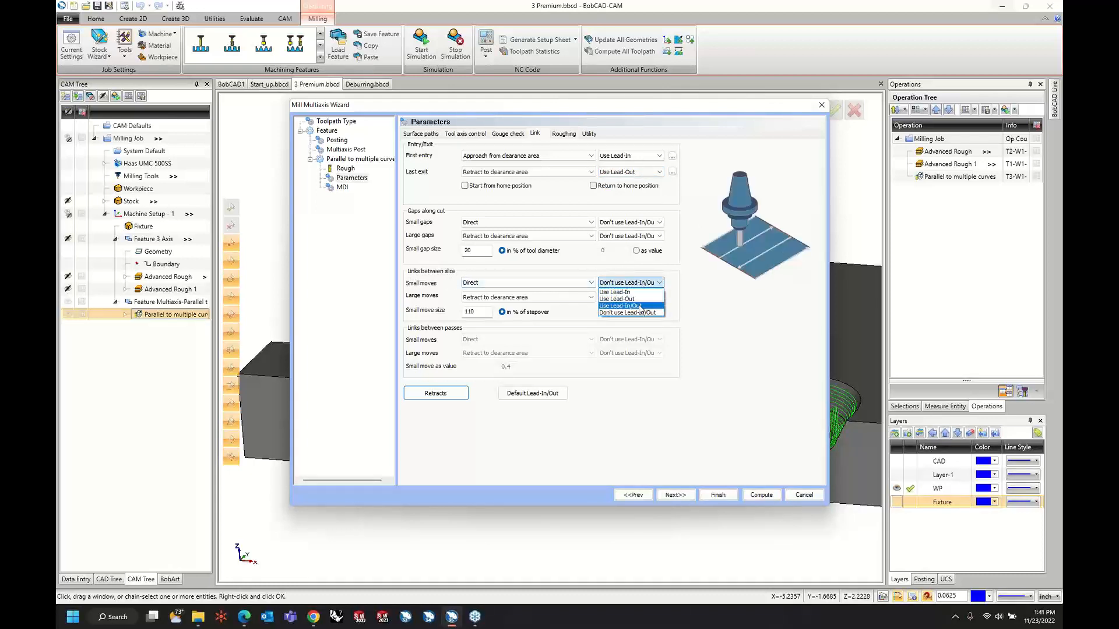
pyautogui.click(641, 306)
pyautogui.click(641, 298)
pyautogui.click(639, 321)
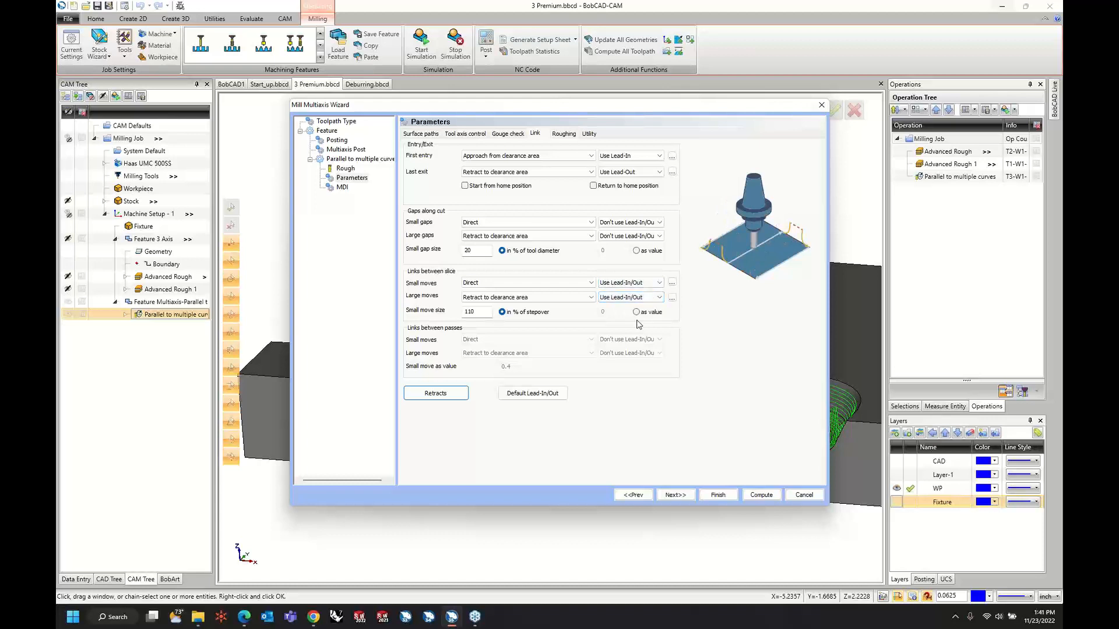
# Set the default lead-in to a vertical tangential arc with 45 arc sweep and 50% arc diameter, and copy it to the lead-out.
pyautogui.click(536, 394)
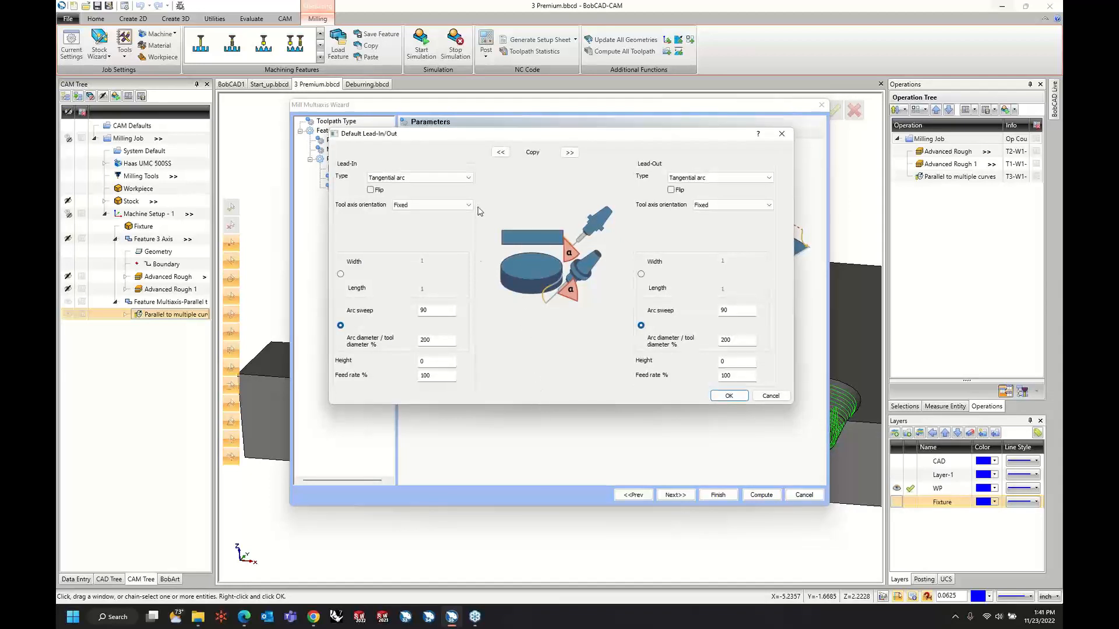
pyautogui.click(442, 184)
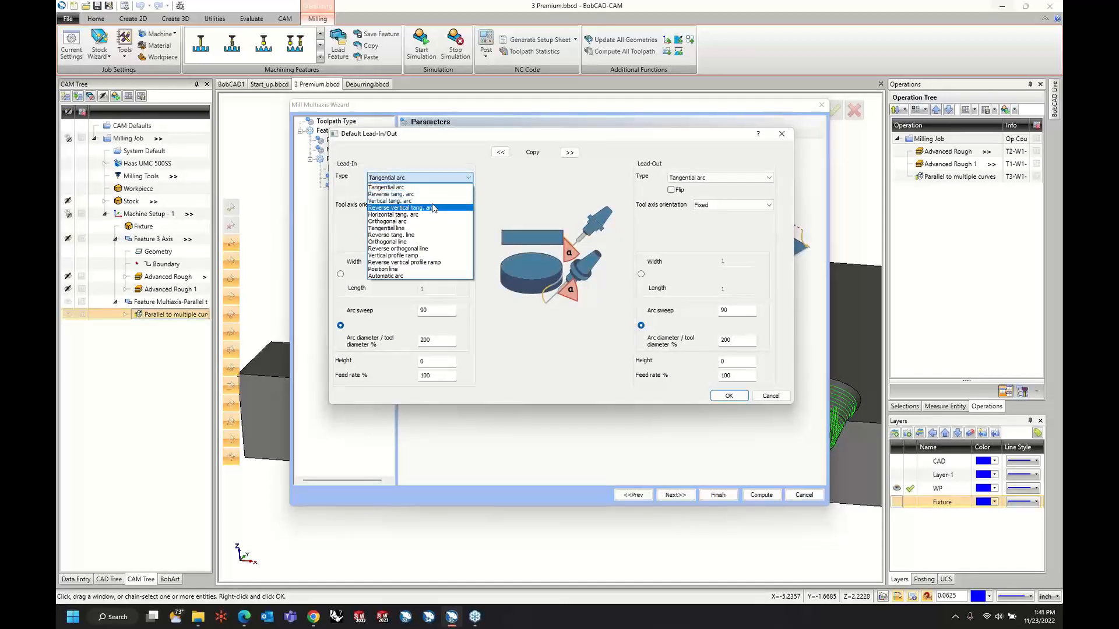
pyautogui.click(433, 200)
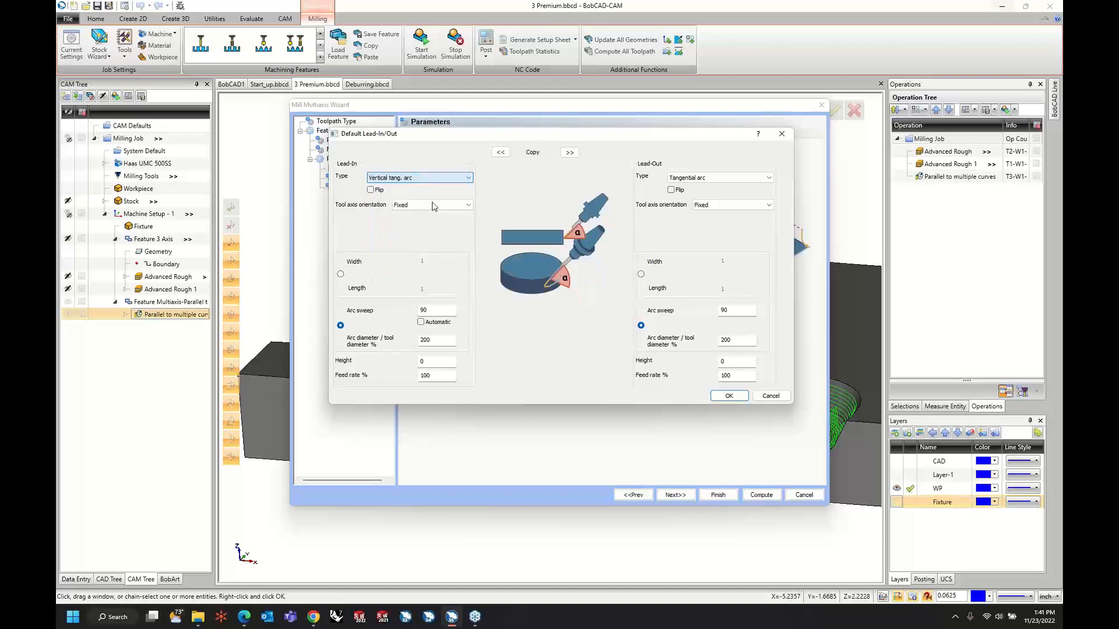
pyautogui.click(445, 343)
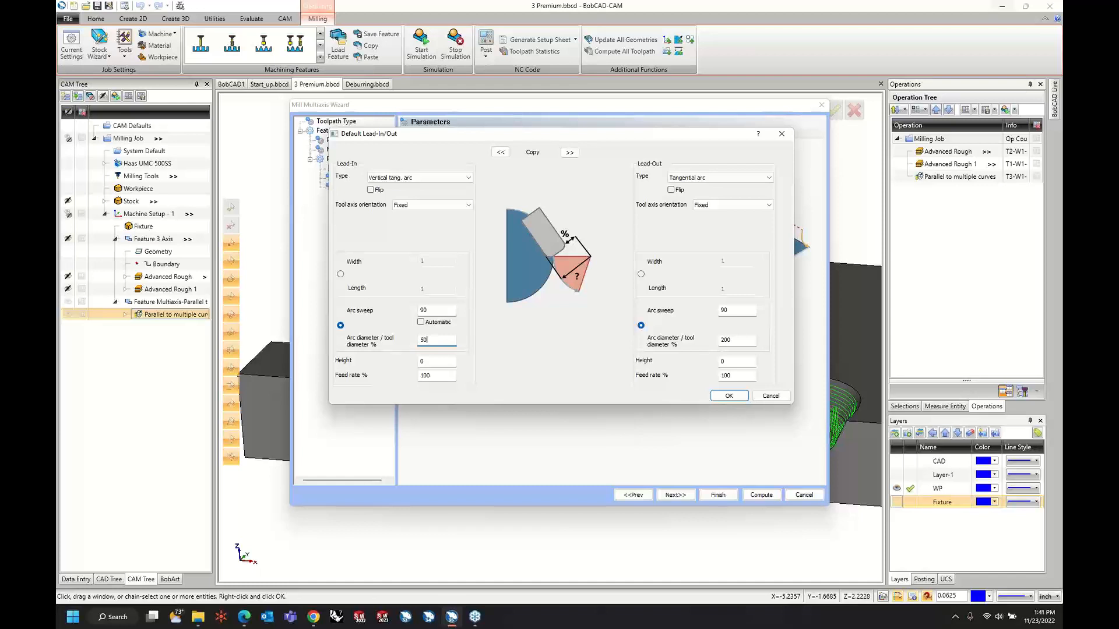
pyautogui.press('Tab')
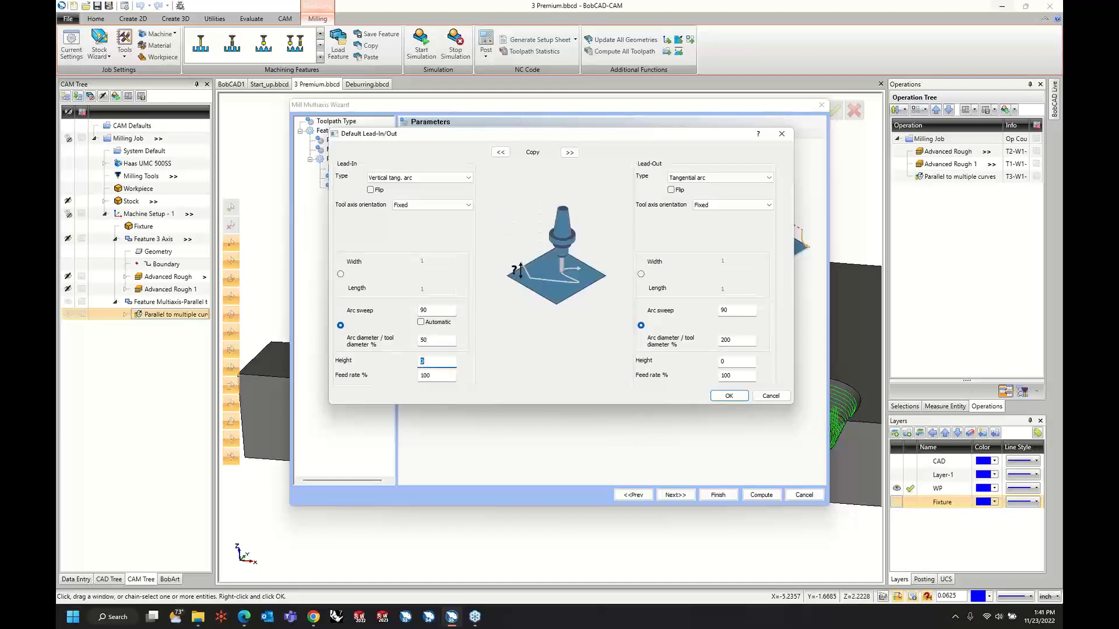
pyautogui.click(436, 311)
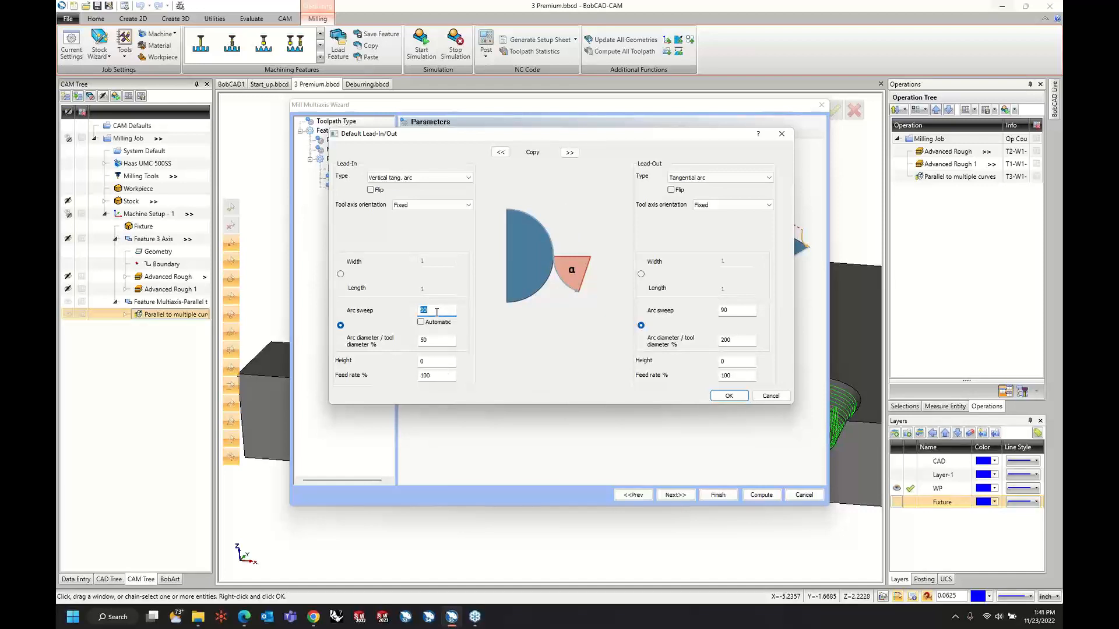
pyautogui.write('45')
pyautogui.press('Tab')
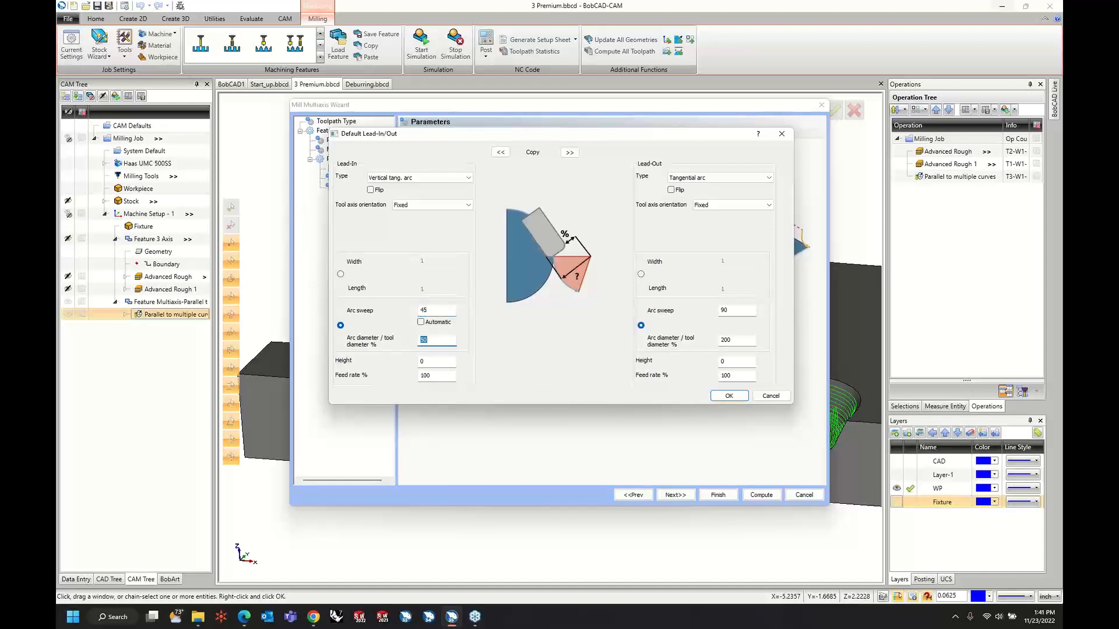
pyautogui.click(568, 153)
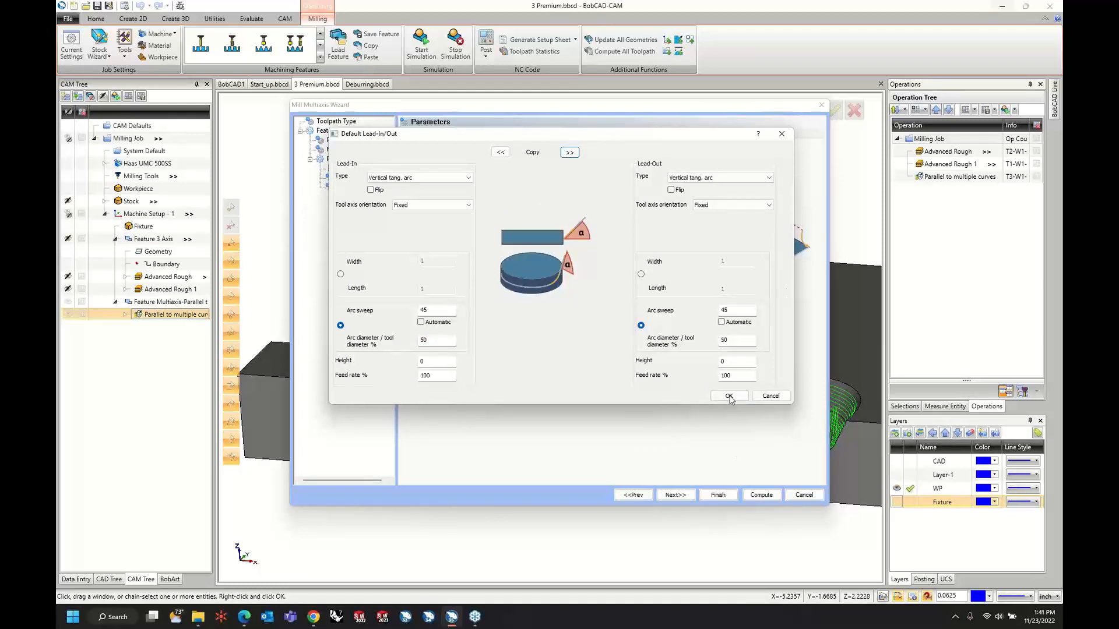
pyautogui.click(729, 396)
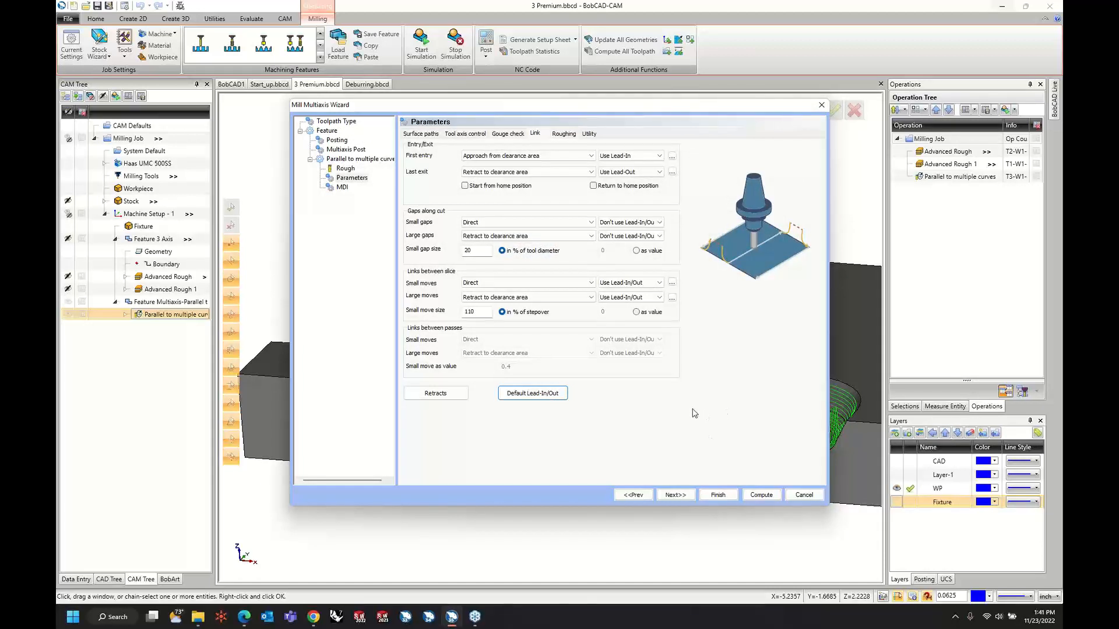
# Recompute the Parallel to multiple curves toolpath and examine its lead-in and lead-out arcs at the wall ends.
pyautogui.click(762, 495)
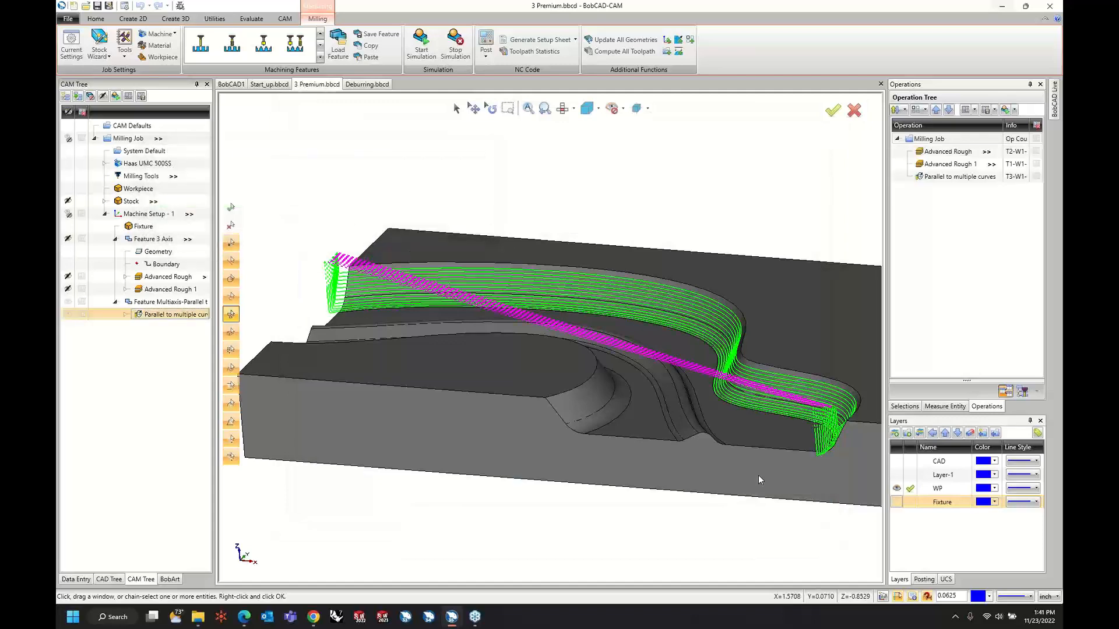
pyautogui.scroll(-4, 335, 314)
pyautogui.scroll(6, 334, 299)
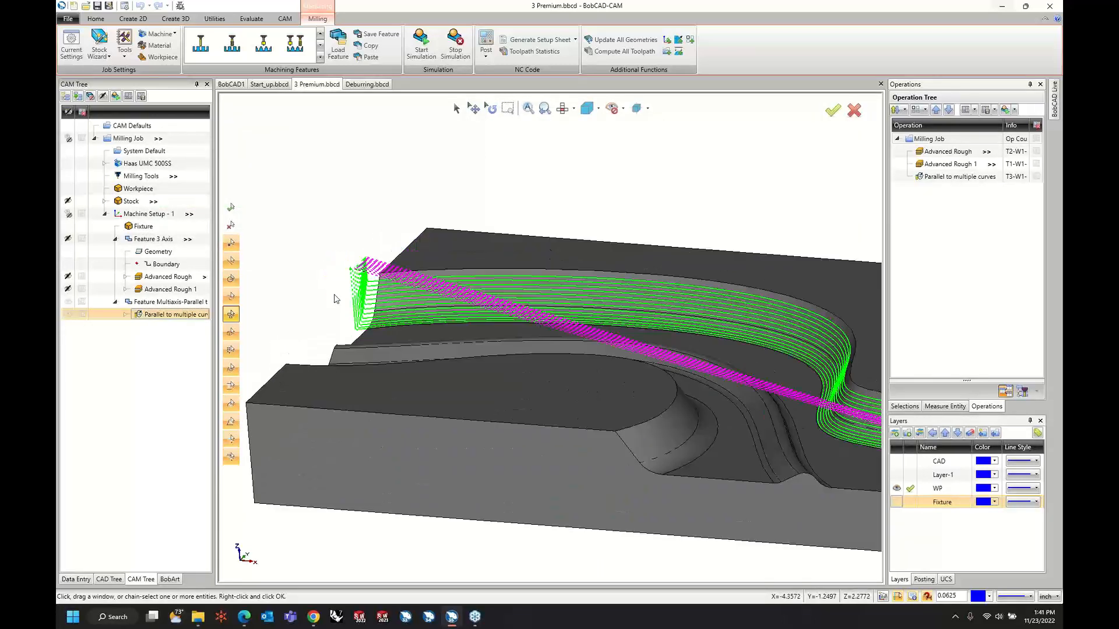
pyautogui.moveTo(335, 299); pyautogui.dragTo(532, 425, button='middle')
pyautogui.scroll(5, 690, 400)
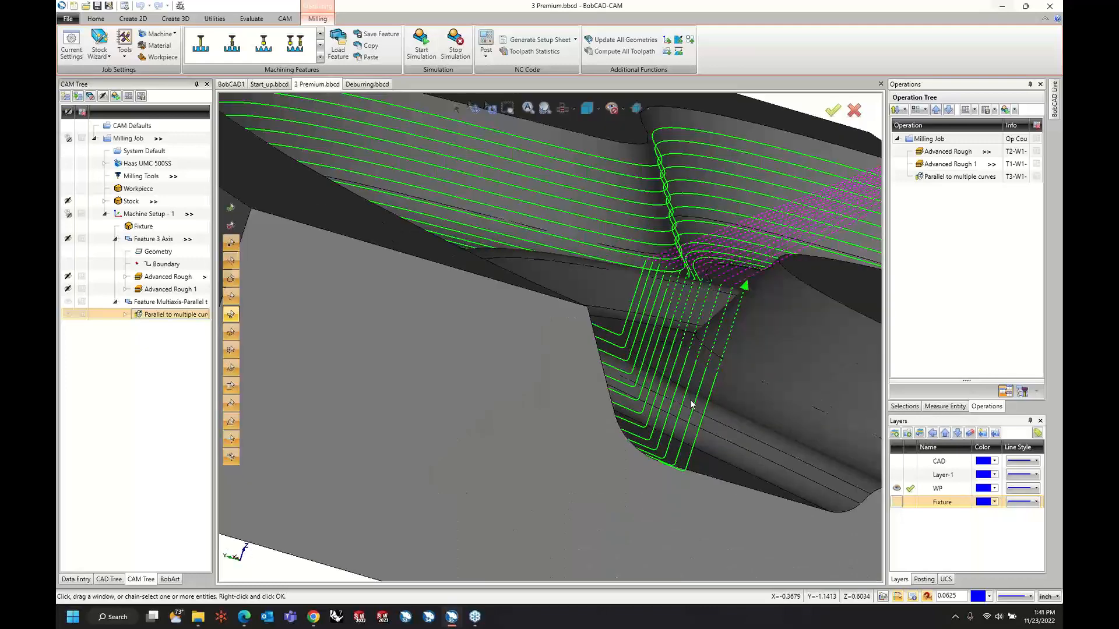
# Examine the toolpath's extended passes, lead arcs and retract links at both ends of the channel wall.
pyautogui.moveTo(585, 392); pyautogui.dragTo(581, 393, button='middle')
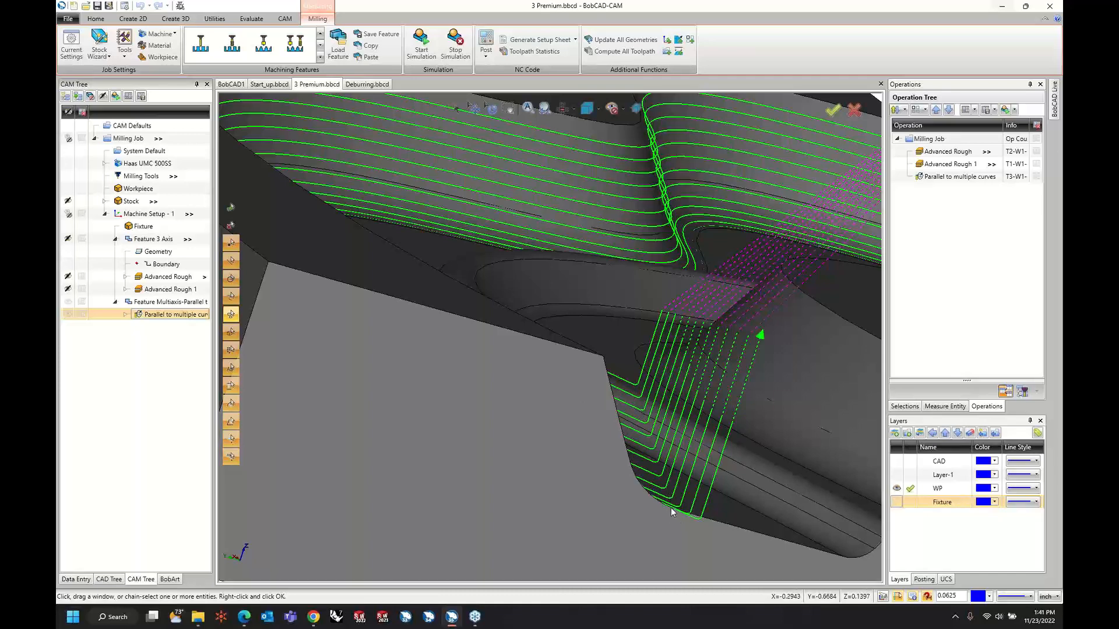
pyautogui.scroll(-2, 671, 510)
pyautogui.moveTo(606, 427); pyautogui.dragTo(670, 239, button='middle')
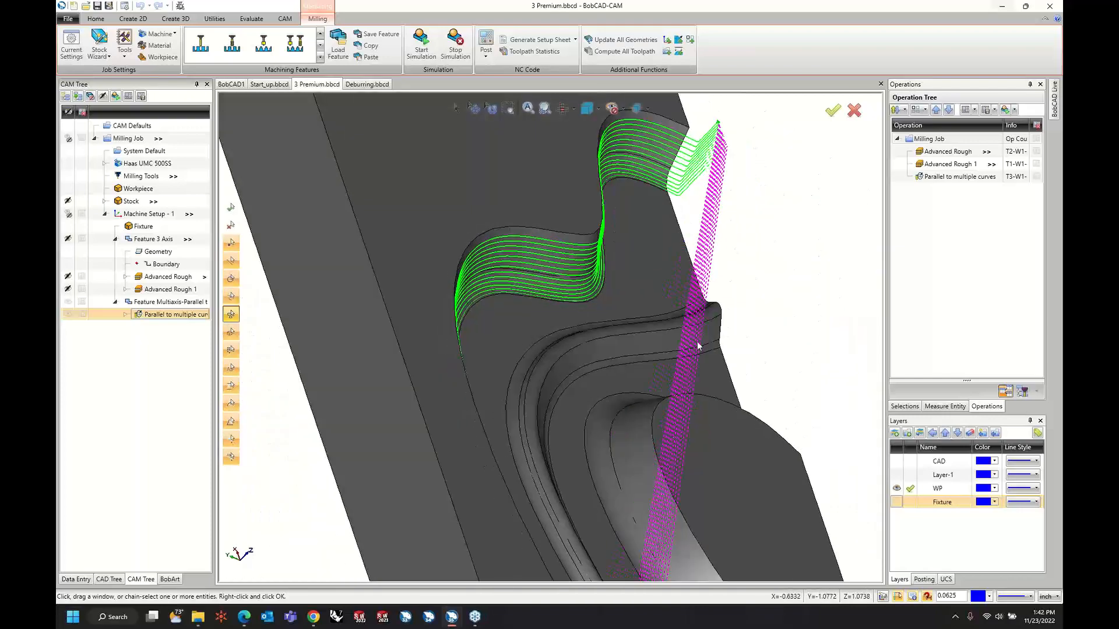
pyautogui.scroll(5, 670, 233)
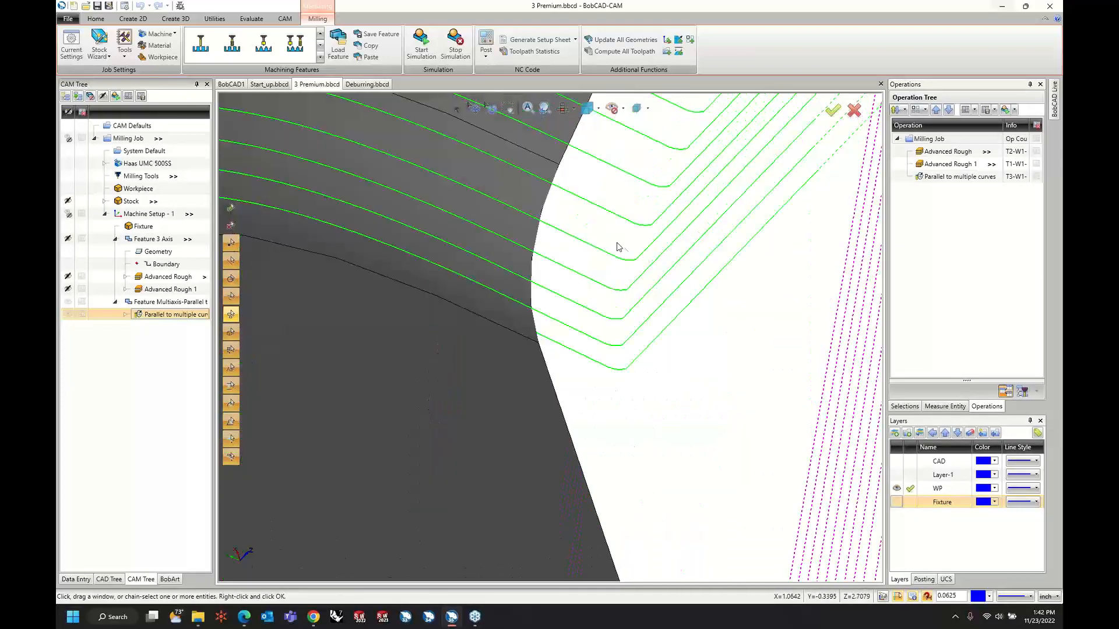
pyautogui.scroll(-3, 612, 254)
pyautogui.scroll(-5, 611, 255)
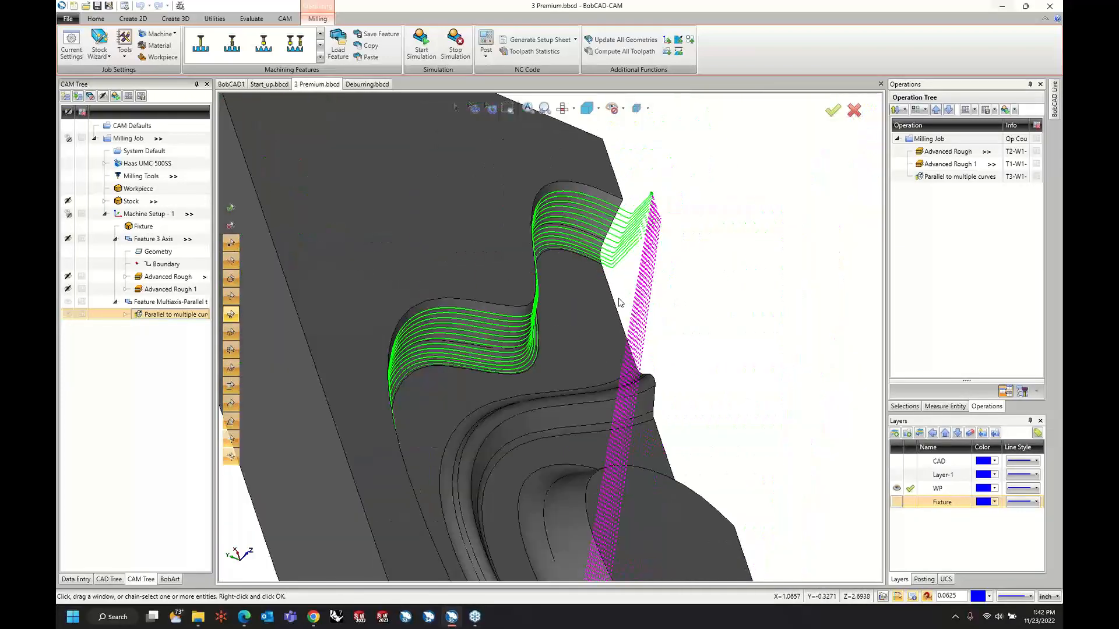
pyautogui.moveTo(621, 399); pyautogui.dragTo(513, 347, button='middle')
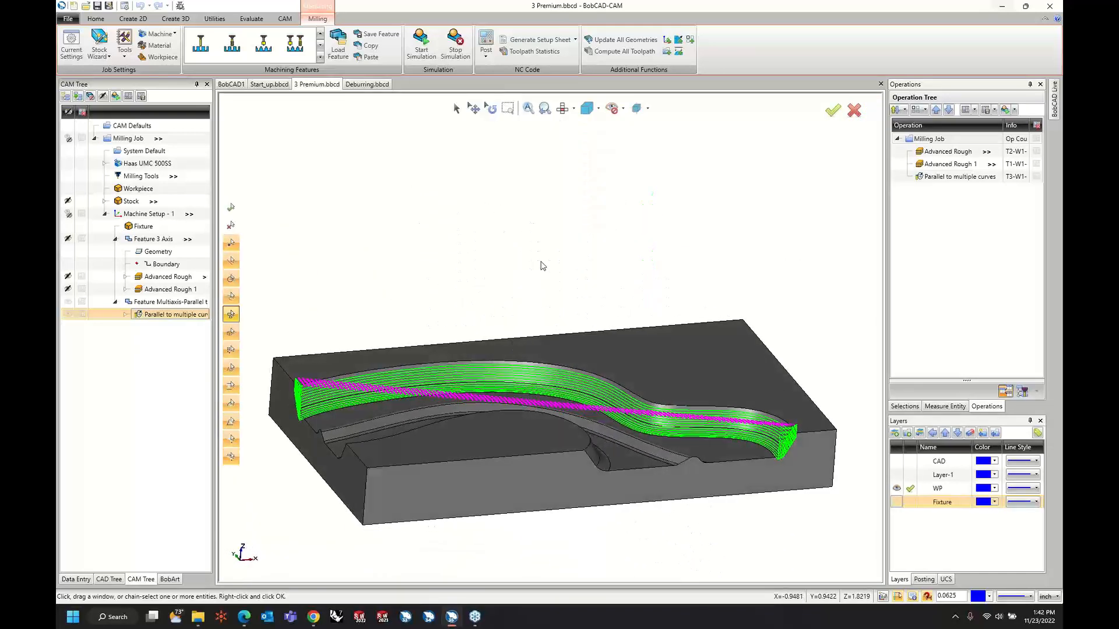
# Edit the Parallel to multiple curves operation's surface paths to use the Zigzag cutting method.
pyautogui.rightClick(174, 315)
pyautogui.click(186, 322)
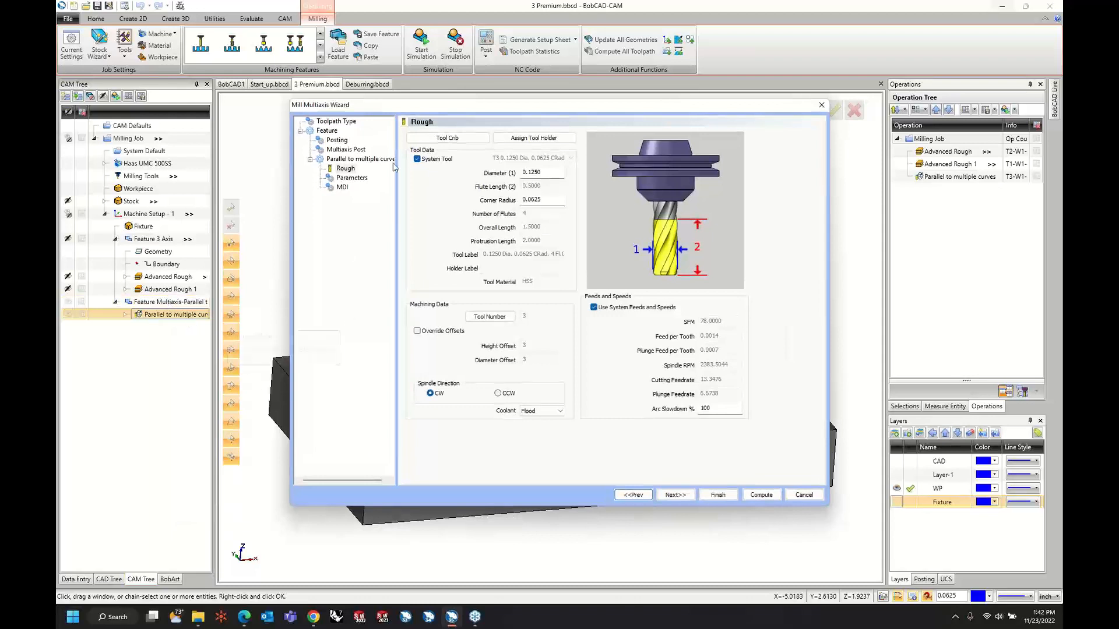
pyautogui.click(352, 178)
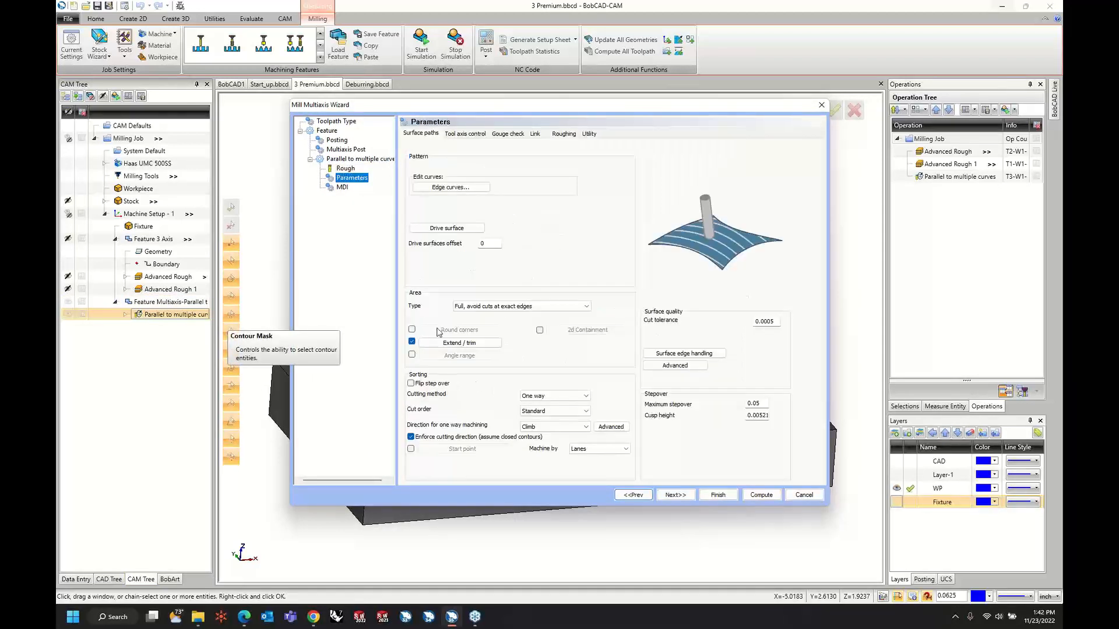
pyautogui.click(553, 396)
pyautogui.click(554, 406)
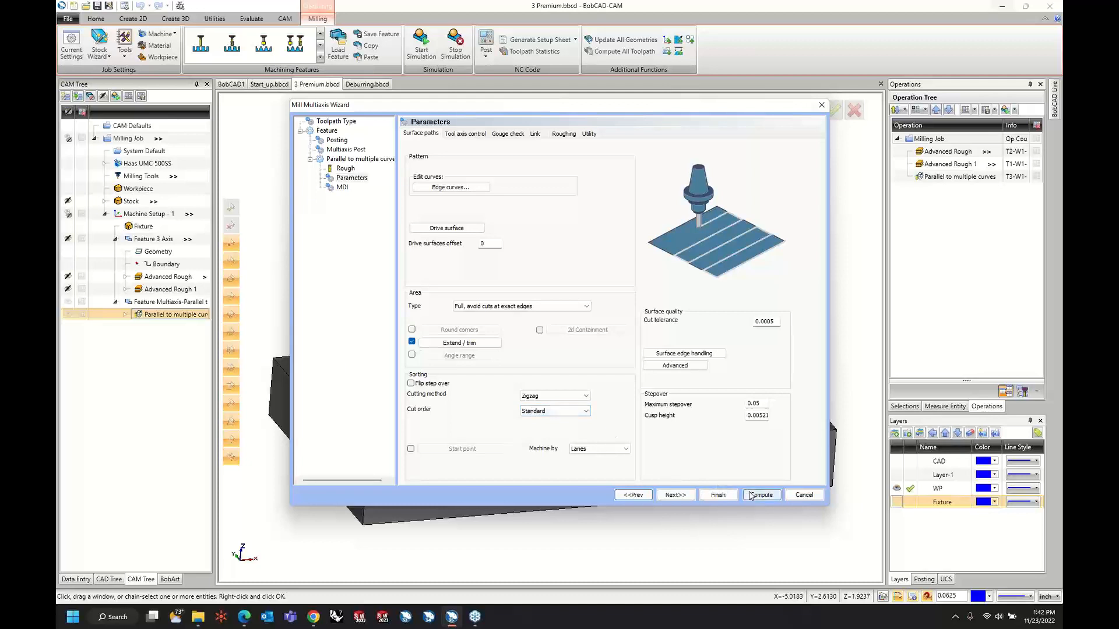
# Set the maximum stepover to 0.025 and recompute the Parallel to multiple curves toolpath.
pyautogui.click(756, 404)
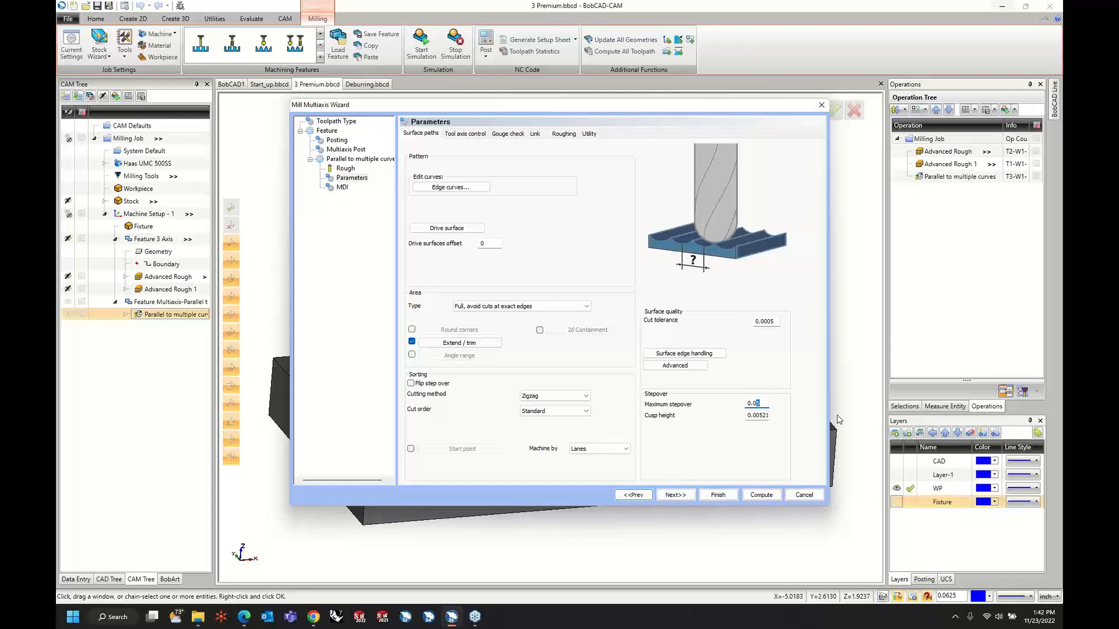
pyautogui.write('2')
pyautogui.press('Tab')
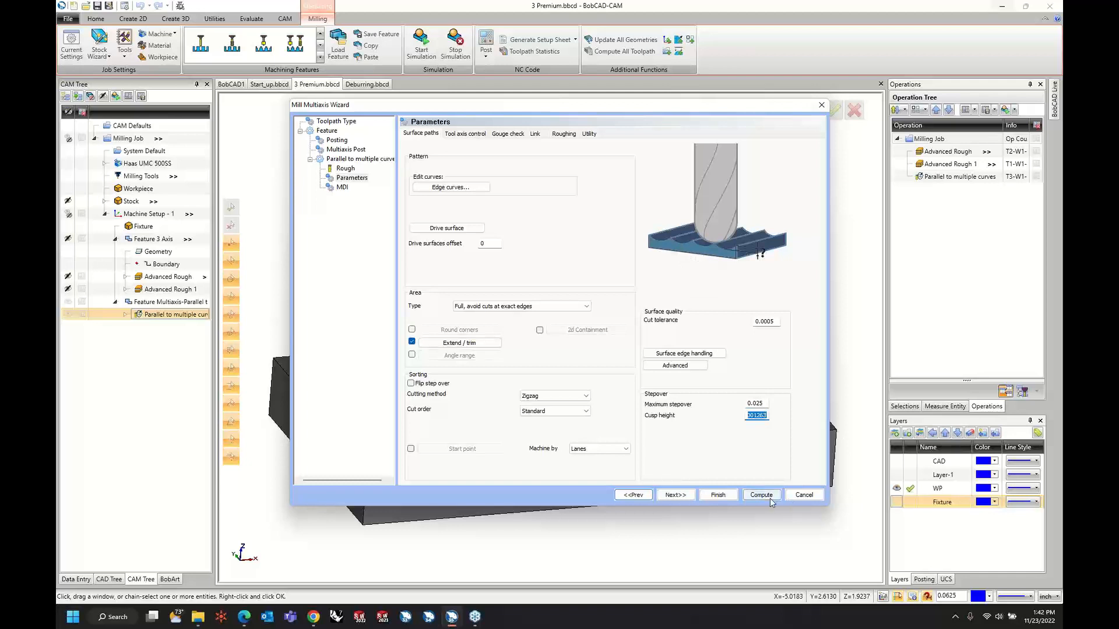
pyautogui.click(765, 497)
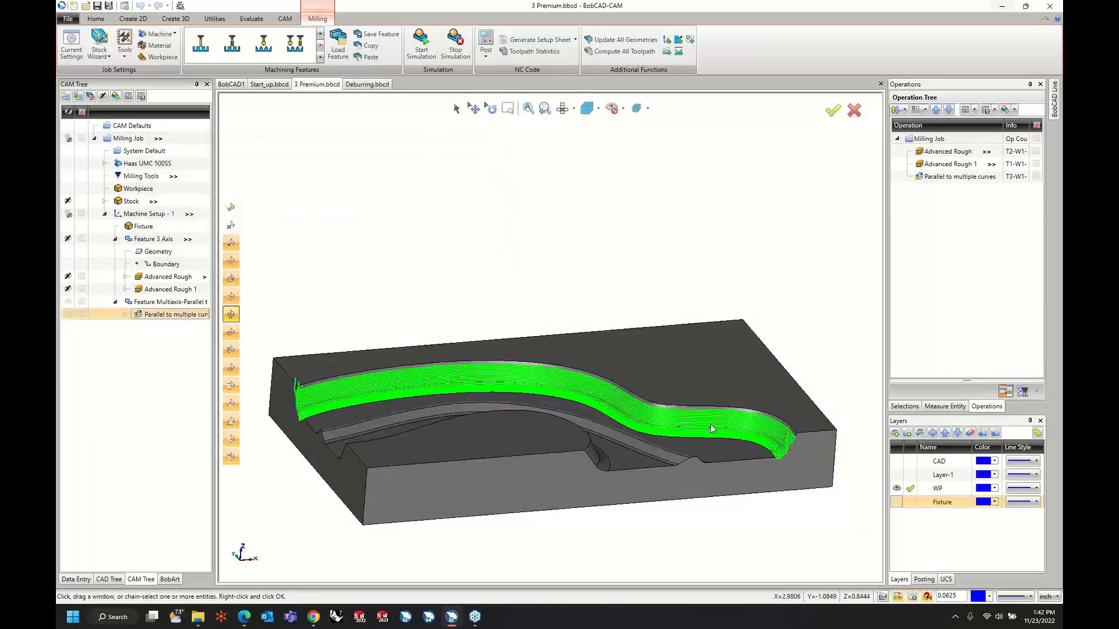
# Change the operation's large moves between slices to Direct and recompute the toolpath.
pyautogui.moveTo(432, 389); pyautogui.dragTo(390, 410, button='middle')
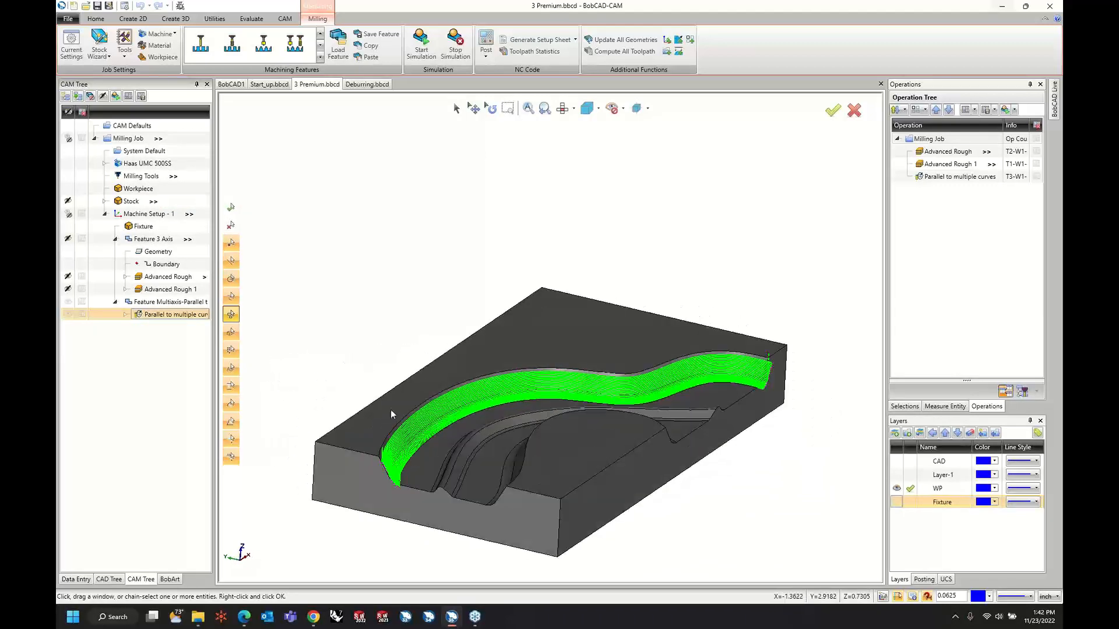
pyautogui.scroll(5, 387, 449)
pyautogui.scroll(5, 390, 467)
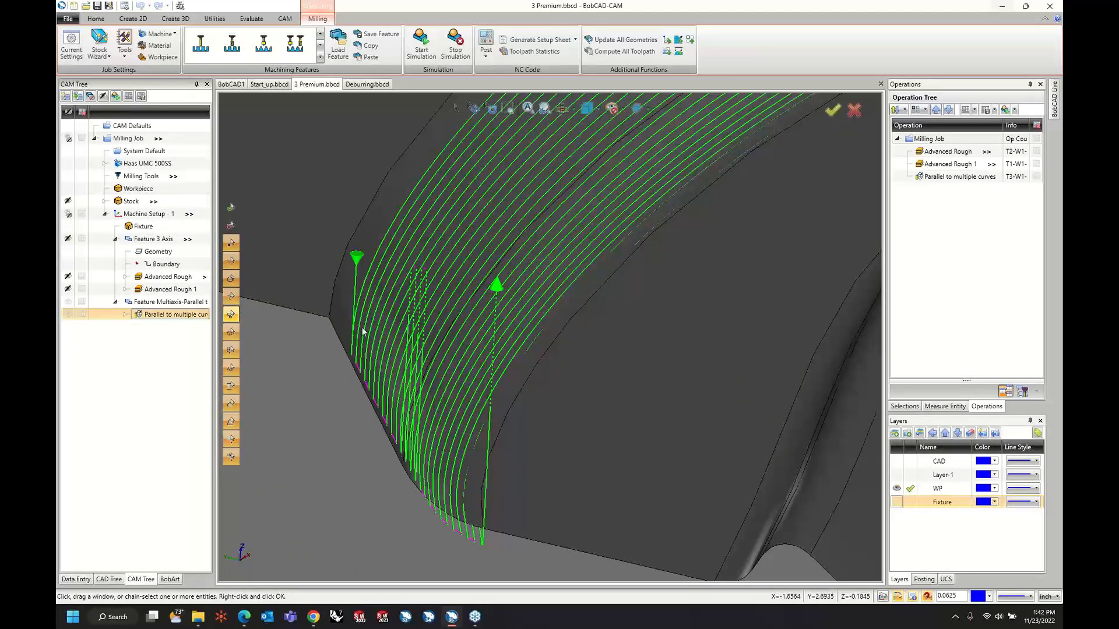
pyautogui.rightClick(158, 322)
pyautogui.click(168, 327)
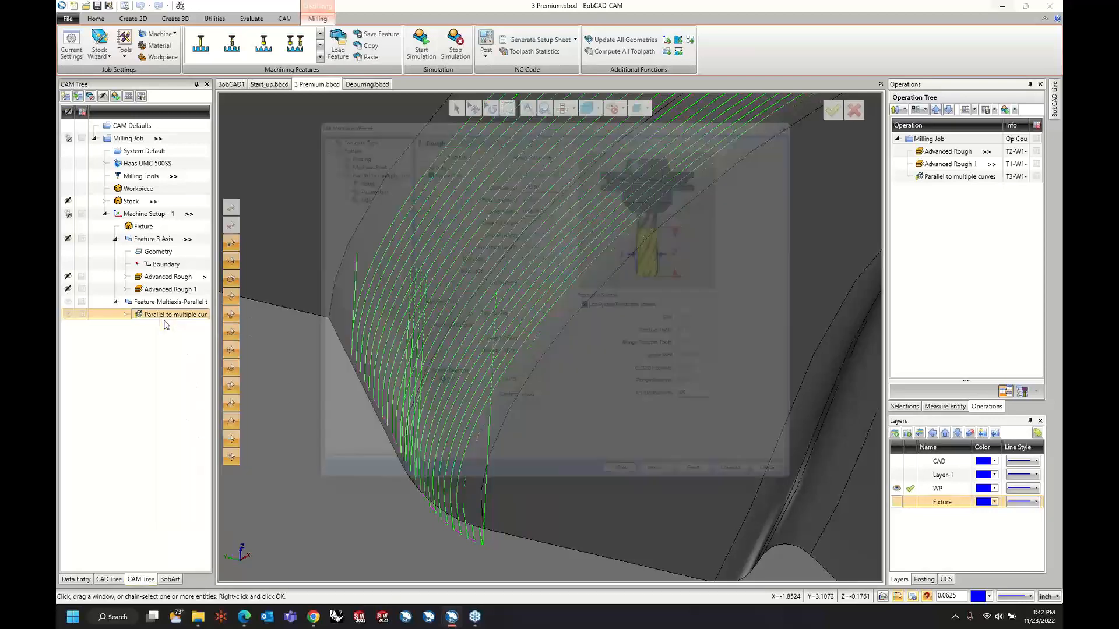
pyautogui.click(352, 178)
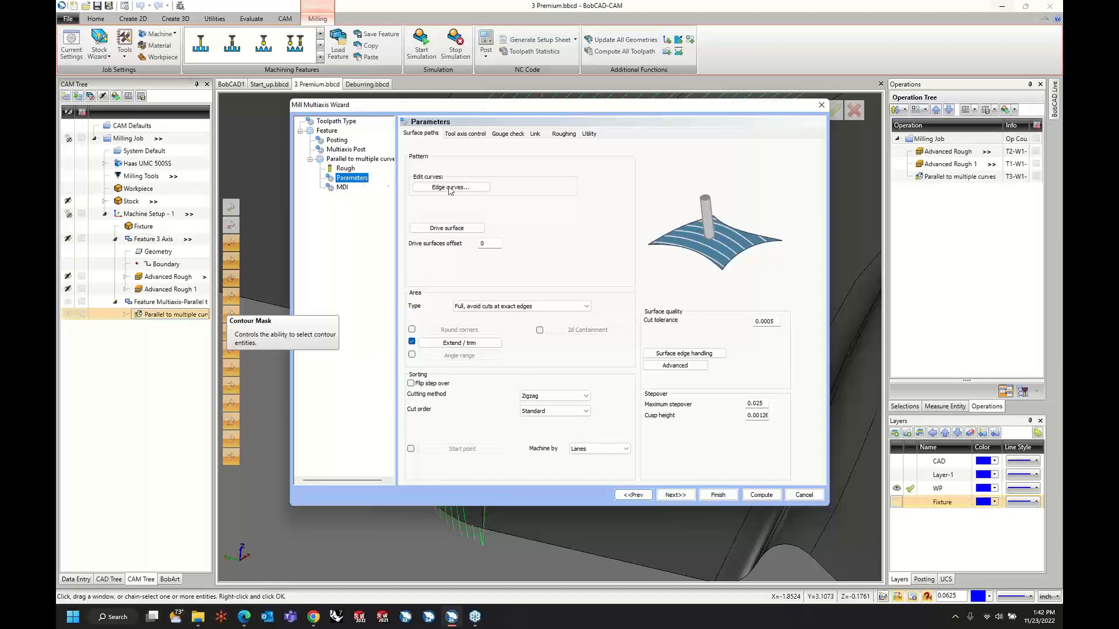
pyautogui.click(533, 136)
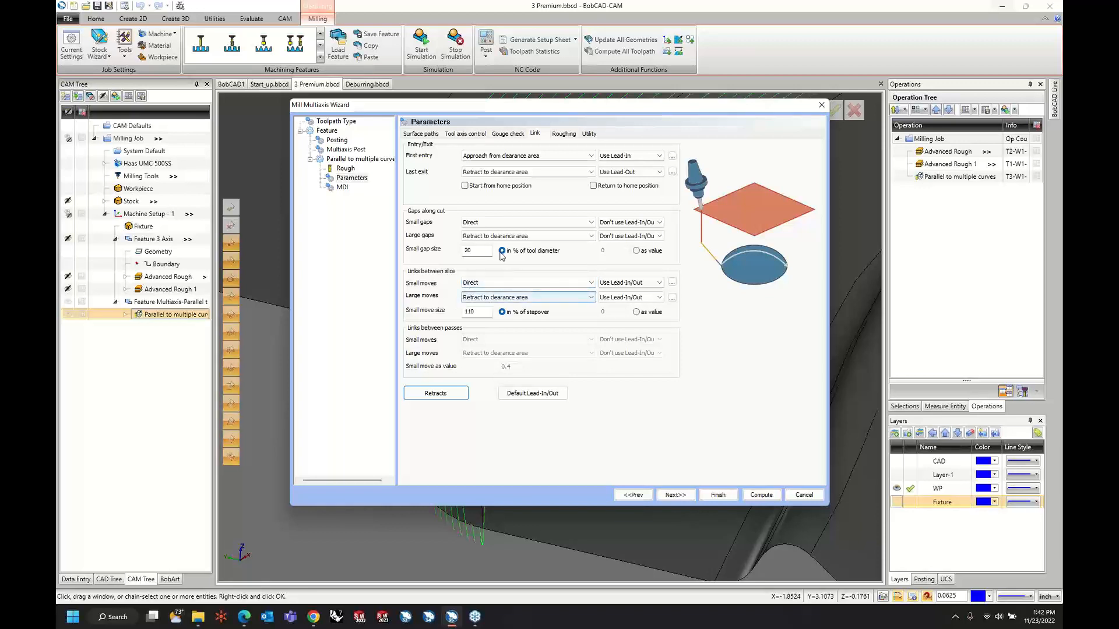
pyautogui.click(496, 299)
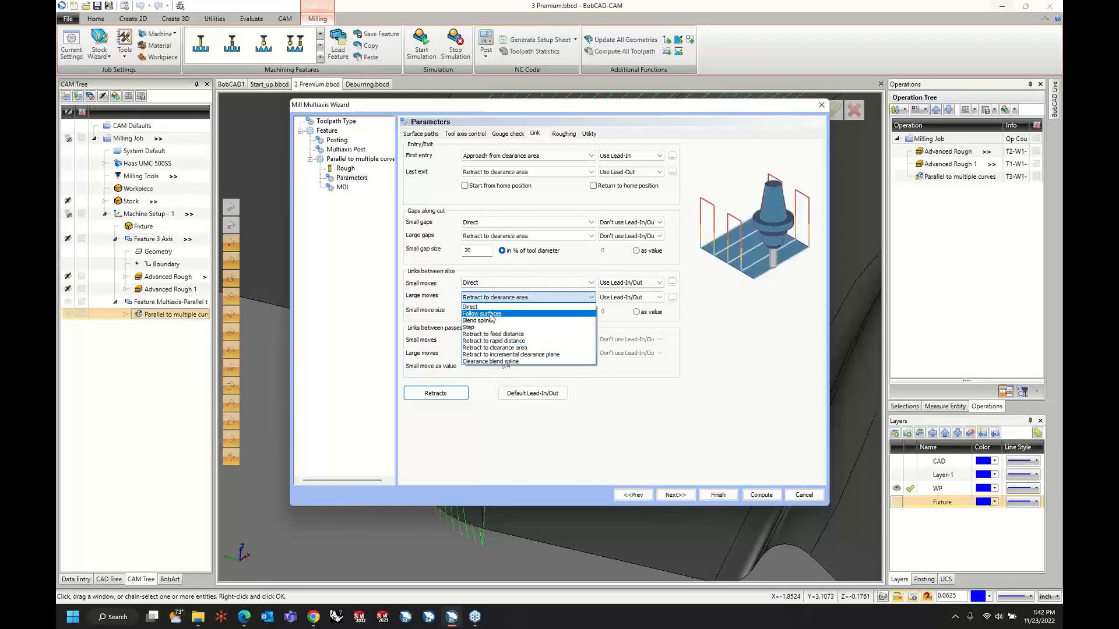
pyautogui.click(488, 304)
pyautogui.click(756, 496)
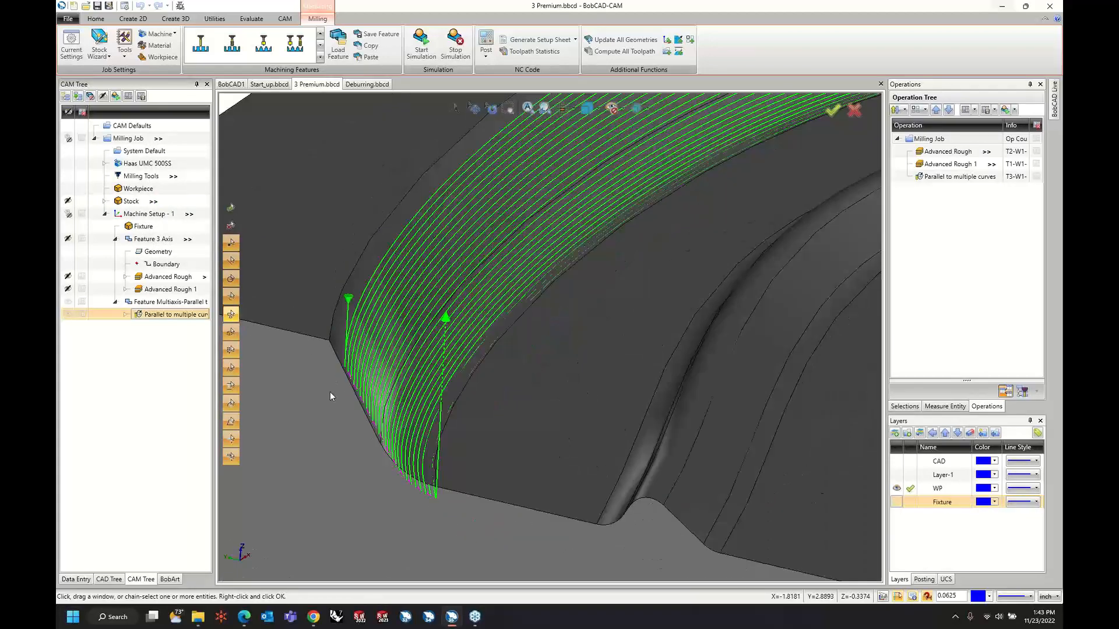
# Examine the direct links and lead-in/out arcs between the zigzag passes at both ends of the channel wall.
pyautogui.scroll(-5, 330, 392)
pyautogui.scroll(5, 662, 299)
pyautogui.scroll(3, 663, 299)
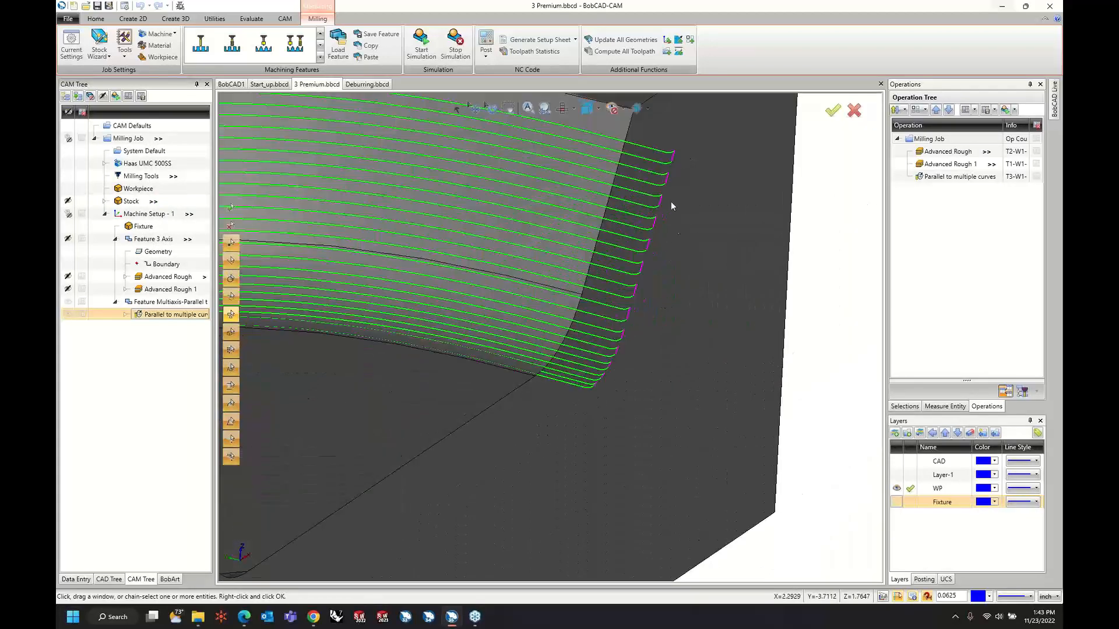
pyautogui.moveTo(689, 365); pyautogui.dragTo(521, 257, button='middle')
pyautogui.scroll(6, 520, 253)
pyautogui.scroll(-4, 520, 254)
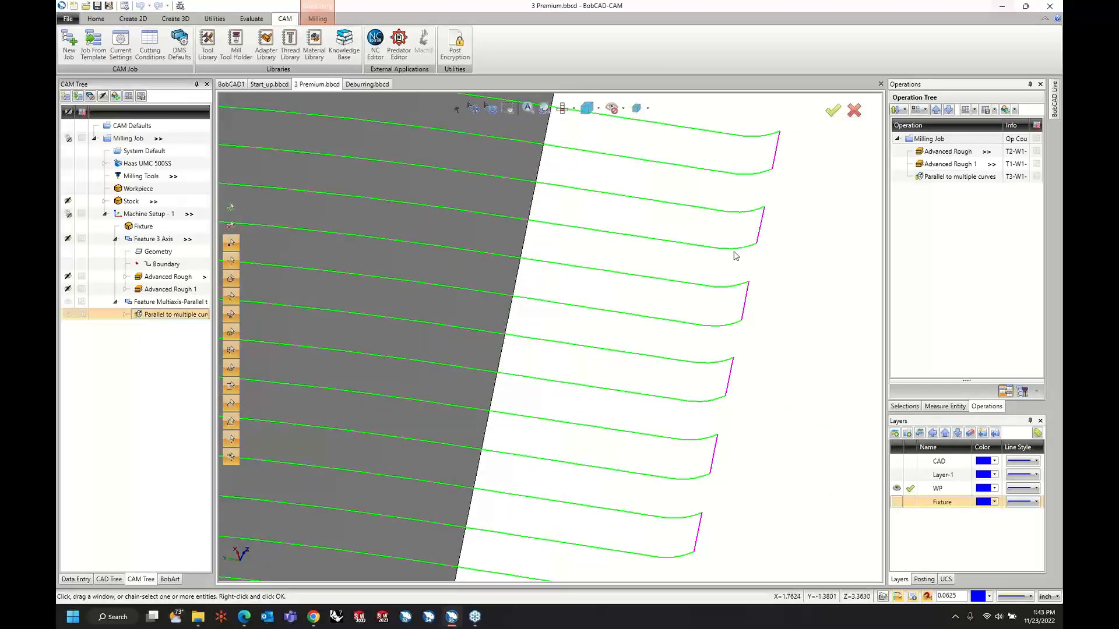
pyautogui.scroll(-6, 736, 255)
pyautogui.moveTo(675, 283); pyautogui.dragTo(508, 278, button='middle')
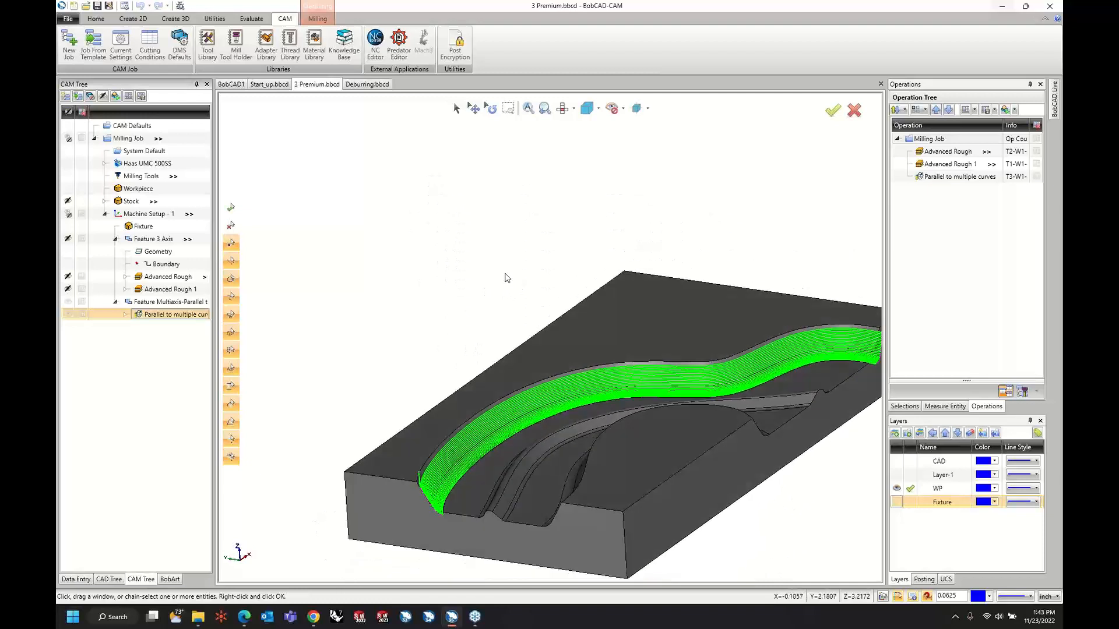
# Start the simulation of the milling job.
pyautogui.click(317, 19)
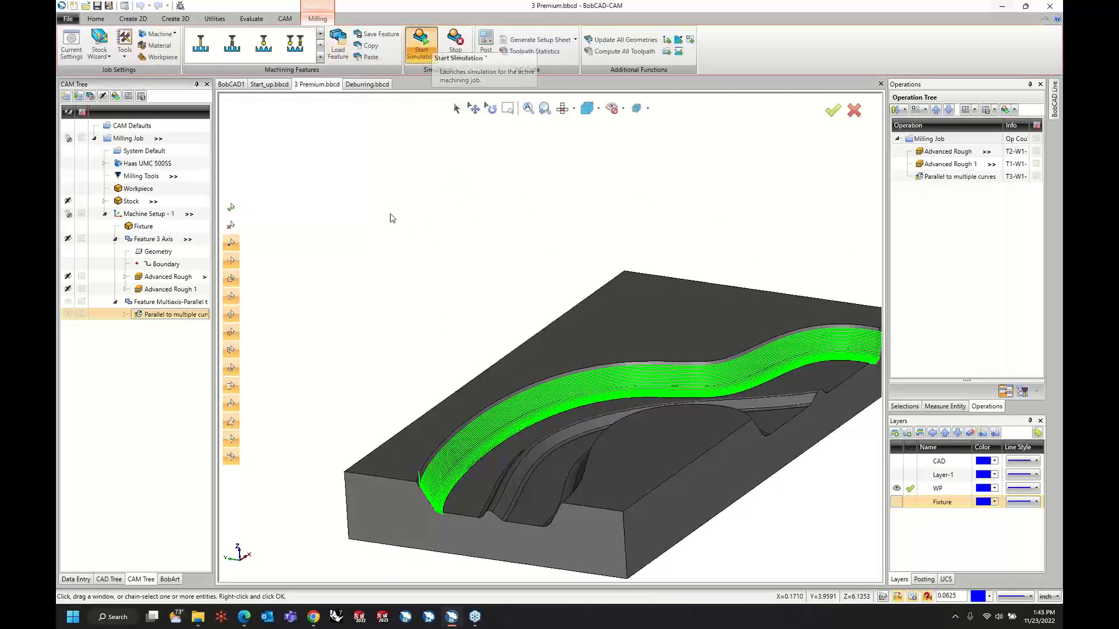
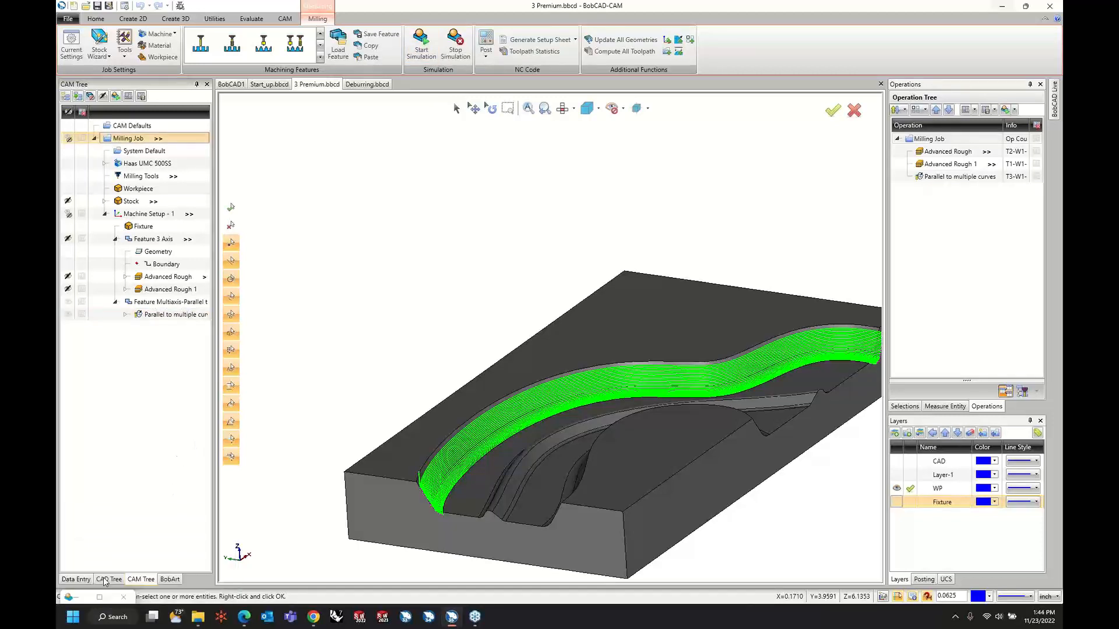
# Advance the simulation to the Parallel to multiple curves operation and run that operation at a slightly reduced speed.
pyautogui.click(101, 597)
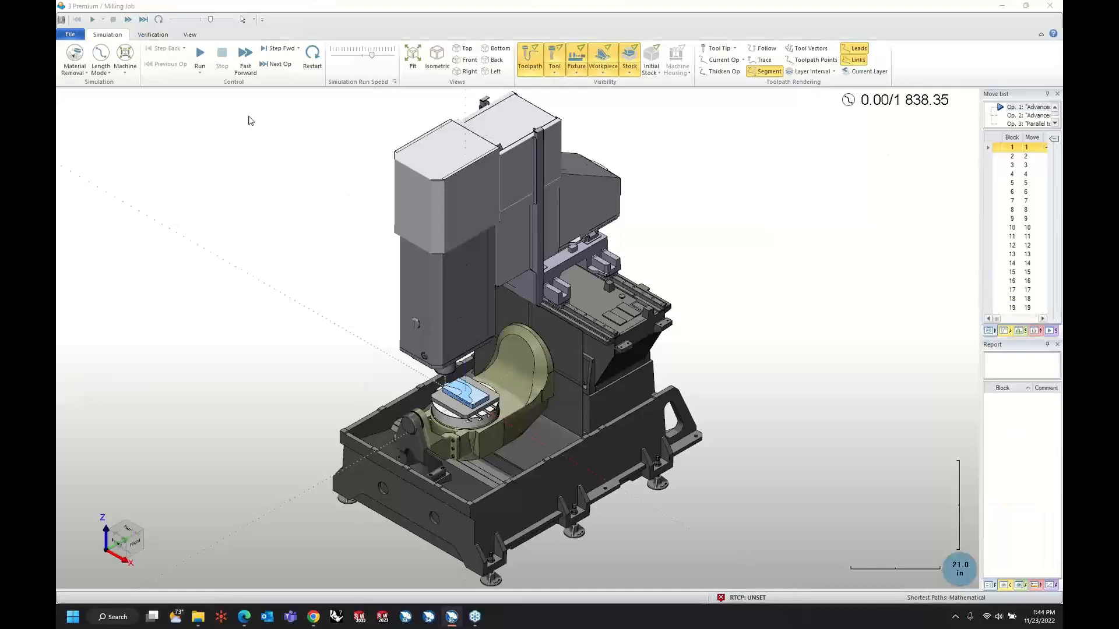
pyautogui.moveTo(984, 221); pyautogui.dragTo(930, 224)
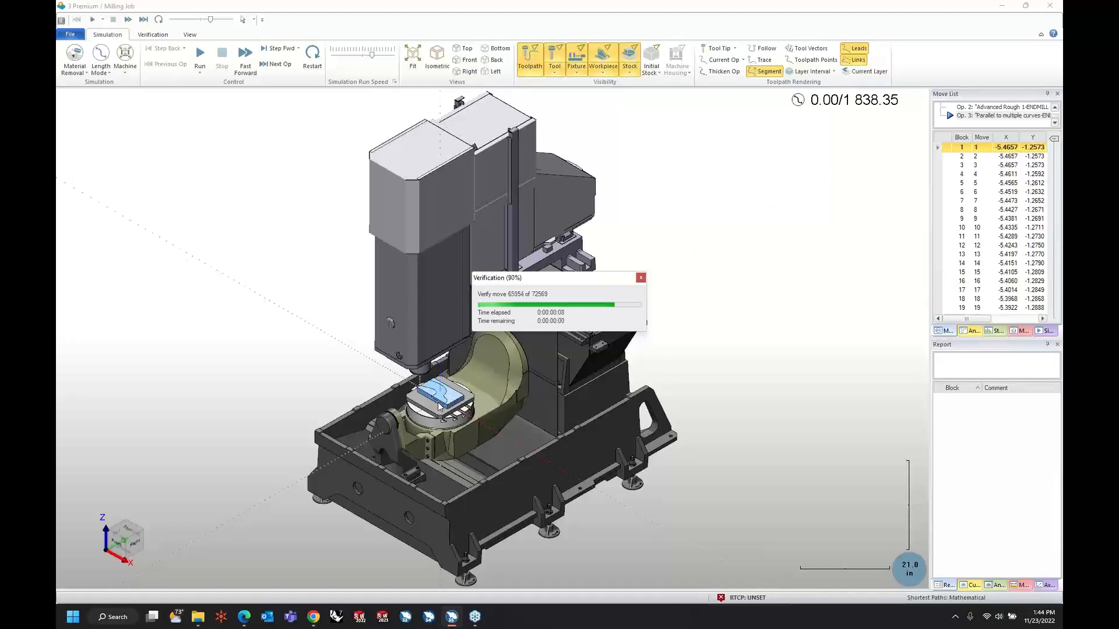
pyautogui.scroll(2, 438, 406)
pyautogui.scroll(10, 438, 402)
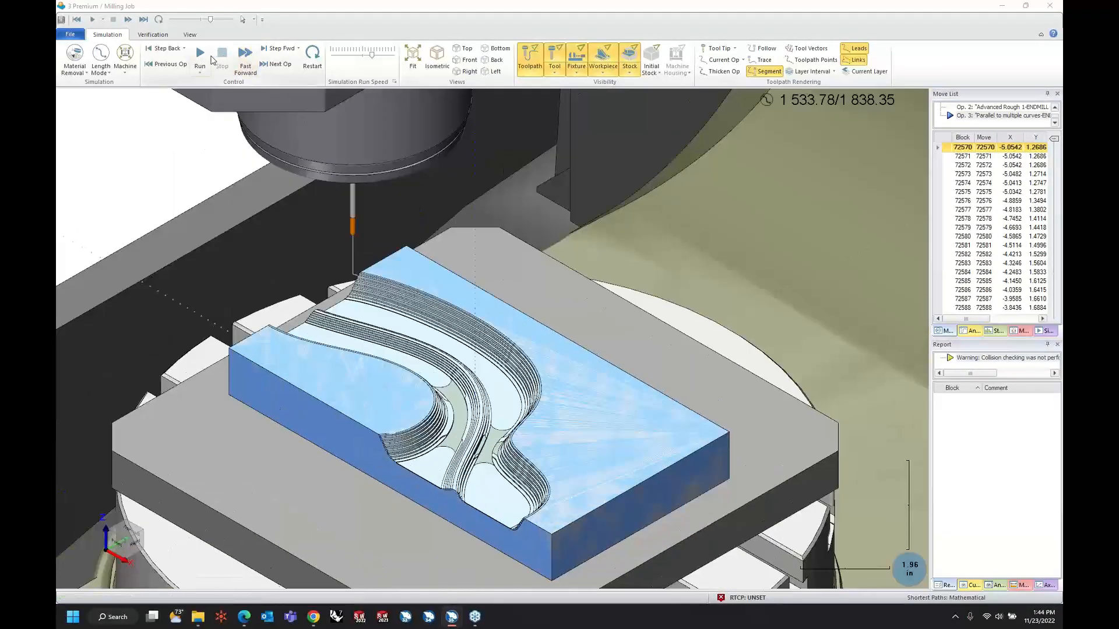
pyautogui.moveTo(372, 56); pyautogui.dragTo(366, 55)
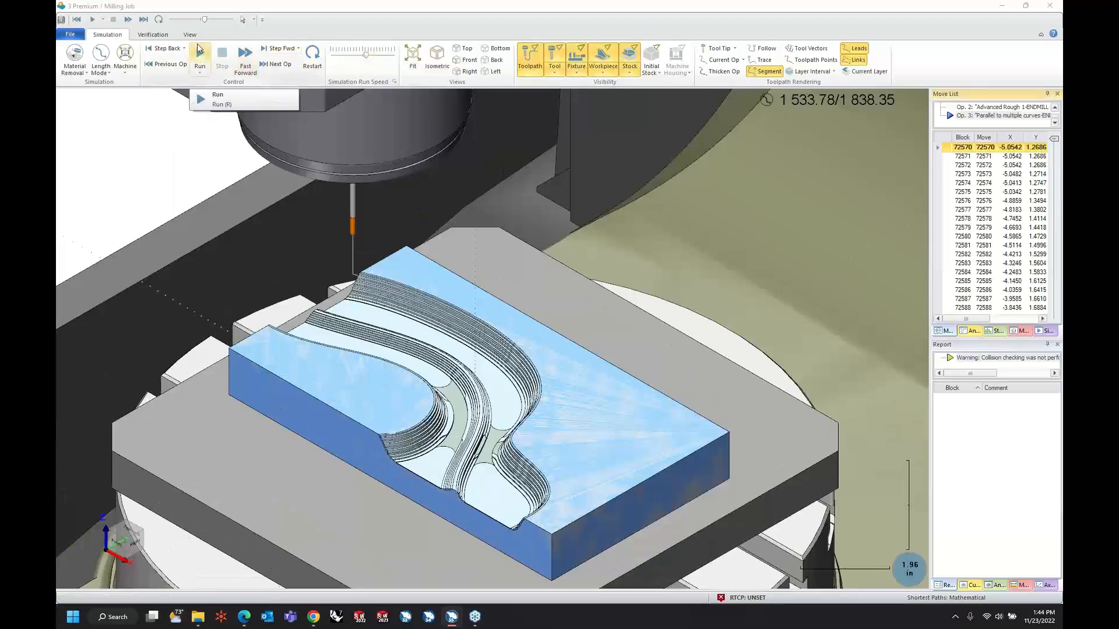
pyautogui.click(199, 55)
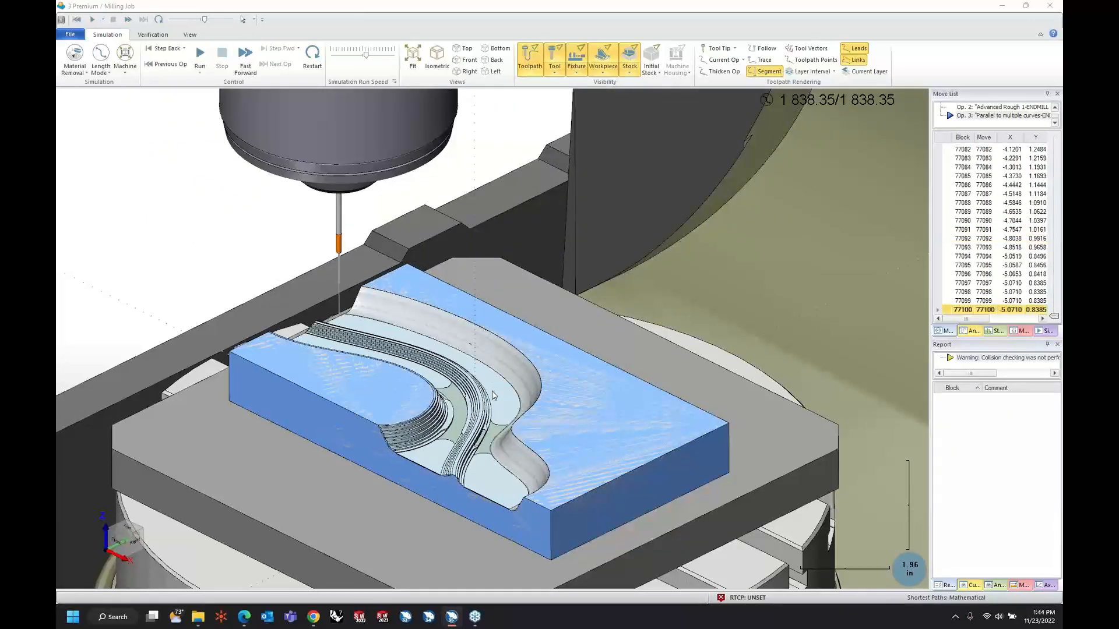
# Examine the simulated finish of the channel wall up close from several angles and leave the simulation.
pyautogui.scroll(5, 506, 455)
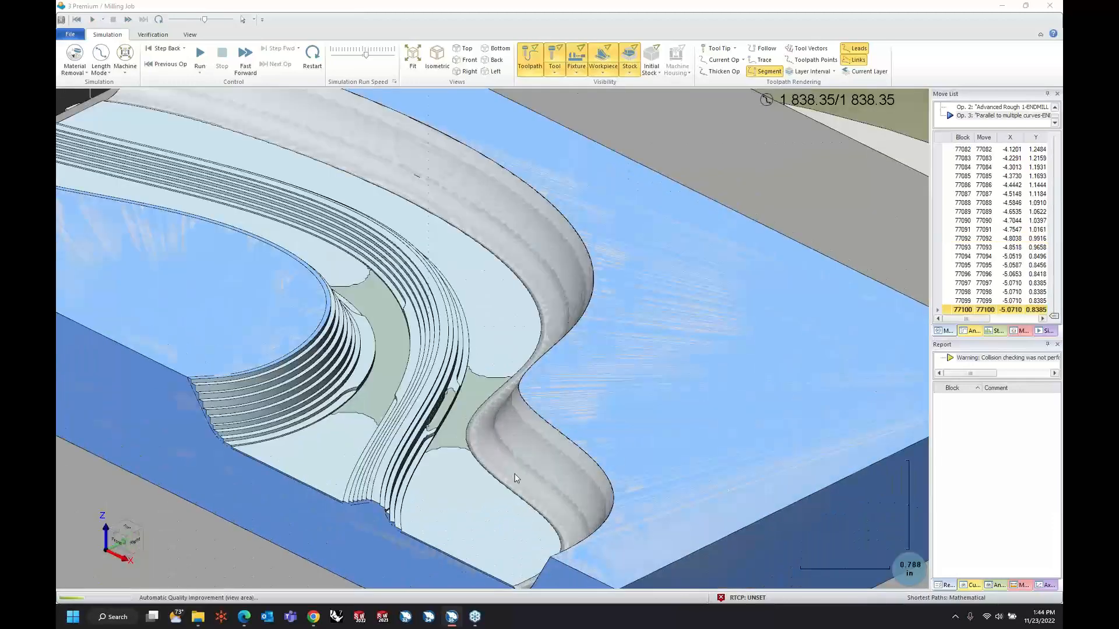
pyautogui.scroll(-3, 514, 469)
pyautogui.scroll(4, 528, 475)
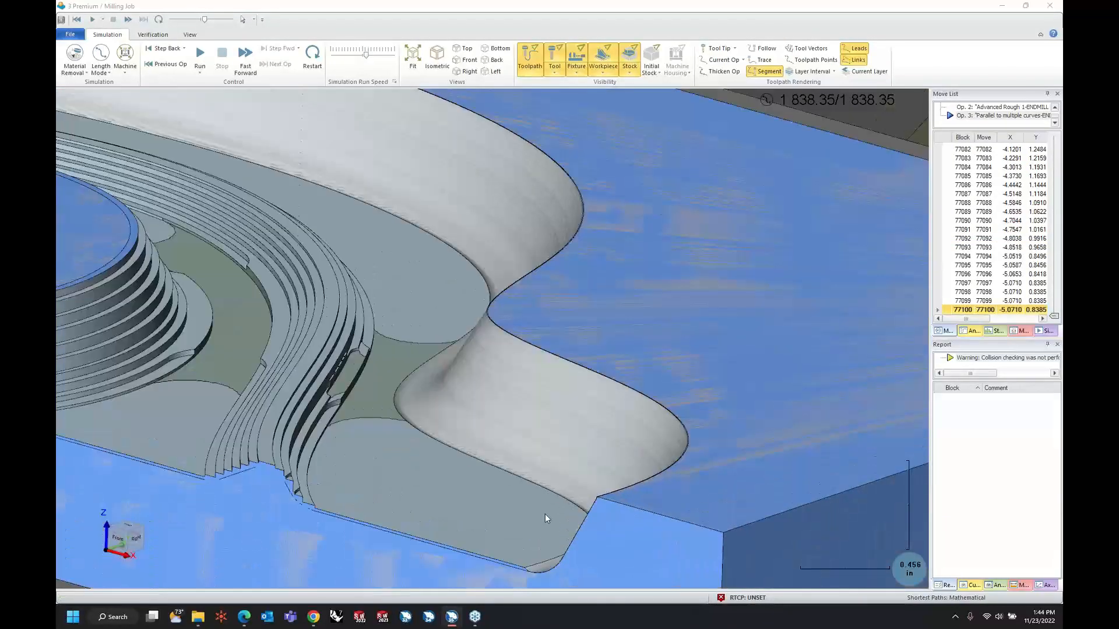
pyautogui.moveTo(545, 514); pyautogui.dragTo(548, 508, button='middle')
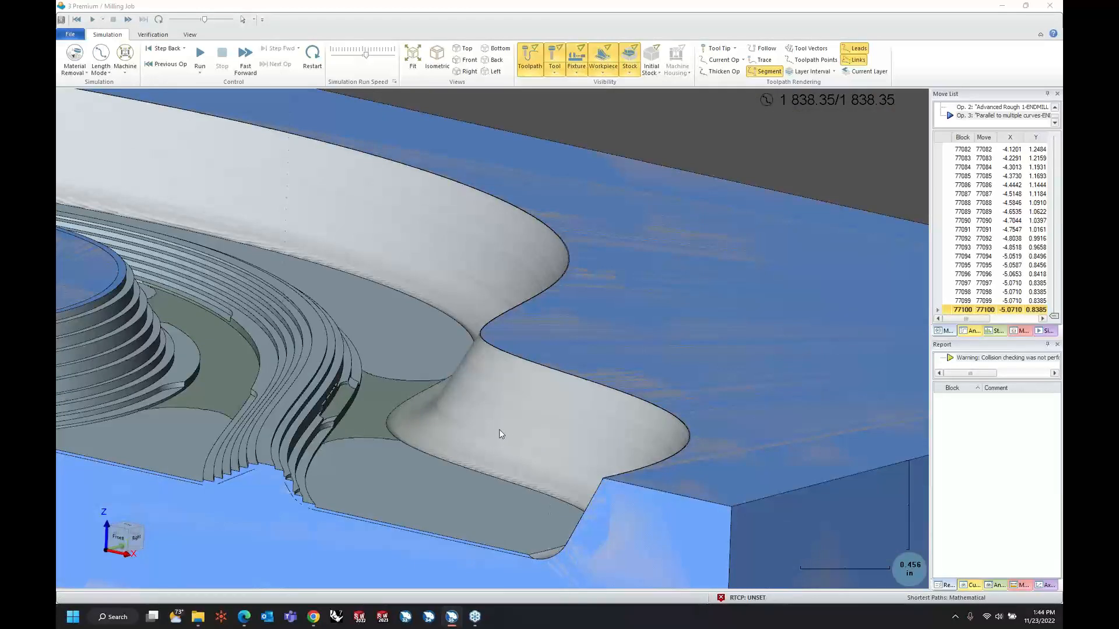
pyautogui.moveTo(500, 438); pyautogui.dragTo(518, 424, button='middle')
pyautogui.scroll(3, 541, 375)
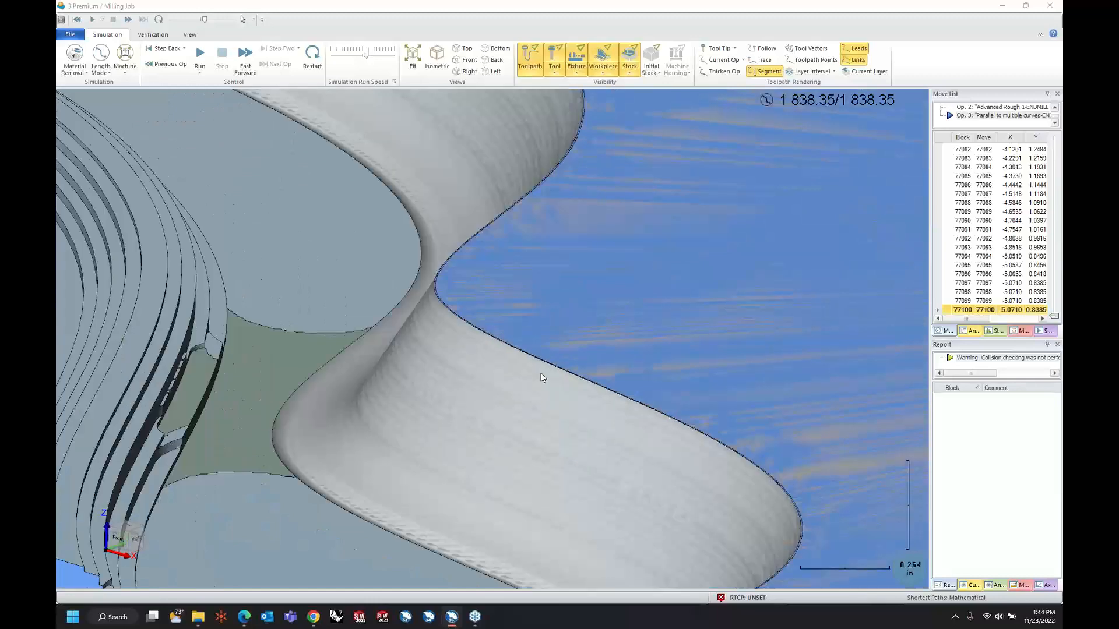
pyautogui.scroll(-9, 541, 375)
pyautogui.moveTo(495, 356); pyautogui.dragTo(484, 358, button='middle')
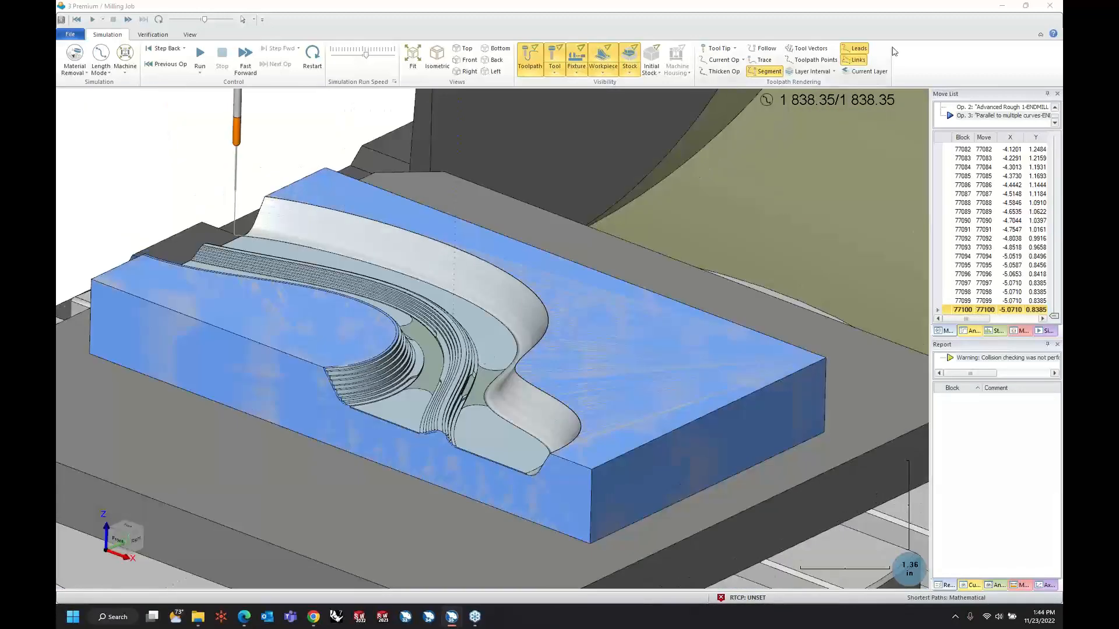
pyautogui.click(1012, 7)
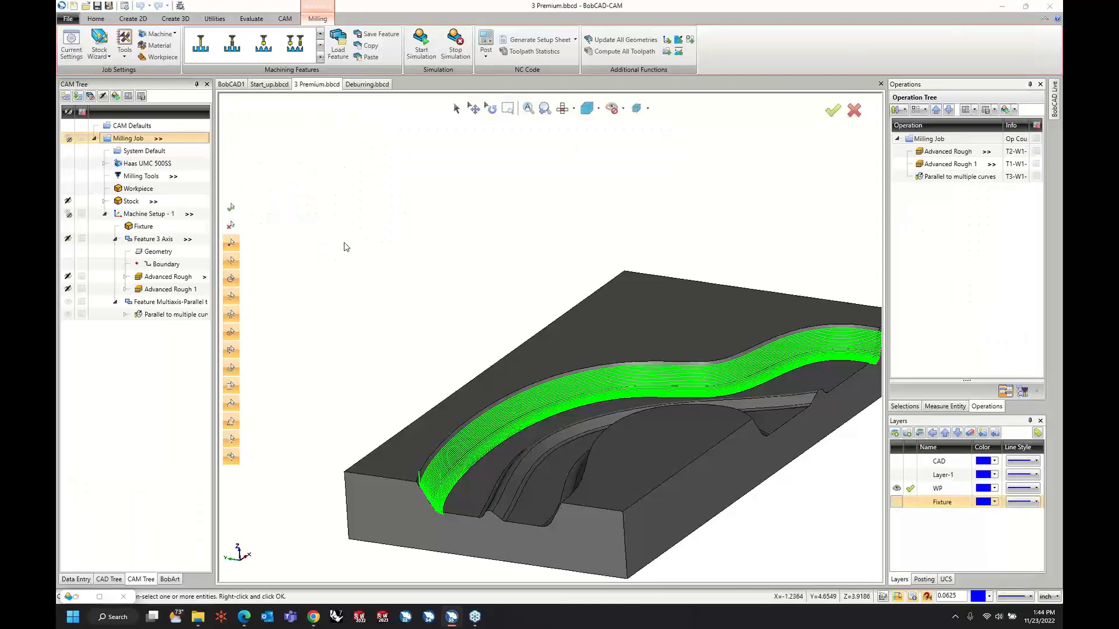
# Duplicate the Multiaxis-Parallel to multiple curves feature within Machine Setup - 1, without its geometry.
pyautogui.rightClick(161, 306)
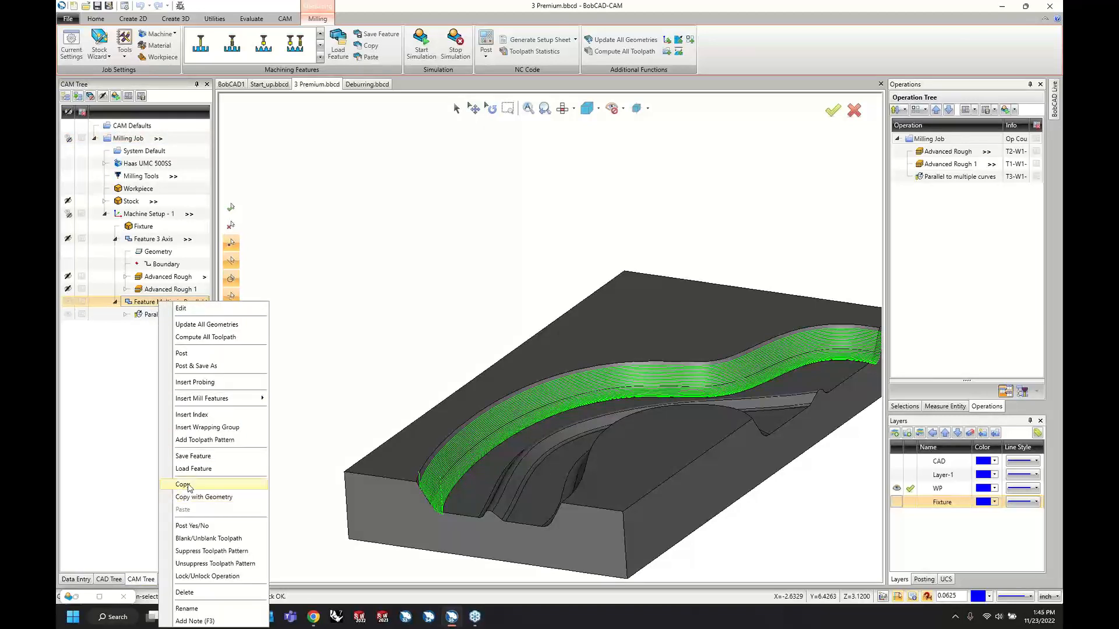
pyautogui.click(187, 485)
pyautogui.rightClick(156, 306)
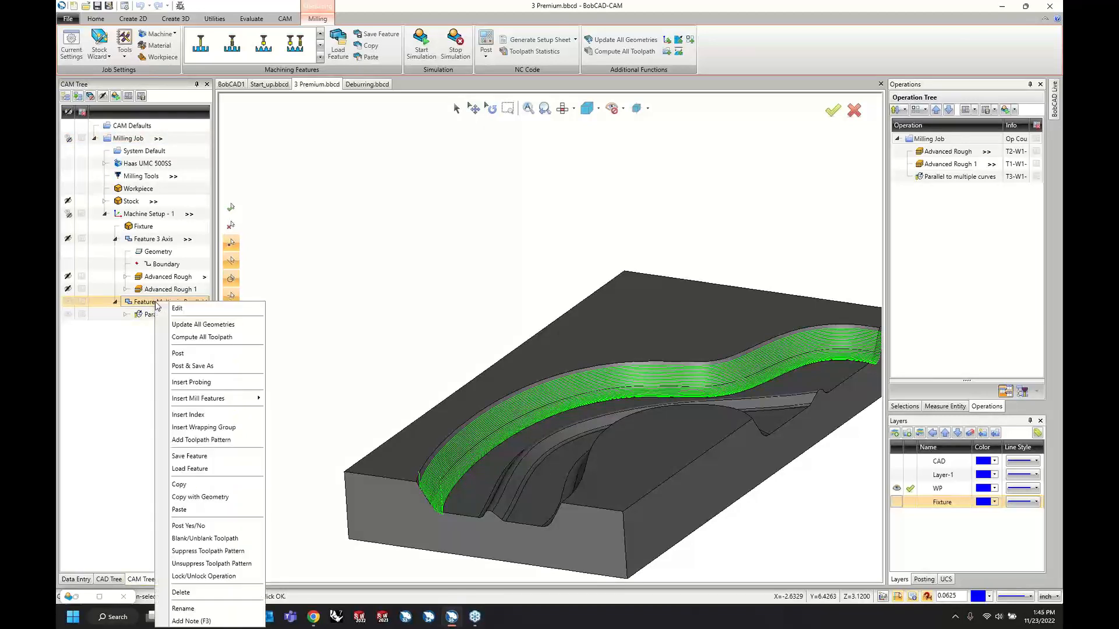
pyautogui.click(178, 510)
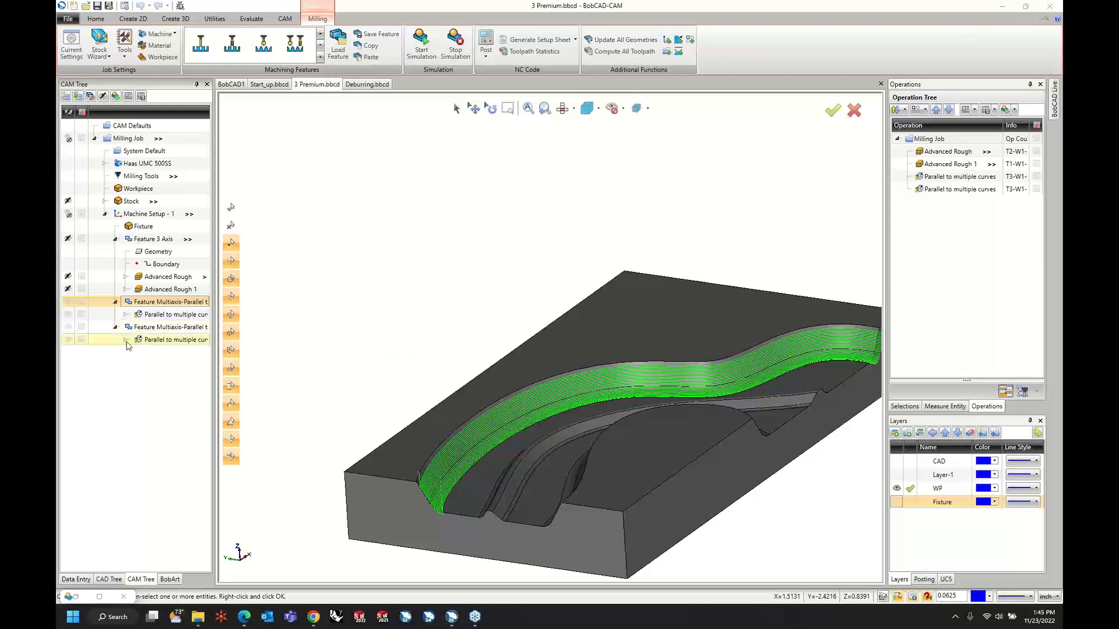
# Assign the lower edge of the opposite channel wall as the edge curve of the copied Parallel to multiple curves operation.
pyautogui.click(126, 340)
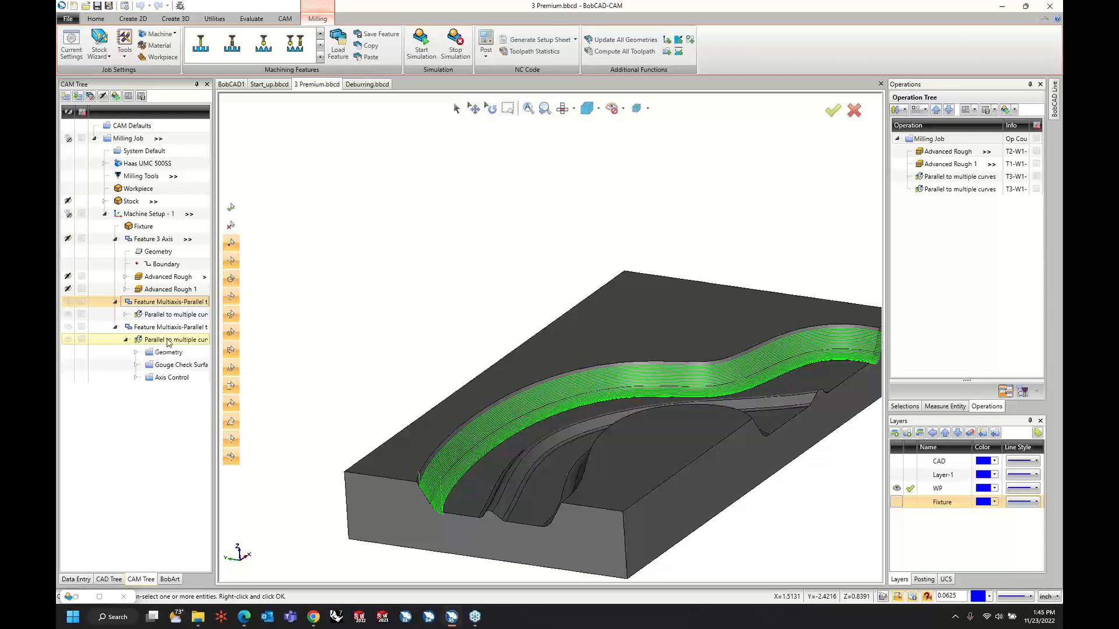
pyautogui.click(164, 354)
pyautogui.click(158, 366)
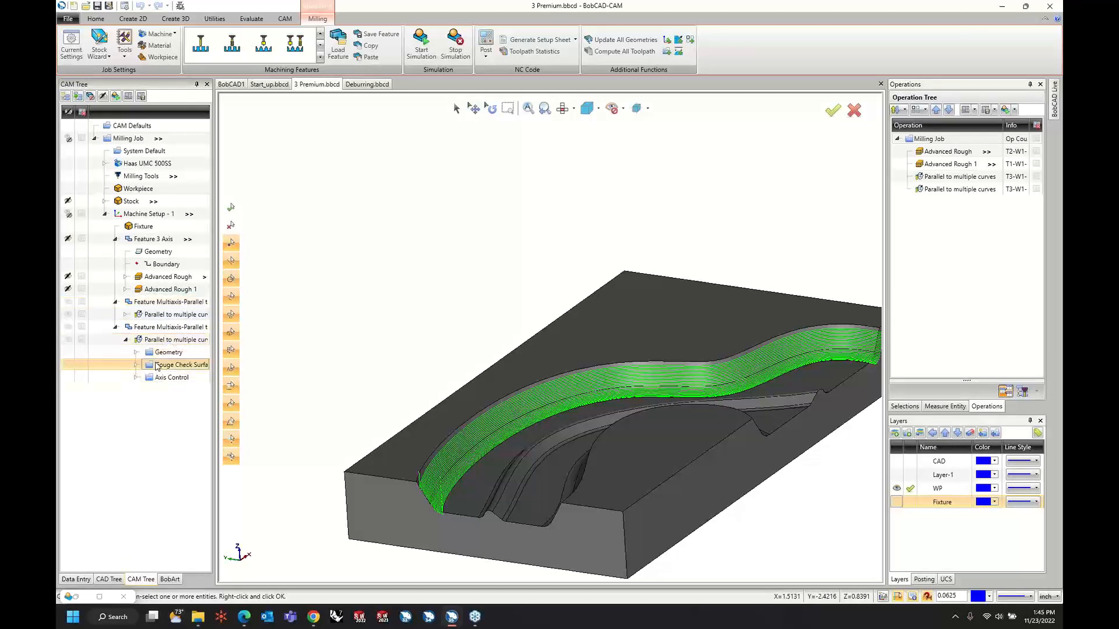
pyautogui.click(154, 379)
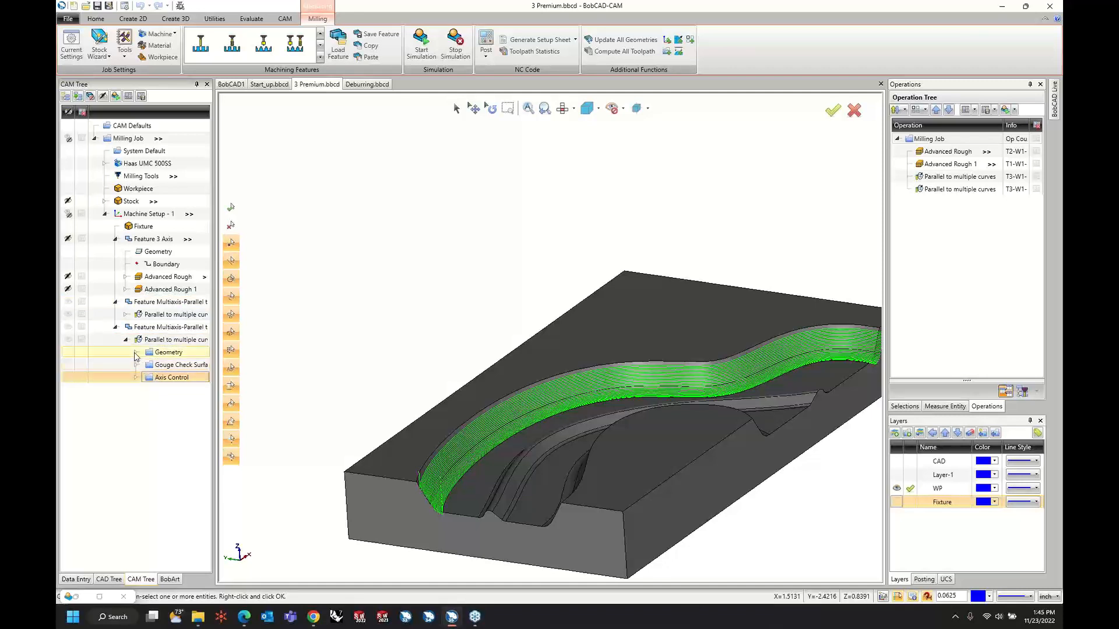
pyautogui.click(136, 353)
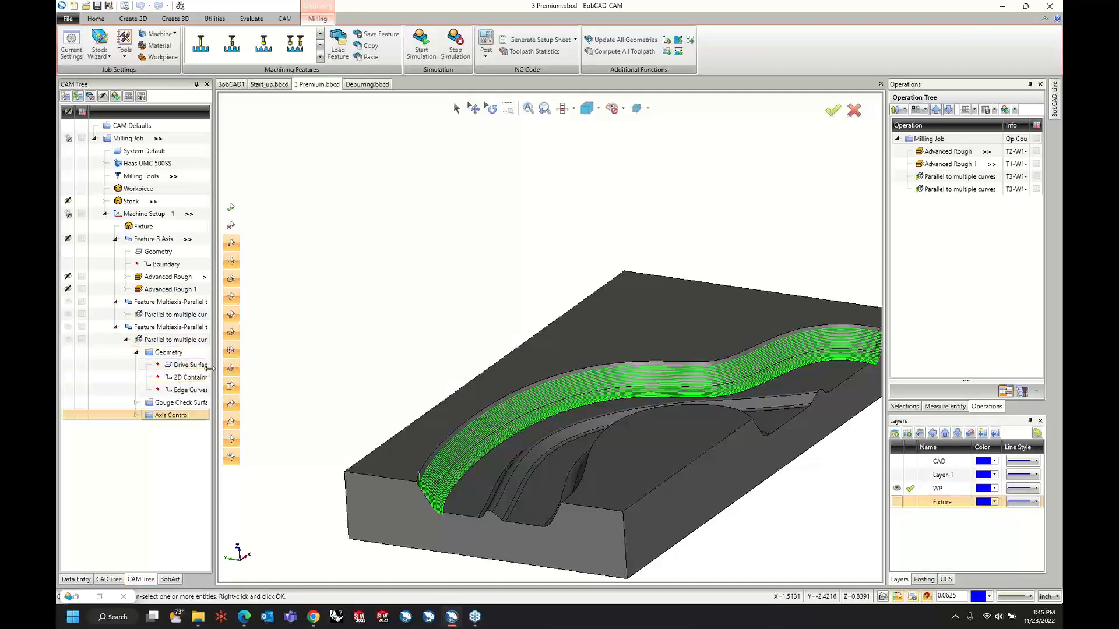
pyautogui.moveTo(267, 377); pyautogui.dragTo(276, 380)
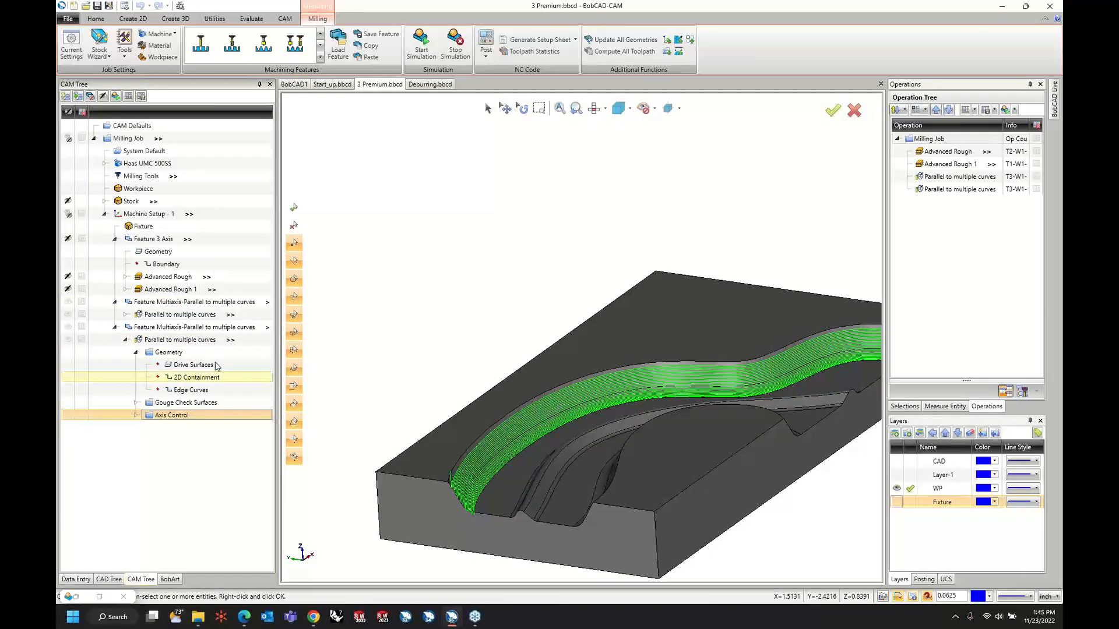
pyautogui.rightClick(195, 394)
pyautogui.click(201, 396)
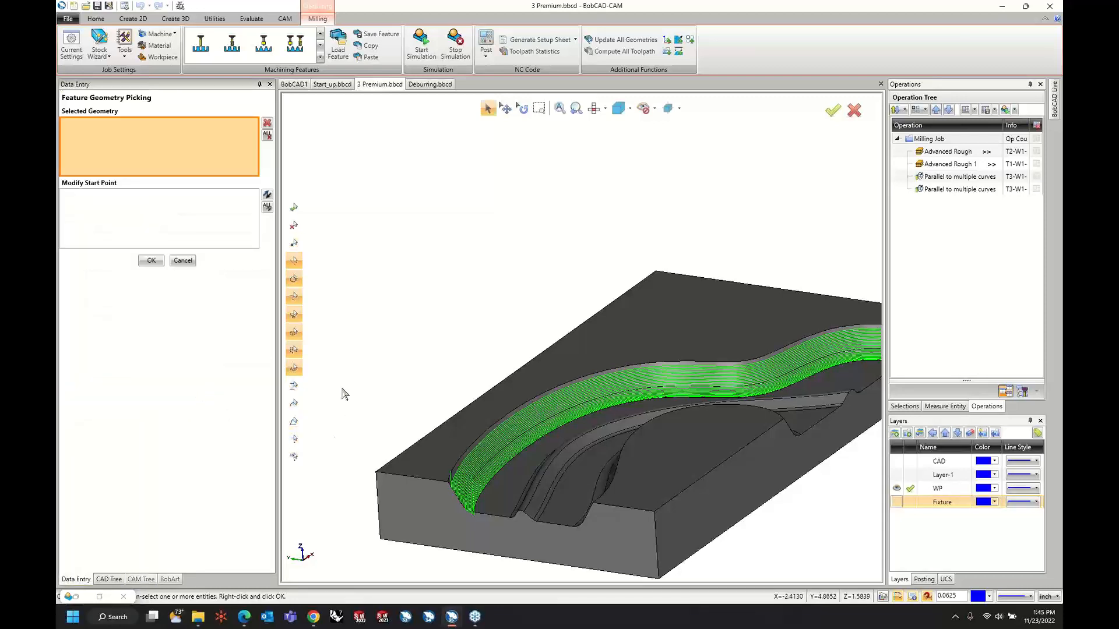
pyautogui.moveTo(388, 361); pyautogui.dragTo(605, 425, button='middle')
pyautogui.click(603, 433)
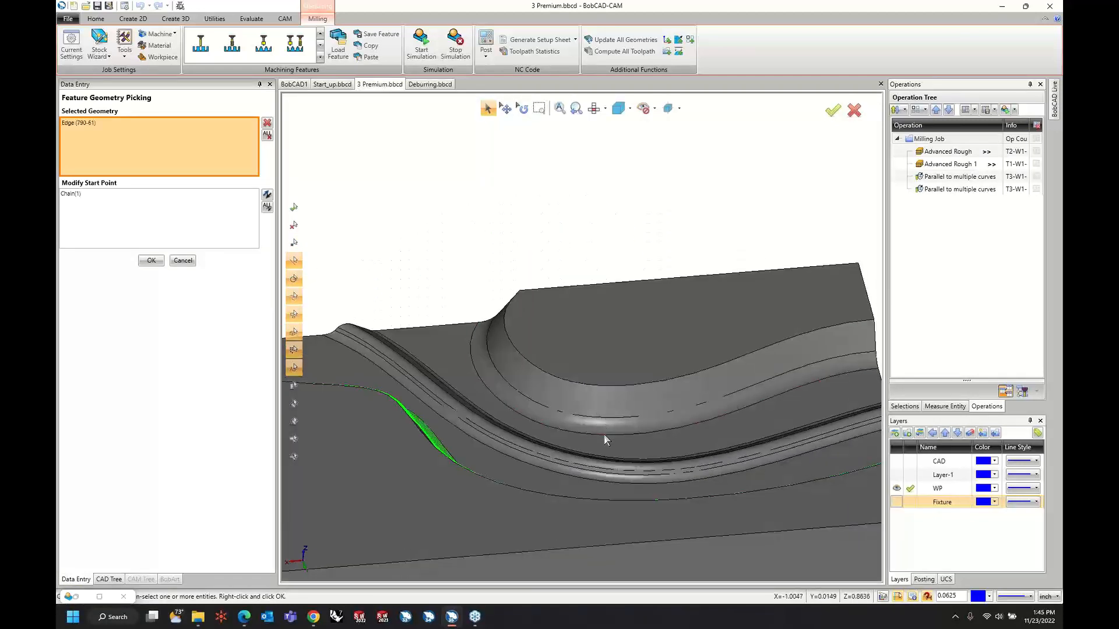
pyautogui.rightClick(500, 235)
pyautogui.click(499, 236)
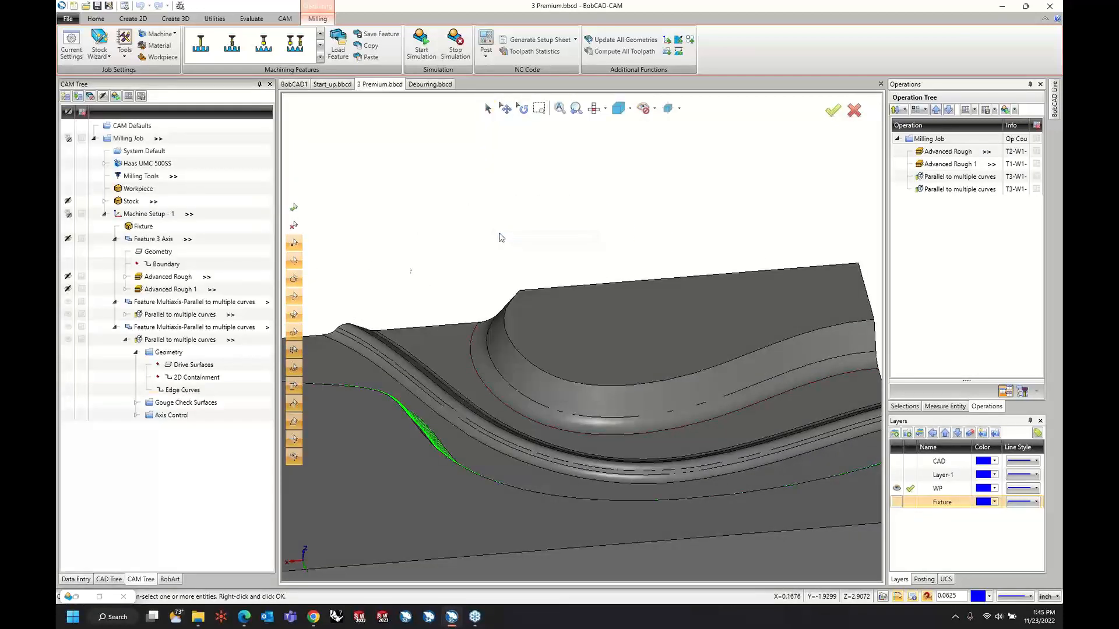
# Assign the two faces of the opposite channel wall as the copied operation's drive surfaces.
pyautogui.rightClick(197, 369)
pyautogui.click(215, 373)
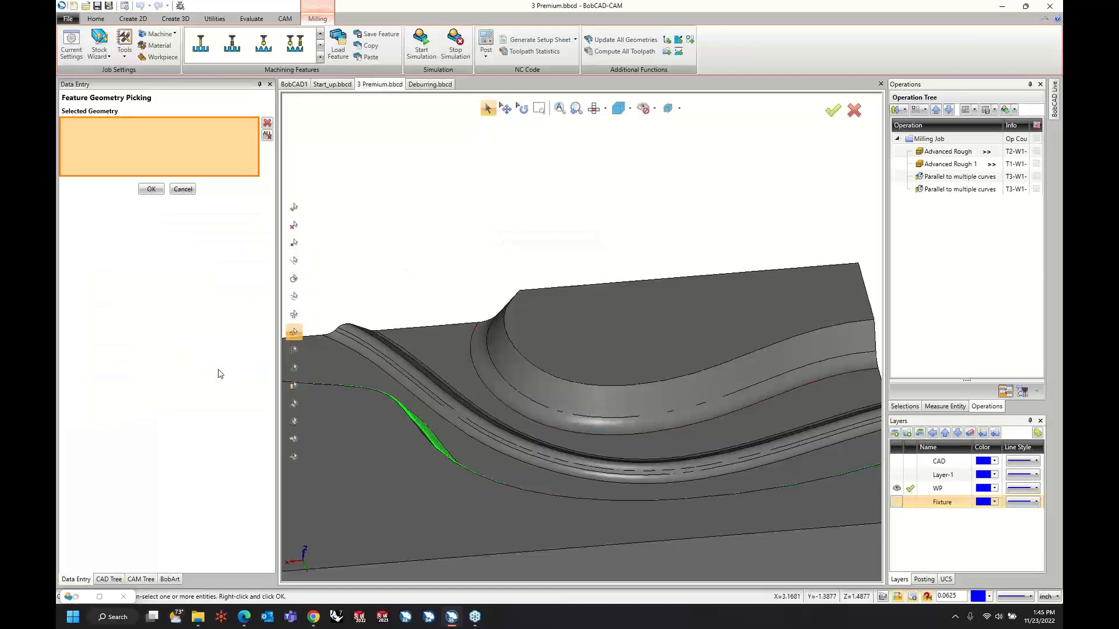
pyautogui.click(508, 383)
pyautogui.click(508, 384)
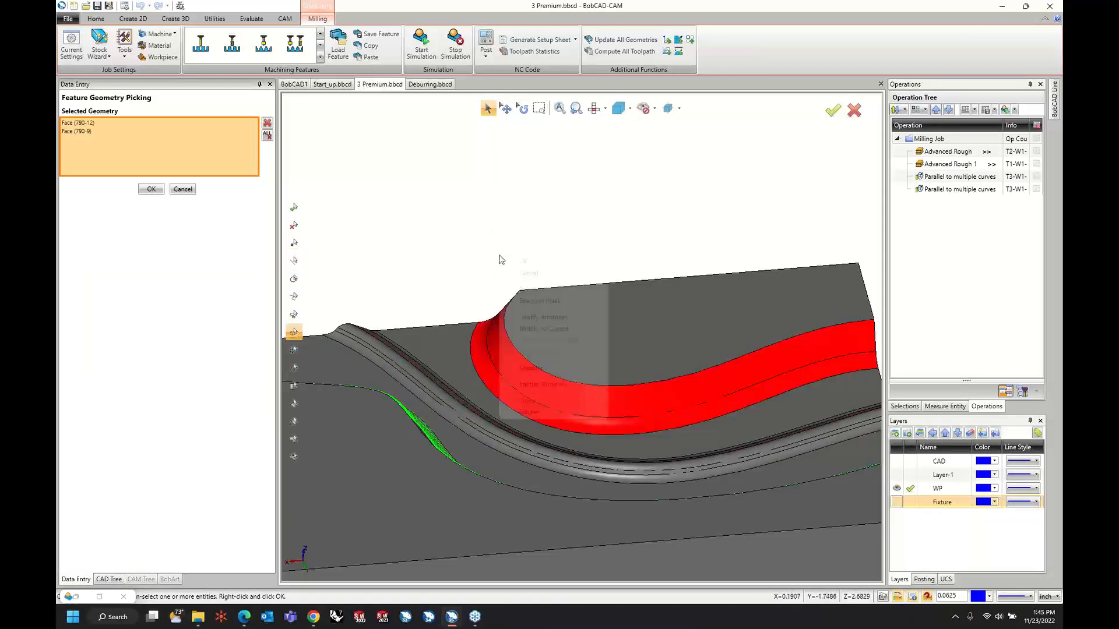
pyautogui.rightClick(503, 260)
pyautogui.click(506, 263)
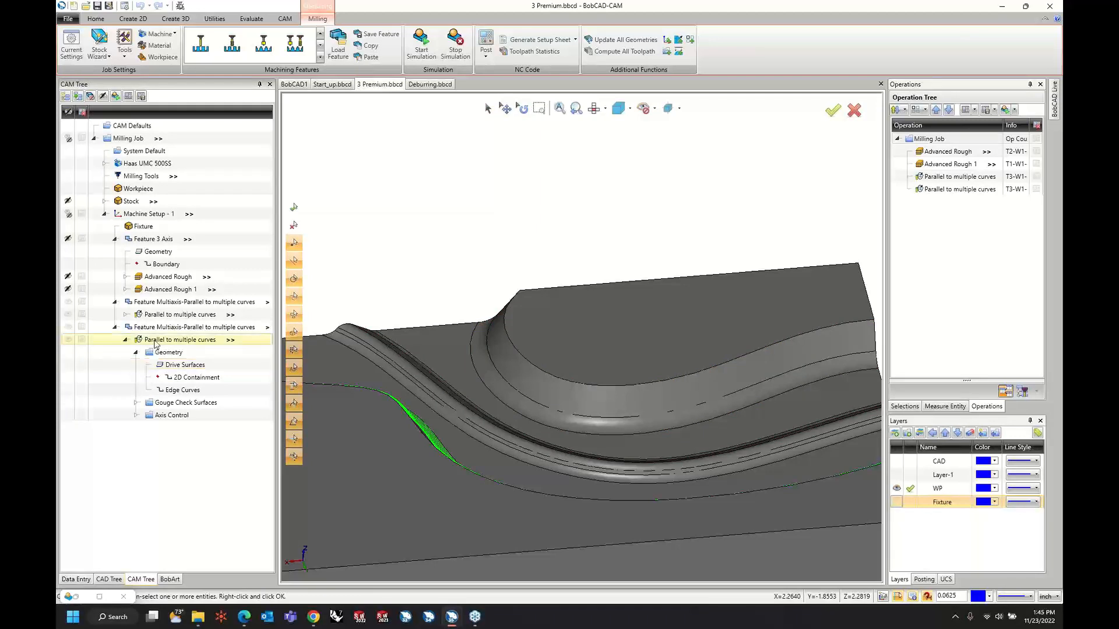
# Compute the copied feature's toolpath on the opposite wall and view both wall toolpaths together.
pyautogui.rightClick(163, 328)
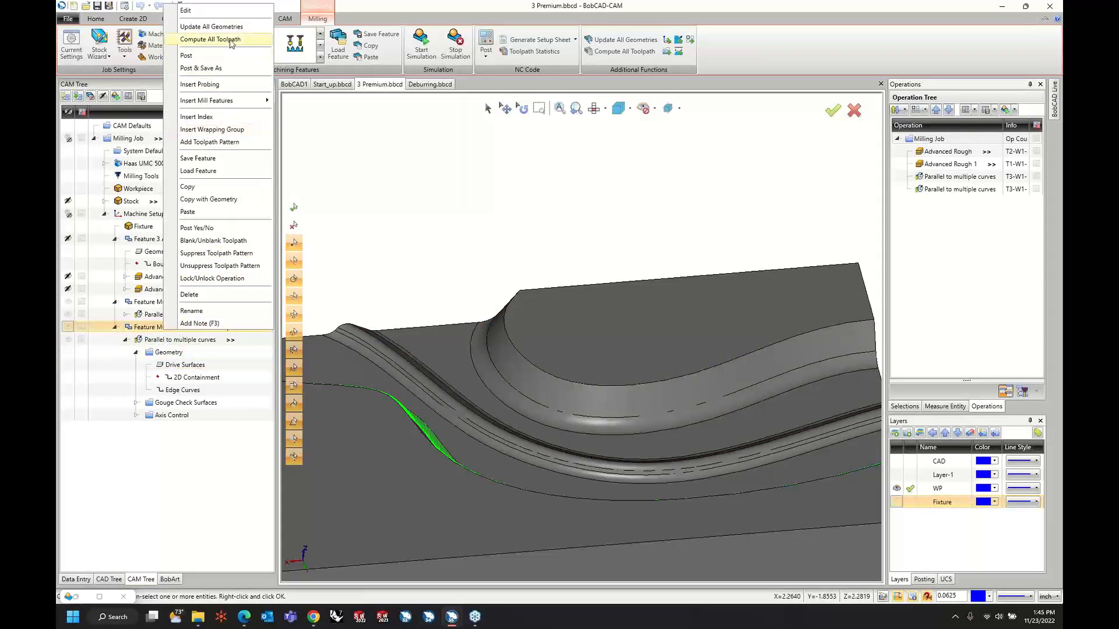
pyautogui.click(210, 39)
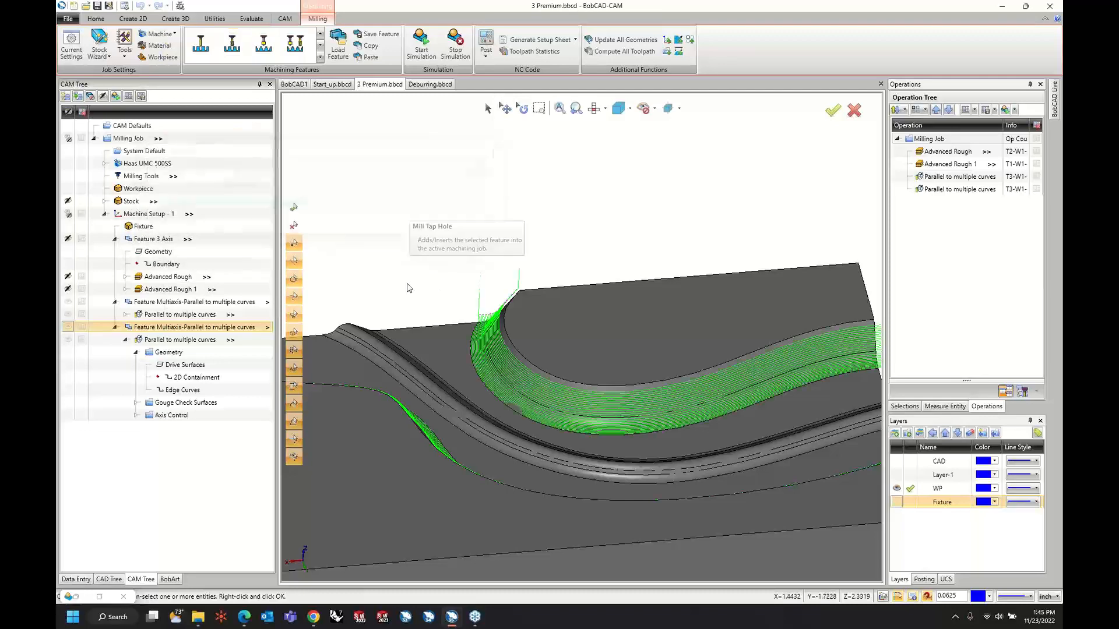
pyautogui.moveTo(424, 265); pyautogui.dragTo(476, 342, button='middle')
# Collapse both multiaxis features in the CAM tree and rename the first one as Wall A.
pyautogui.click(114, 327)
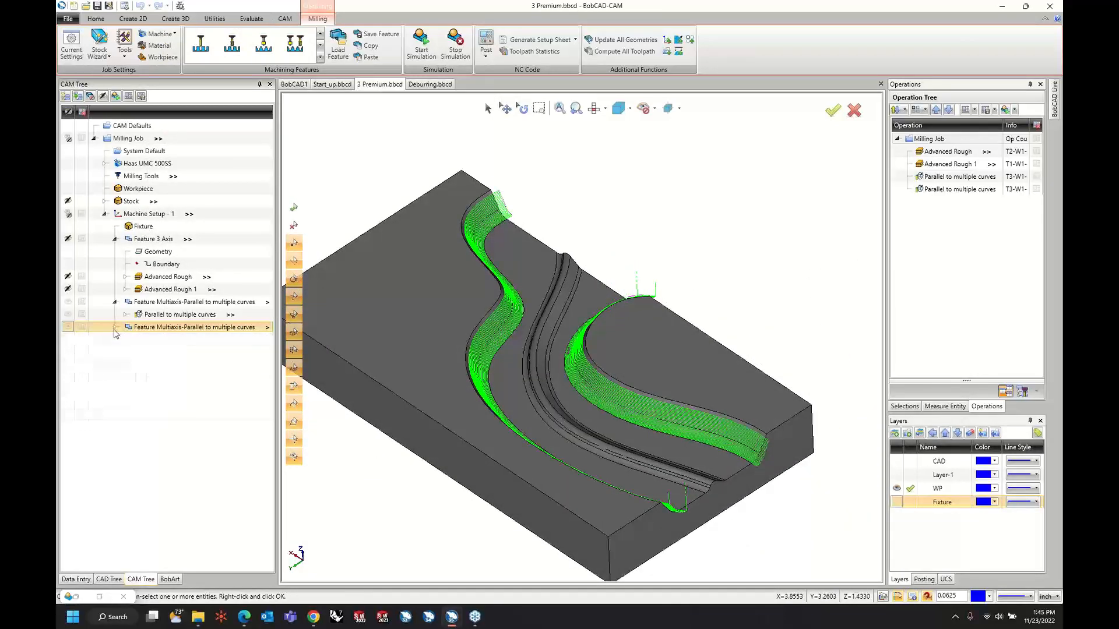
pyautogui.click(115, 303)
pyautogui.rightClick(154, 303)
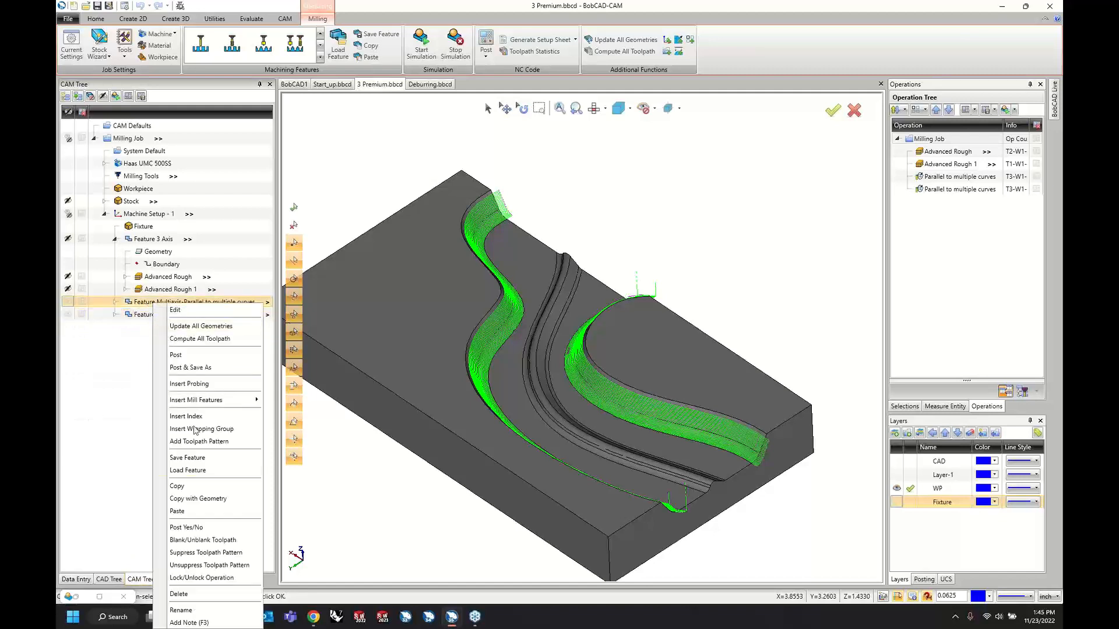
pyautogui.click(188, 611)
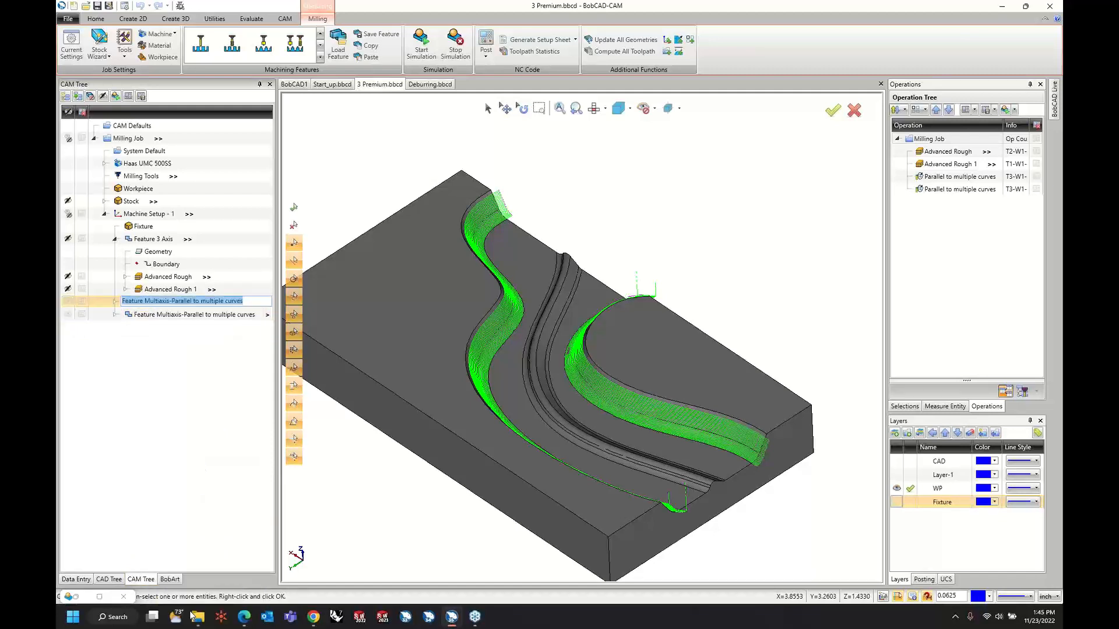
pyautogui.write('Wall A')
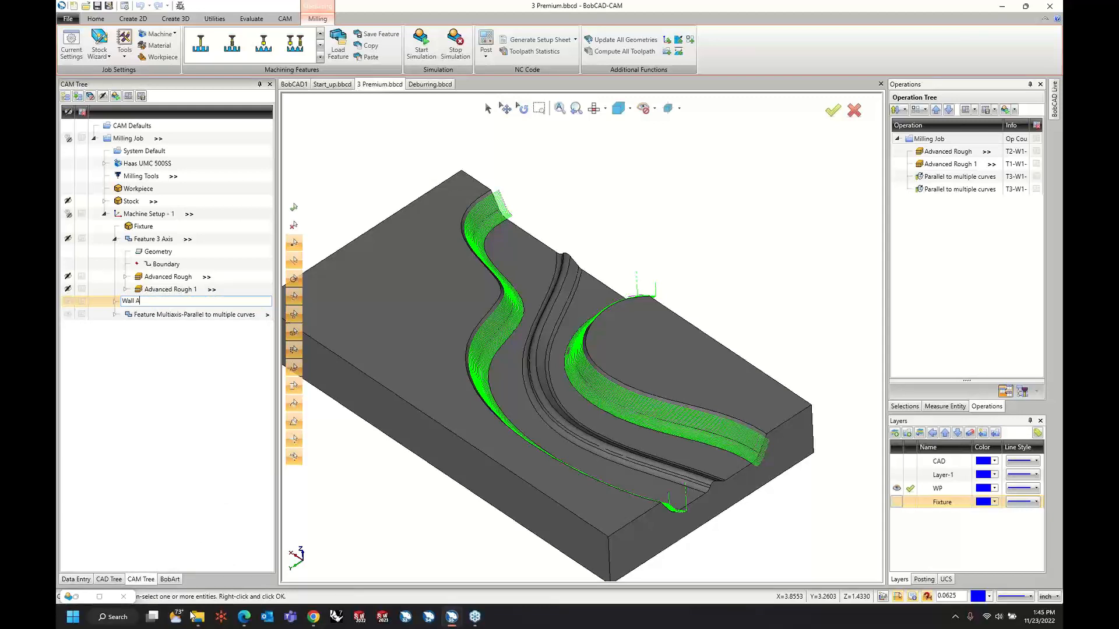
pyautogui.press('Return')
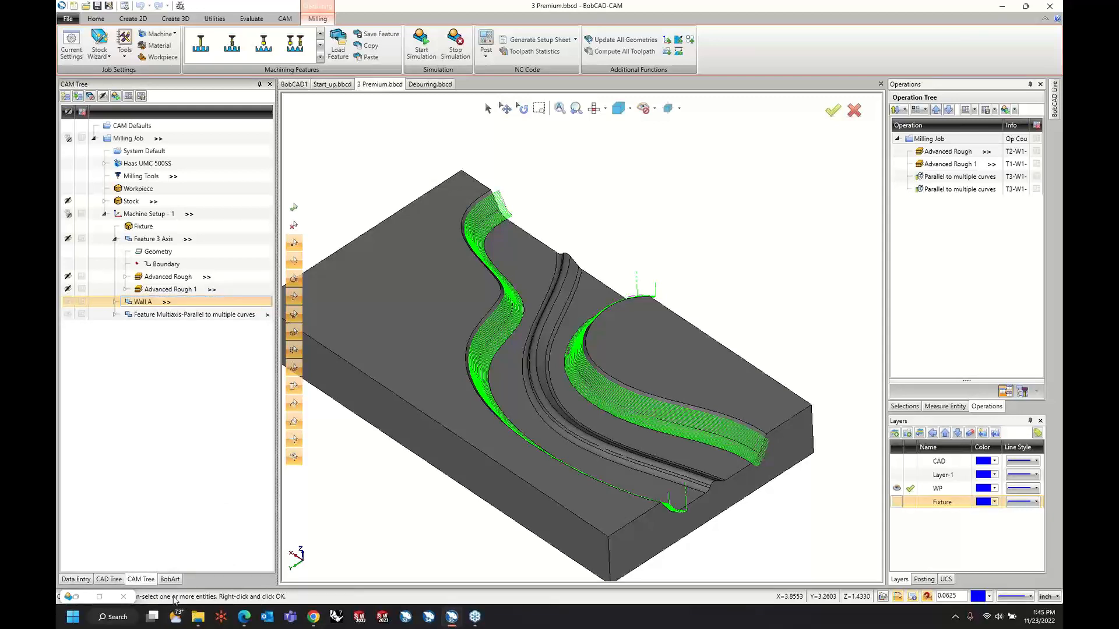
# Rename the Parallel to multiple curves multiaxis feature below Wall A as Wall B.
pyautogui.rightClick(182, 314)
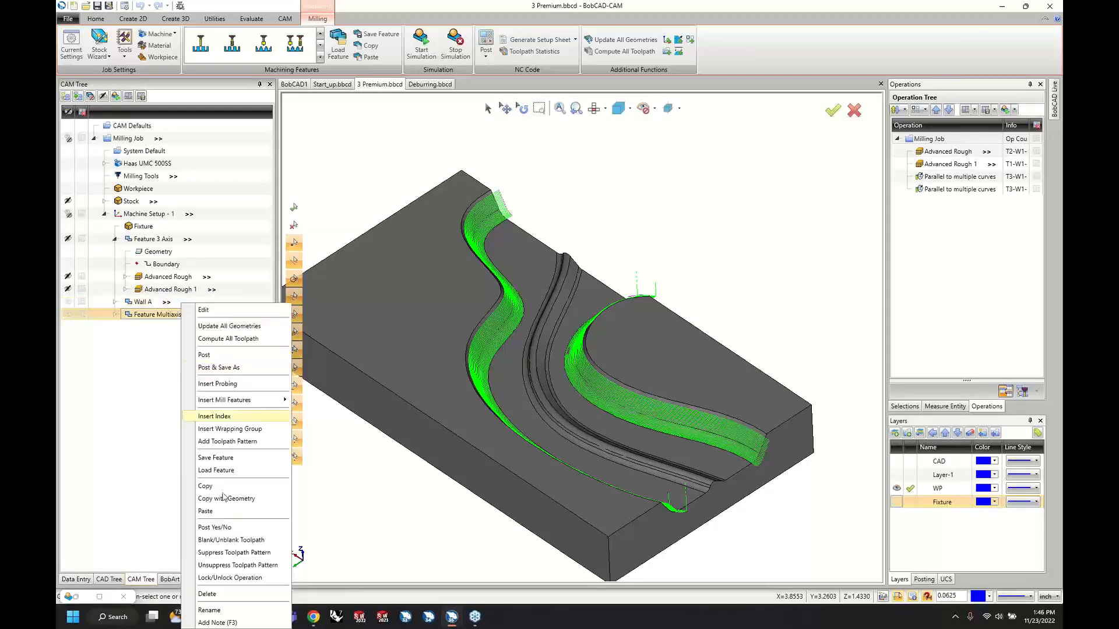
pyautogui.click(221, 610)
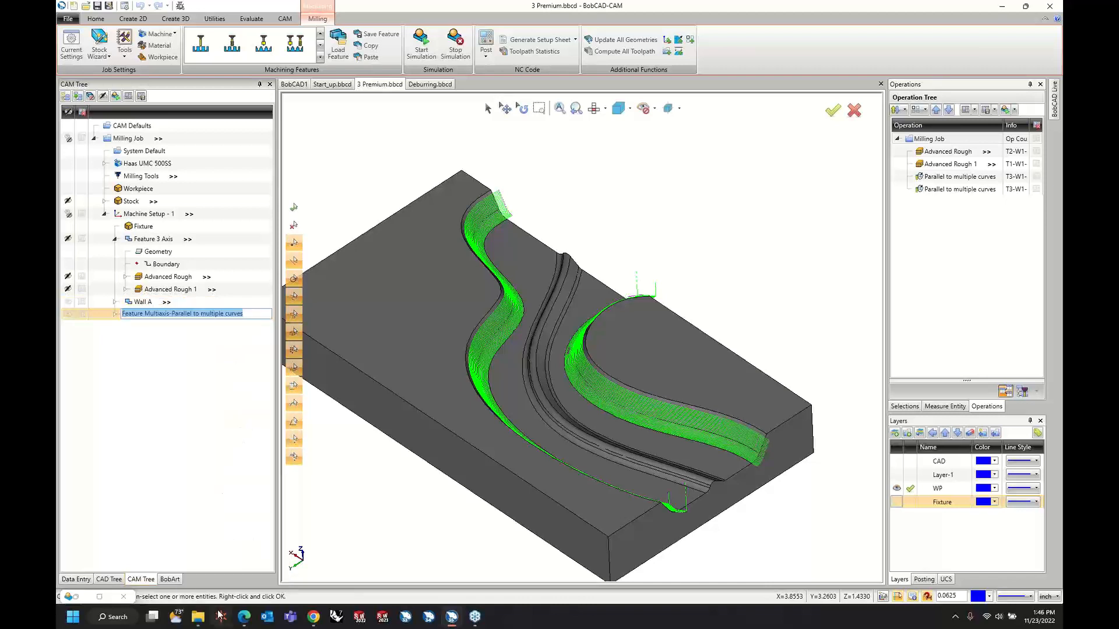
pyautogui.write('Wall B')
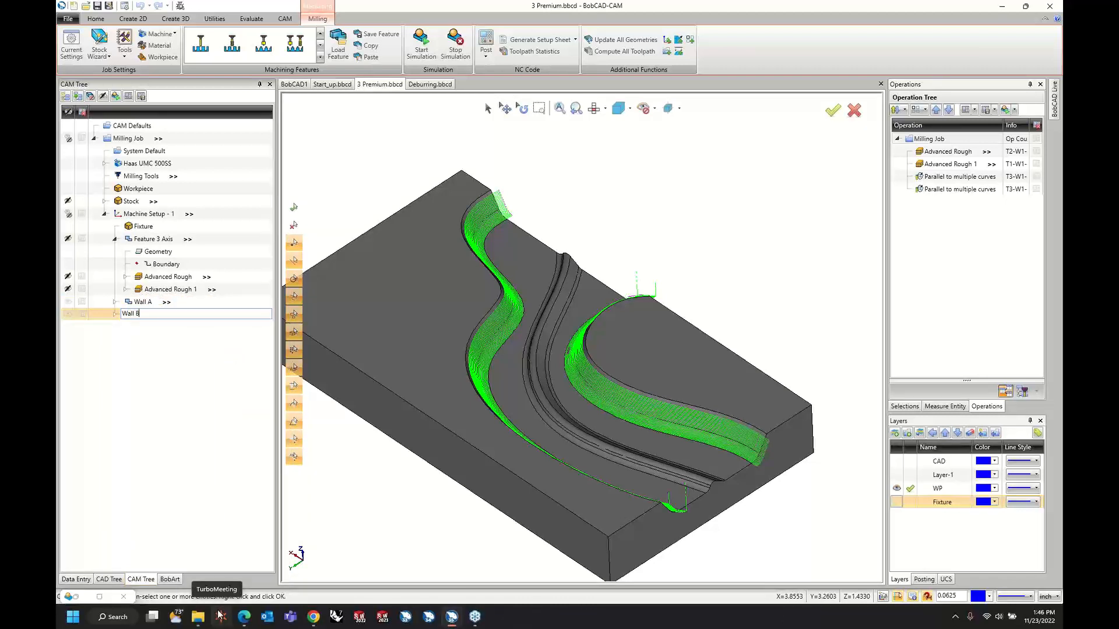
pyautogui.press('Return')
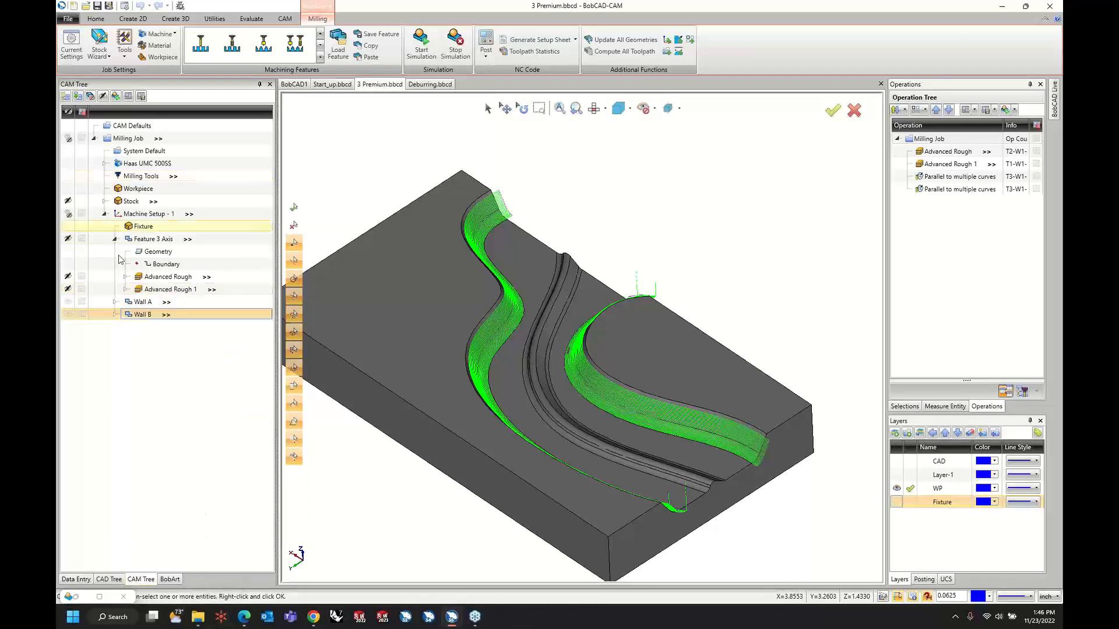
# Rename the 3-axis feature as Rough and collapse it in the CAM tree.
pyautogui.rightClick(134, 240)
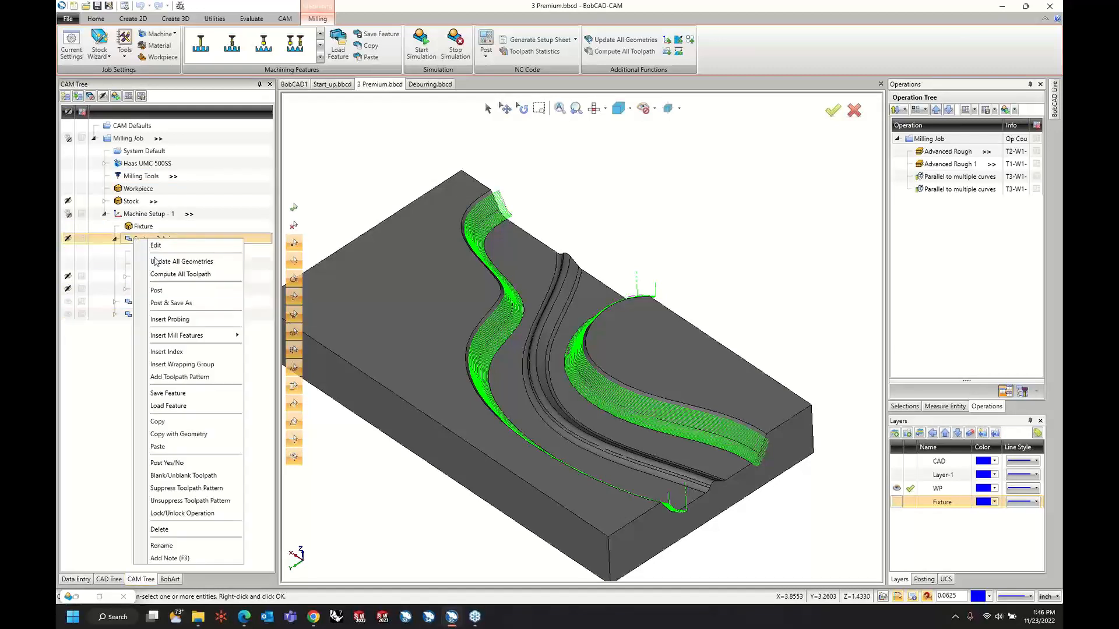
pyautogui.click(168, 546)
pyautogui.write('Rough')
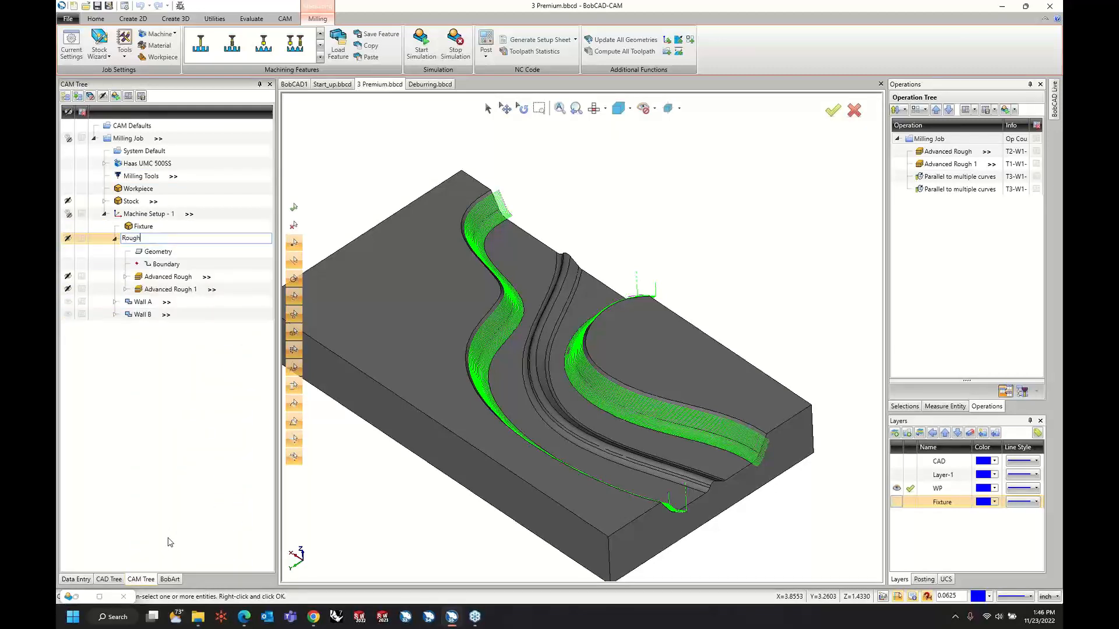
pyautogui.press('Return')
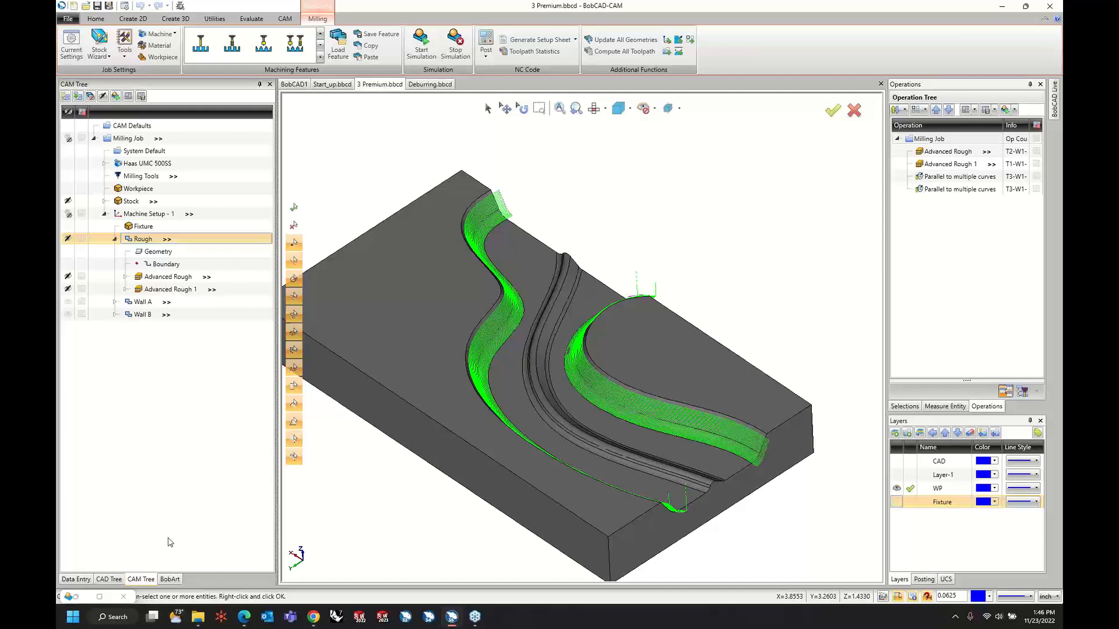
pyautogui.click(115, 239)
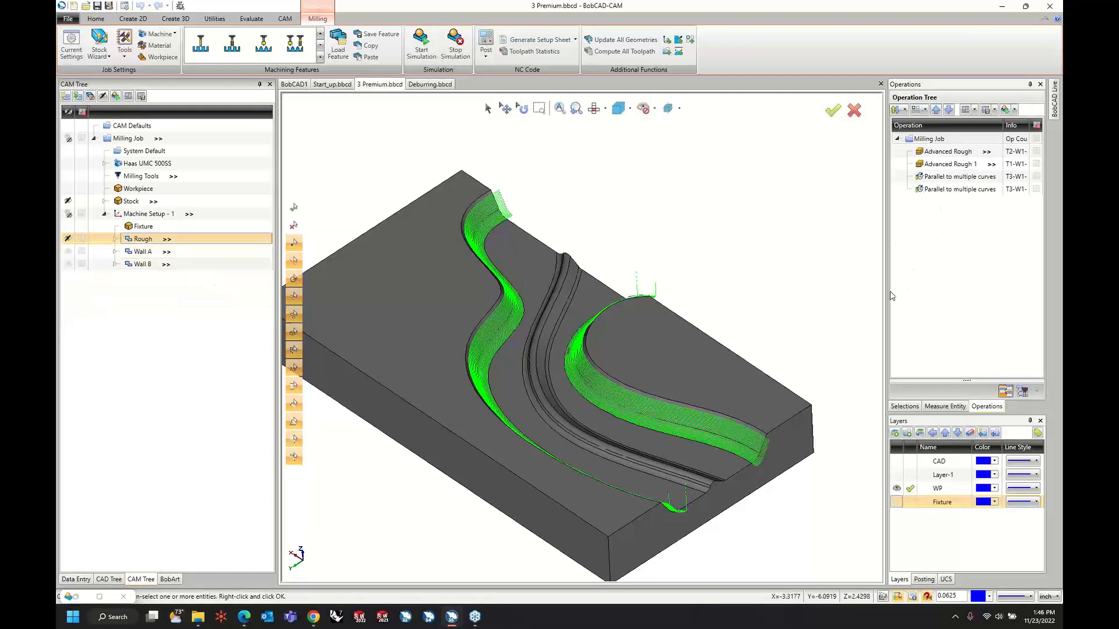
# Widen the operations list and enable Display Feature Name for the Operation Tree in the system CAM settings.
pyautogui.moveTo(862, 298); pyautogui.dragTo(861, 297)
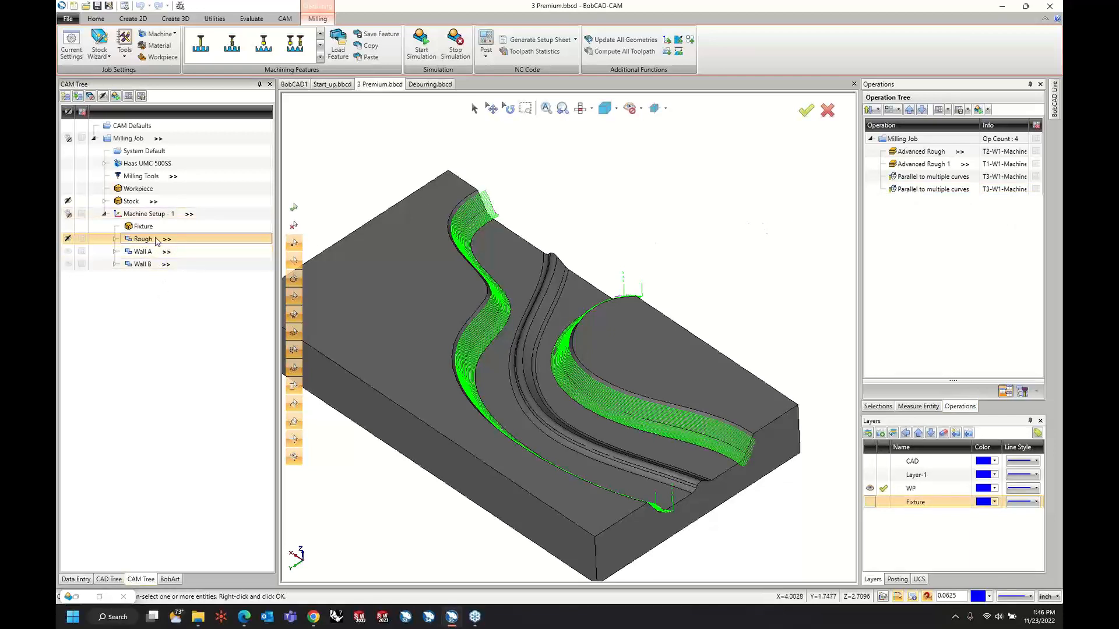
pyautogui.click(127, 7)
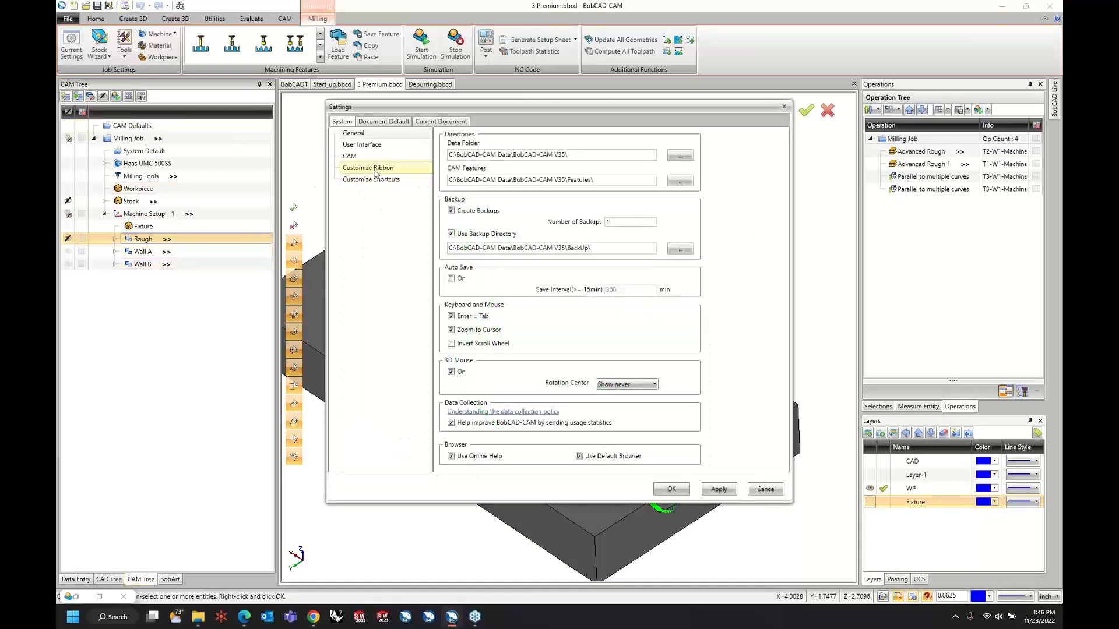
pyautogui.click(361, 157)
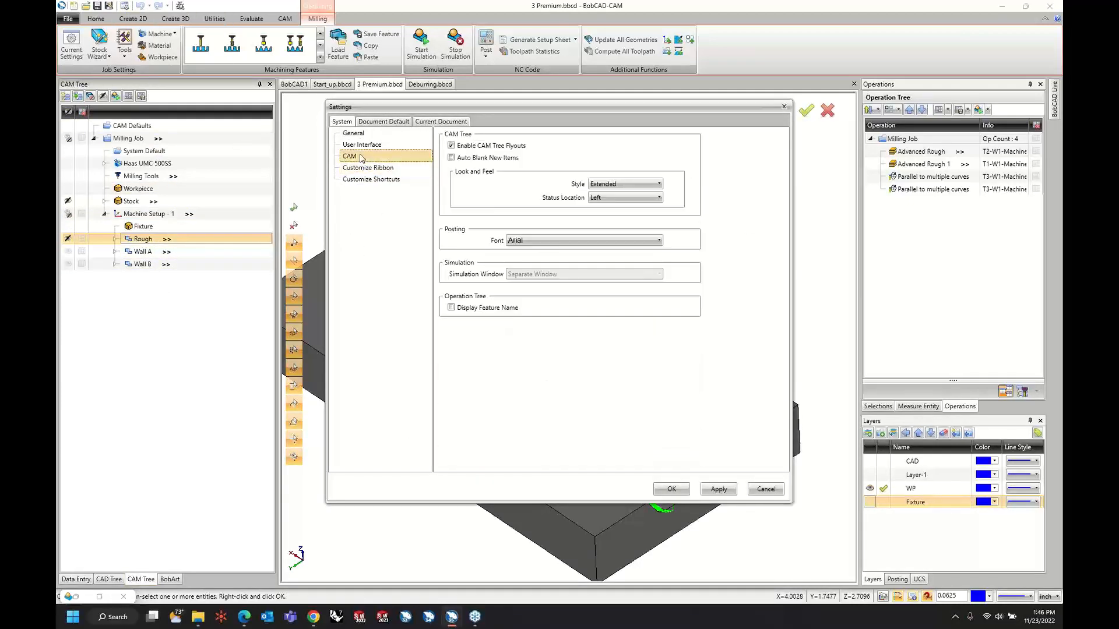
pyautogui.click(451, 309)
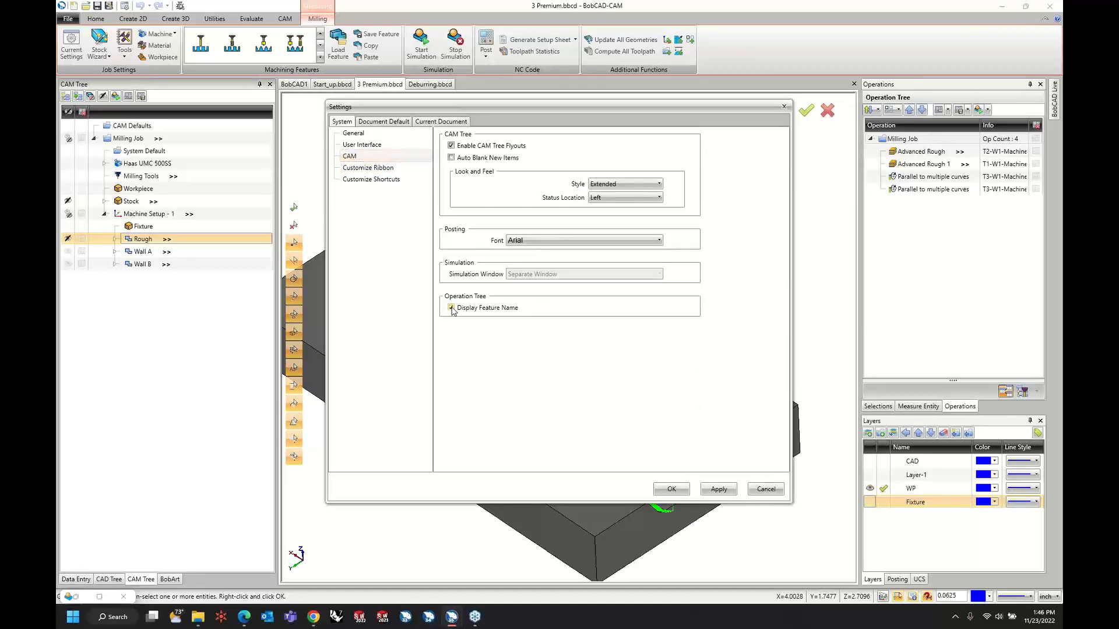
pyautogui.click(718, 489)
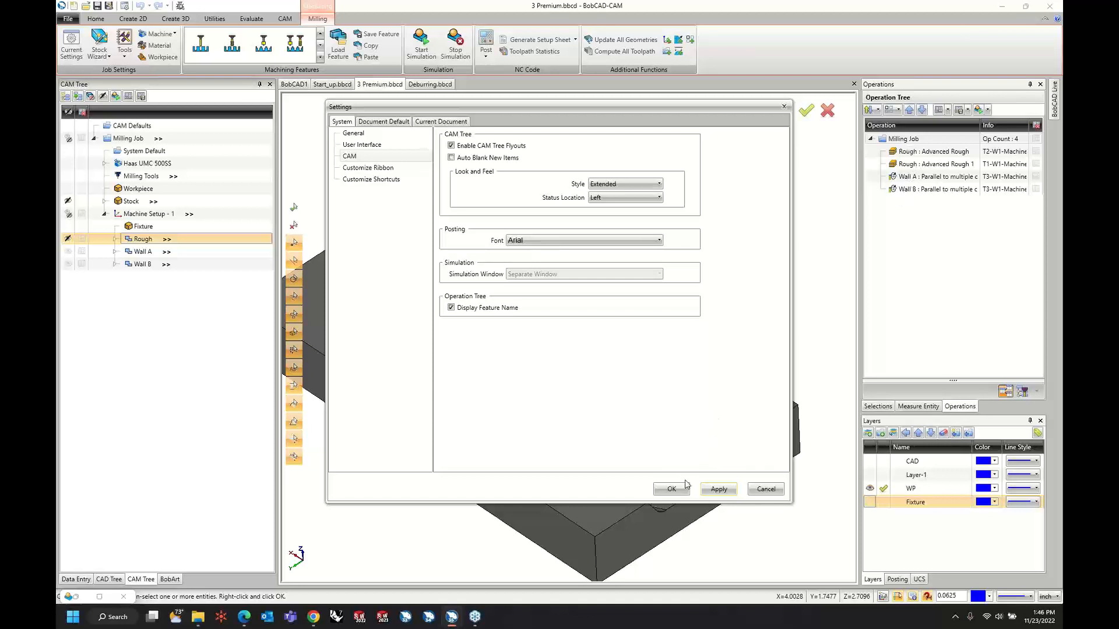
pyautogui.click(764, 490)
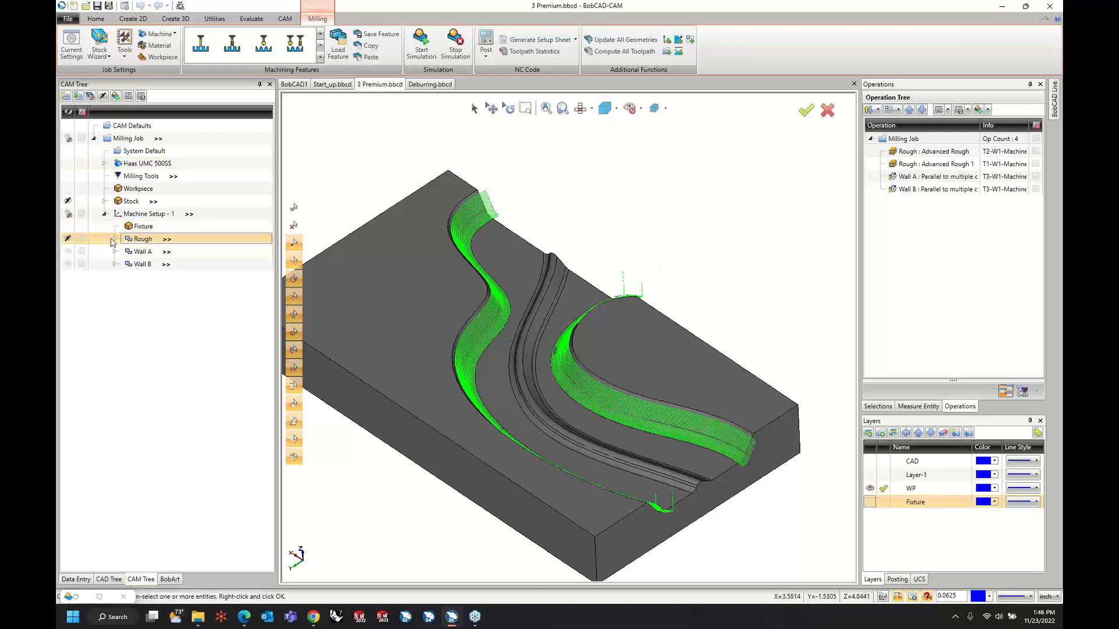
# Preview the toolpath of the first Advanced Rough operation in the Rough feature.
pyautogui.click(114, 239)
pyautogui.click(181, 279)
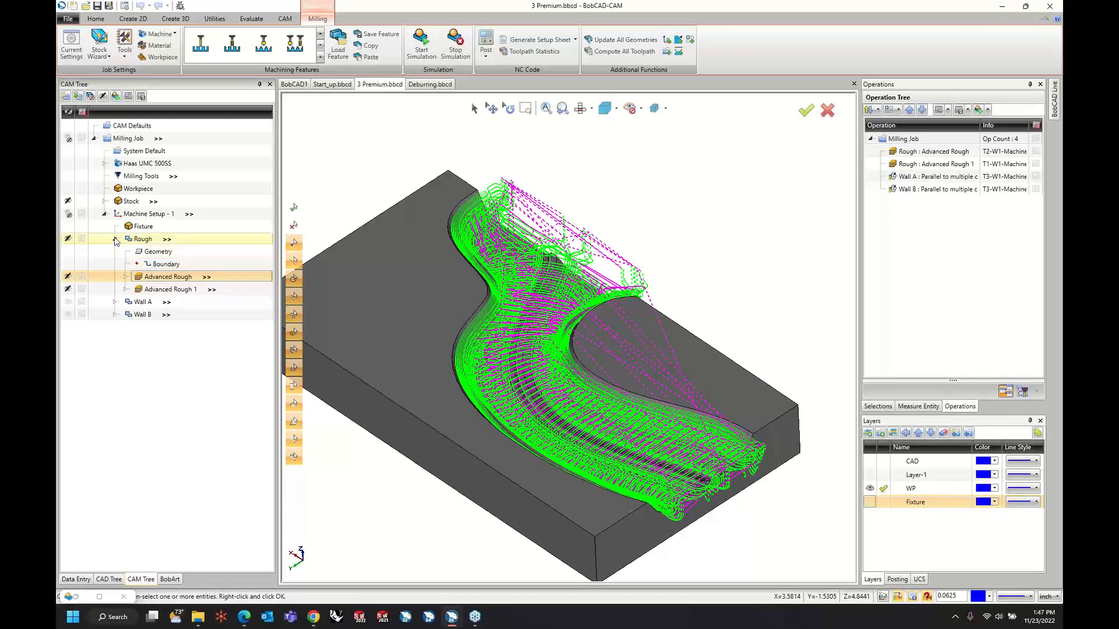
pyautogui.click(115, 238)
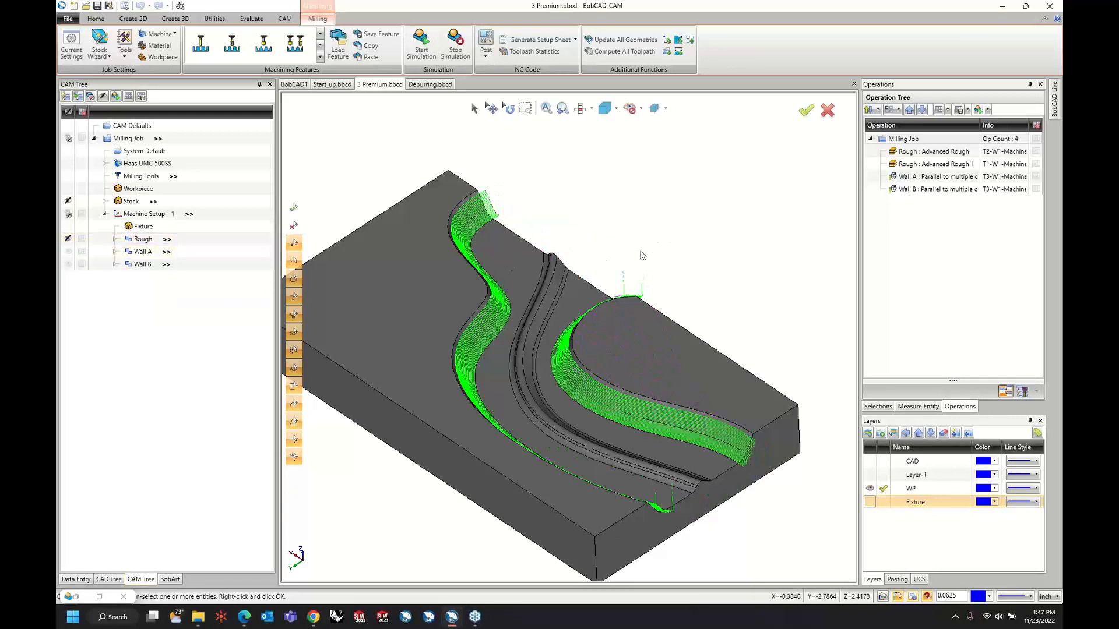
# Add a multiaxis feature to Machine Setup - 1 using the Flowline surface toolpath and go to its parameters.
pyautogui.moveTo(621, 436)
pyautogui.mouseDown(button='middle')
pyautogui.moveTo(537, 307)
pyautogui.moveTo(553, 286)
pyautogui.mouseUp(button='middle')
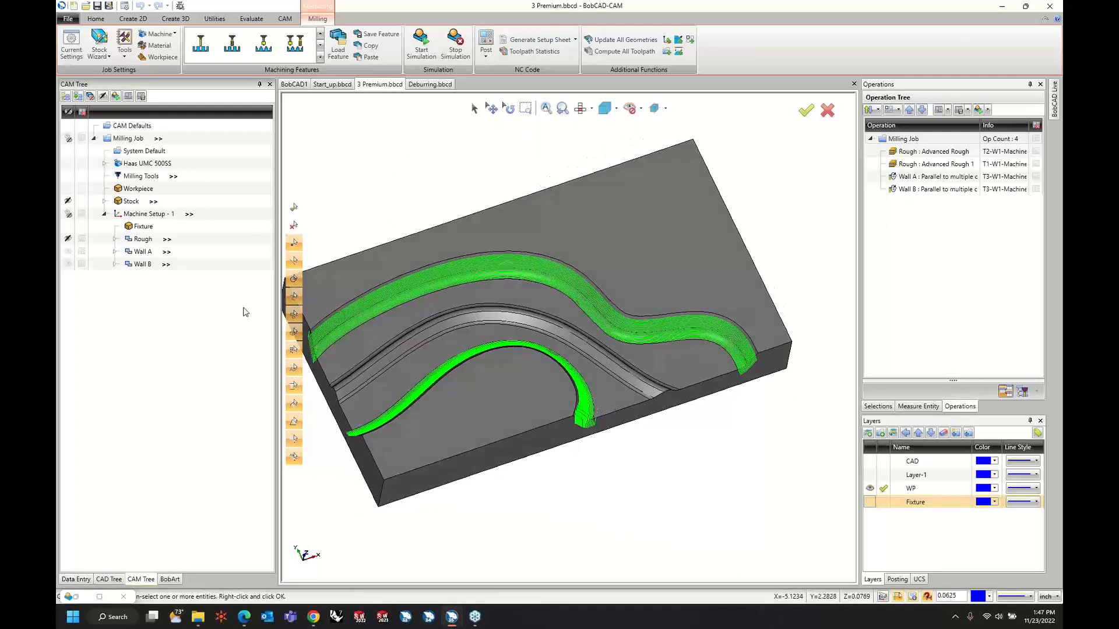
pyautogui.rightClick(150, 215)
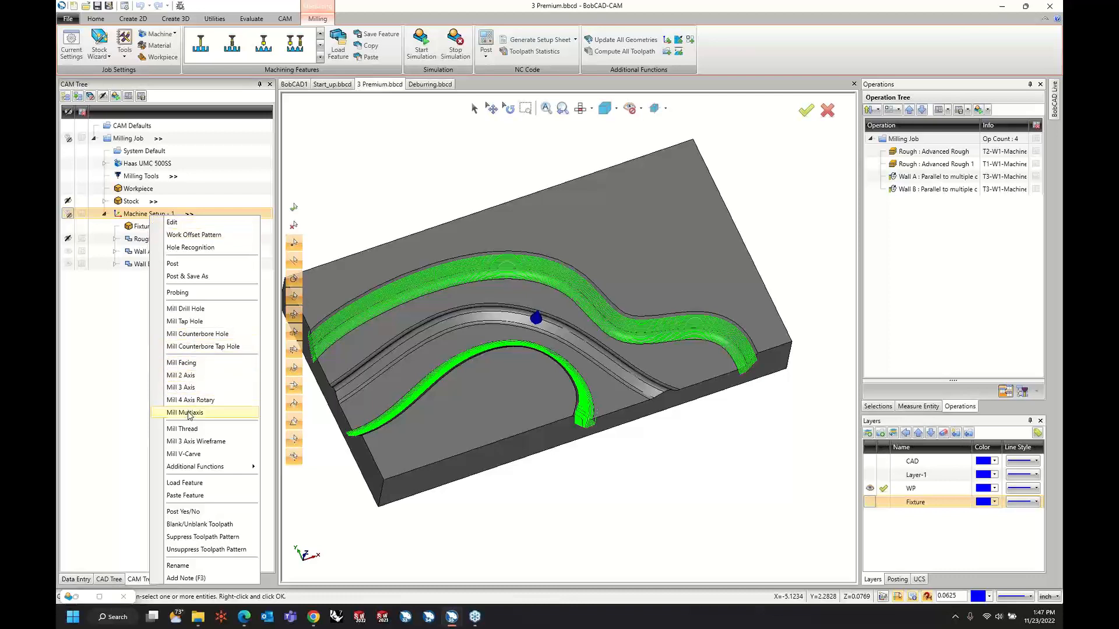
pyautogui.click(188, 413)
pyautogui.click(426, 227)
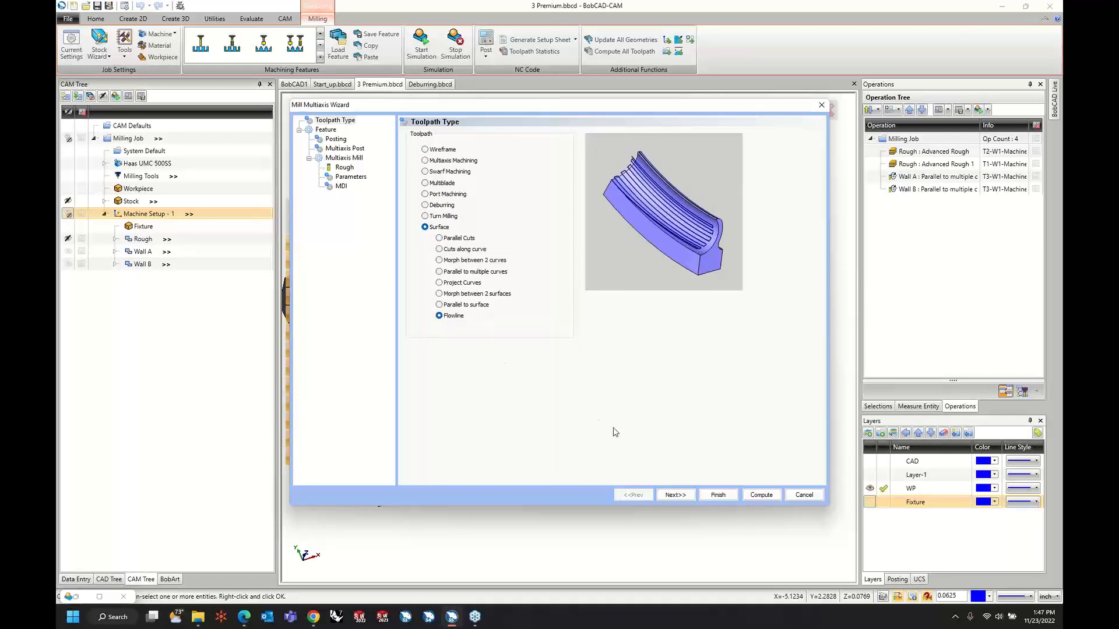
pyautogui.click(664, 496)
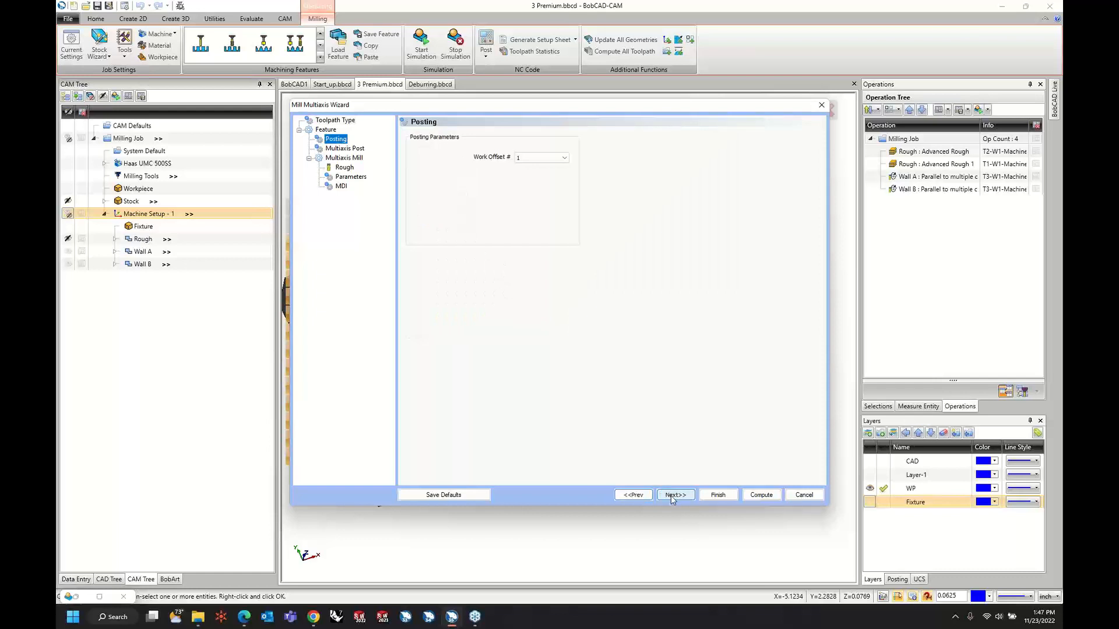
pyautogui.click(673, 498)
pyautogui.click(673, 496)
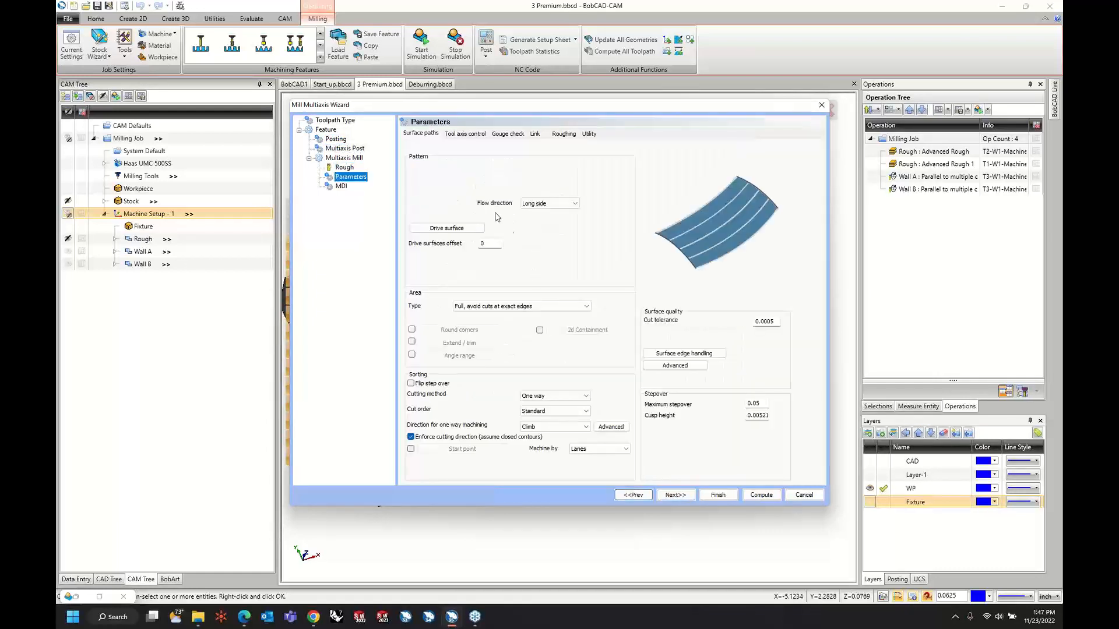
# Assign the flat channel floor between the long wall and the central rib as the Flowline drive surface.
pyautogui.click(458, 228)
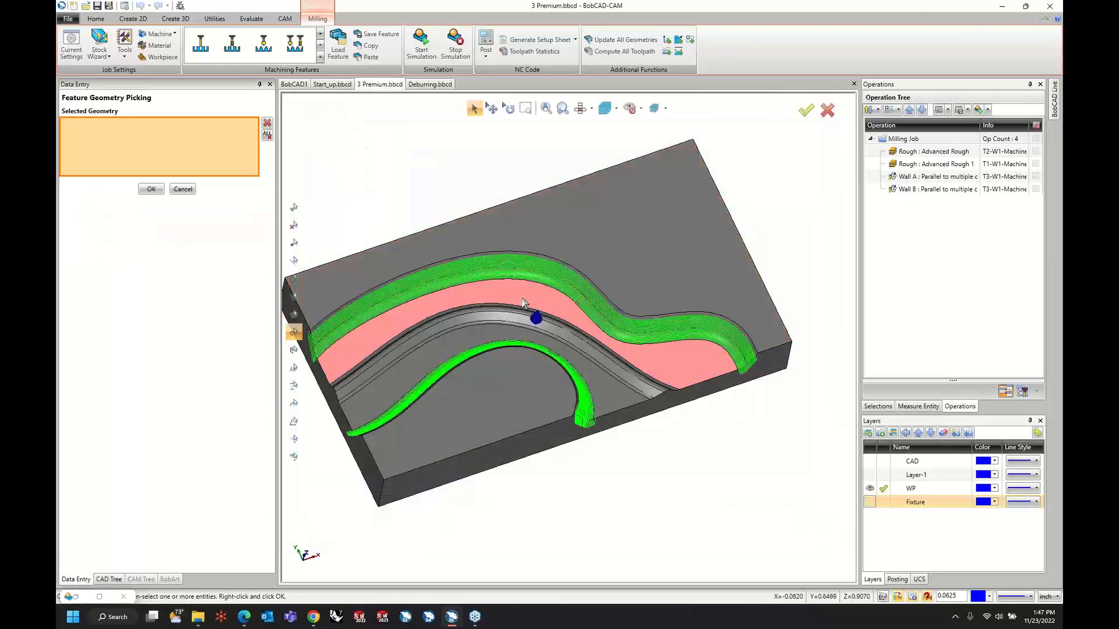
pyautogui.click(498, 295)
pyautogui.rightClick(424, 184)
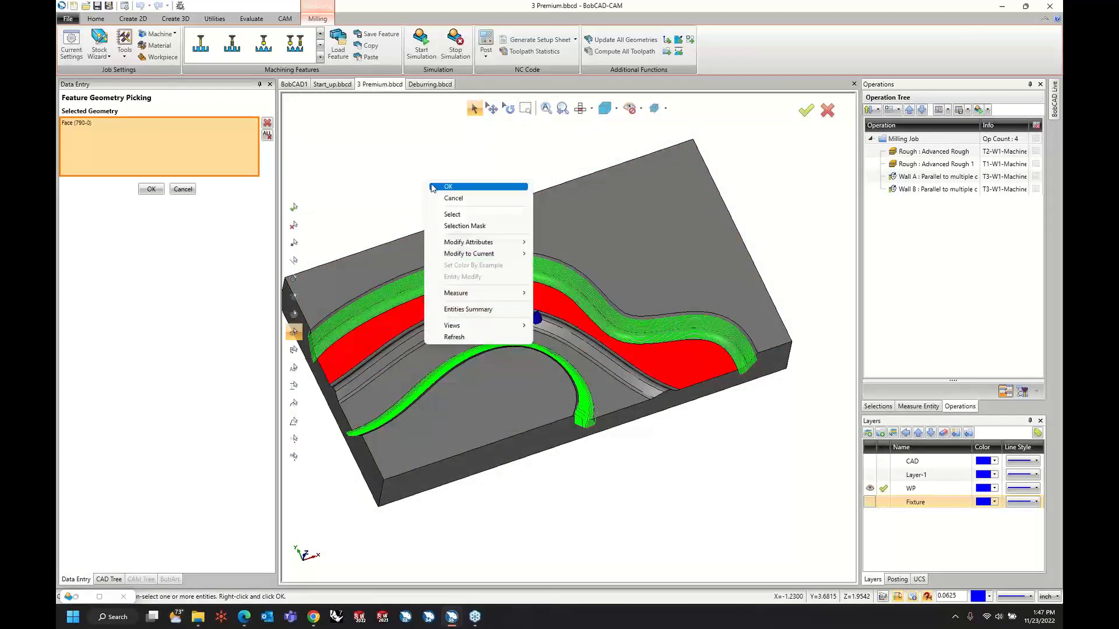
pyautogui.click(433, 187)
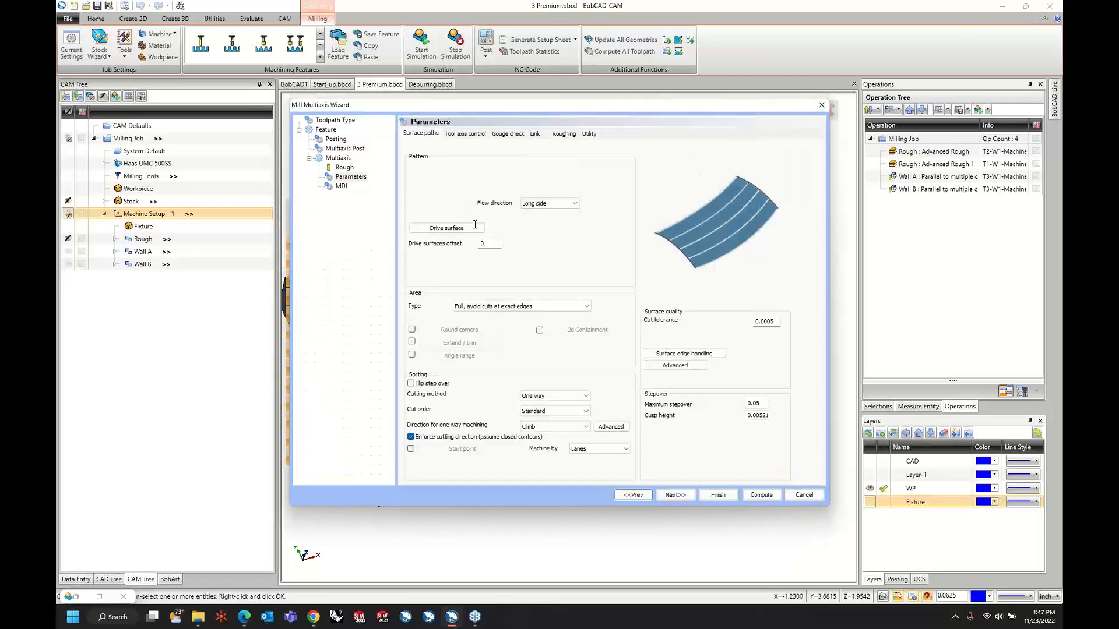
# Set the Flowline tool axis output format to 3 Axis and compute the toolpath.
pyautogui.click(477, 135)
pyautogui.click(484, 151)
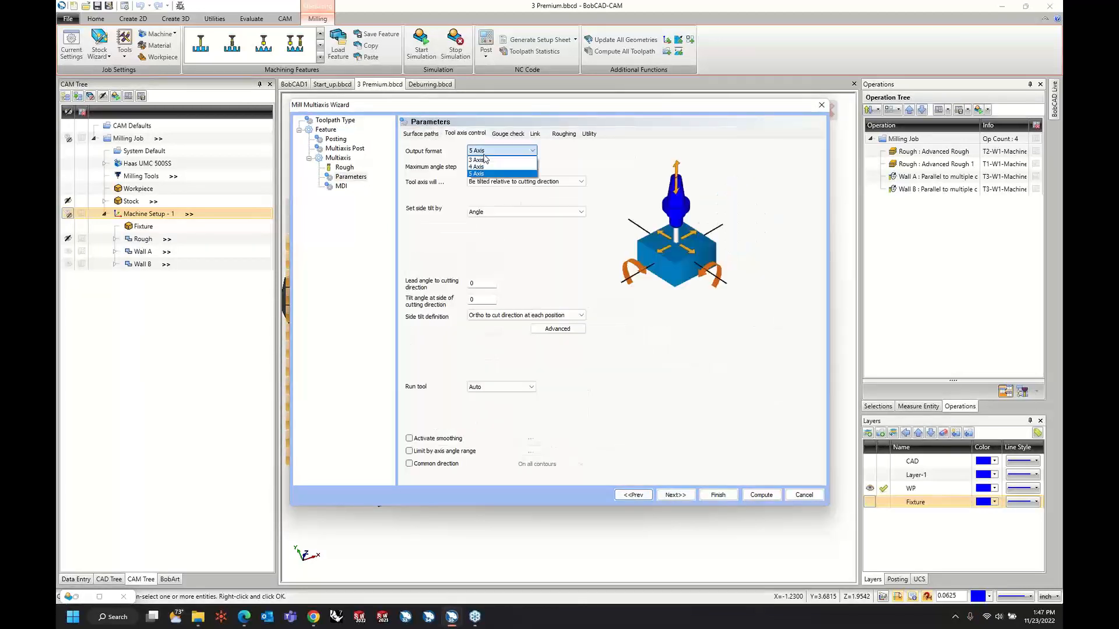
pyautogui.click(484, 159)
pyautogui.click(750, 494)
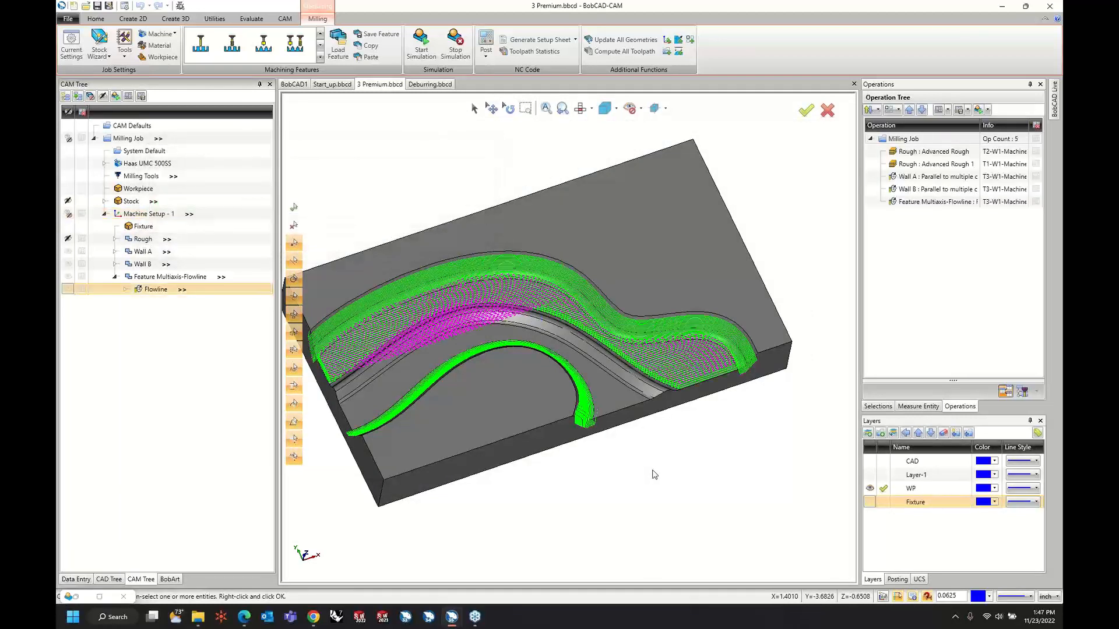
# Inspect the Flowline toolpath on the channel floor and delete its multiaxis feature.
pyautogui.scroll(5, 654, 473)
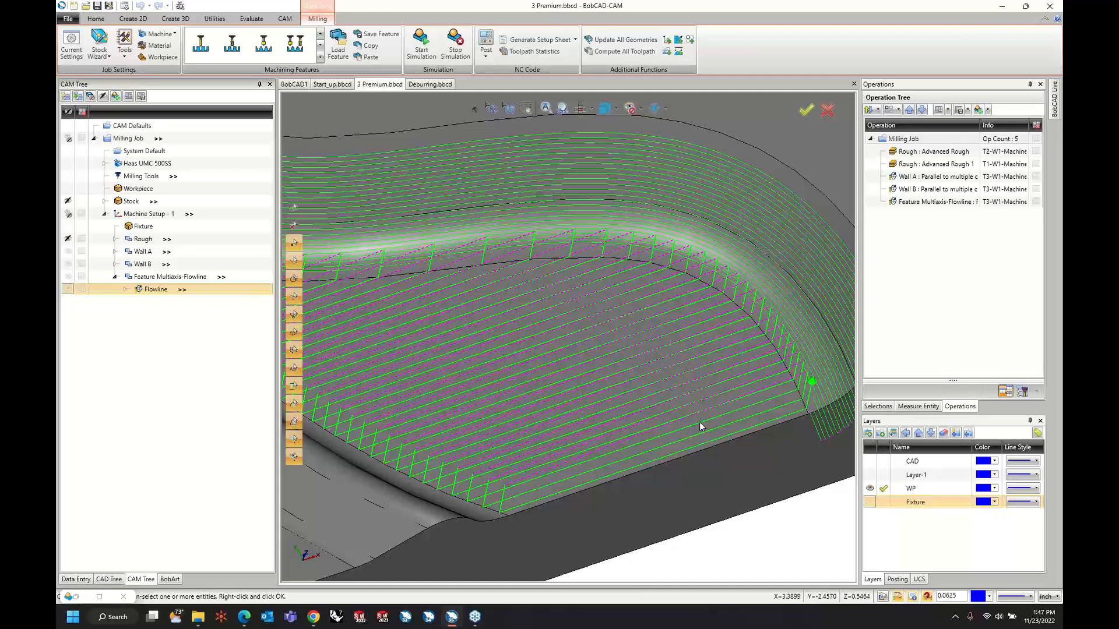
pyautogui.scroll(-5, 681, 410)
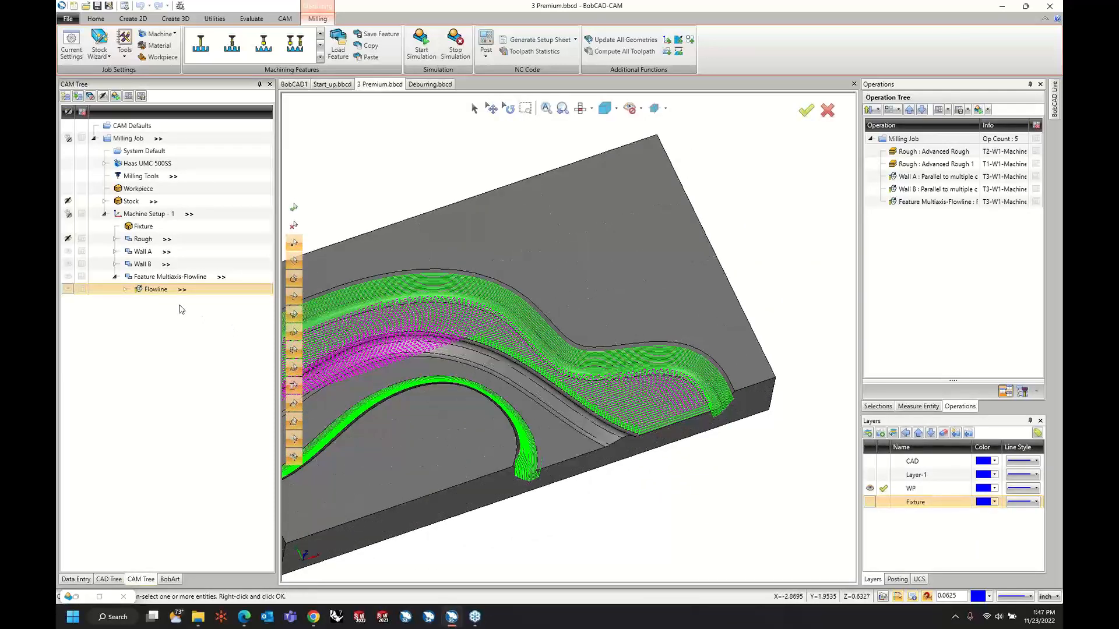
pyautogui.moveTo(700, 359); pyautogui.dragTo(701, 356, button='middle')
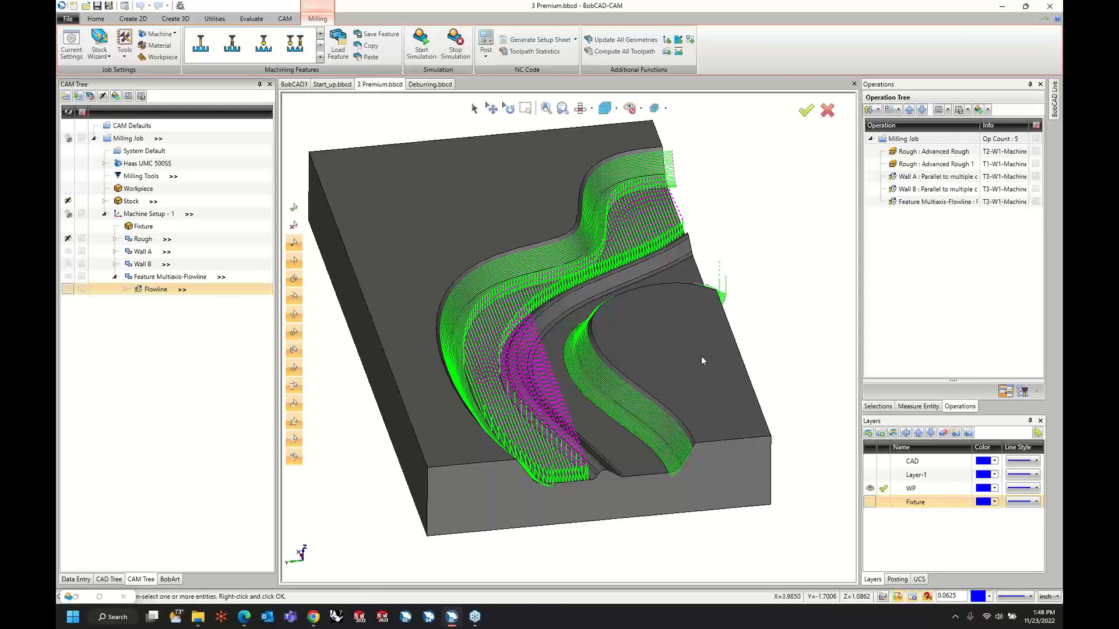
pyautogui.rightClick(187, 278)
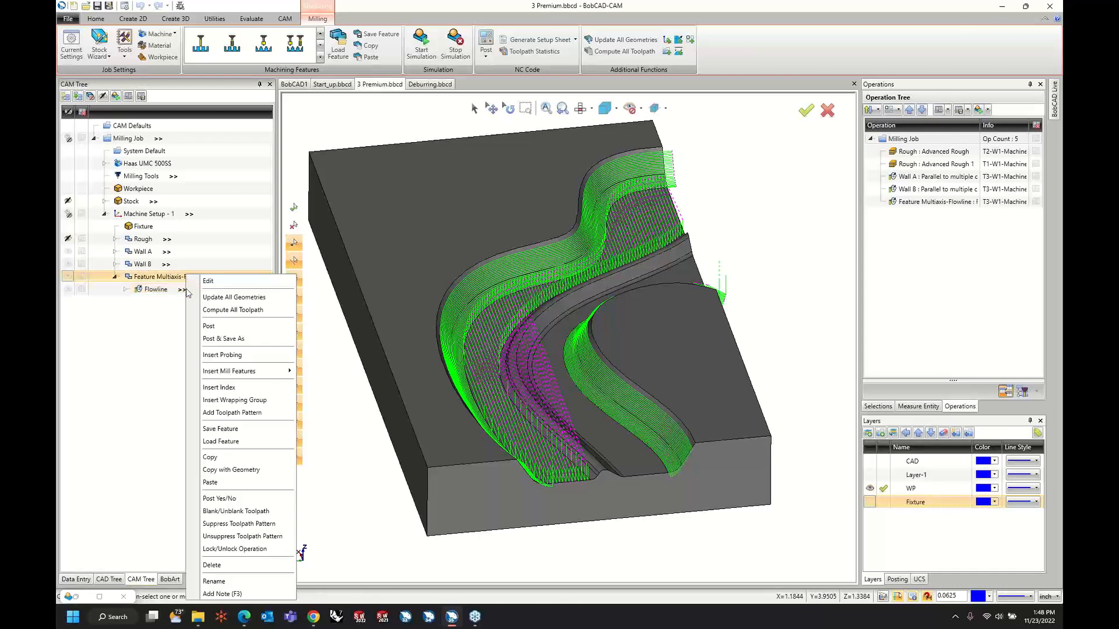
pyautogui.click(231, 565)
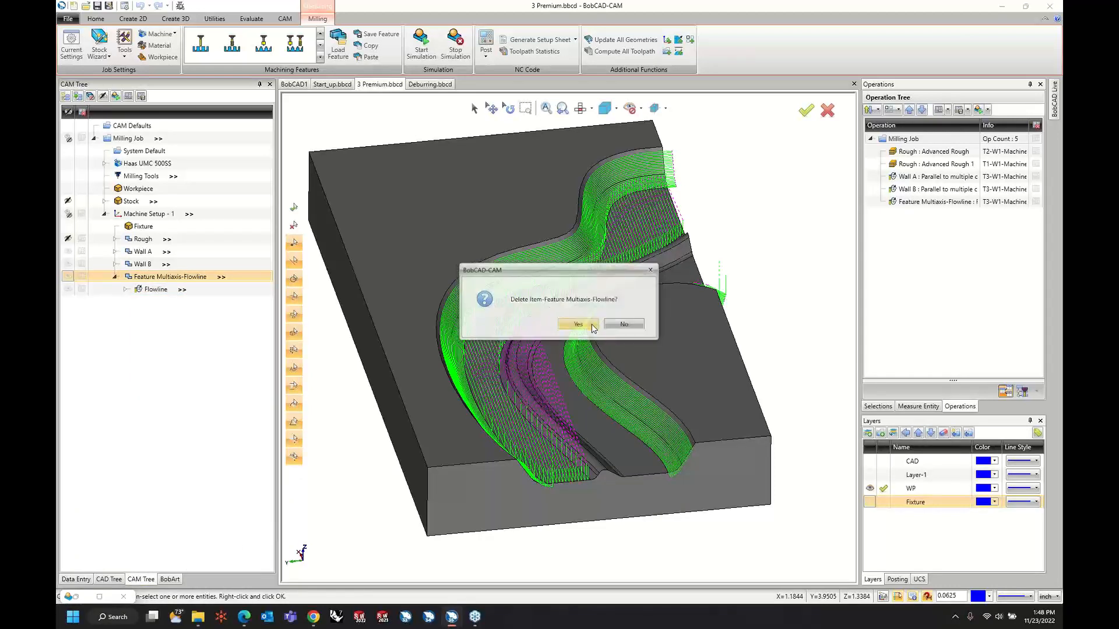
pyautogui.press('Return')
# Start a new multiaxis feature in Machine Setup - 1 with the Morph between 2 curves surface toolpath.
pyautogui.rightClick(146, 214)
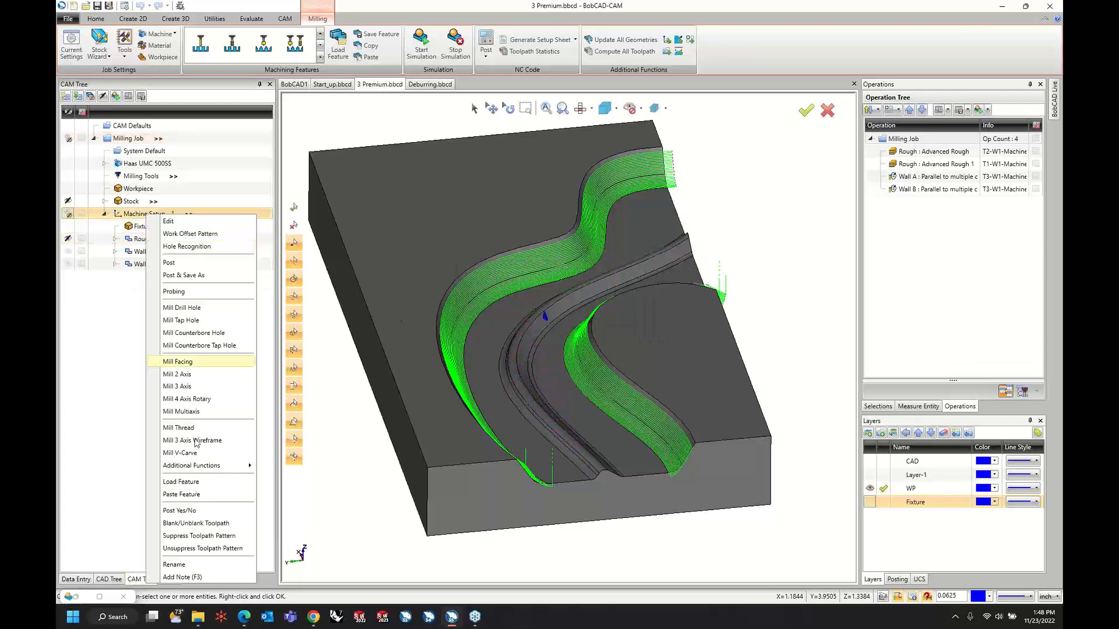
pyautogui.click(209, 413)
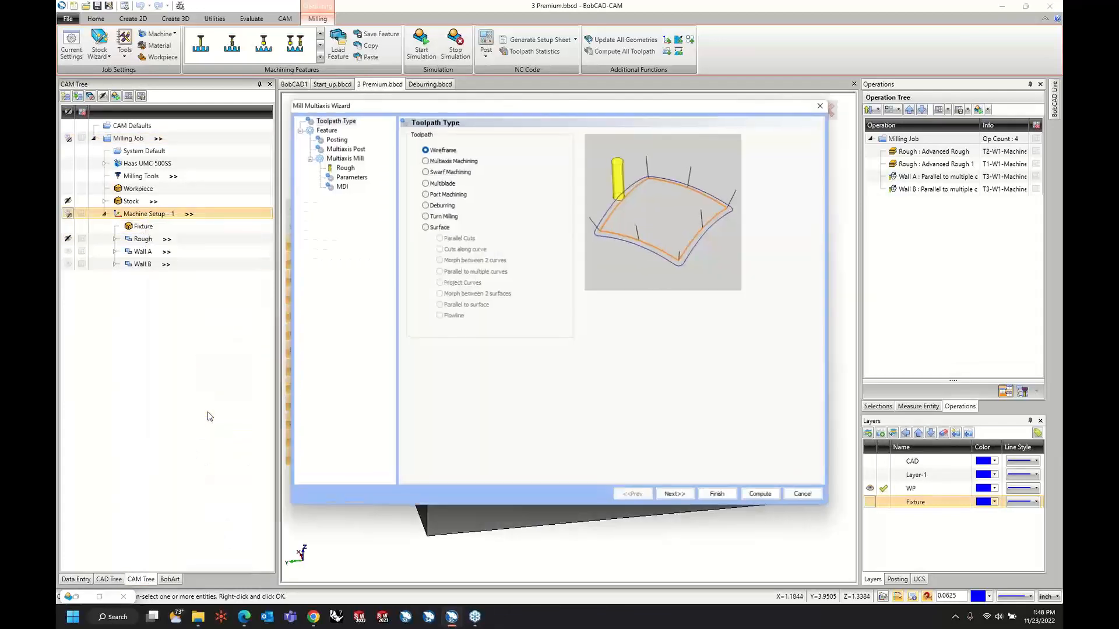
pyautogui.click(425, 227)
pyautogui.click(443, 261)
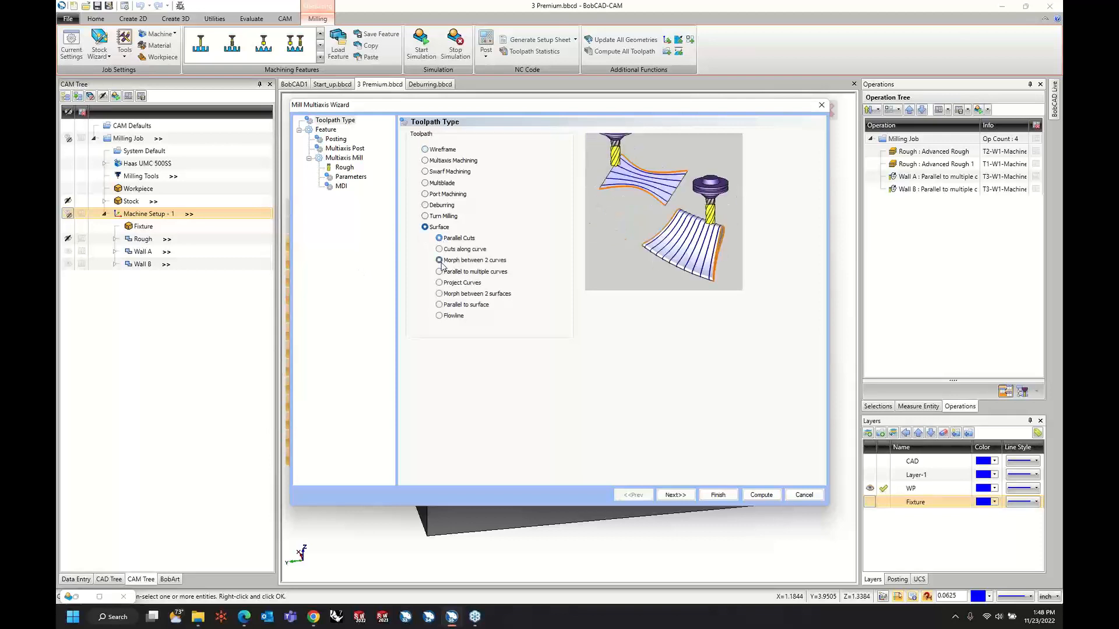
pyautogui.click(675, 495)
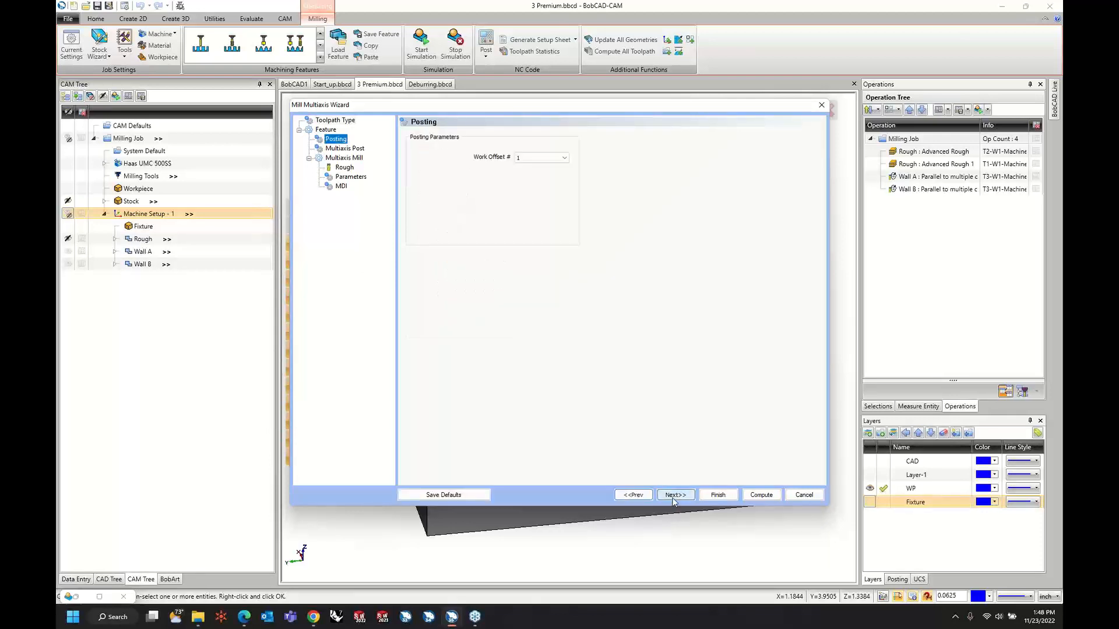
# Assign the 1/8 FLAT ENDMILL - STANDARD from the tool crib to the Morph between 2 curves operation and continue to its parameters.
pyautogui.click(674, 496)
pyautogui.click(674, 496)
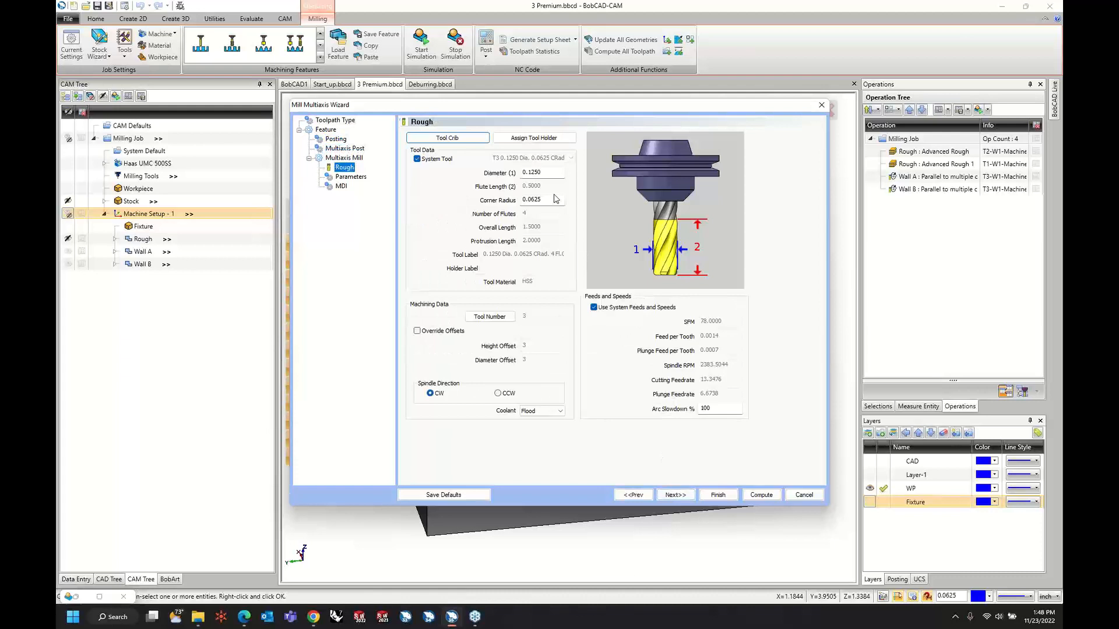
pyautogui.click(674, 496)
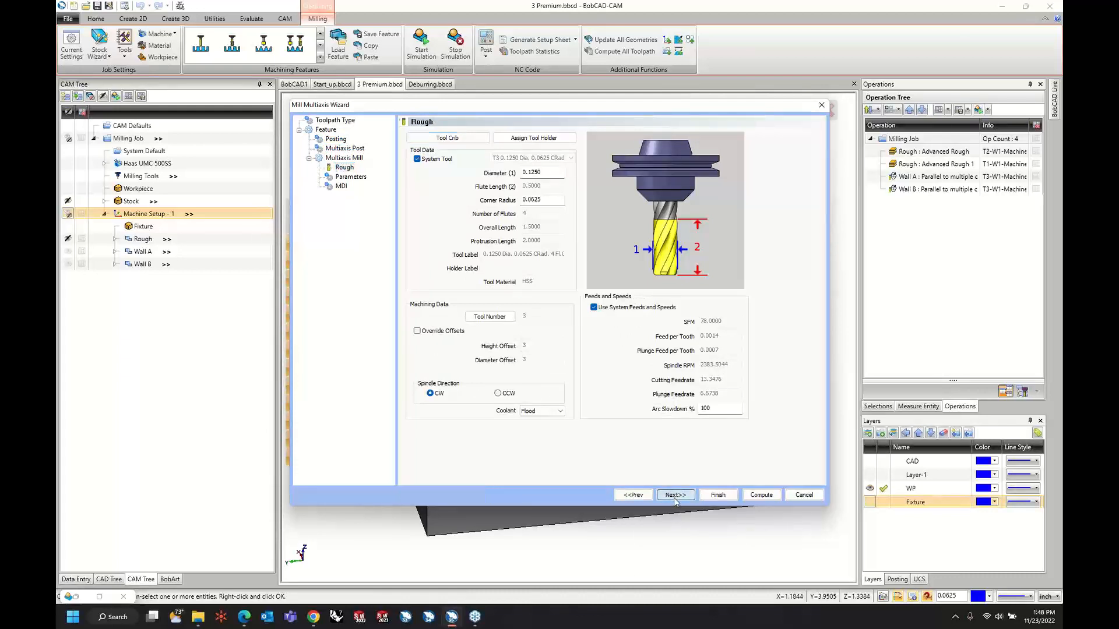
pyautogui.click(633, 495)
pyautogui.click(457, 140)
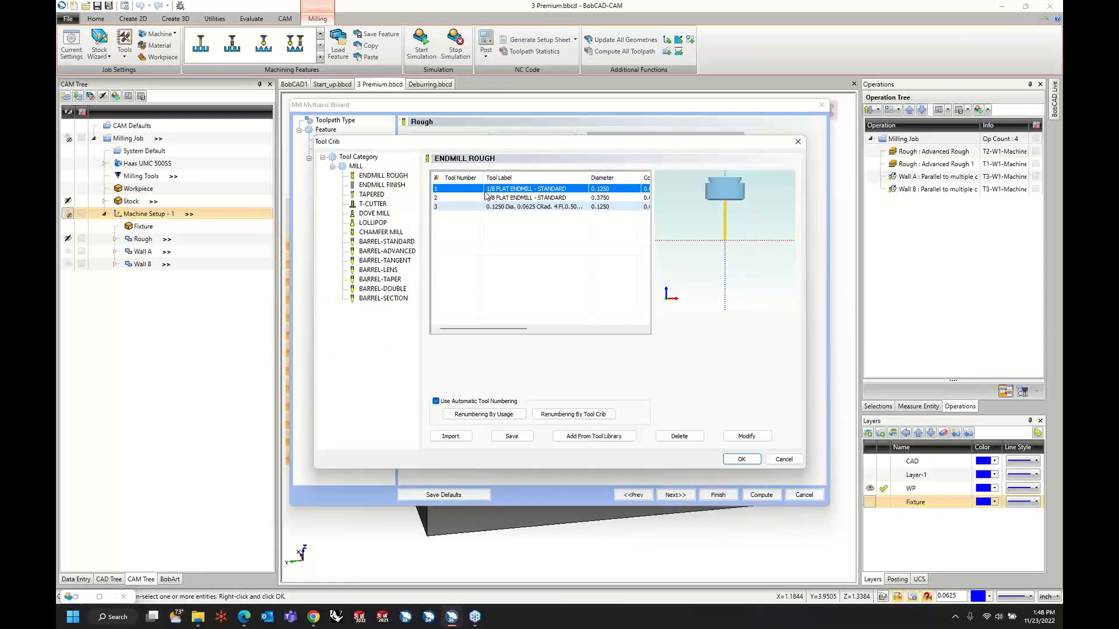
pyautogui.click(742, 460)
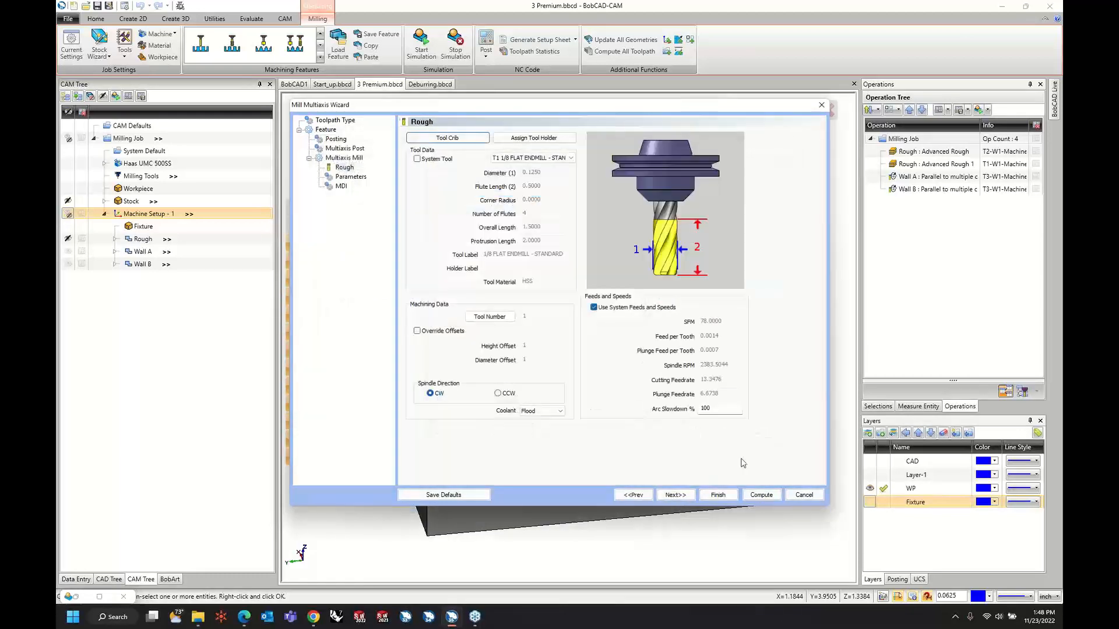
pyautogui.click(673, 496)
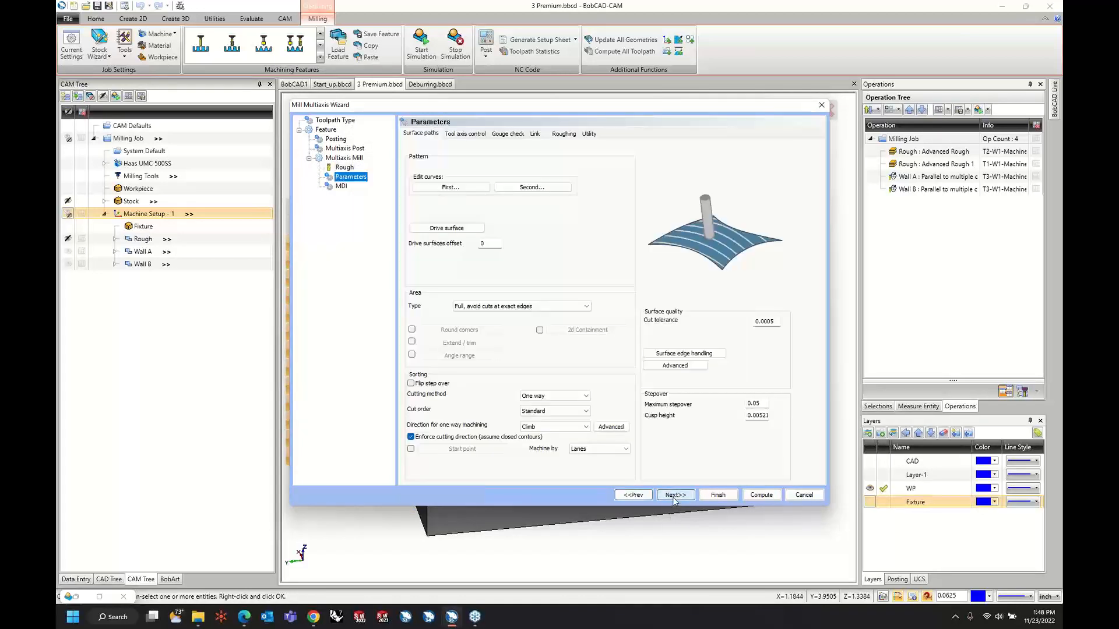
# Assign the floor edge along the long wall as the first curve and the floor edge along the central rib as the second.
pyautogui.click(482, 187)
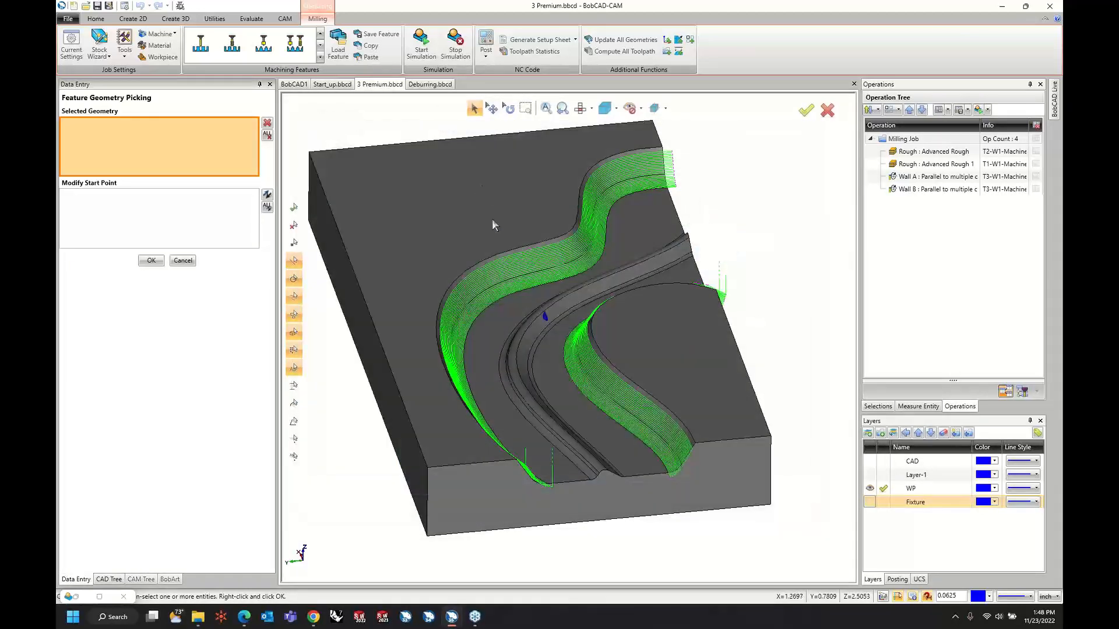
pyautogui.click(518, 292)
pyautogui.rightClick(760, 205)
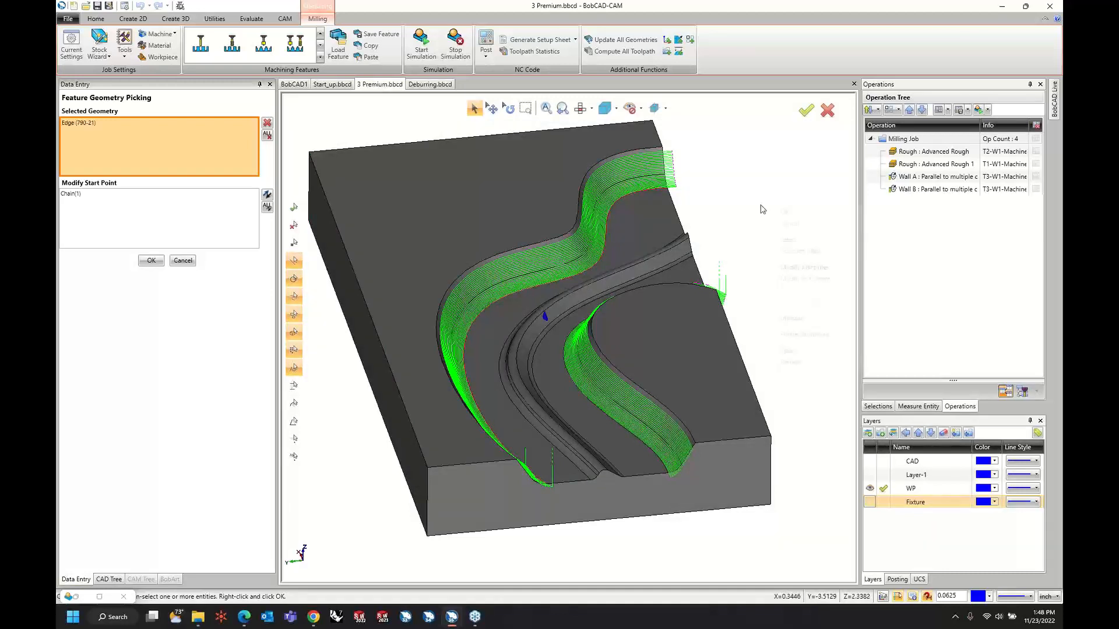
pyautogui.click(769, 212)
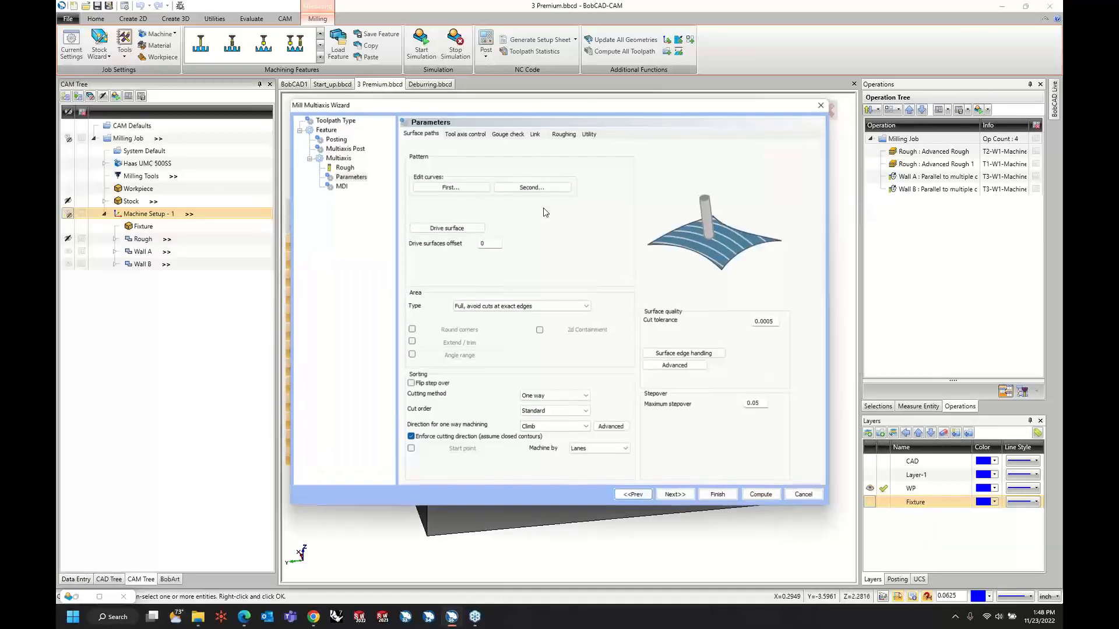
pyautogui.click(542, 190)
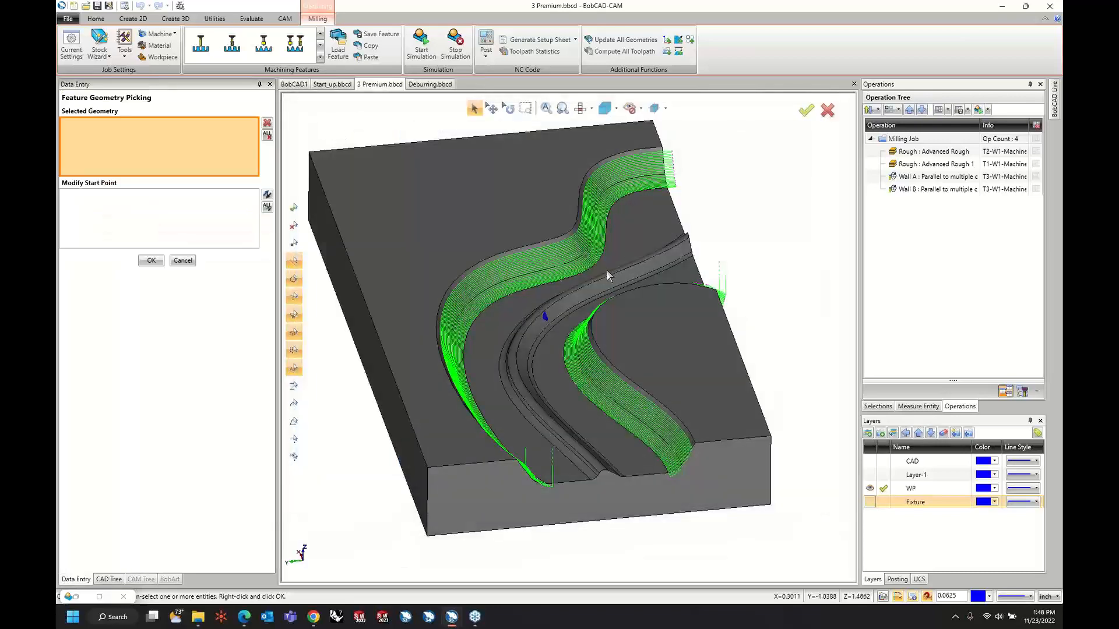
pyautogui.click(504, 381)
pyautogui.rightClick(709, 229)
pyautogui.click(714, 236)
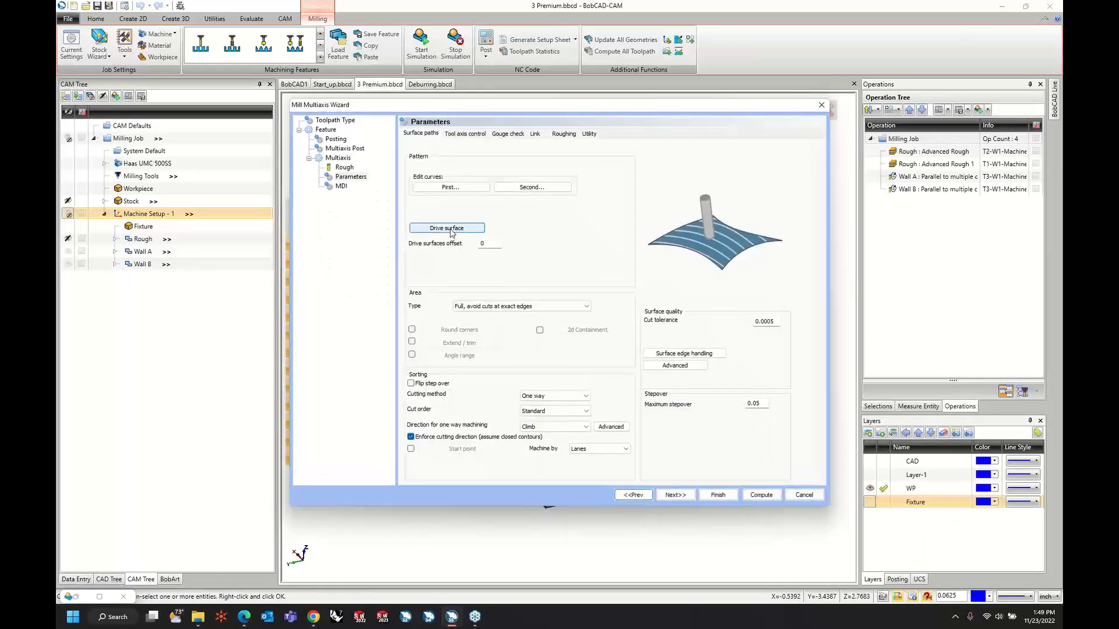
# Assign the flat channel floor between the long wall and the central rib as the drive surface for the morph toolpath.
pyautogui.click(438, 231)
pyautogui.click(511, 340)
pyautogui.rightClick(646, 211)
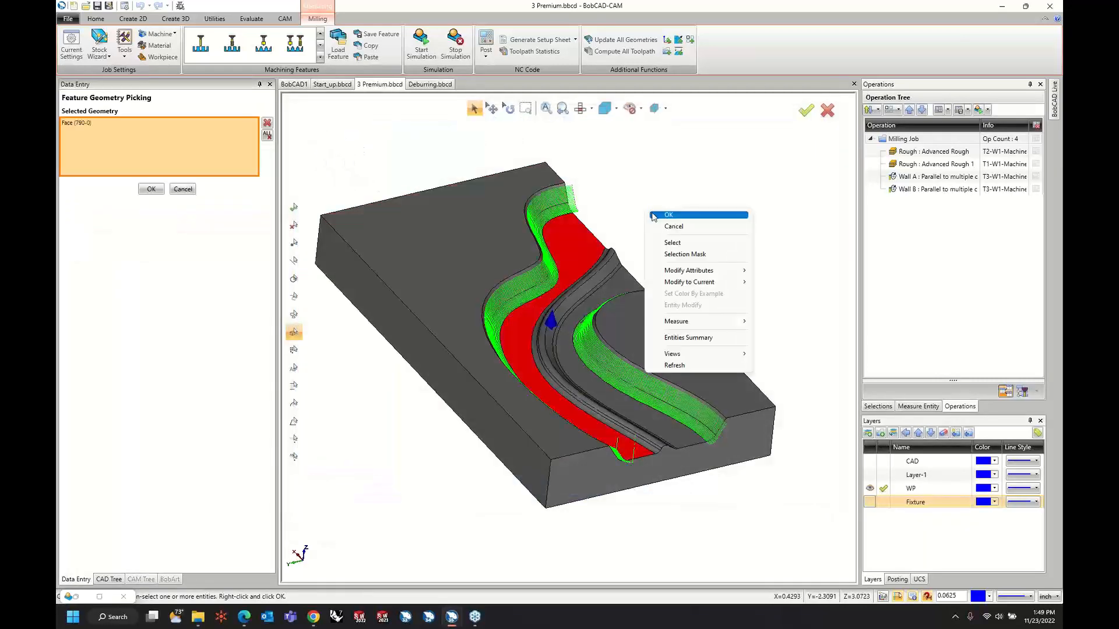
pyautogui.click(654, 219)
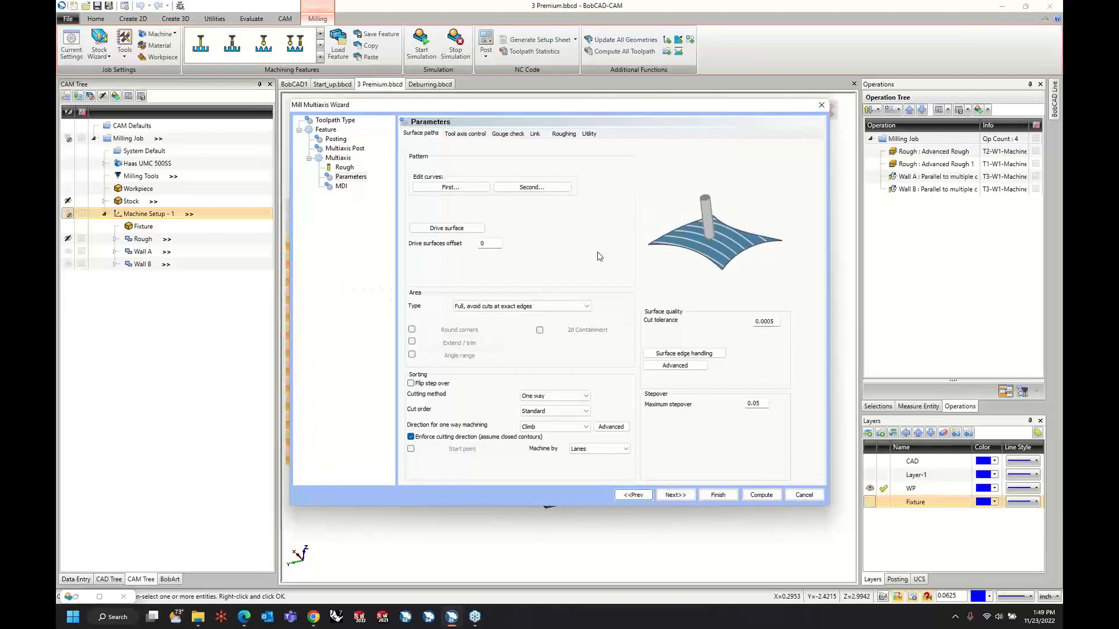
# Set the morph operation's tool axis output format to 3 Axis and compute the toolpath.
pyautogui.click(465, 133)
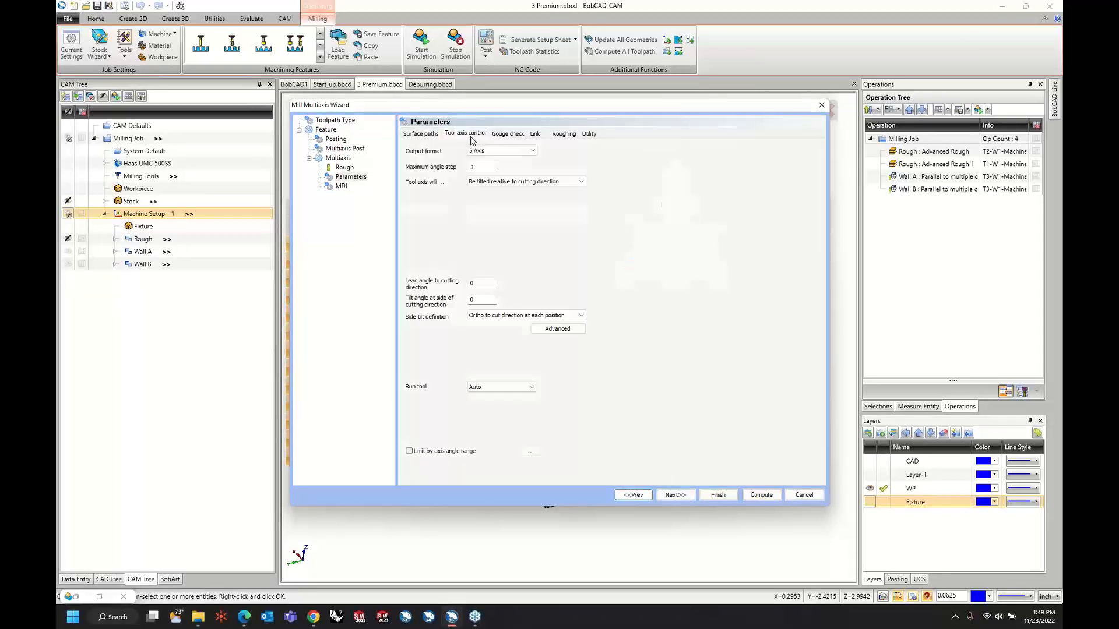
pyautogui.click(501, 151)
pyautogui.click(477, 159)
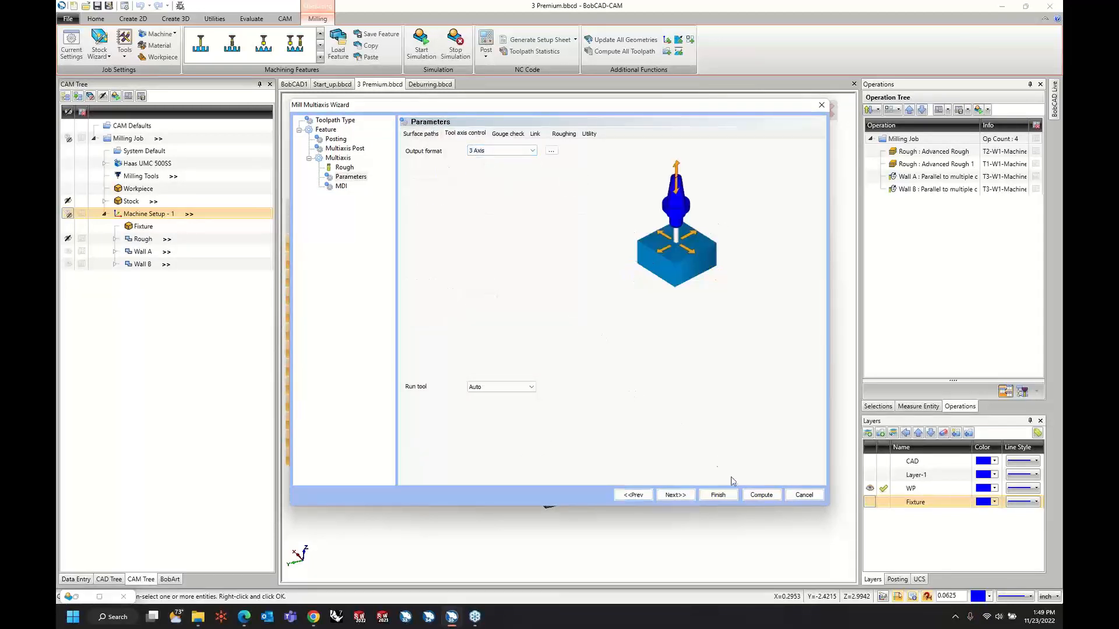
pyautogui.click(761, 496)
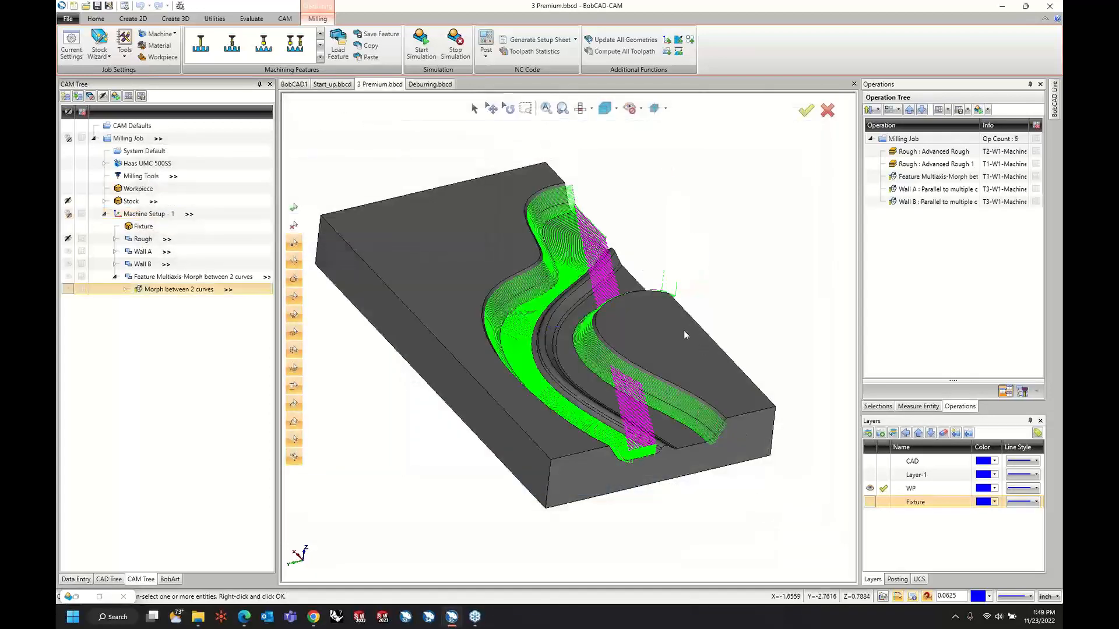
# Hide the Wall B and Wall A toolpaths and examine the morph passes along the edges of the channel floor.
pyautogui.click(69, 265)
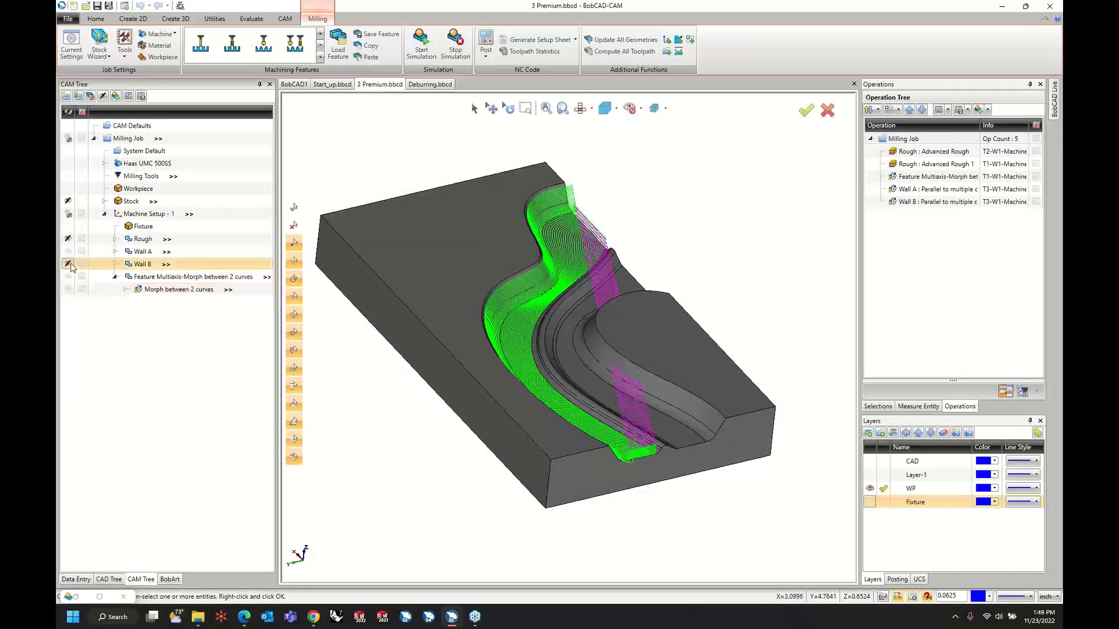
pyautogui.click(68, 251)
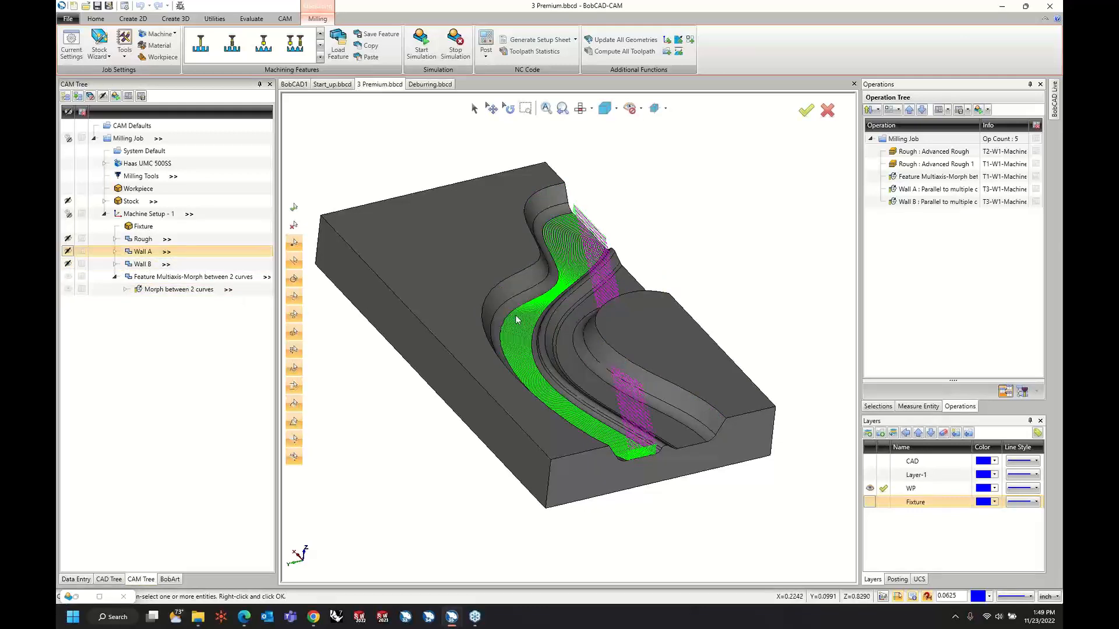
pyautogui.moveTo(519, 323); pyautogui.dragTo(563, 170, button='middle')
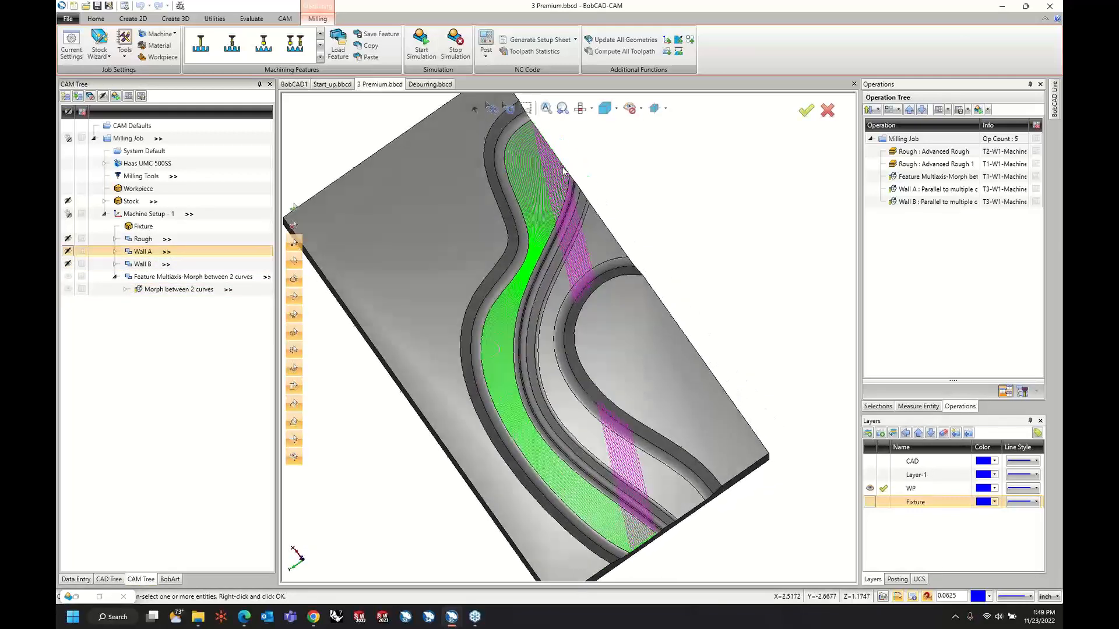
pyautogui.scroll(-3, 486, 323)
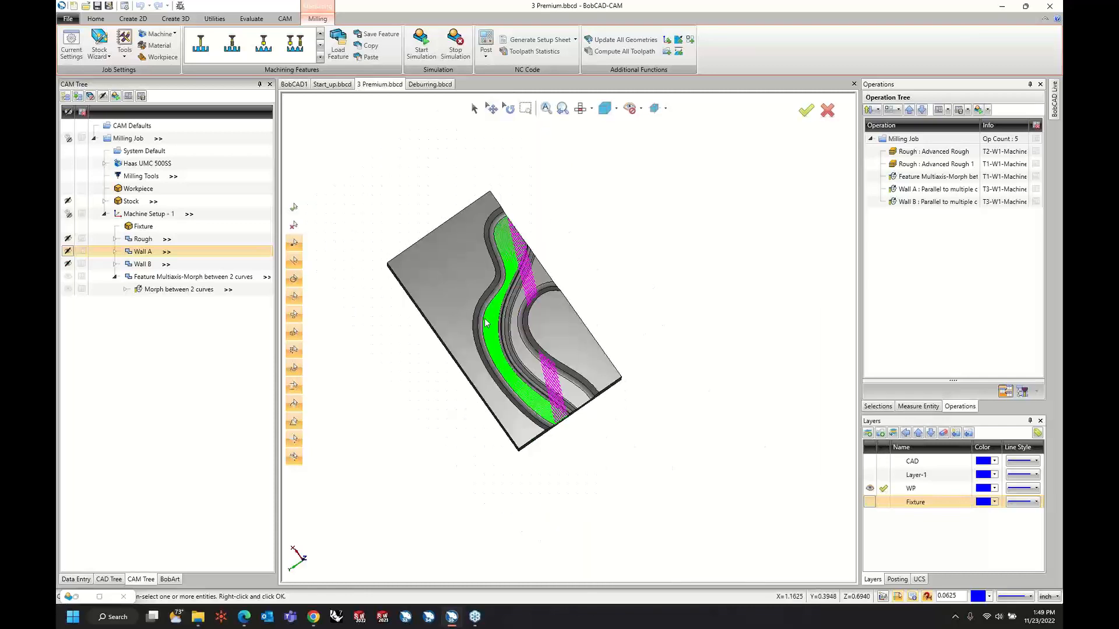
pyautogui.scroll(8, 485, 319)
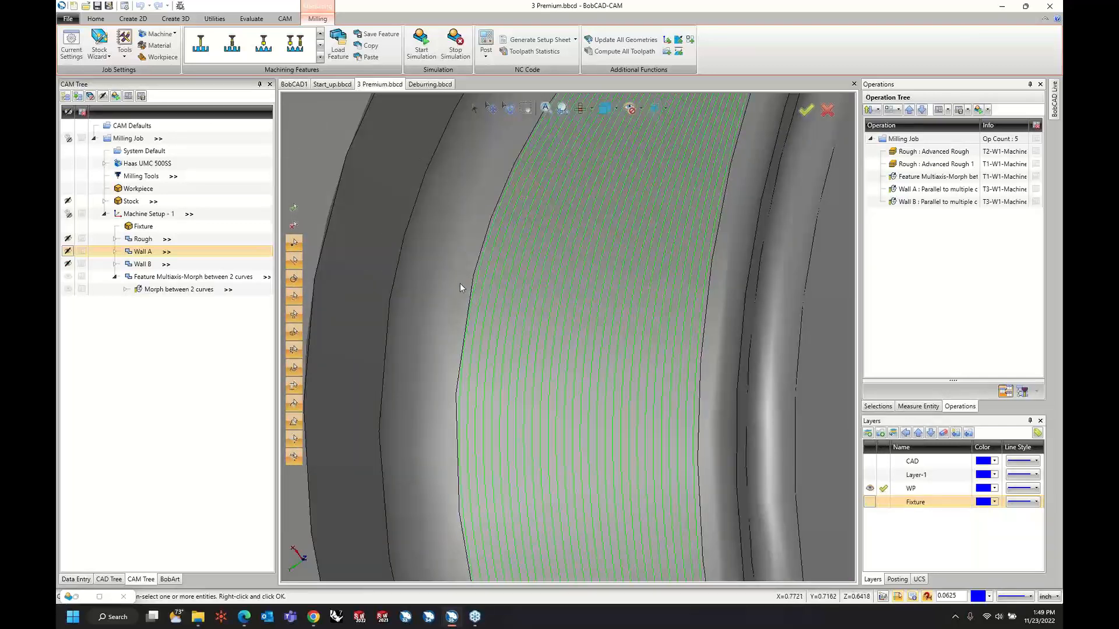
# Edit the Morph between 2 curves operation and set its area type to Full, start and end at exact surface edges.
pyautogui.rightClick(193, 290)
pyautogui.click(207, 296)
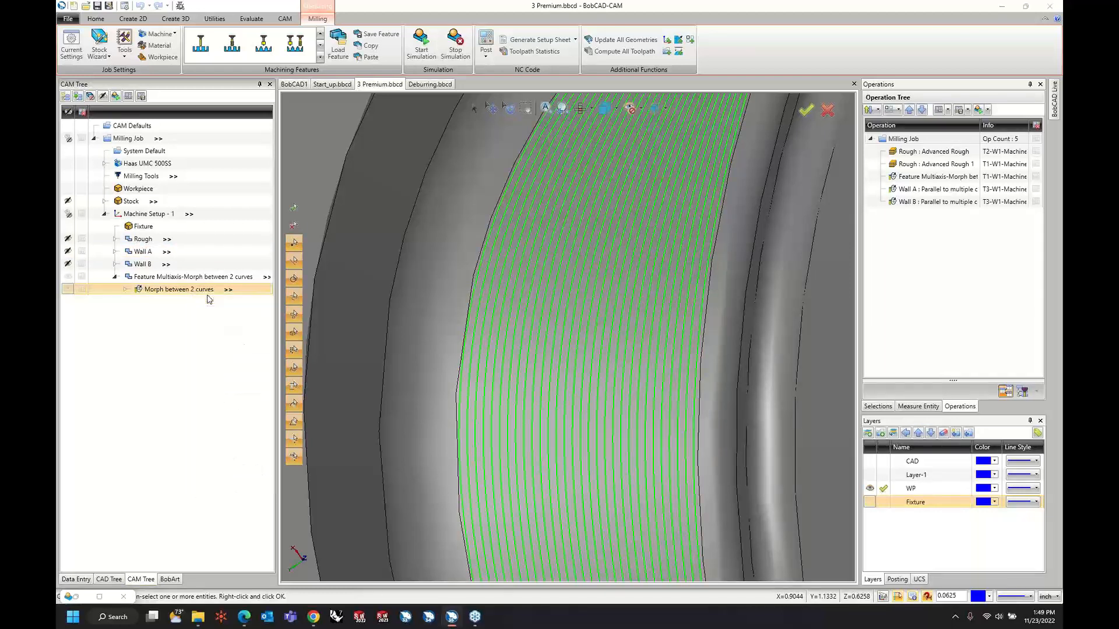
pyautogui.click(350, 177)
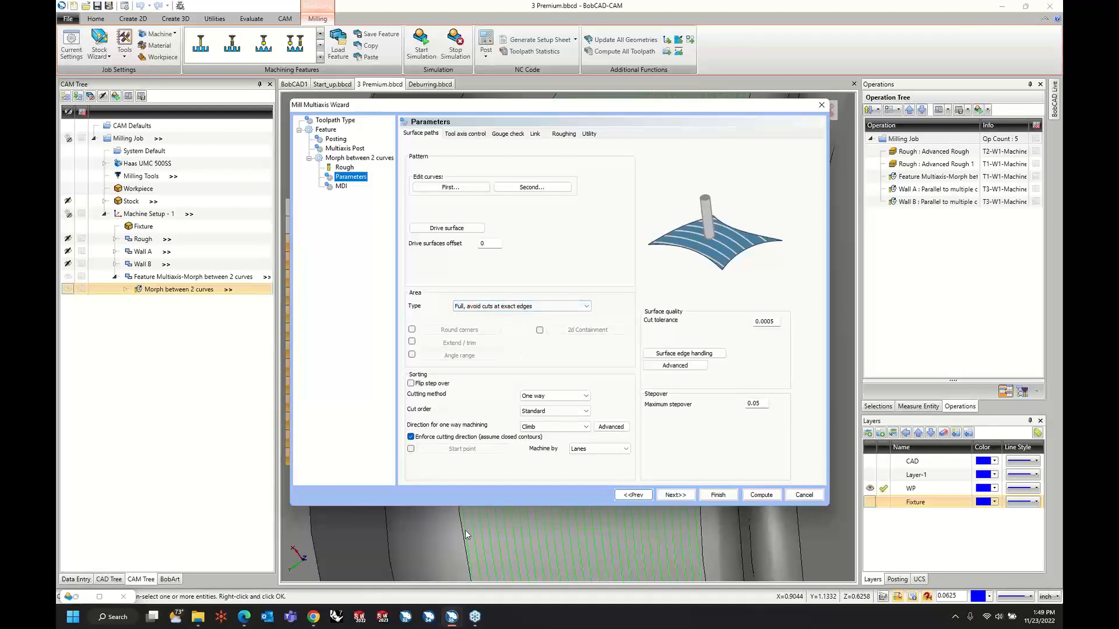
pyautogui.click(552, 307)
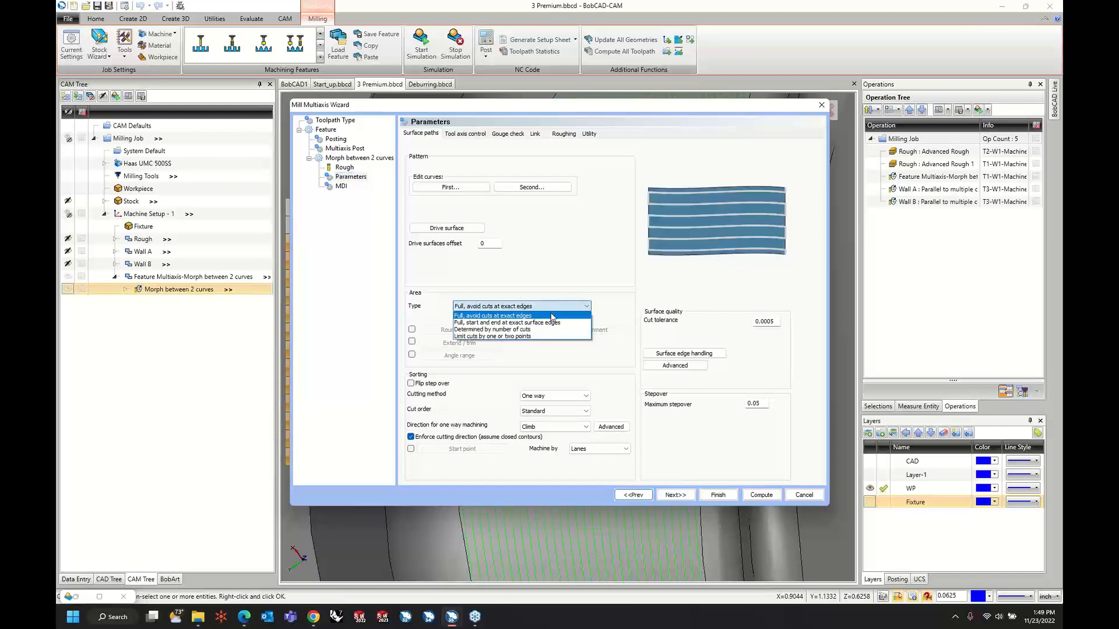
pyautogui.click(548, 322)
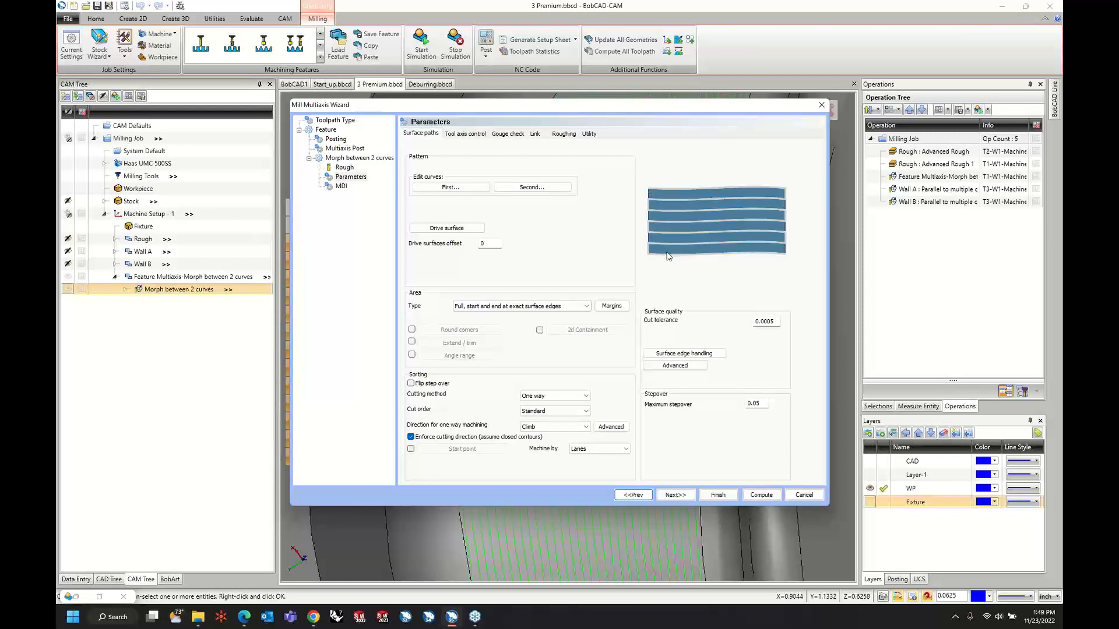
# Enable Add internal tool radius in the area margins and recompute the morph toolpath.
pyautogui.click(612, 306)
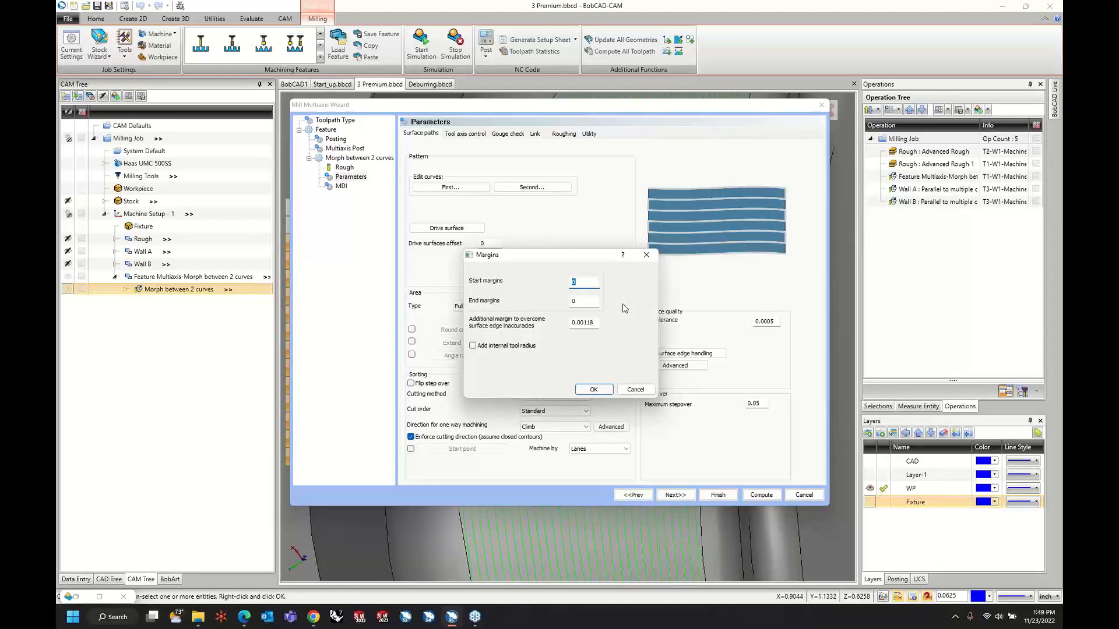
pyautogui.click(473, 347)
pyautogui.click(592, 390)
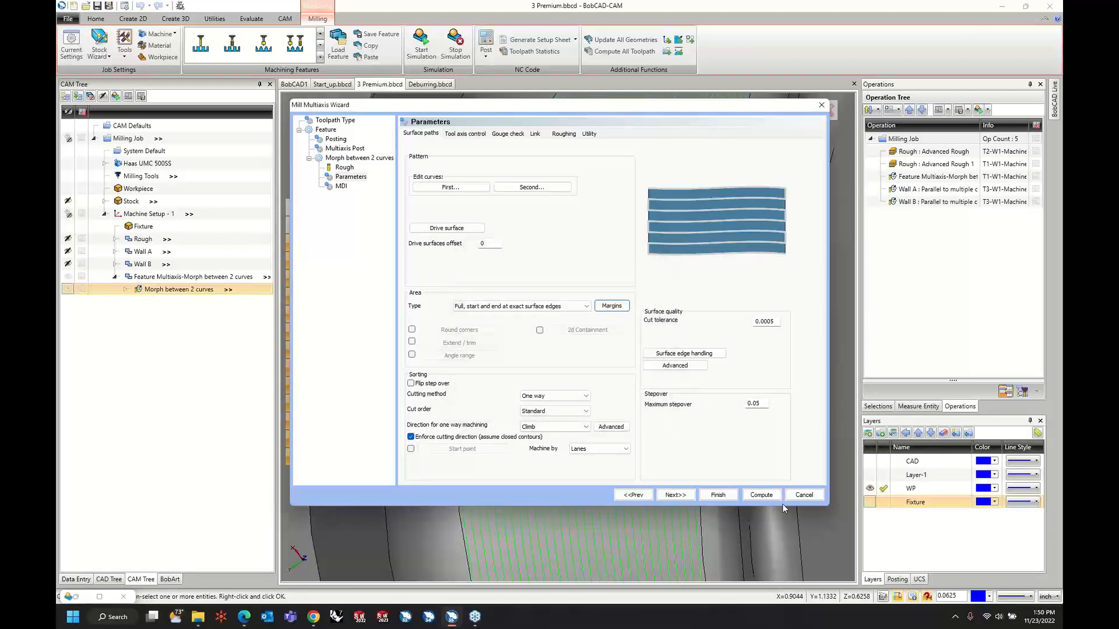
pyautogui.click(754, 493)
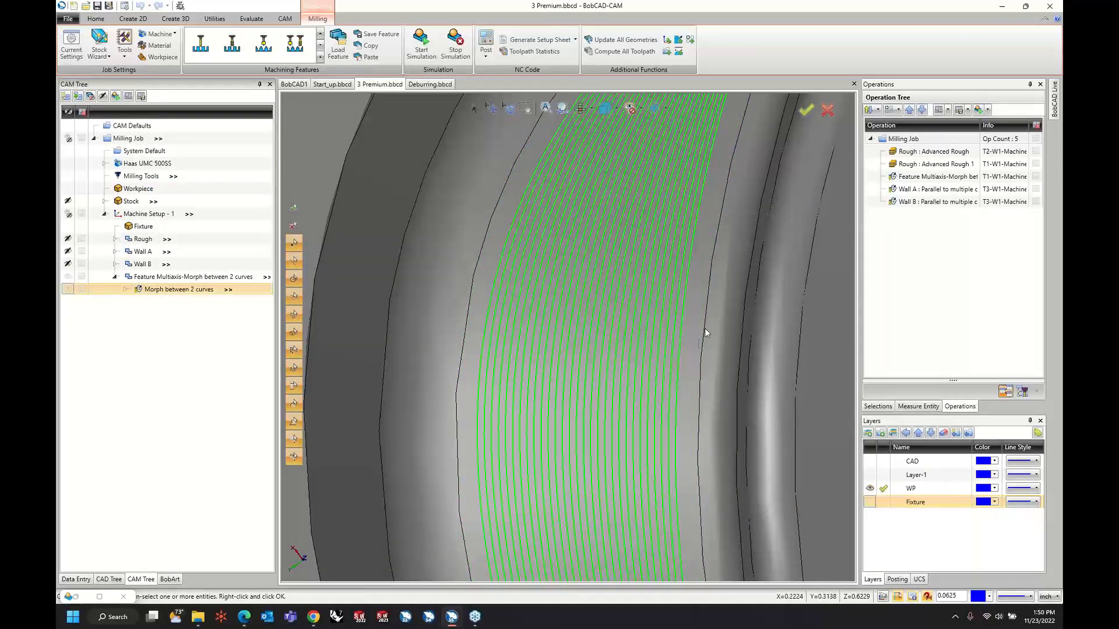
# Enable Extend / trim on the Morph between 2 curves operation, with start and end tangential extensions of 50% of tool diameter.
pyautogui.scroll(-6, 488, 307)
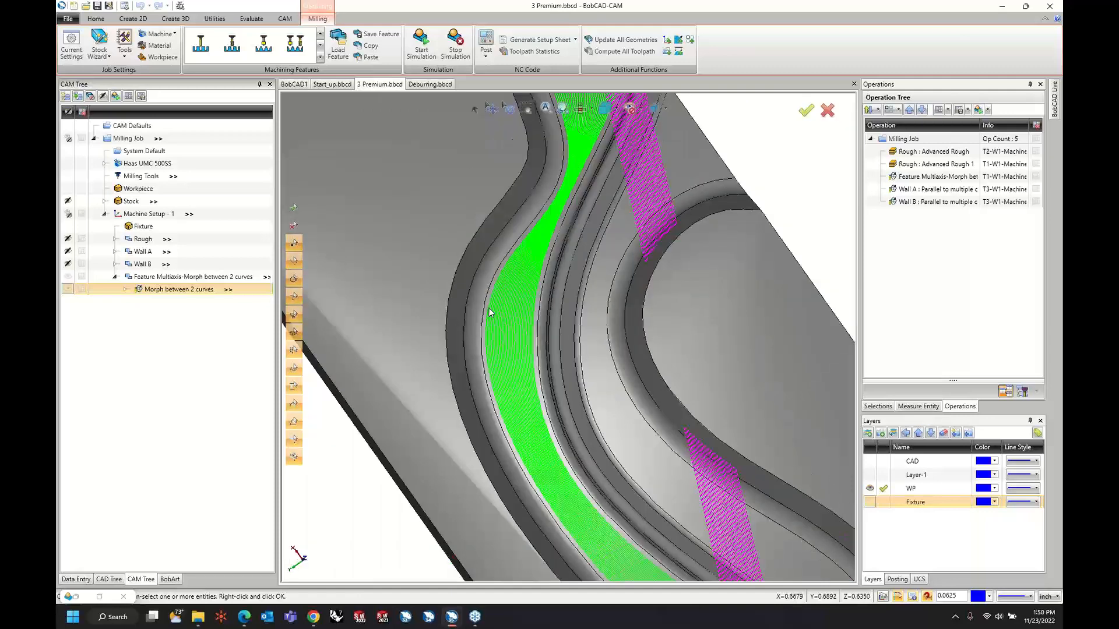
pyautogui.scroll(-4, 488, 312)
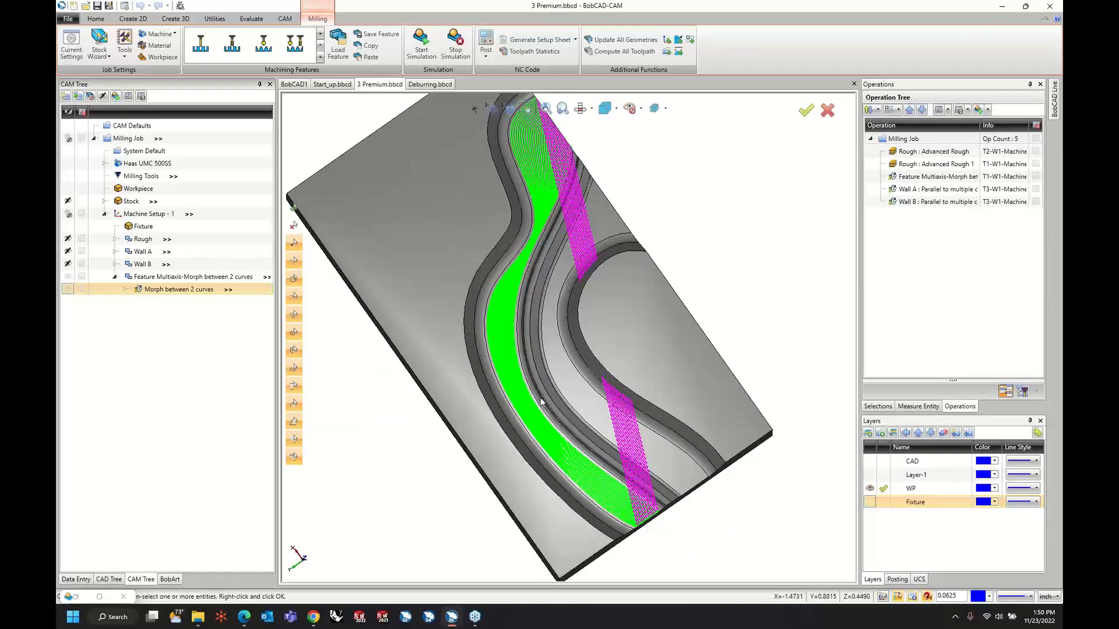
pyautogui.moveTo(540, 402); pyautogui.dragTo(611, 340, button='middle')
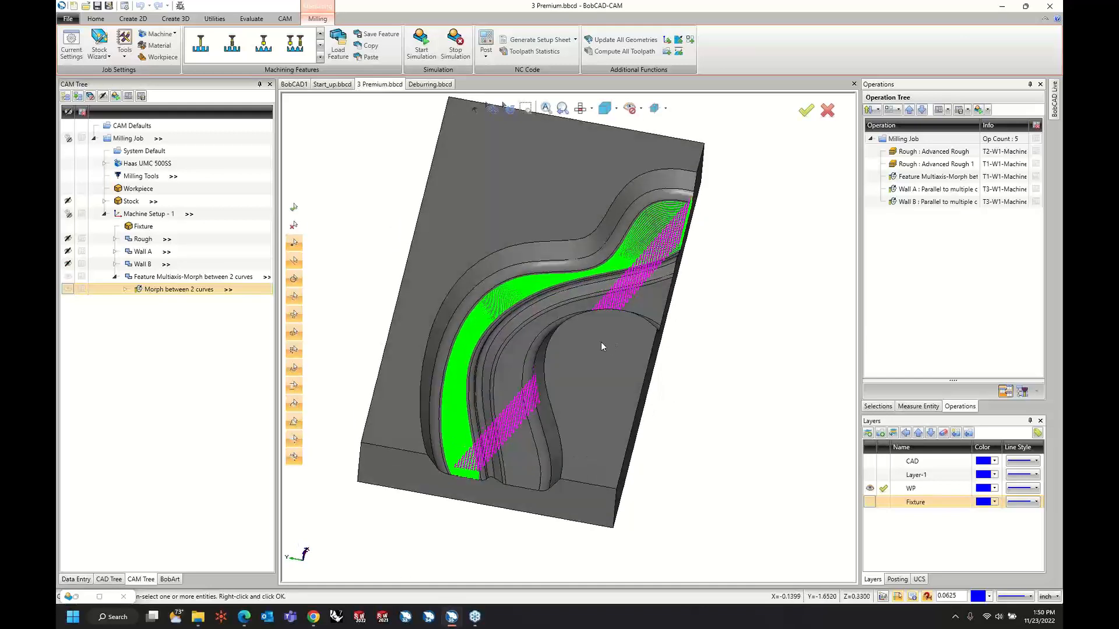
pyautogui.scroll(-3, 577, 281)
pyautogui.scroll(10, 568, 286)
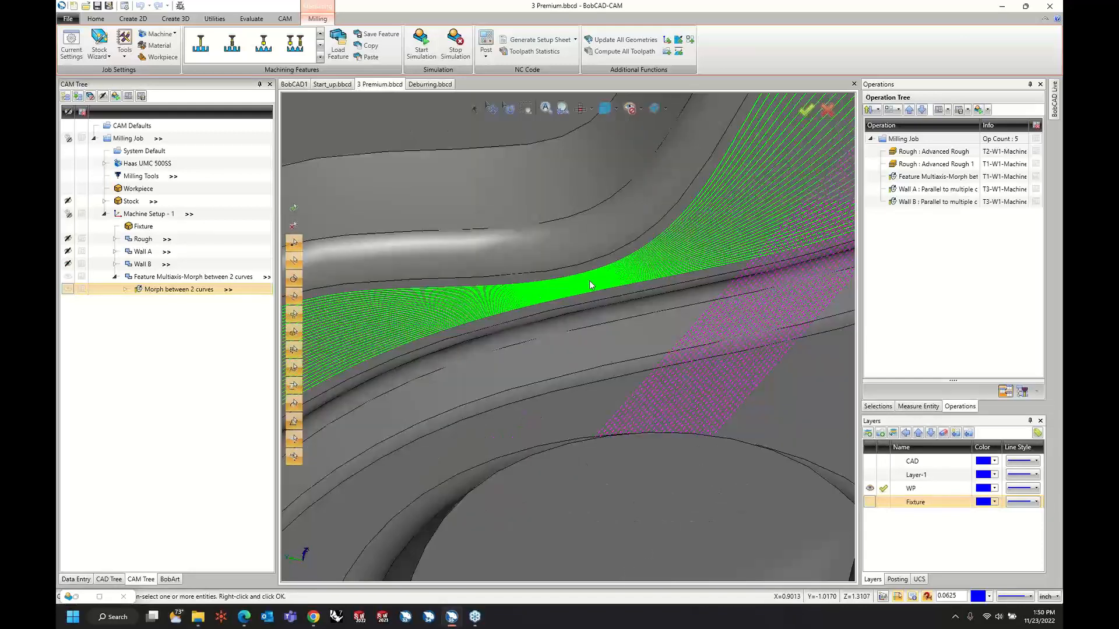
pyautogui.rightClick(193, 293)
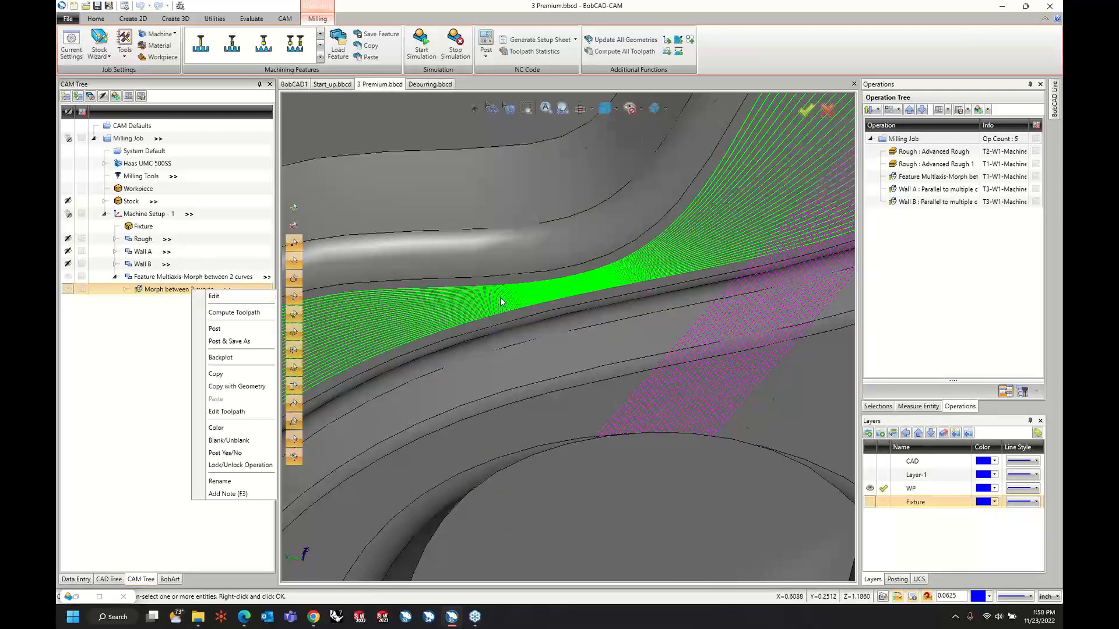
pyautogui.scroll(-5, 502, 297)
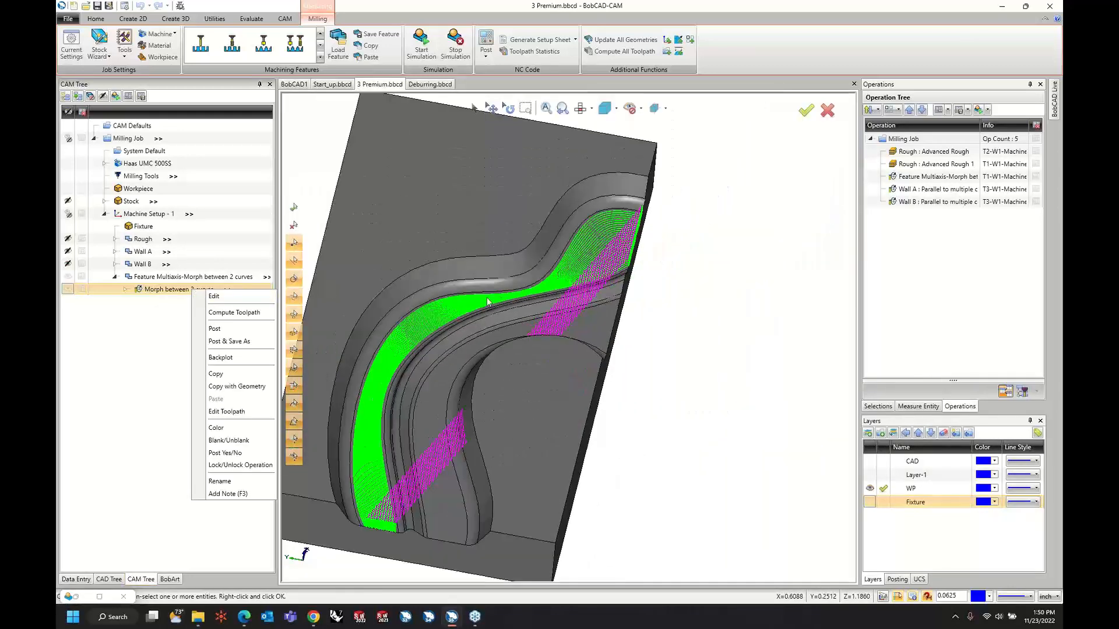
pyautogui.click(215, 297)
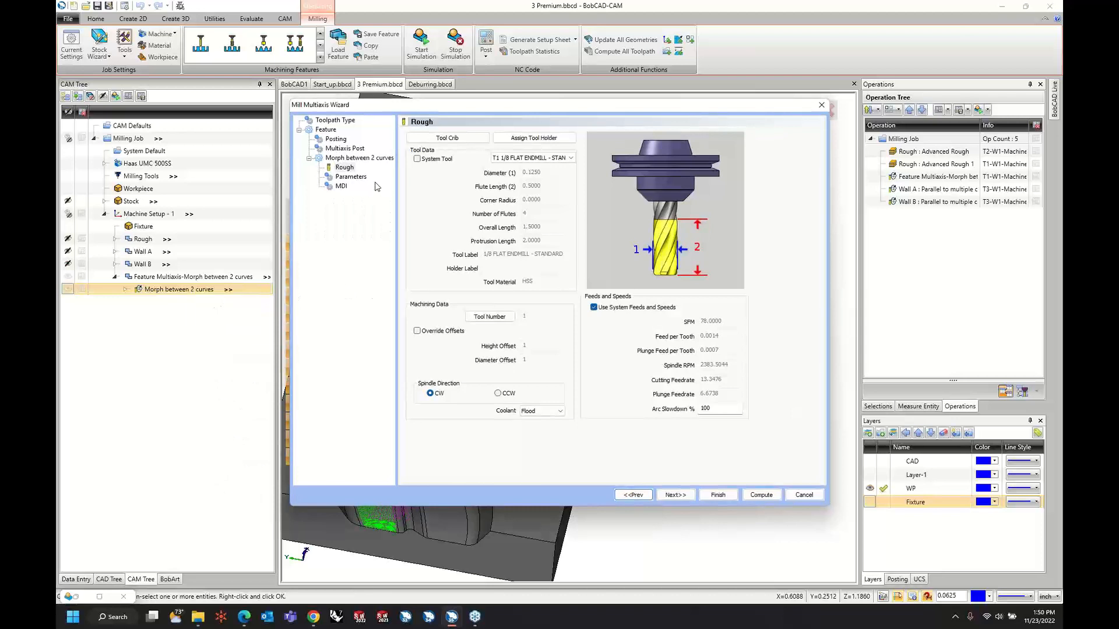
pyautogui.click(355, 177)
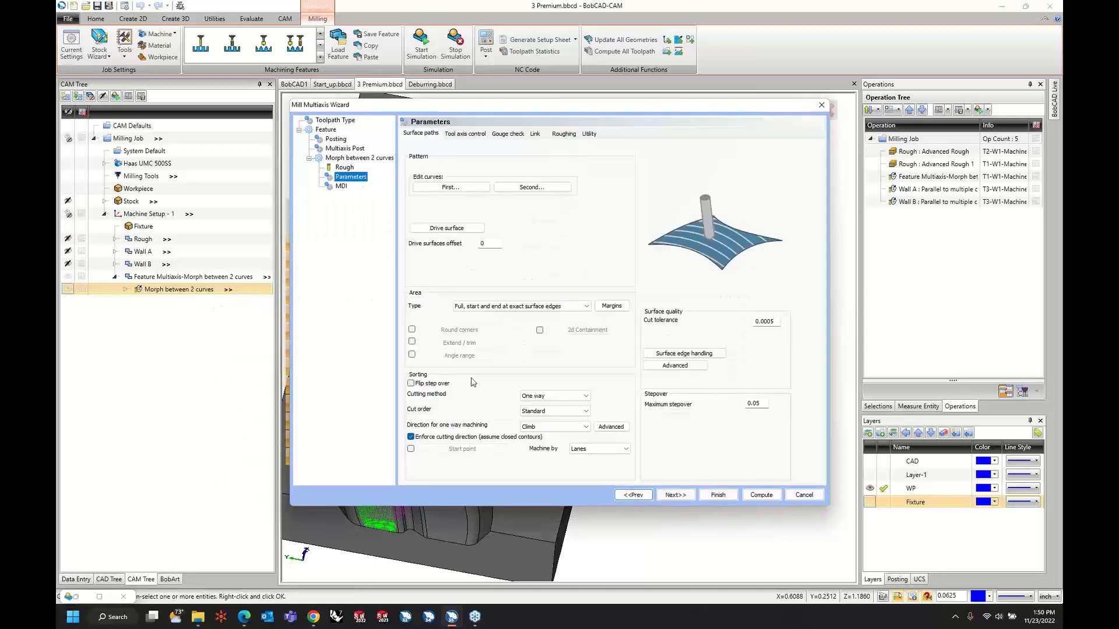
pyautogui.click(413, 343)
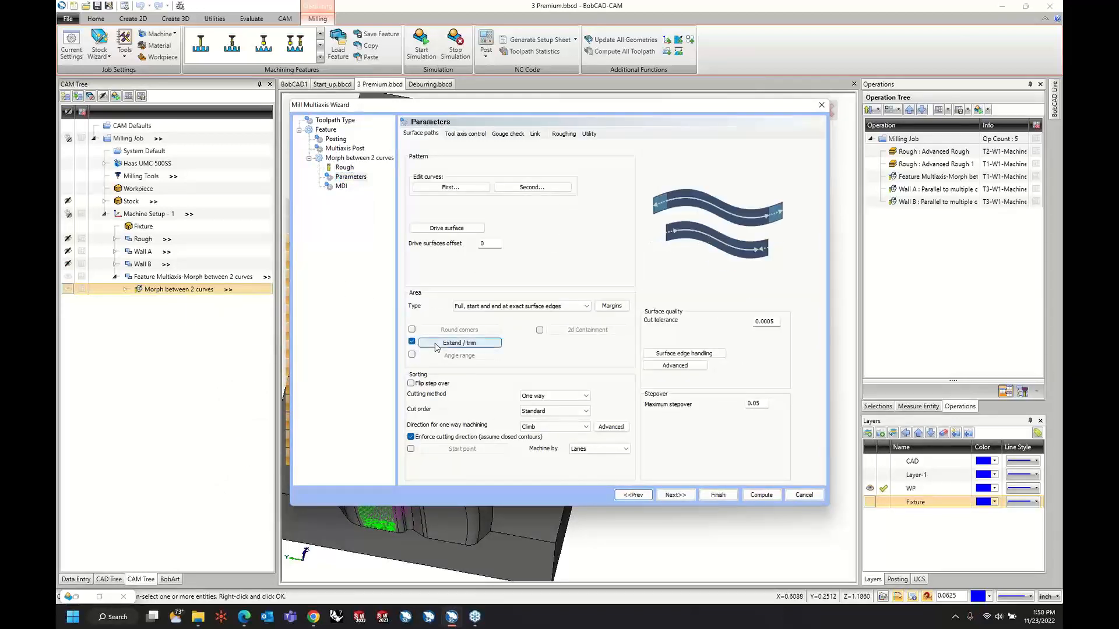
pyautogui.click(437, 345)
pyautogui.click(491, 266)
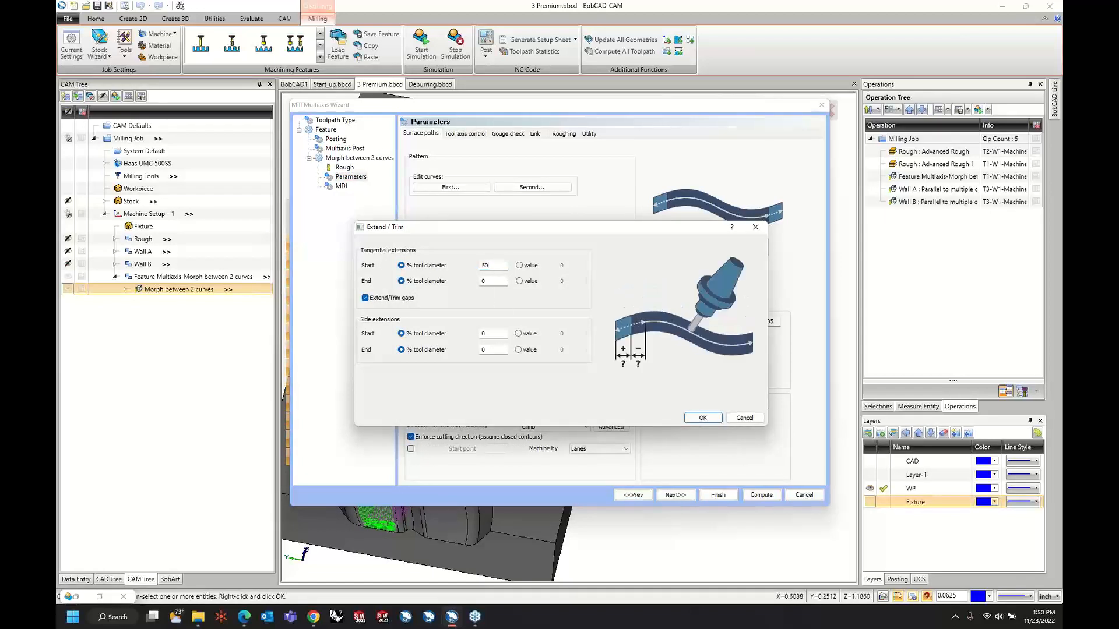
pyautogui.press('Tab')
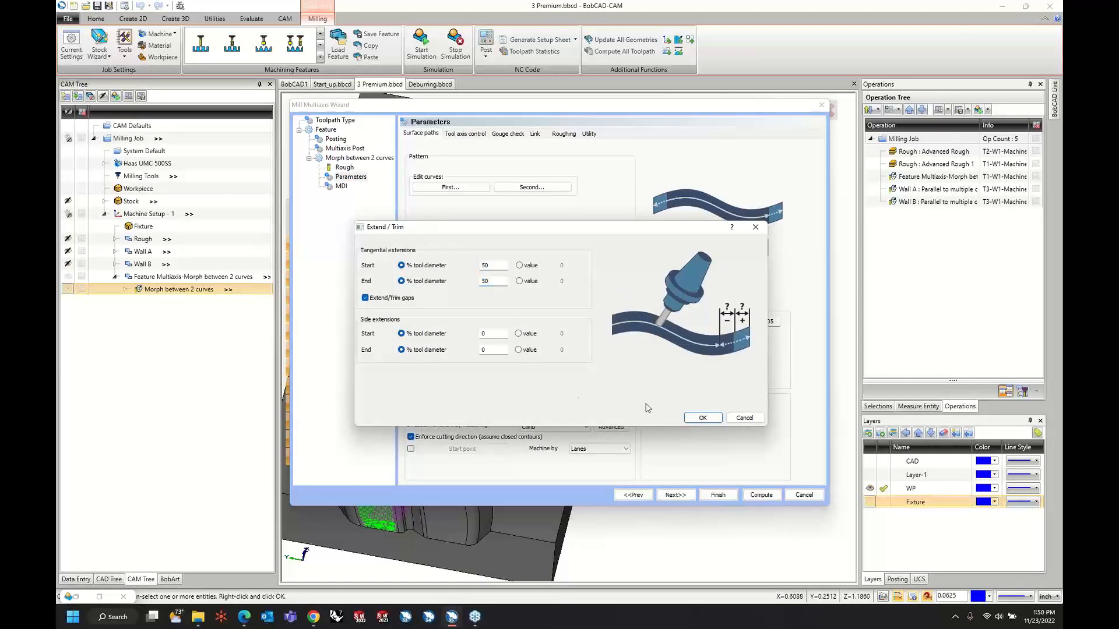
pyautogui.click(703, 417)
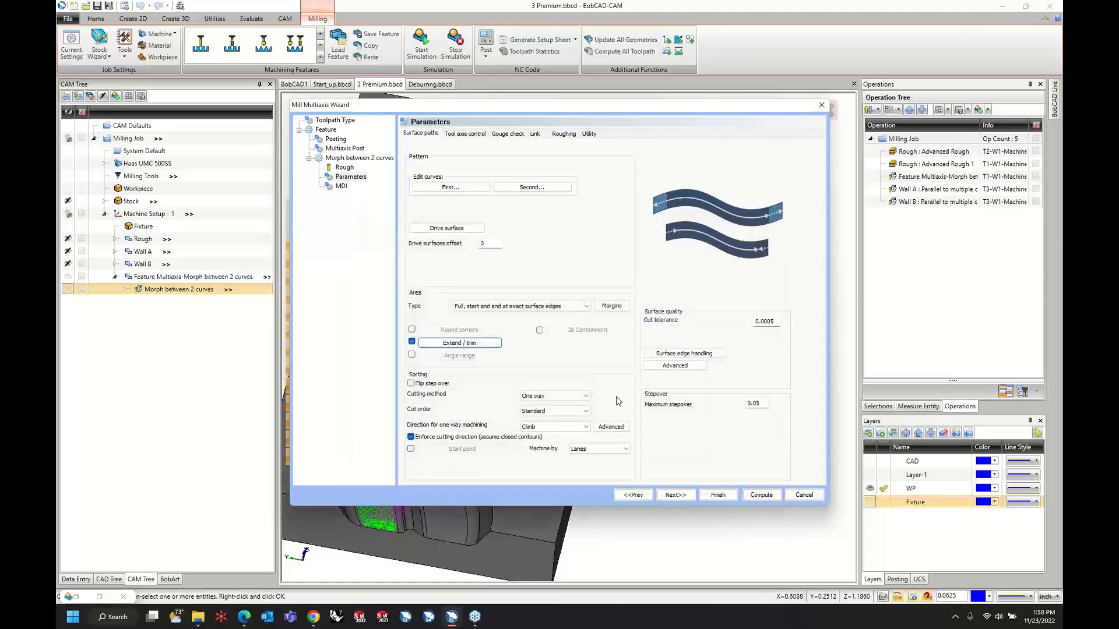
# Set the user-defined clearance plane height to 1.5 in the morph operation's retract settings.
pyautogui.click(534, 134)
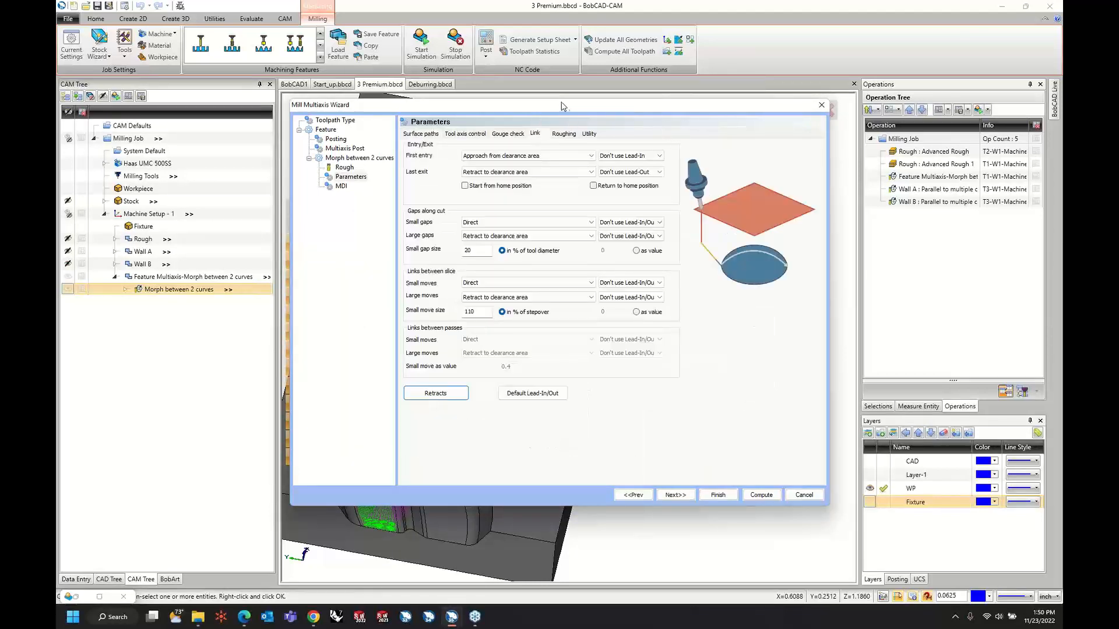
pyautogui.moveTo(561, 106); pyautogui.dragTo(847, 145)
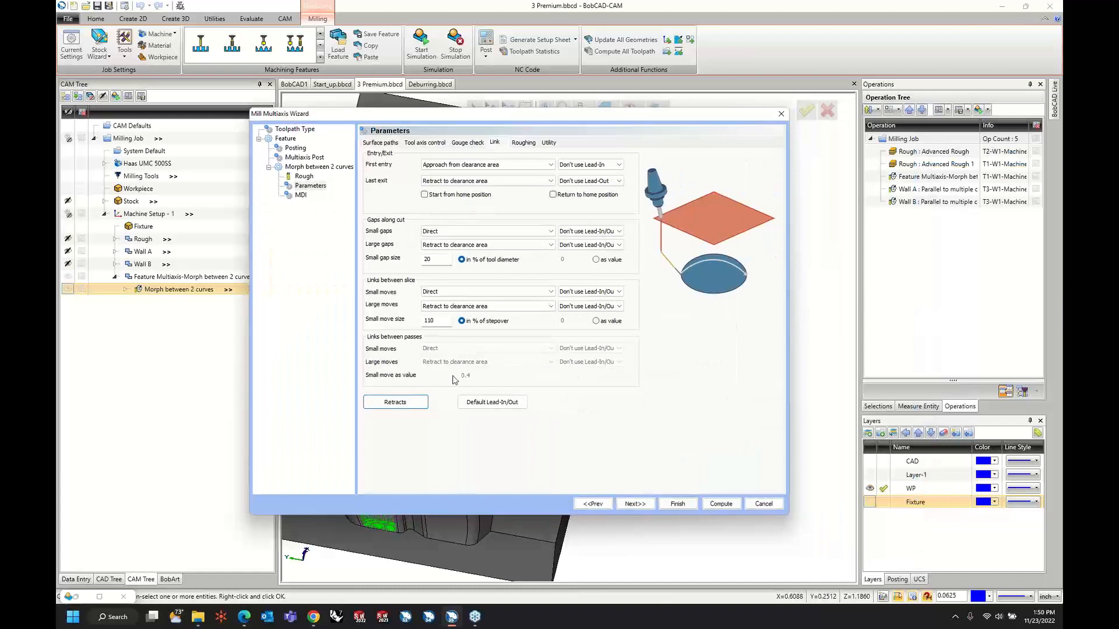
pyautogui.click(414, 406)
pyautogui.doubleClick(481, 237)
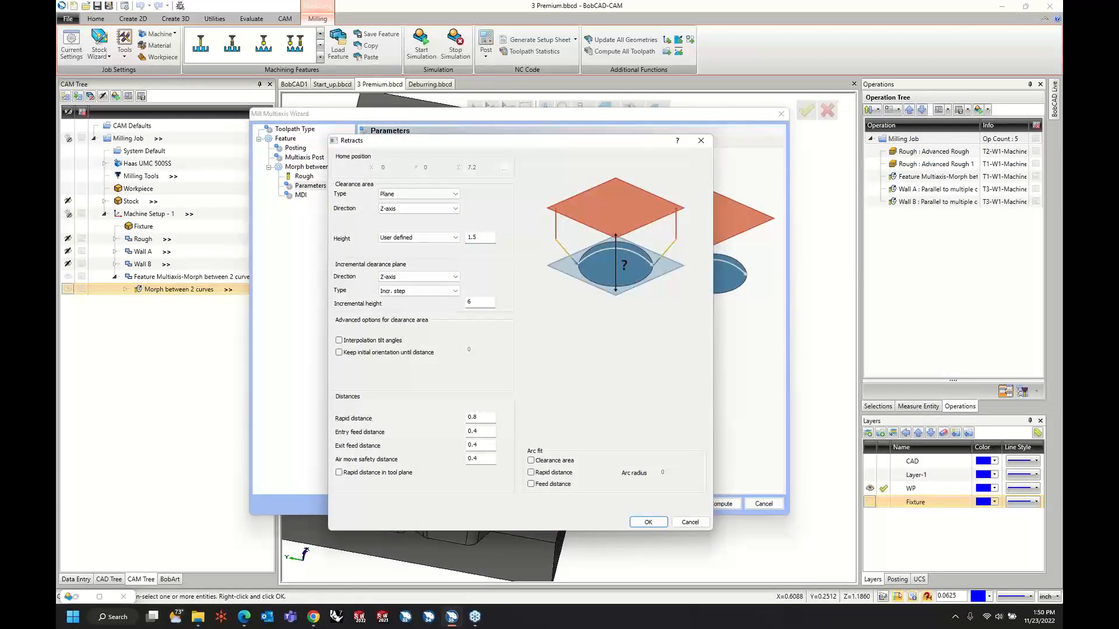
pyautogui.click(641, 522)
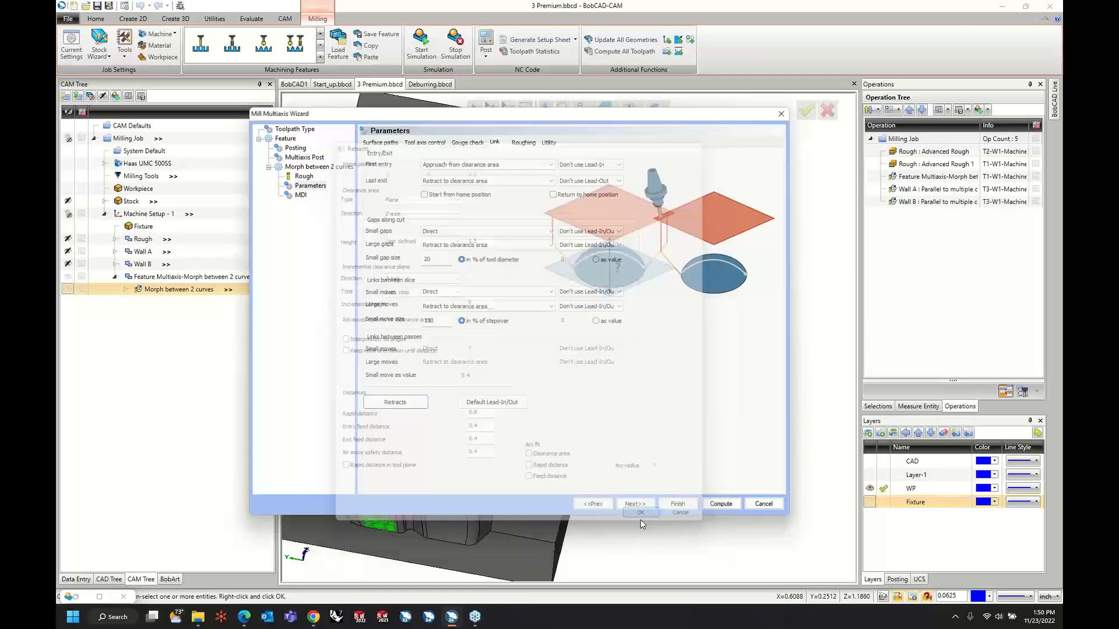
# Set the first entry to Use Lead-In and the last exit to Use Lead-Out.
pyautogui.click(585, 168)
pyautogui.click(583, 174)
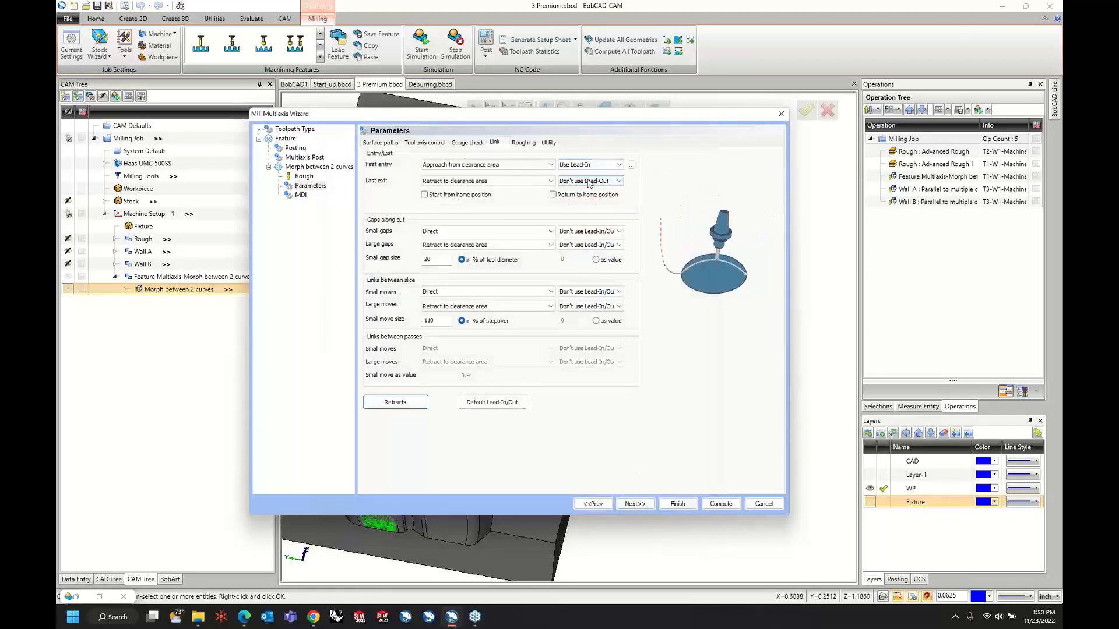
pyautogui.click(589, 180)
pyautogui.click(587, 191)
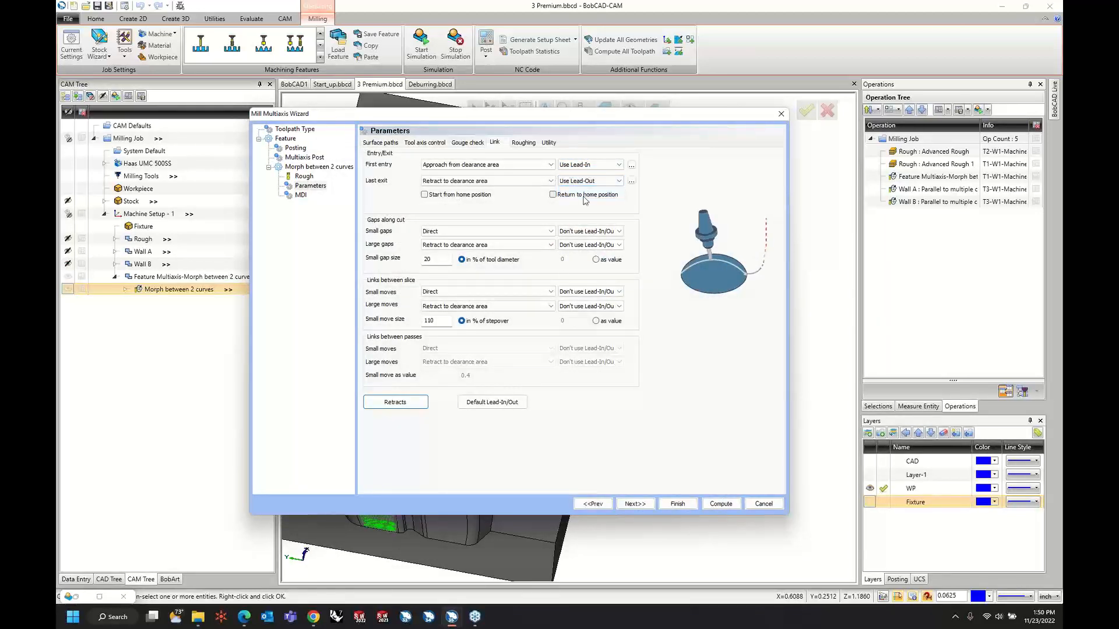
# Set the default lead-in to Vertical tang. arc at 100% of tool diameter, copy it to the lead-out and compute the toolpath.
pyautogui.click(490, 403)
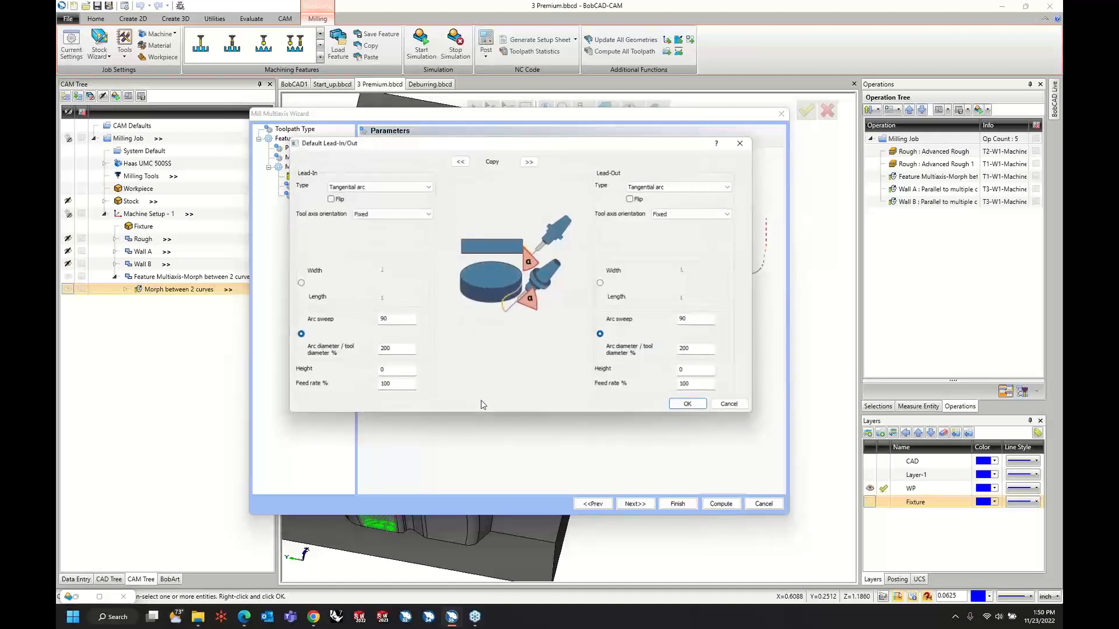
pyautogui.click(393, 187)
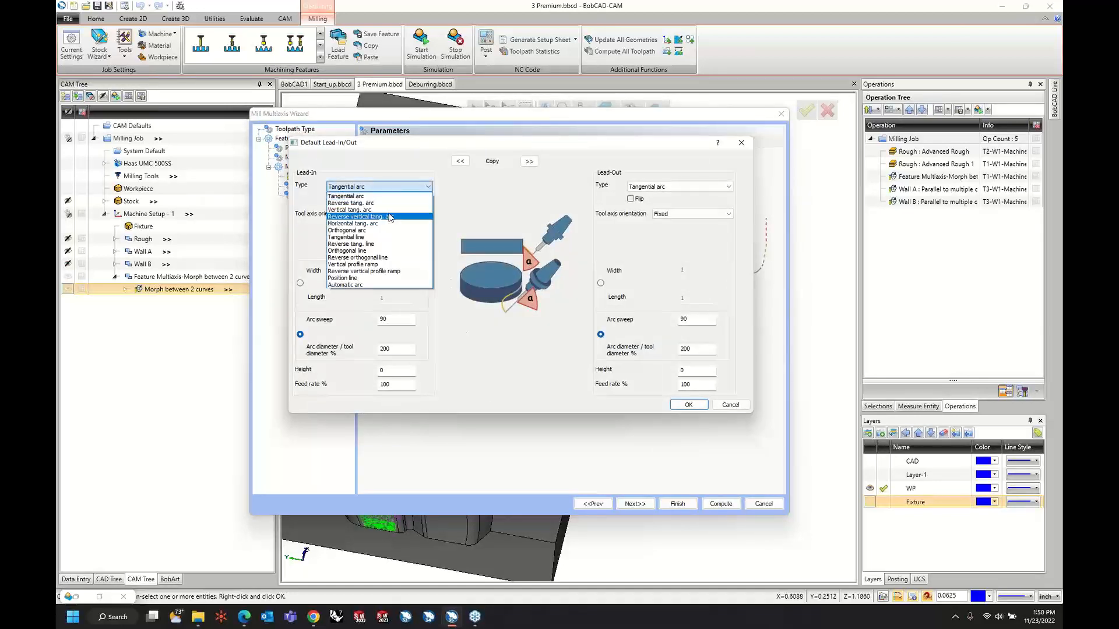
pyautogui.click(393, 210)
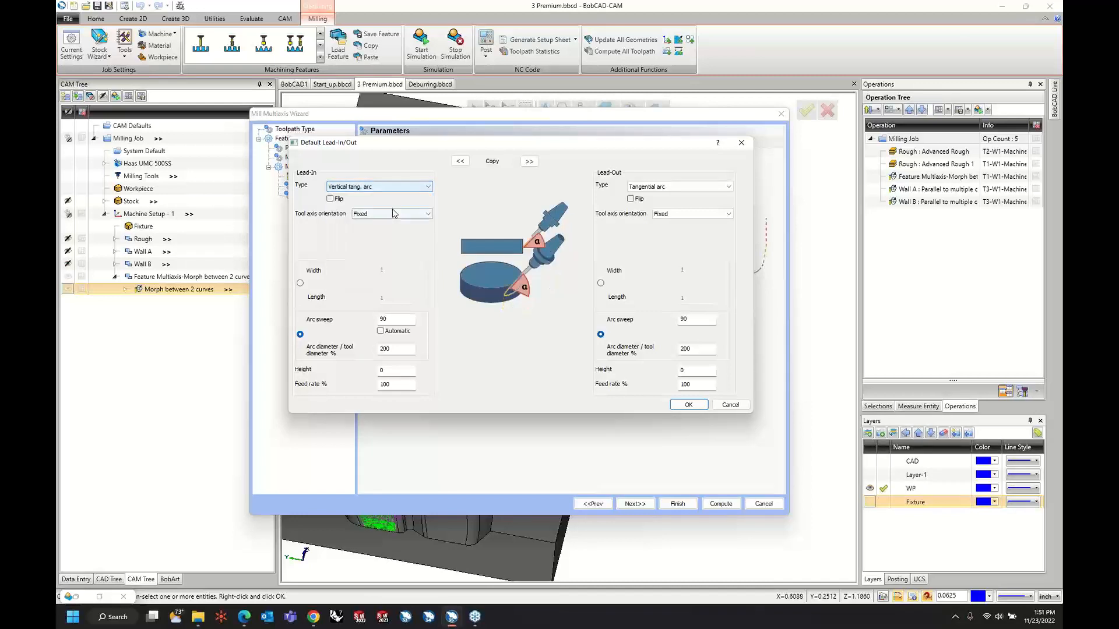
pyautogui.doubleClick(400, 349)
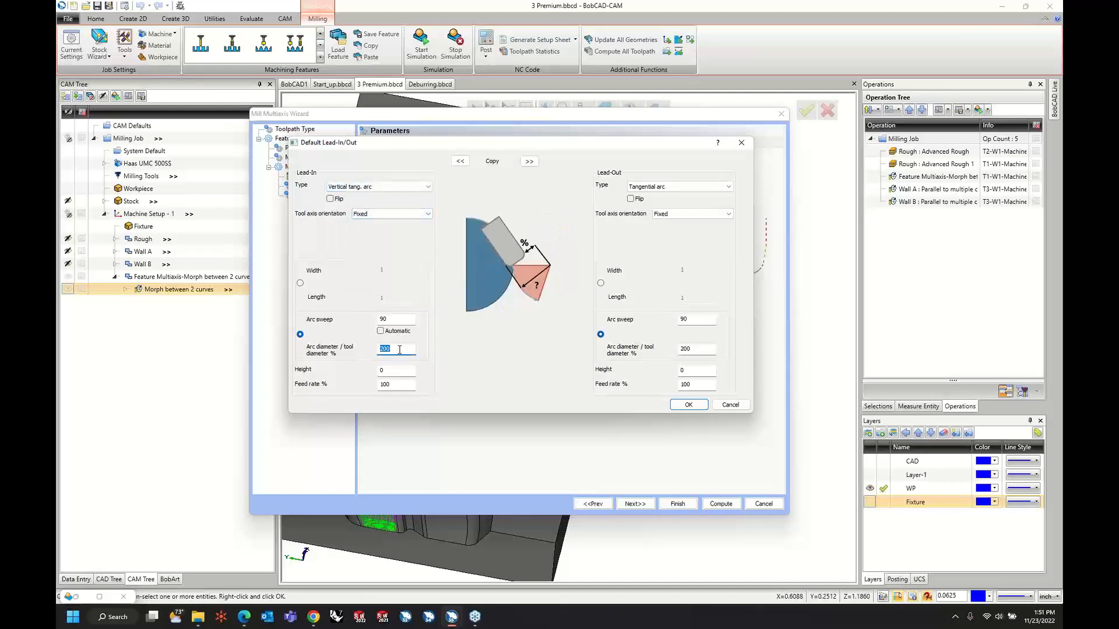
pyautogui.press('Tab')
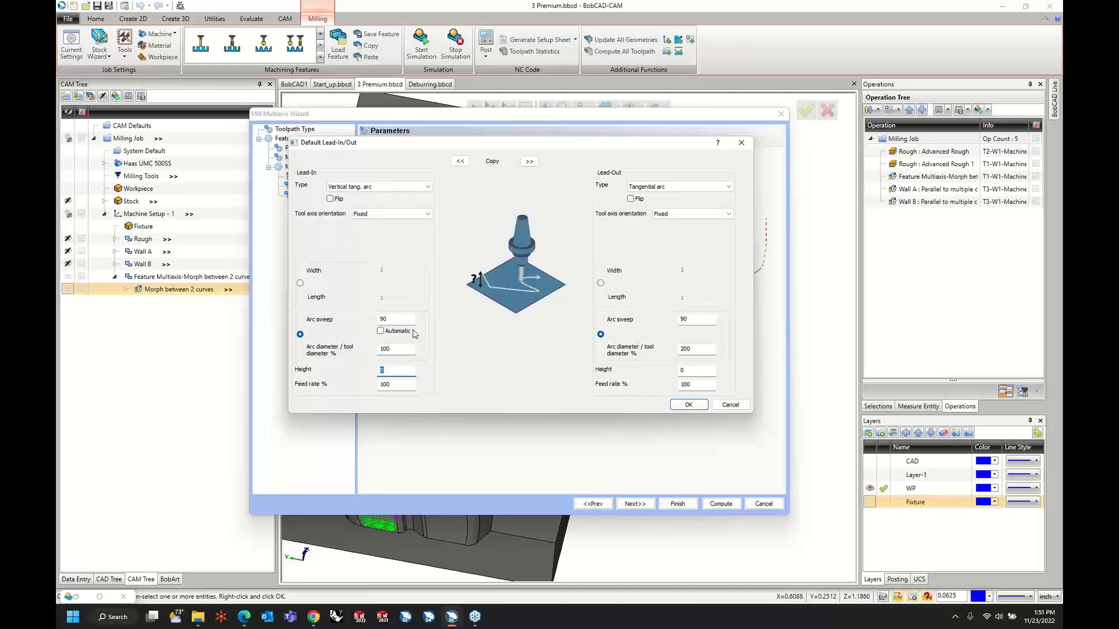
pyautogui.click(533, 164)
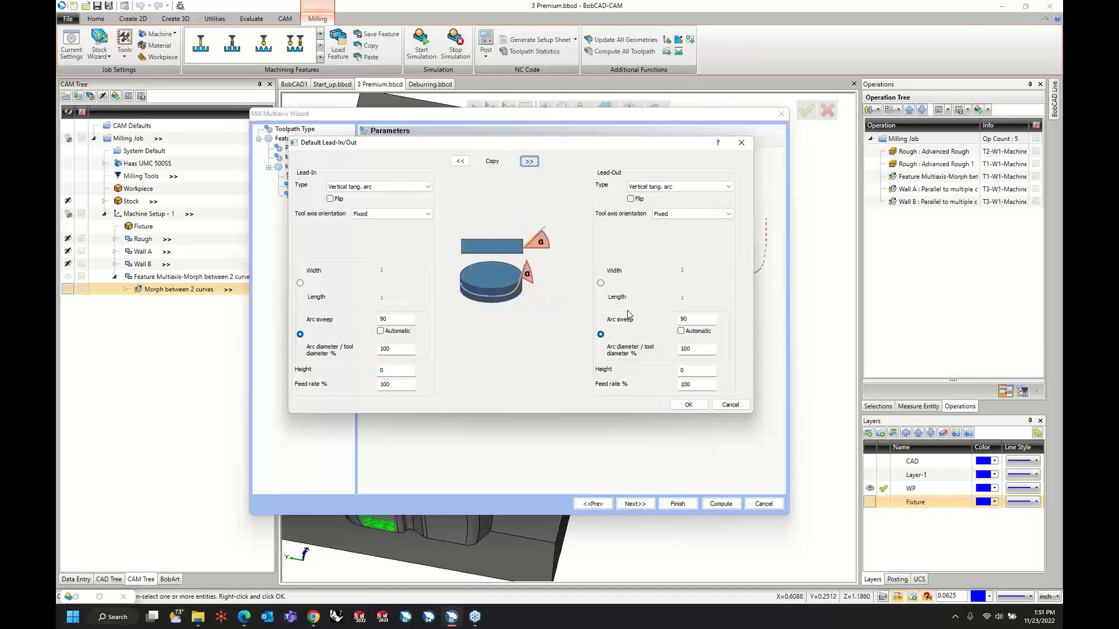
pyautogui.click(692, 409)
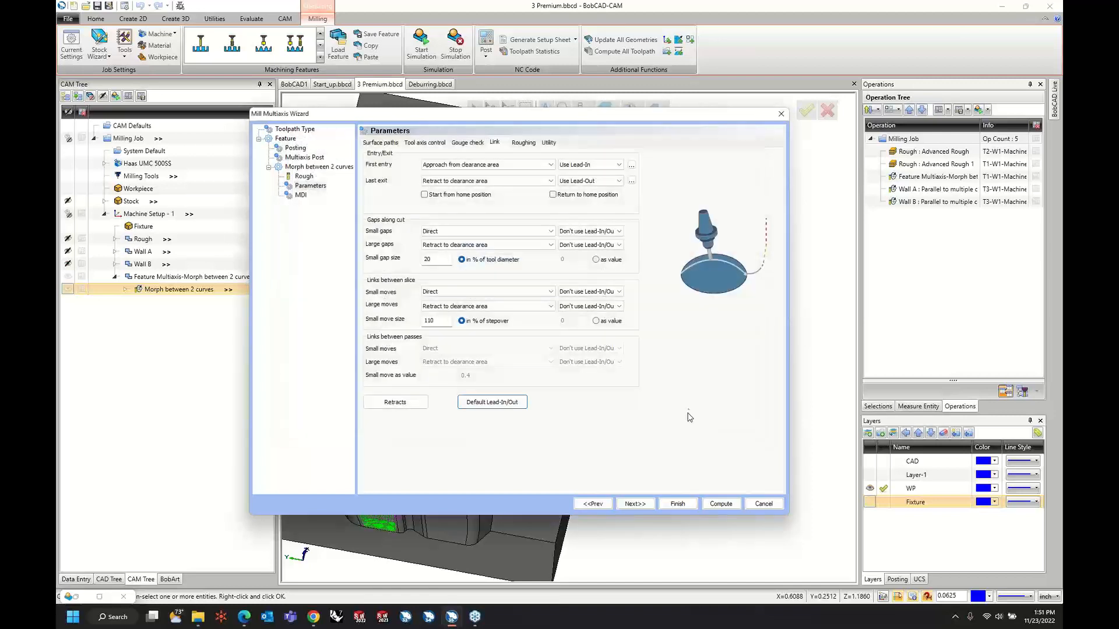
pyautogui.click(720, 505)
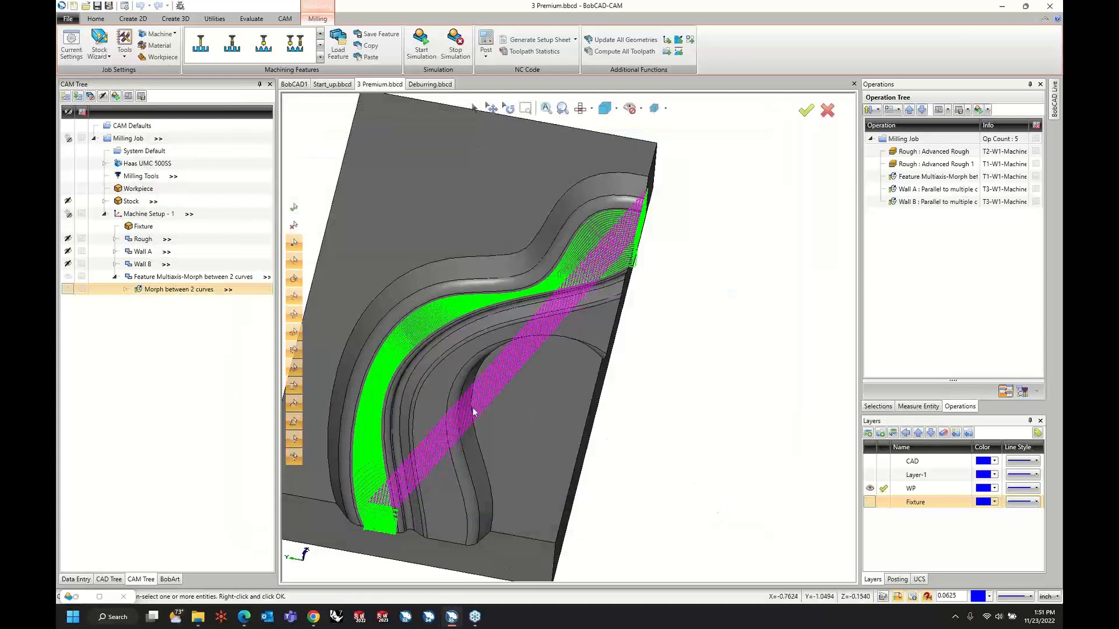
# Edit the Morph between 2 curves operation and set its cutting method to Zigzag.
pyautogui.rightClick(201, 289)
pyautogui.click(205, 296)
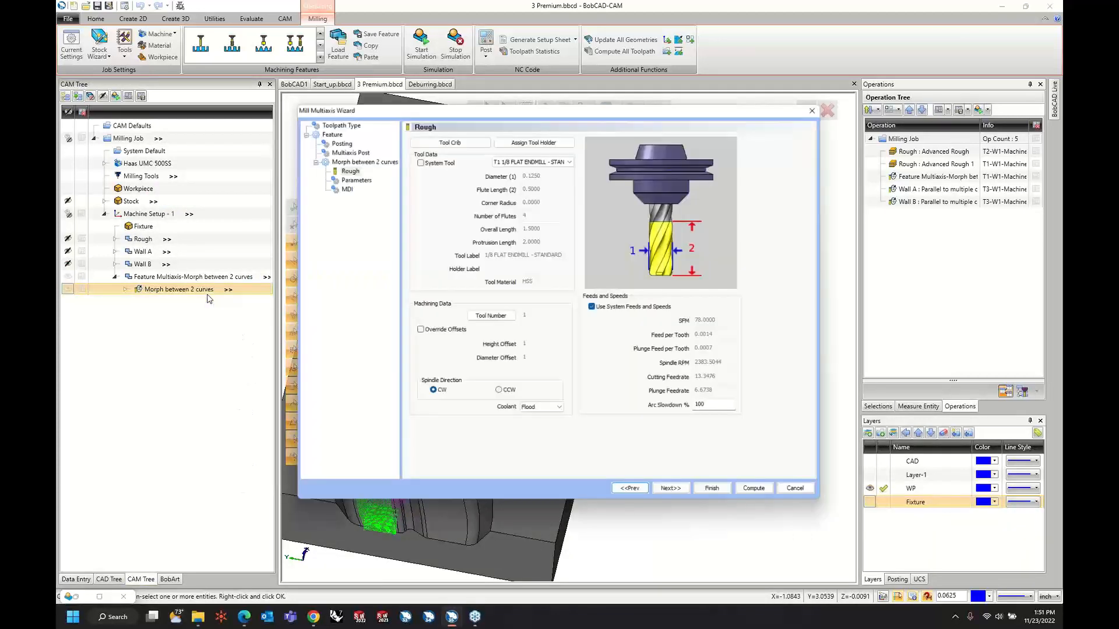
pyautogui.click(347, 176)
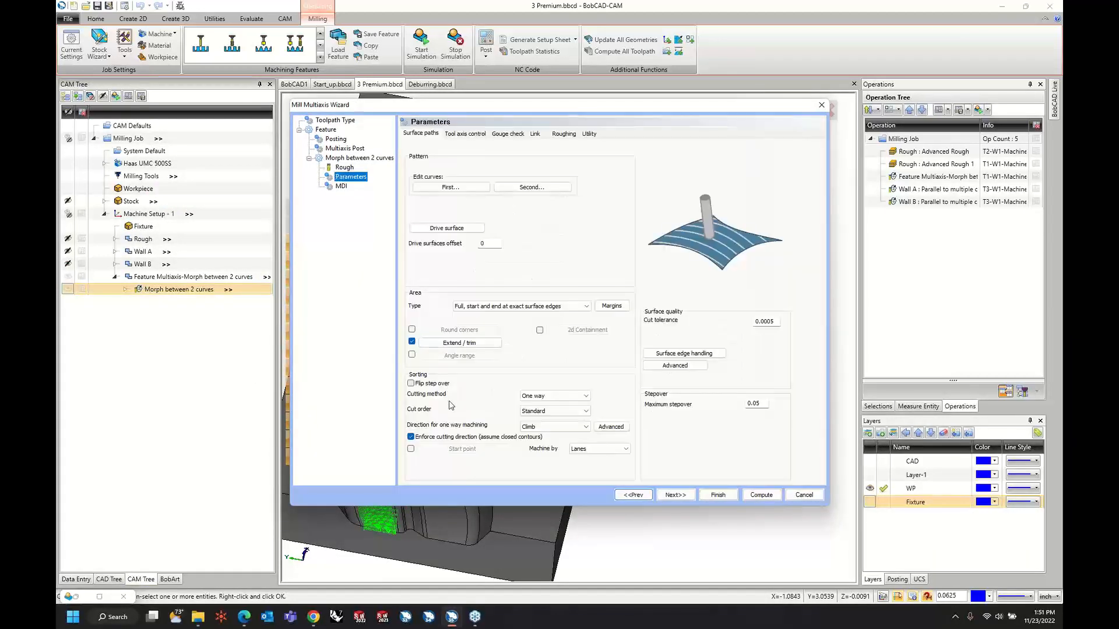
pyautogui.click(552, 397)
pyautogui.click(542, 406)
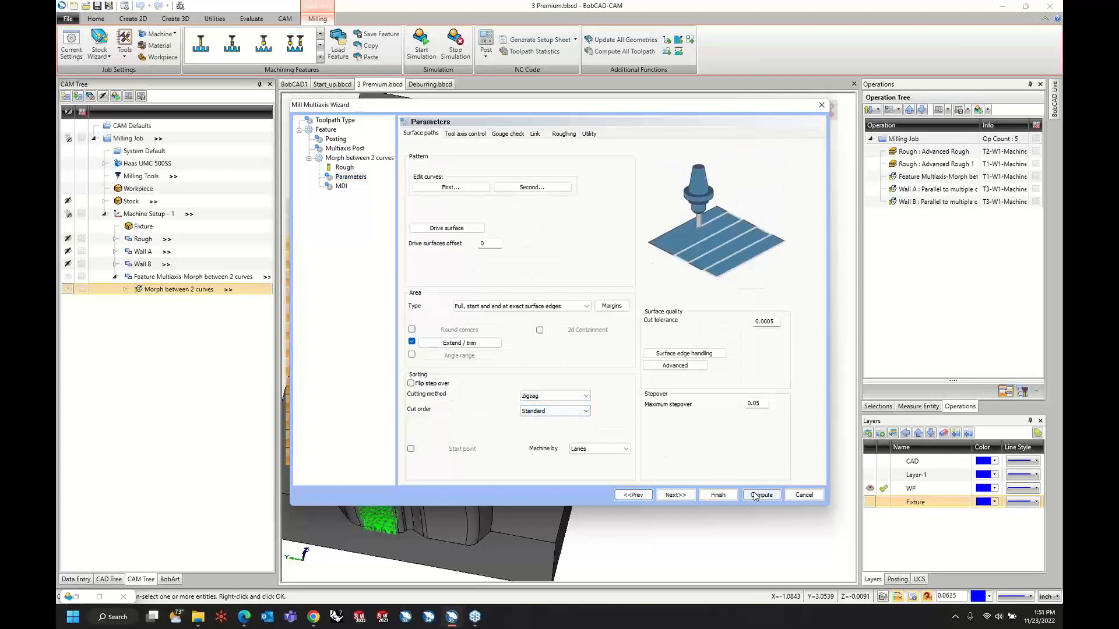
# Adjust the maximum stepover and recompute the morph toolpath.
pyautogui.doubleClick(756, 403)
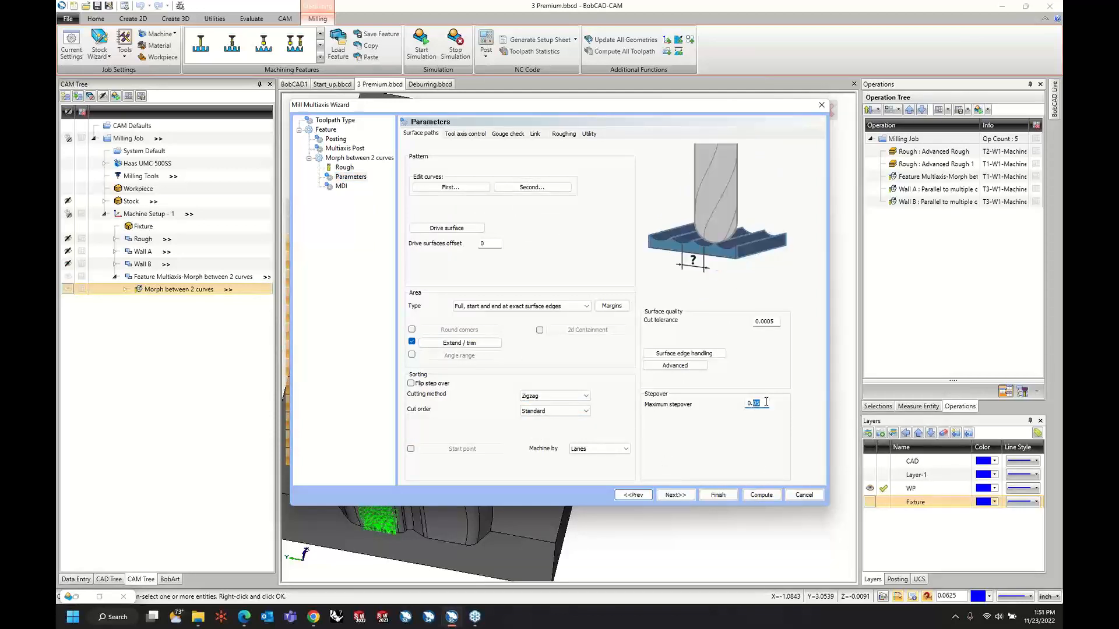
pyautogui.press('Tab')
pyautogui.click(762, 404)
pyautogui.press('Tab')
pyautogui.click(747, 496)
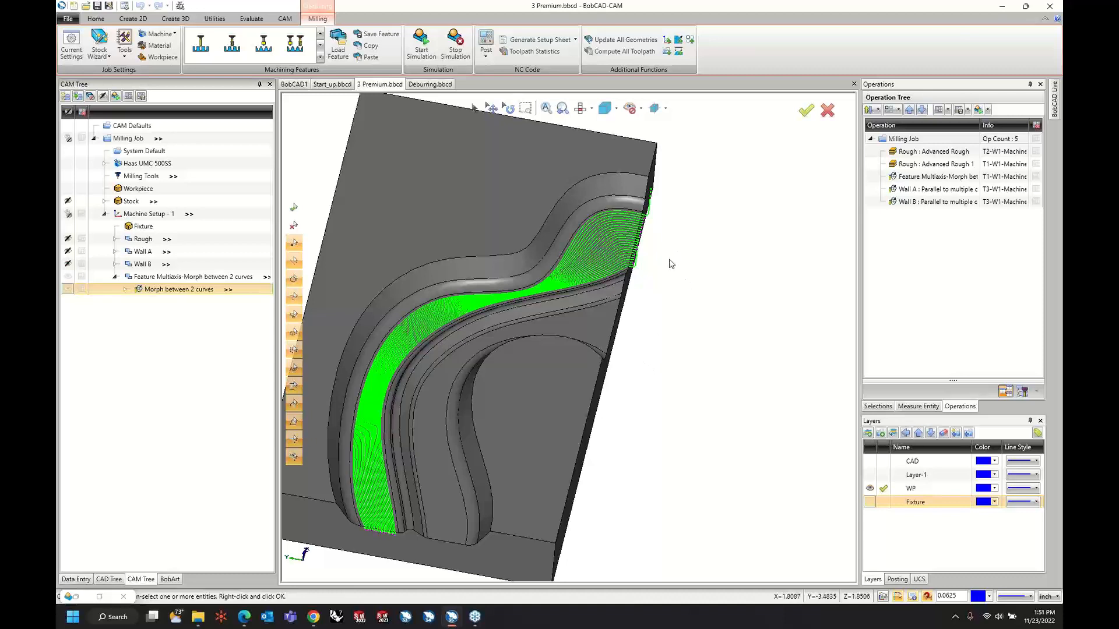
# Inspect the zigzag morph passes in the narrow part of the channel floor and start the machining simulation.
pyautogui.scroll(-3, 560, 284)
pyautogui.scroll(8, 499, 286)
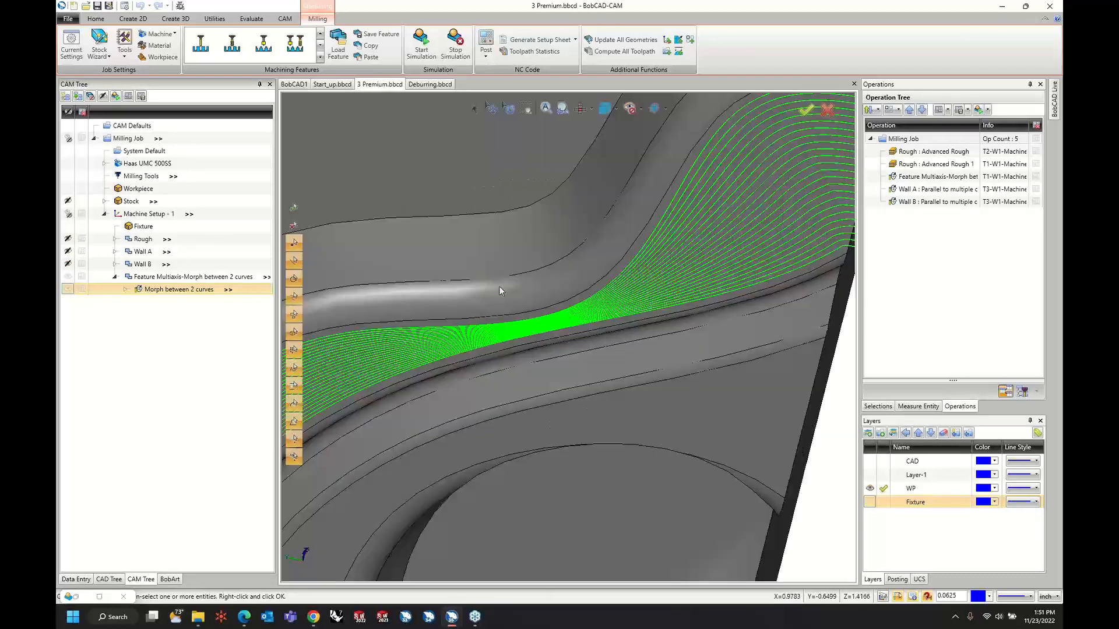
pyautogui.scroll(2, 545, 343)
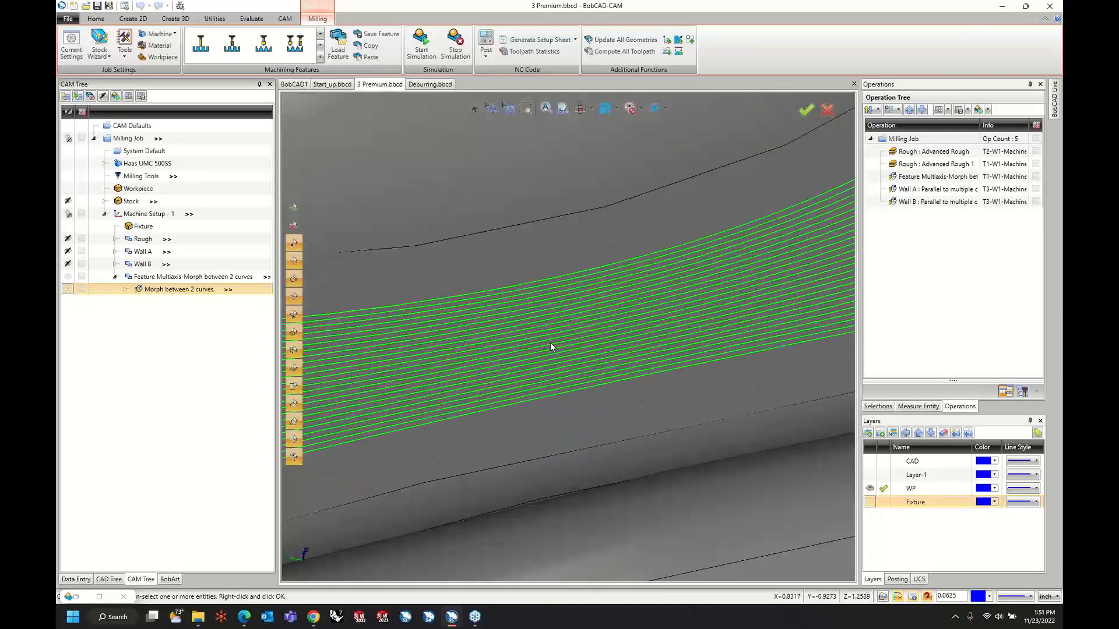
pyautogui.scroll(-8, 550, 343)
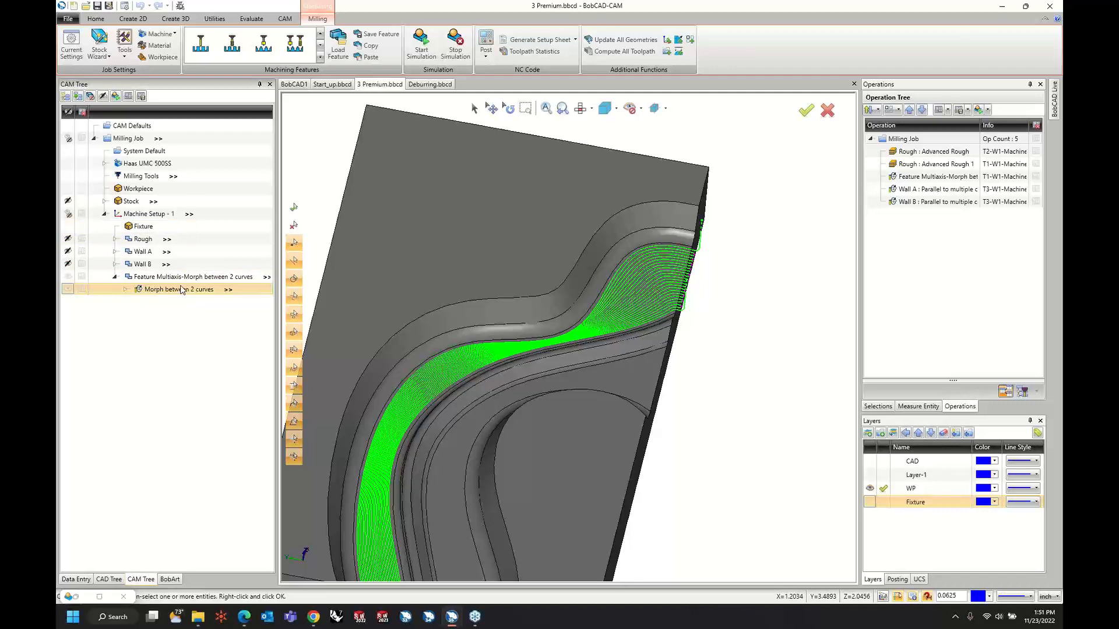
pyautogui.click(425, 41)
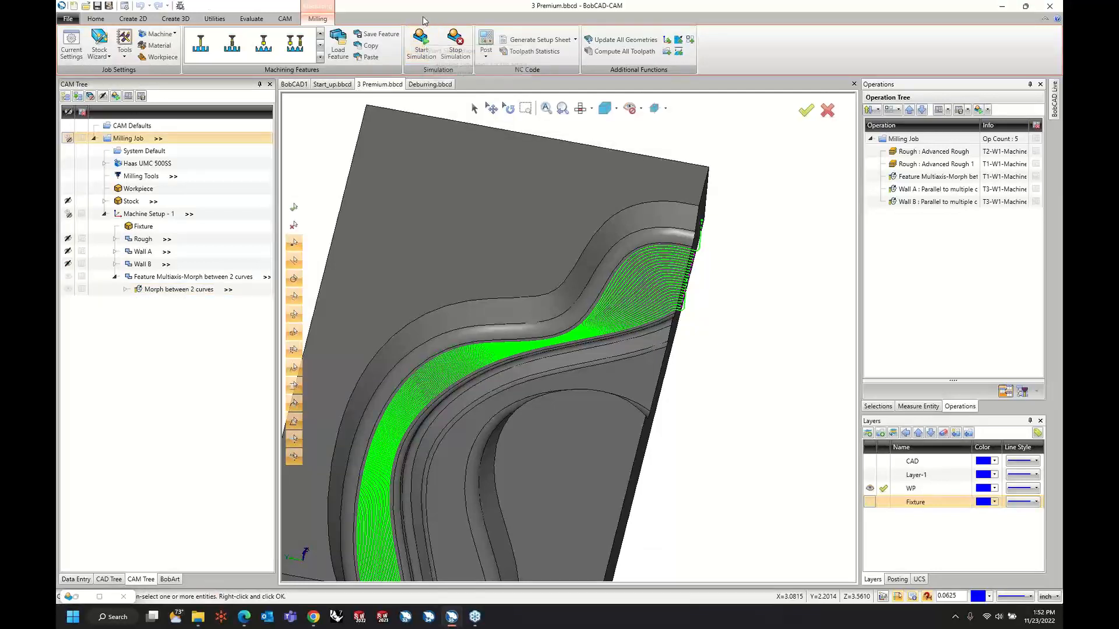
# Widen the simulation's move list and advance the simulation to Op. 3, Morph between 2 curves.
pyautogui.click(99, 597)
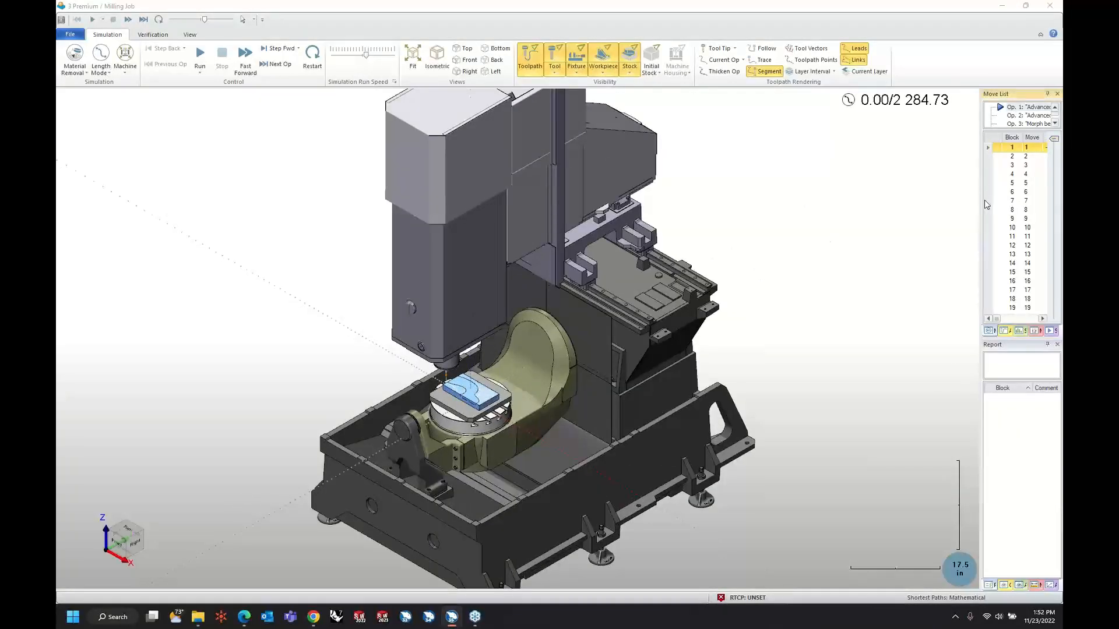
pyautogui.moveTo(986, 204); pyautogui.dragTo(877, 204)
pyautogui.scroll(-2, 964, 122)
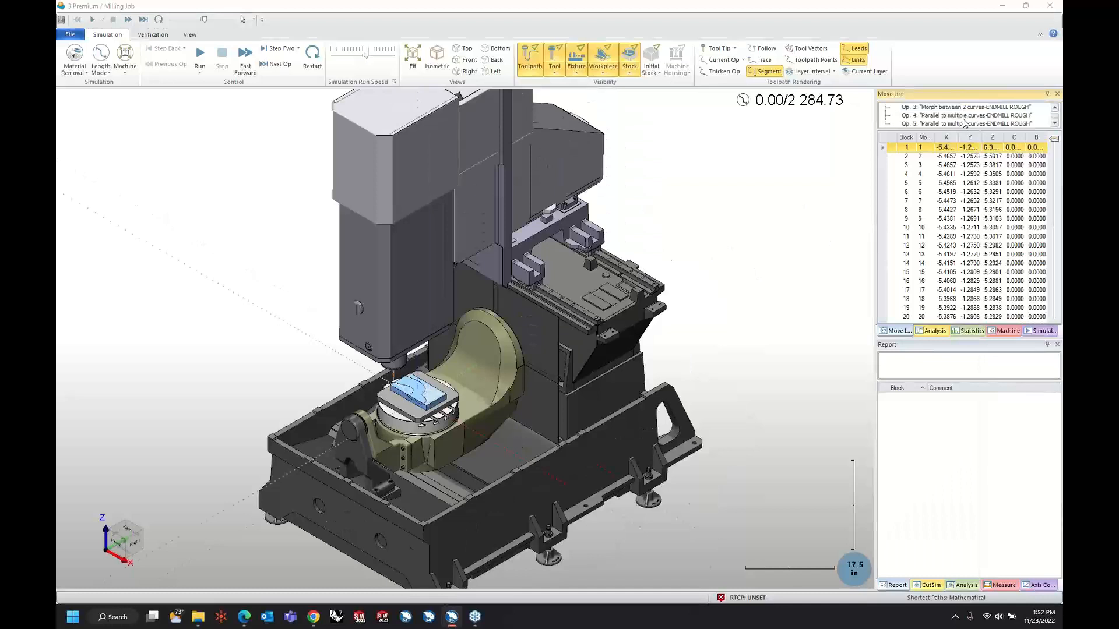
pyautogui.scroll(-1, 965, 122)
pyautogui.scroll(1, 963, 122)
pyautogui.scroll(1, 962, 116)
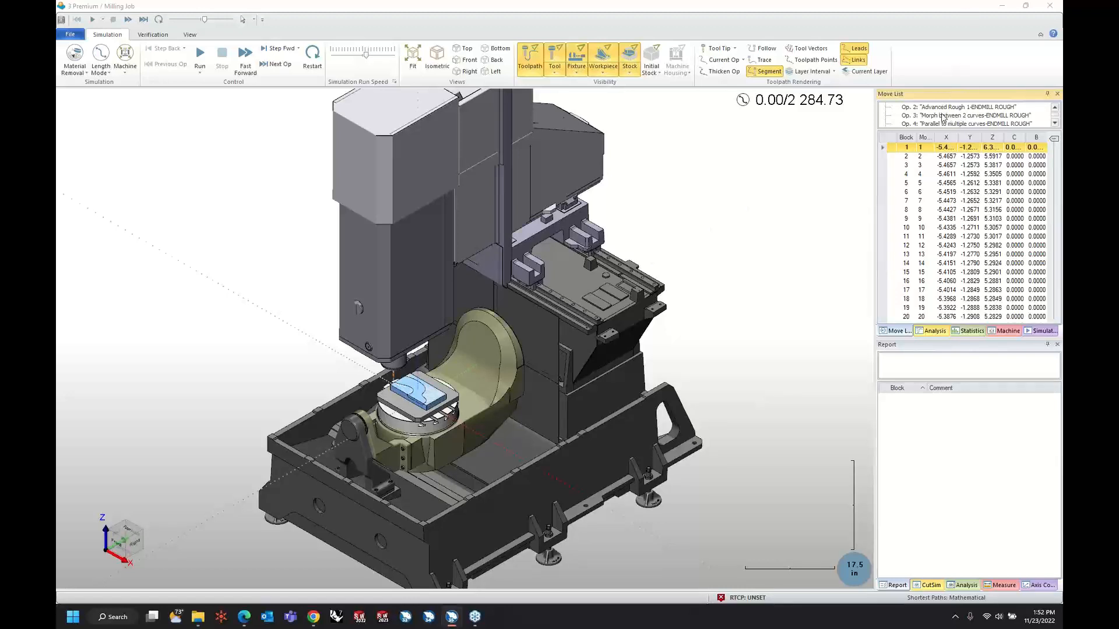
pyautogui.doubleClick(942, 116)
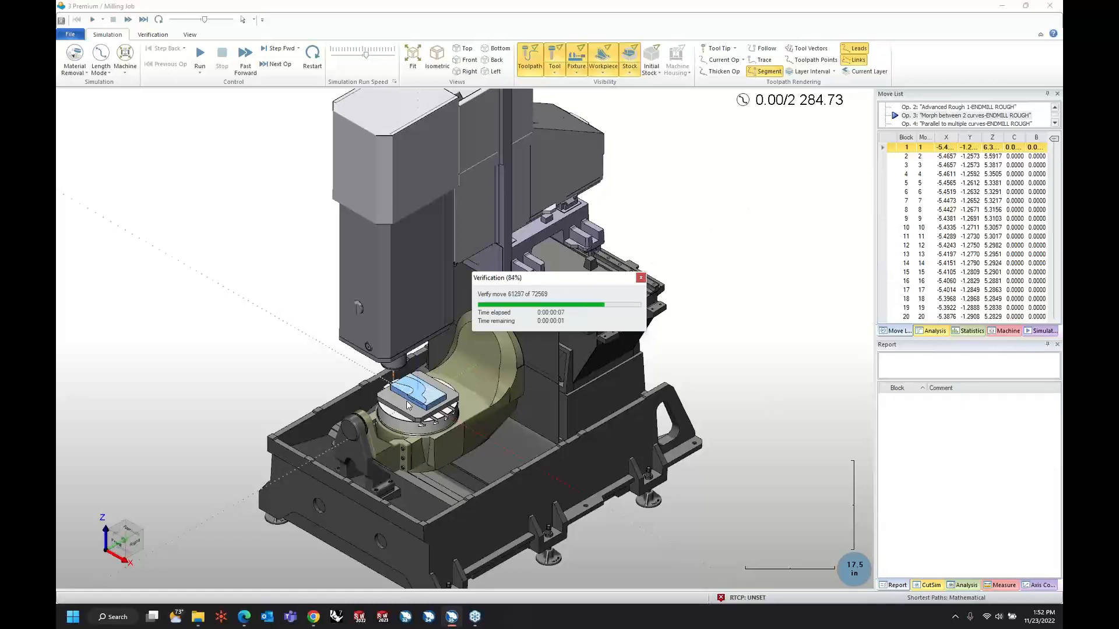
# Run the simulation from the morph operation through the remaining wall operations with the channel in close view.
pyautogui.scroll(3, 411, 401)
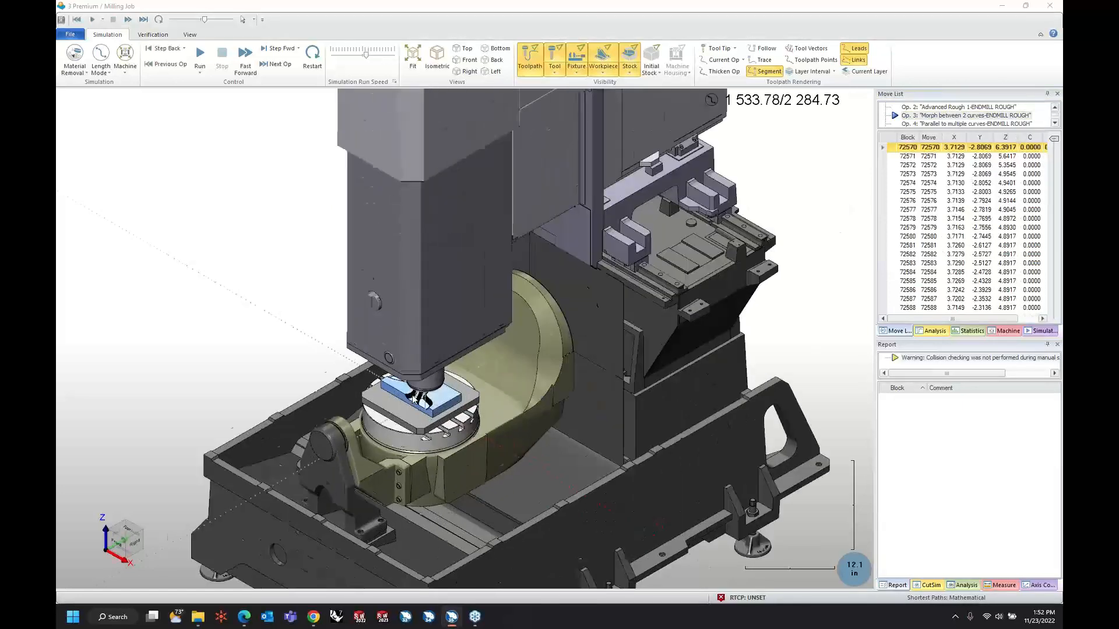
pyautogui.scroll(10, 412, 400)
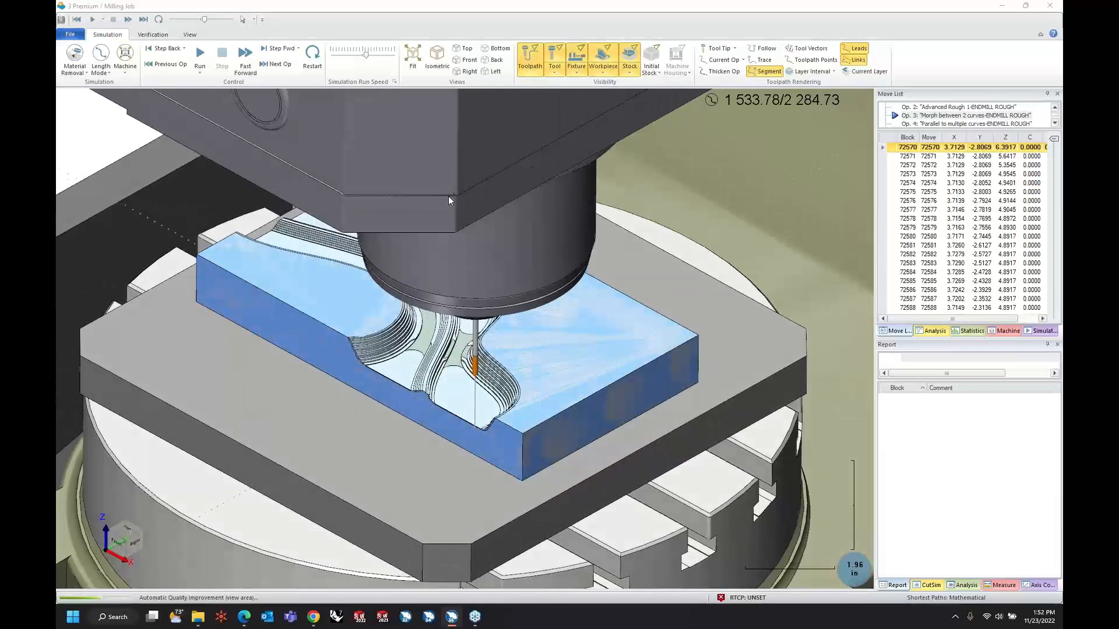
pyautogui.click(200, 53)
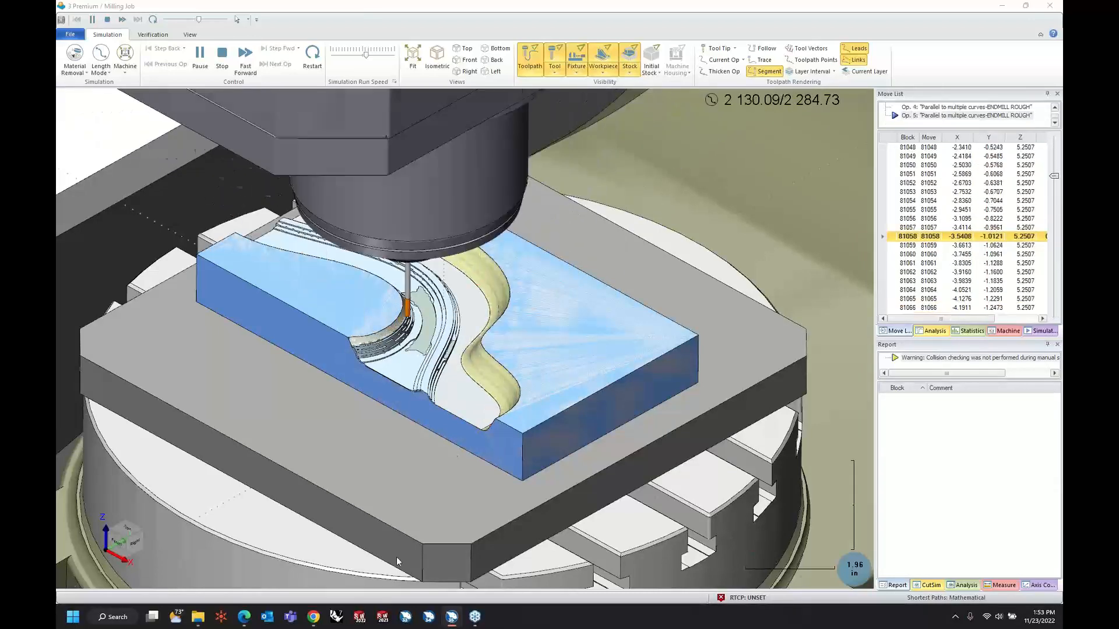
# Examine the simulated surface finish where the channel floor meets the curved walls, and return to the CAM job.
pyautogui.scroll(4, 484, 390)
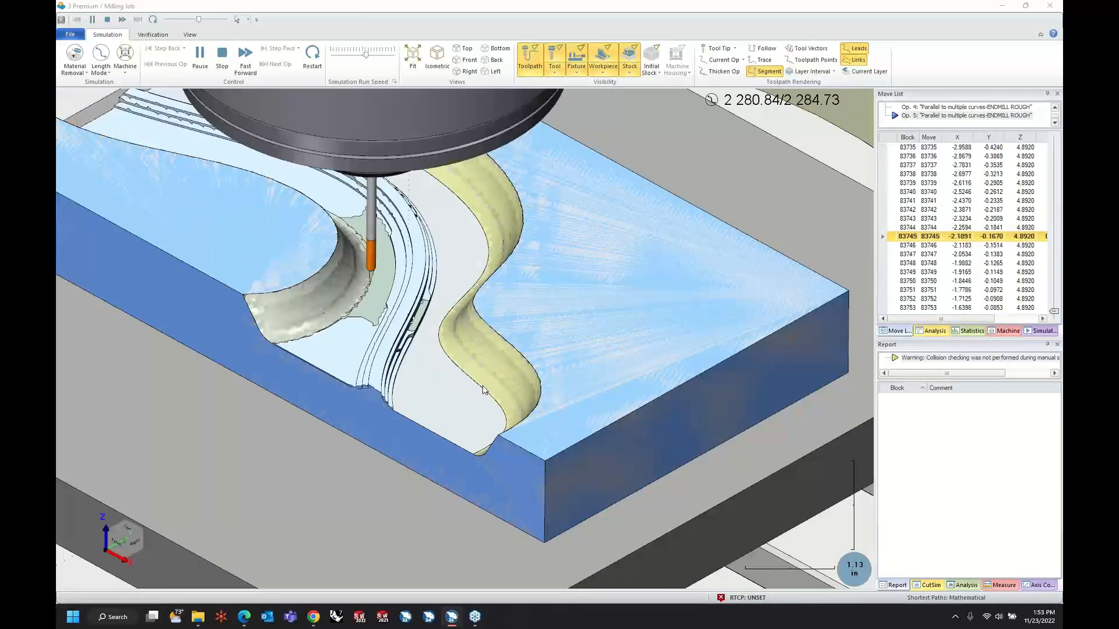
pyautogui.scroll(6, 456, 394)
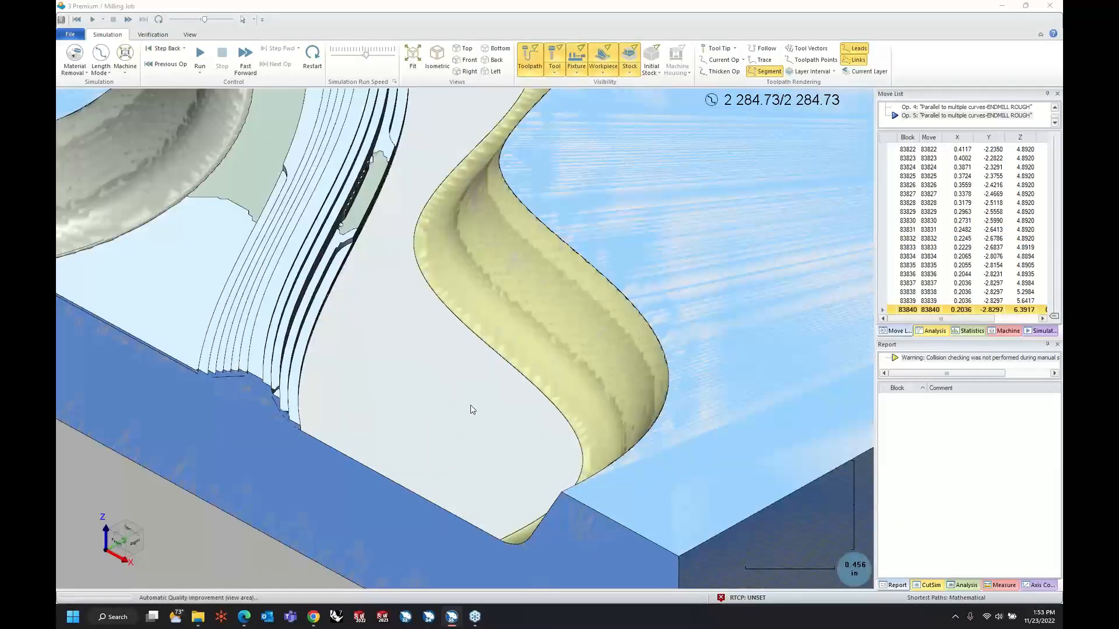
pyautogui.moveTo(471, 405)
pyautogui.mouseDown(button='middle')
pyautogui.moveTo(479, 376)
pyautogui.moveTo(418, 416)
pyautogui.moveTo(448, 409)
pyautogui.mouseUp(button='middle')
pyautogui.scroll(8, 464, 378)
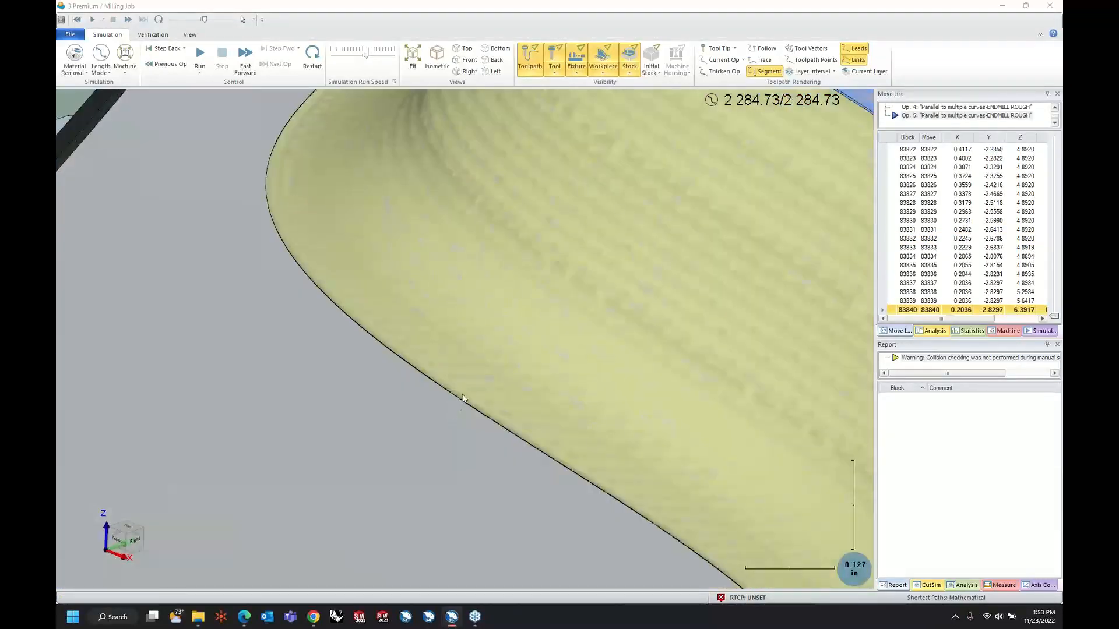
pyautogui.scroll(-10, 455, 375)
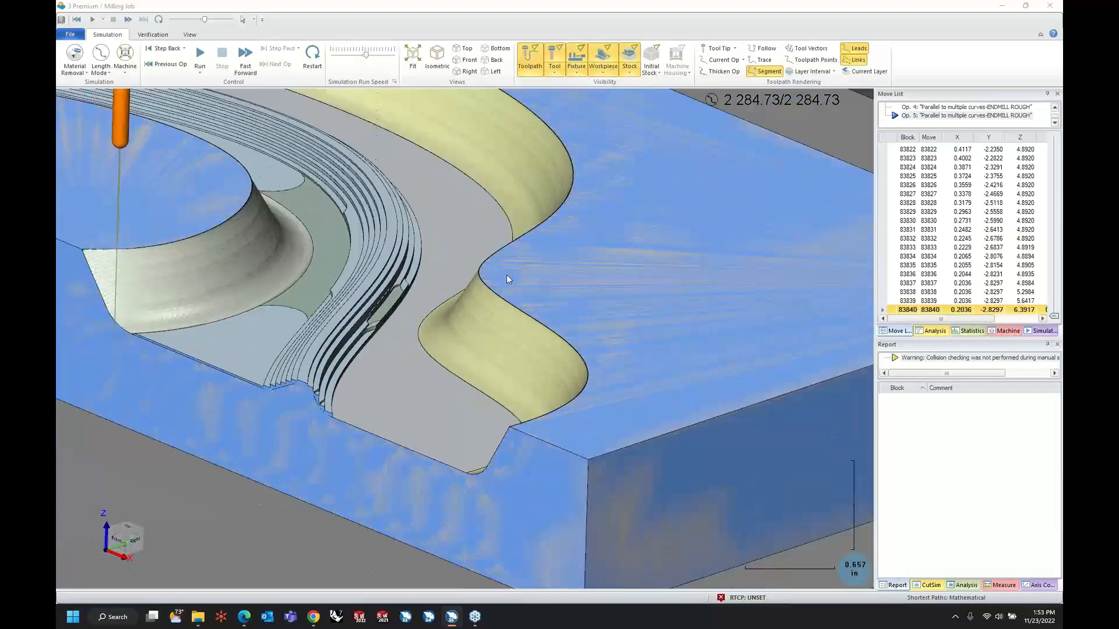
pyautogui.click(1002, 5)
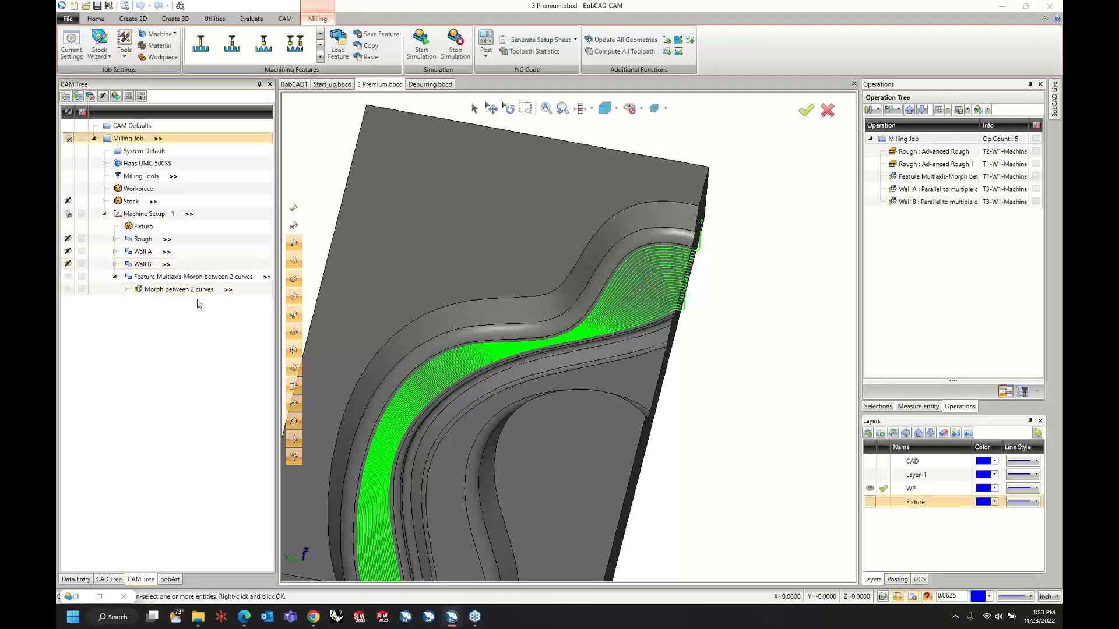
# Duplicate the Multiaxis-Morph between 2 curves feature in Machine Setup - 1 without its geometry.
pyautogui.rightClick(198, 296)
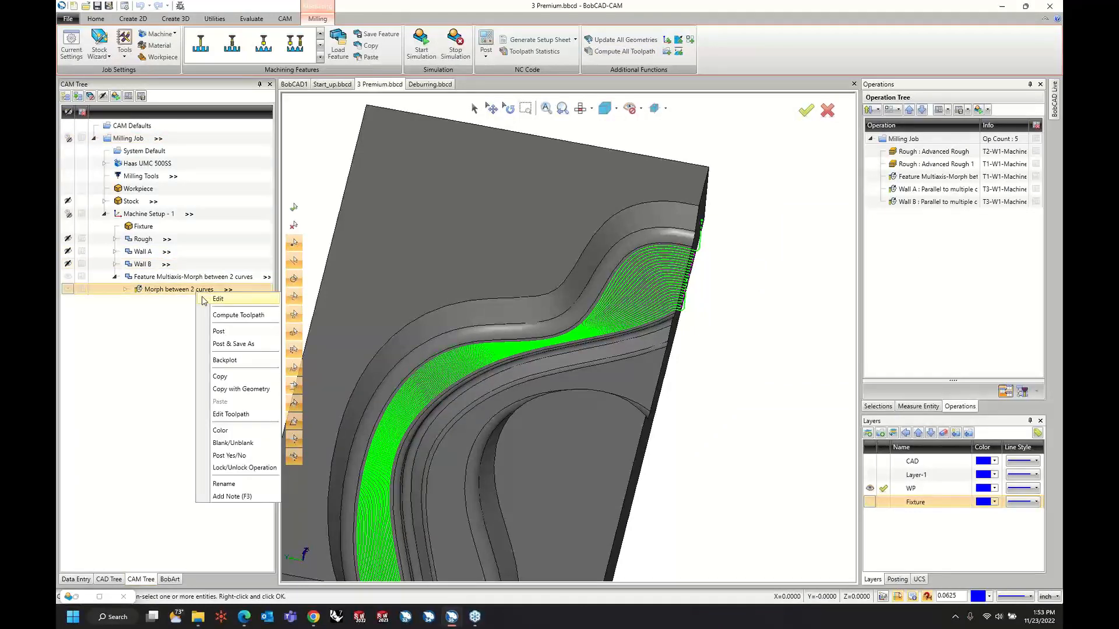
pyautogui.rightClick(165, 276)
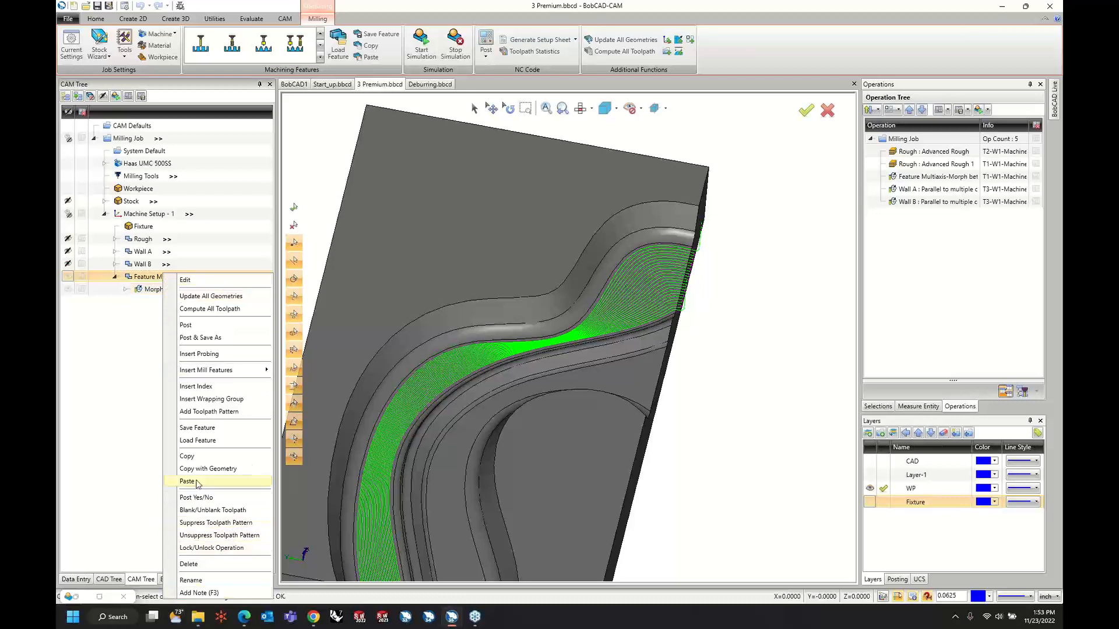
pyautogui.click(197, 482)
pyautogui.rightClick(163, 283)
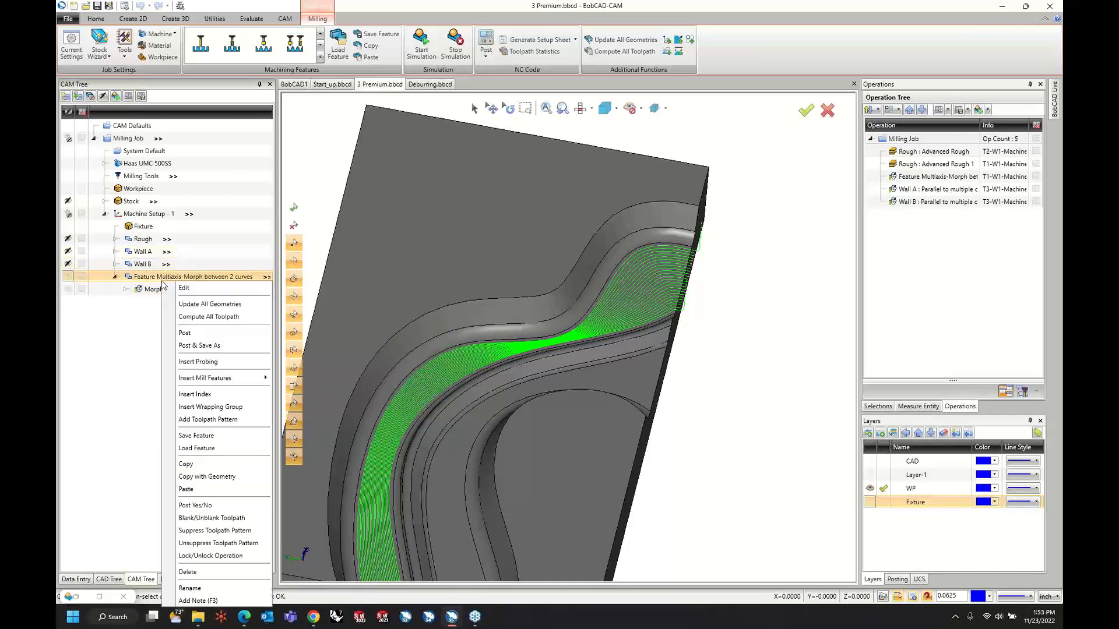
pyautogui.click(192, 489)
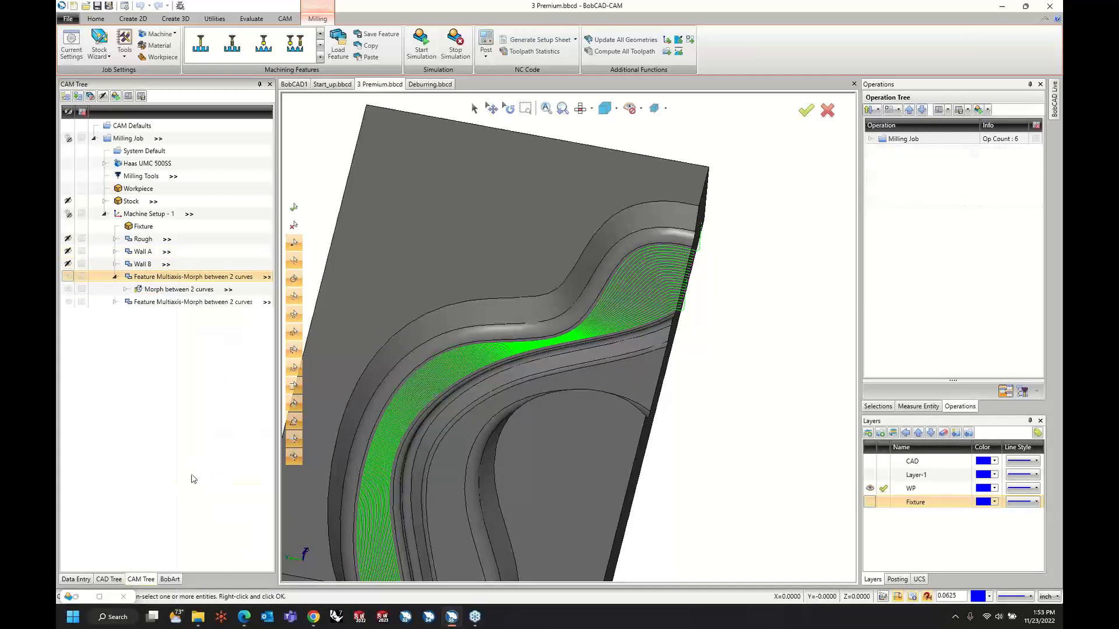
# Assign the inner channel floor face as the drive surface of the duplicated morph operation.
pyautogui.click(126, 315)
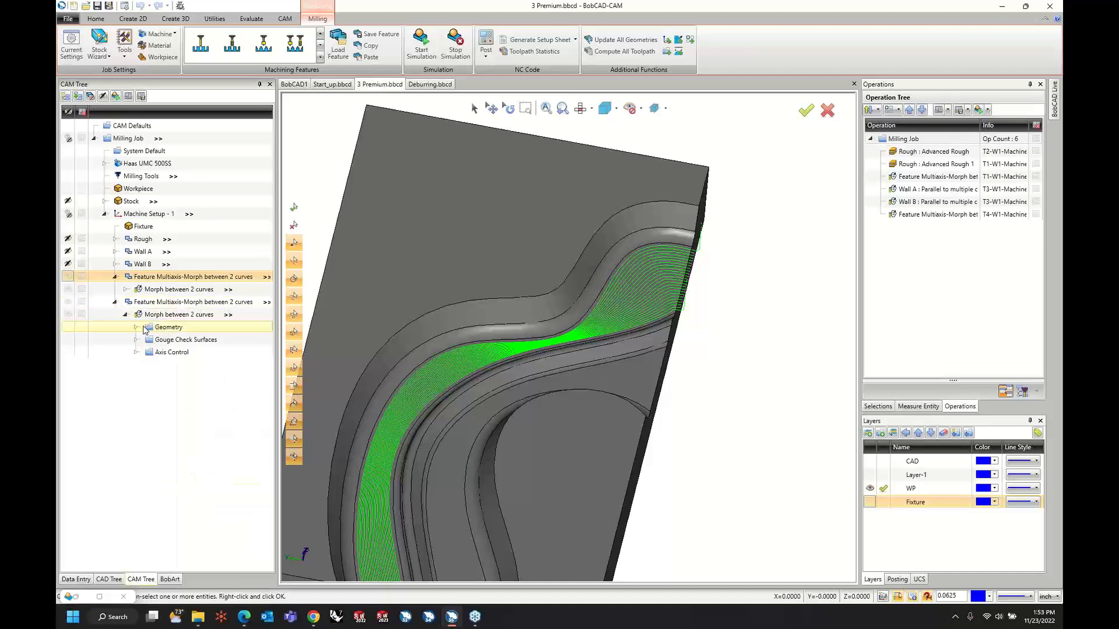
pyautogui.click(137, 326)
pyautogui.click(177, 342)
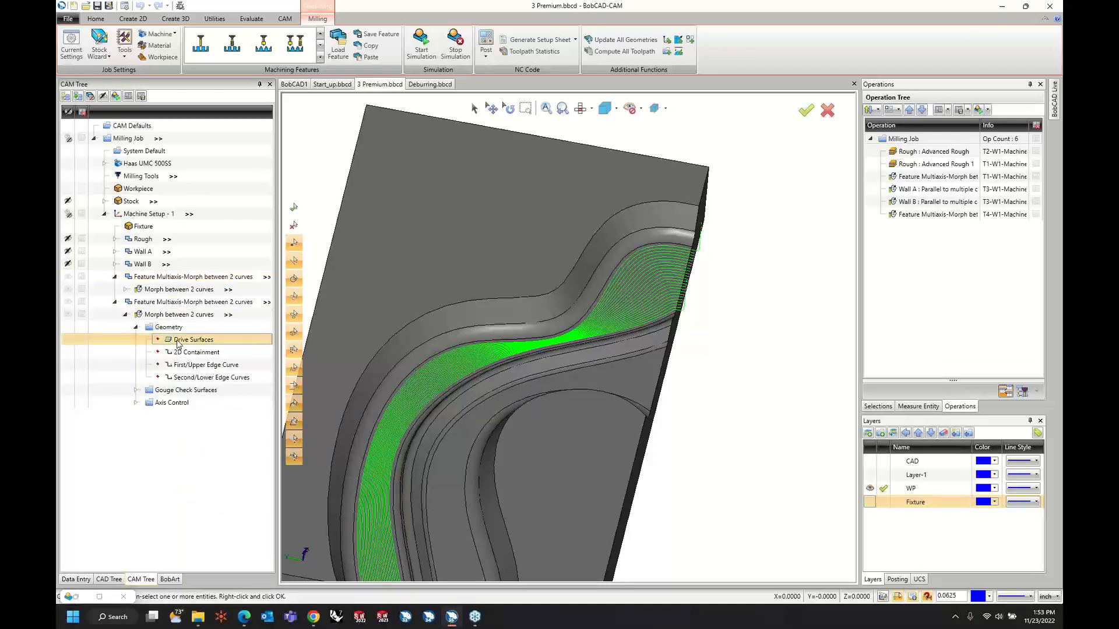
pyautogui.rightClick(176, 343)
pyautogui.click(198, 349)
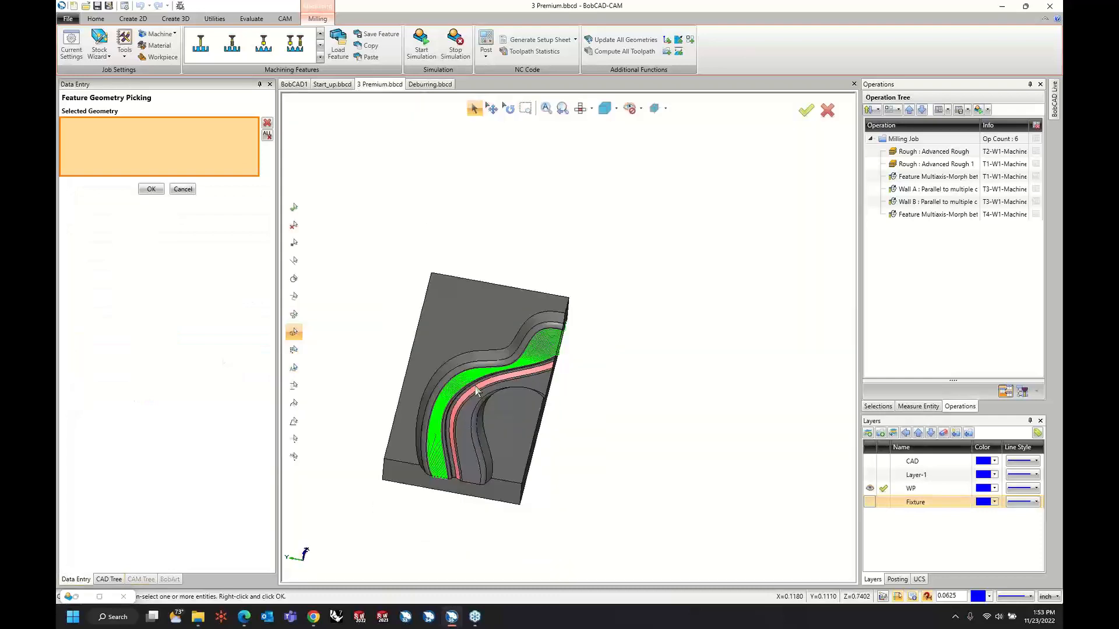
pyautogui.click(484, 419)
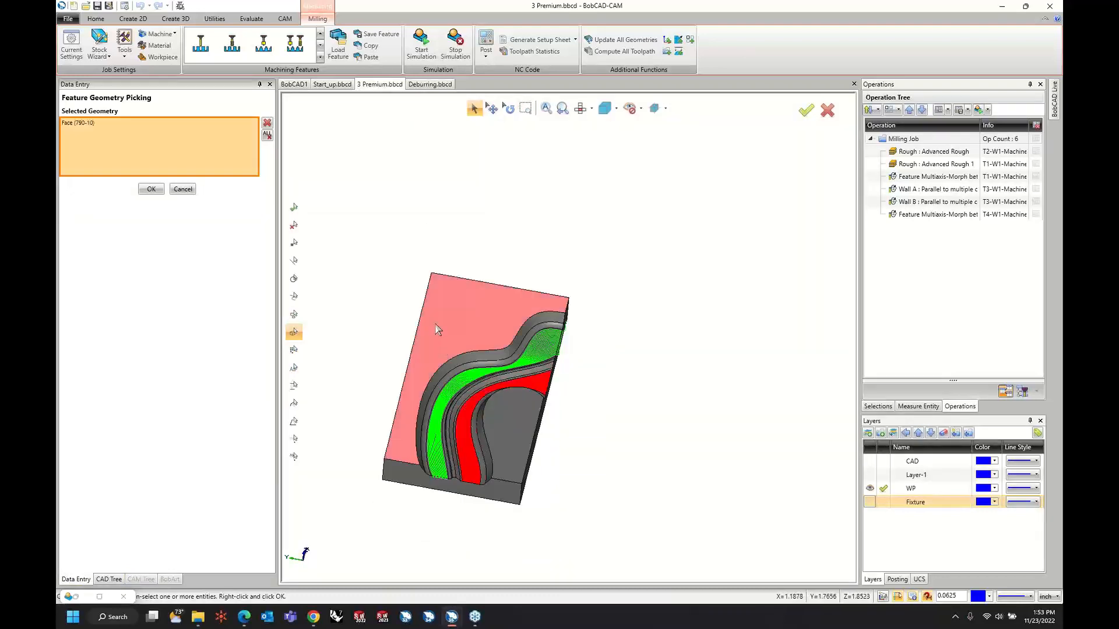
pyautogui.rightClick(329, 267)
pyautogui.click(350, 274)
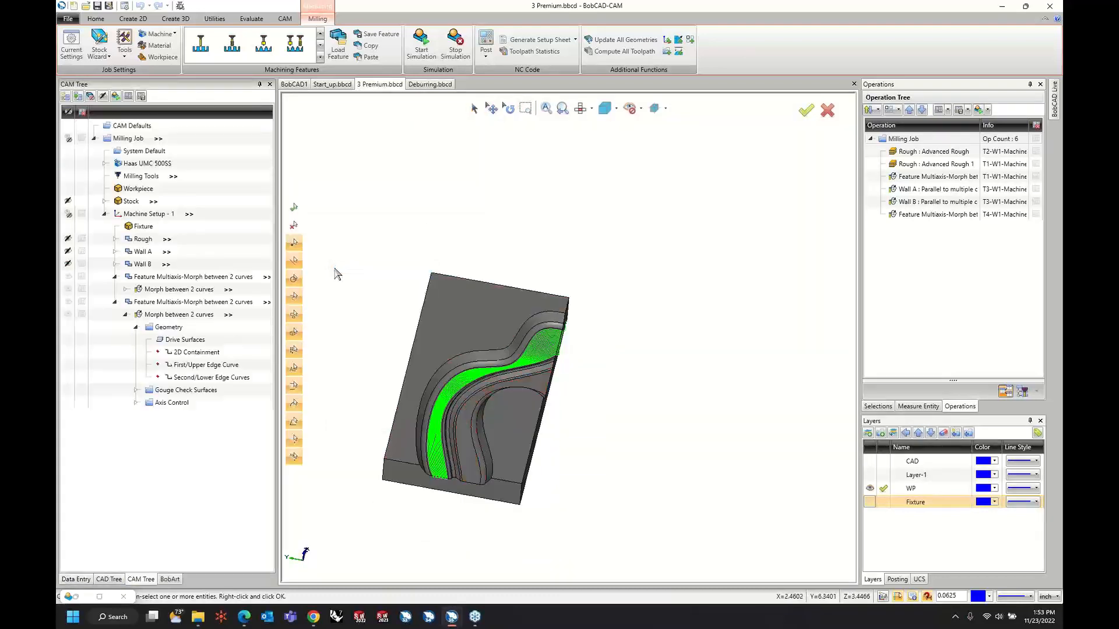
# Assign the inner floor's edge along the central rib as the duplicated operation's First/Upper Edge Curve.
pyautogui.rightClick(187, 365)
pyautogui.click(201, 372)
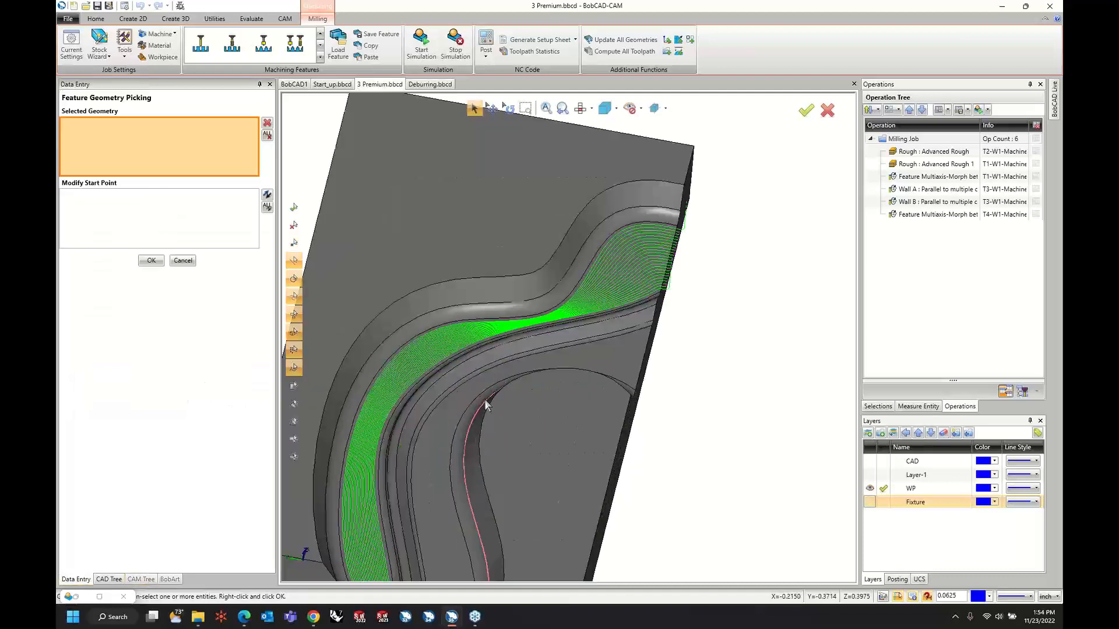
pyautogui.rightClick(680, 383)
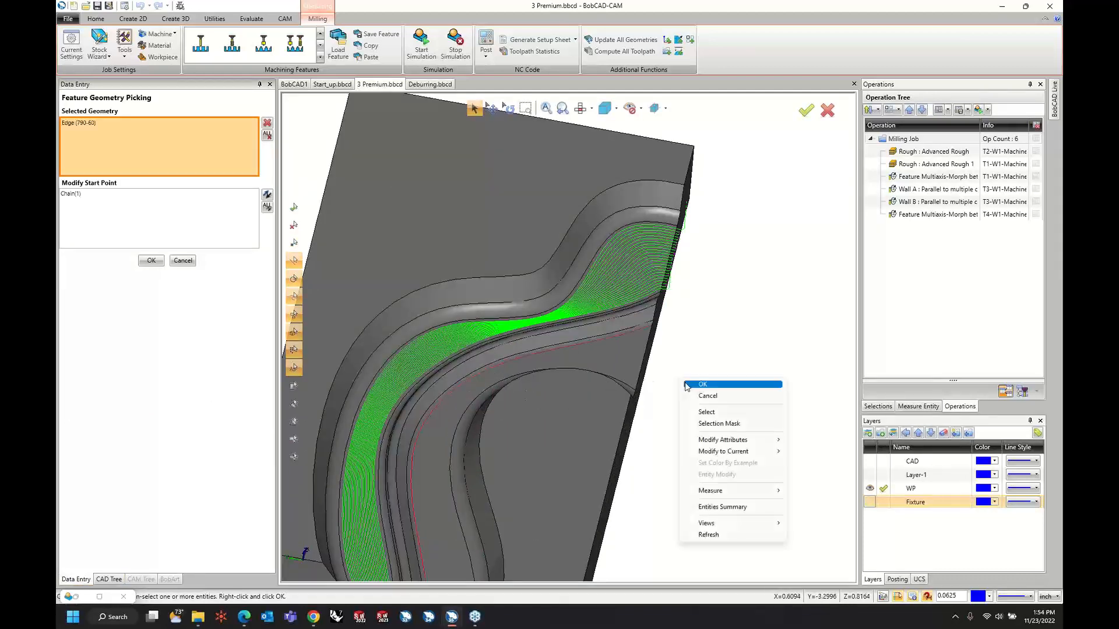
pyautogui.click(684, 384)
# Assign the inner floor's opposite edge along the pocket wall as the Second/Lower Edge Curve and compute the duplicate's toolpath.
pyautogui.rightClick(179, 383)
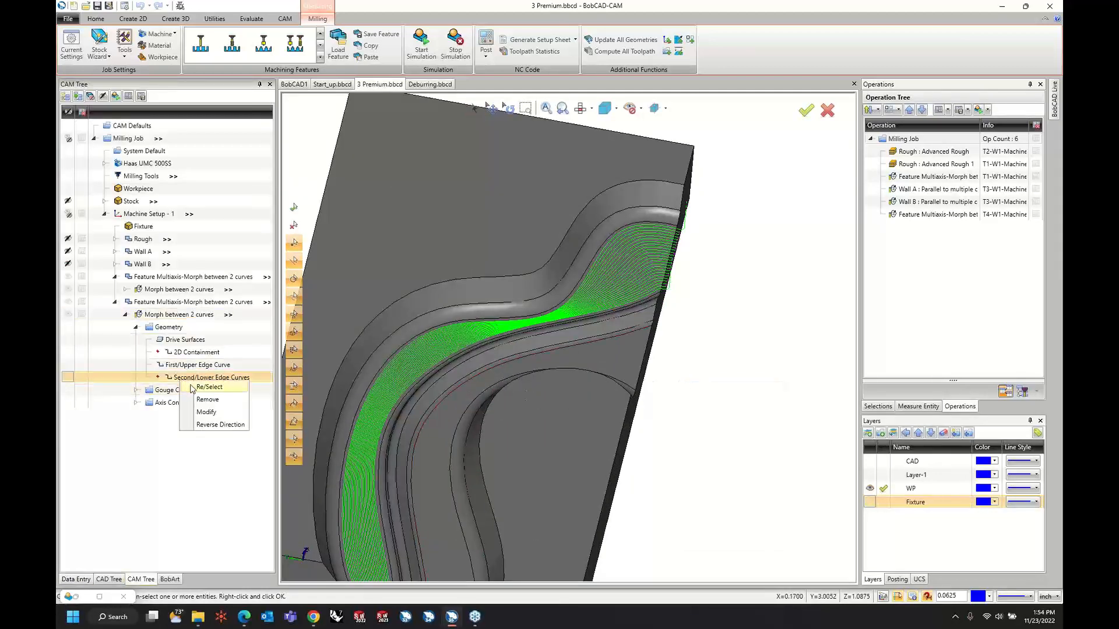
pyautogui.click(205, 387)
pyautogui.click(455, 506)
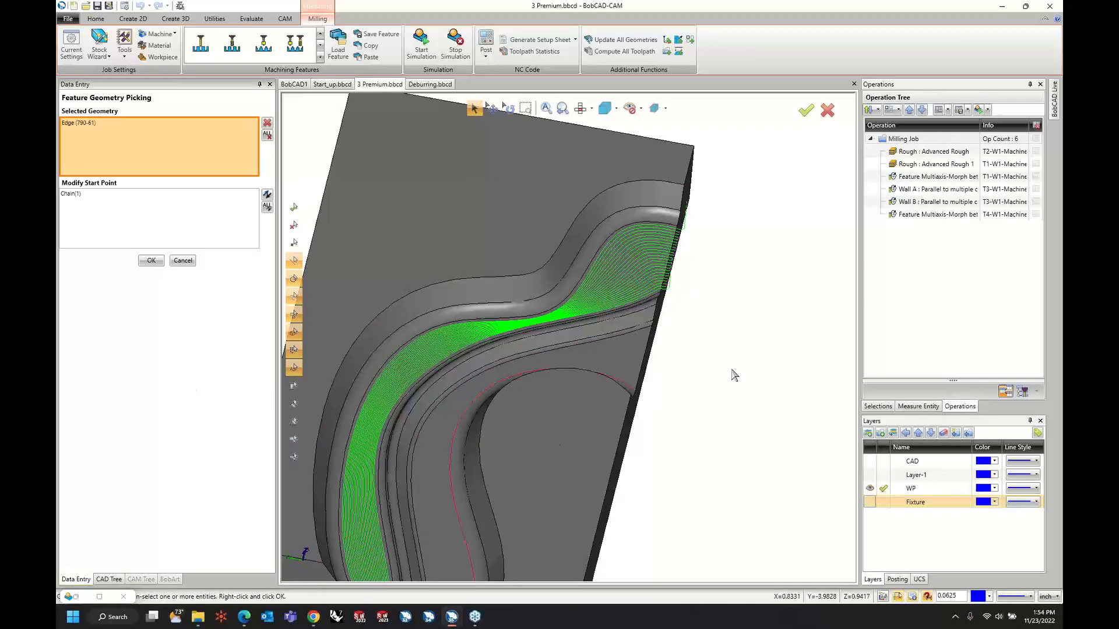
pyautogui.rightClick(733, 373)
pyautogui.click(739, 377)
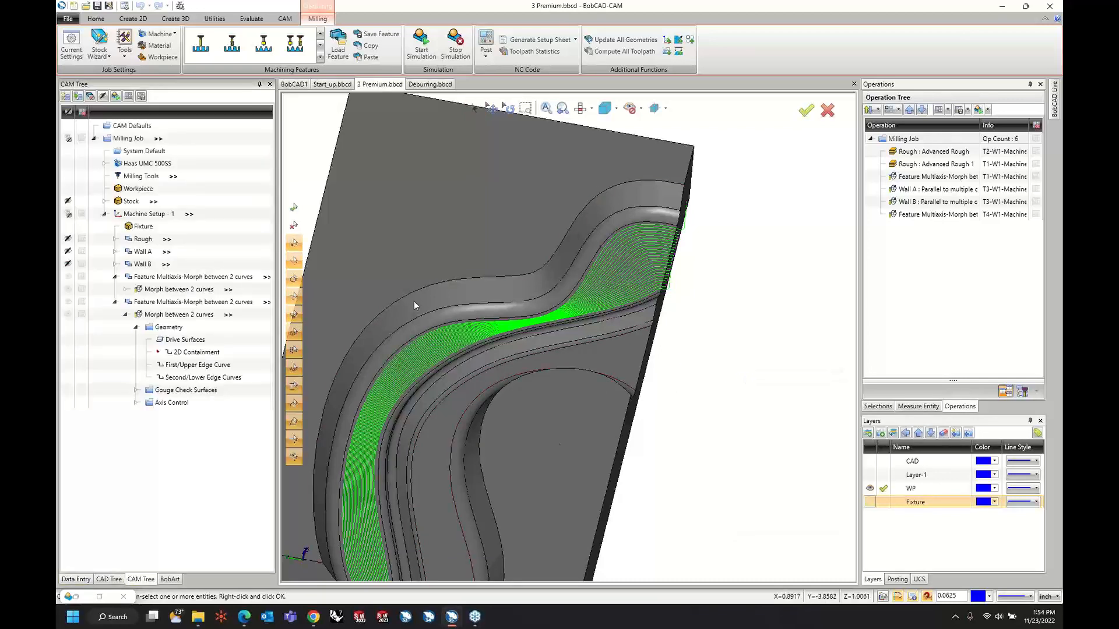
pyautogui.rightClick(191, 317)
pyautogui.click(214, 340)
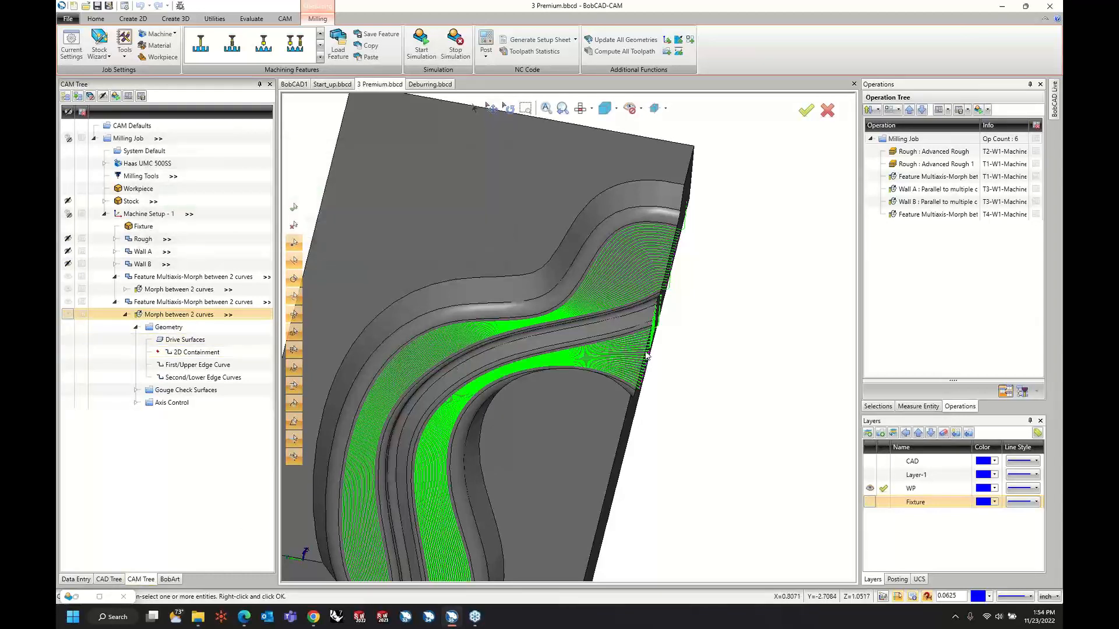
# Collapse both morph features and rename the original one as Floor A.
pyautogui.click(114, 302)
pyautogui.click(114, 277)
pyautogui.rightClick(146, 283)
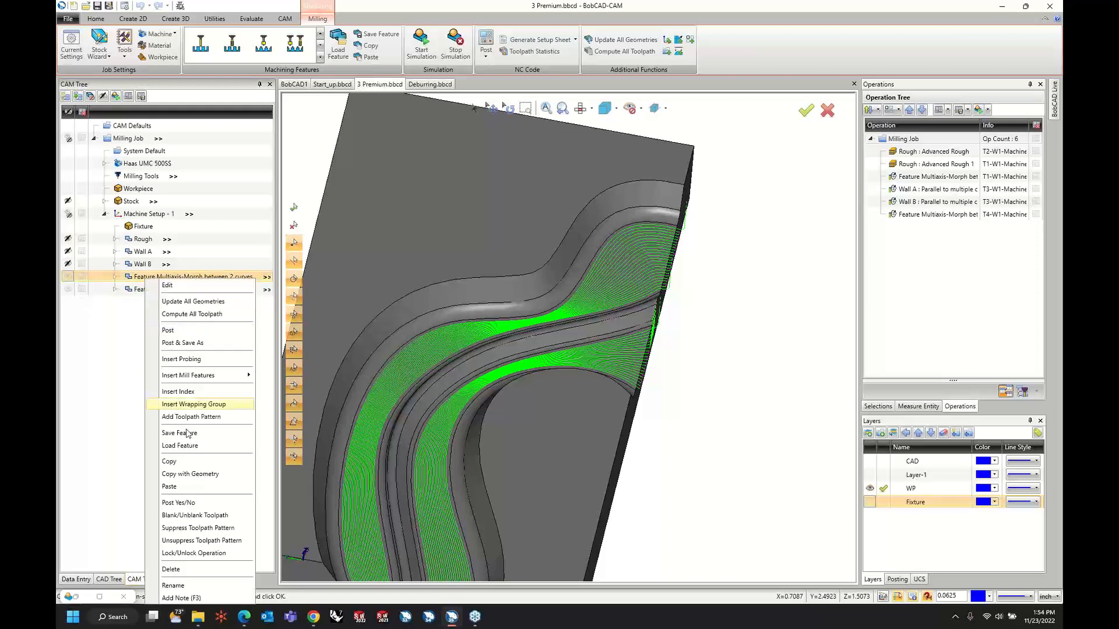
pyautogui.click(187, 584)
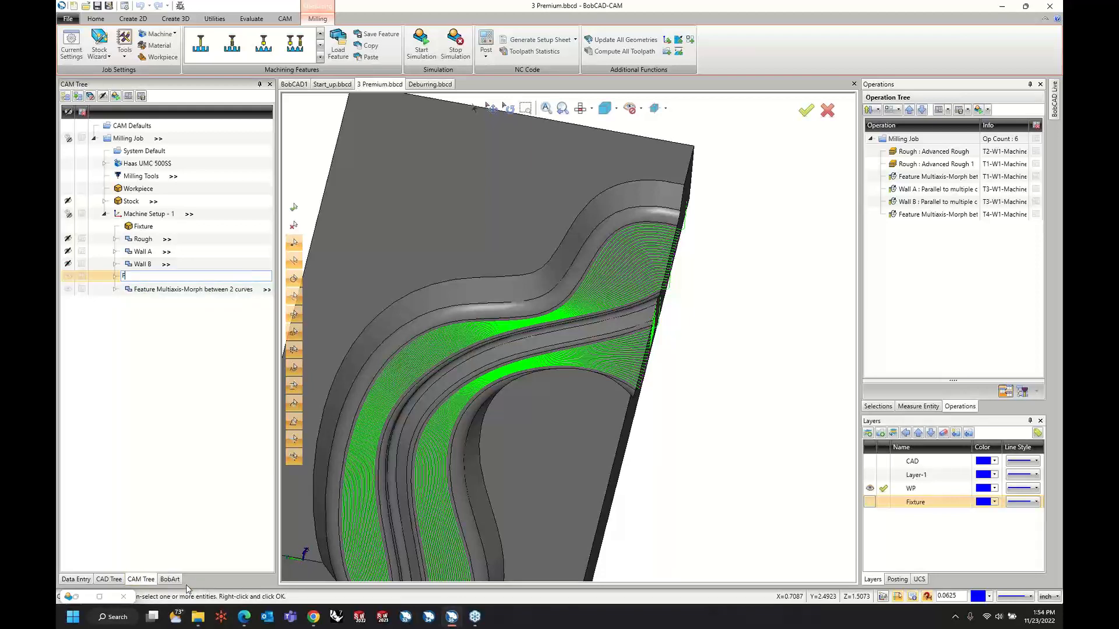
pyautogui.write('Floor A')
pyautogui.press('Return')
# Rename the duplicated morph feature as Floor B.
pyautogui.click(184, 288)
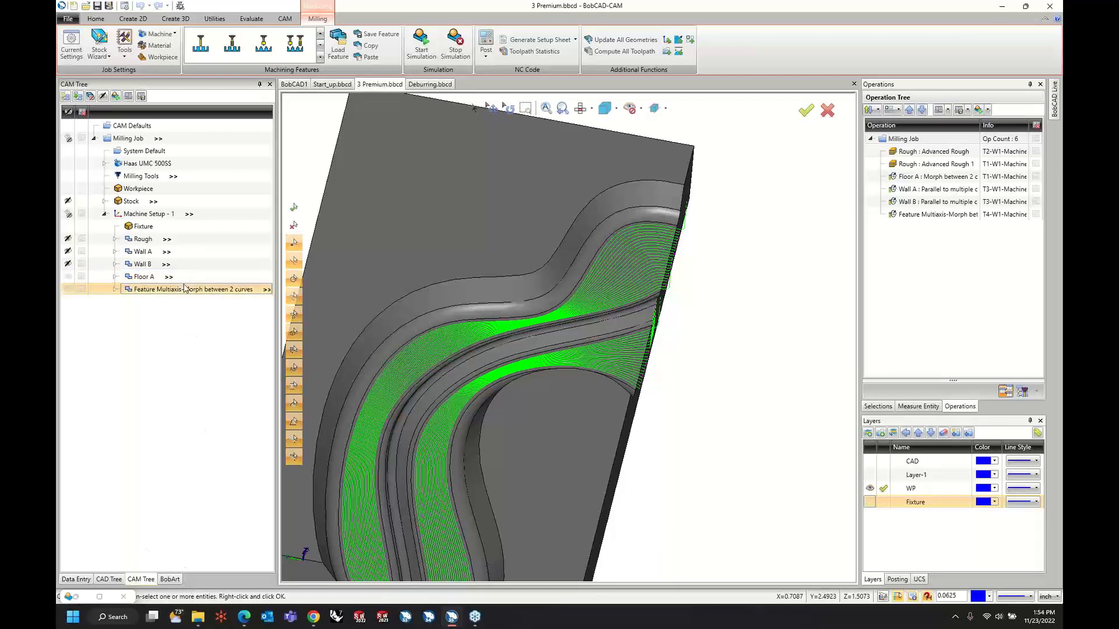
pyautogui.rightClick(184, 289)
pyautogui.click(222, 593)
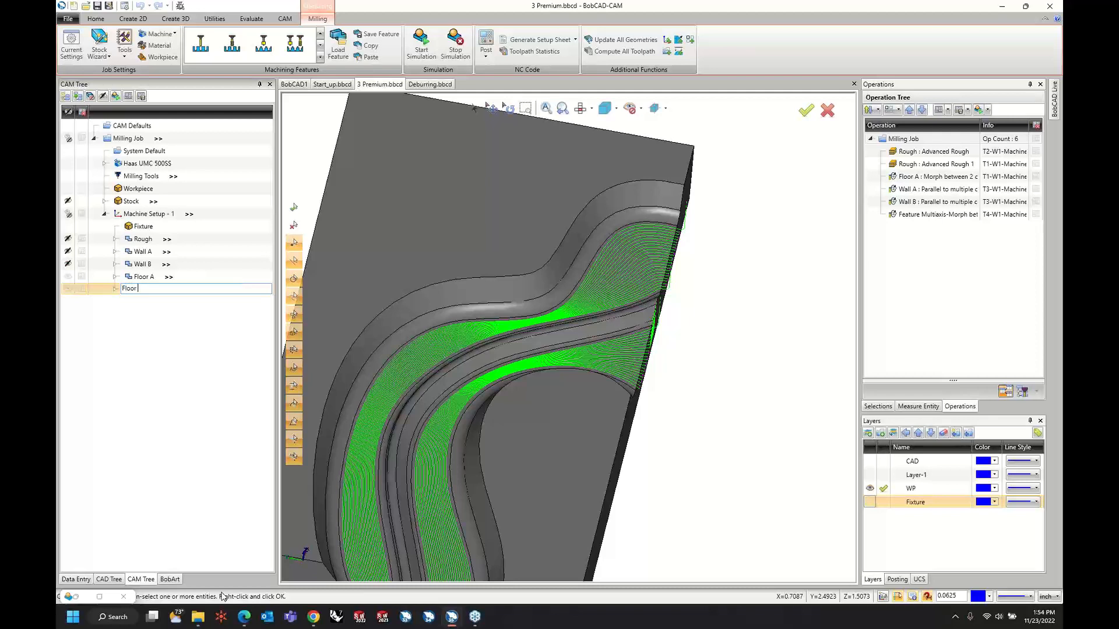
pyautogui.press('Return')
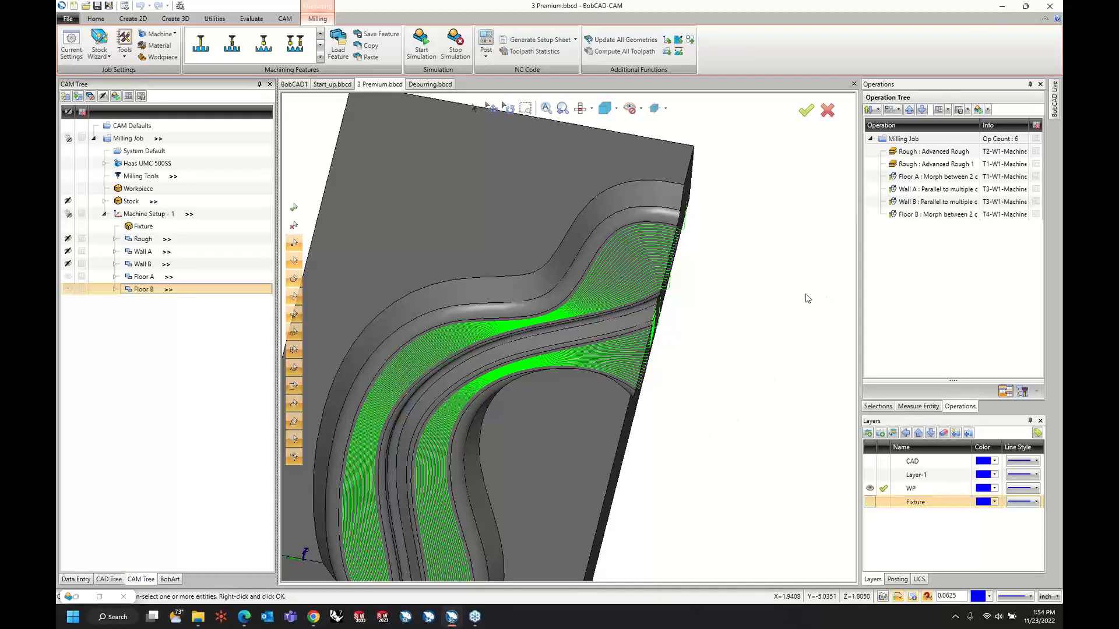
# Review the operation order by highlighting the Floor A, Wall A and Wall B toolpaths one after another.
pyautogui.click(976, 300)
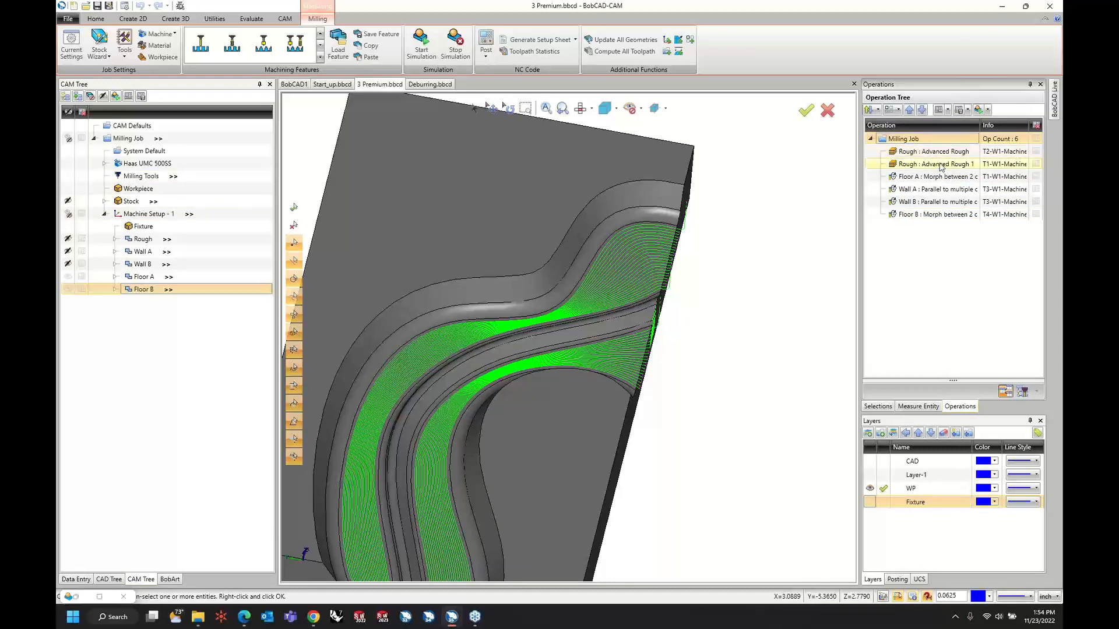
pyautogui.click(920, 177)
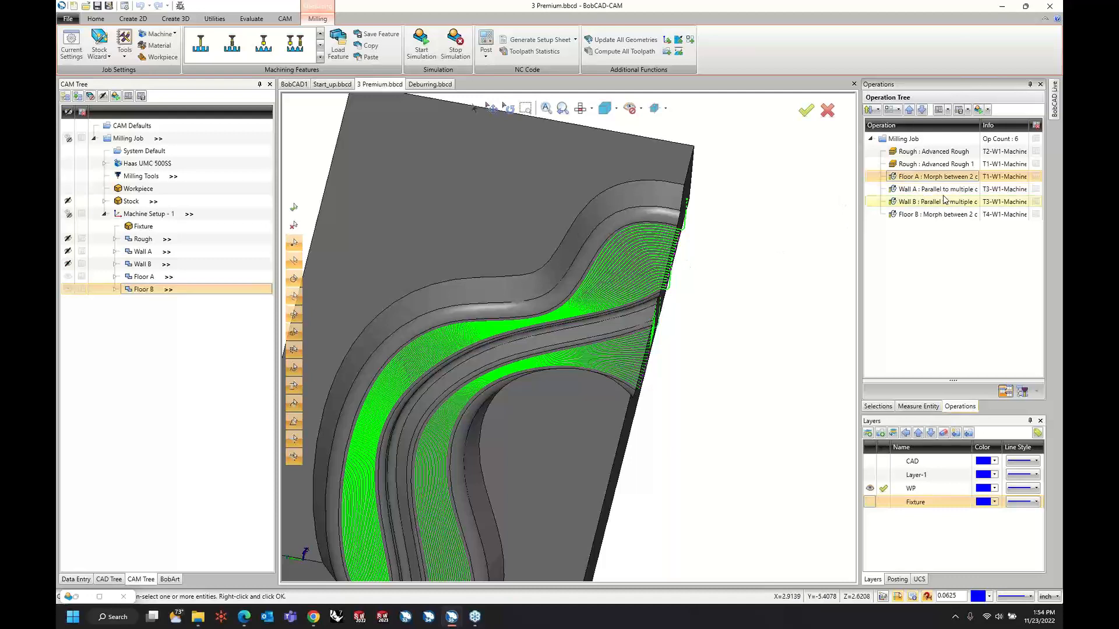
pyautogui.click(941, 193)
pyautogui.click(938, 204)
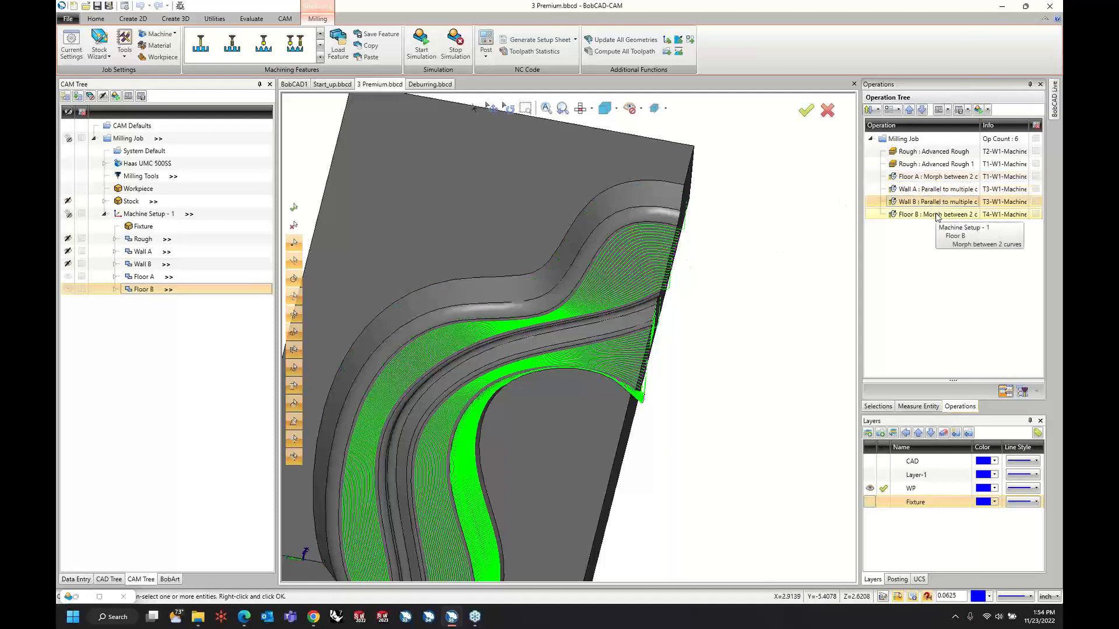
# Move the Floor B operation up in the operation order so it directly follows Floor A.
pyautogui.click(935, 215)
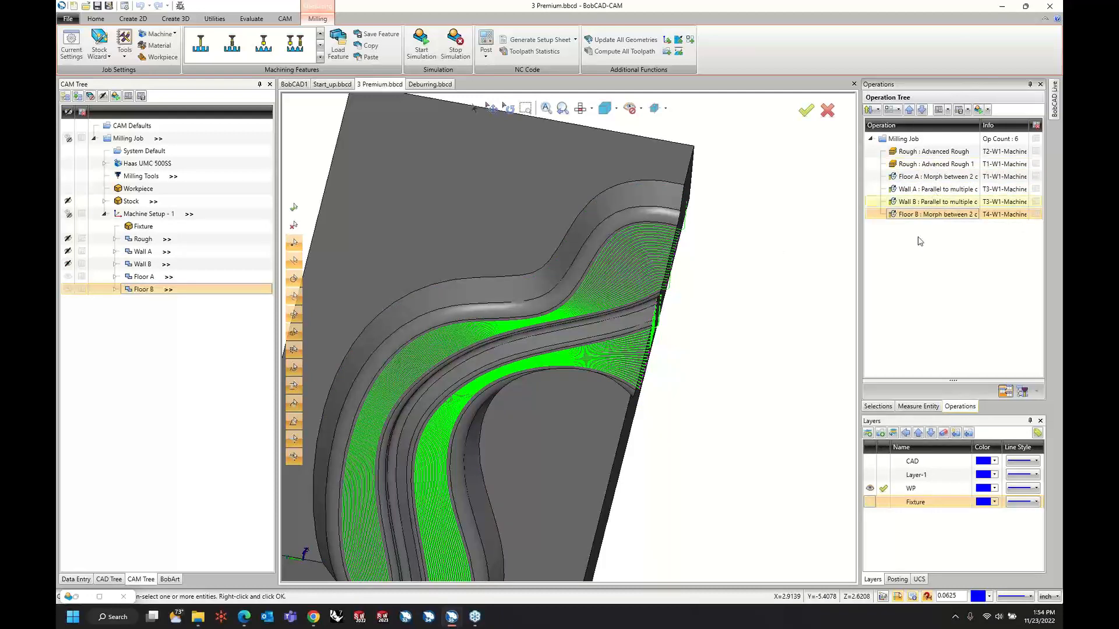
pyautogui.click(910, 110)
pyautogui.click(910, 110)
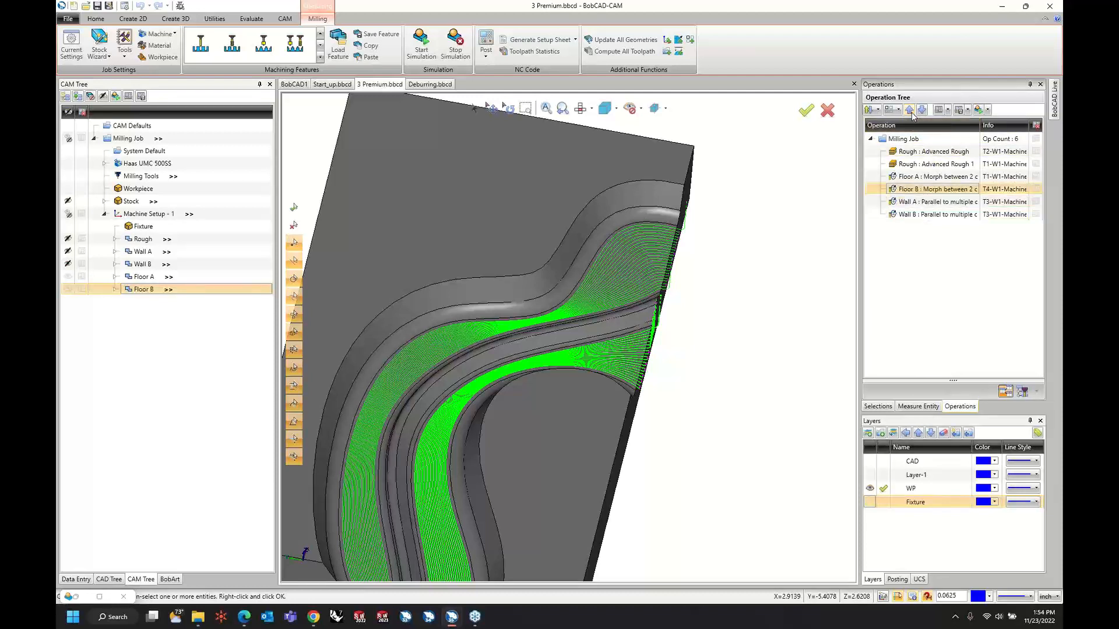
# Move the Floor A and Floor B operations together to after Wall B, and list the job's operations by tool.
pyautogui.click(915, 182)
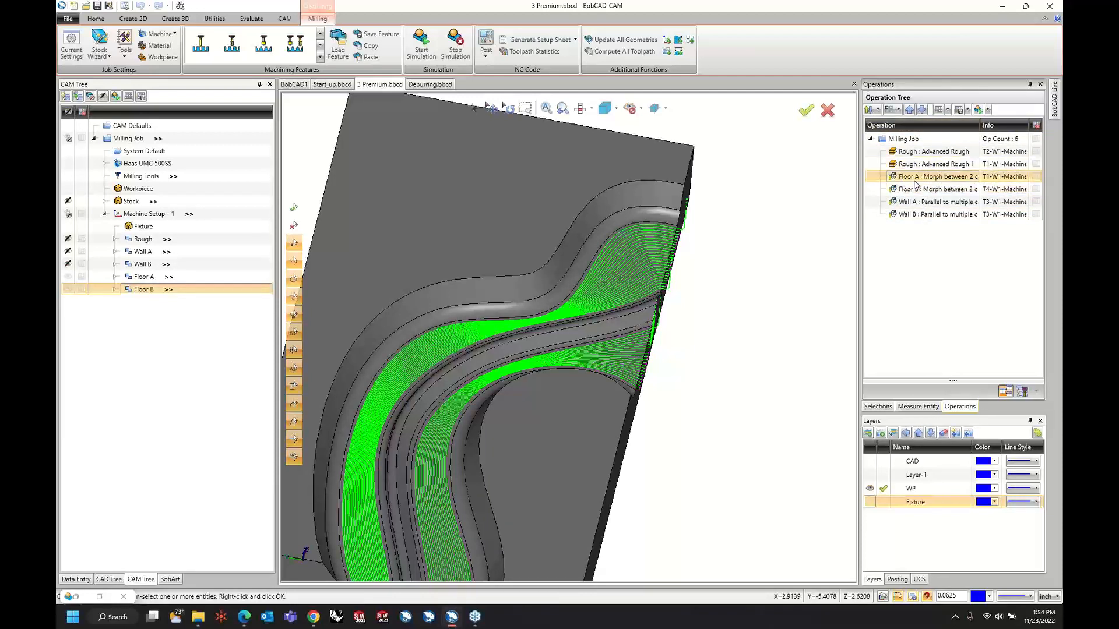
pyautogui.keyDown('ctrl'); pyautogui.click(915, 189); pyautogui.keyUp('ctrl')
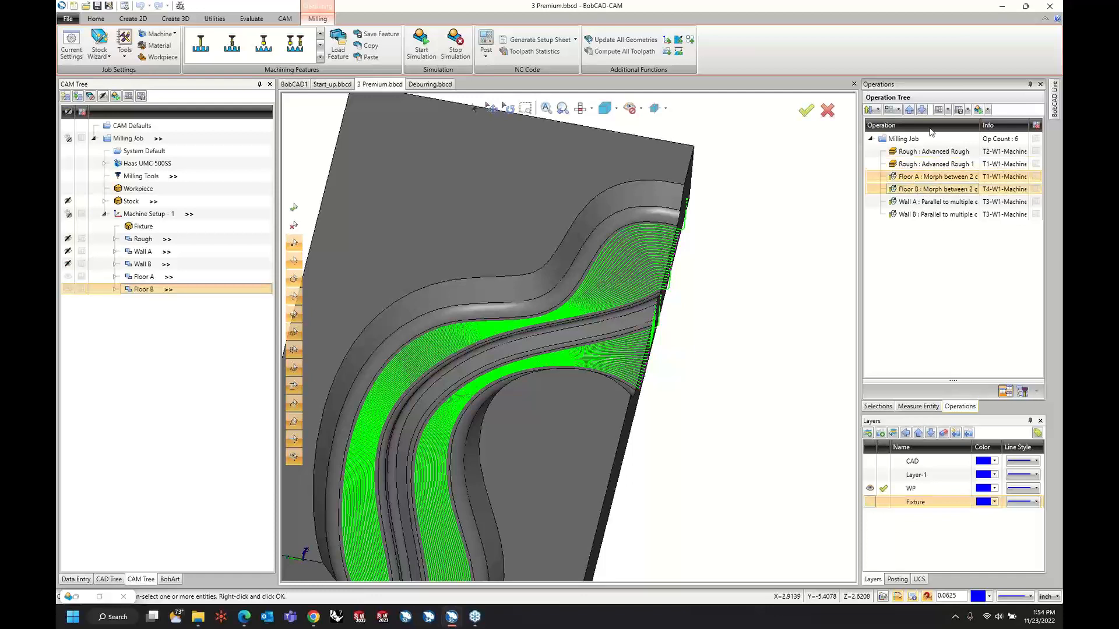
pyautogui.click(922, 110)
pyautogui.click(922, 110)
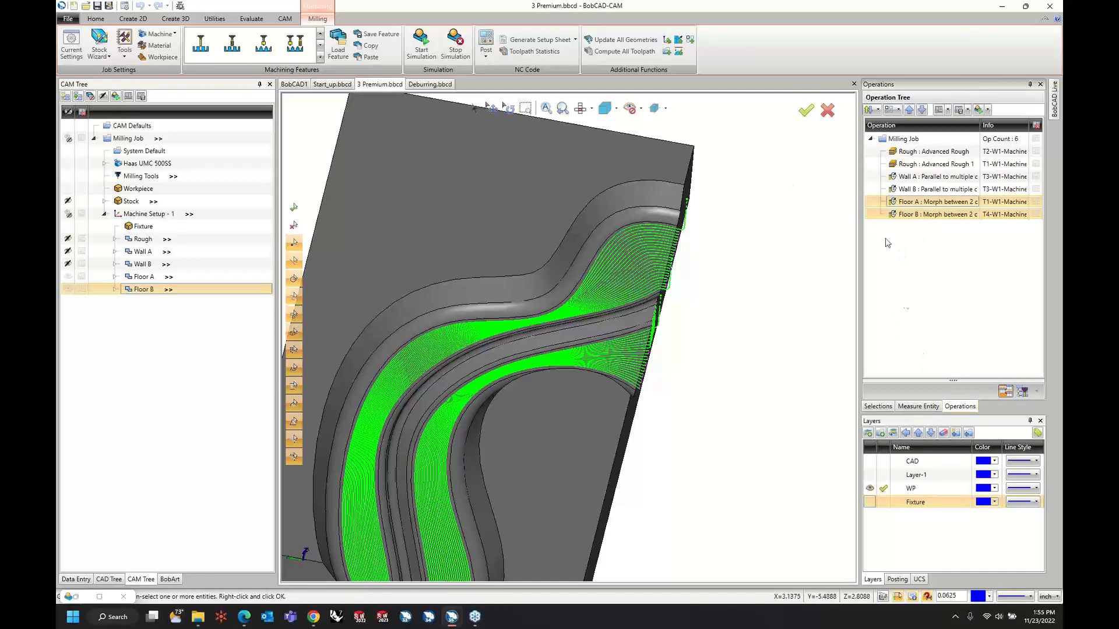
pyautogui.click(1023, 392)
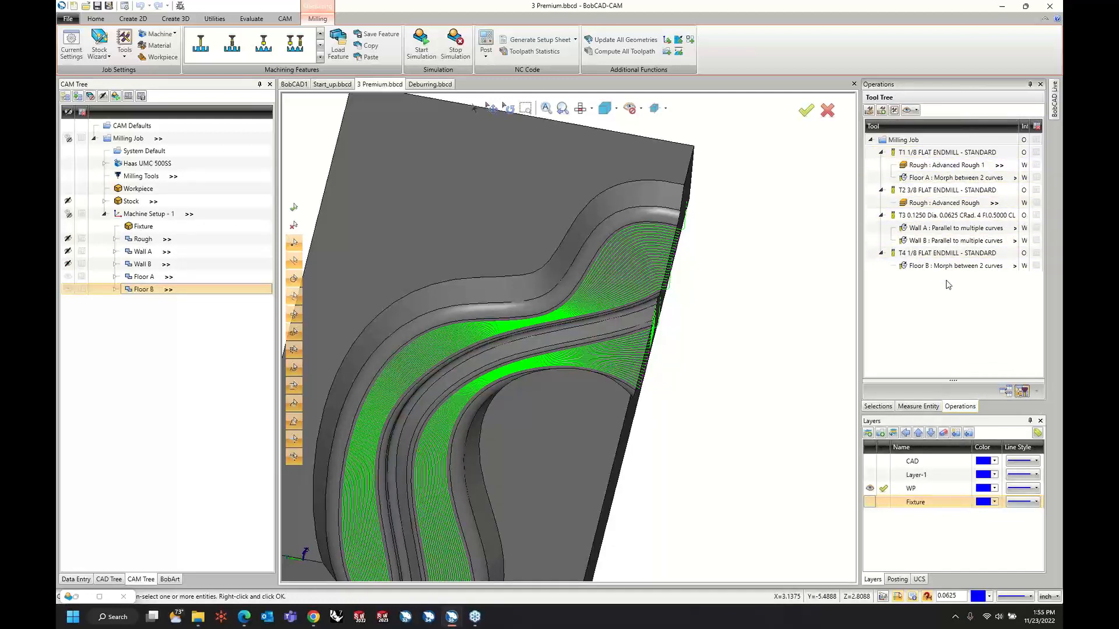
# Start the job simulation, limit the machine display to workpiece and stock, and change the fixture's visibility.
pyautogui.click(431, 47)
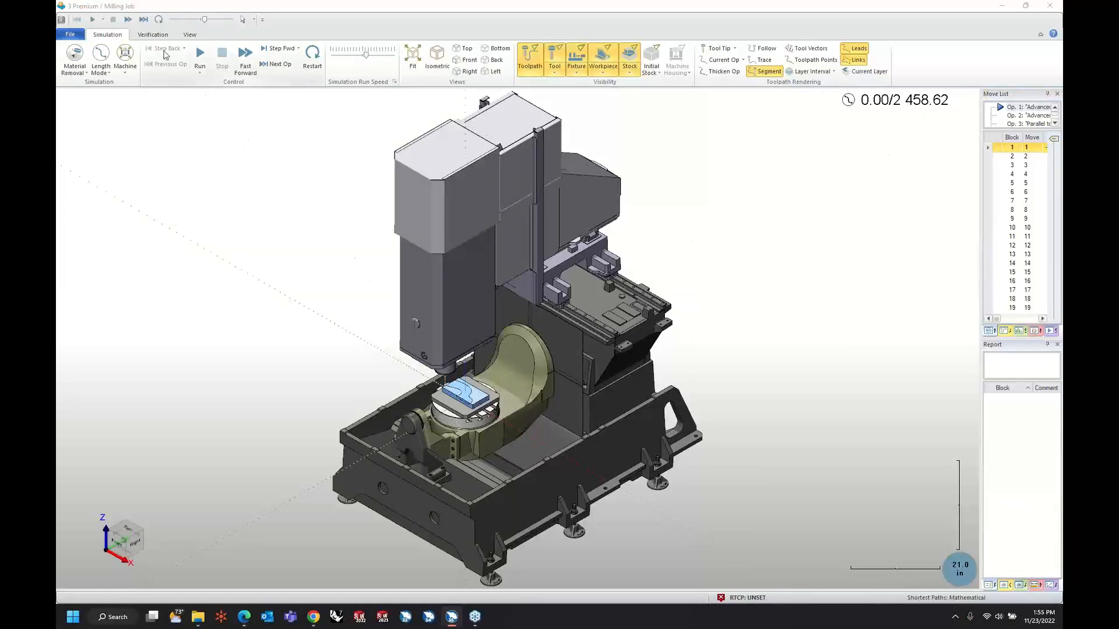
pyautogui.click(124, 64)
pyautogui.click(135, 91)
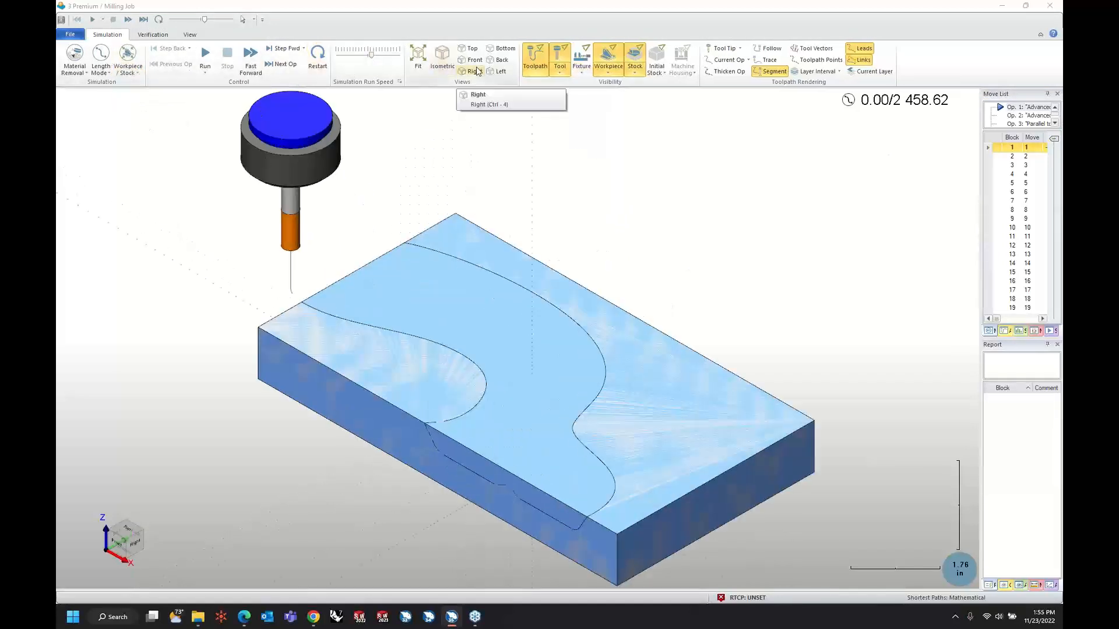
pyautogui.click(582, 59)
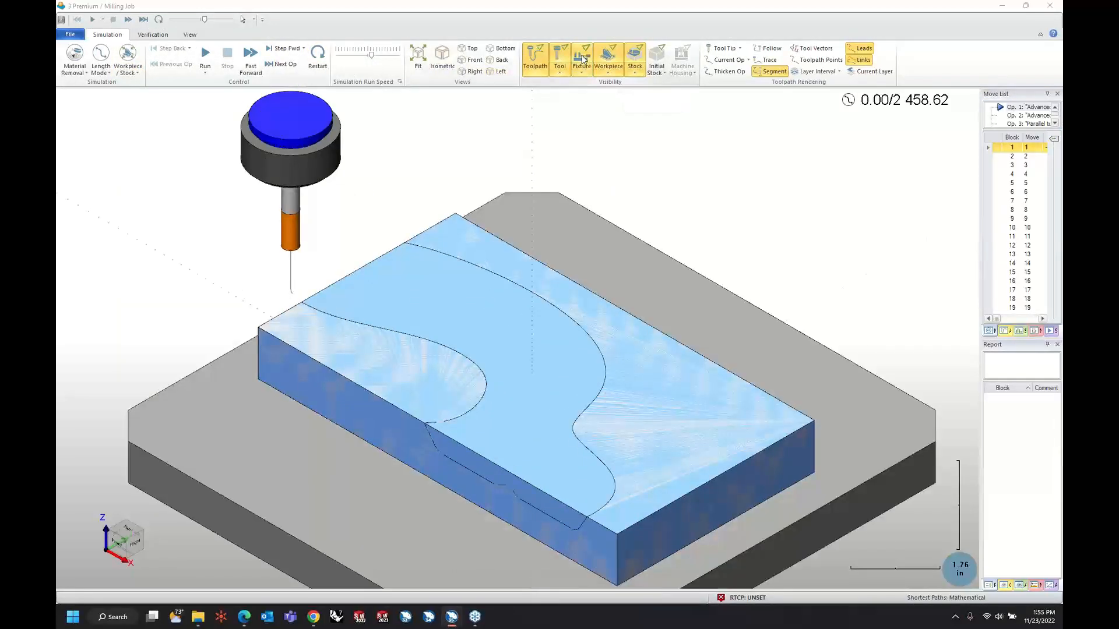
pyautogui.click(583, 59)
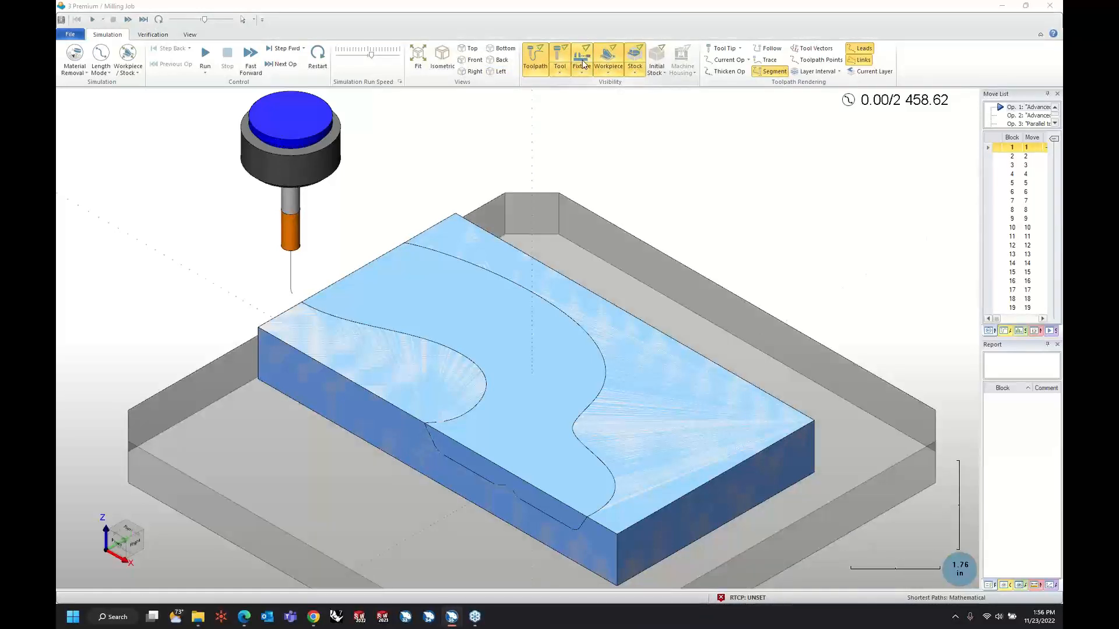
# Run the simulation of all operations to the end and examine the cut stock around the central ridge up close.
pyautogui.click(205, 56)
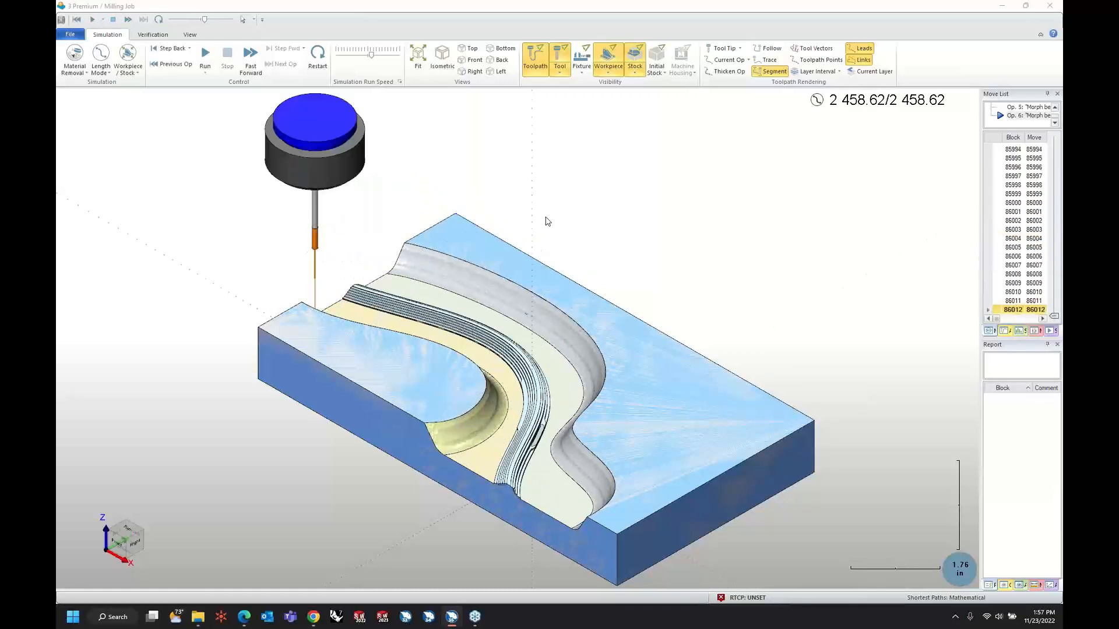
pyautogui.scroll(6, 495, 498)
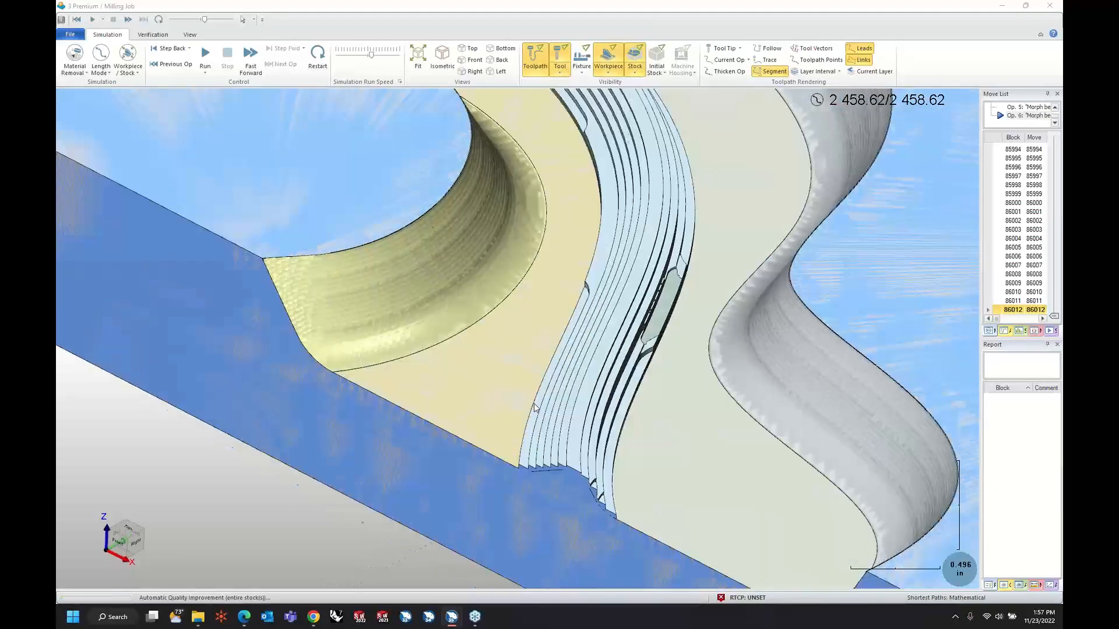
pyautogui.moveTo(535, 407)
pyautogui.mouseDown(button='middle')
pyautogui.moveTo(550, 400)
pyautogui.moveTo(542, 387)
pyautogui.moveTo(686, 349)
pyautogui.moveTo(641, 361)
pyautogui.mouseUp(button='middle')
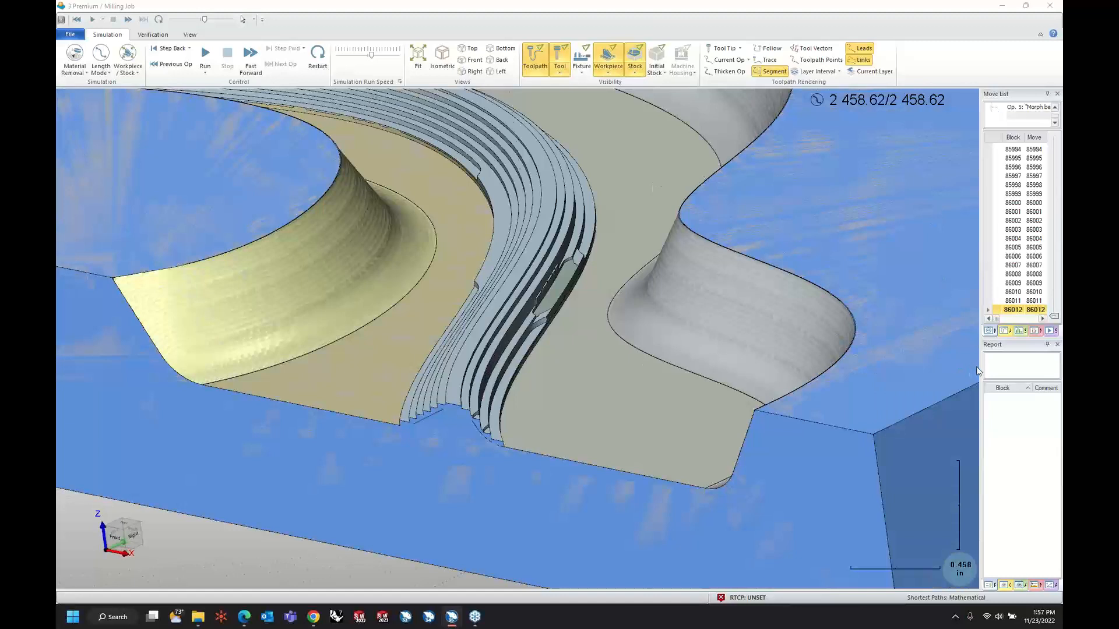
# Widen the simulation's data panes, set the analysis color scheme to None, and examine the machined walls and floor edges.
pyautogui.moveTo(981, 373); pyautogui.dragTo(859, 389)
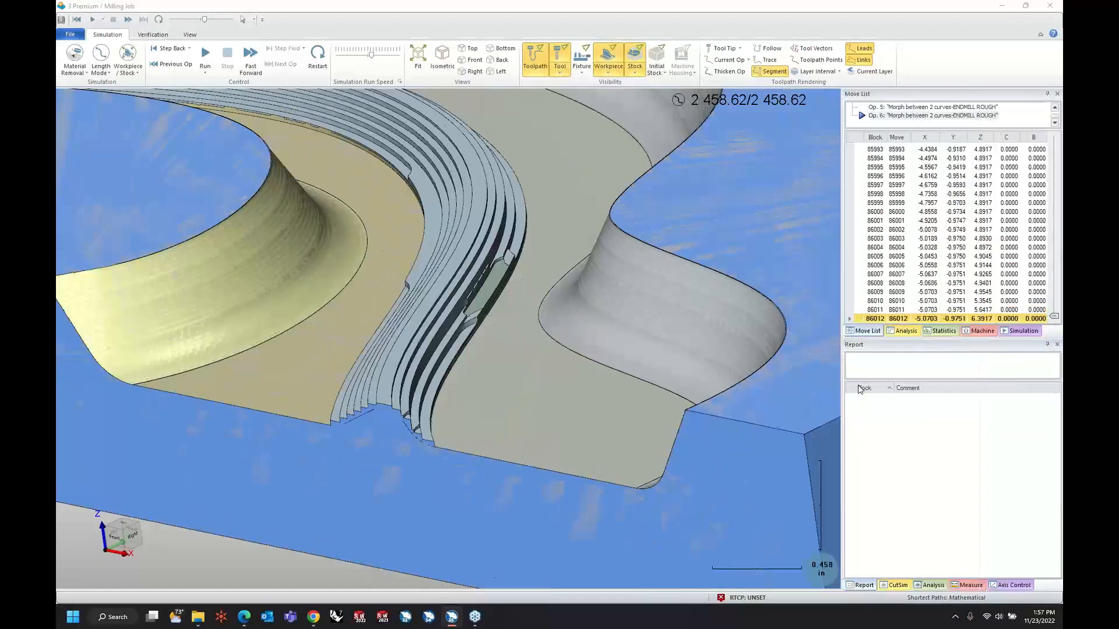
pyautogui.click(898, 586)
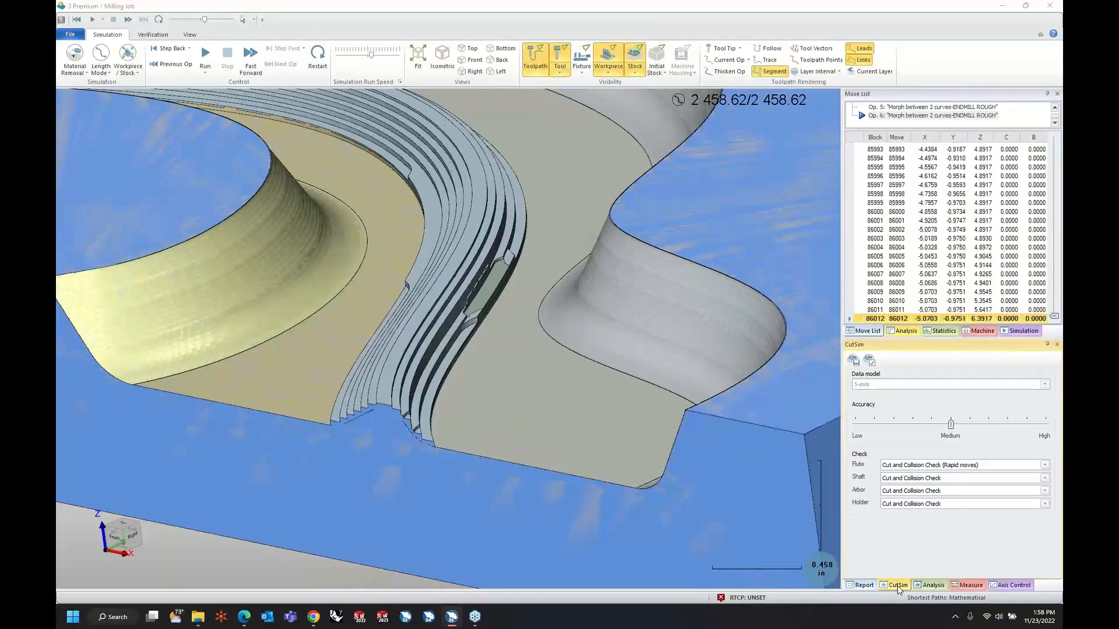
pyautogui.click(931, 586)
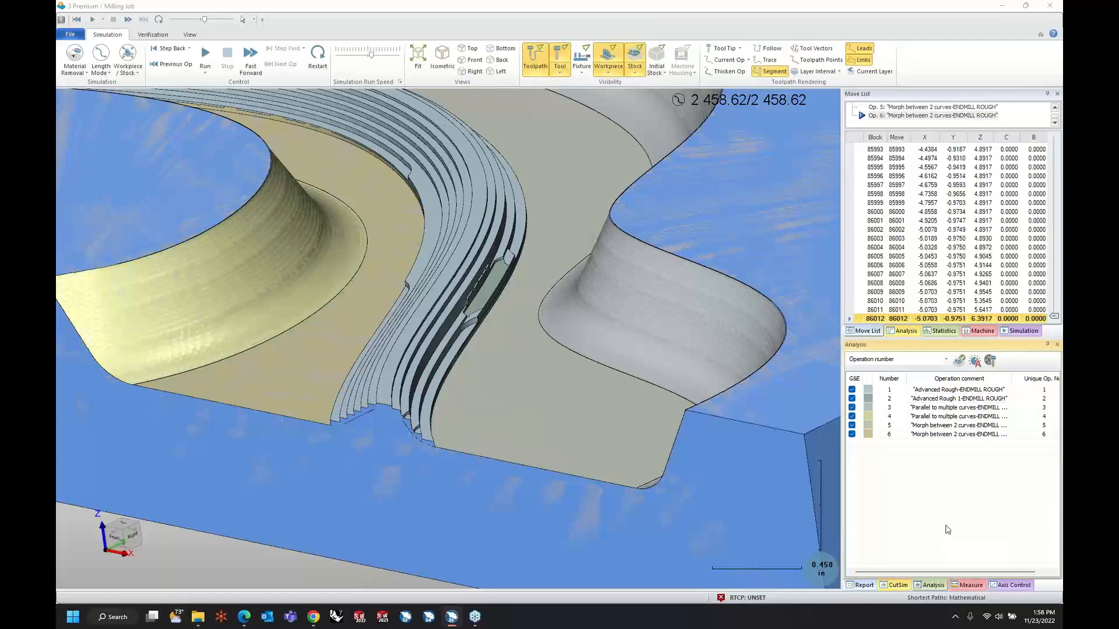
pyautogui.click(946, 360)
pyautogui.click(952, 370)
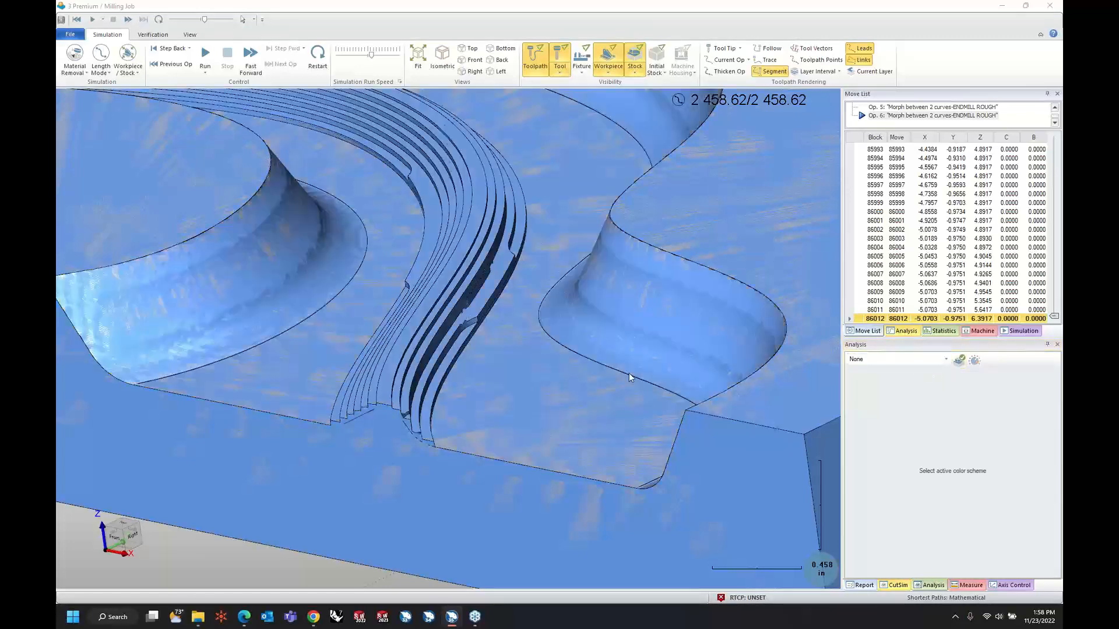
pyautogui.moveTo(628, 373); pyautogui.dragTo(630, 400, button='middle')
pyautogui.scroll(4, 567, 359)
pyautogui.scroll(-3, 628, 400)
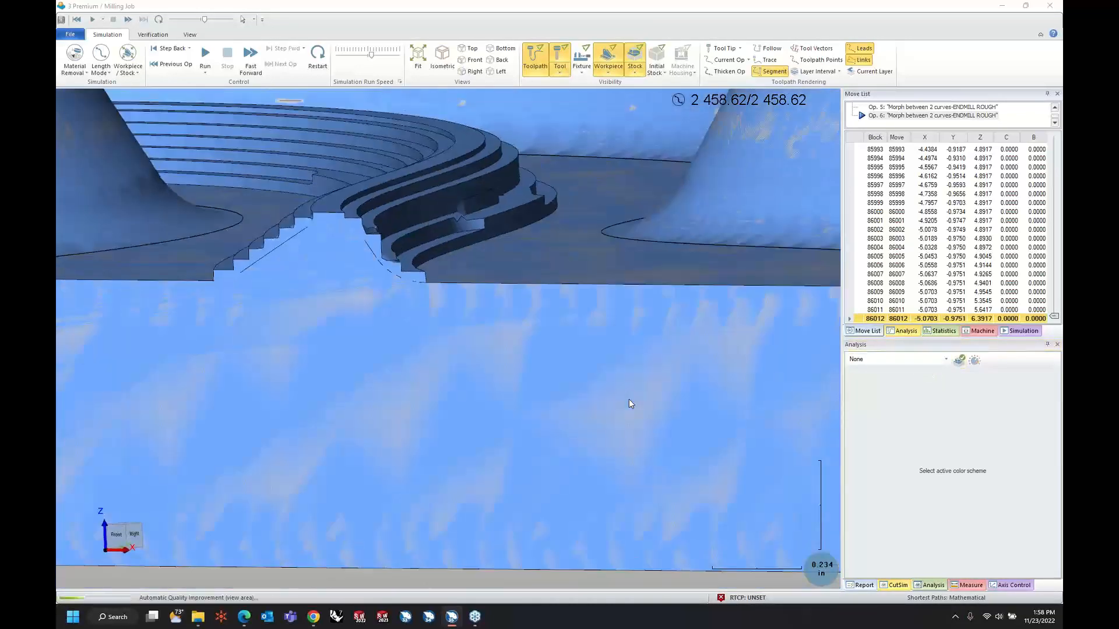
pyautogui.scroll(-8, 628, 404)
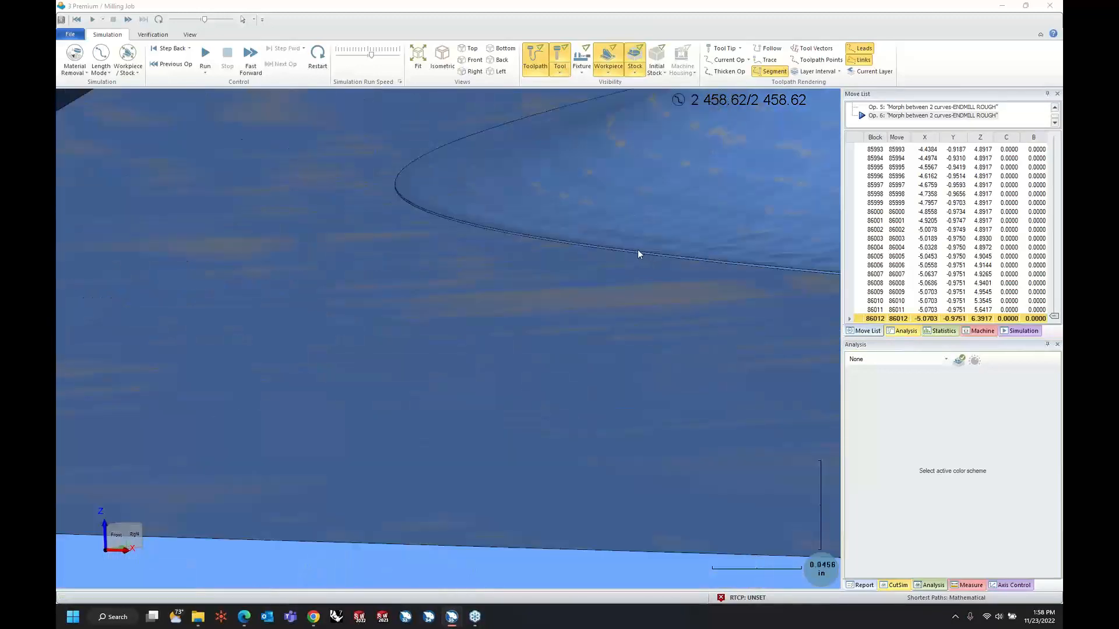
pyautogui.scroll(3, 638, 253)
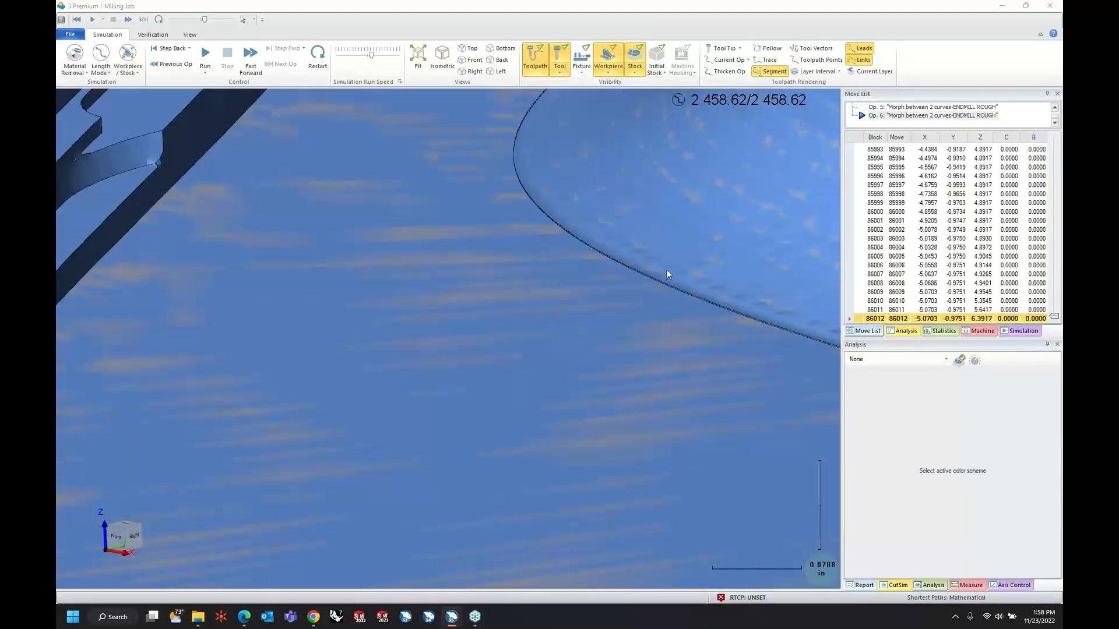
# Return to the CAM job, set Wall A's area type to "Full, start and end at exact surface edges", and compute its toolpath.
pyautogui.click(1002, 7)
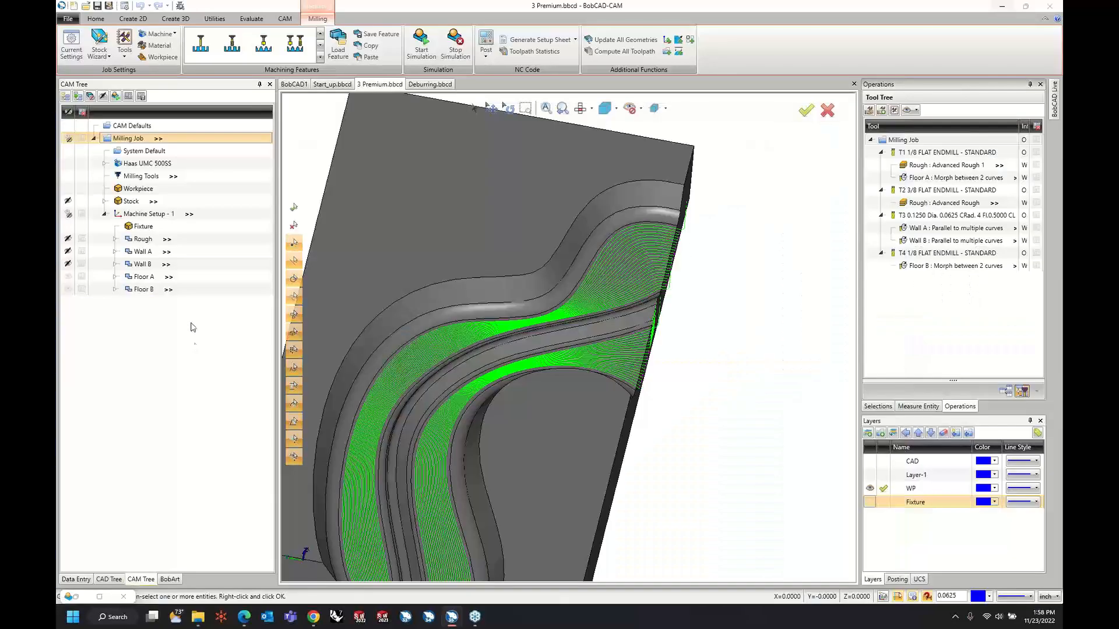
pyautogui.rightClick(147, 257)
pyautogui.click(159, 262)
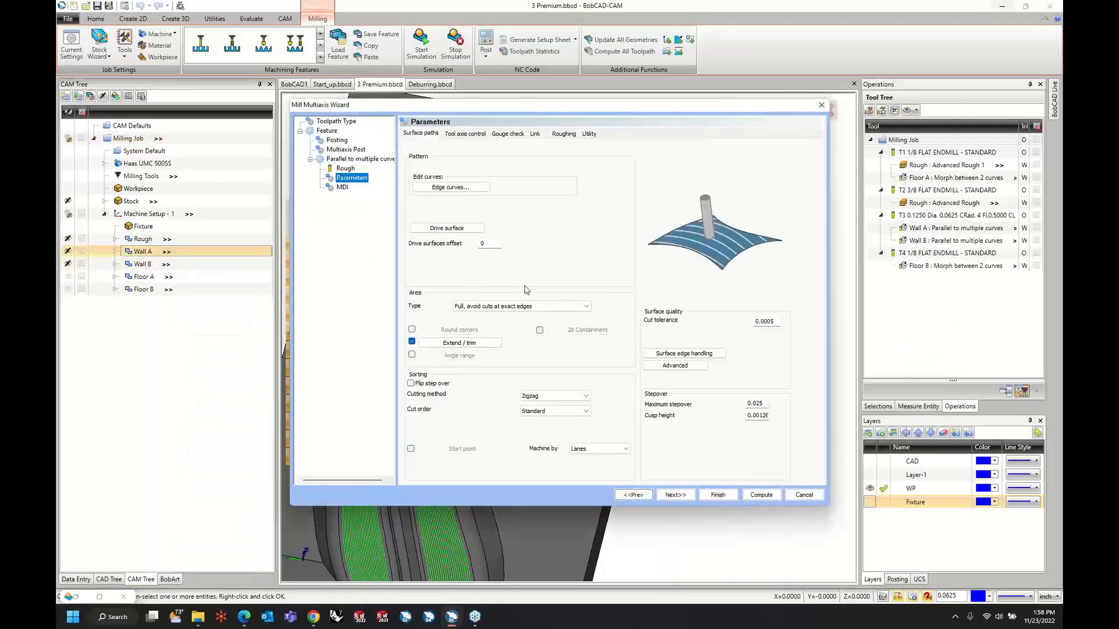
pyautogui.click(510, 306)
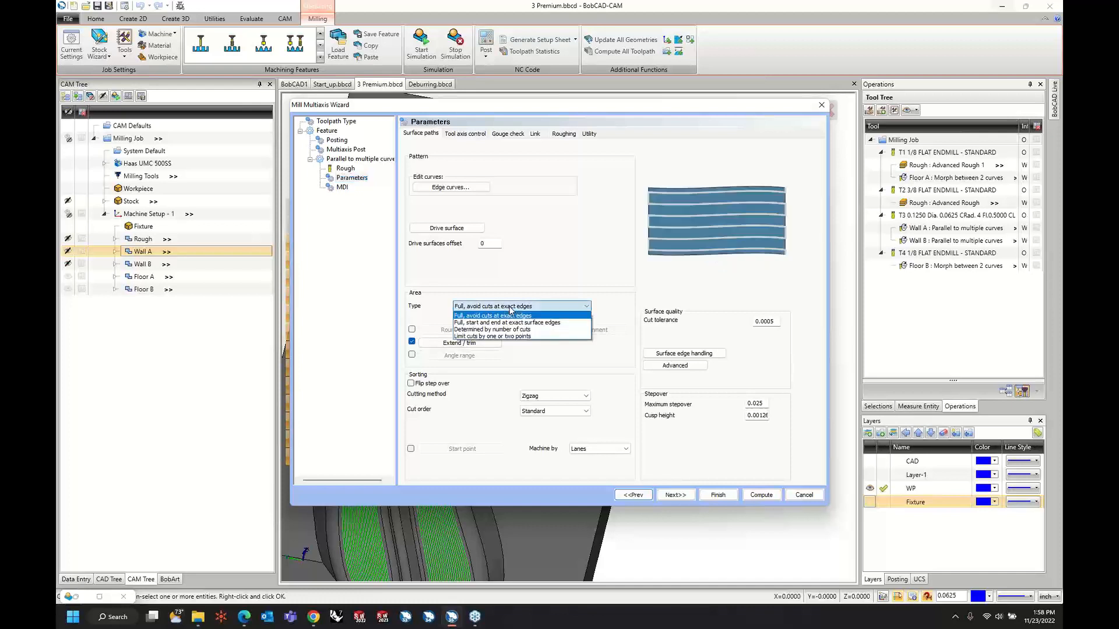
pyautogui.click(540, 322)
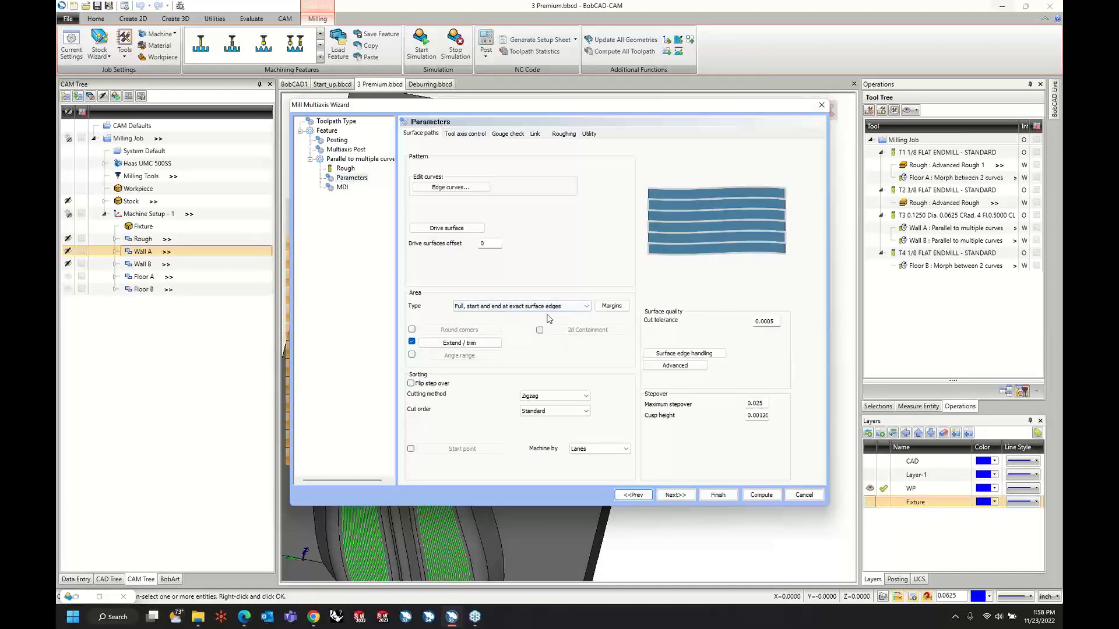
pyautogui.click(758, 495)
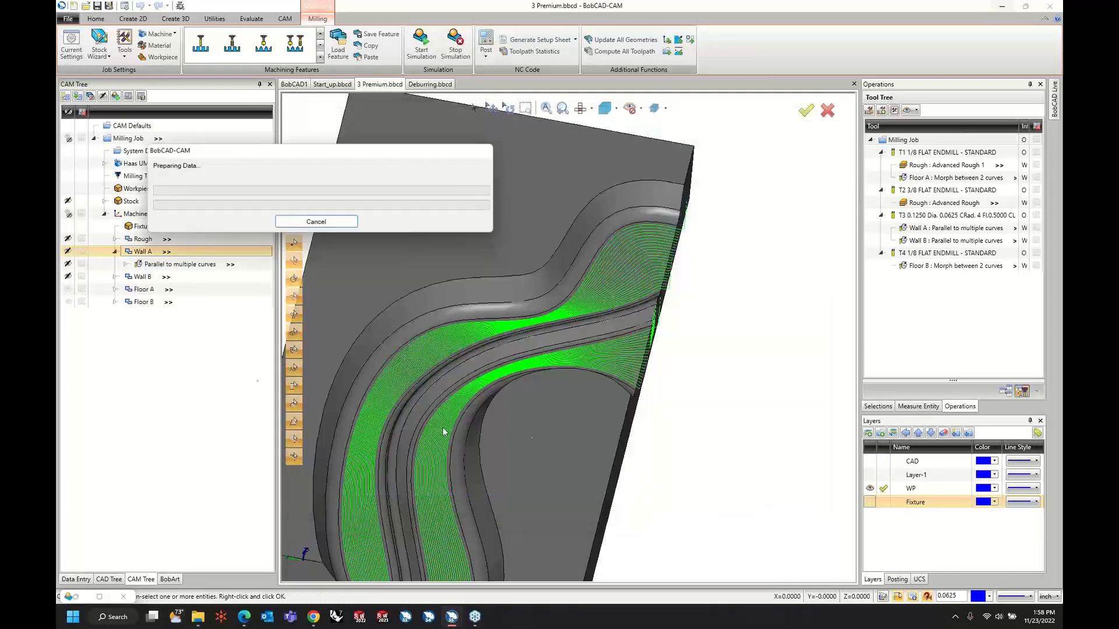
# Set Wall B's area type to "Full, start and end at exact surface edges" and compute its toolpath.
pyautogui.rightClick(131, 278)
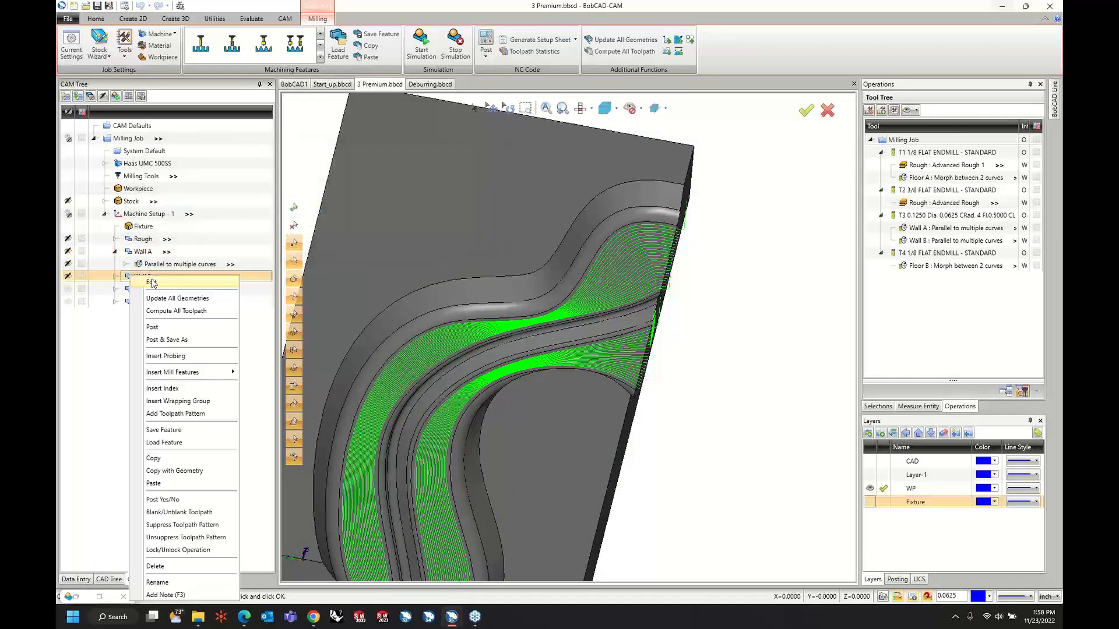
pyautogui.click(151, 283)
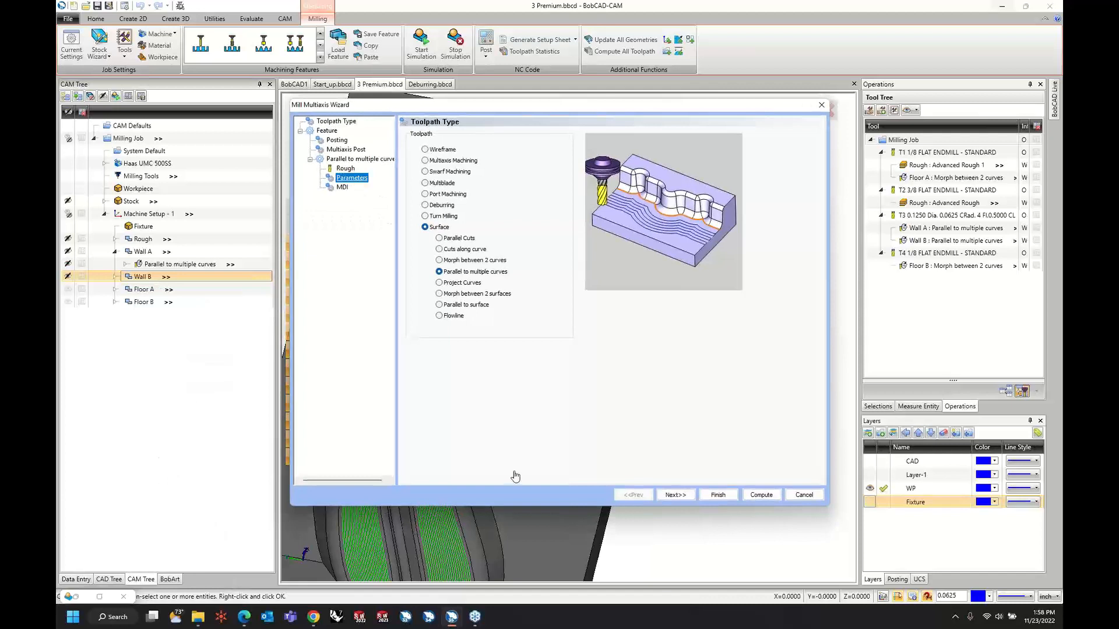
pyautogui.click(548, 308)
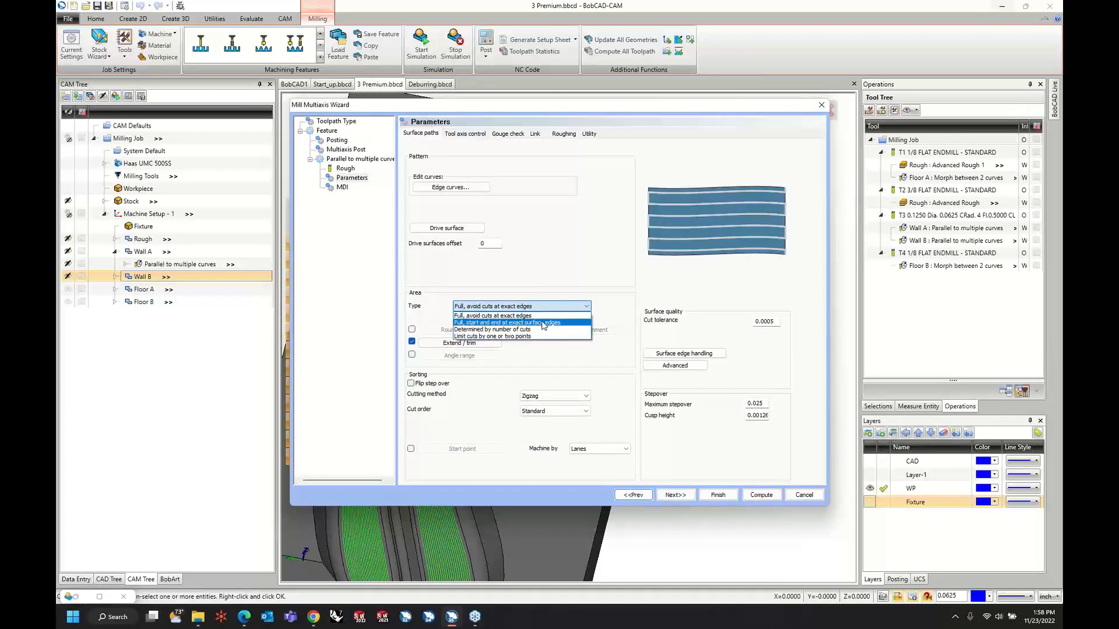
pyautogui.click(545, 320)
pyautogui.click(762, 495)
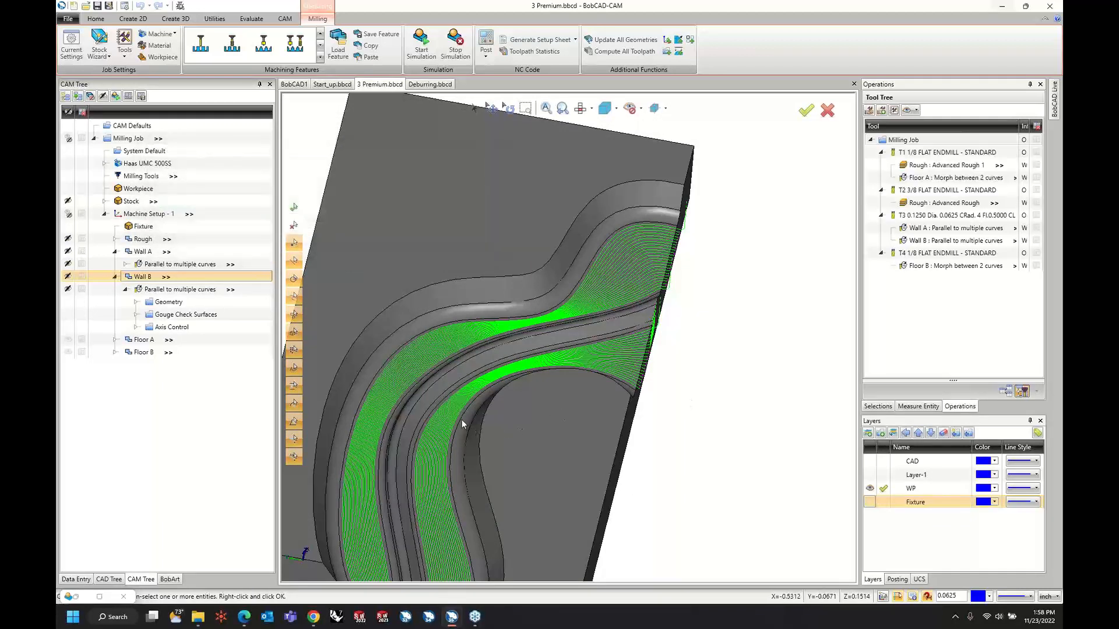
# Start a fresh simulation of the job with the recomputed wall toolpaths and run it.
pyautogui.click(422, 55)
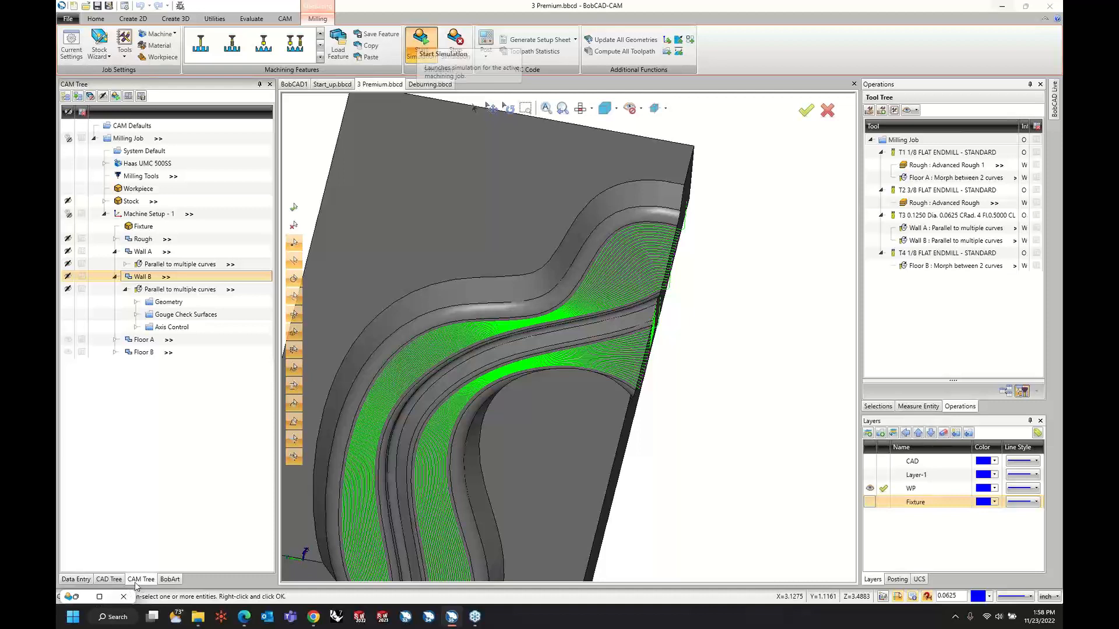
pyautogui.click(100, 599)
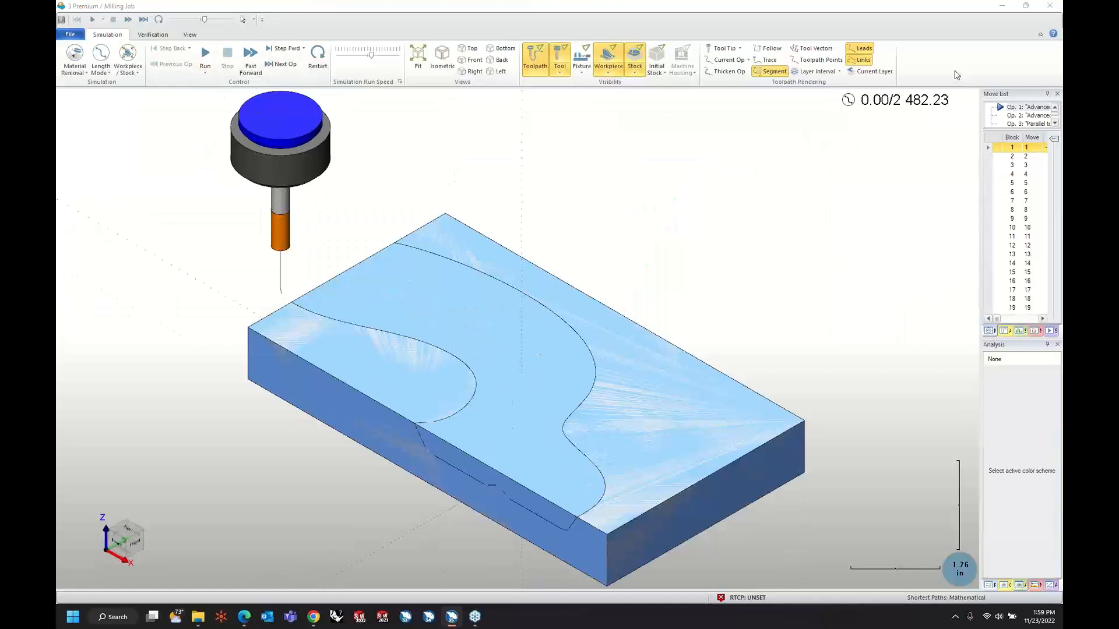
pyautogui.click(206, 58)
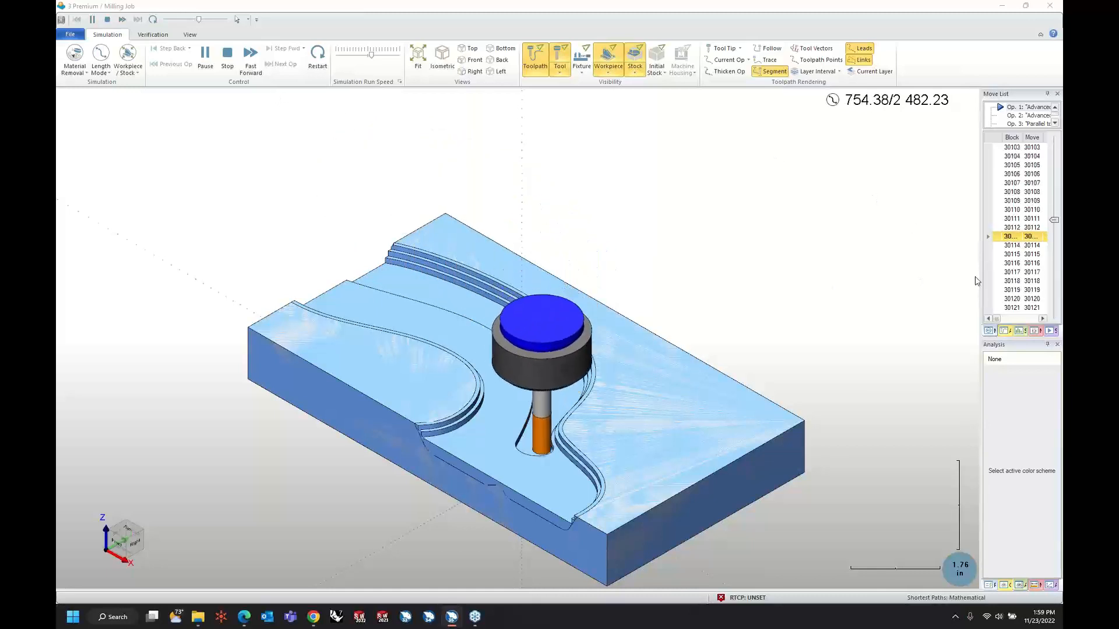
# Widen the simulation's data panes, resume the run during the last morph operation, and hide the workpiece.
pyautogui.moveTo(981, 283); pyautogui.dragTo(861, 287)
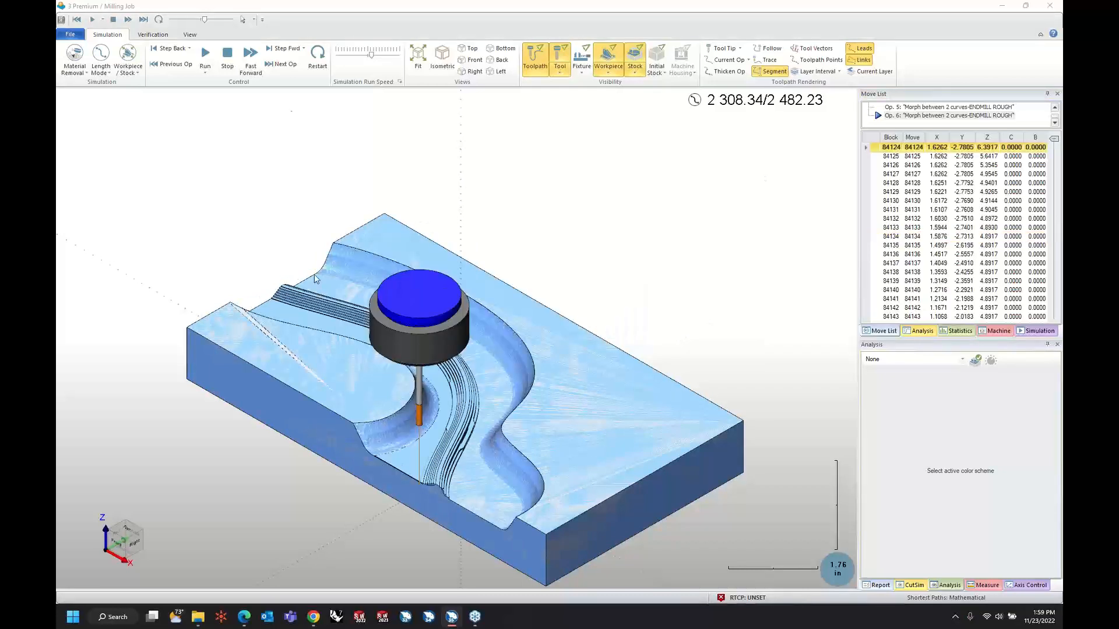
pyautogui.click(206, 55)
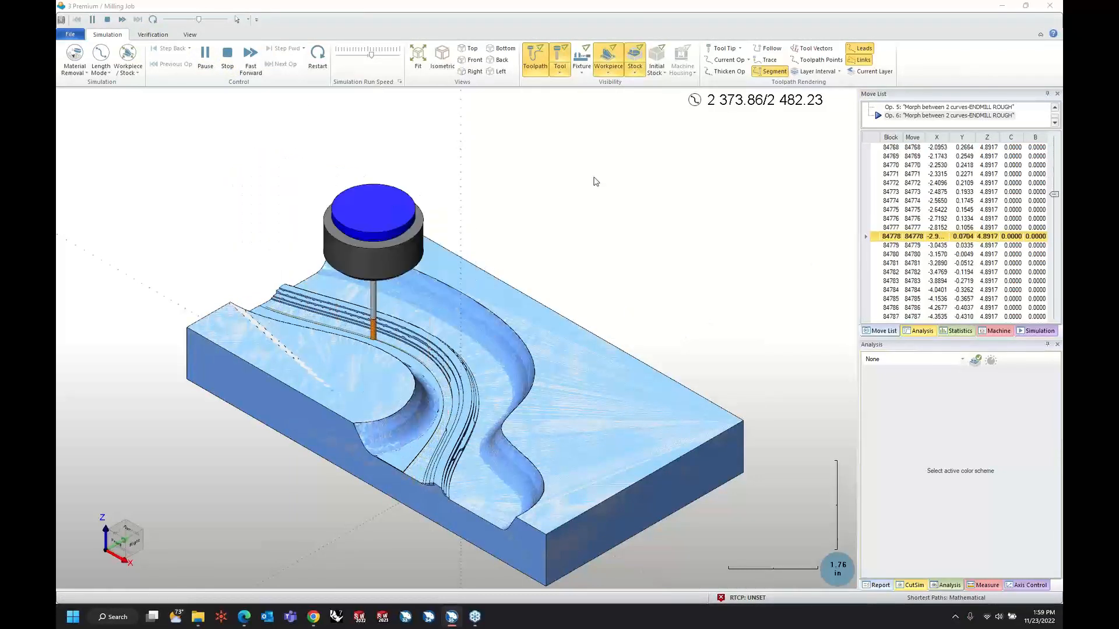
pyautogui.click(608, 73)
pyautogui.click(623, 124)
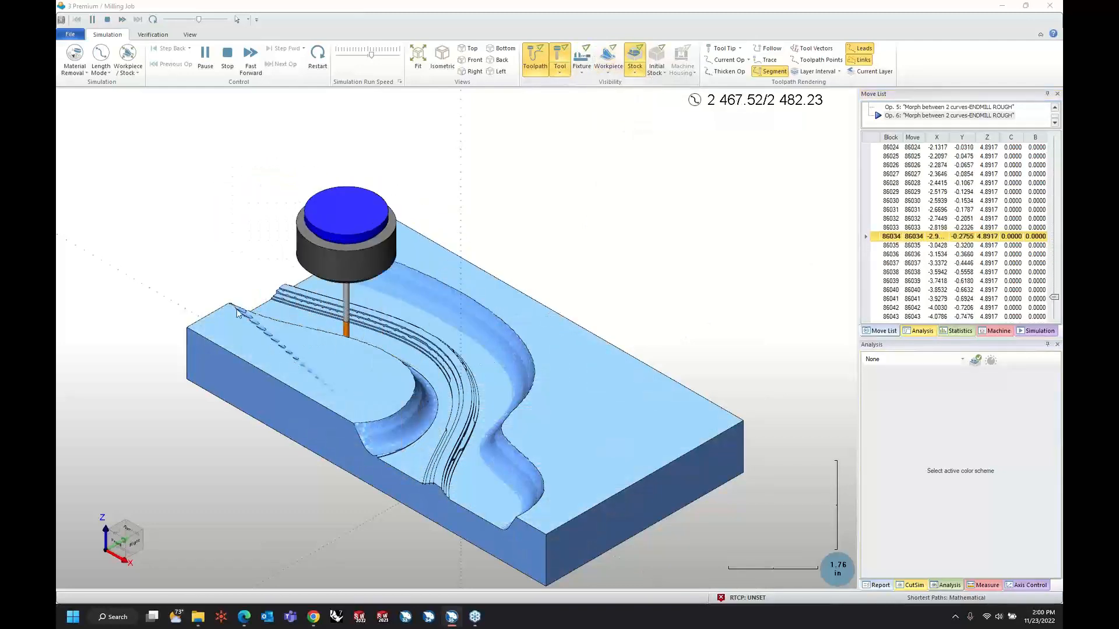
# Examine the simulated cut close up around the stepped ridge and the walls, and return to the CAM job.
pyautogui.moveTo(361, 371); pyautogui.dragTo(406, 425, button='middle')
pyautogui.scroll(10, 432, 435)
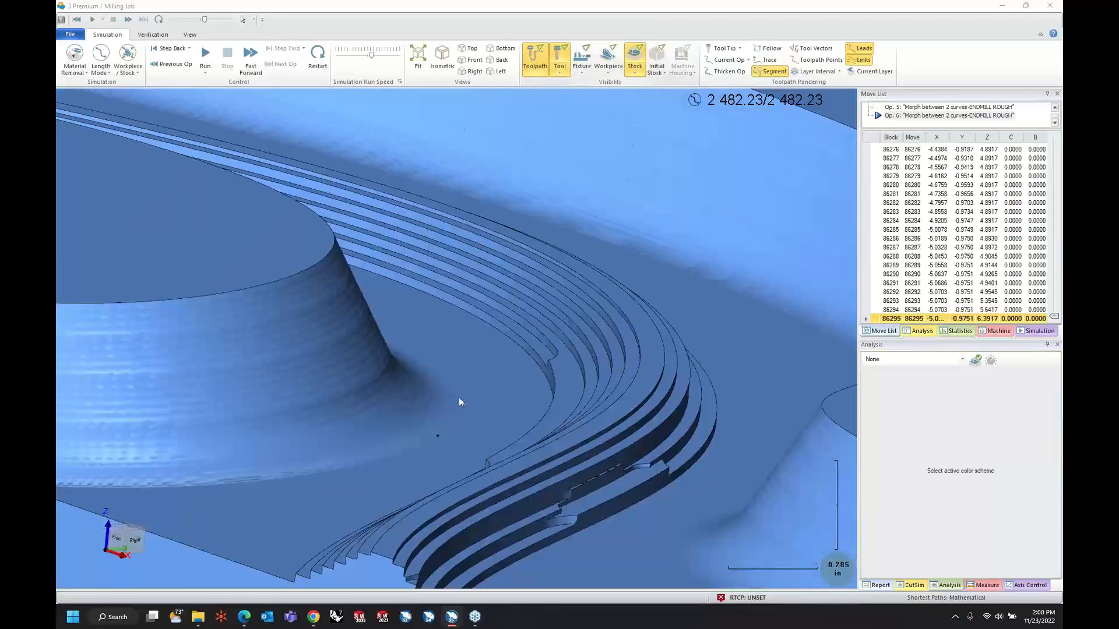
pyautogui.moveTo(459, 398); pyautogui.dragTo(464, 399, button='middle')
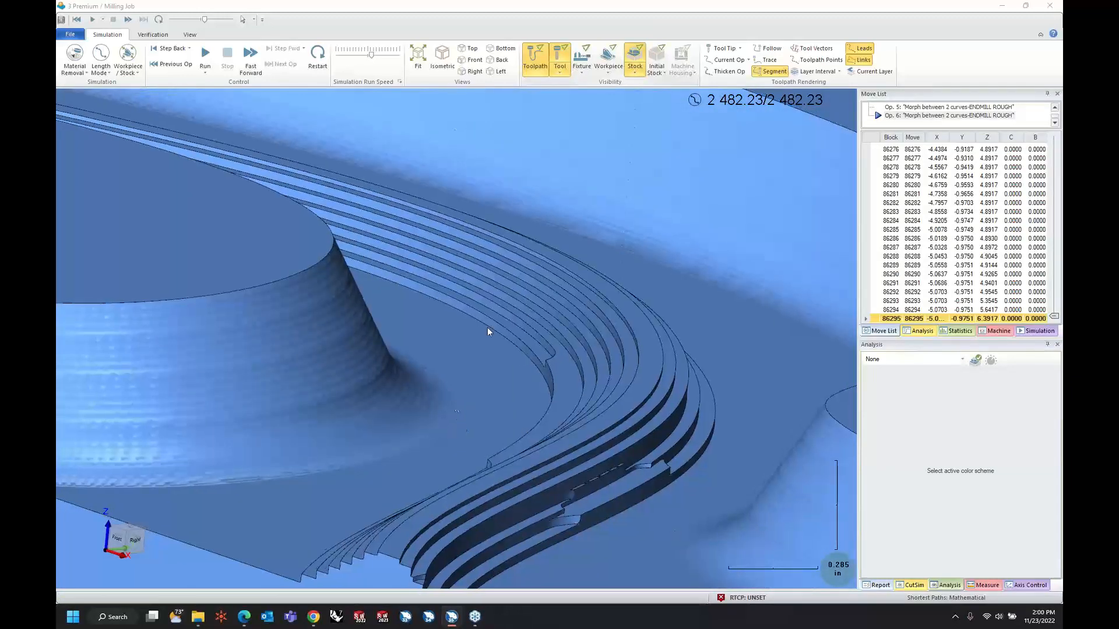
pyautogui.click(1003, 7)
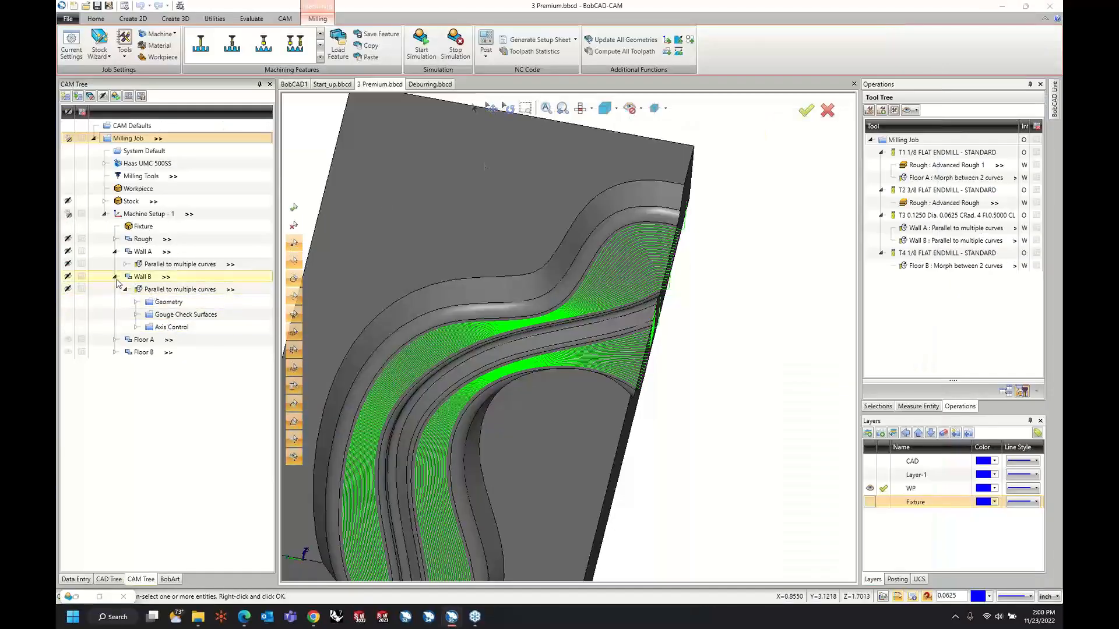
# Collapse the Wall A and Wall B features, check the floor toolpaths, and show Wall B's toolpath.
pyautogui.click(115, 276)
pyautogui.click(115, 252)
pyautogui.click(143, 277)
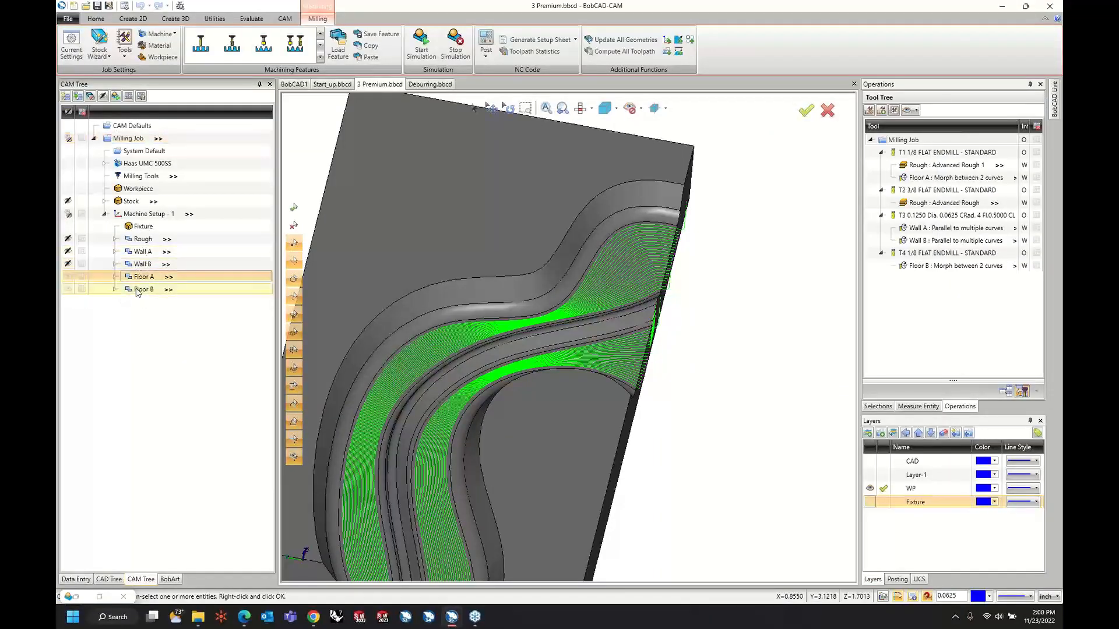
pyautogui.click(139, 291)
pyautogui.moveTo(641, 411); pyautogui.dragTo(629, 378, button='middle')
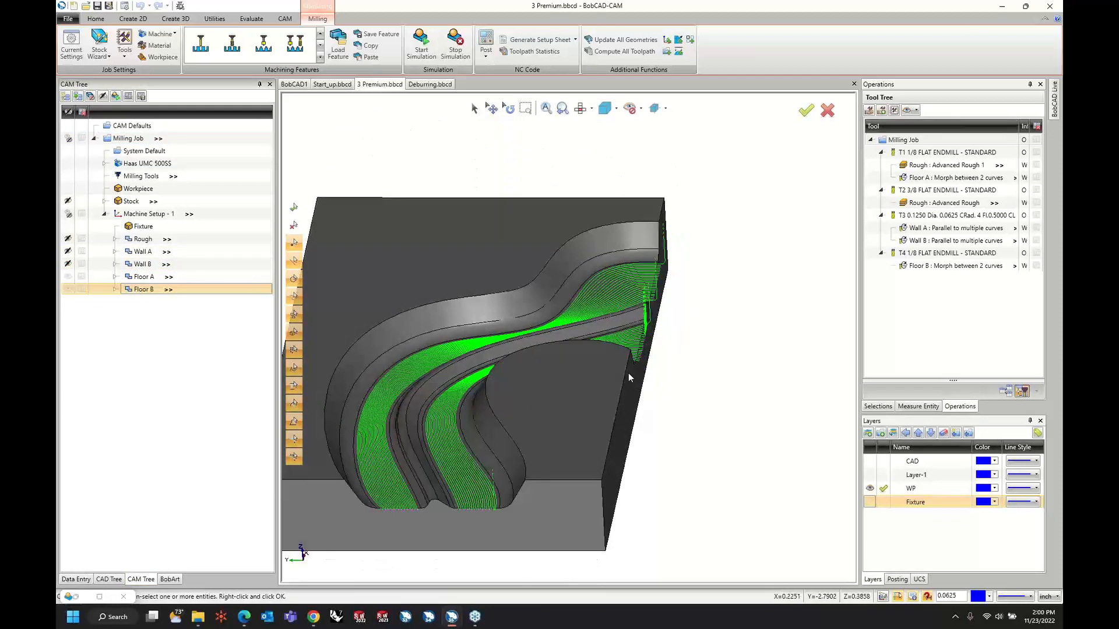
pyautogui.click(139, 278)
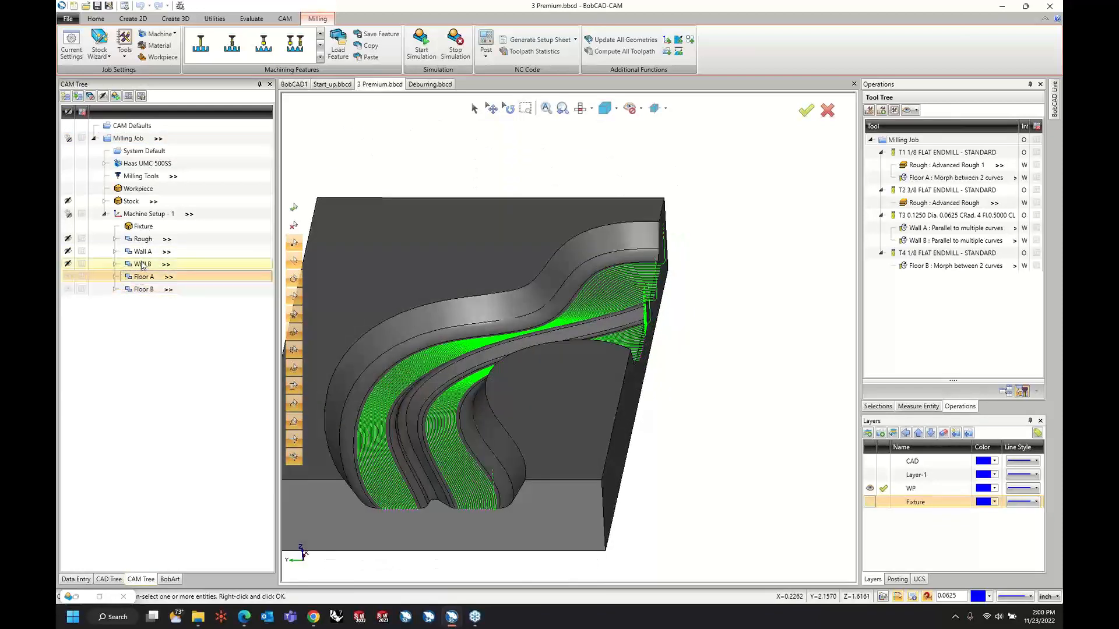
pyautogui.click(141, 265)
pyautogui.click(68, 264)
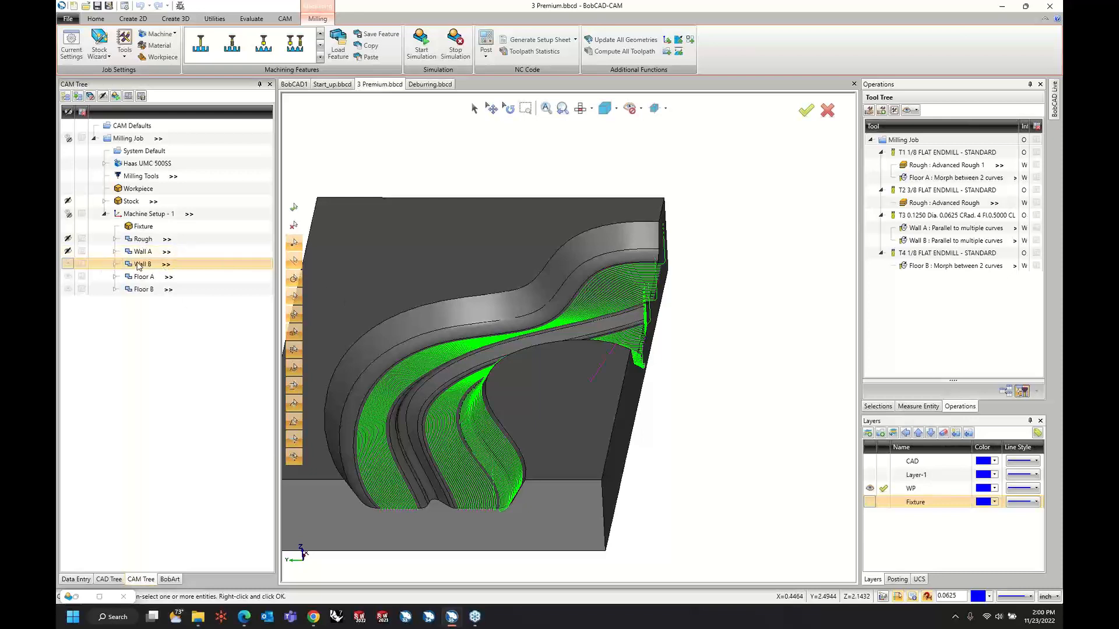
# Set Wall B's clearance plane height to Automatic in the retract settings and compute the toolpath.
pyautogui.rightClick(139, 265)
pyautogui.click(154, 271)
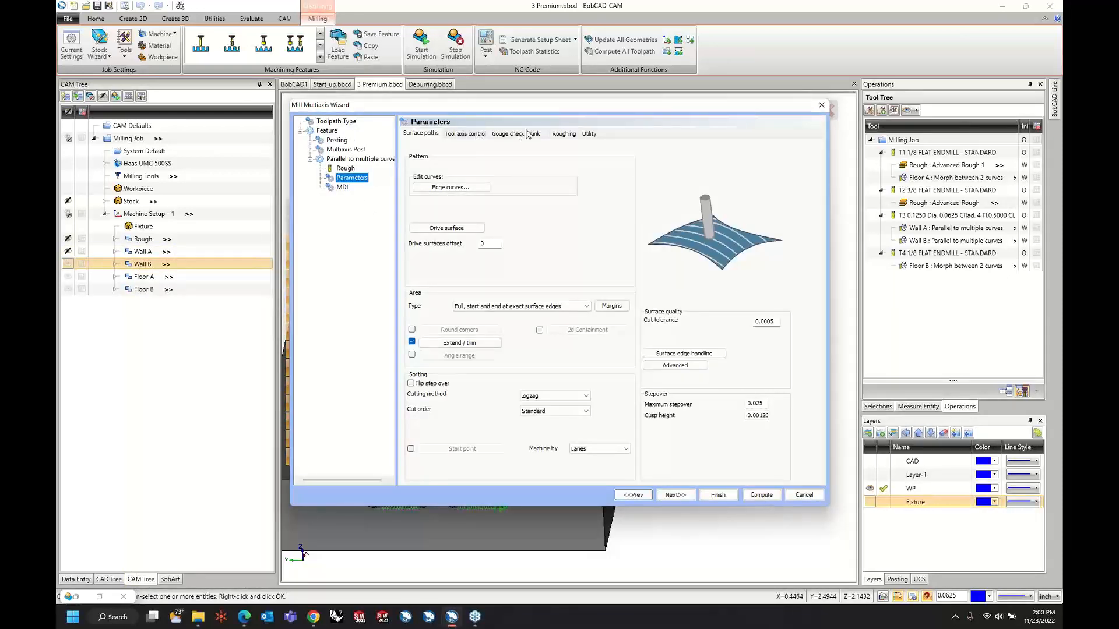
pyautogui.click(522, 135)
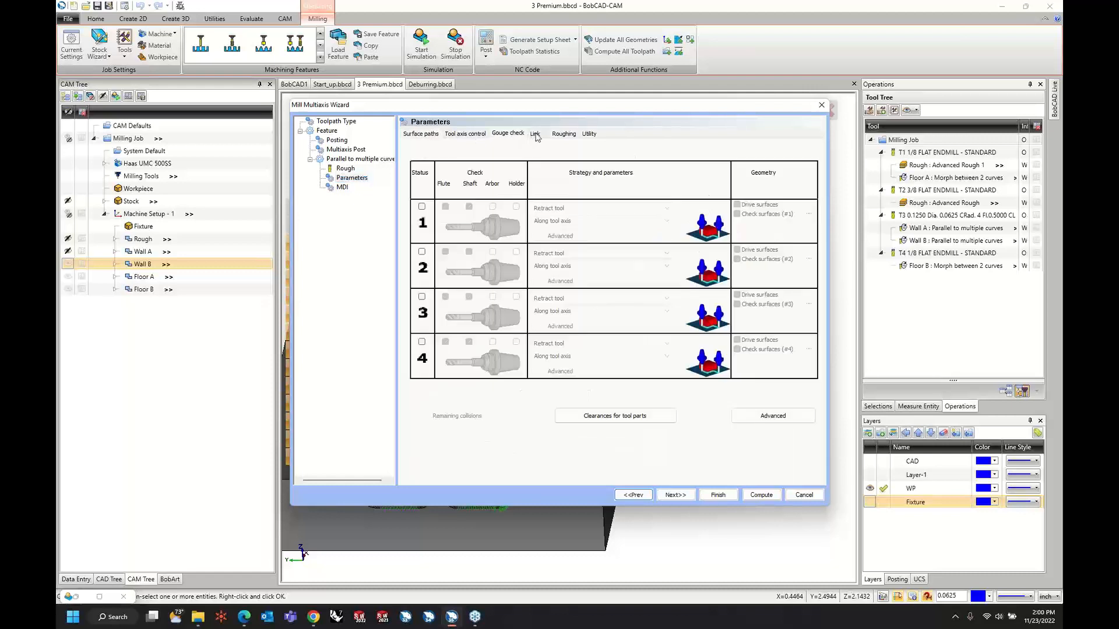
pyautogui.click(535, 134)
pyautogui.click(452, 394)
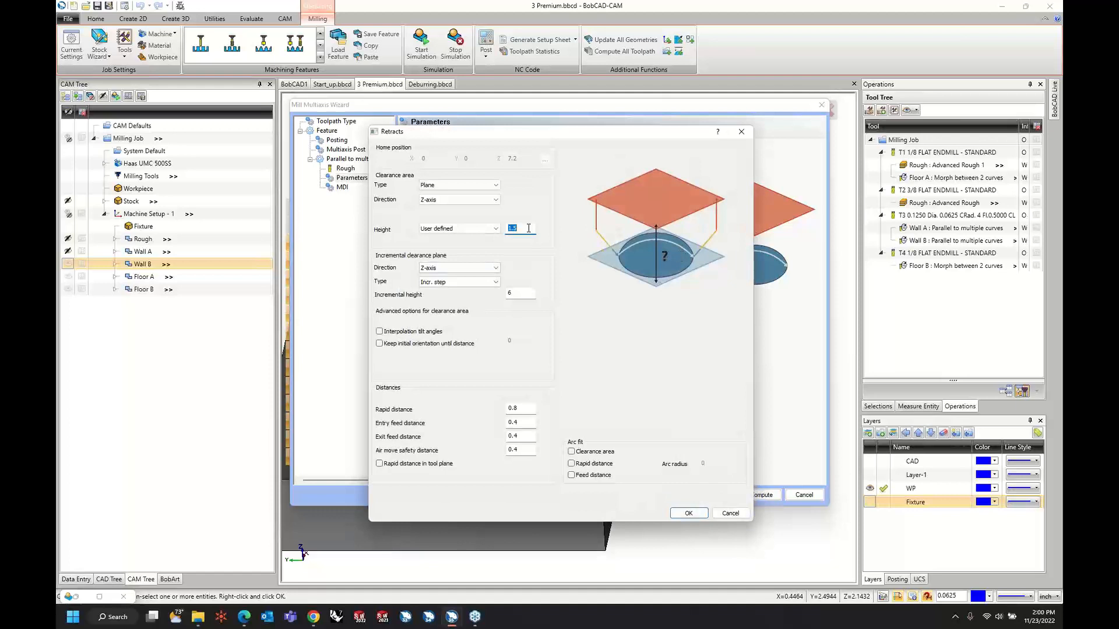
pyautogui.click(478, 230)
pyautogui.click(473, 240)
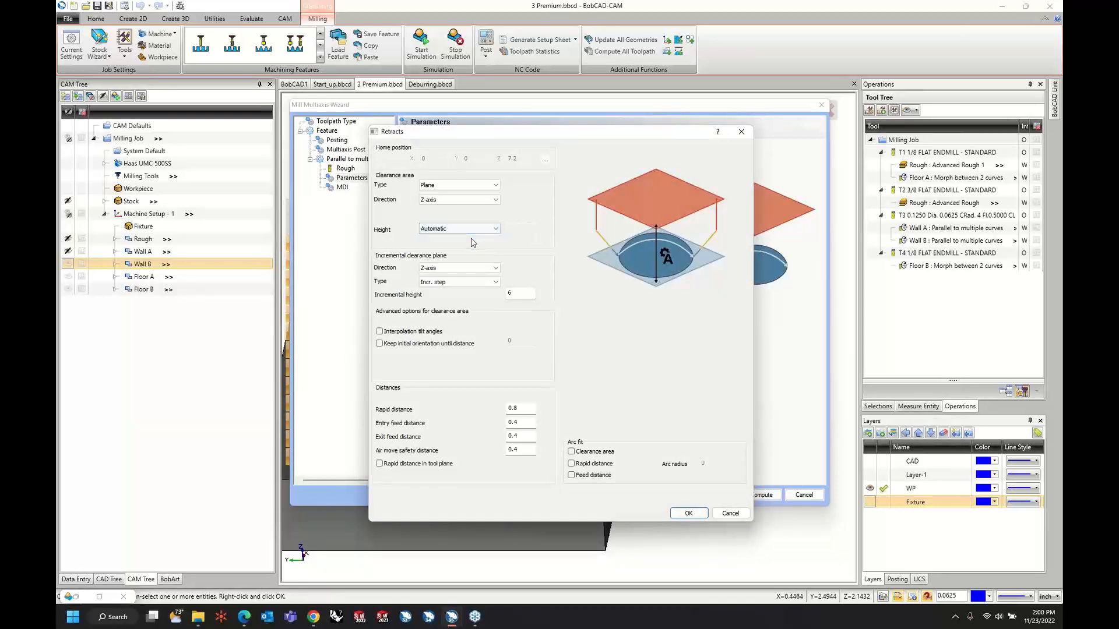
pyautogui.click(690, 516)
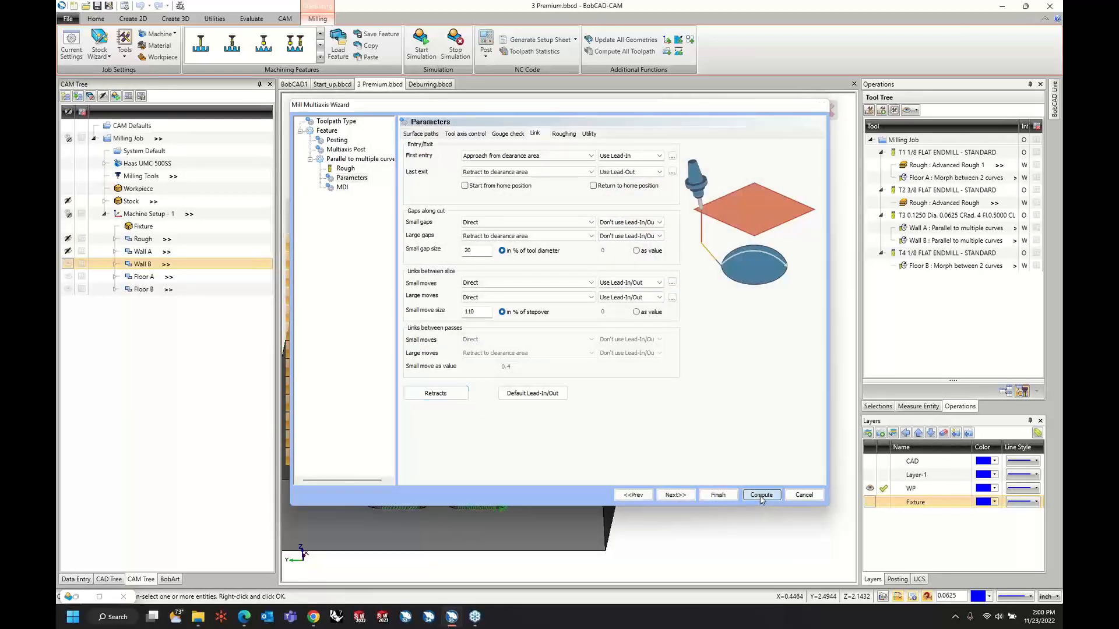
pyautogui.click(760, 496)
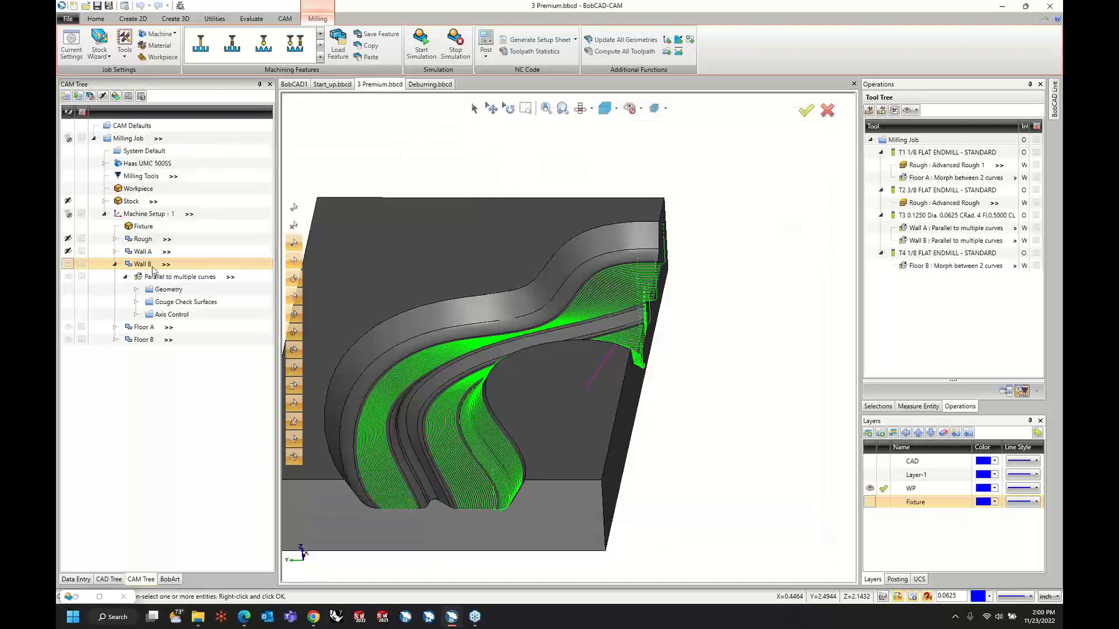
# Set the large moves between slices of Wall B's parallel operation to "Retract to feed distance".
pyautogui.moveTo(658, 443); pyautogui.dragTo(504, 295, button='middle')
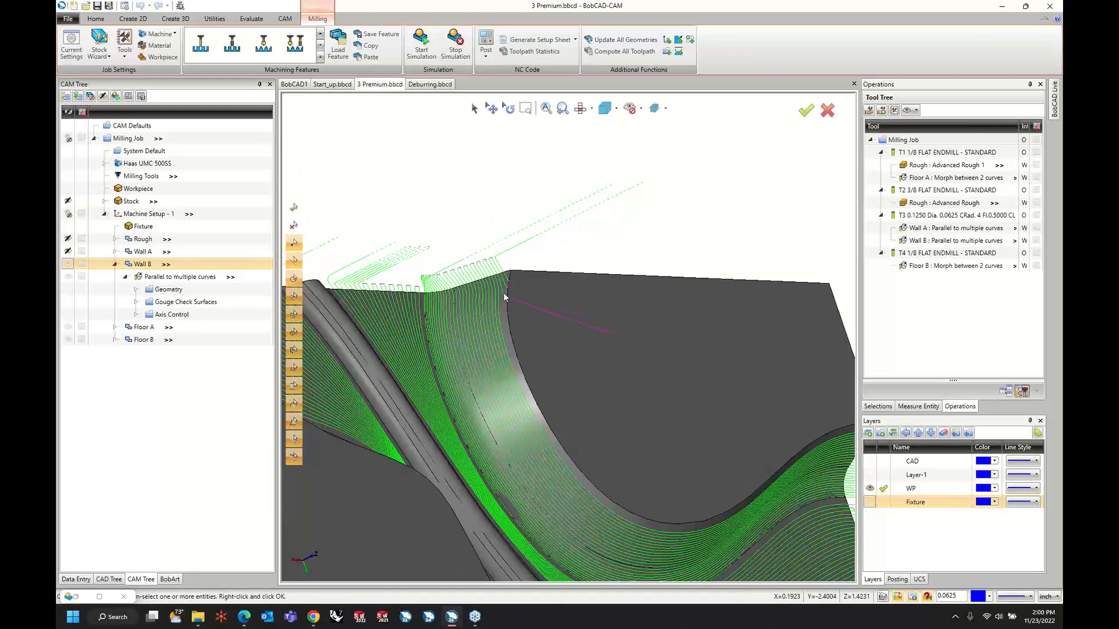
pyautogui.rightClick(153, 276)
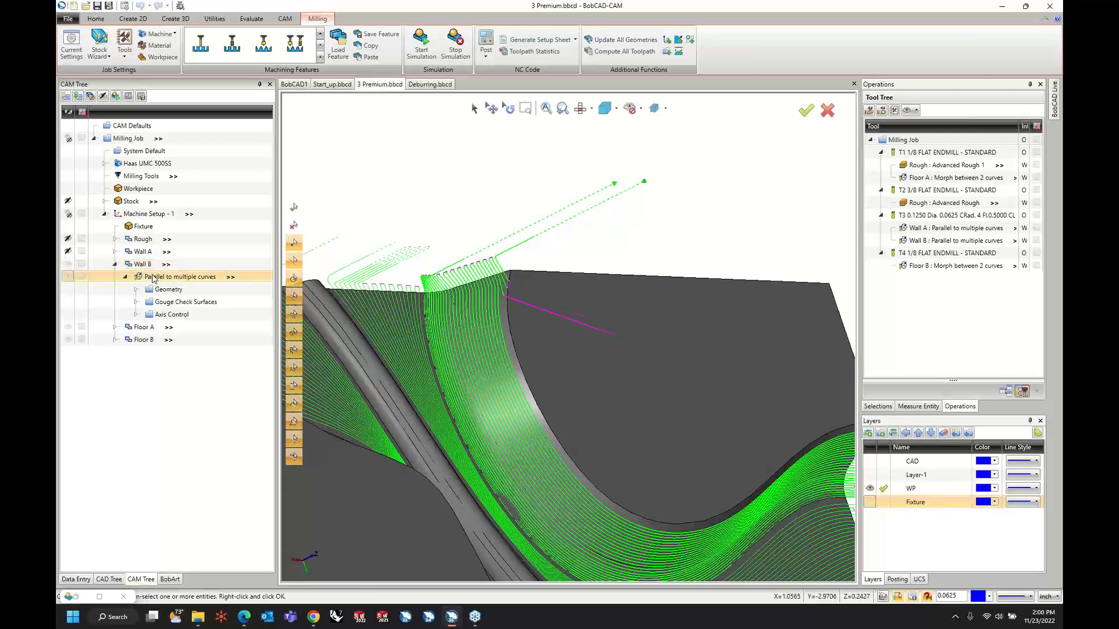
pyautogui.click(174, 282)
pyautogui.click(358, 180)
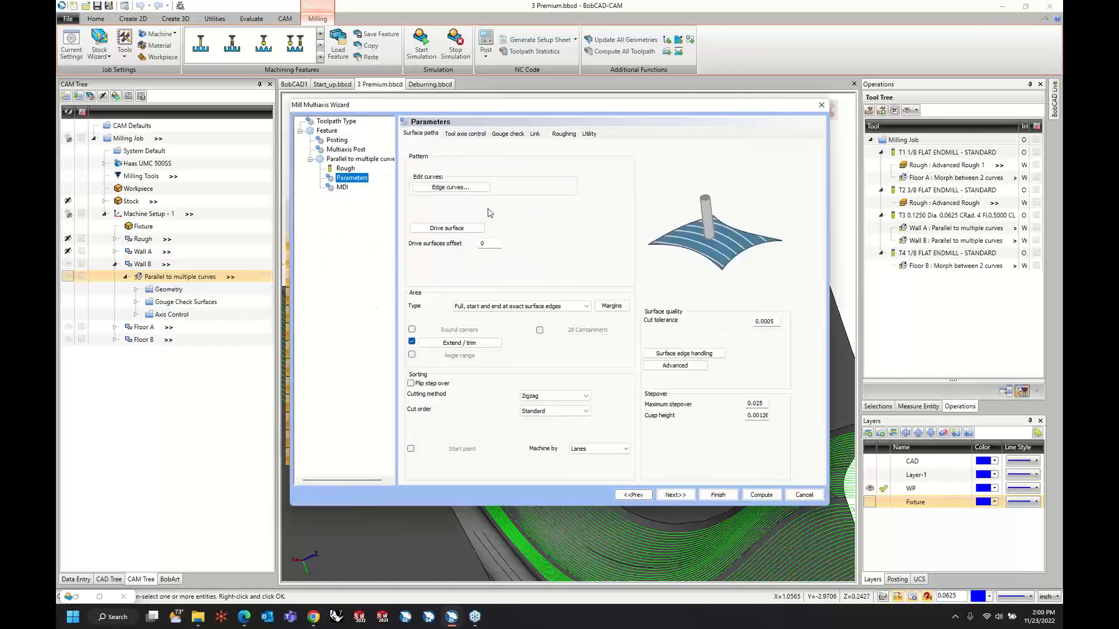
pyautogui.click(535, 135)
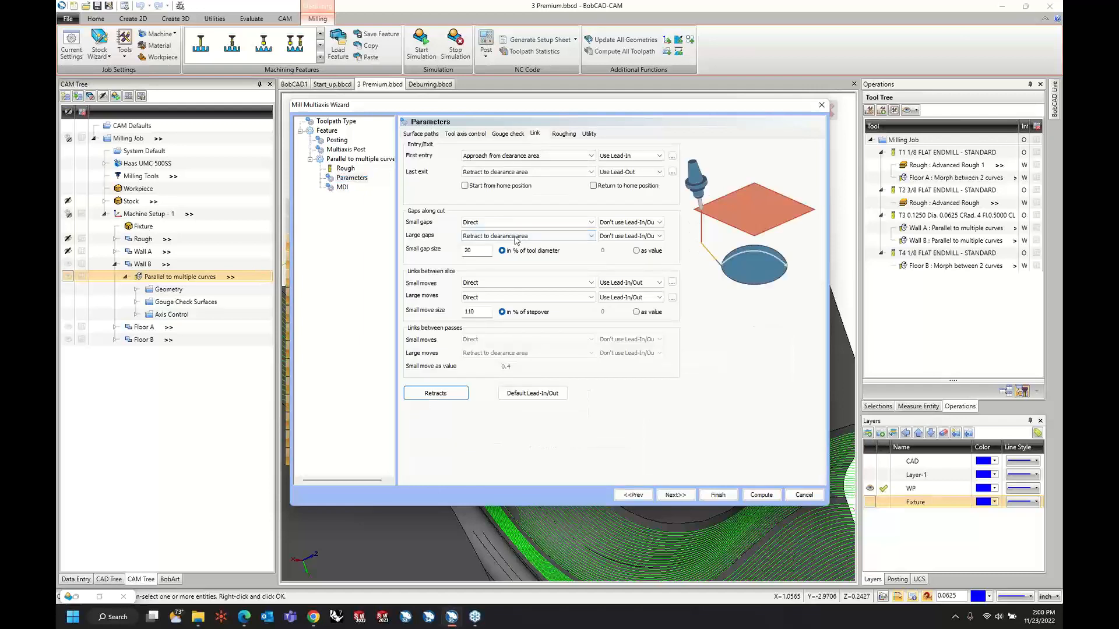
pyautogui.click(483, 298)
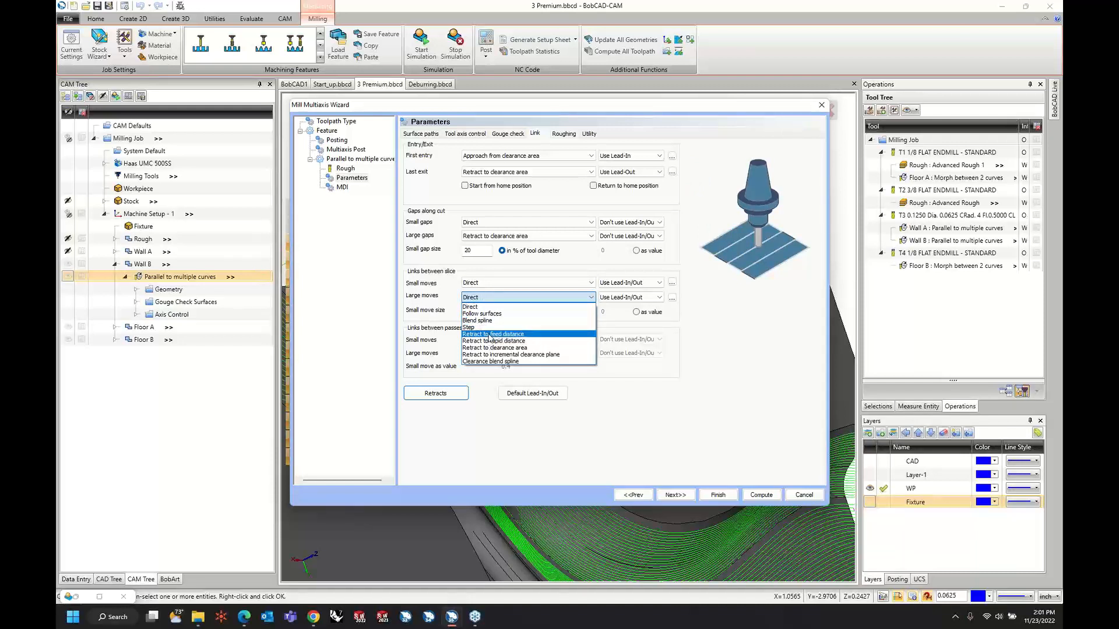
pyautogui.click(491, 334)
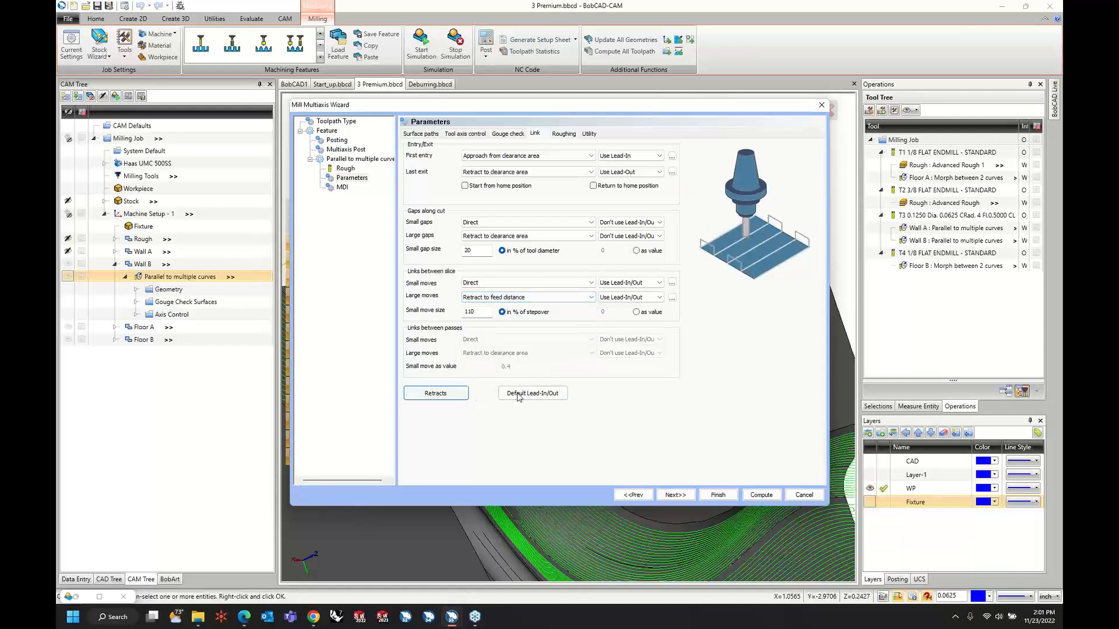
# Set Wall B's clearance plane height to "User defined" at 1.5 and compute the toolpath.
pyautogui.click(436, 394)
pyautogui.click(489, 228)
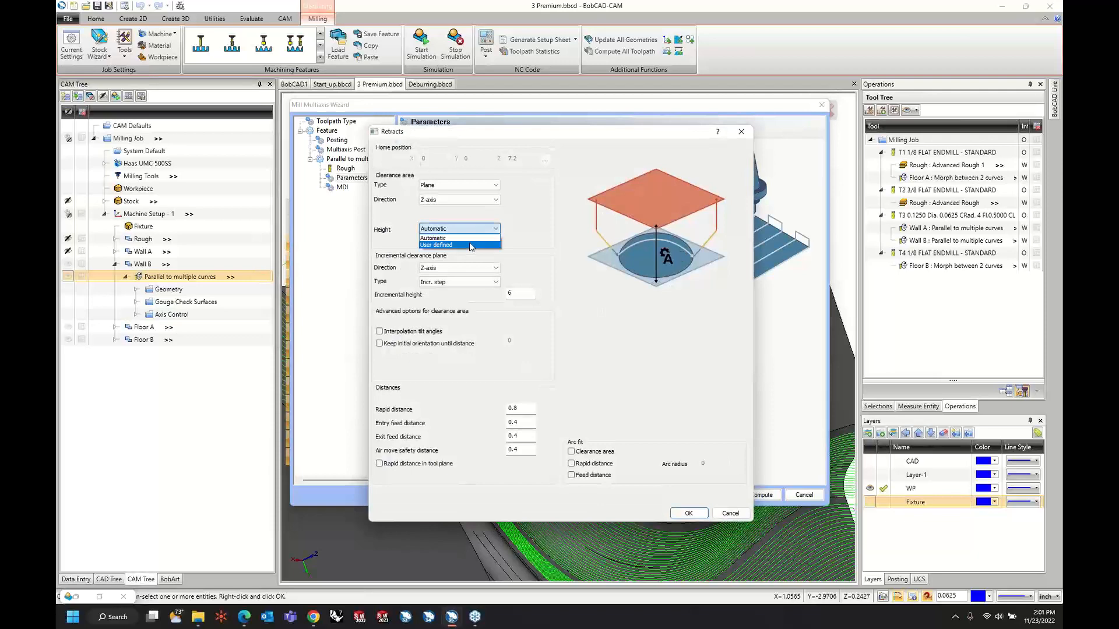
pyautogui.click(472, 247)
pyautogui.click(694, 514)
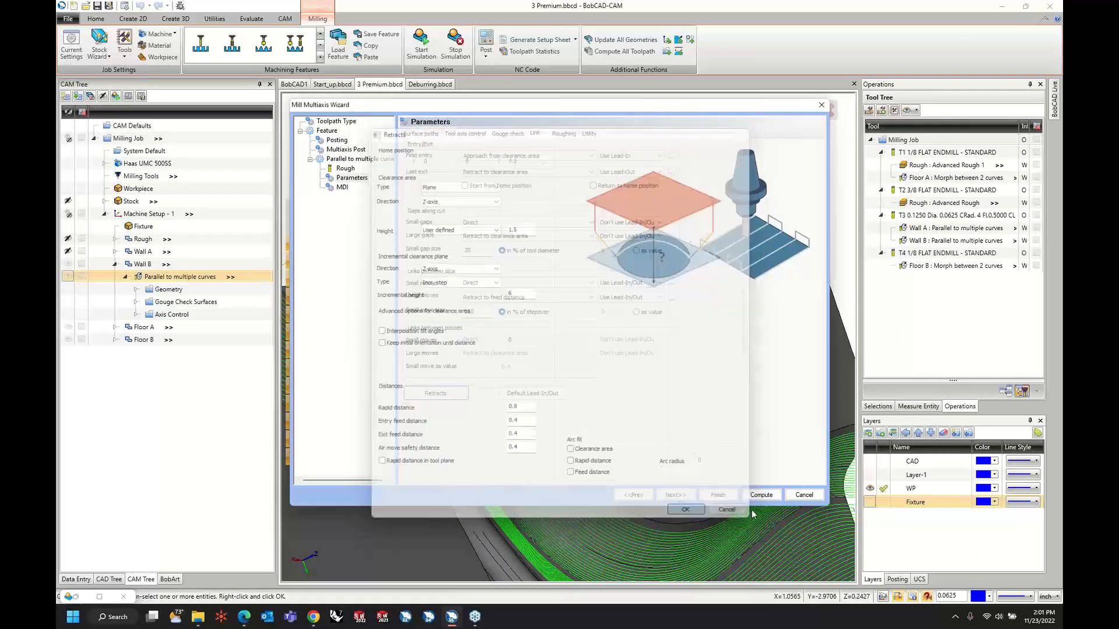
pyautogui.click(761, 495)
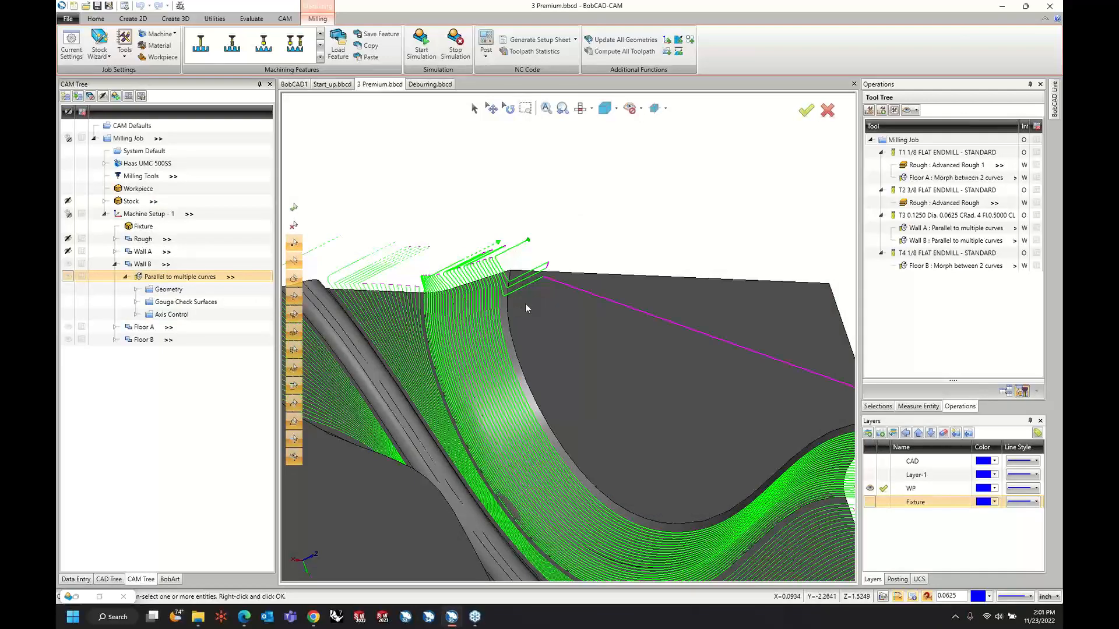
# Examine Wall B's recomputed links and passes along the wall from several sides, and collapse the feature.
pyautogui.moveTo(526, 331); pyautogui.dragTo(487, 313, button='middle')
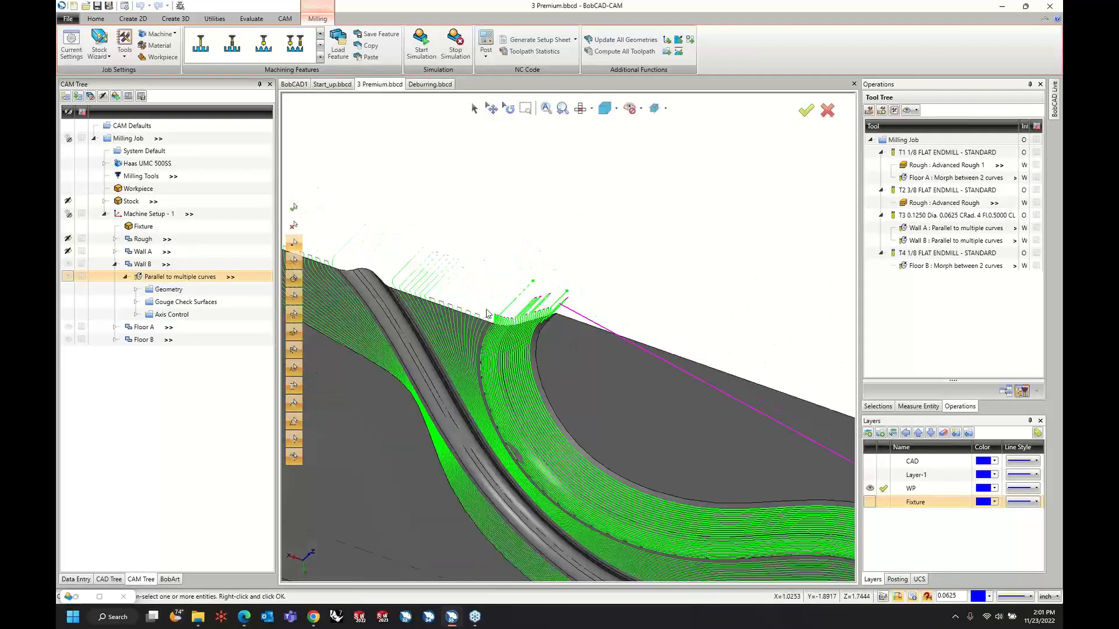
pyautogui.scroll(-5, 487, 313)
pyautogui.moveTo(604, 392); pyautogui.dragTo(522, 357, button='middle')
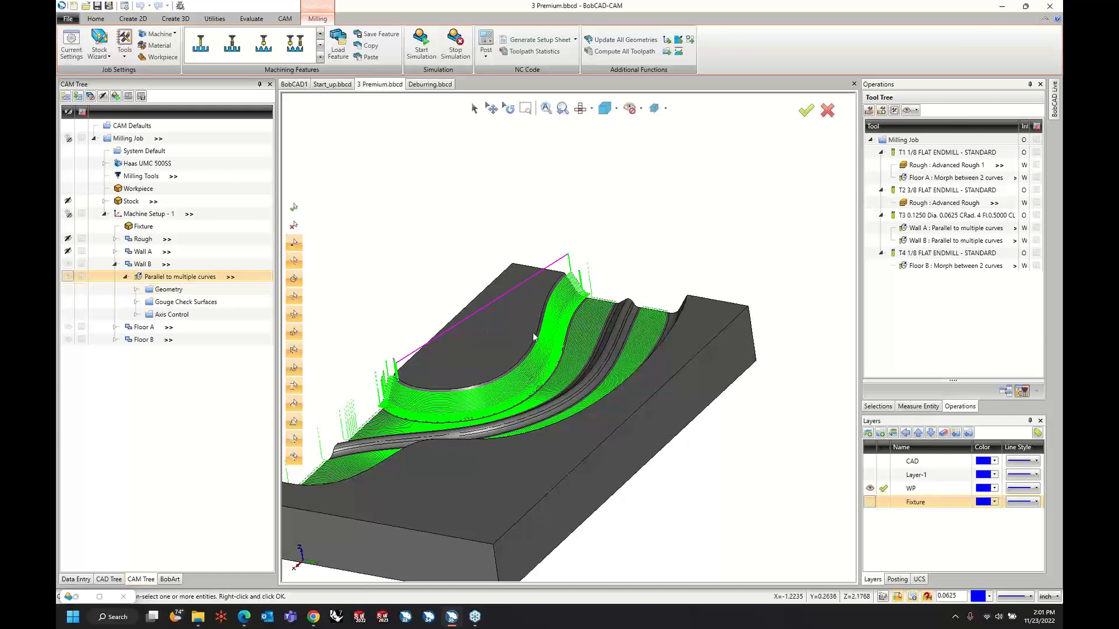
pyautogui.moveTo(497, 333); pyautogui.dragTo(514, 390, button='middle')
pyautogui.scroll(5, 519, 396)
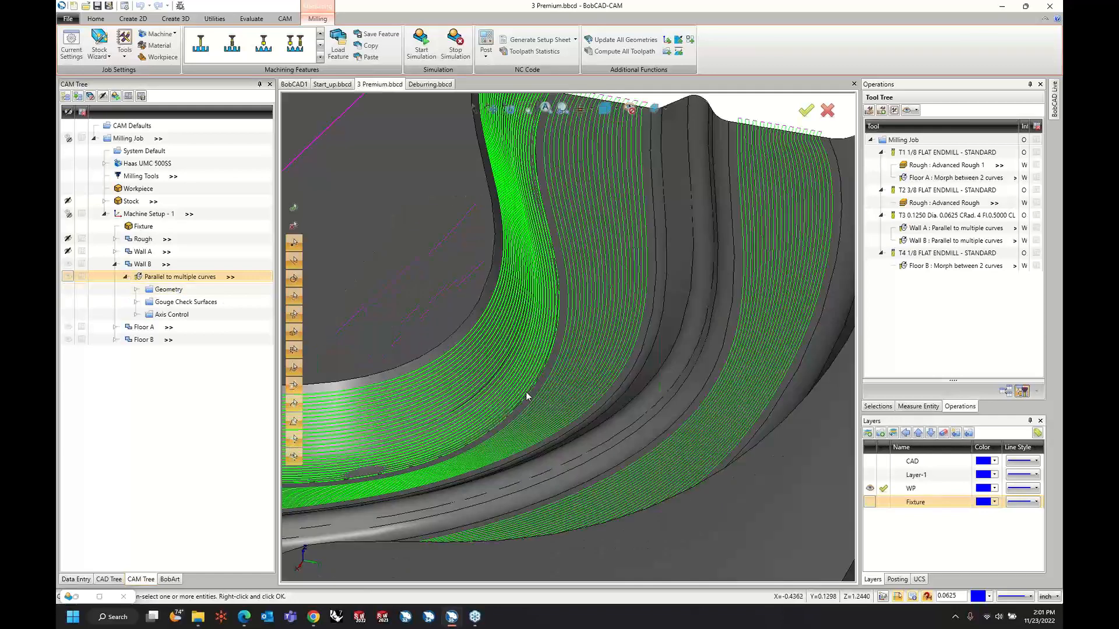
pyautogui.scroll(-3, 528, 386)
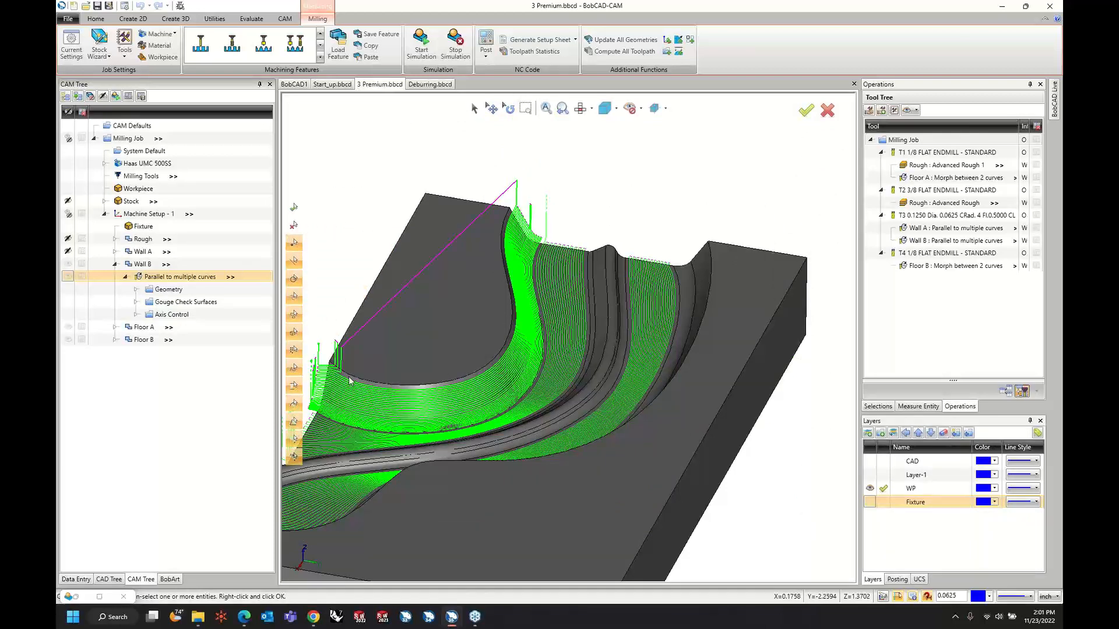
pyautogui.moveTo(489, 338); pyautogui.dragTo(479, 321, button='middle')
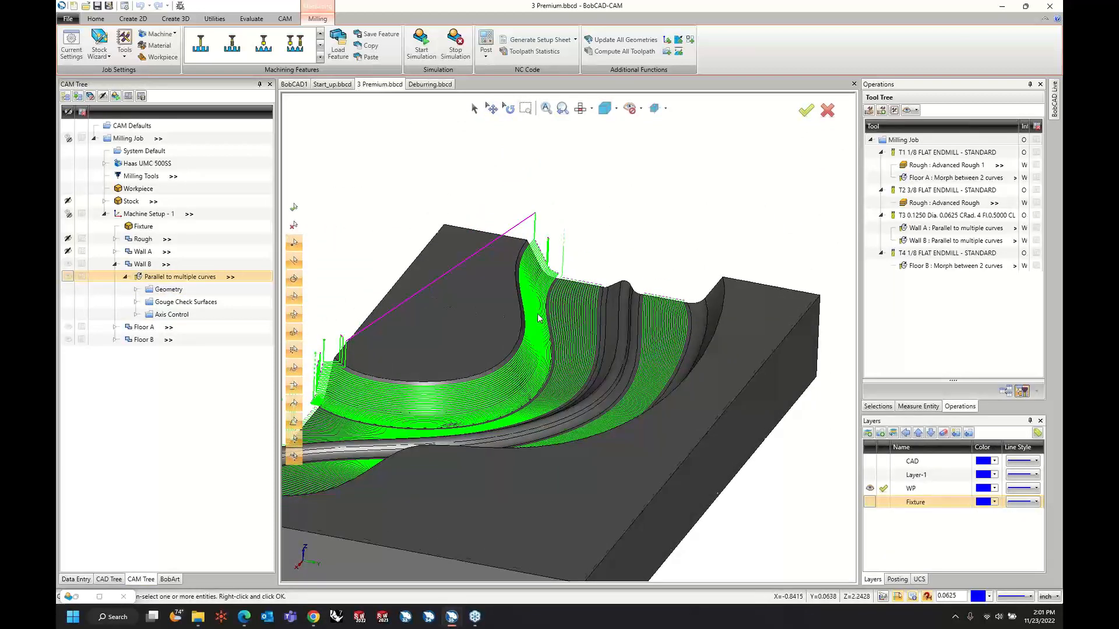
pyautogui.scroll(-3, 538, 314)
pyautogui.moveTo(533, 315); pyautogui.dragTo(561, 334, button='middle')
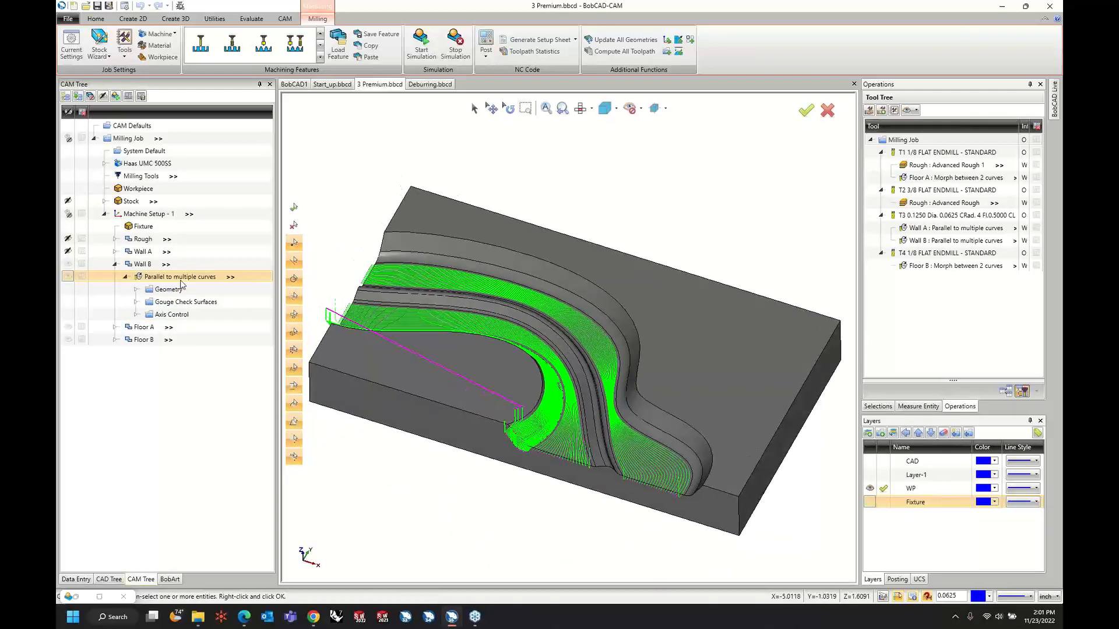
pyautogui.click(115, 264)
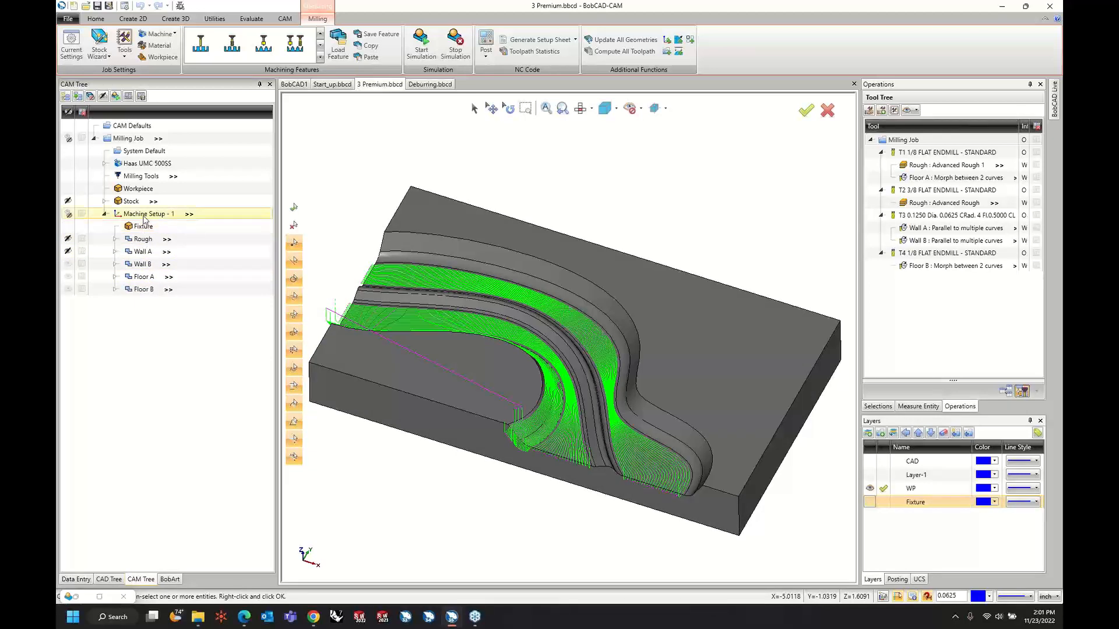
# Reassign Floor B's morph operation to the T1 1/8 flat endmill in the tool tree and compute its toolpath.
pyautogui.rightClick(143, 214)
pyautogui.click(119, 356)
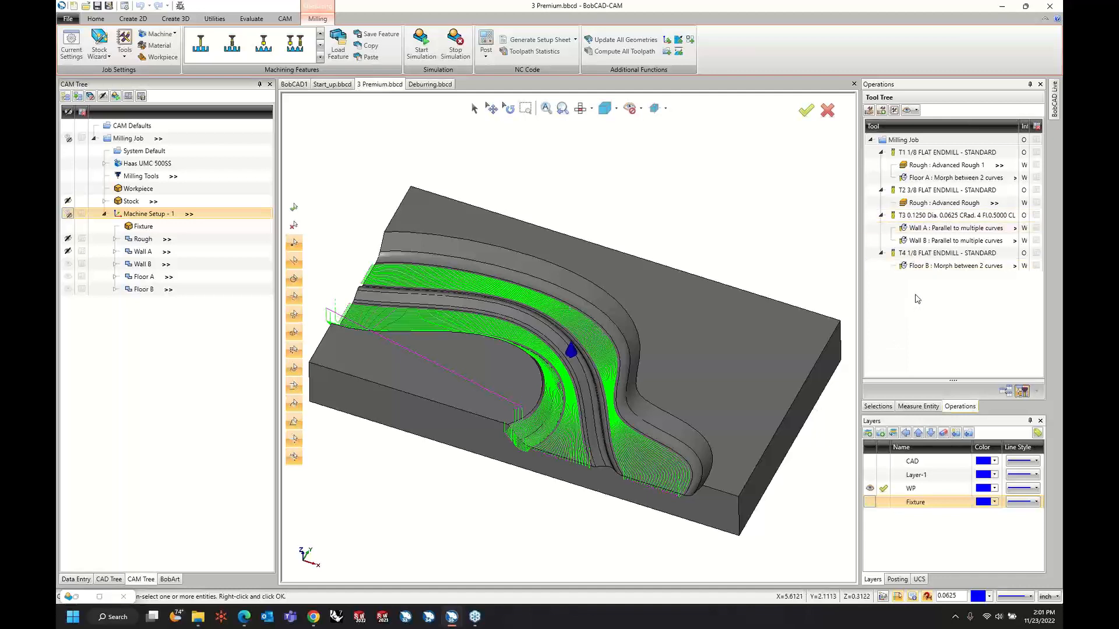
pyautogui.click(933, 267)
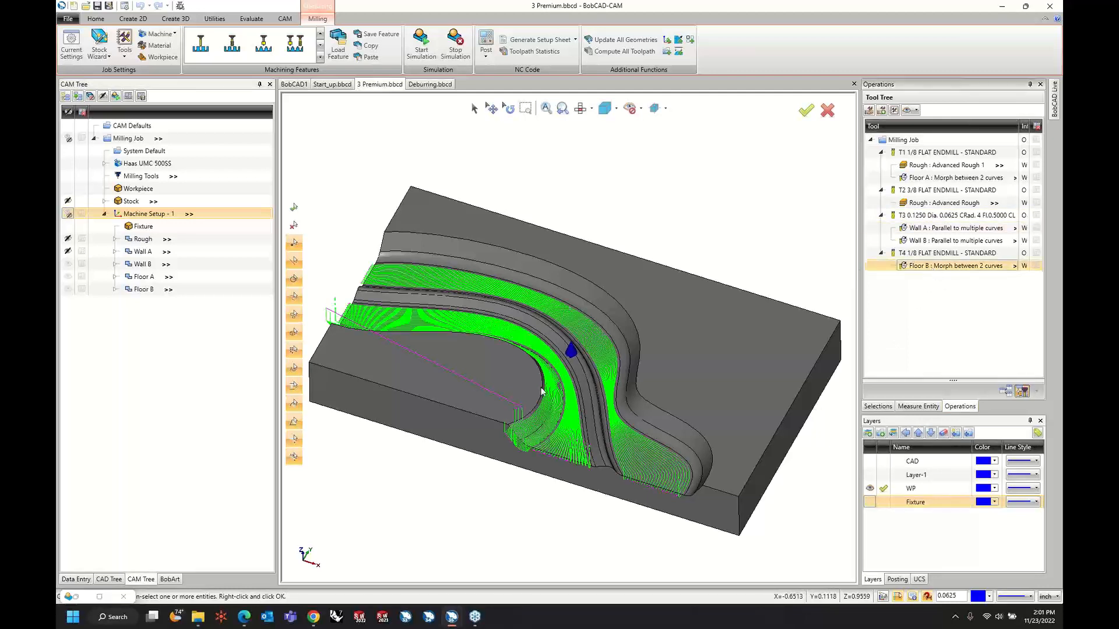
pyautogui.click(942, 178)
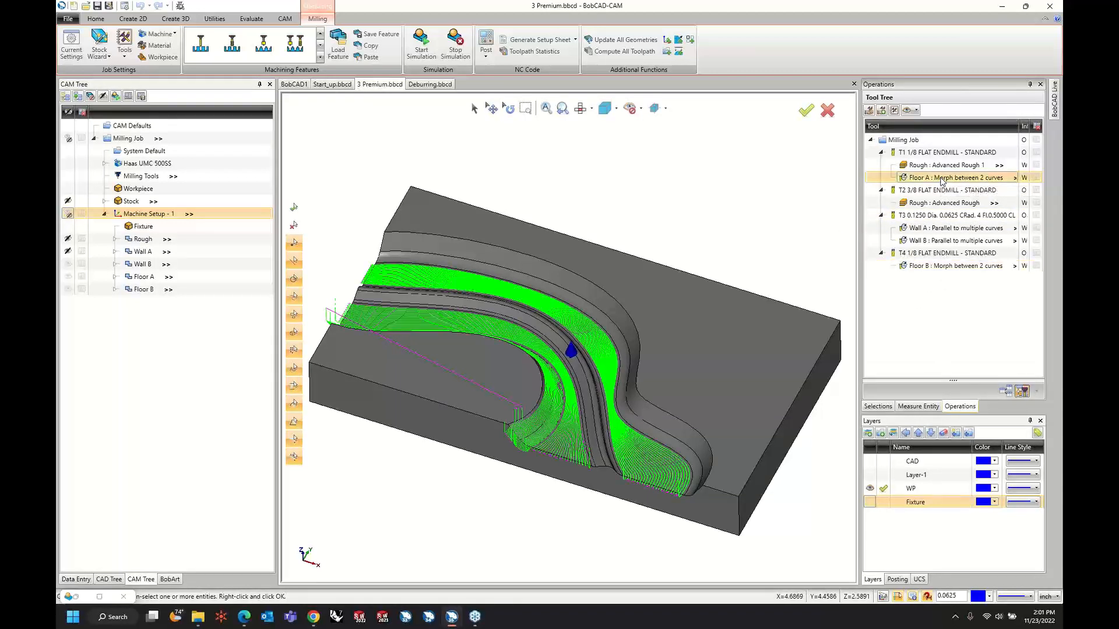
pyautogui.click(946, 267)
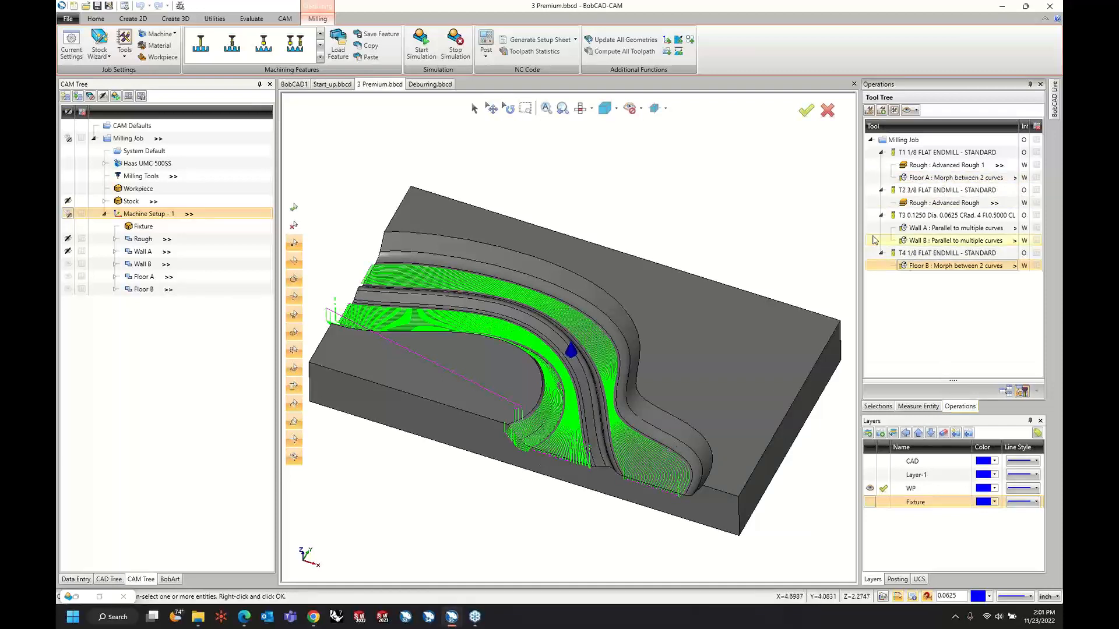
pyautogui.moveTo(921, 267); pyautogui.dragTo(928, 188)
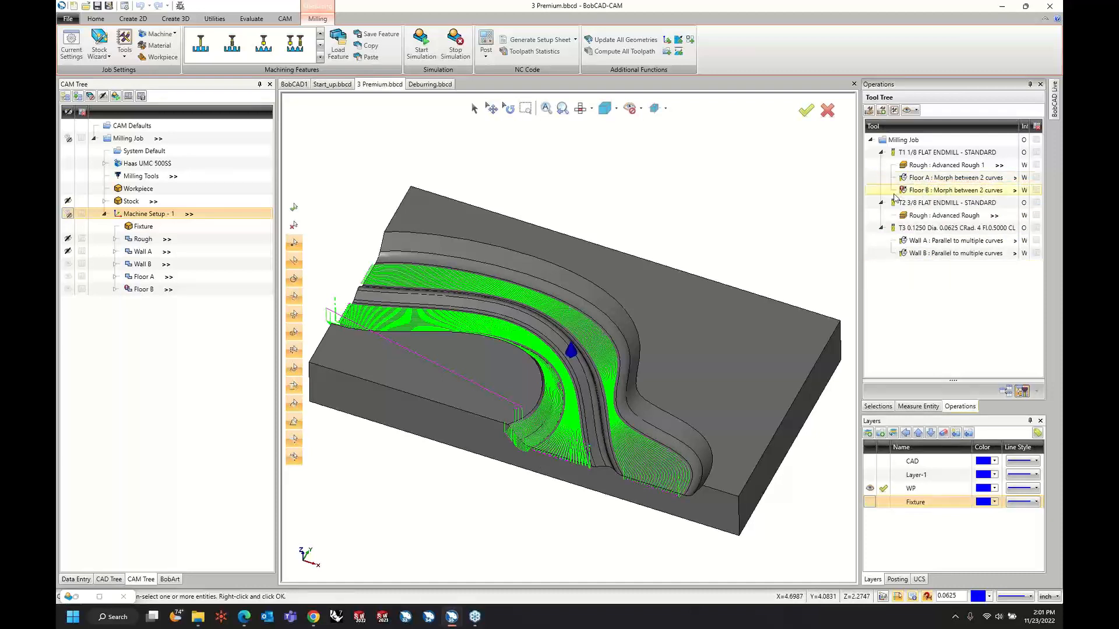
pyautogui.rightClick(908, 195)
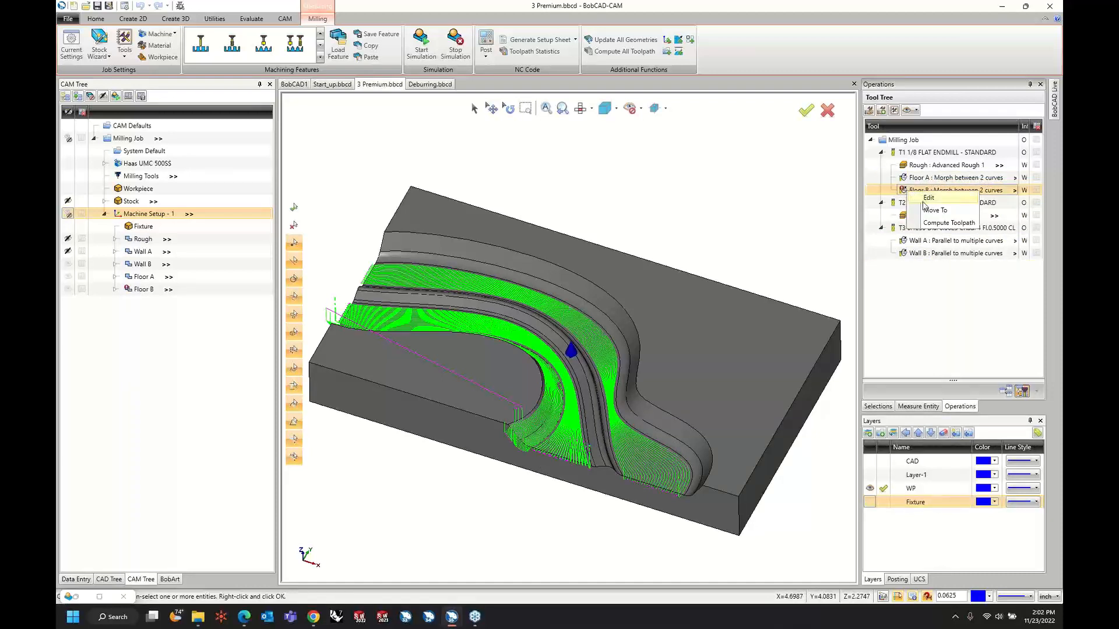
pyautogui.click(927, 223)
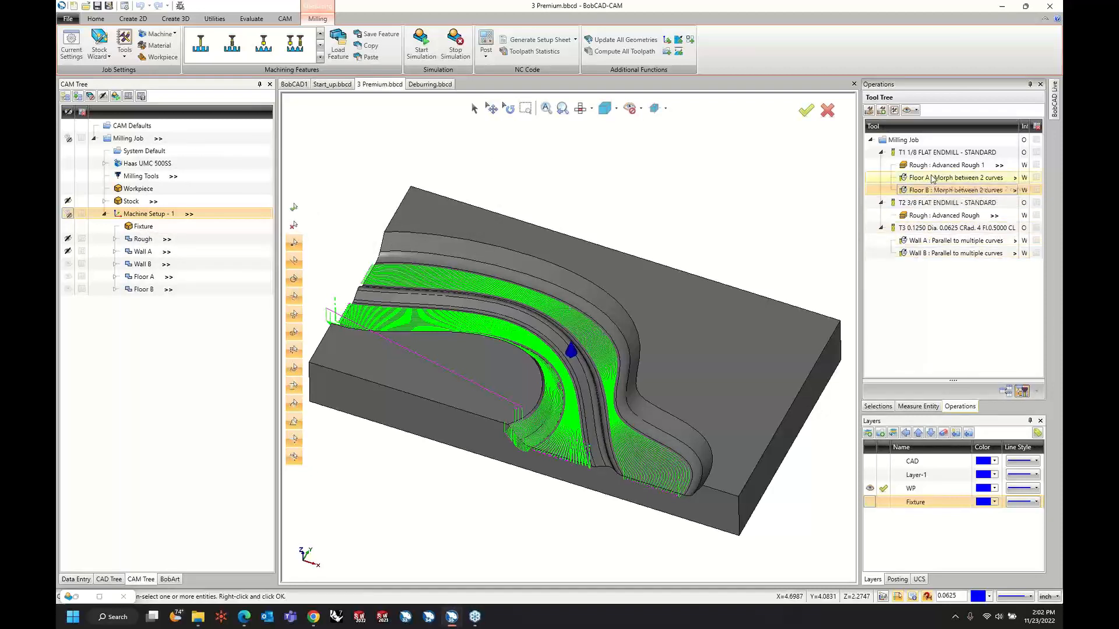
# Reassign the Floor A and Floor B morph operations together to the T3 0.1250 Dia. 0.0625 CRad. tool and compute their toolpaths.
pyautogui.keyDown('ctrl'); pyautogui.click(931, 178); pyautogui.keyUp('ctrl')
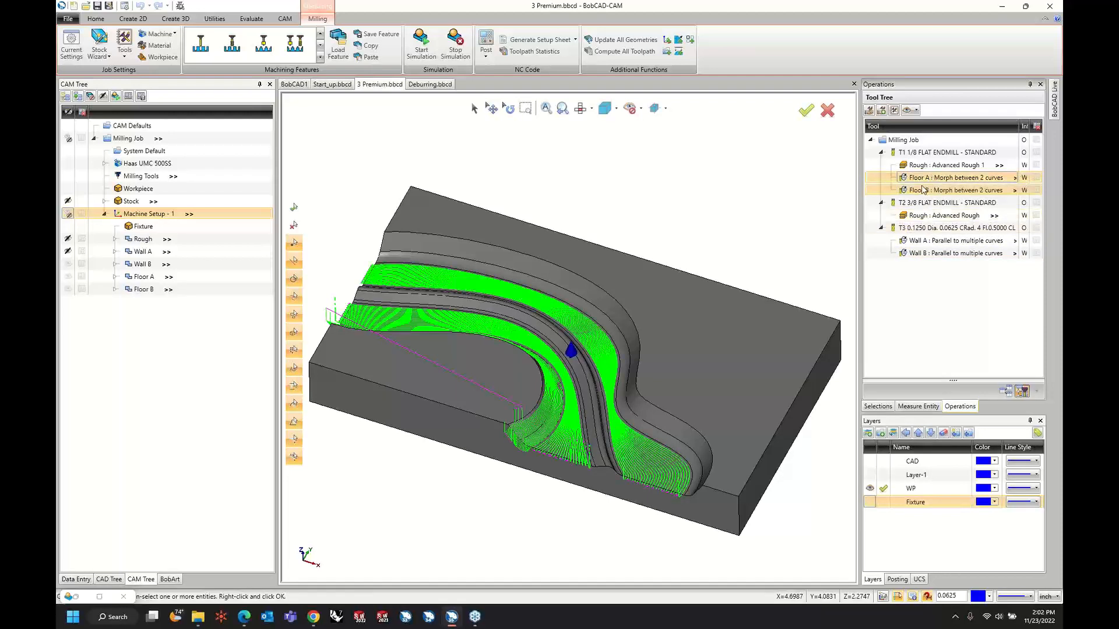
pyautogui.moveTo(923, 189)
pyautogui.mouseDown()
pyautogui.moveTo(921, 259)
pyautogui.moveTo(935, 185)
pyautogui.mouseUp()
pyautogui.click(934, 184)
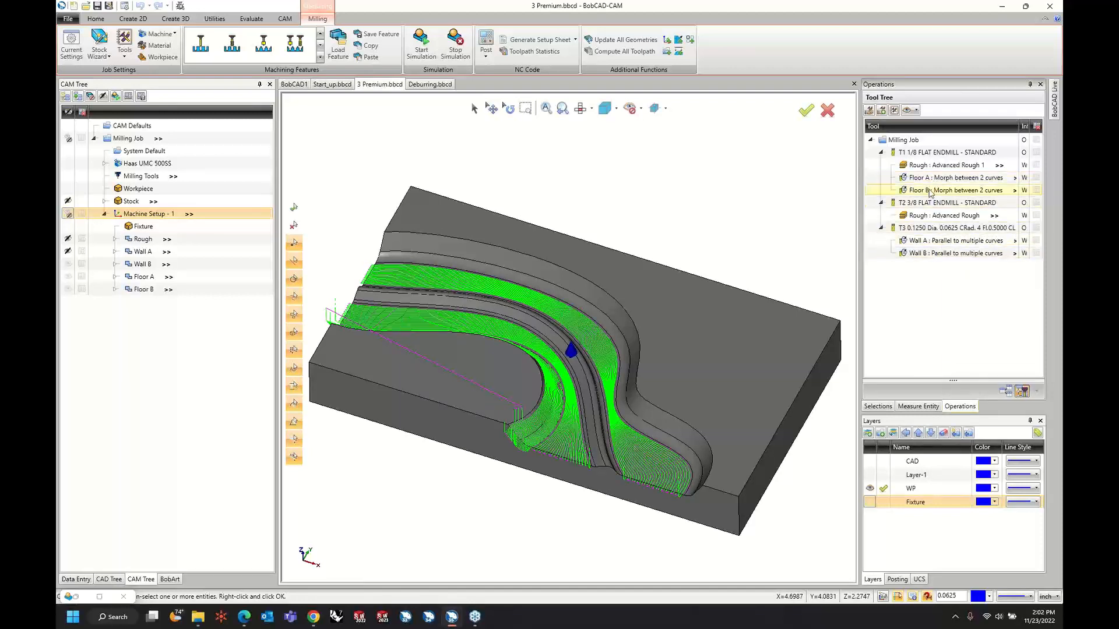
pyautogui.click(931, 182)
pyautogui.keyDown('shift'); pyautogui.doubleClick(933, 192); pyautogui.keyUp('shift')
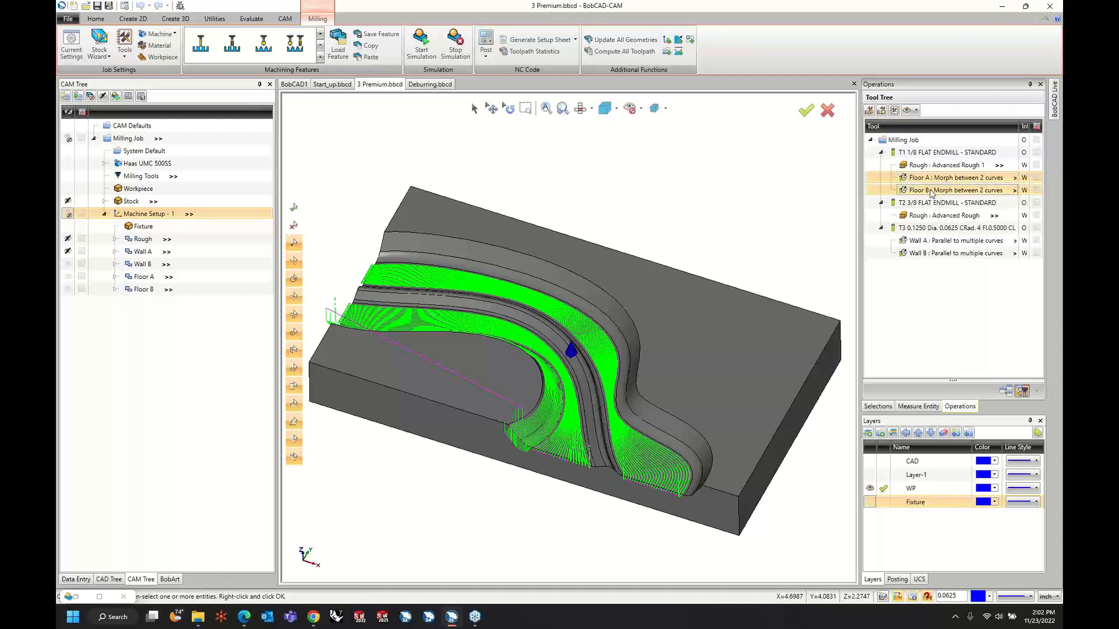
pyautogui.click(821, 109)
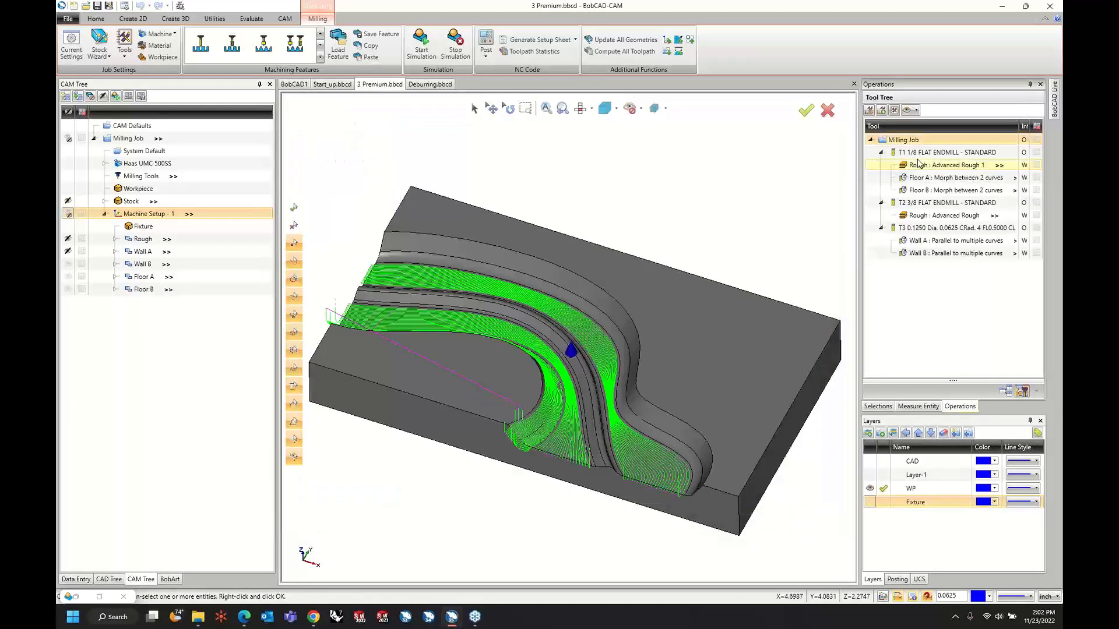
pyautogui.moveTo(922, 191); pyautogui.dragTo(930, 236)
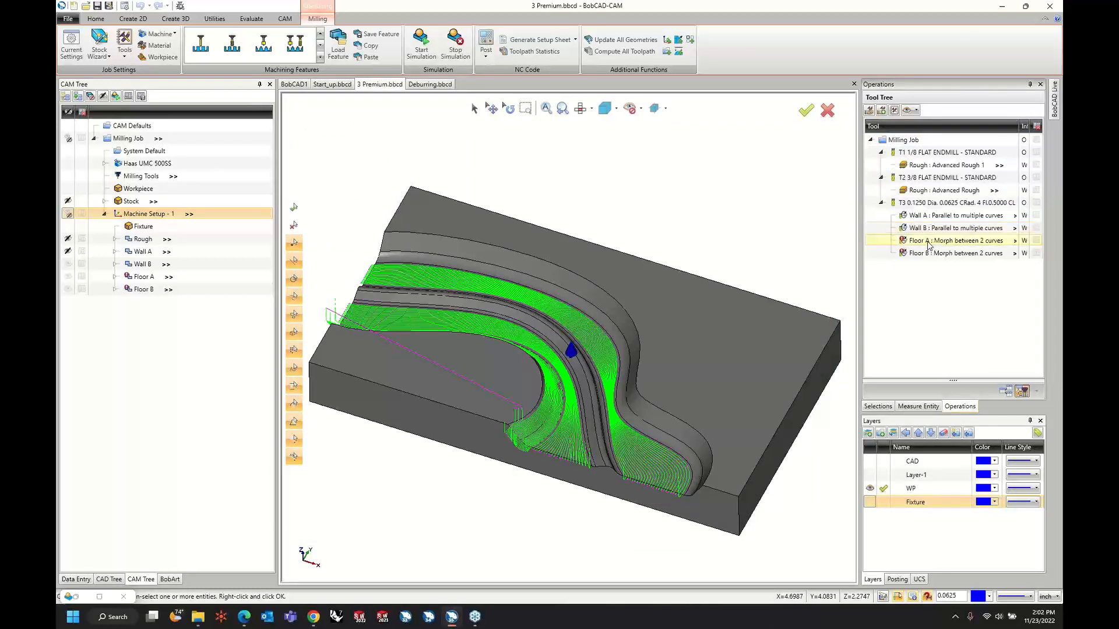
pyautogui.rightClick(929, 241)
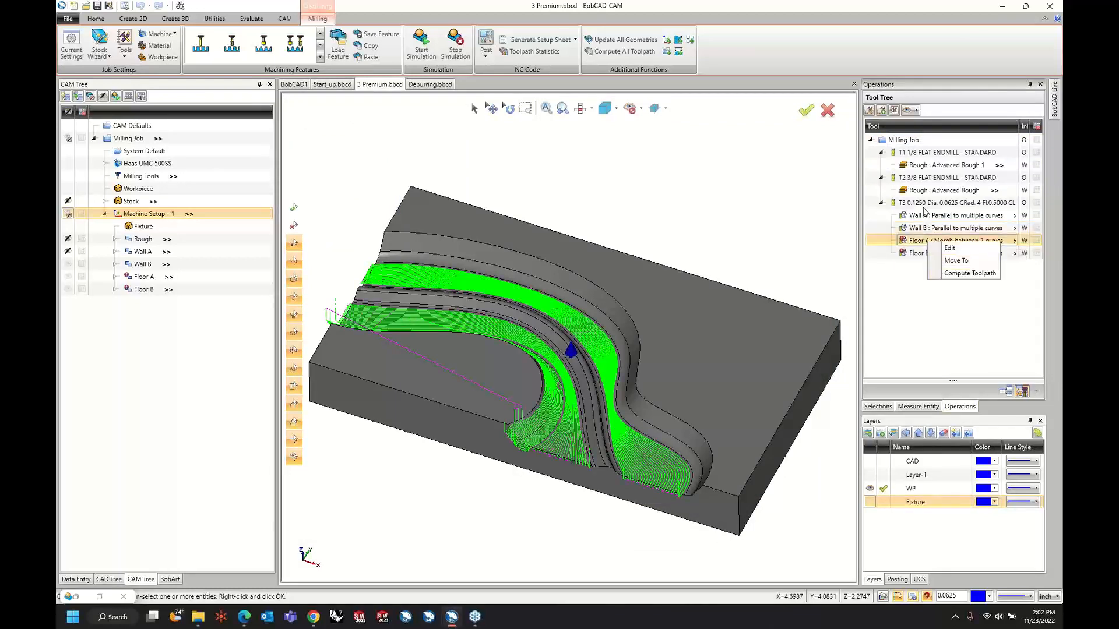
pyautogui.click(942, 272)
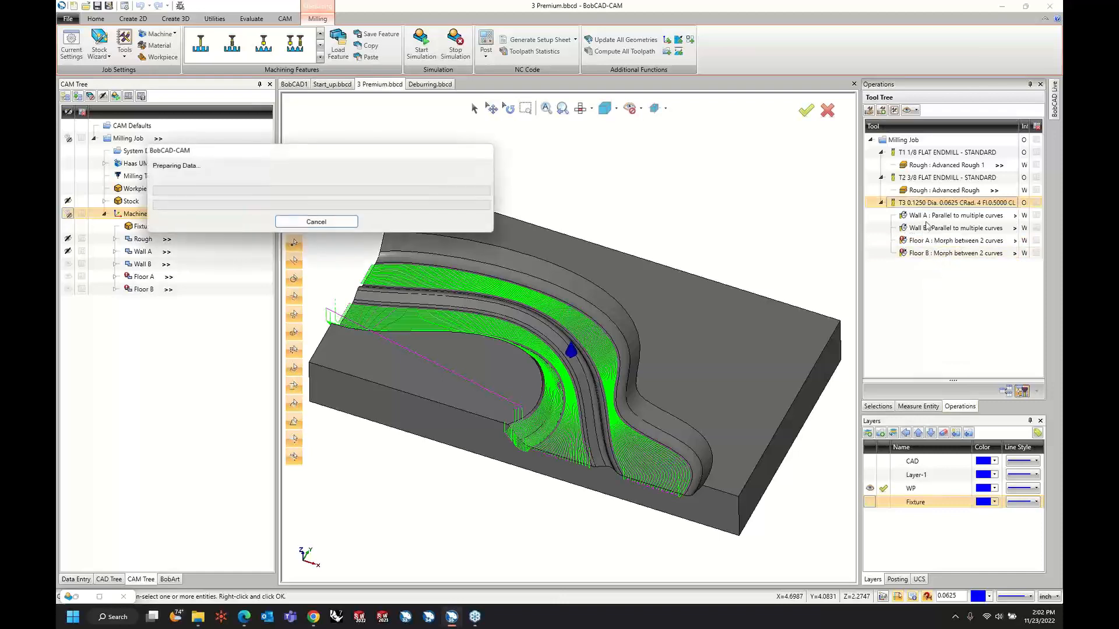
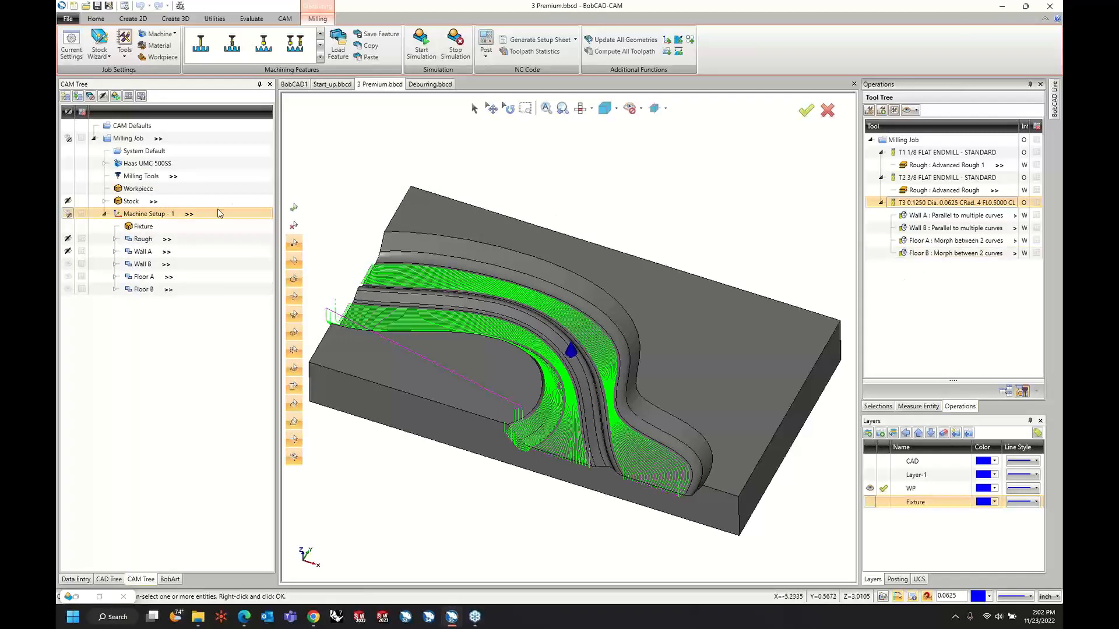
# Edit Floor A, keeping its area type at full with exact surface edges, and turn off the internal tool radius in its margins.
pyautogui.rightClick(155, 279)
pyautogui.press('Escape')
pyautogui.doubleClick(150, 278)
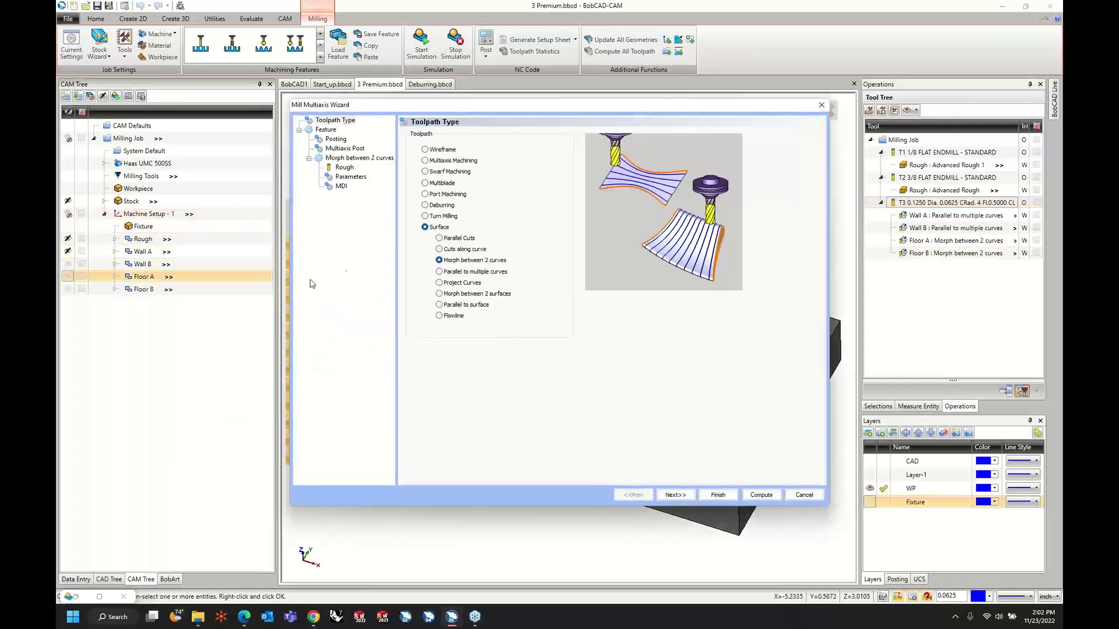
pyautogui.click(351, 177)
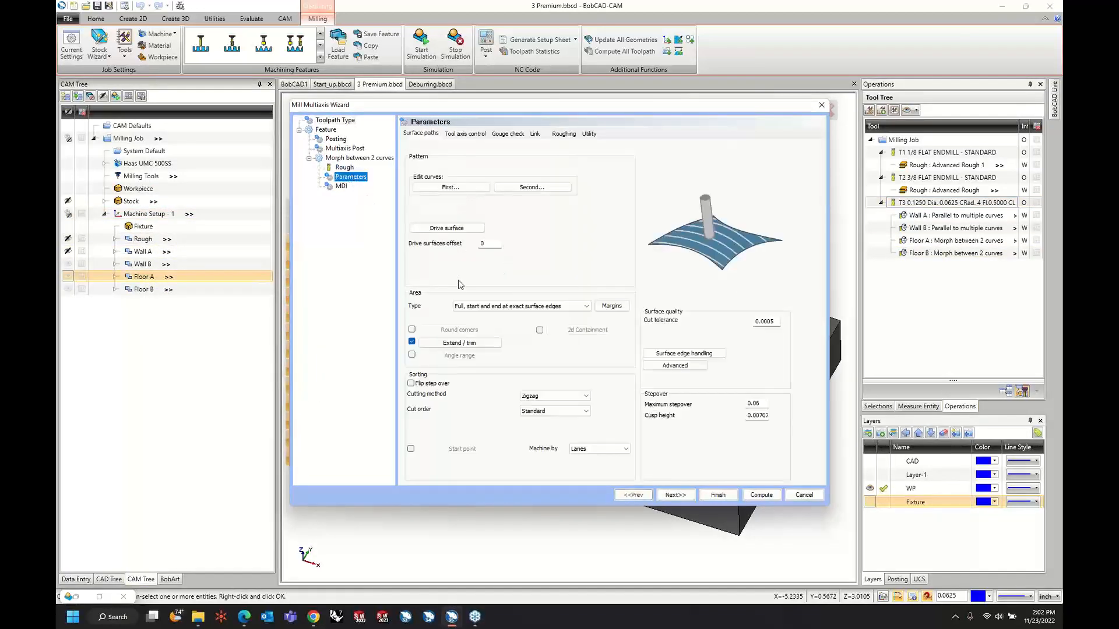
pyautogui.click(538, 307)
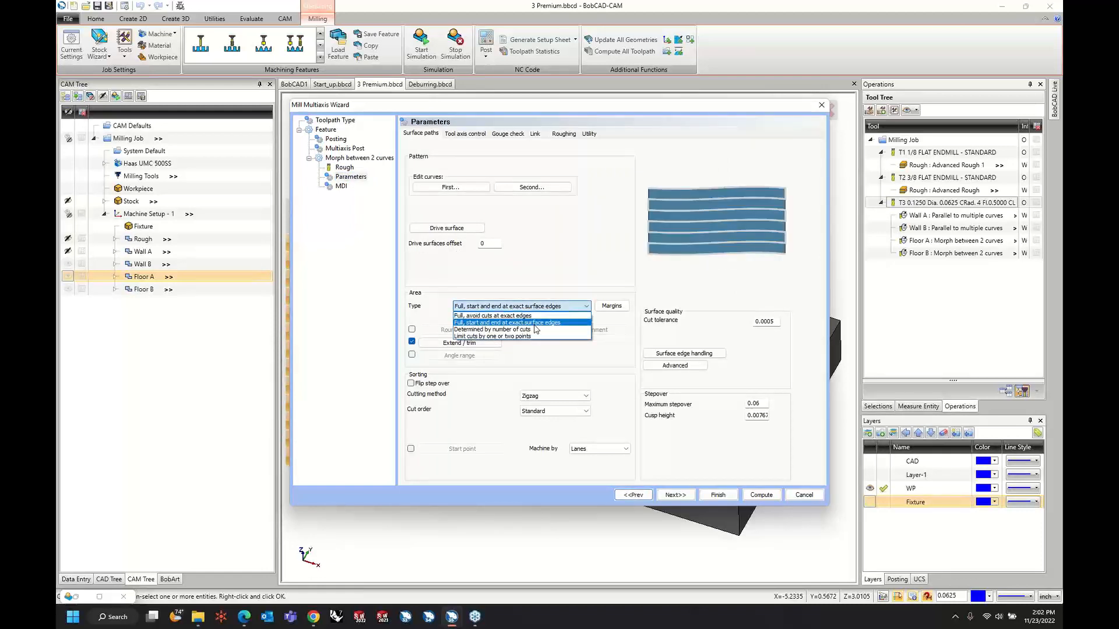
pyautogui.click(529, 323)
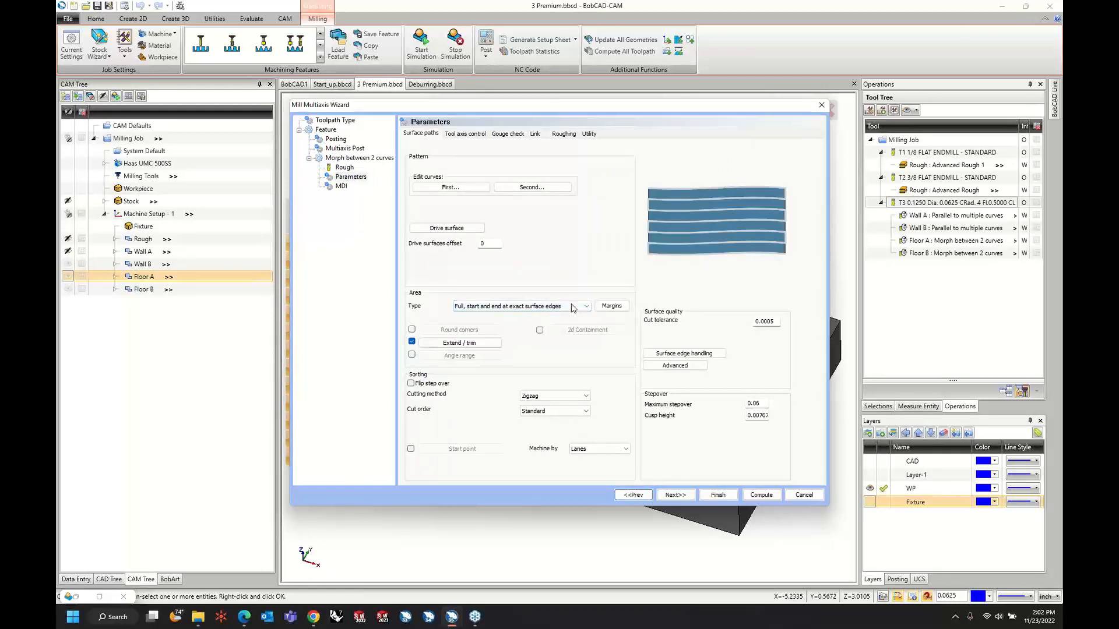
pyautogui.click(610, 308)
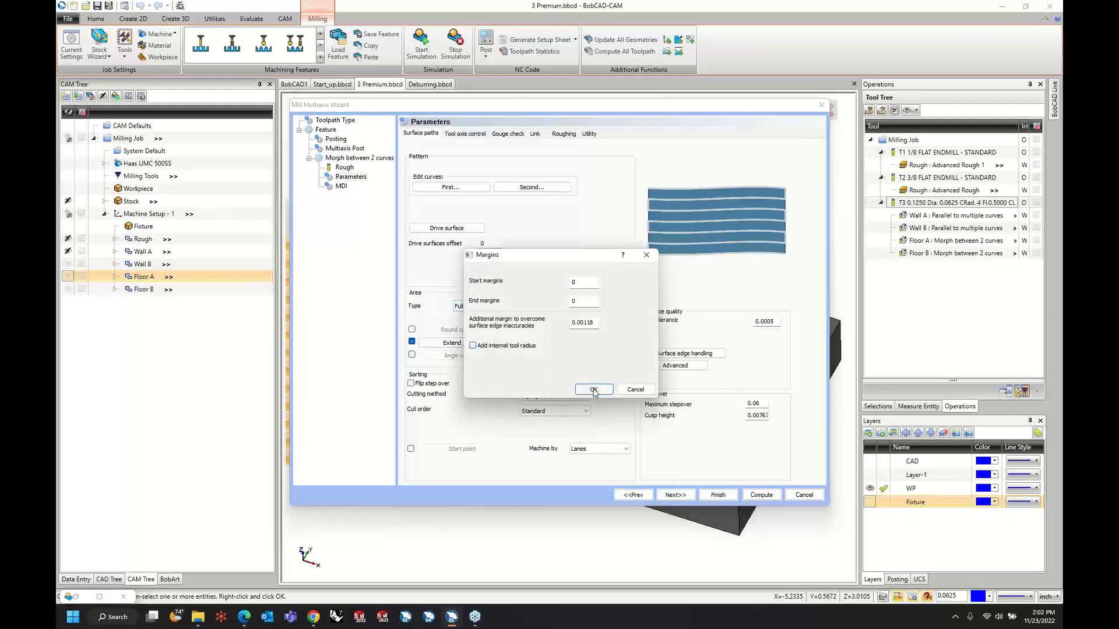
pyautogui.click(594, 390)
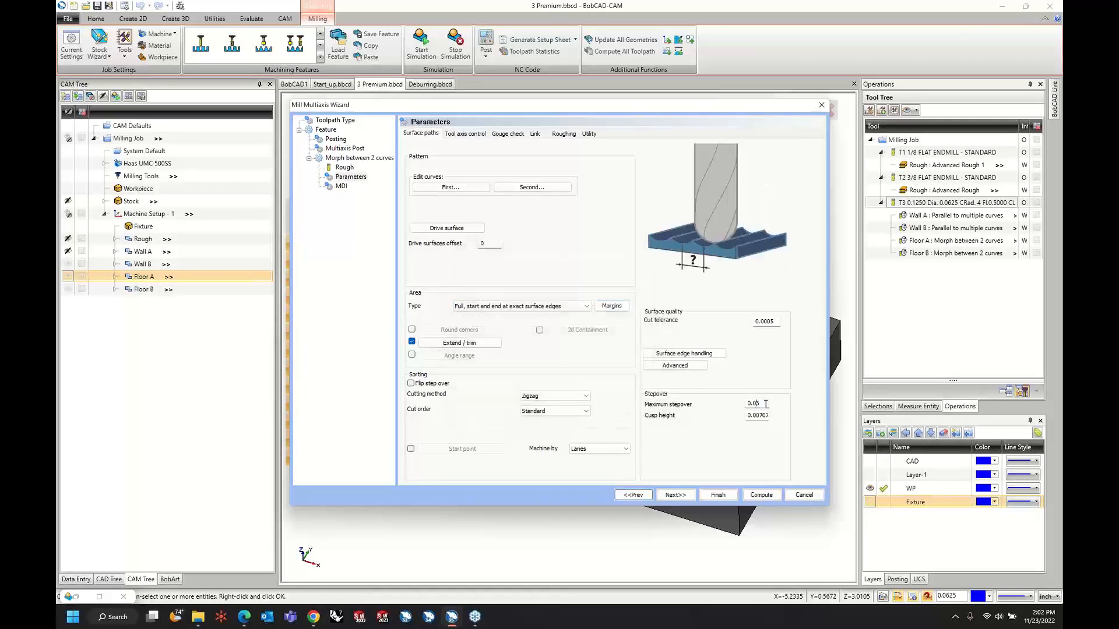
# Set Floor A's maximum stepover to 0.025 and compute the toolpath.
pyautogui.write('25')
pyautogui.press('Tab')
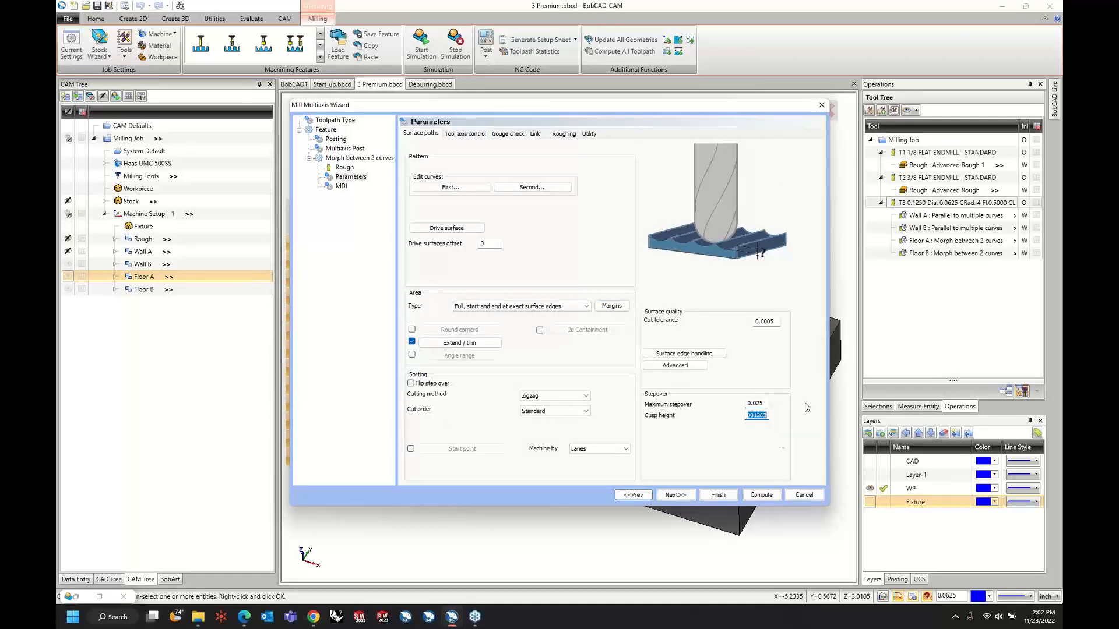
pyautogui.click(760, 495)
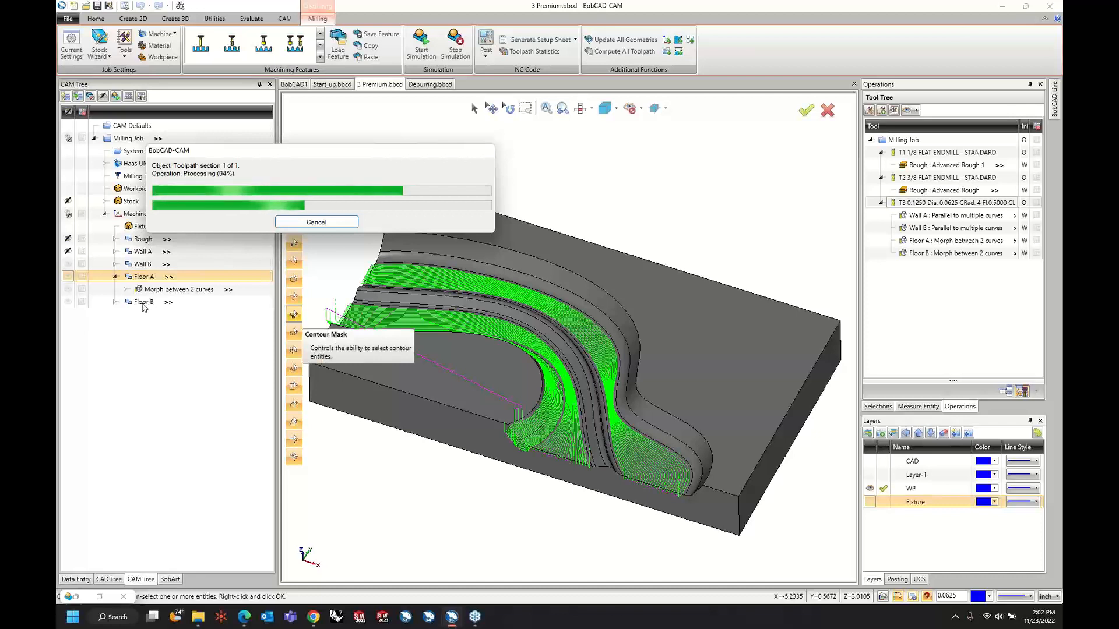
# Edit Floor B, confirm its margins, and compute the toolpath with a maximum stepover of 0.025.
pyautogui.rightClick(144, 307)
pyautogui.click(158, 310)
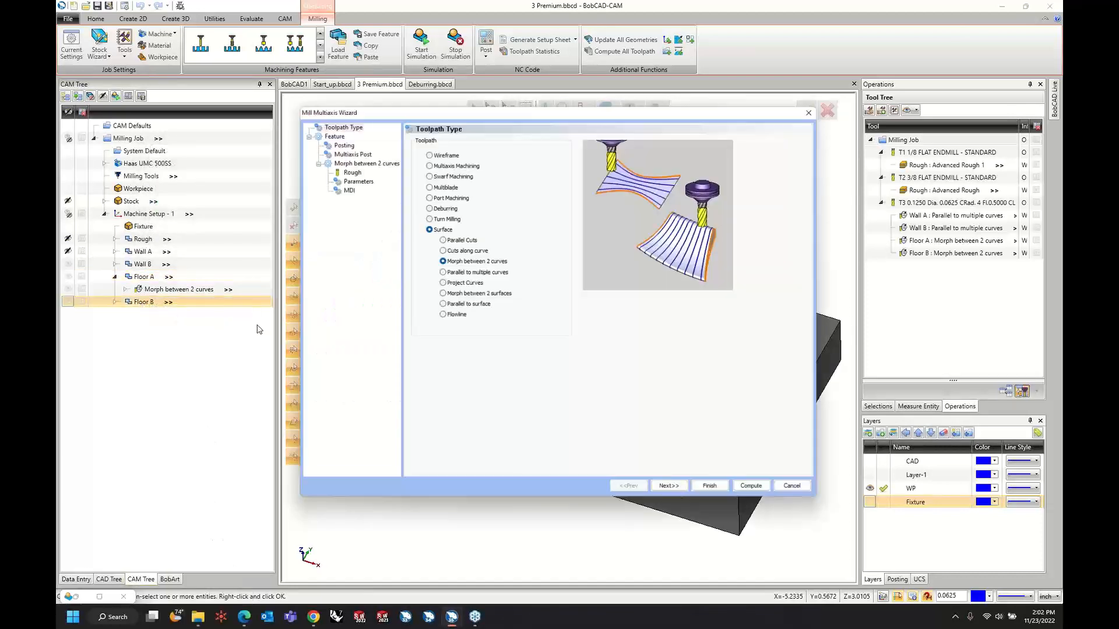
pyautogui.click(351, 176)
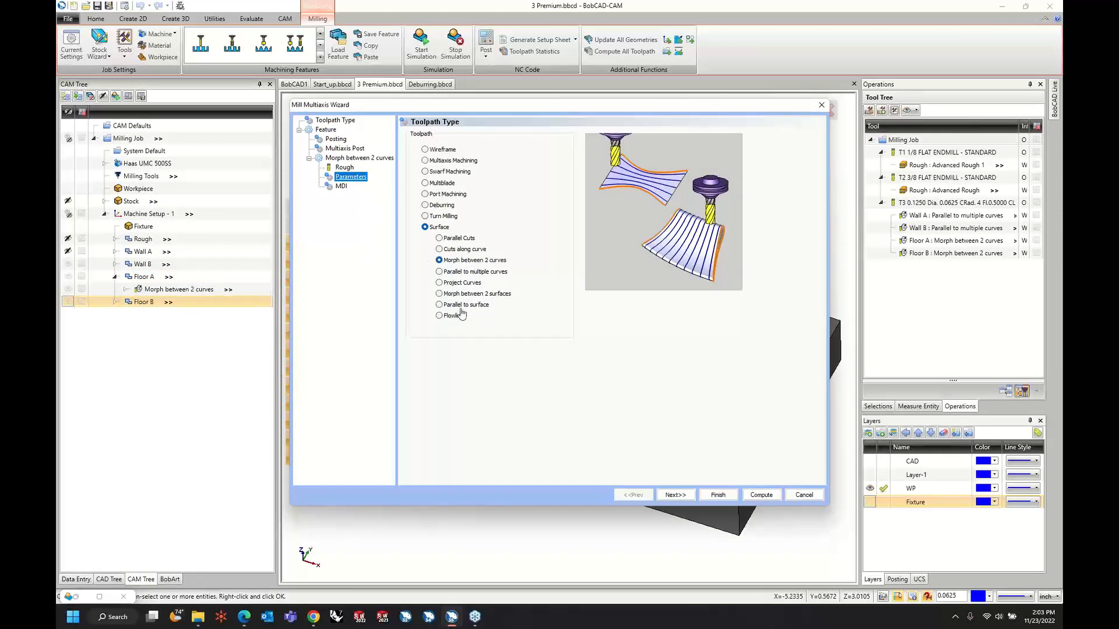
pyautogui.click(610, 307)
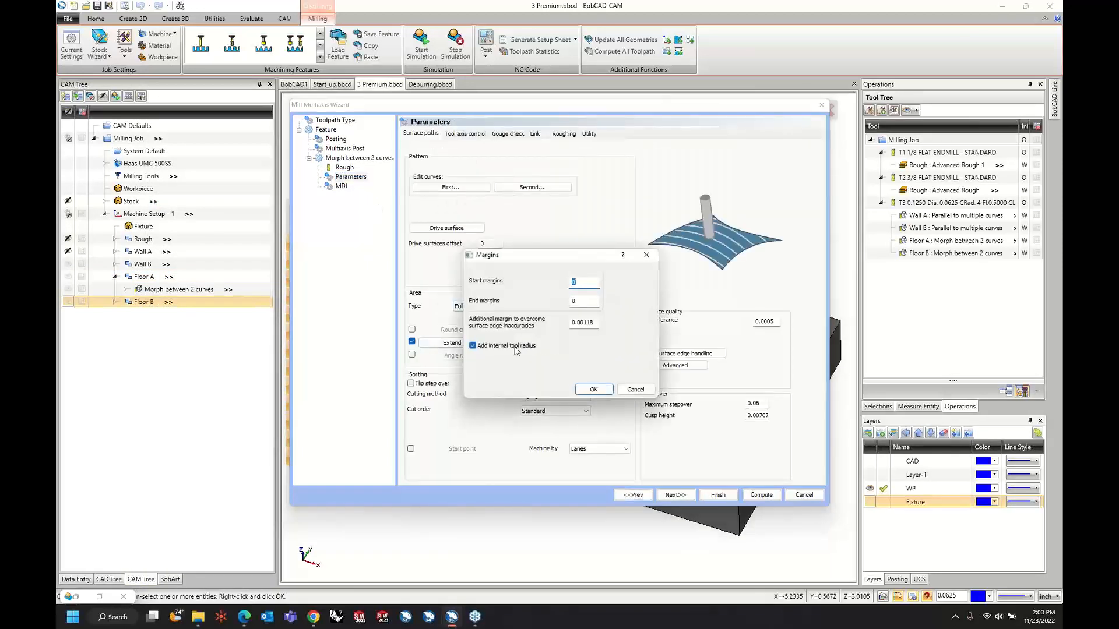
pyautogui.click(594, 390)
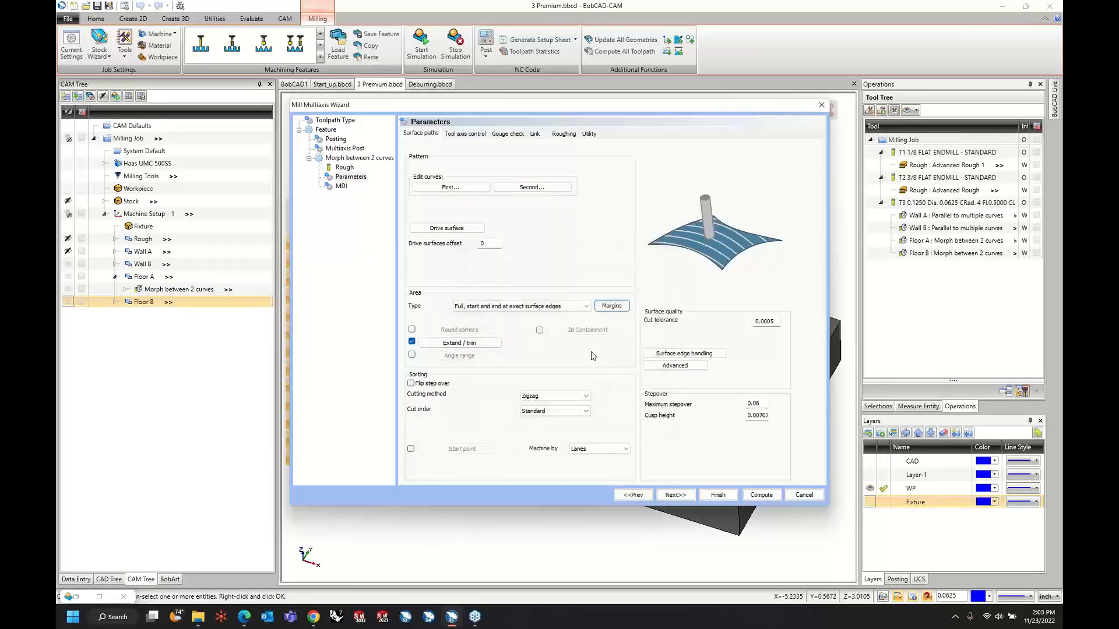
pyautogui.click(757, 403)
pyautogui.write('25')
pyautogui.press('Tab')
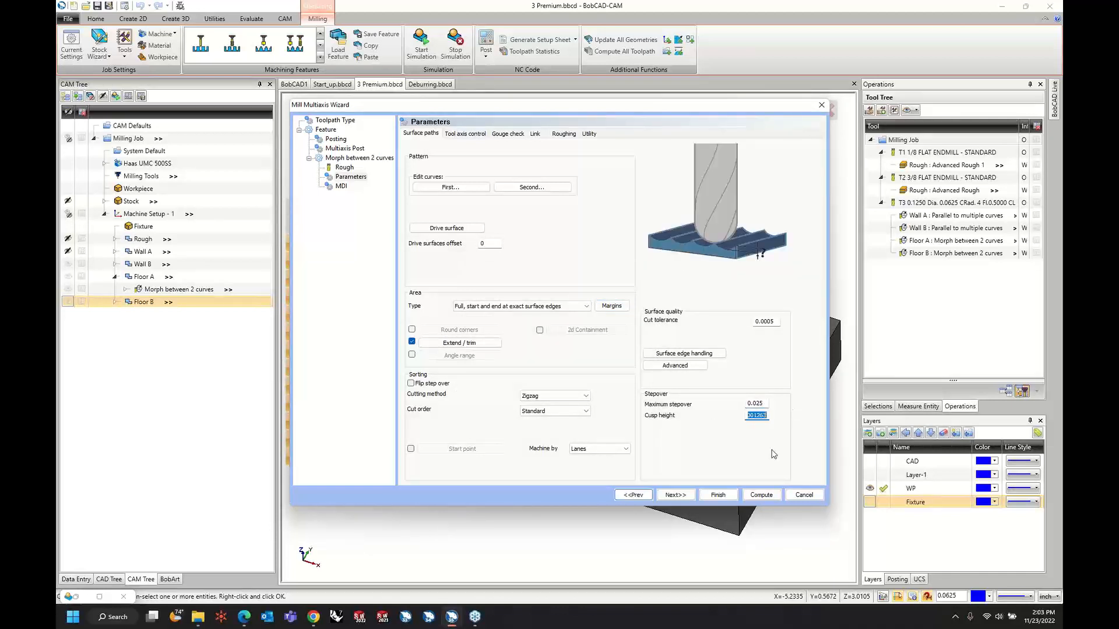
pyautogui.click(772, 500)
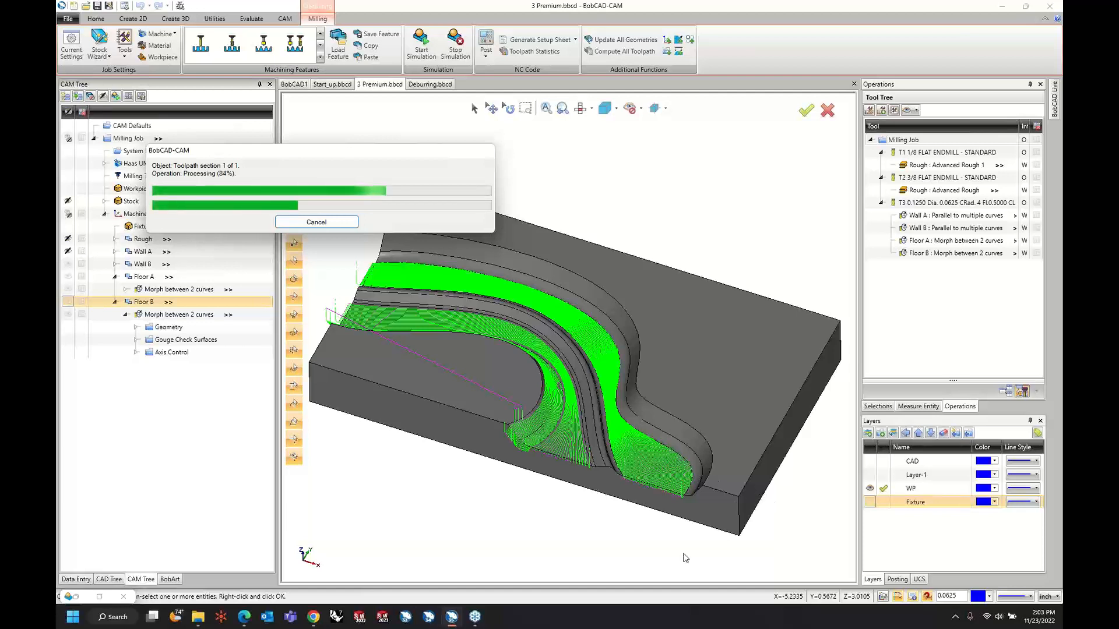
# Set Wall A's area type to "Full, avoid cuts at exact edges" and compute its toolpath.
pyautogui.rightClick(139, 252)
pyautogui.click(161, 259)
pyautogui.click(366, 182)
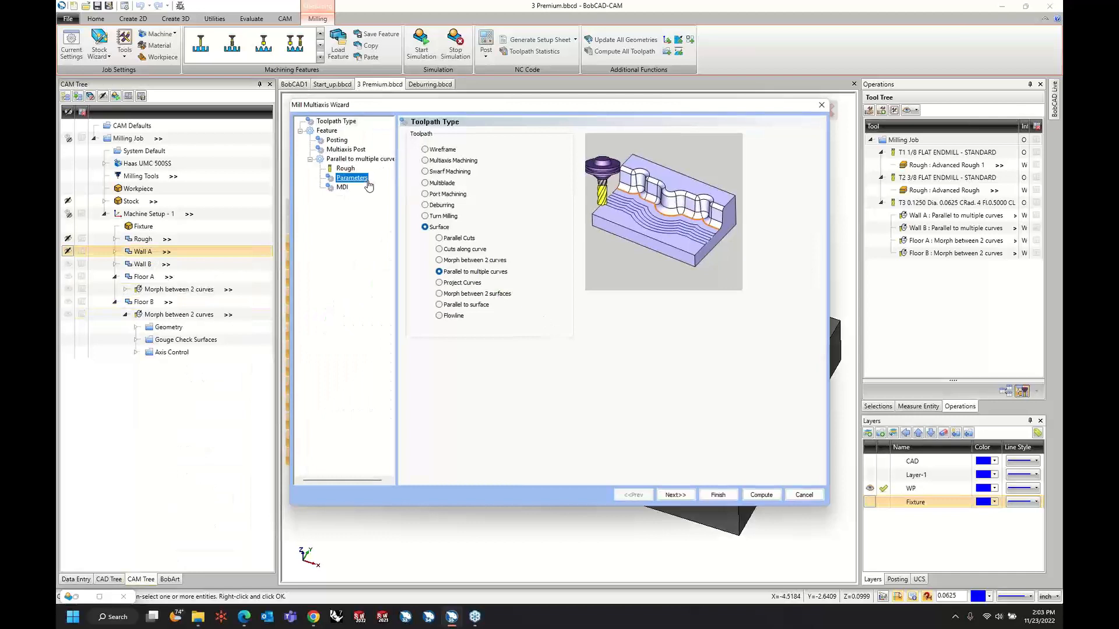
pyautogui.click(566, 308)
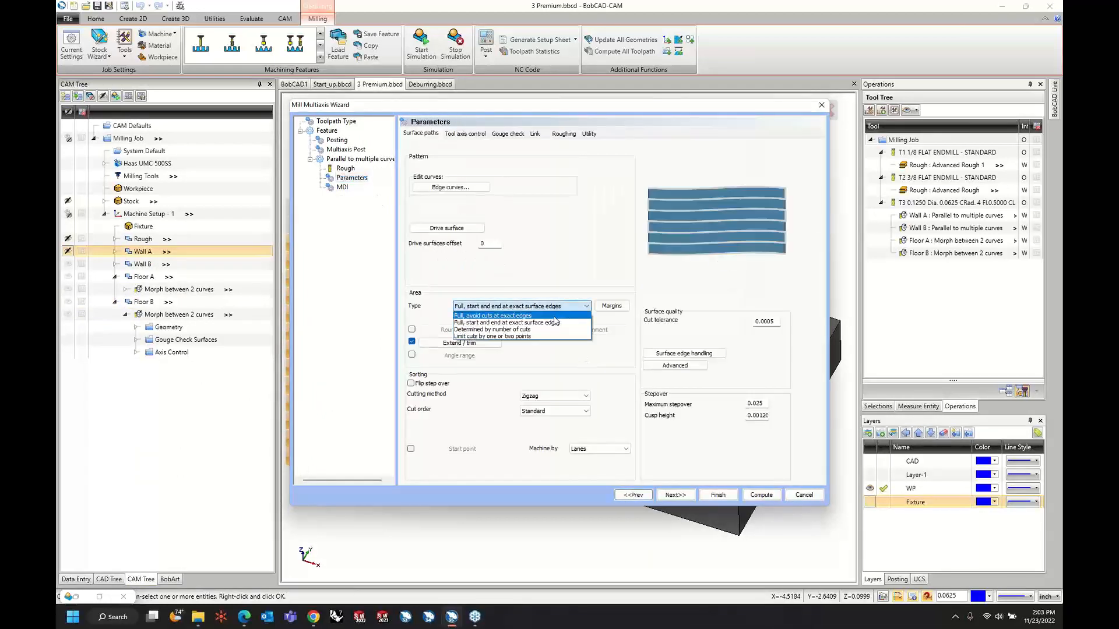
pyautogui.click(554, 316)
pyautogui.click(762, 495)
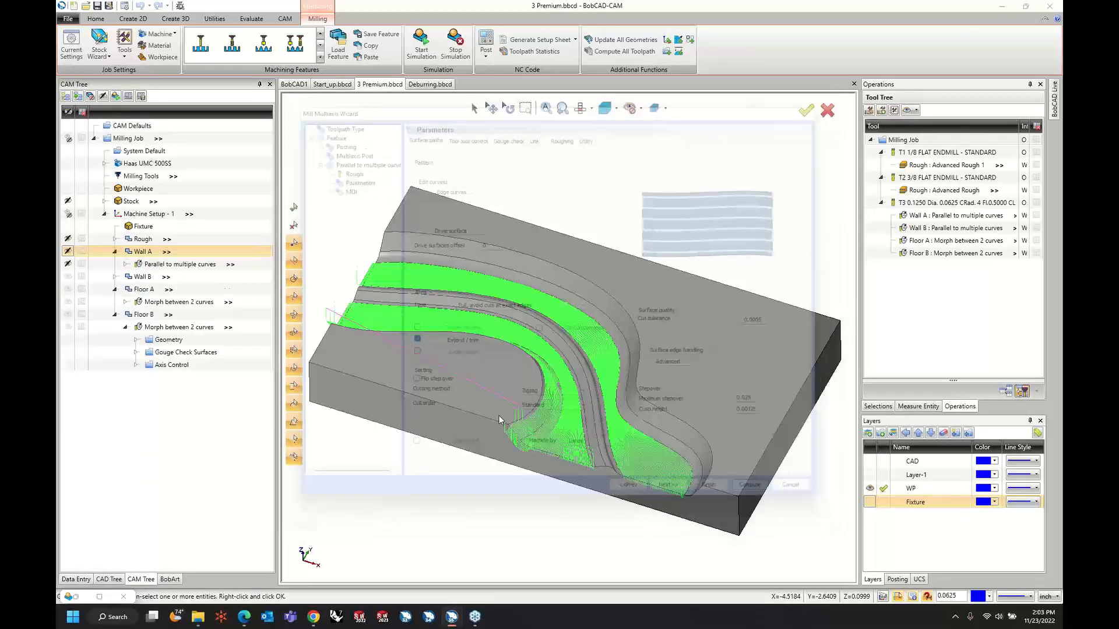
# Change Wall B's parallel operation to the area type "Full, avoid cuts at exact edges" and compute it.
pyautogui.click(115, 277)
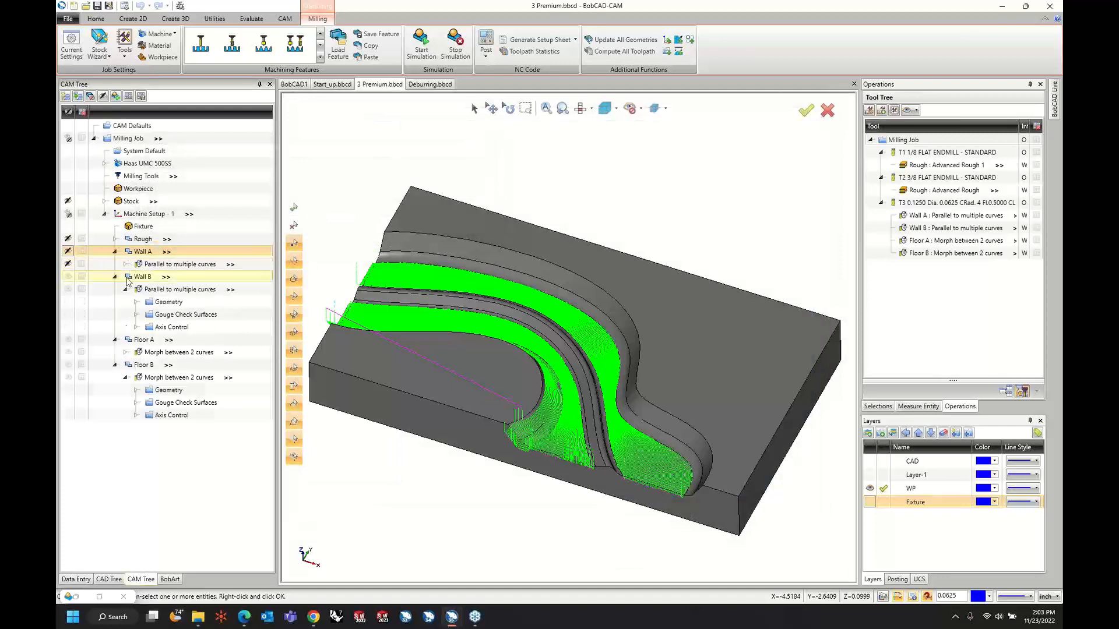
pyautogui.rightClick(165, 290)
pyautogui.click(278, 320)
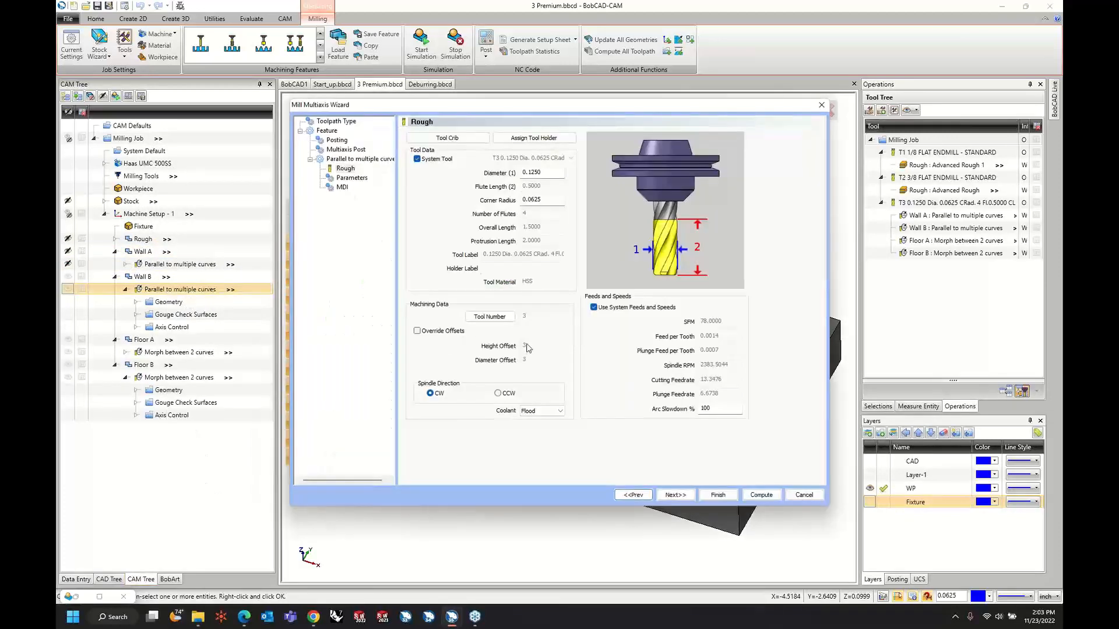
pyautogui.click(353, 177)
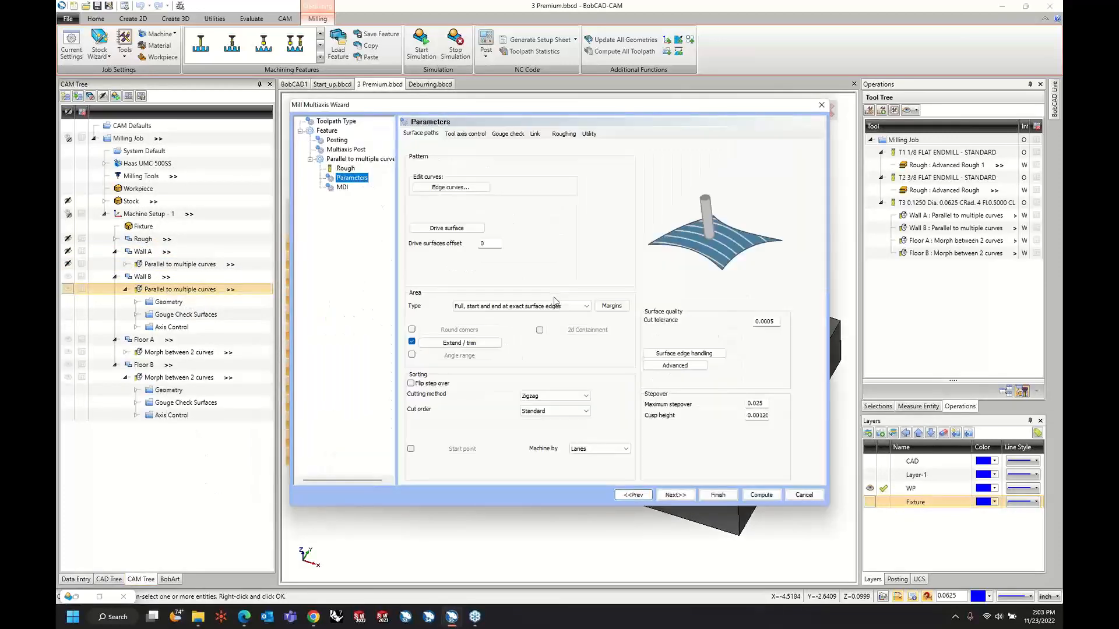
pyautogui.click(554, 306)
pyautogui.click(546, 316)
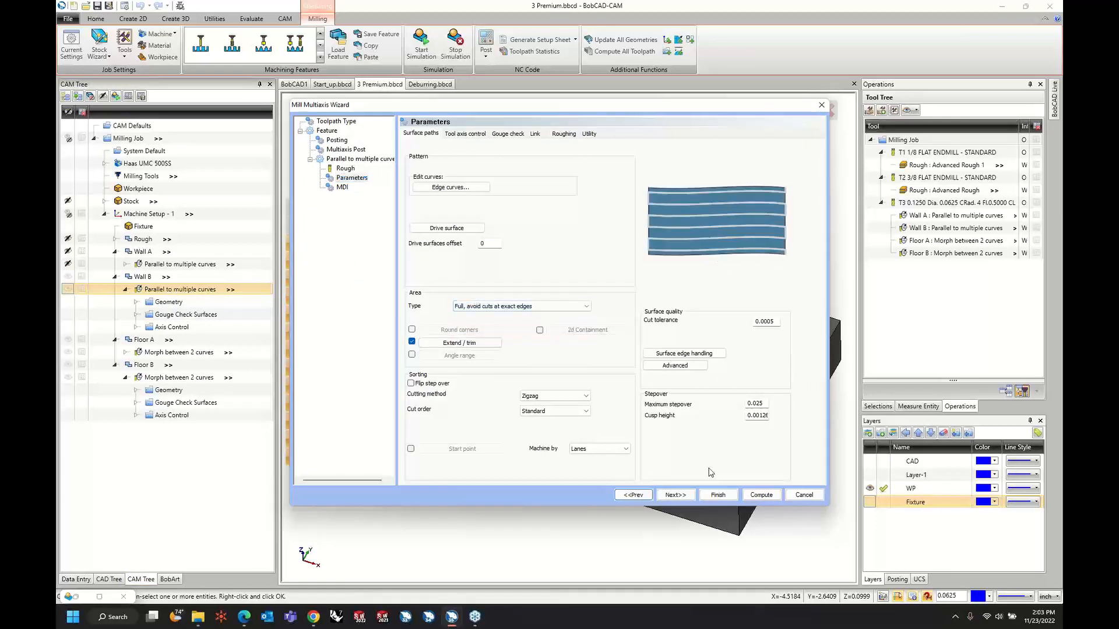
pyautogui.click(773, 499)
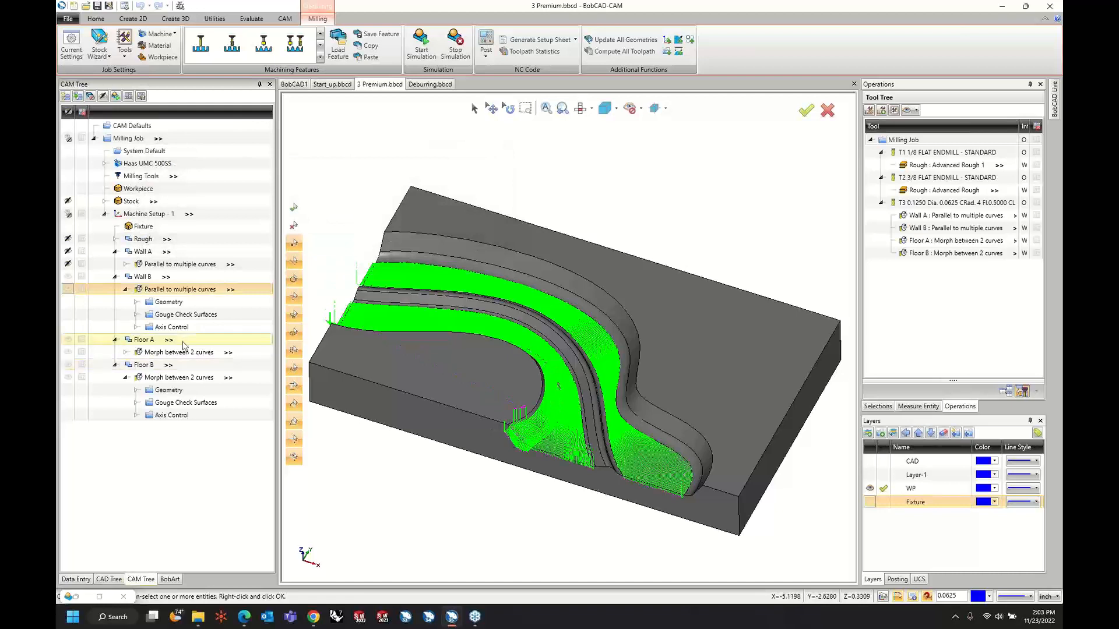
# Set the large moves of Wall B's links between slices to Direct and compute the toolpath.
pyautogui.rightClick(170, 289)
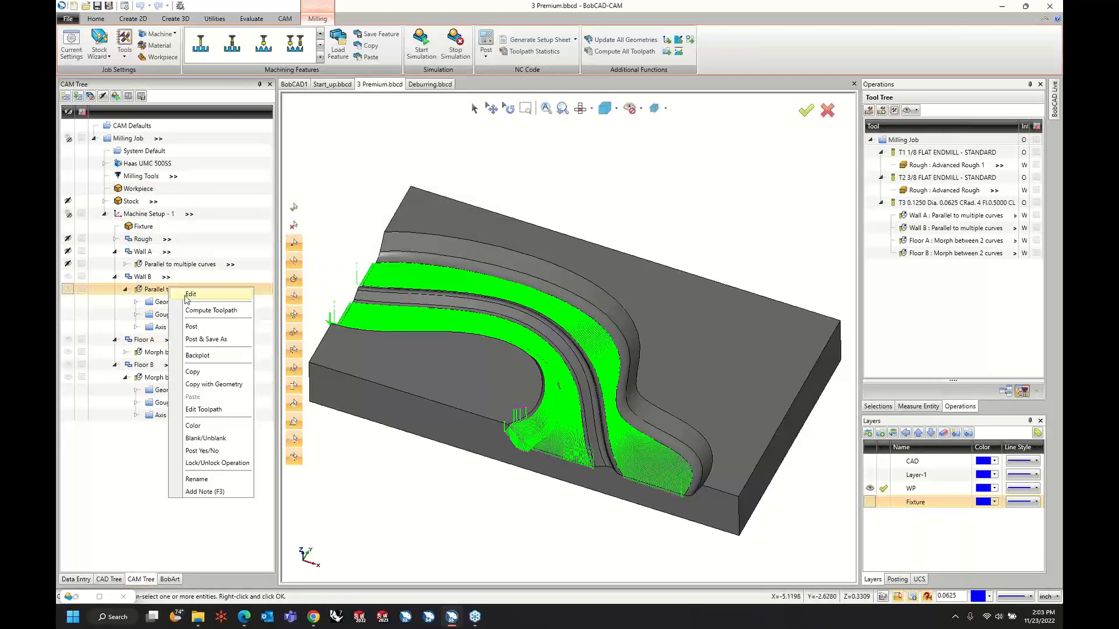
pyautogui.click(191, 295)
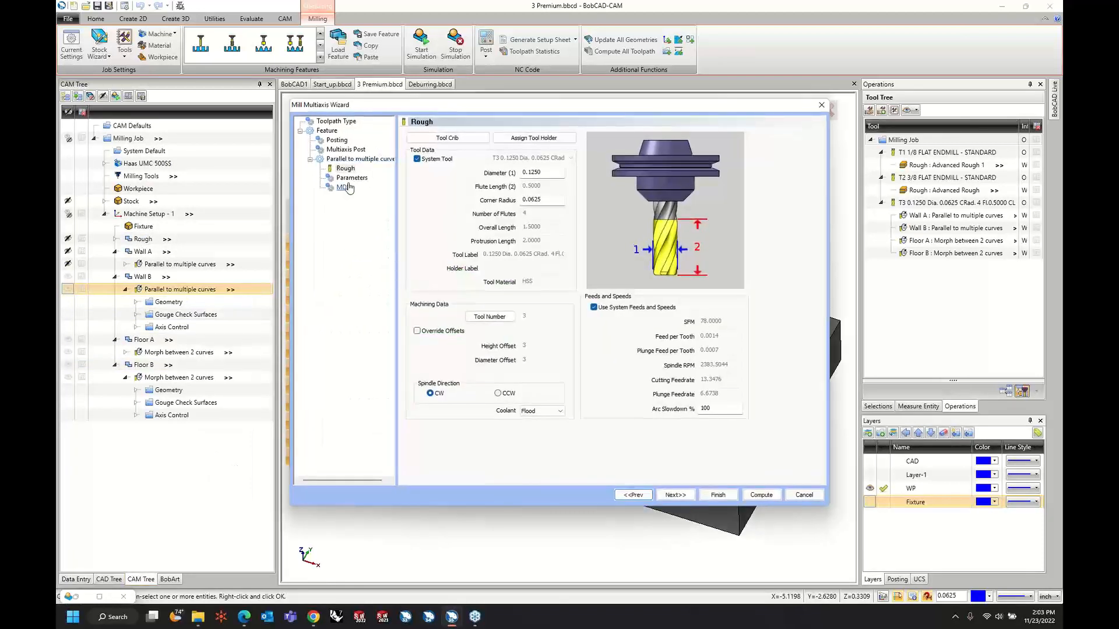
pyautogui.click(352, 178)
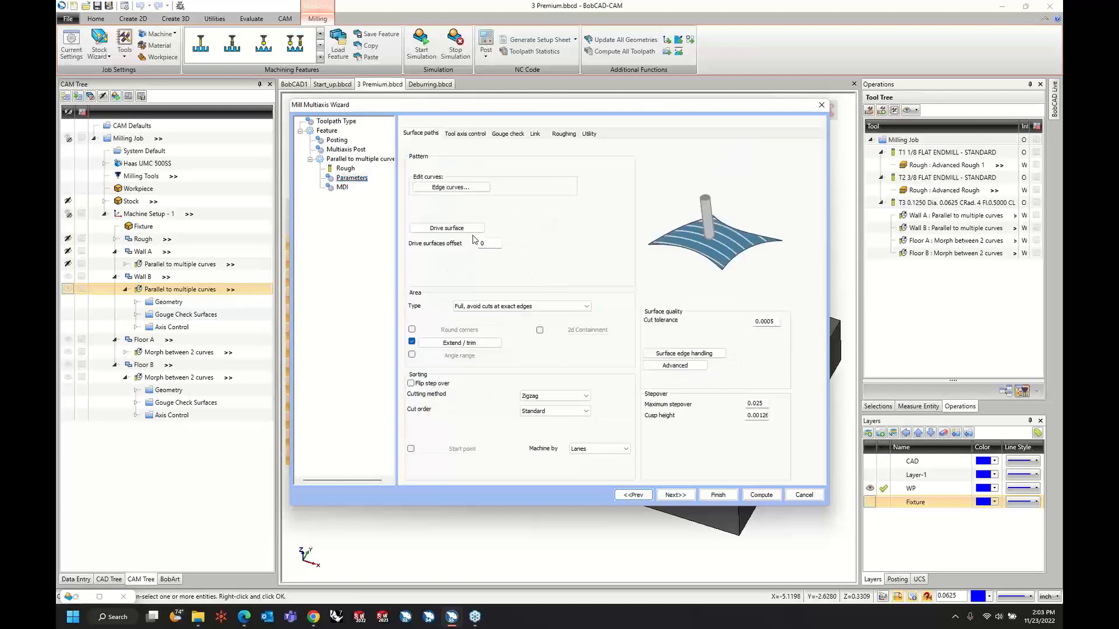
pyautogui.click(535, 134)
pyautogui.click(483, 297)
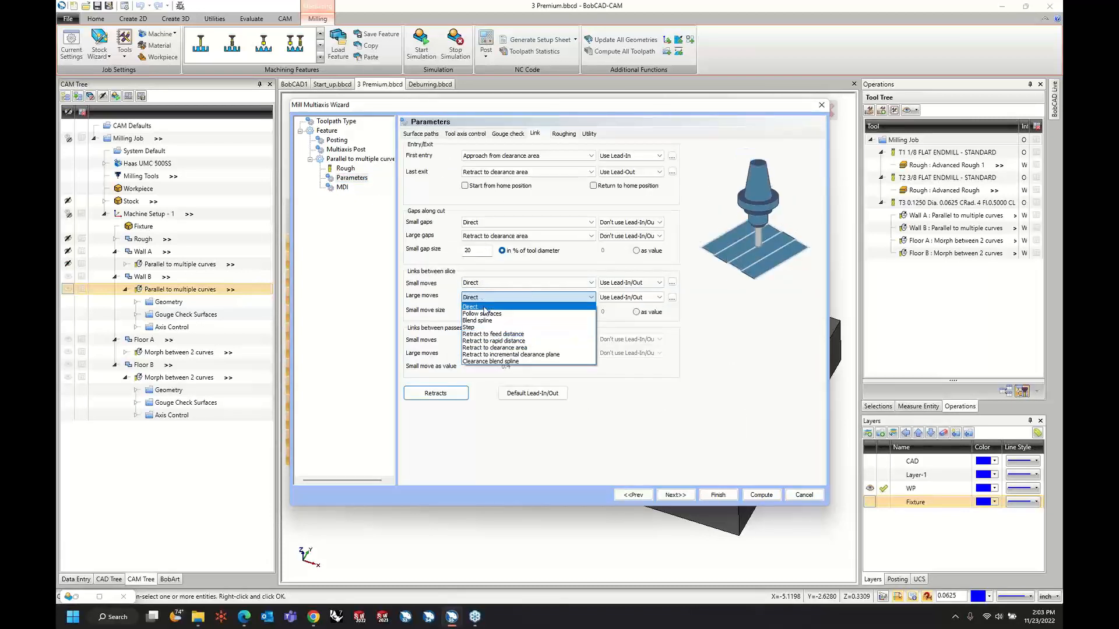
pyautogui.click(484, 307)
pyautogui.click(761, 495)
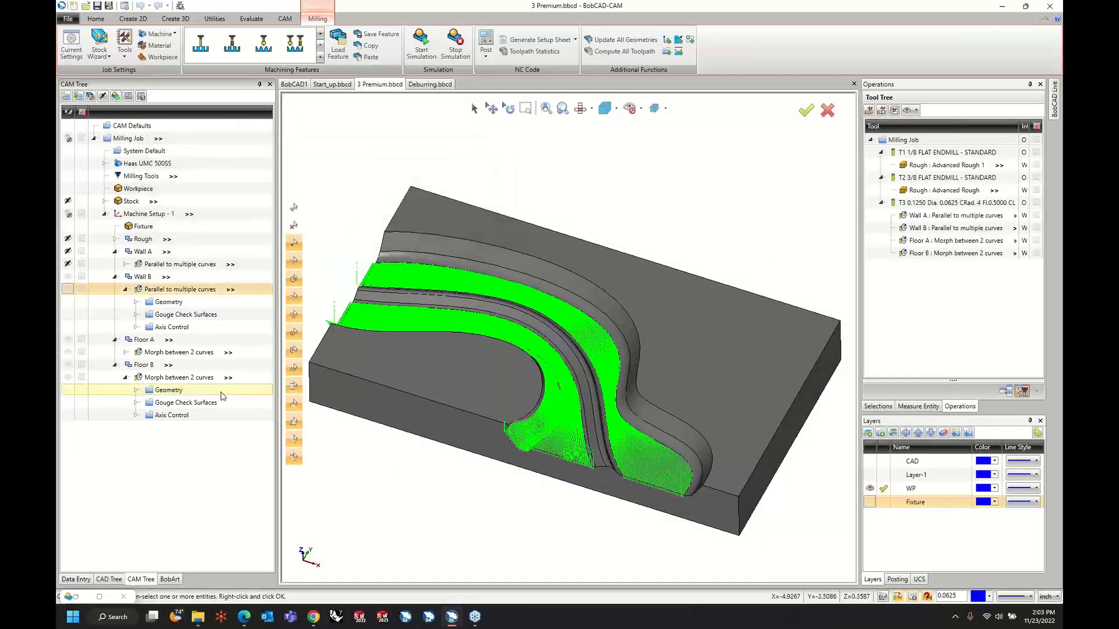
# Collapse the Wall A, Wall B, Floor A and Floor B features in the CAM tree.
pyautogui.click(115, 277)
pyautogui.click(115, 252)
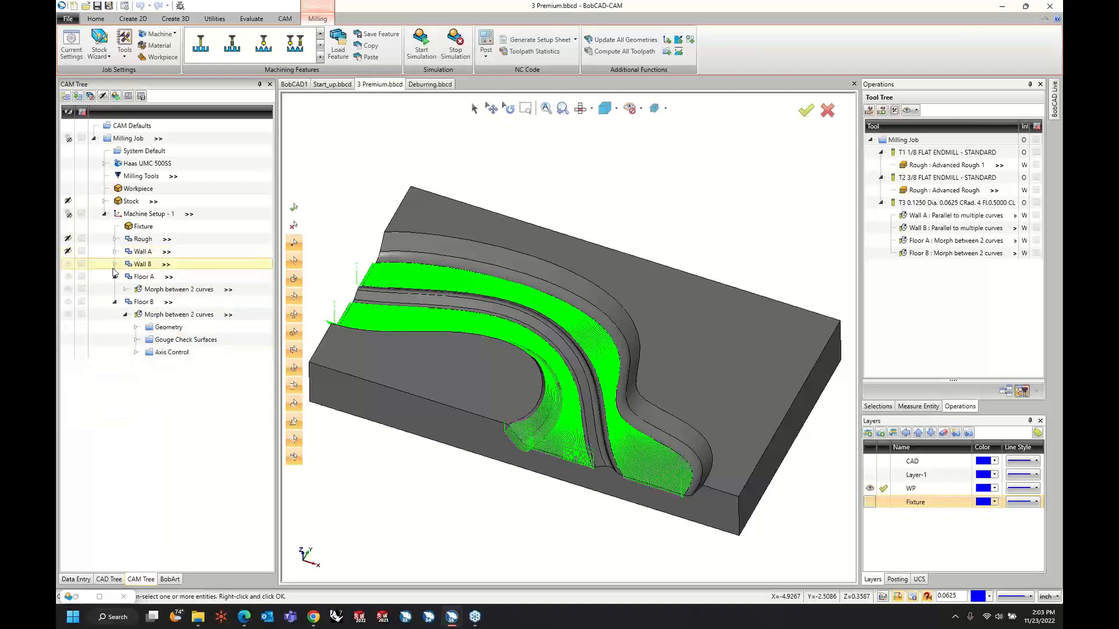
pyautogui.click(114, 277)
pyautogui.click(114, 290)
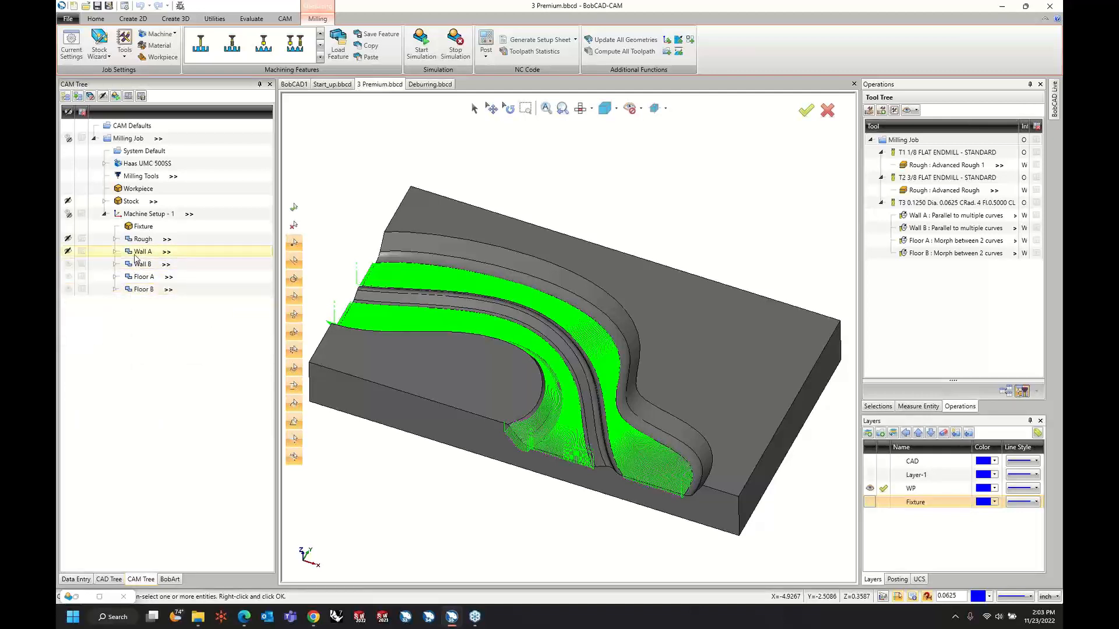
# Duplicate the Floor A feature without its geometry and move the copy below Floor B in Machine Setup - 1.
pyautogui.click(144, 279)
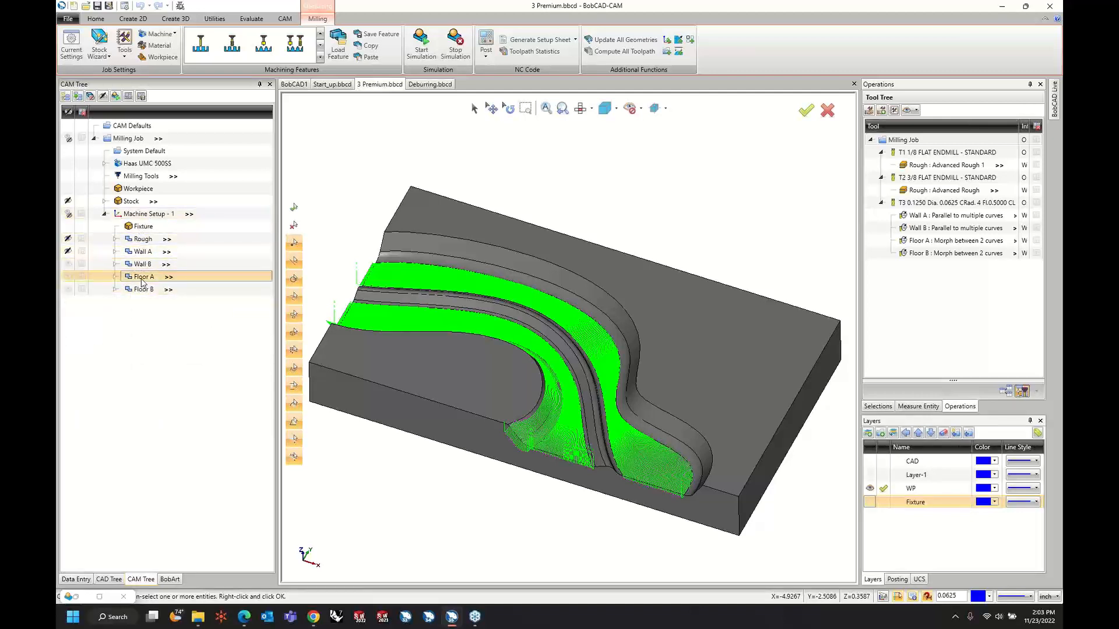
pyautogui.rightClick(139, 284)
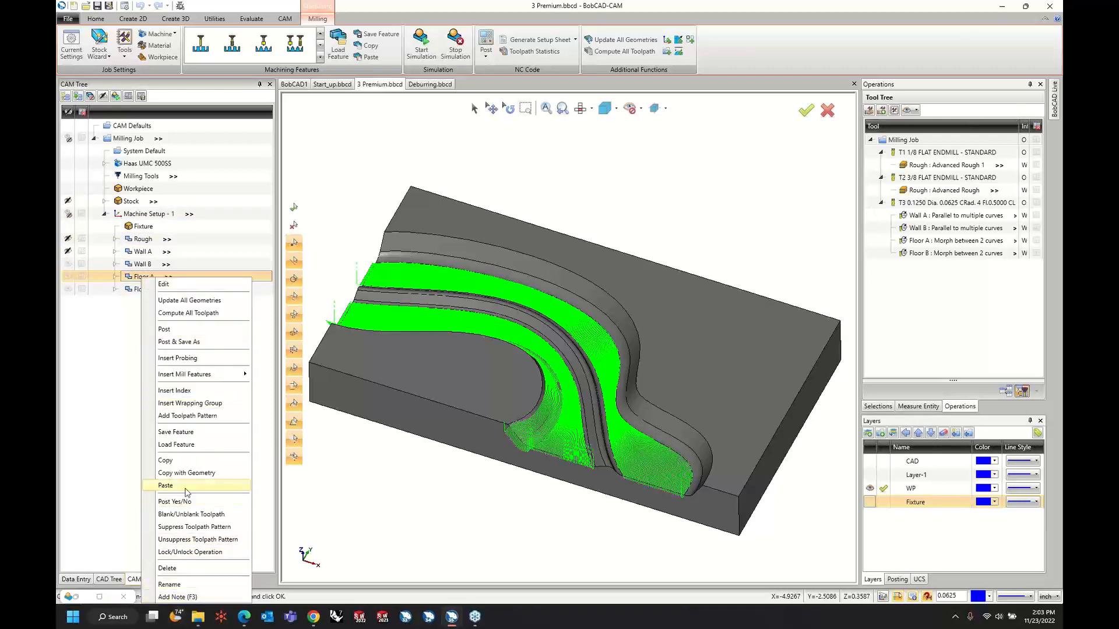
pyautogui.click(180, 461)
pyautogui.rightClick(147, 278)
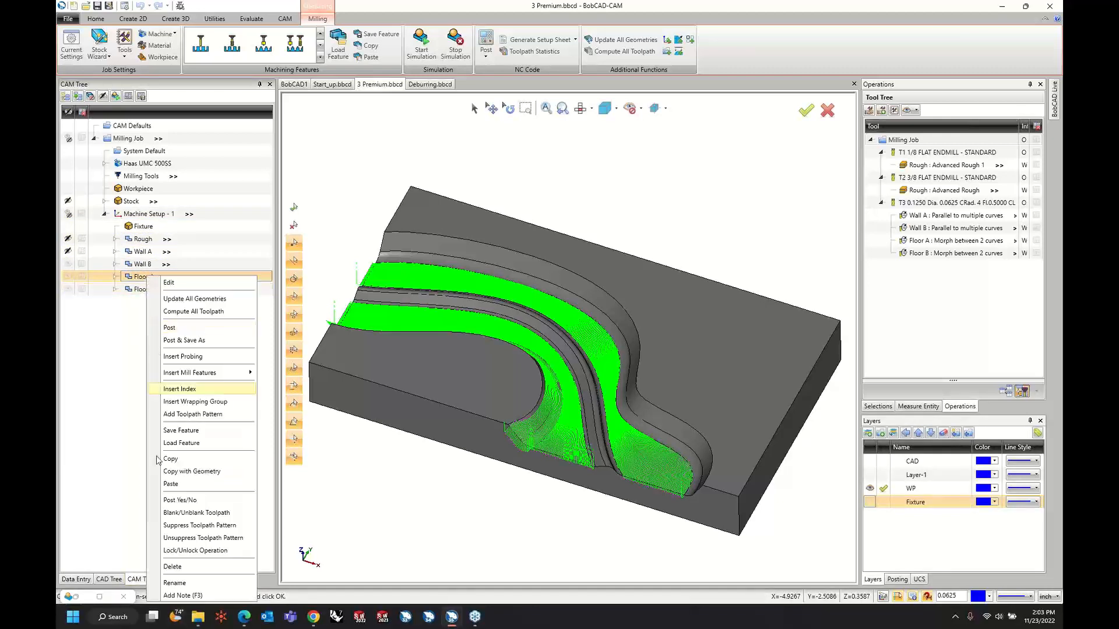
pyautogui.click(178, 488)
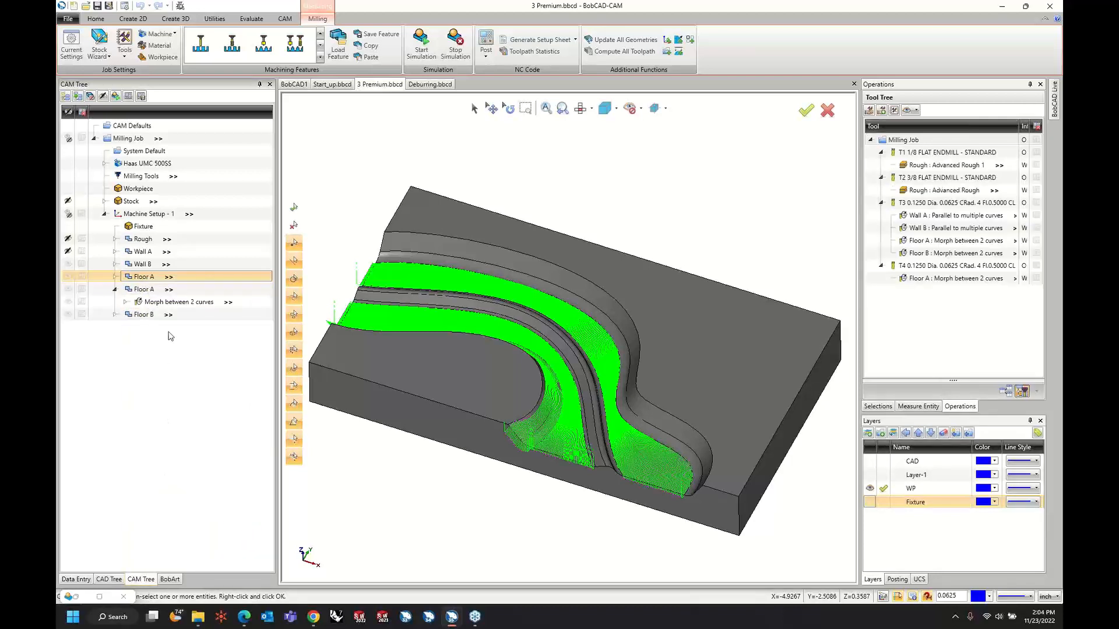
pyautogui.click(144, 291)
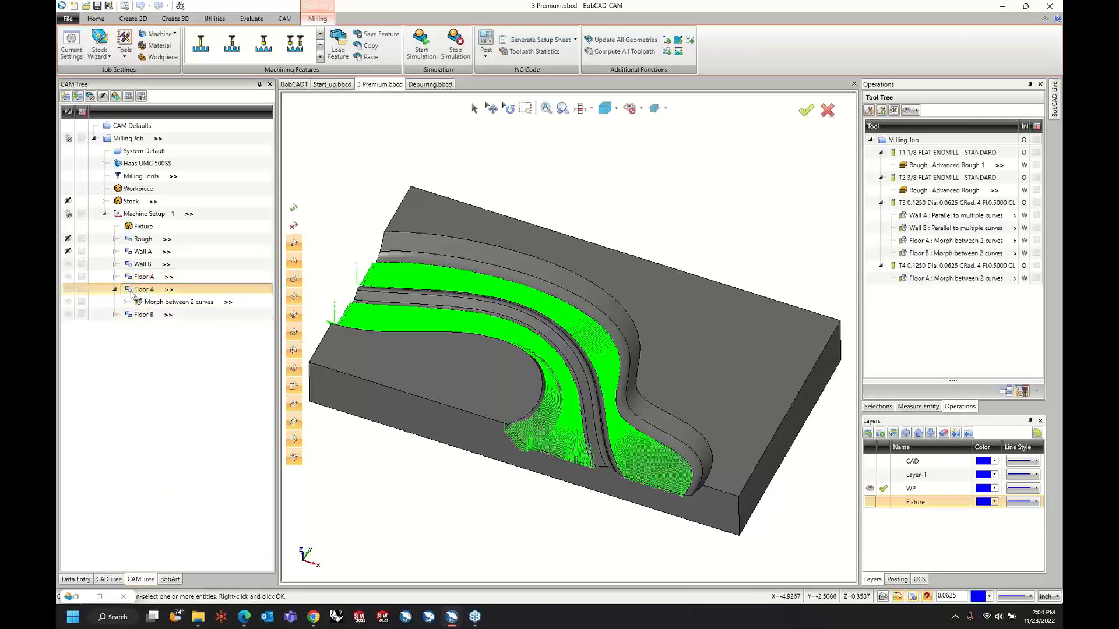
pyautogui.moveTo(131, 294); pyautogui.dragTo(130, 321)
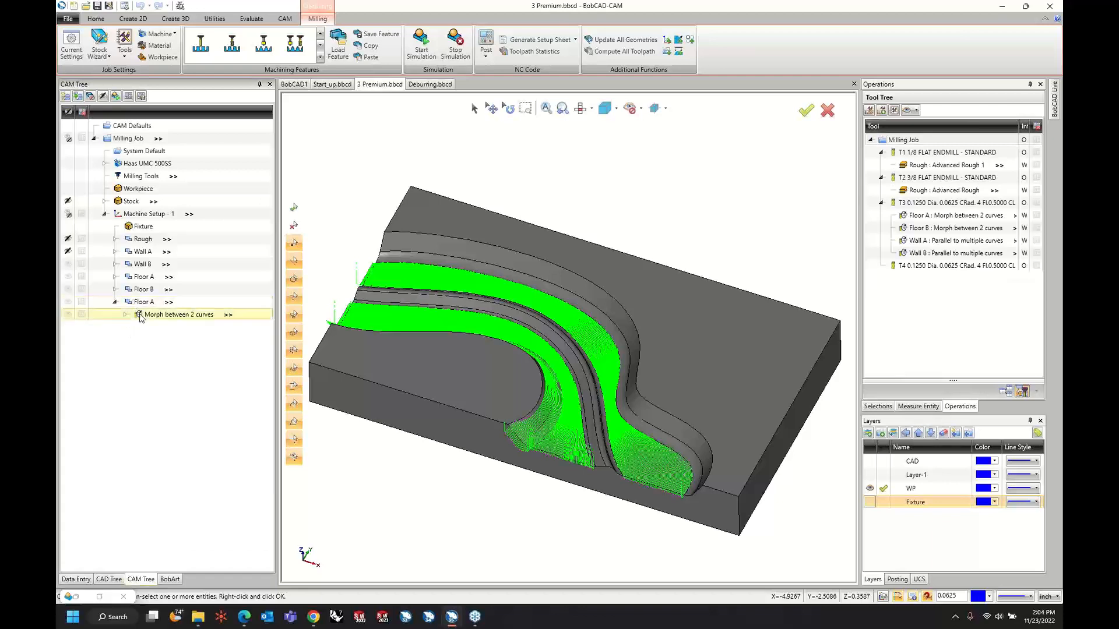
# Rename the copied Floor A feature below Floor B as Floor C.
pyautogui.rightClick(142, 301)
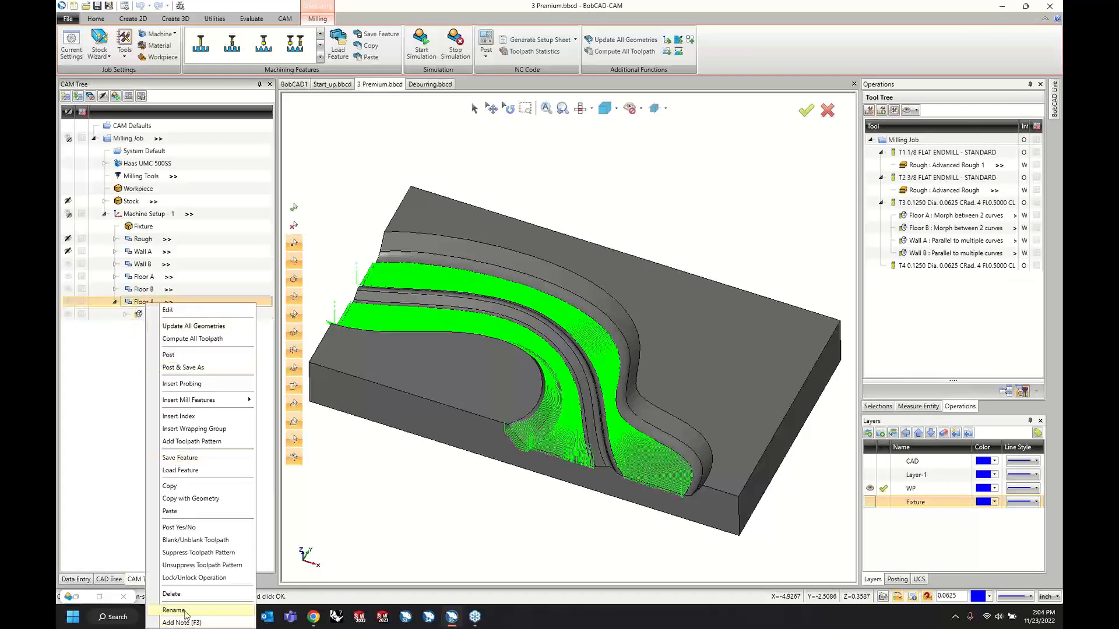
pyautogui.click(175, 611)
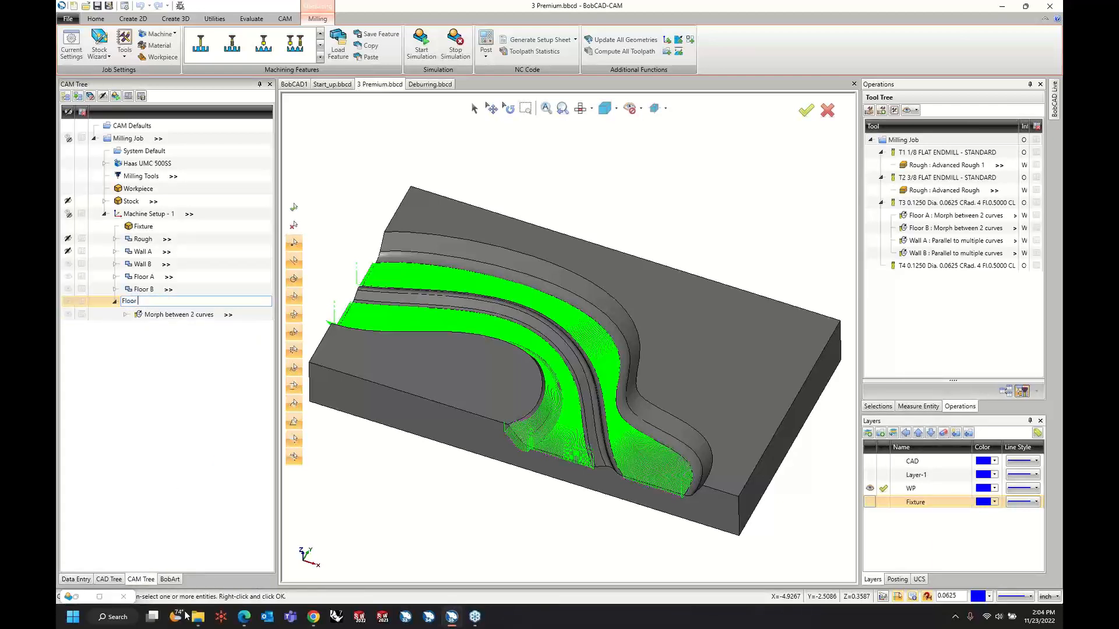
pyautogui.write('Floor C')
pyautogui.press('Return')
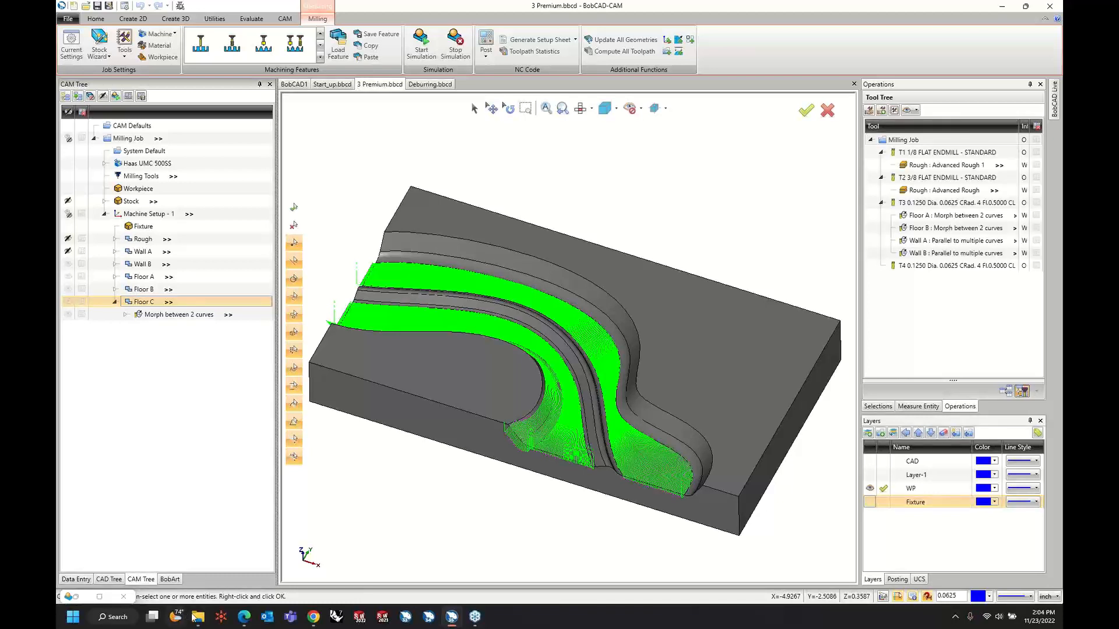
# Assign the five faces of the raised rib between the two floors as drive surfaces of Floor C's morph operation.
pyautogui.click(125, 315)
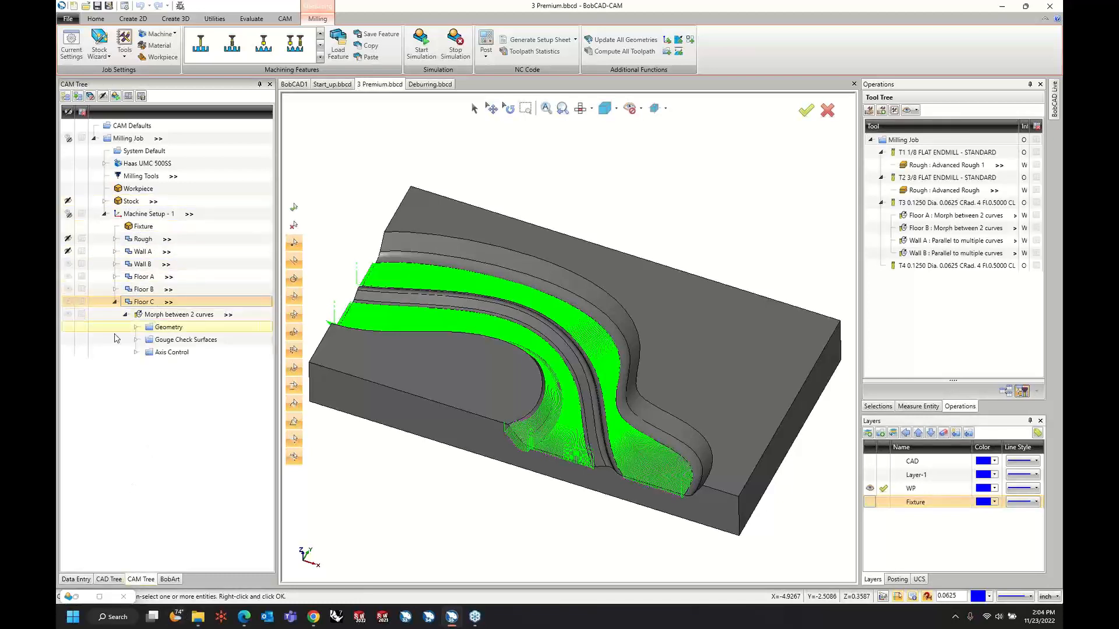
pyautogui.click(137, 328)
pyautogui.rightClick(176, 340)
pyautogui.click(189, 347)
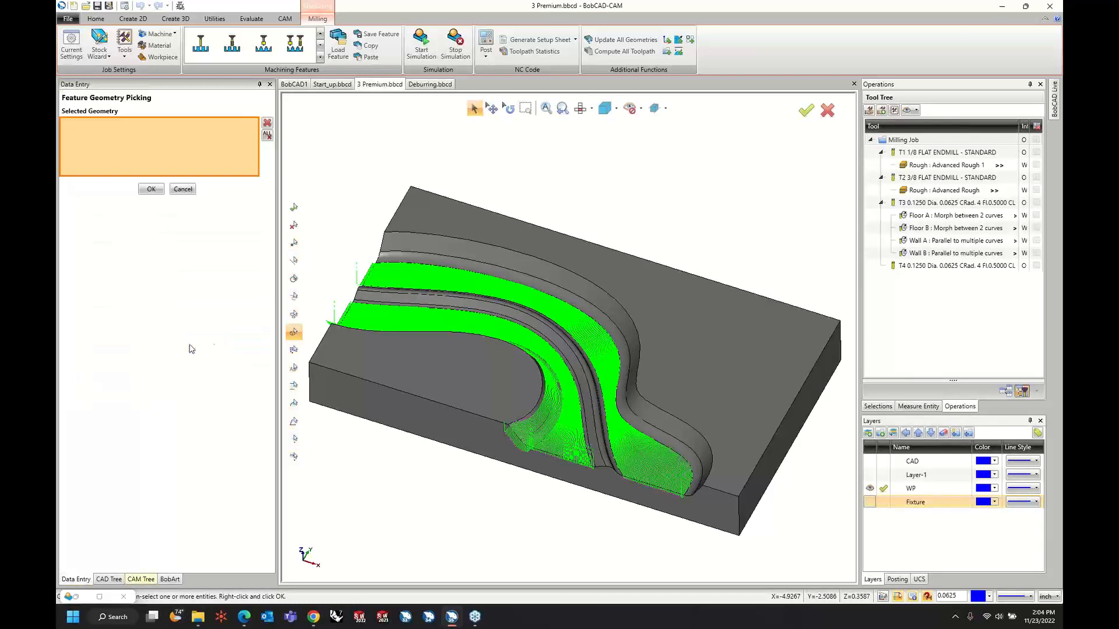
pyautogui.scroll(5, 674, 463)
pyautogui.click(606, 463)
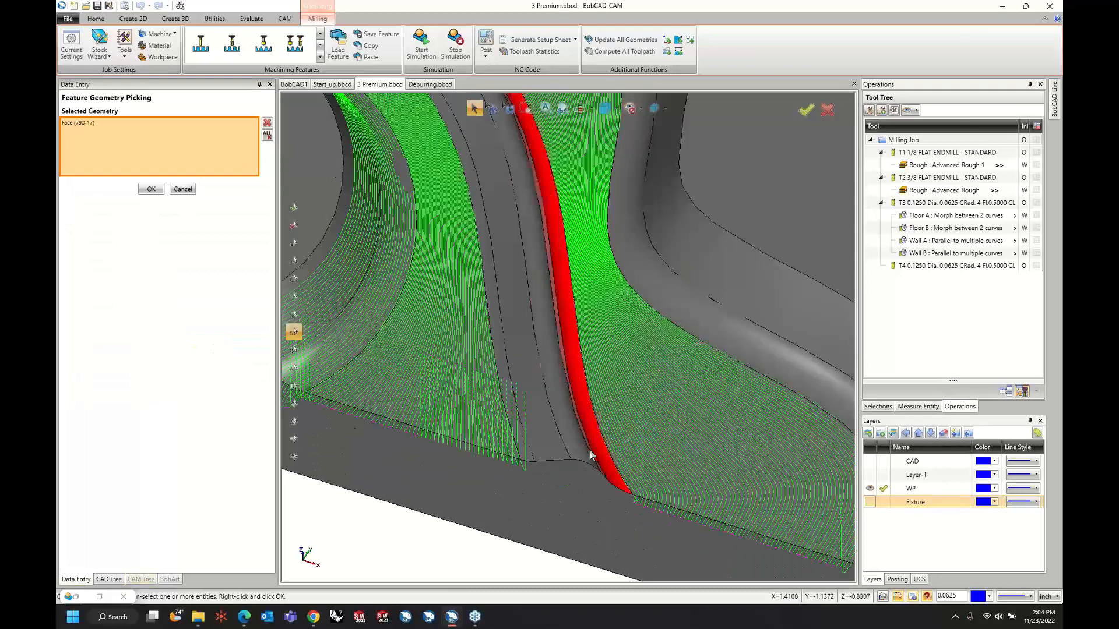
pyautogui.moveTo(593, 454); pyautogui.dragTo(558, 456, button='middle')
pyautogui.moveTo(442, 412); pyautogui.dragTo(487, 430, button='middle')
pyautogui.click(425, 413)
pyautogui.click(415, 415)
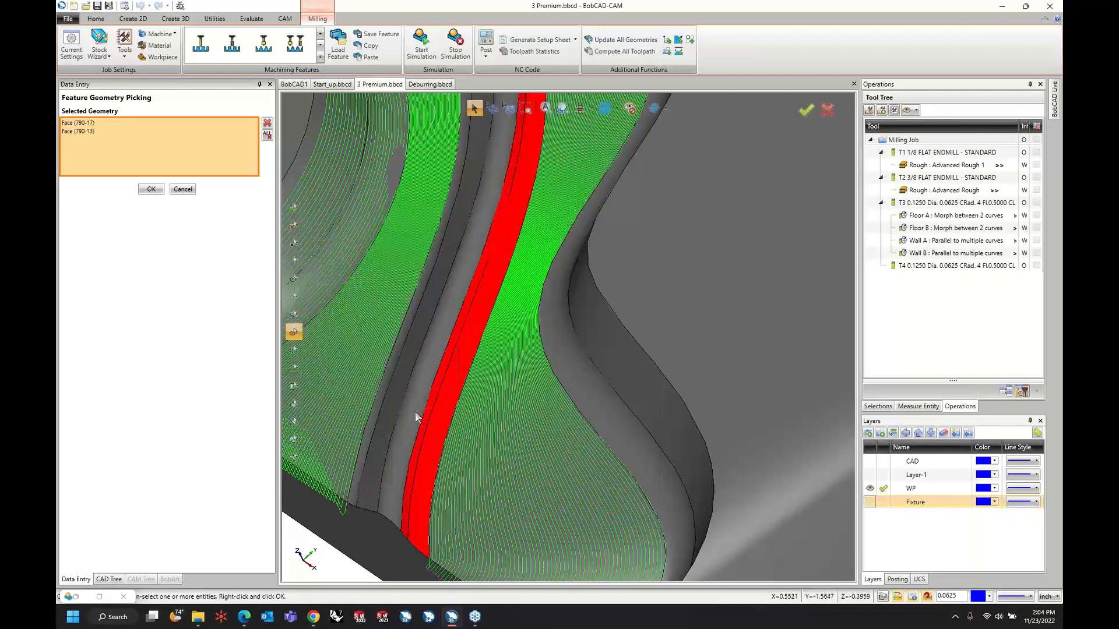
pyautogui.moveTo(415, 415); pyautogui.dragTo(453, 310, button='middle')
pyautogui.click(429, 427)
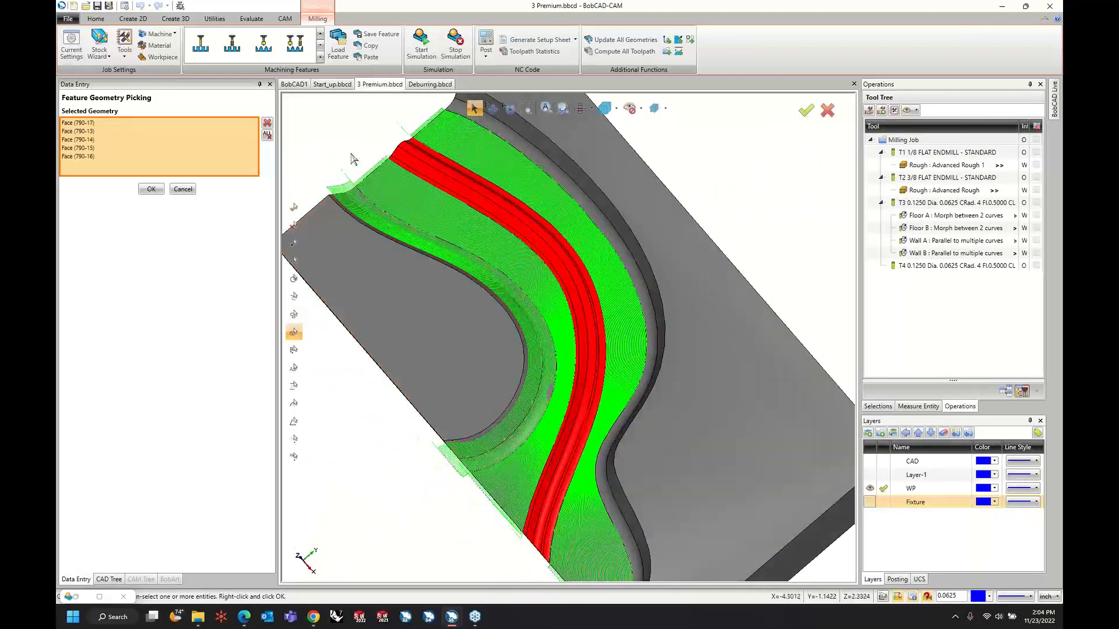
pyautogui.rightClick(346, 112)
pyautogui.click(371, 120)
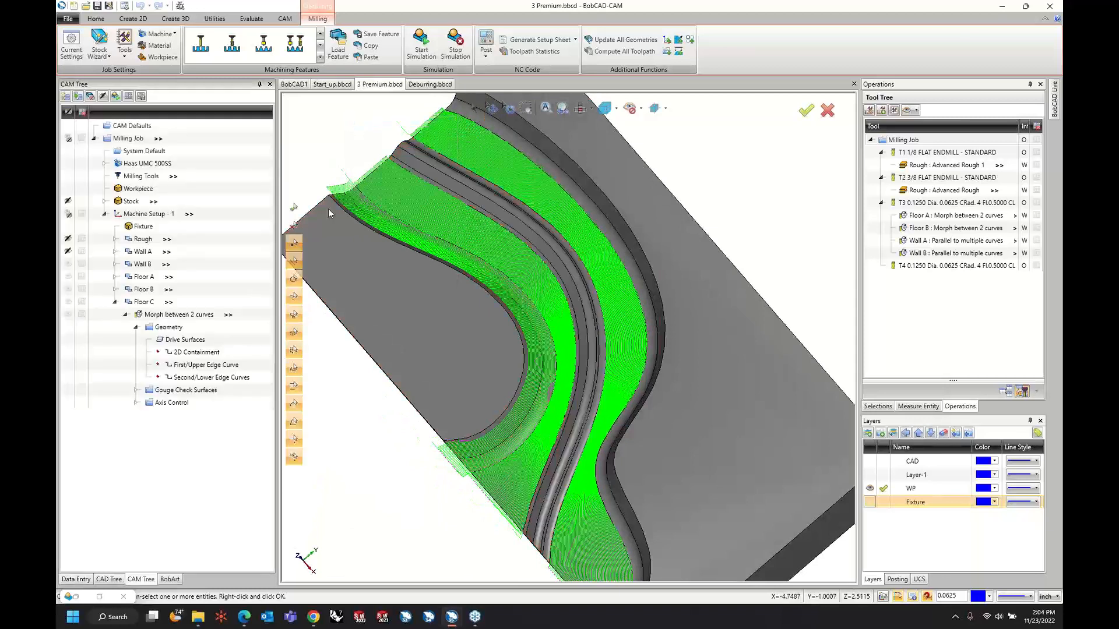
# Assign the rib's two opposite long outer edges as Floor C's first/upper and second/lower edge curves.
pyautogui.rightClick(174, 366)
pyautogui.click(192, 369)
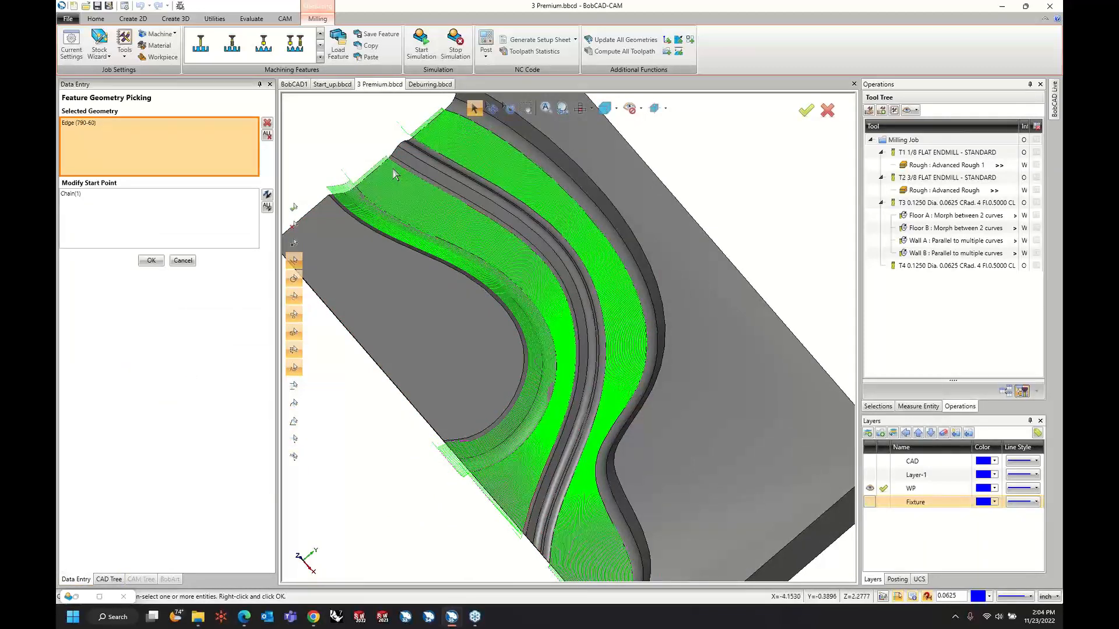
pyautogui.rightClick(358, 152)
pyautogui.click(377, 155)
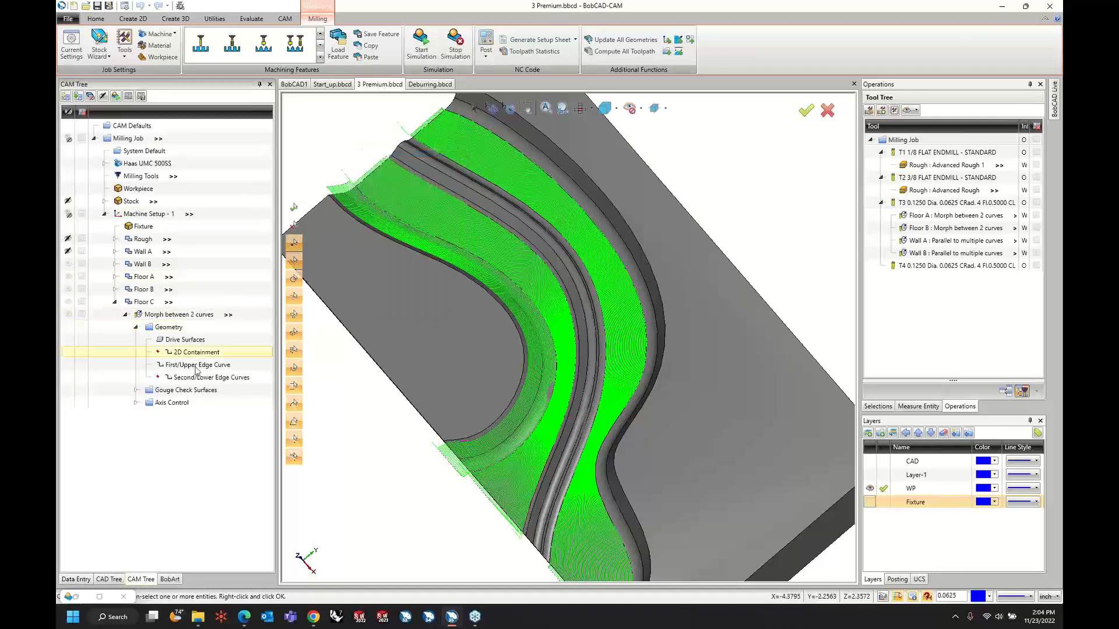
pyautogui.rightClick(196, 378)
pyautogui.click(223, 384)
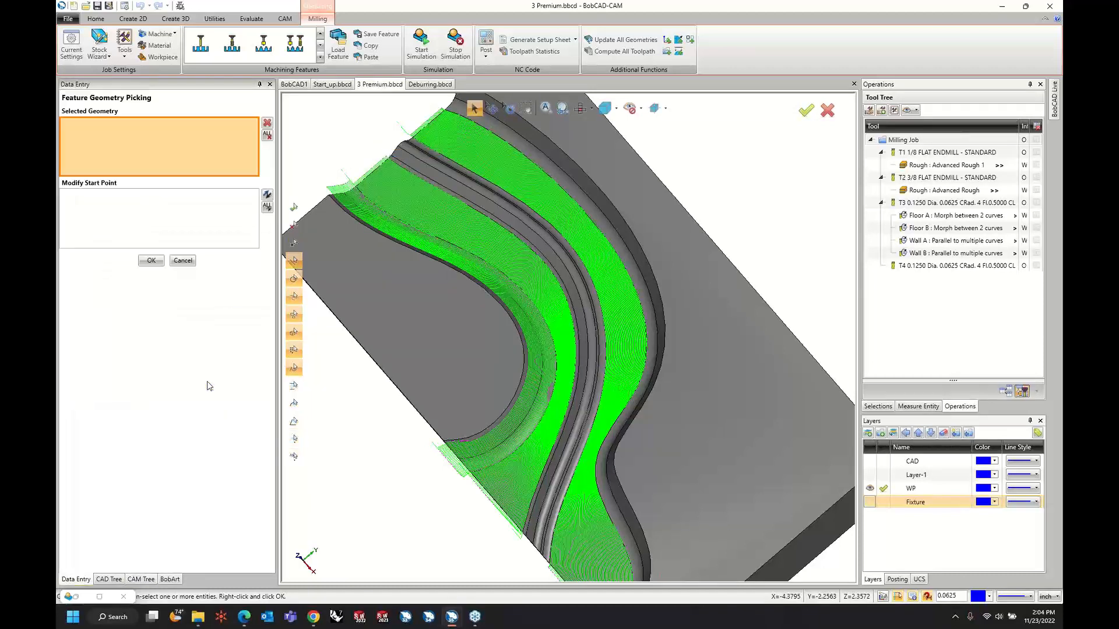
pyautogui.click(540, 219)
pyautogui.rightClick(342, 137)
pyautogui.click(362, 139)
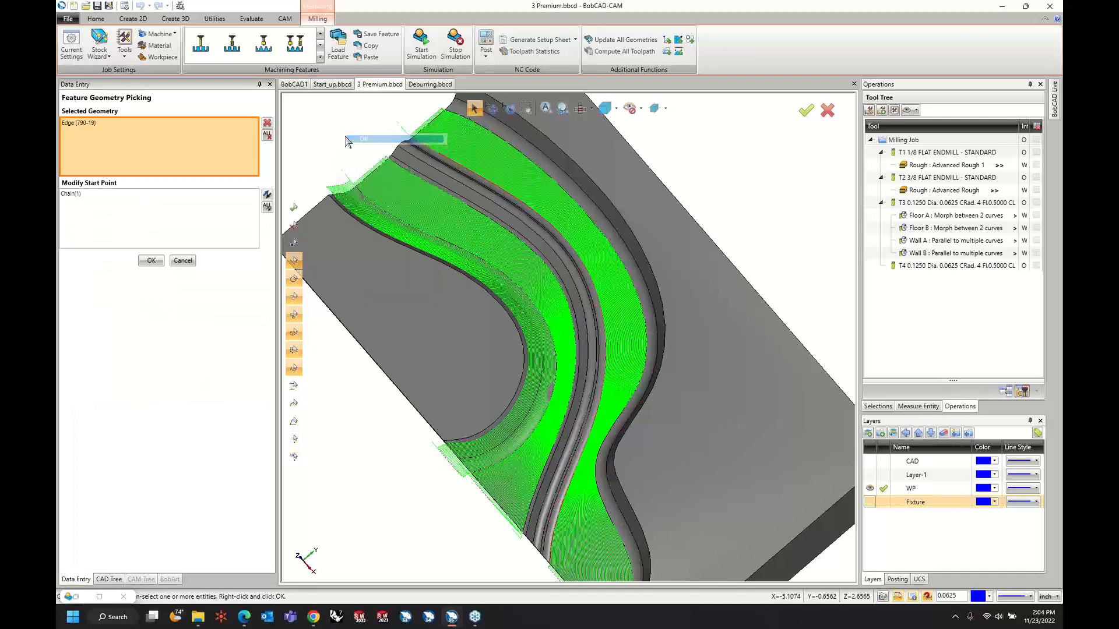
# Compute the toolpath of Floor C's morph operation and collapse the feature in the CAM tree.
pyautogui.rightClick(163, 315)
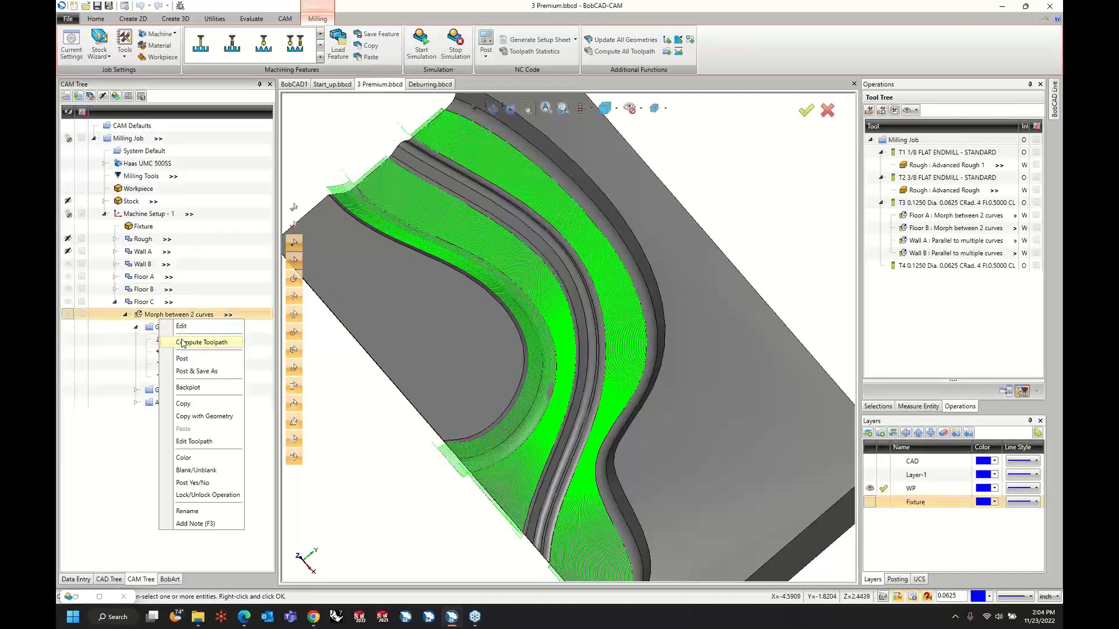
pyautogui.click(183, 343)
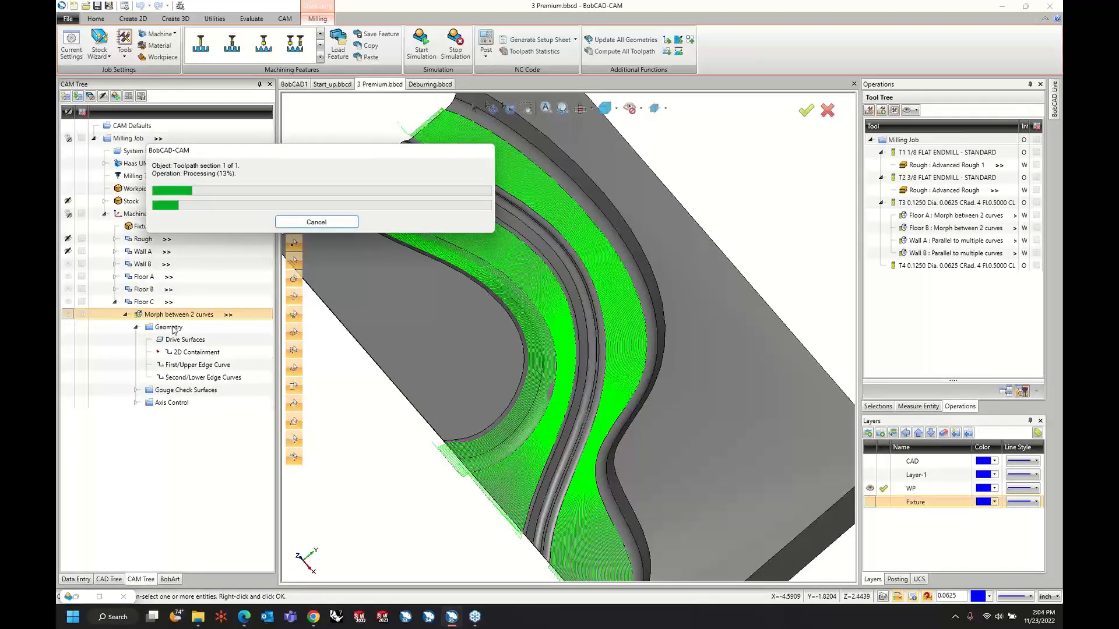
pyautogui.click(126, 315)
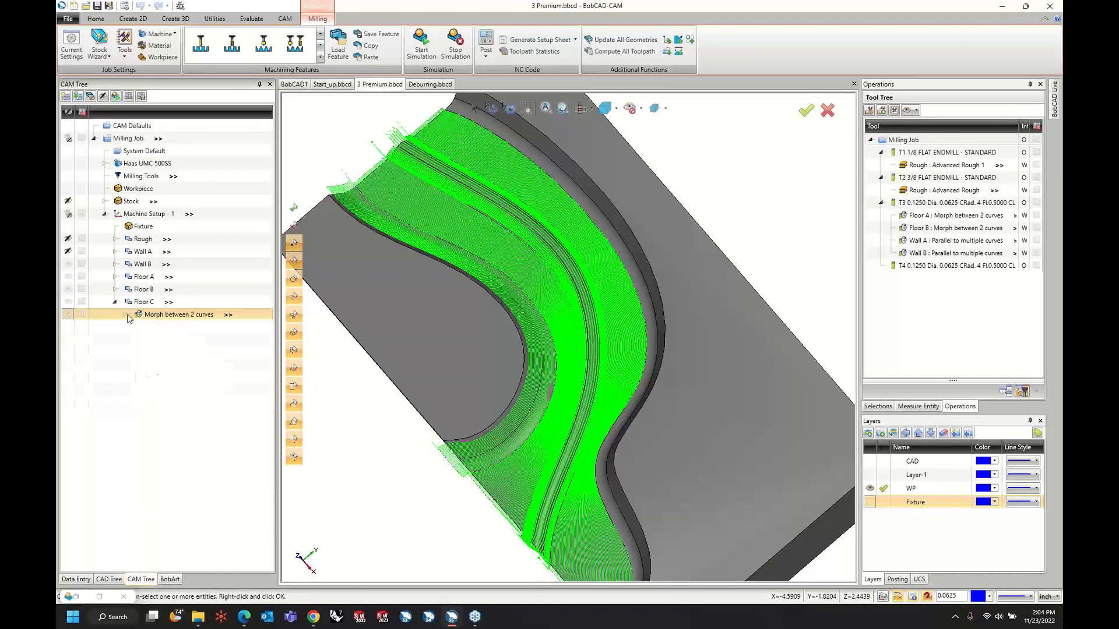
pyautogui.click(115, 302)
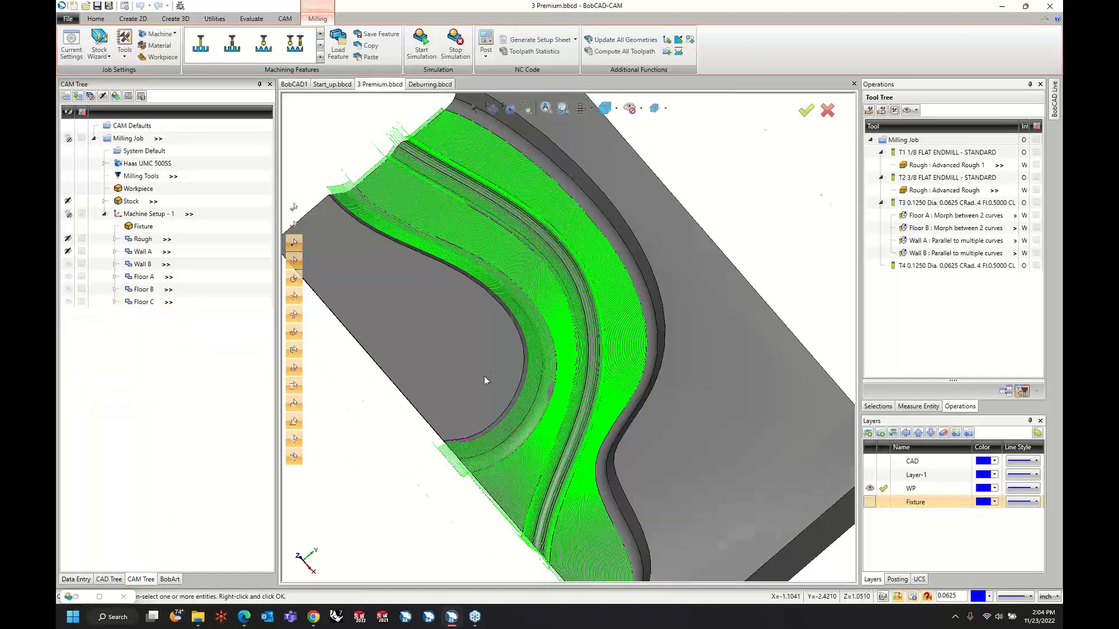
# Set Floor C's maximum stepover to 0.01, recompute its toolpath and collapse the feature.
pyautogui.scroll(4, 484, 376)
pyautogui.scroll(-2, 694, 376)
pyautogui.moveTo(684, 408); pyautogui.dragTo(717, 370, button='middle')
pyautogui.moveTo(646, 357); pyautogui.dragTo(658, 348, button='middle')
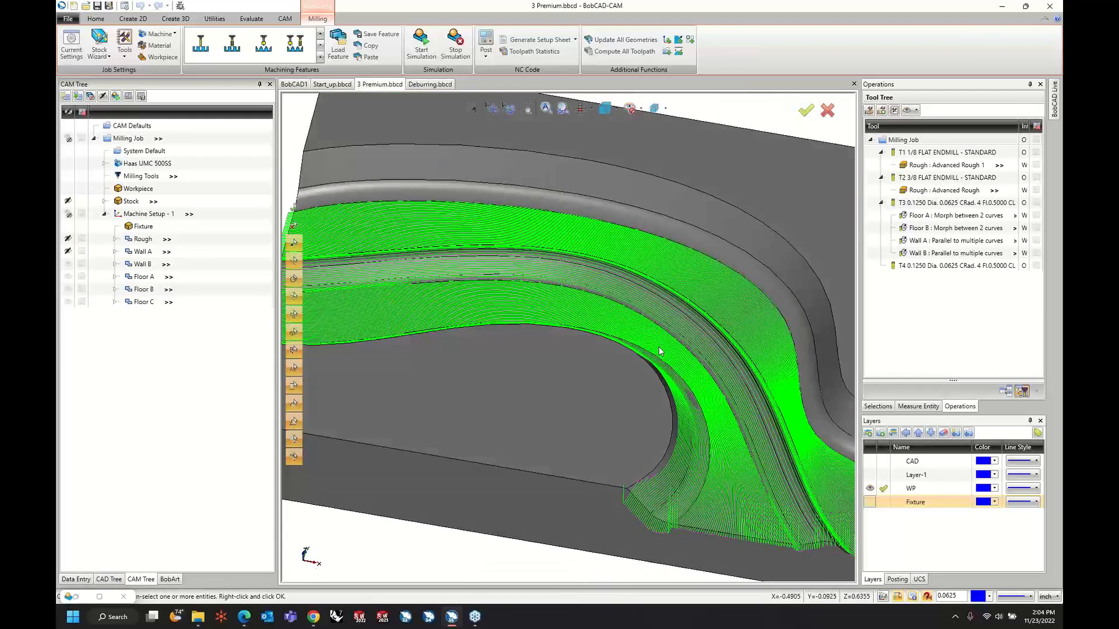
pyautogui.scroll(3, 792, 512)
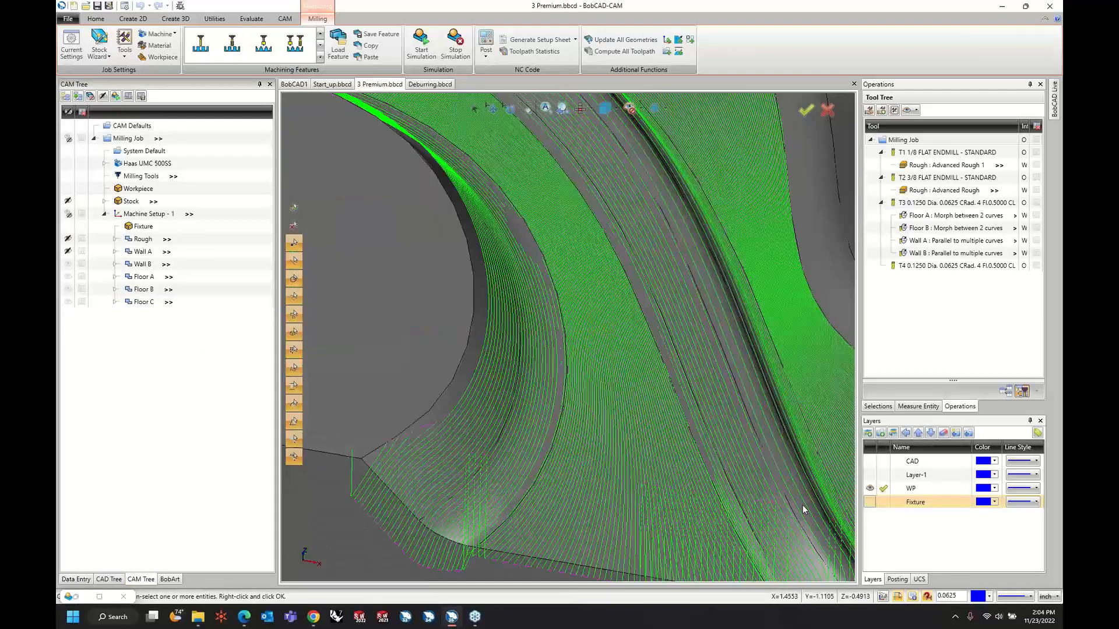
pyautogui.rightClick(151, 306)
pyautogui.click(159, 315)
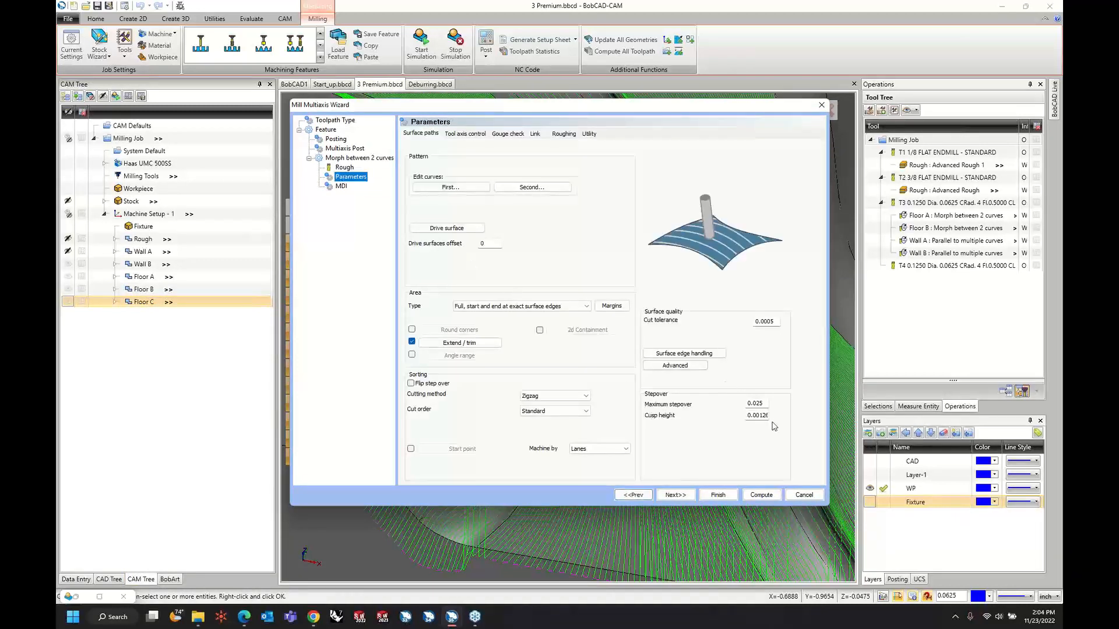
pyautogui.click(756, 403)
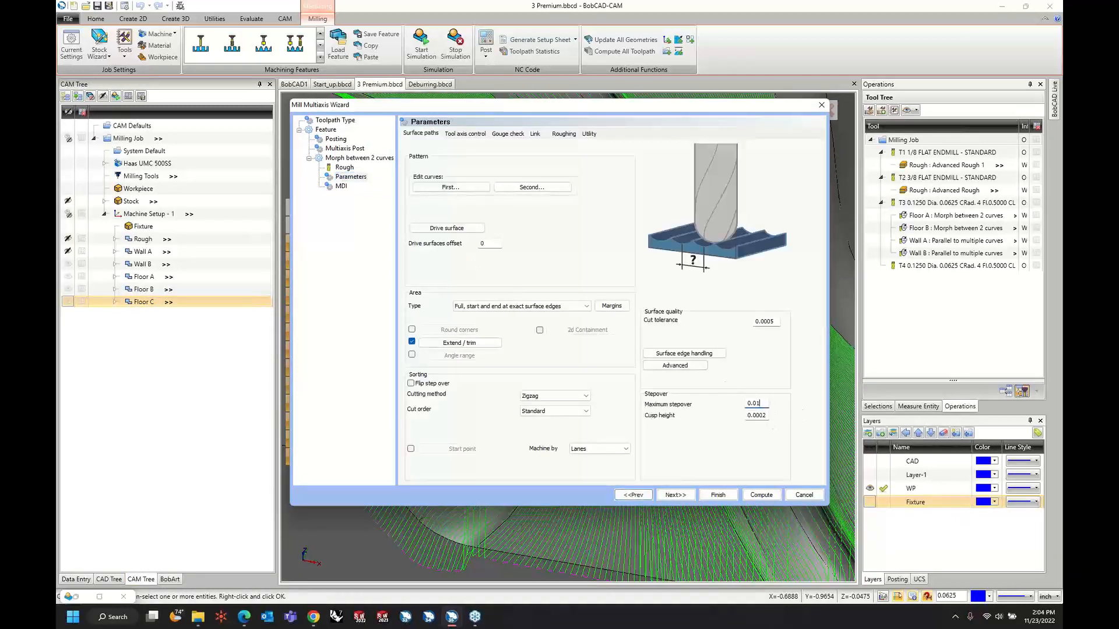
pyautogui.click(761, 496)
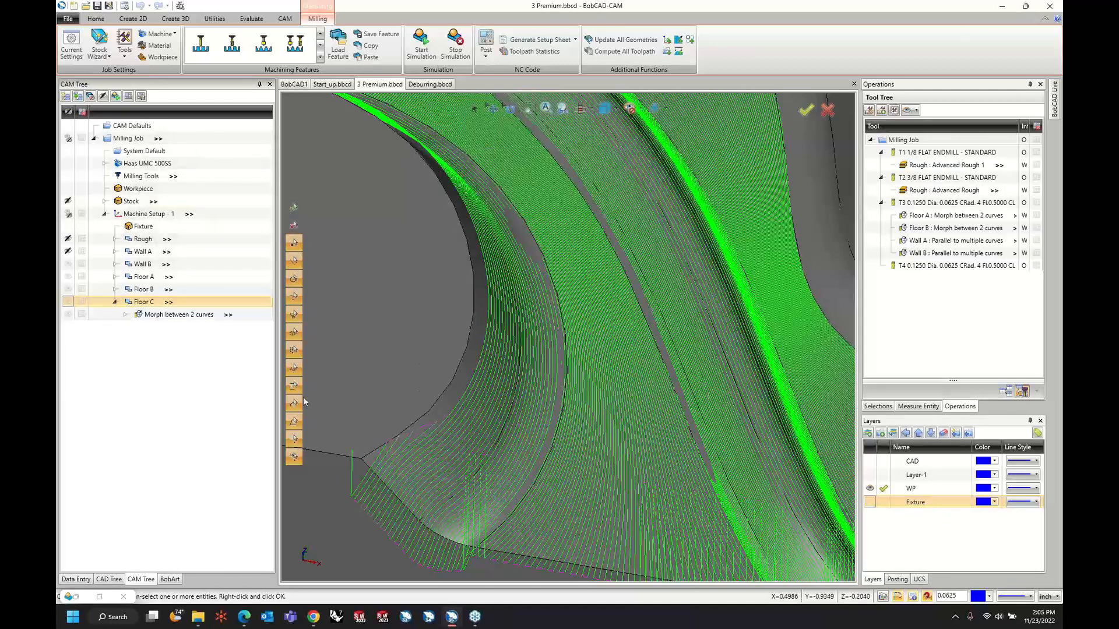
pyautogui.scroll(-6, 465, 407)
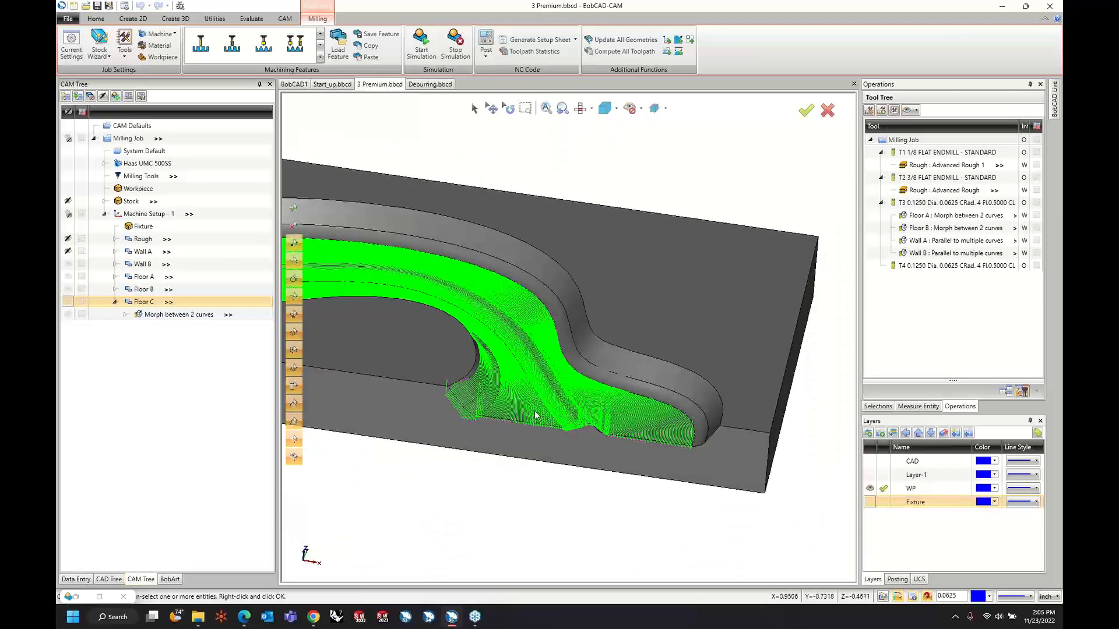
pyautogui.scroll(-3, 535, 286)
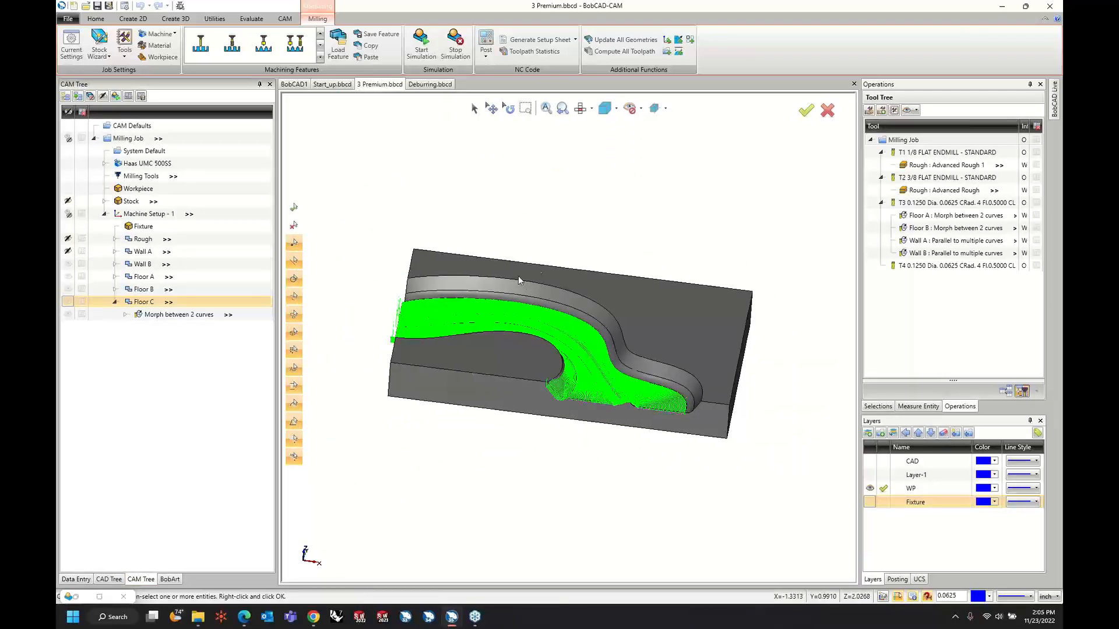
pyautogui.click(116, 303)
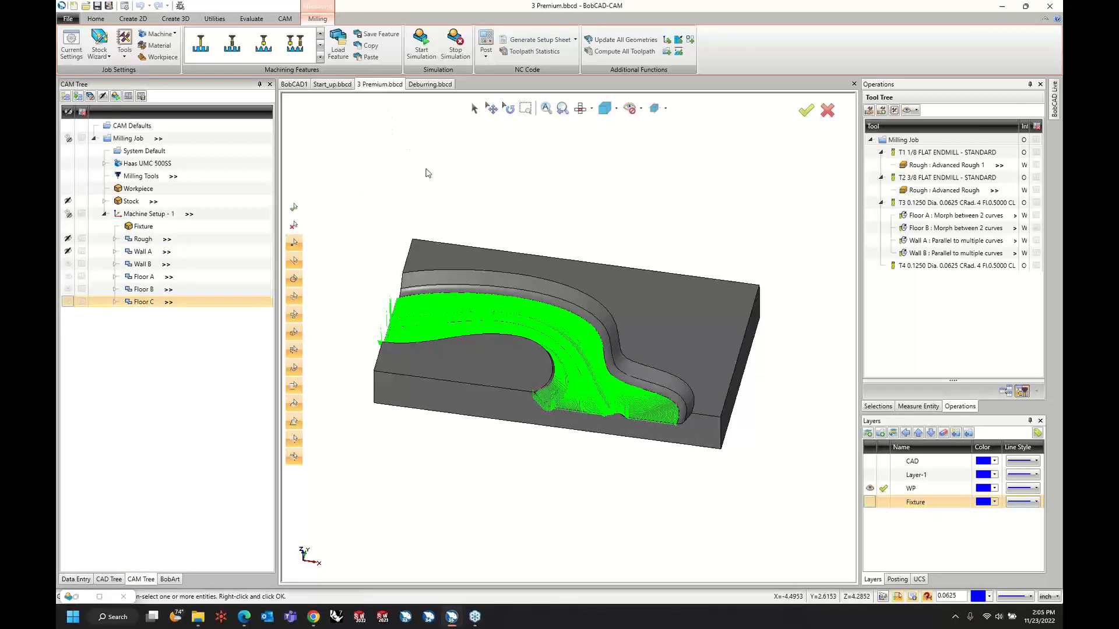
# Switch to the Deburring.bbcd file and examine the toolpath of the Deburring Ball Mill feature.
pyautogui.click(430, 85)
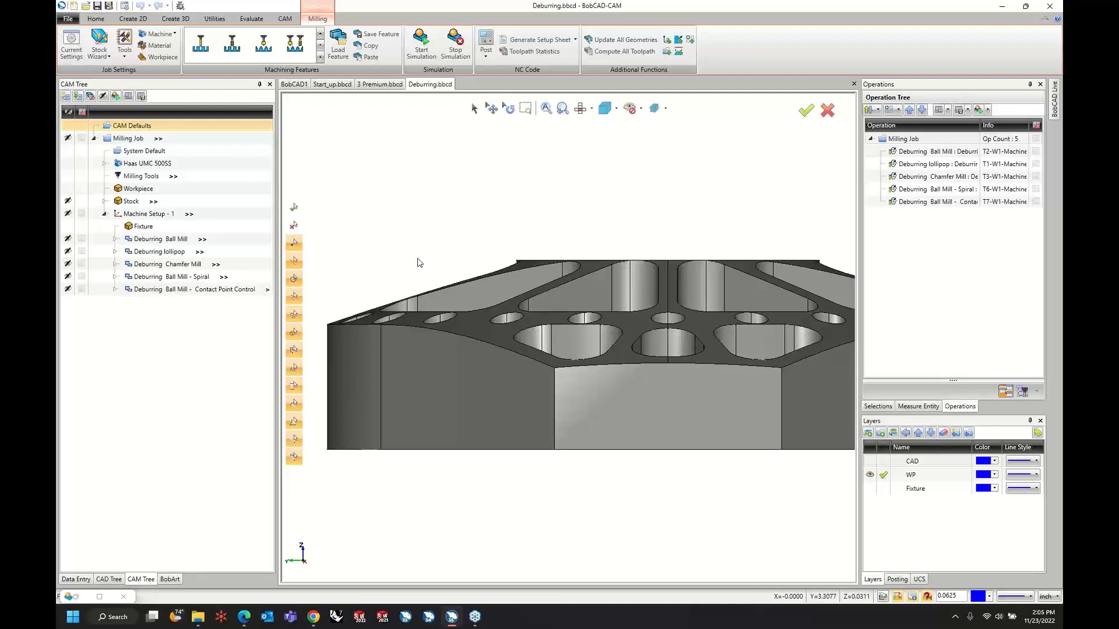
pyautogui.click(162, 240)
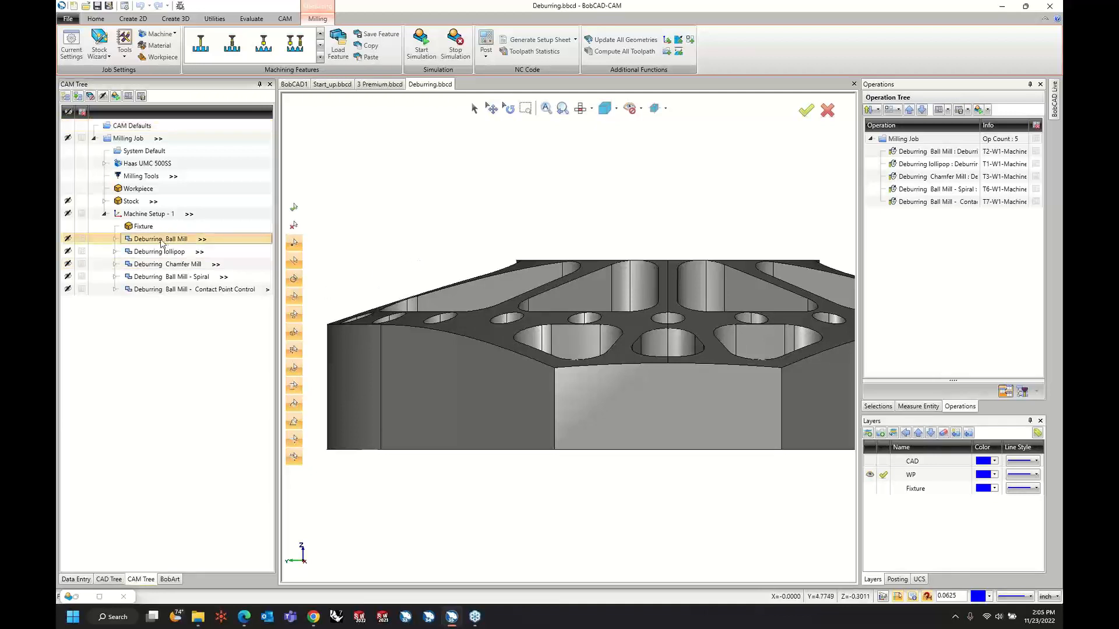
pyautogui.click(115, 239)
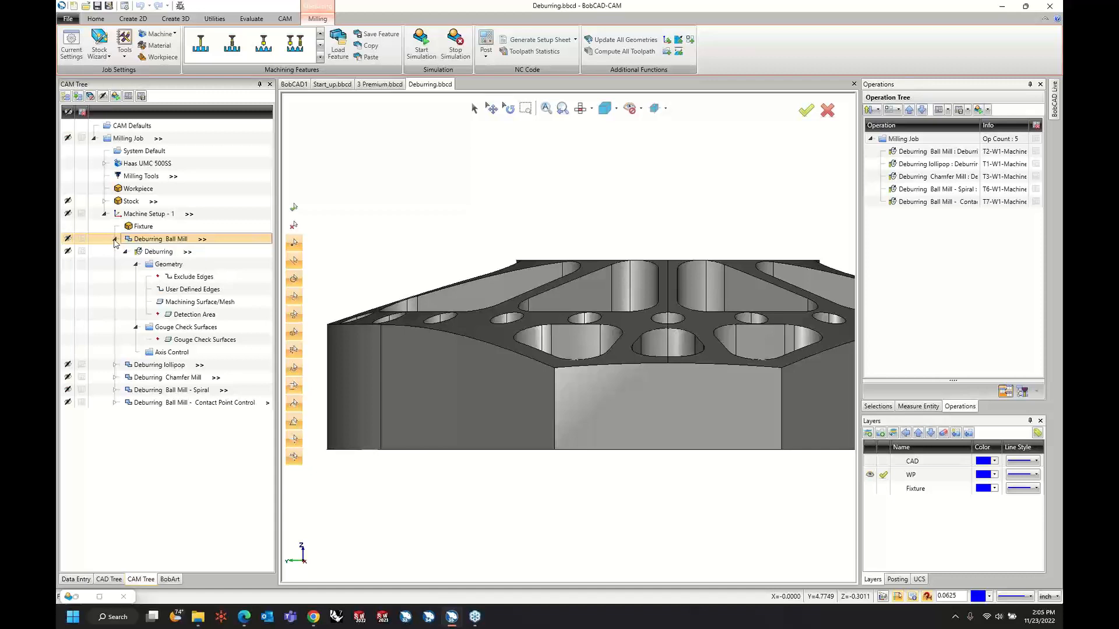
pyautogui.click(166, 252)
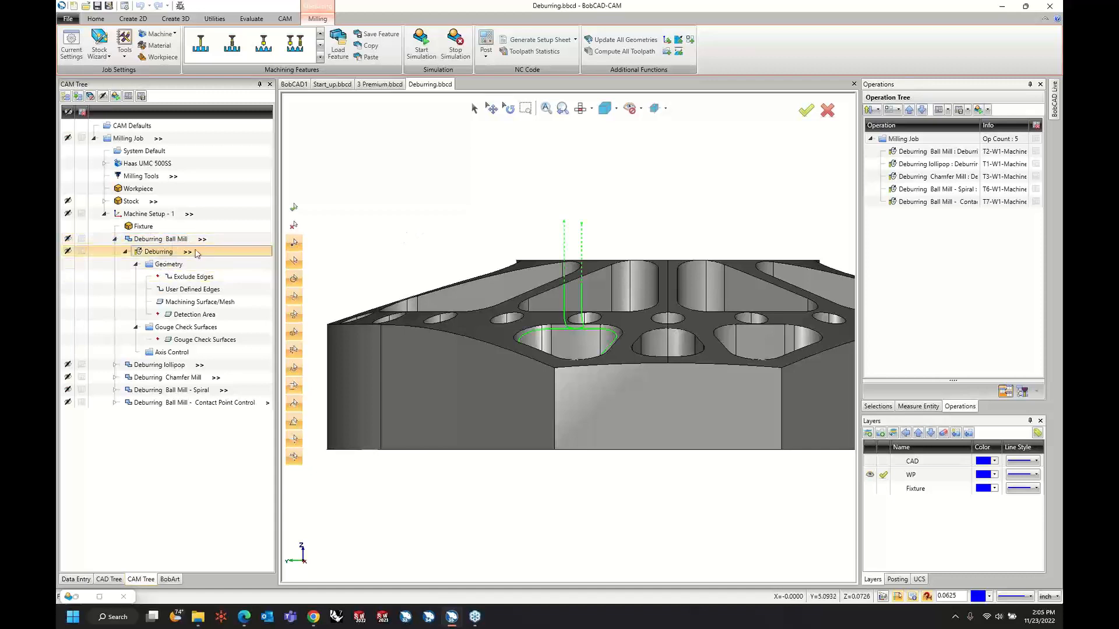
pyautogui.click(137, 264)
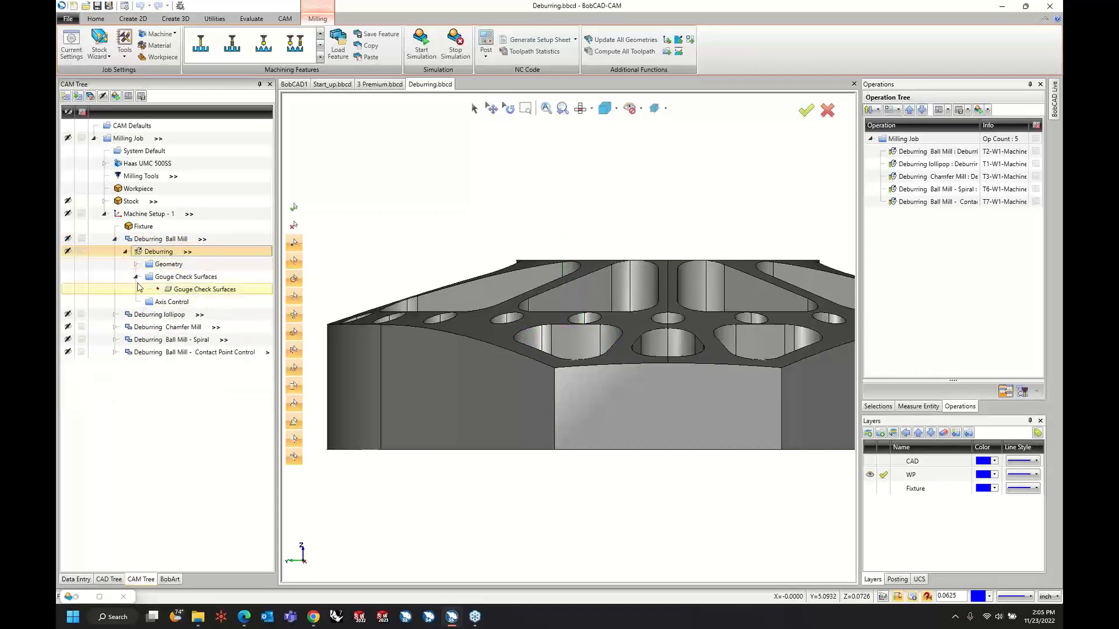
pyautogui.click(136, 277)
# Expand the Deburring lollipop feature and examine its deburring toolpath on the part.
pyautogui.click(115, 302)
pyautogui.click(125, 315)
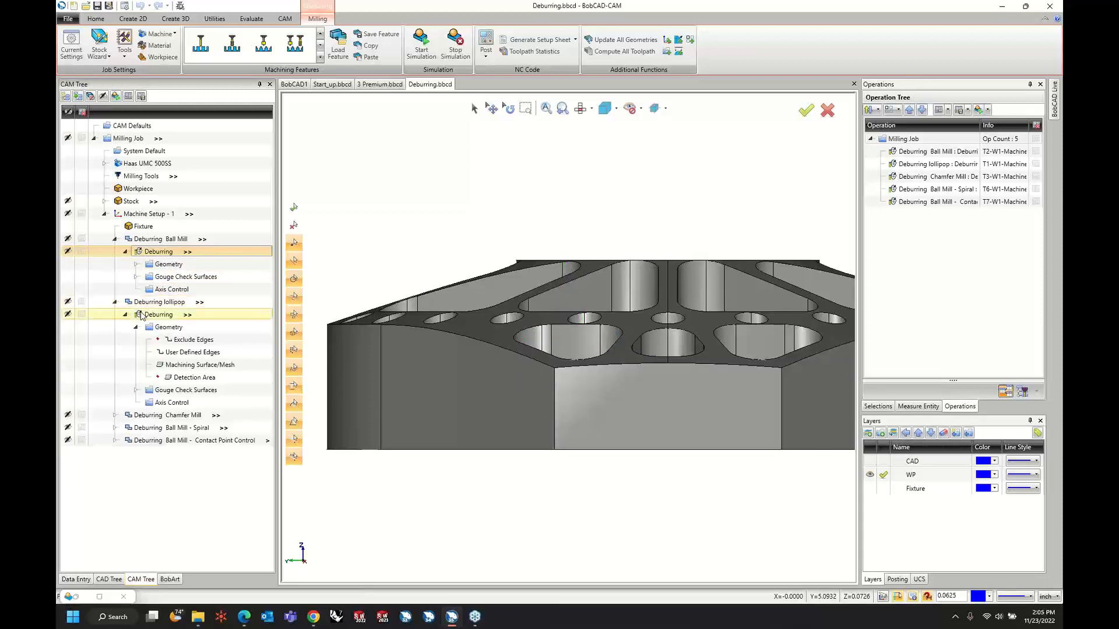
pyautogui.click(135, 327)
pyautogui.click(157, 314)
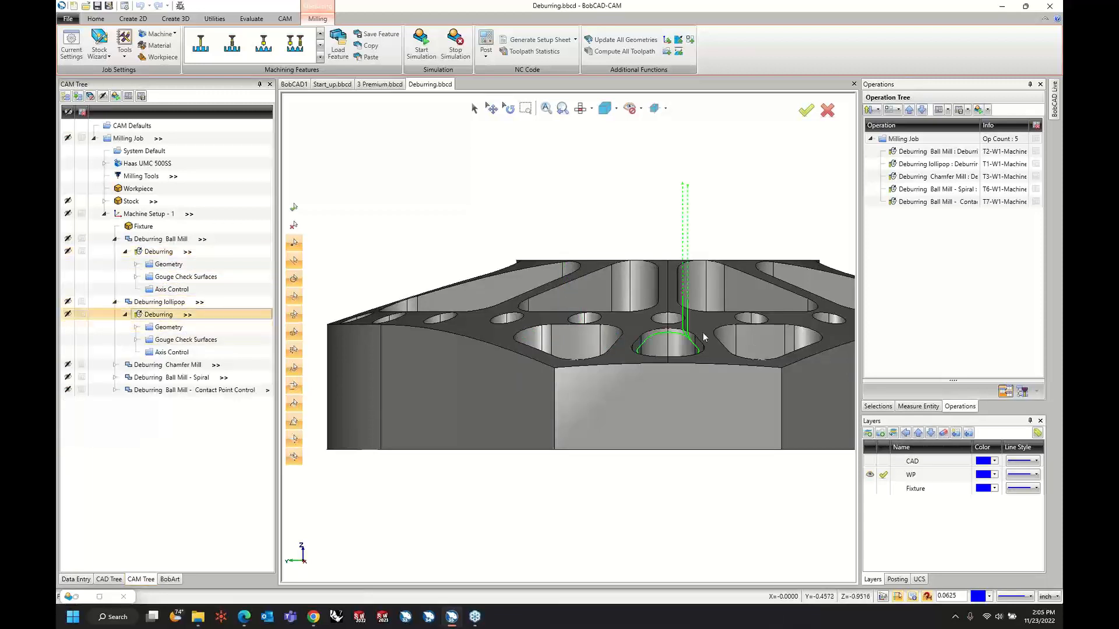
# Expand the Deburring Chamfer Mill feature and examine its deburring toolpath on the part.
pyautogui.click(115, 365)
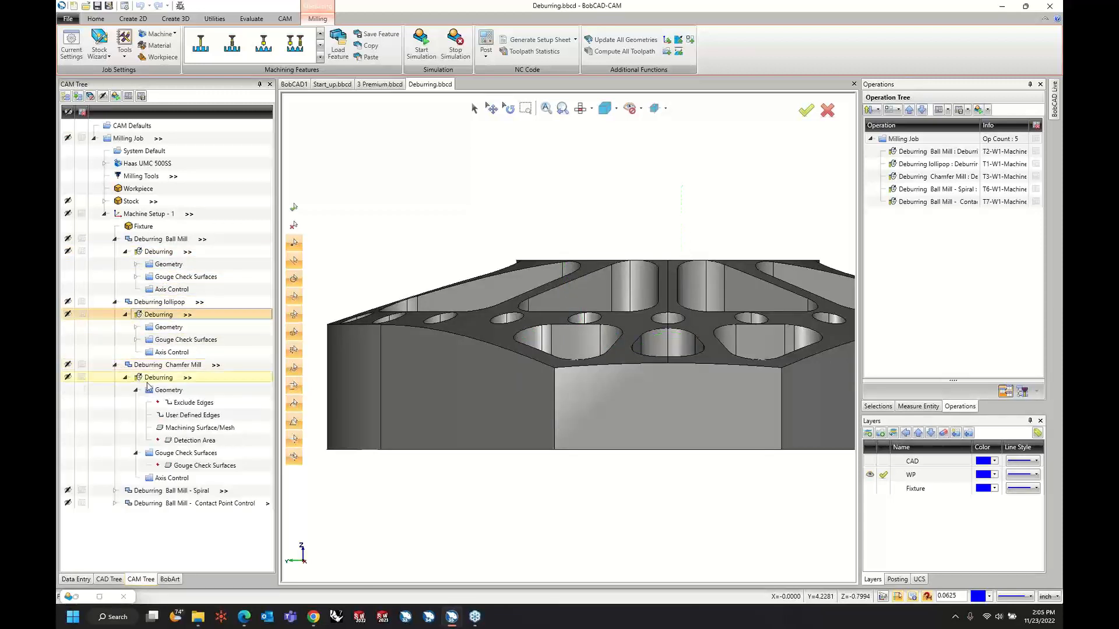
pyautogui.click(135, 390)
pyautogui.click(136, 403)
pyautogui.click(155, 378)
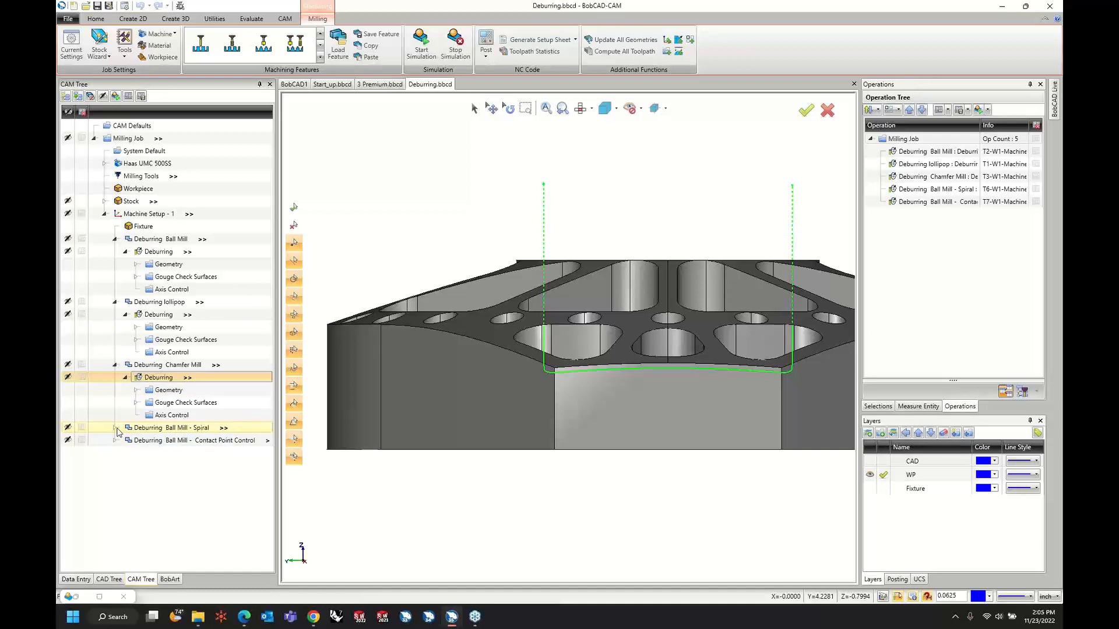
# Expand the Deburring Ball Mill - Spiral feature and examine its deburring toolpath on the part.
pyautogui.click(115, 429)
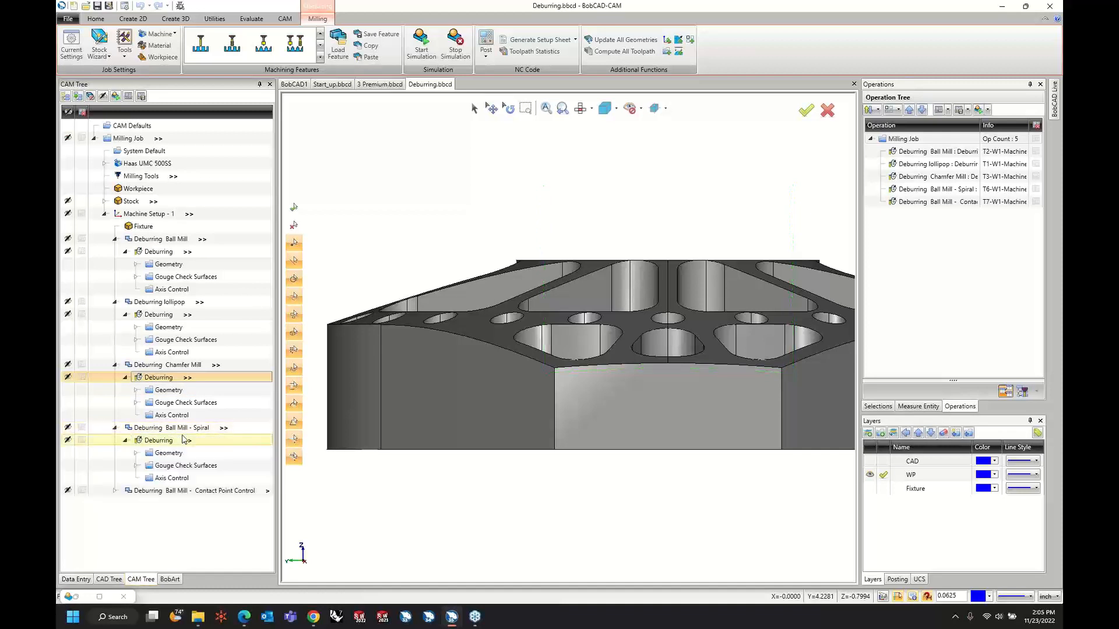
pyautogui.click(126, 441)
pyautogui.click(161, 443)
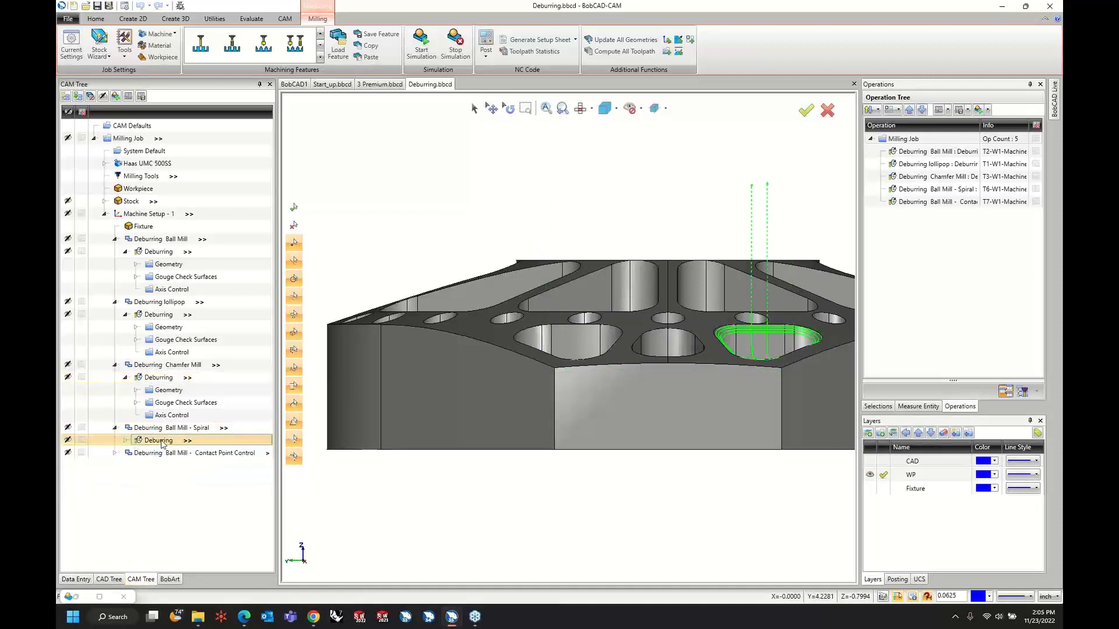
# Expand the Deburring Ball Mill - Contact Point Control feature and examine its toolpath around the large central bore.
pyautogui.click(115, 454)
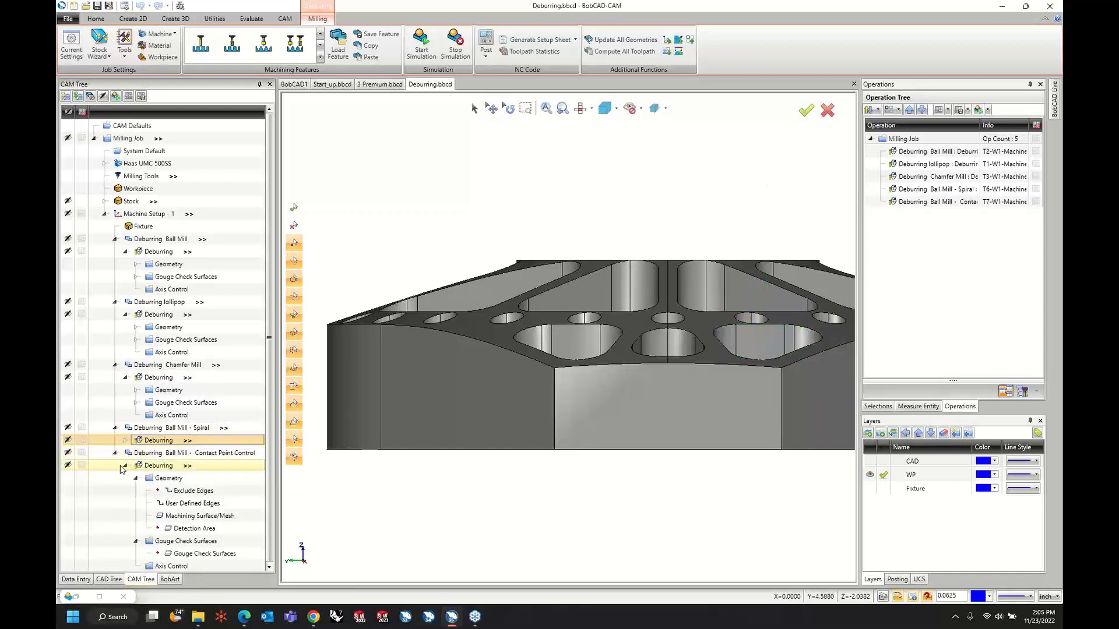
pyautogui.click(124, 466)
pyautogui.click(161, 467)
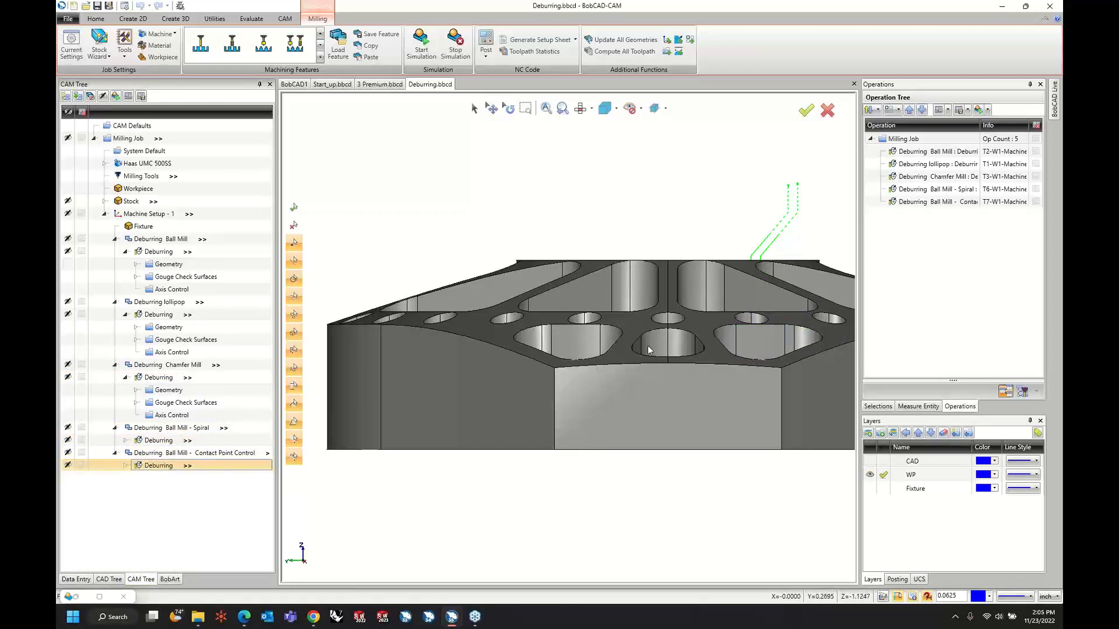
pyautogui.moveTo(648, 345); pyautogui.dragTo(692, 361, button='middle')
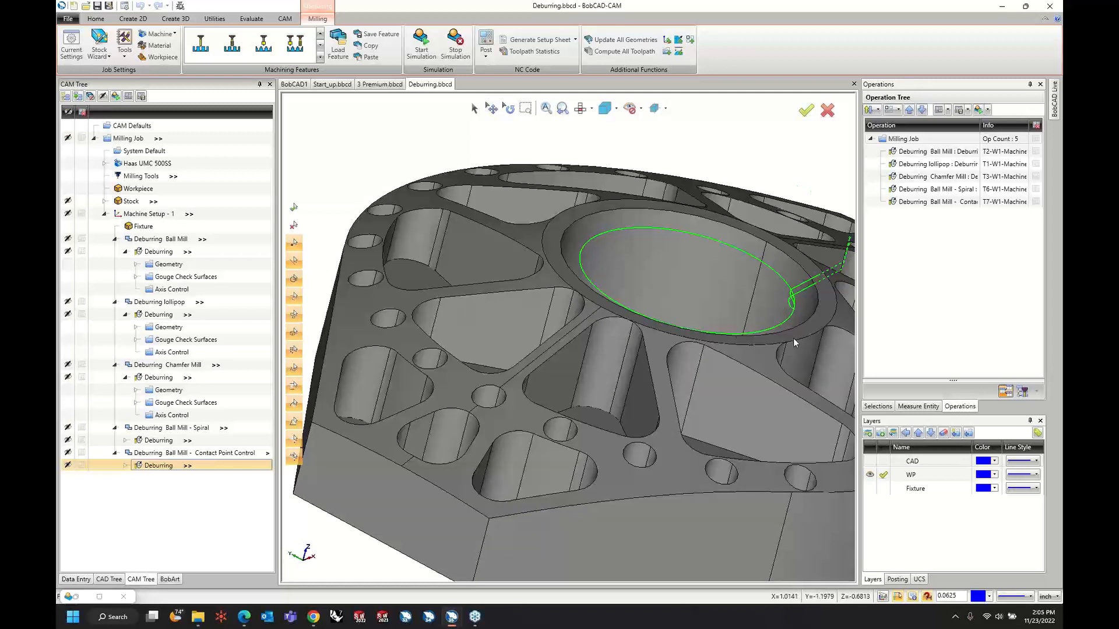
pyautogui.click(216, 454)
pyautogui.click(159, 466)
# Start the simulation of the milling job and play it from the first operation at a reduced run speed.
pyautogui.click(428, 45)
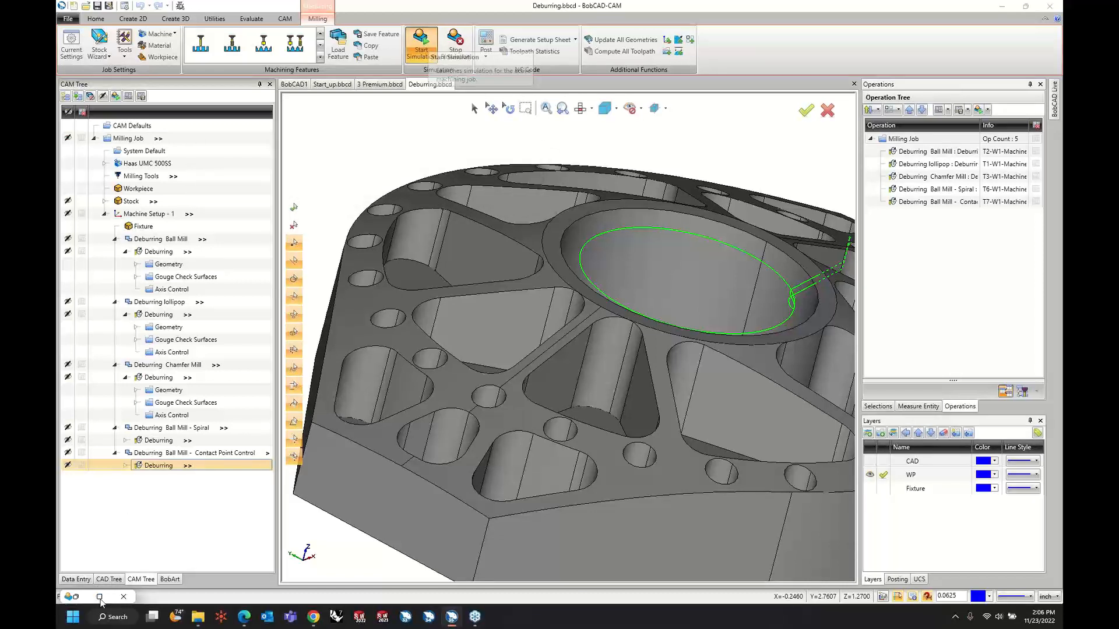
pyautogui.click(100, 601)
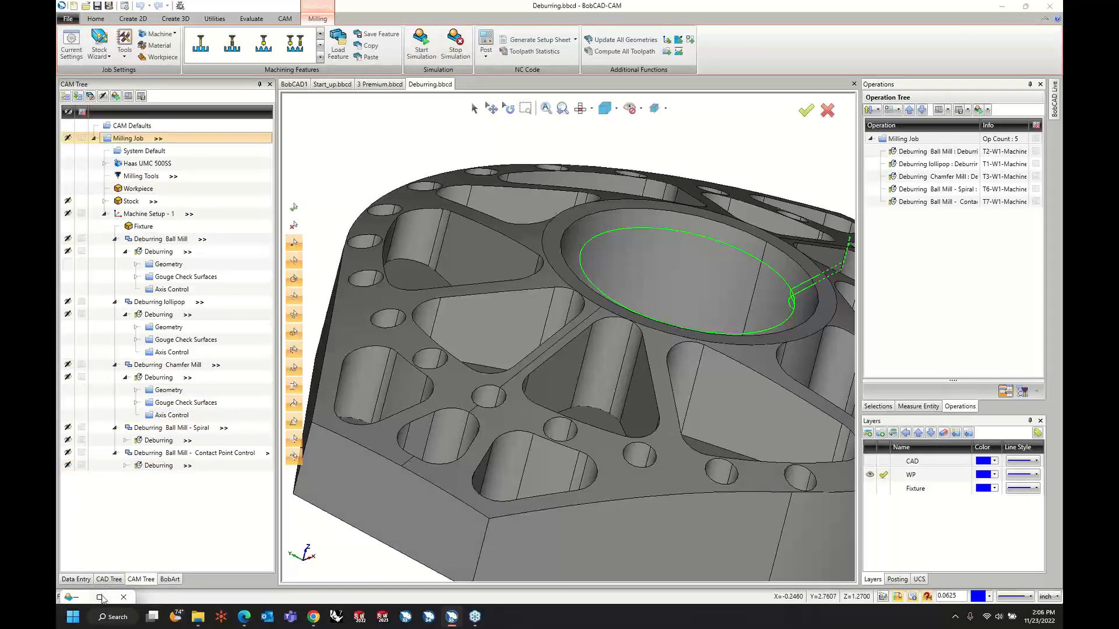
pyautogui.click(100, 598)
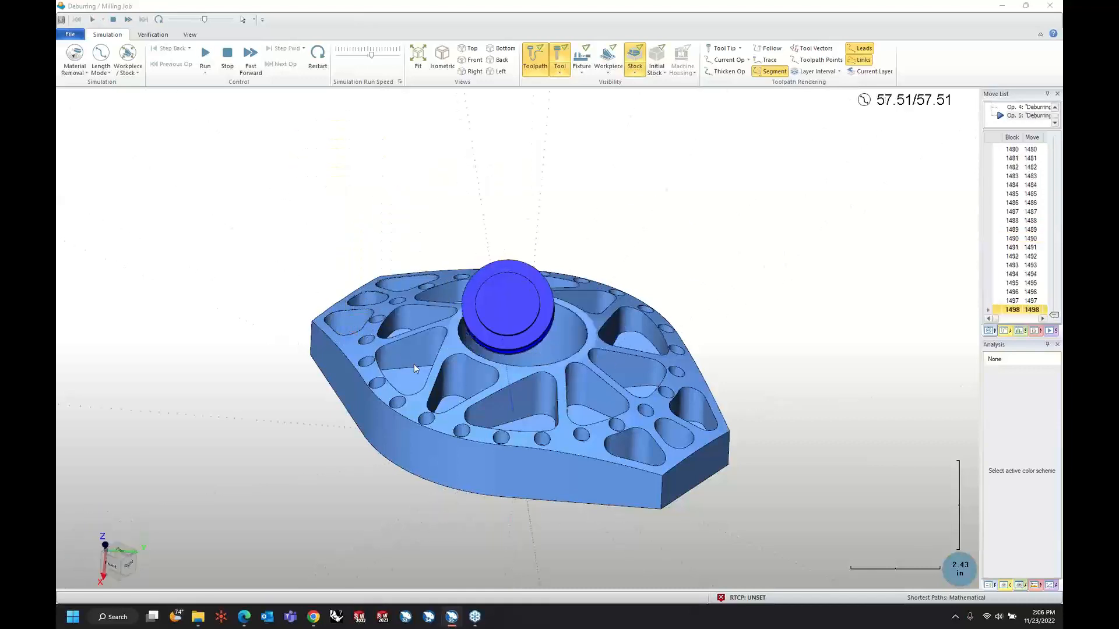
pyautogui.click(320, 55)
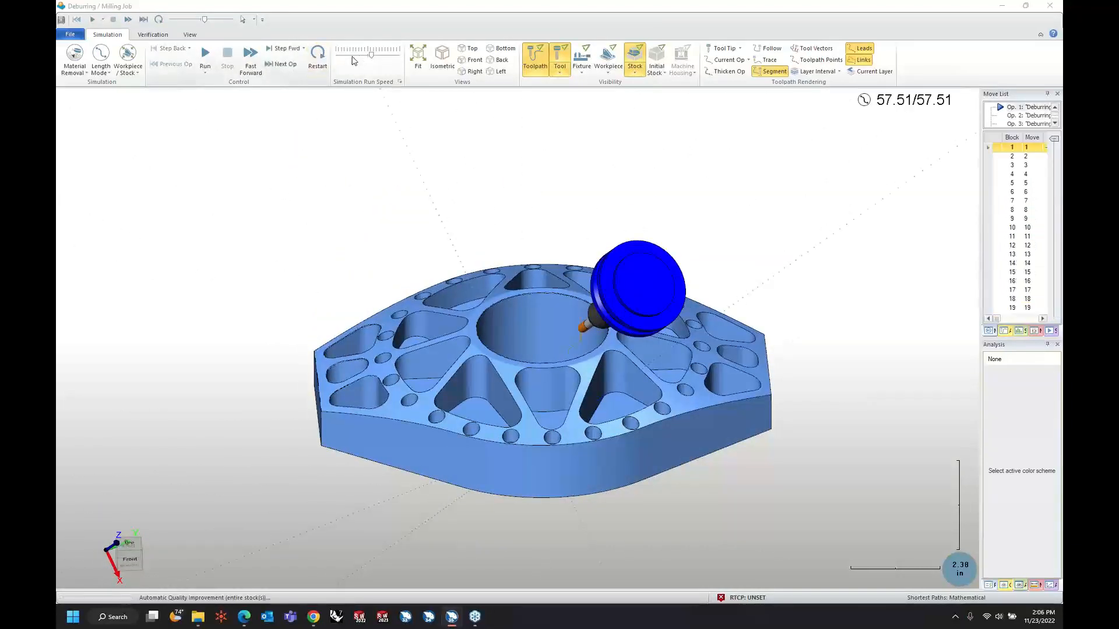
pyautogui.click(354, 61)
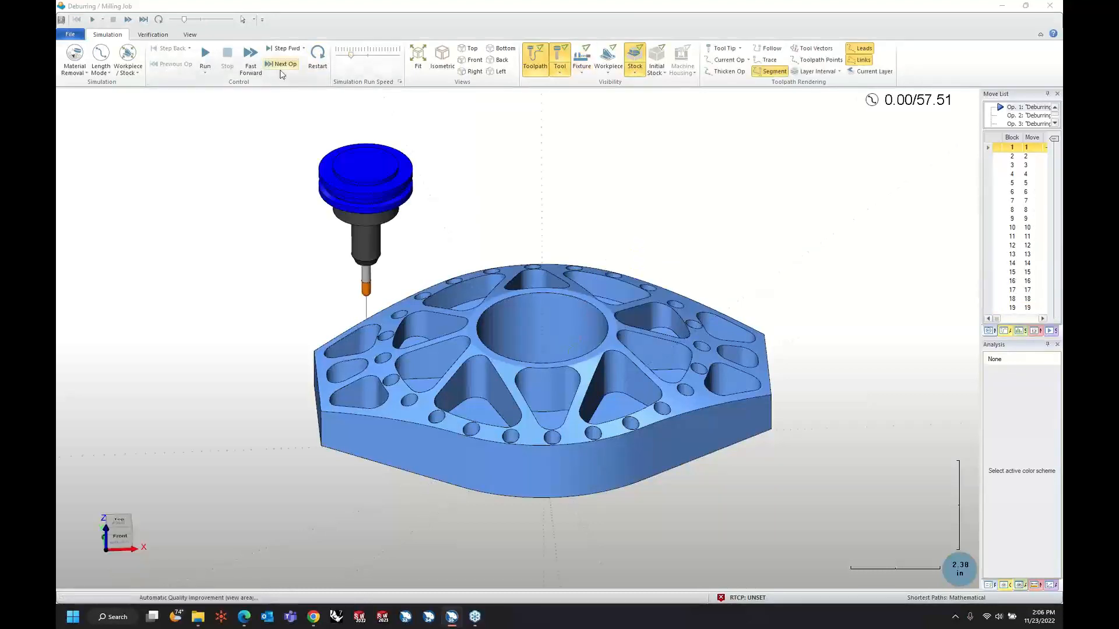
pyautogui.click(205, 56)
# Watch the simulated deburring of the pocket edges up close, gradually raising the simulation run speed.
pyautogui.scroll(5, 334, 355)
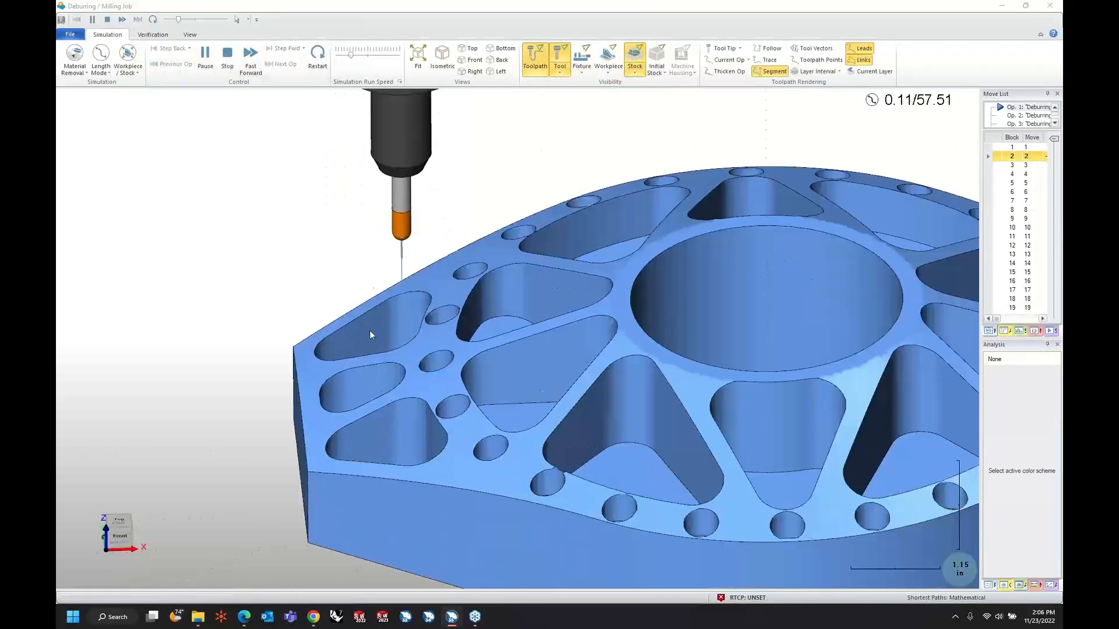
pyautogui.click(359, 60)
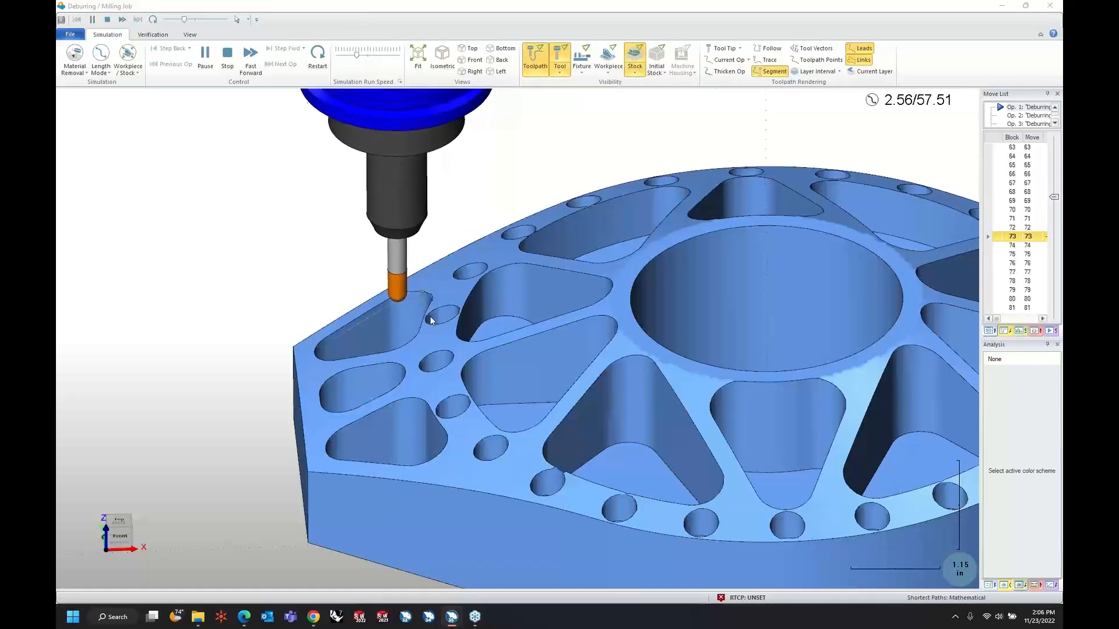
pyautogui.moveTo(357, 55); pyautogui.dragTo(360, 55)
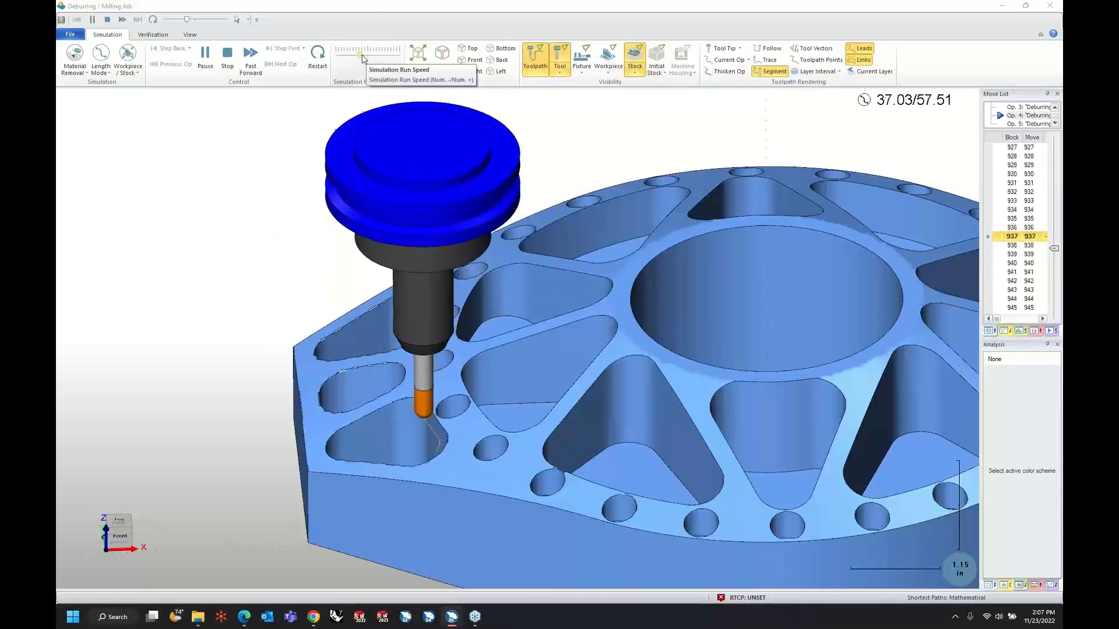
pyautogui.click(365, 55)
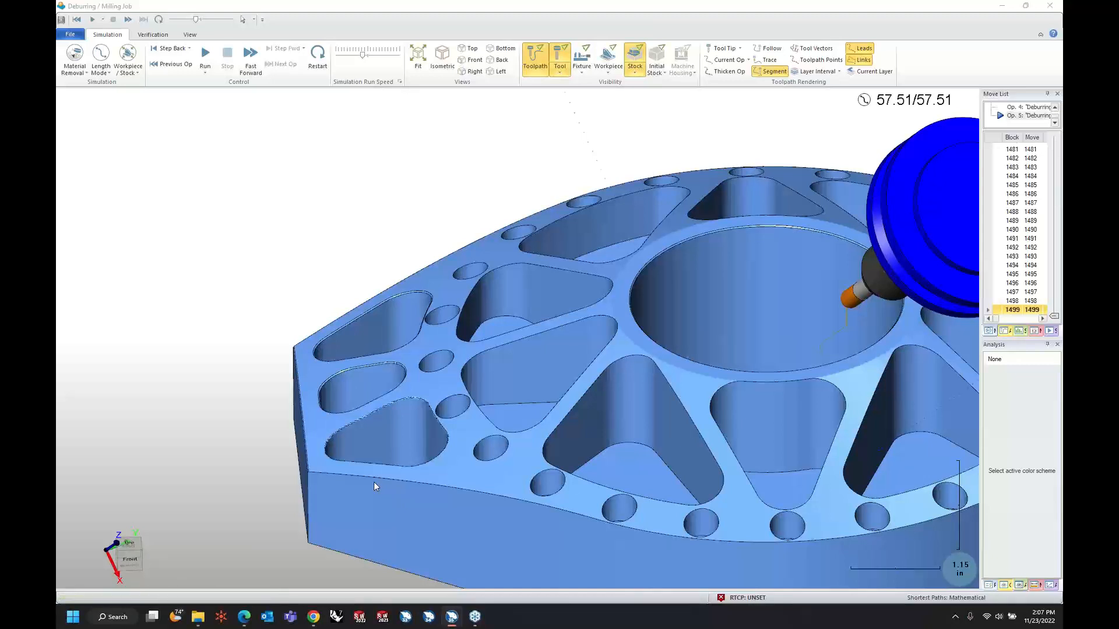
# Inspect the deburred pocket and bore edges on the simulated stock up close and close the simulation.
pyautogui.scroll(5, 383, 366)
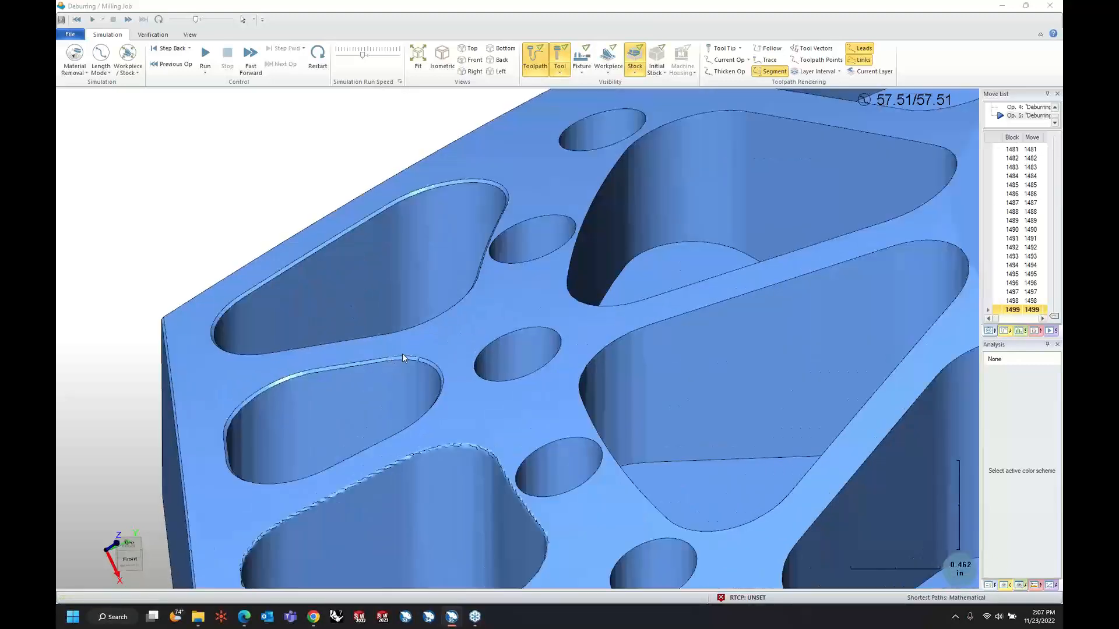
pyautogui.moveTo(465, 269); pyautogui.dragTo(460, 291, button='middle')
pyautogui.scroll(-5, 461, 291)
pyautogui.scroll(3, 634, 274)
pyautogui.moveTo(634, 274); pyautogui.dragTo(604, 282, button='middle')
pyautogui.click(1050, 6)
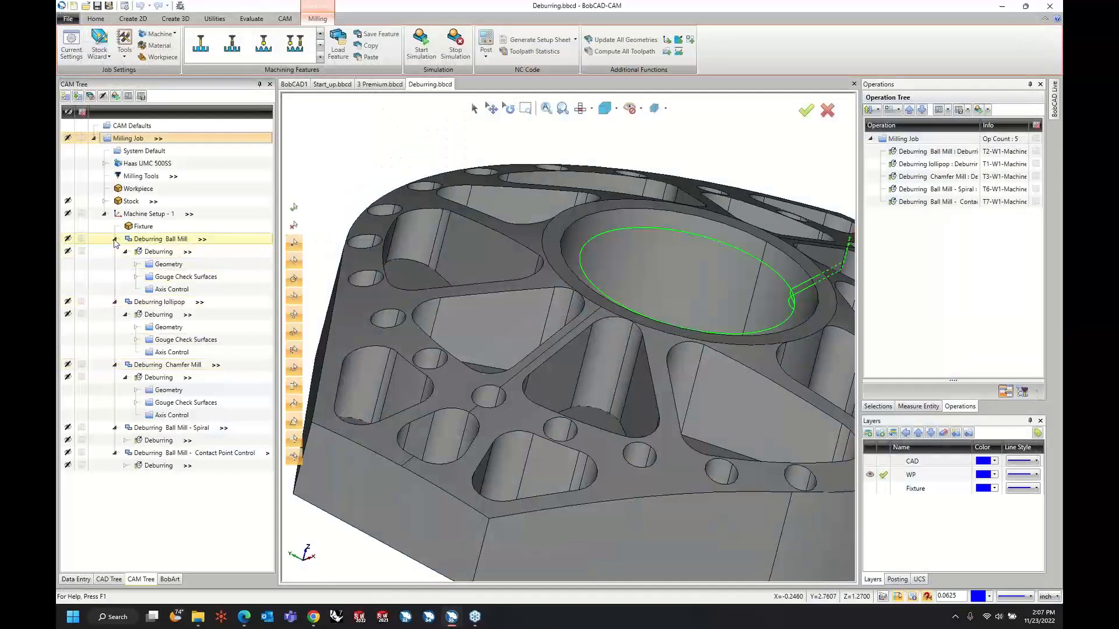
# Collapse all five deburring features under Machine Setup - 1.
pyautogui.click(114, 240)
pyautogui.click(115, 251)
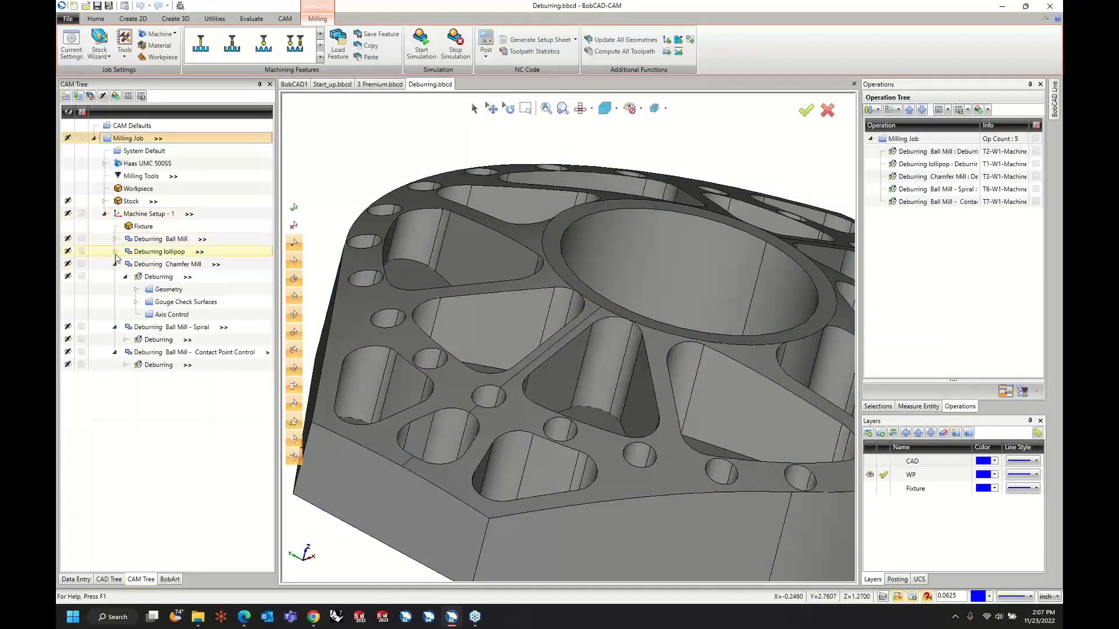
pyautogui.click(115, 264)
pyautogui.click(114, 276)
pyautogui.click(115, 290)
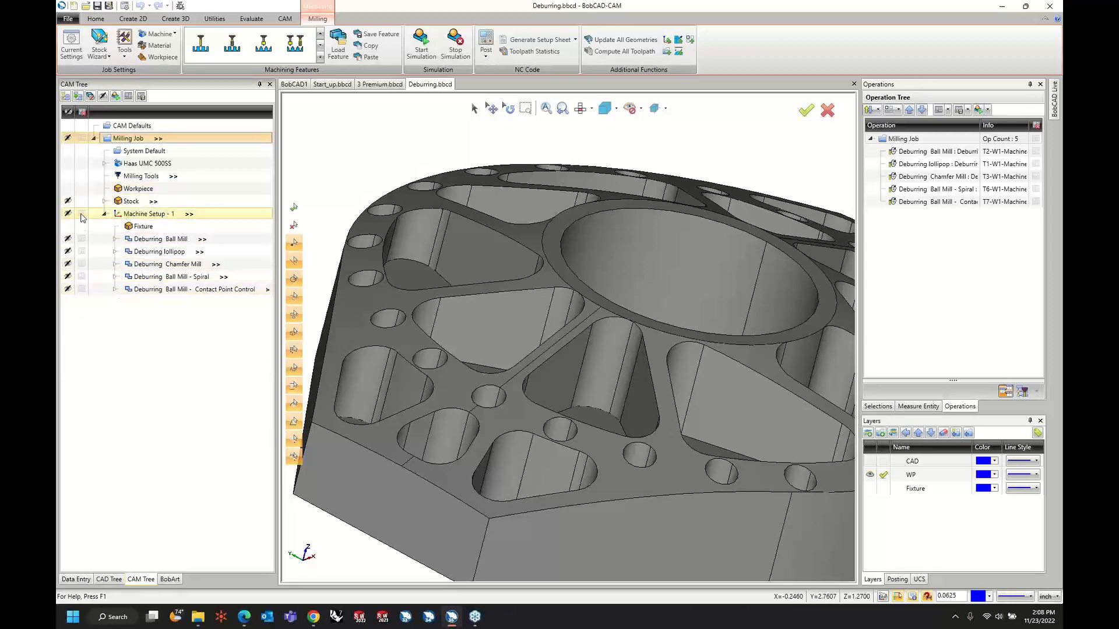
# Turn off posting for all five existing deburring features under Machine Setup - 1.
pyautogui.click(81, 239)
pyautogui.click(82, 251)
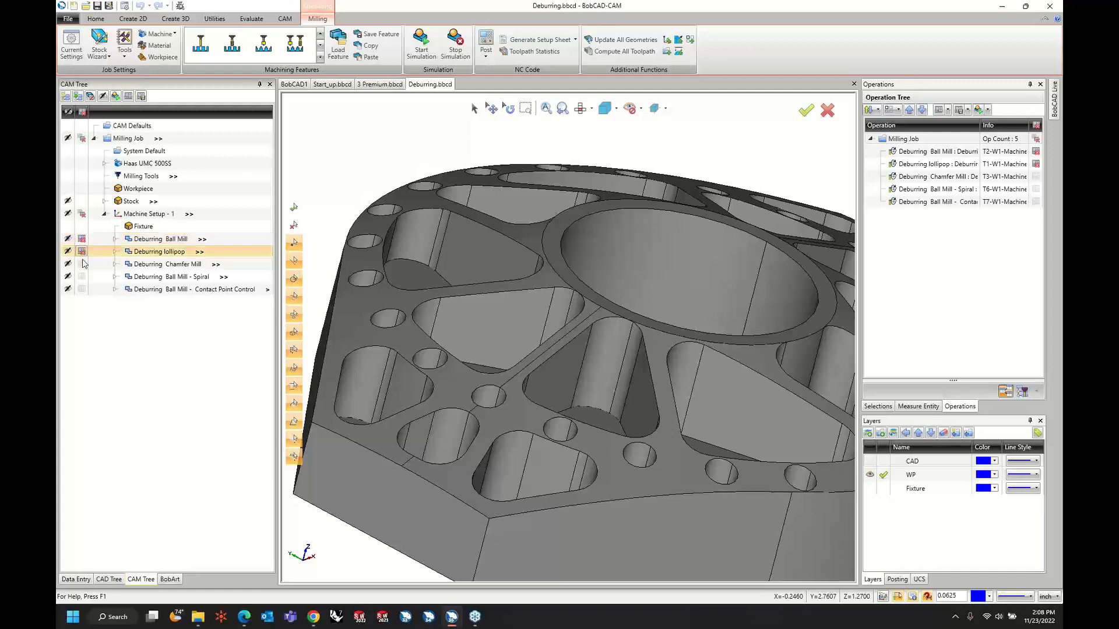
pyautogui.click(82, 264)
pyautogui.click(82, 277)
pyautogui.click(81, 290)
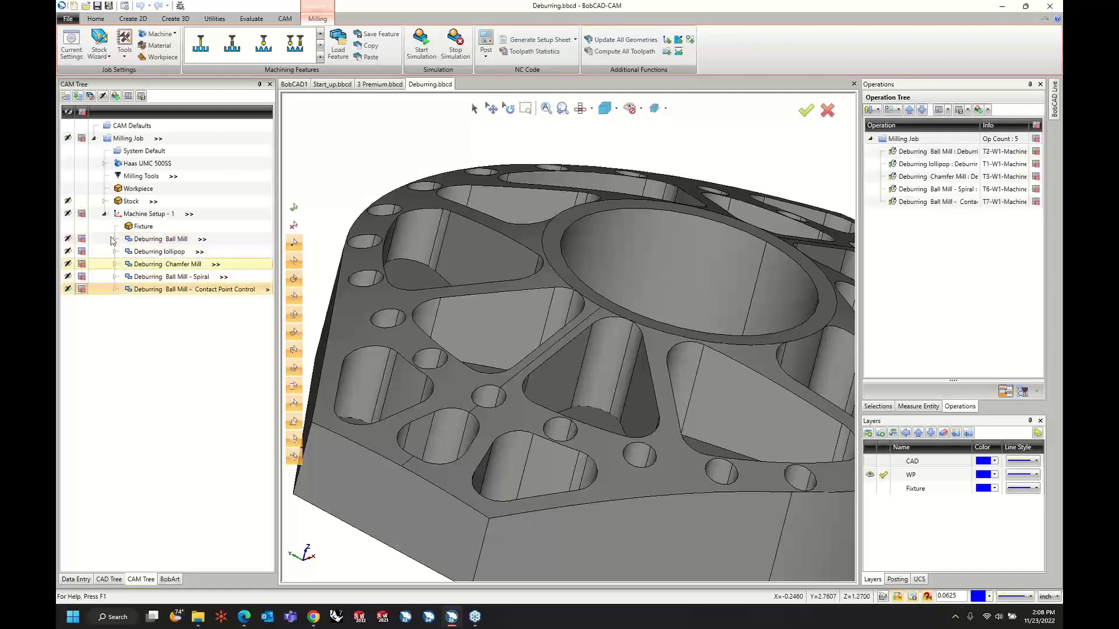
# Add a Mill Multiaxis feature to Machine Setup - 1 with the Deburring toolpath type and advance to its Rough tool settings.
pyautogui.rightClick(143, 217)
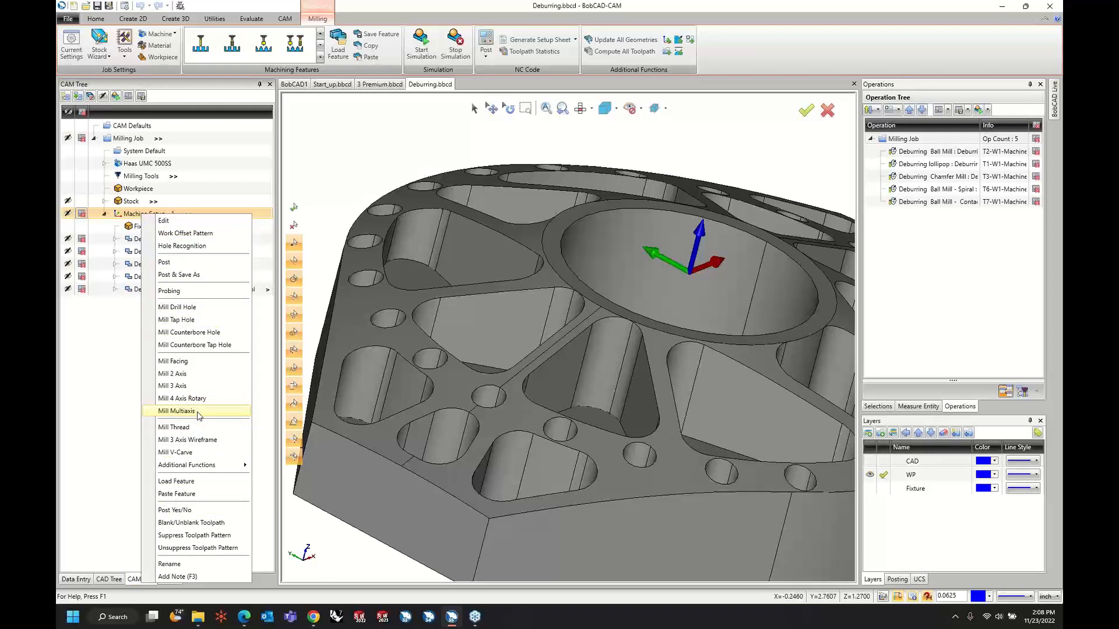
pyautogui.click(176, 411)
pyautogui.click(425, 205)
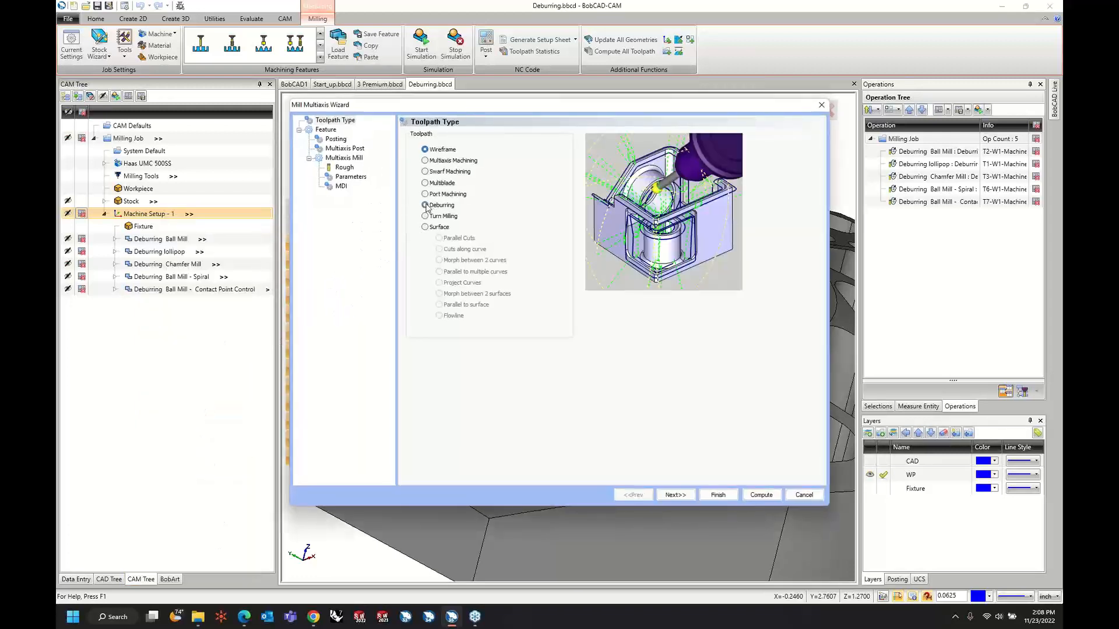
pyautogui.click(675, 494)
pyautogui.click(674, 496)
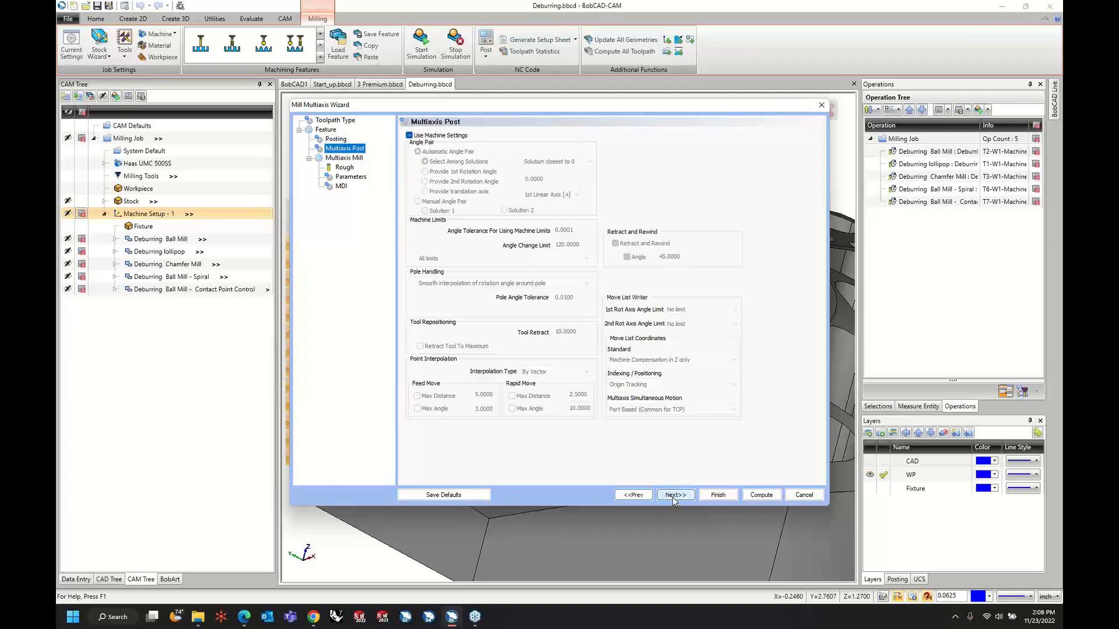
pyautogui.click(674, 496)
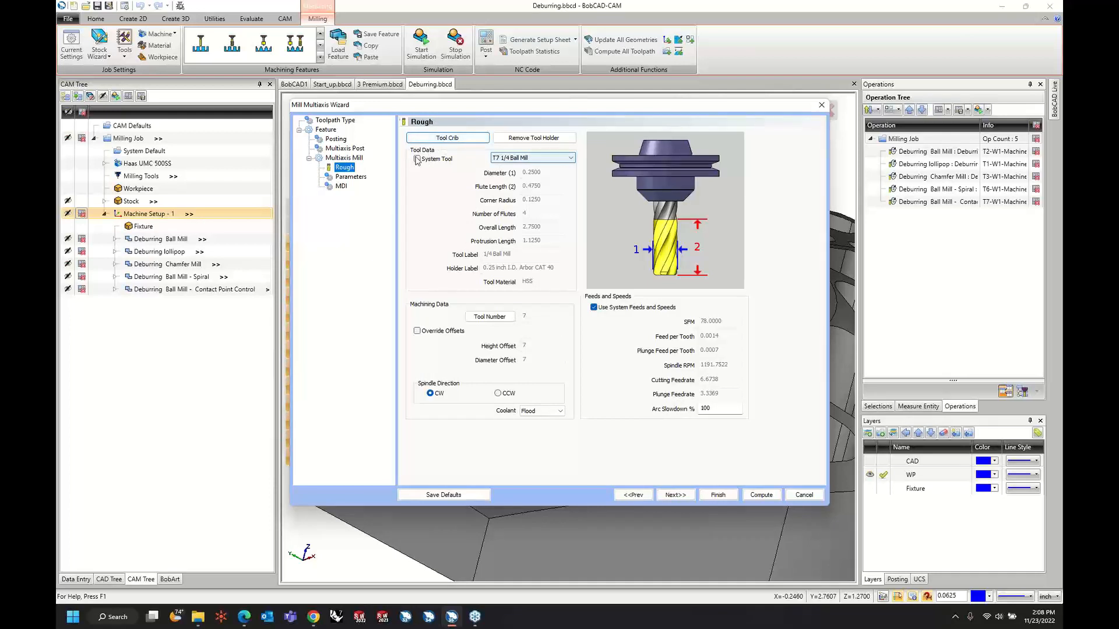
# Browse the chamfer mills in the tool crib and the tool library without adding a tool.
pyautogui.click(447, 138)
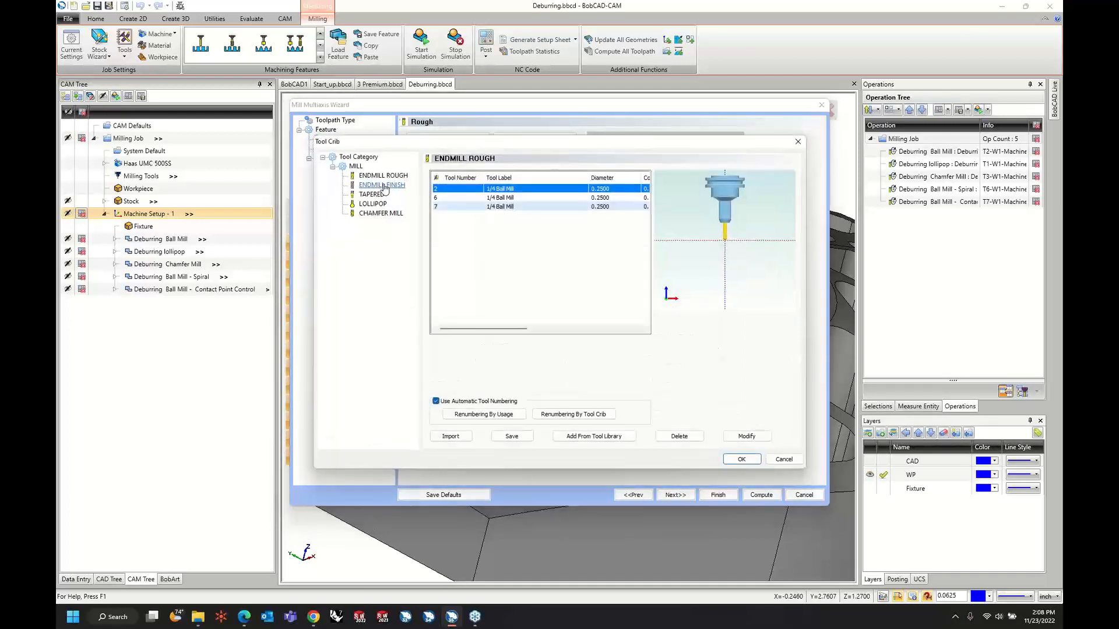
pyautogui.click(380, 214)
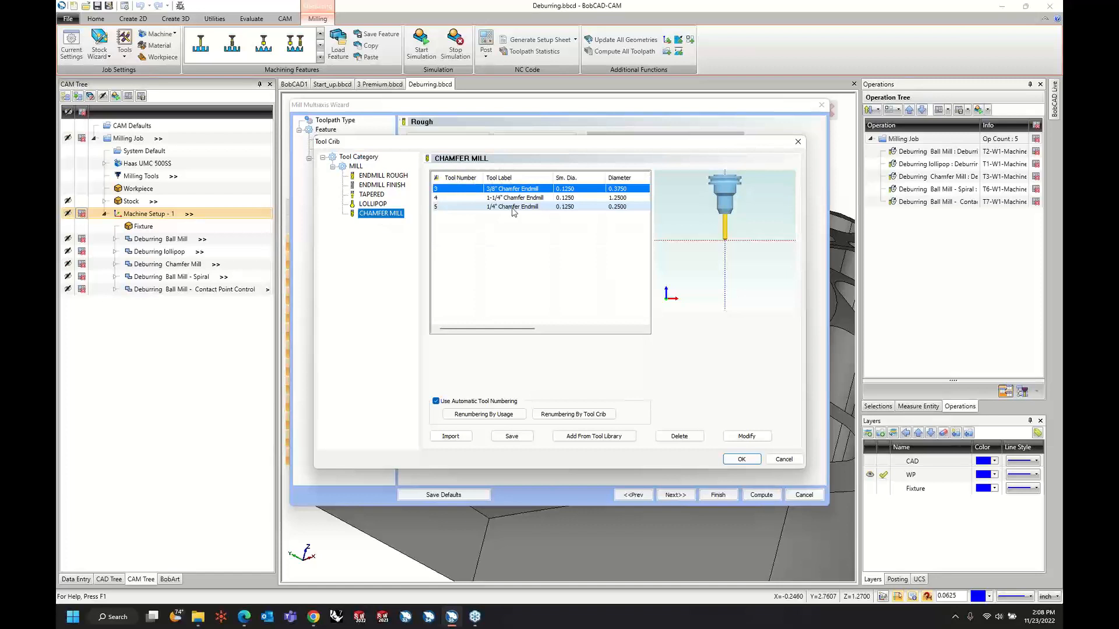
pyautogui.click(605, 438)
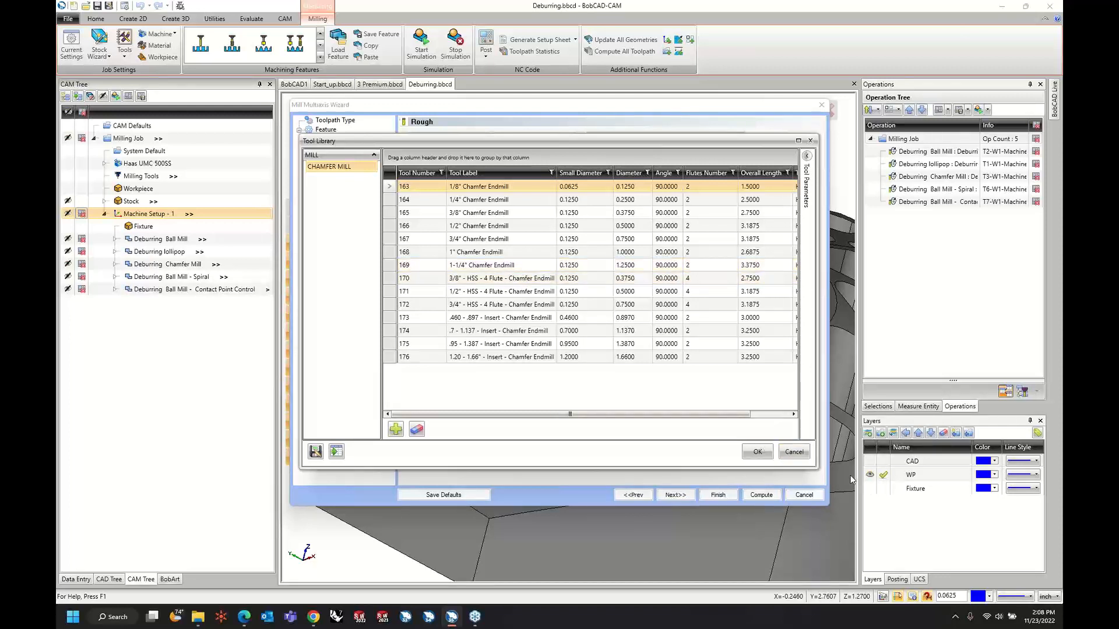
pyautogui.click(793, 452)
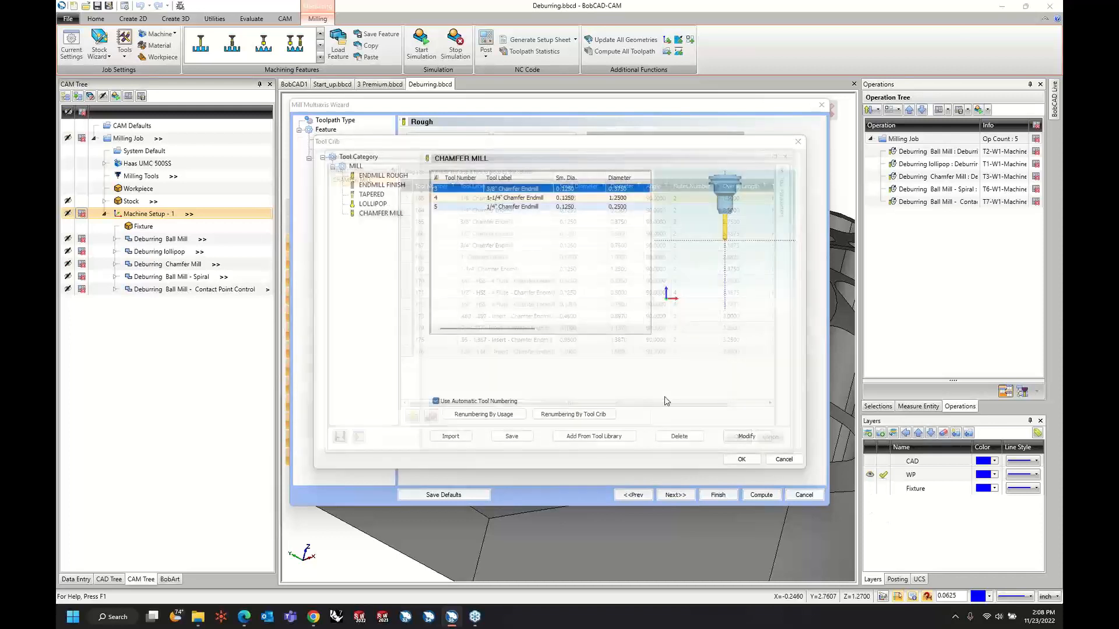
# Compare the chamfer mills in the tool crib and assign the 3/8" Chamfer Endmill to the deburring operation.
pyautogui.click(516, 208)
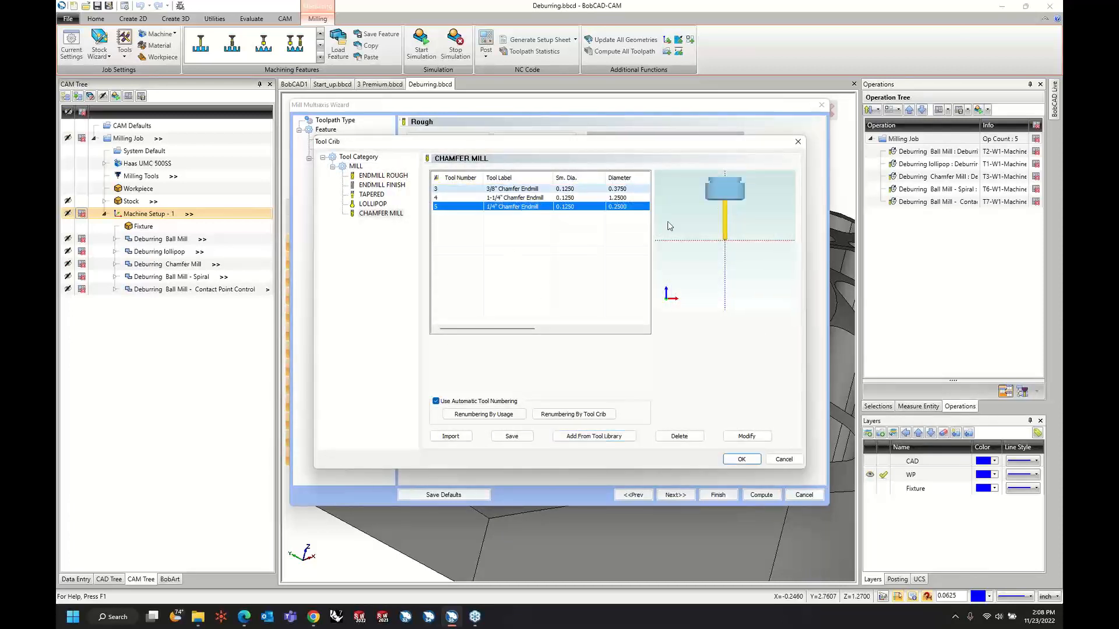
pyautogui.scroll(2, 704, 250)
pyautogui.scroll(3, 715, 254)
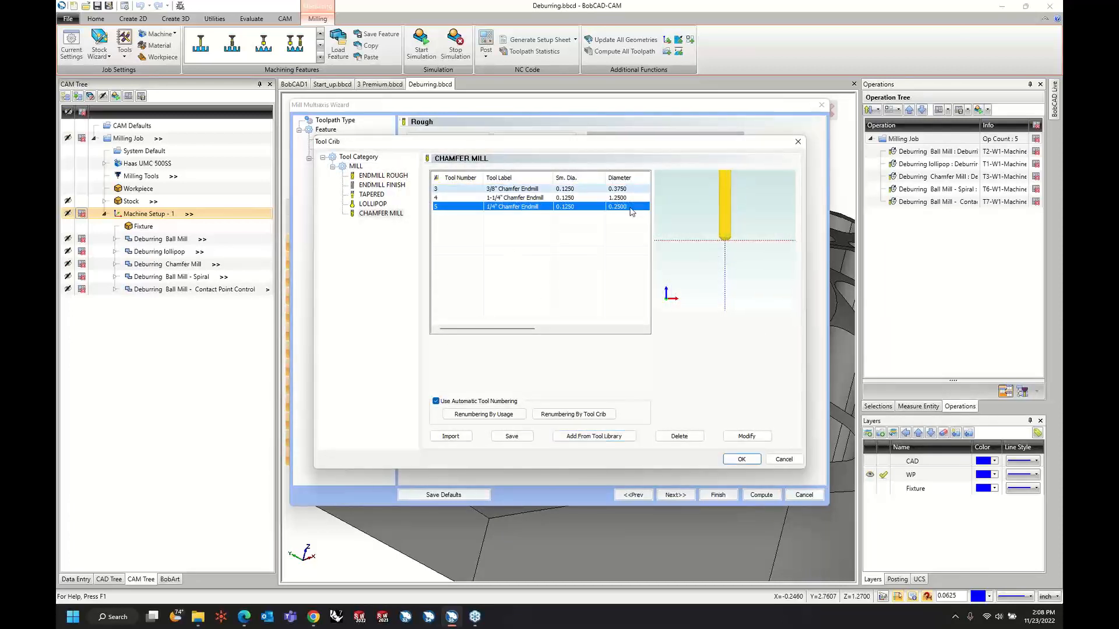
pyautogui.click(601, 199)
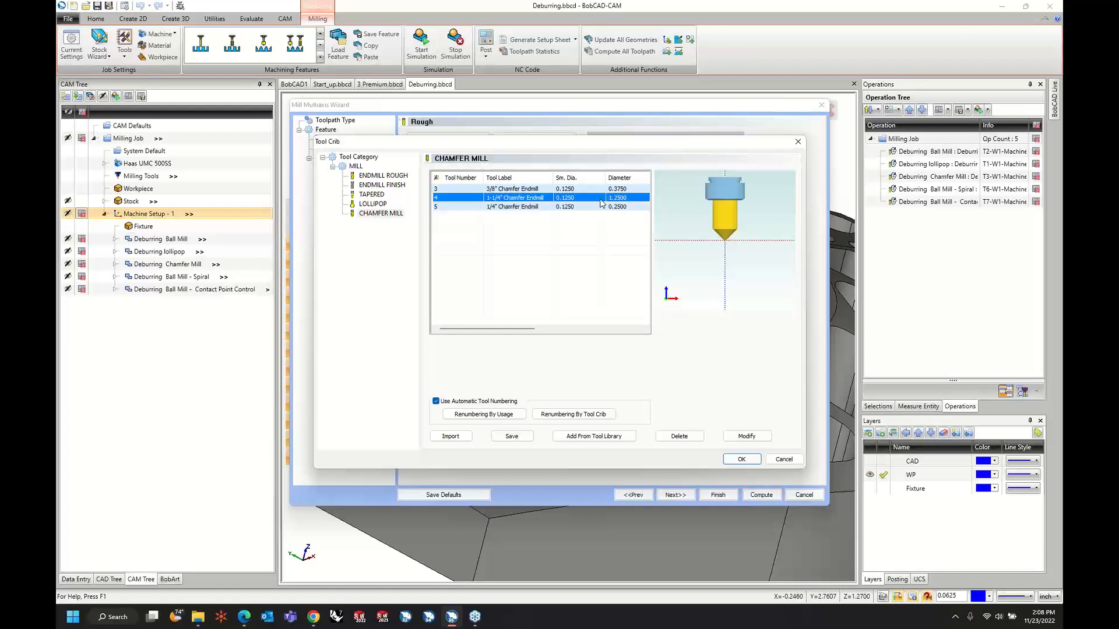
pyautogui.click(594, 190)
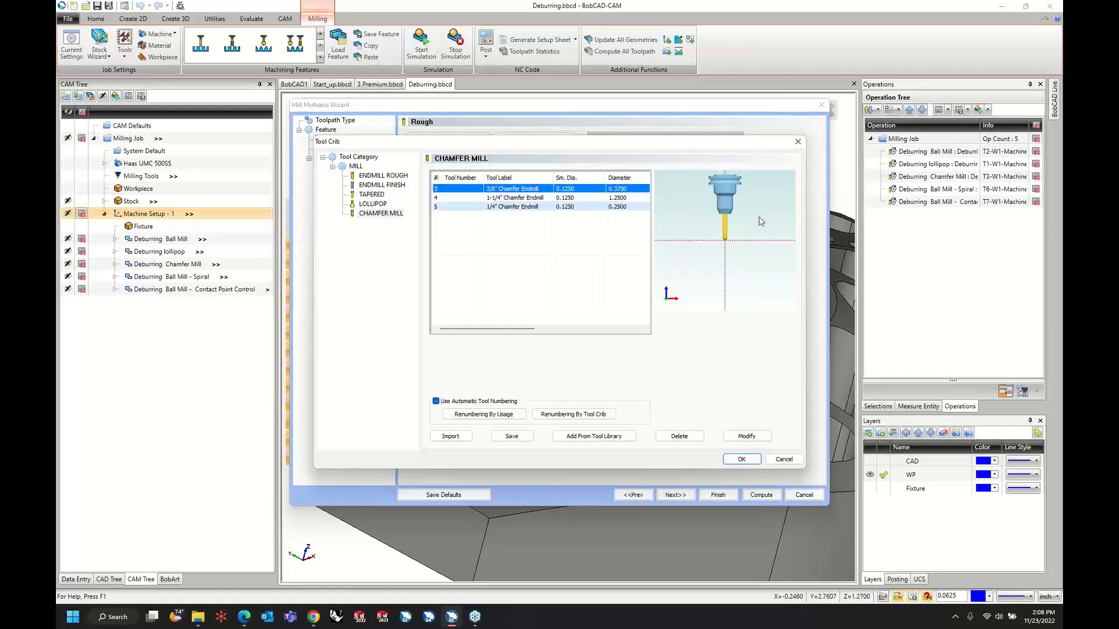
pyautogui.scroll(3, 735, 230)
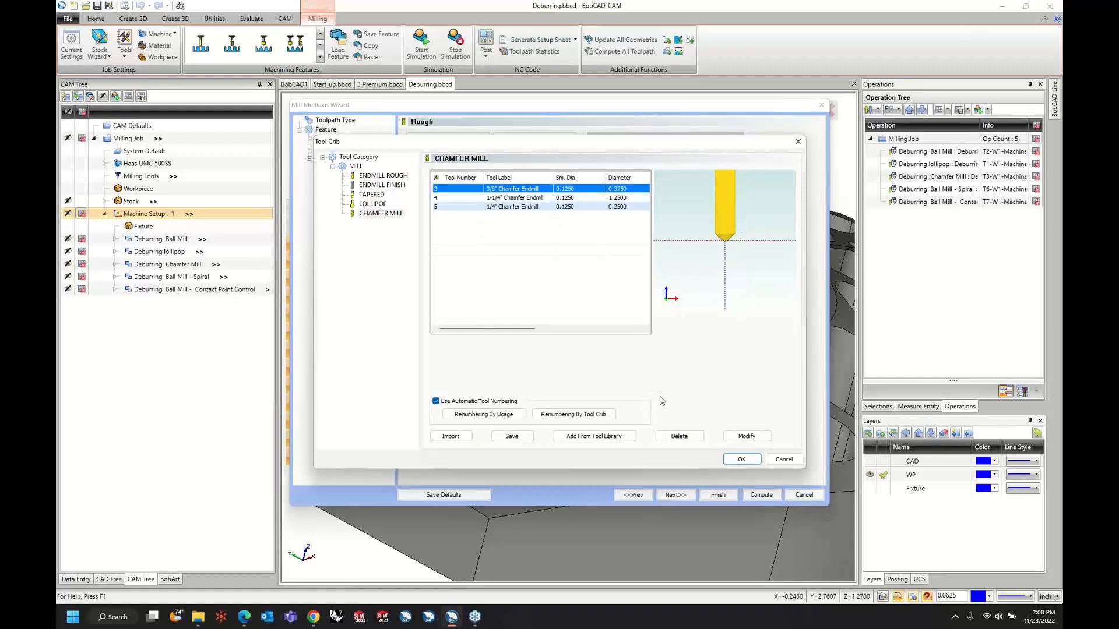
pyautogui.click(742, 459)
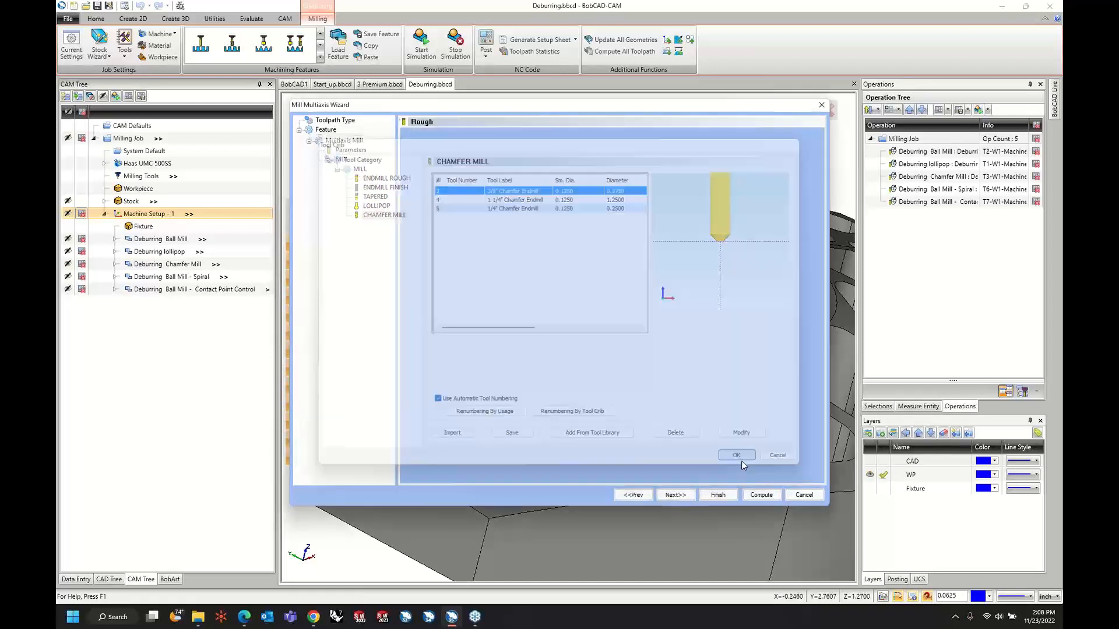
# Advance to the deburring parameters, assign all faces of the part as part surfaces, and set the edge definition to User defined.
pyautogui.click(675, 495)
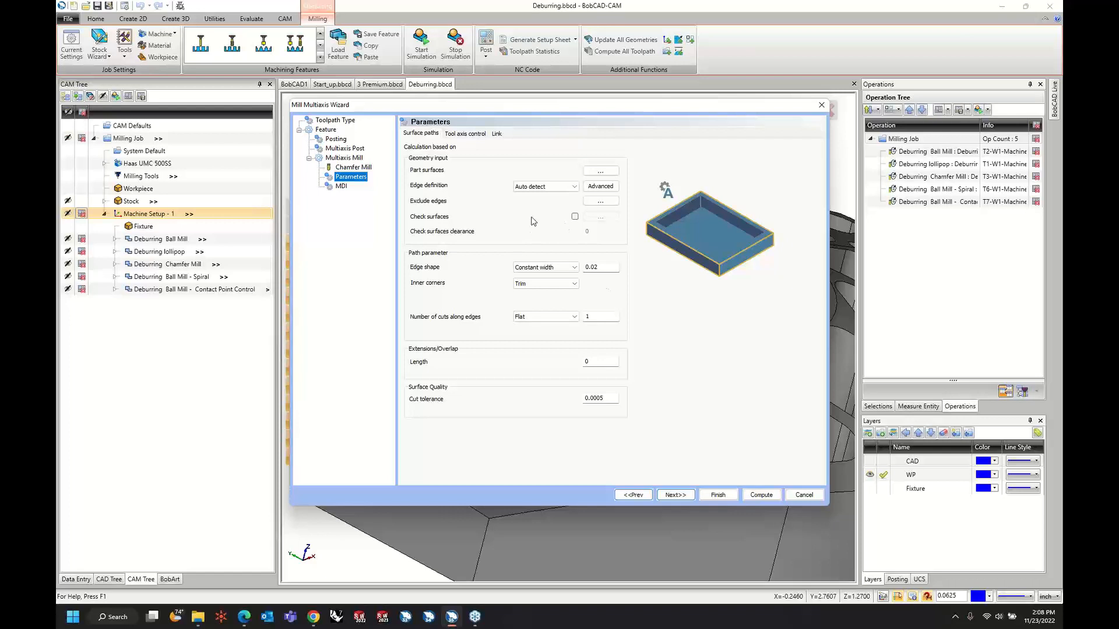
pyautogui.click(600, 172)
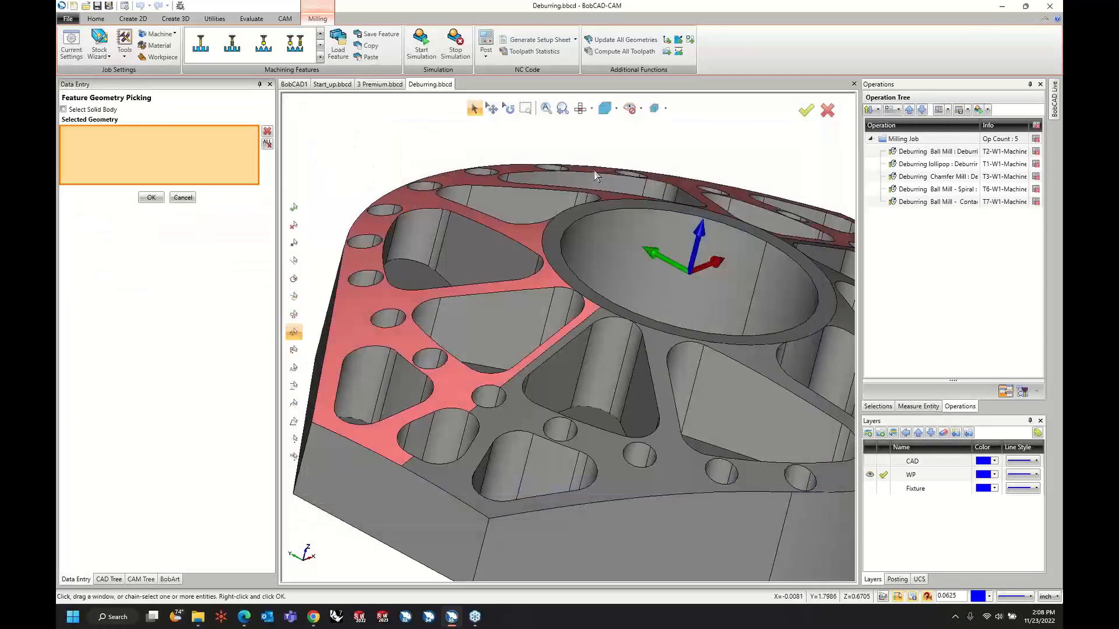
pyautogui.scroll(-3, 309, 118)
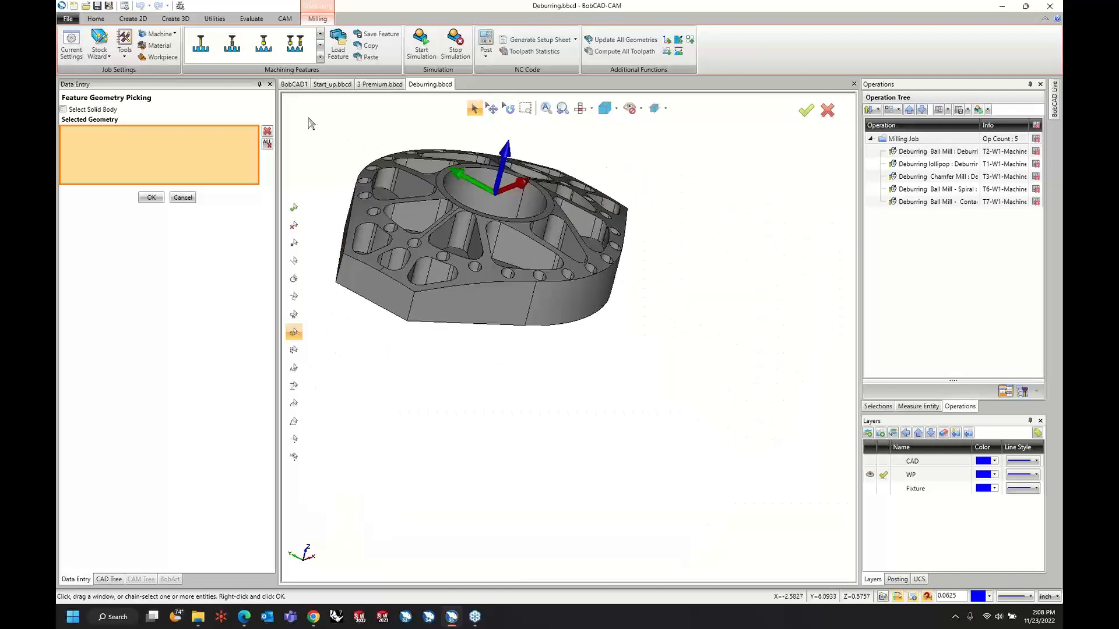
pyautogui.moveTo(308, 117); pyautogui.dragTo(747, 461)
pyautogui.rightClick(719, 227)
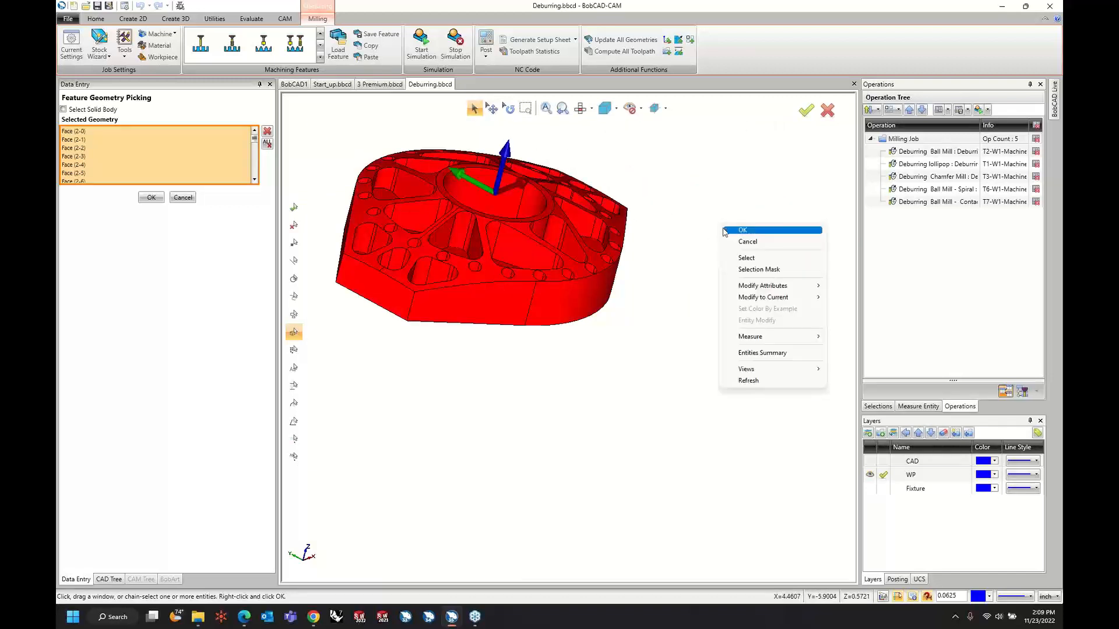
pyautogui.click(725, 231)
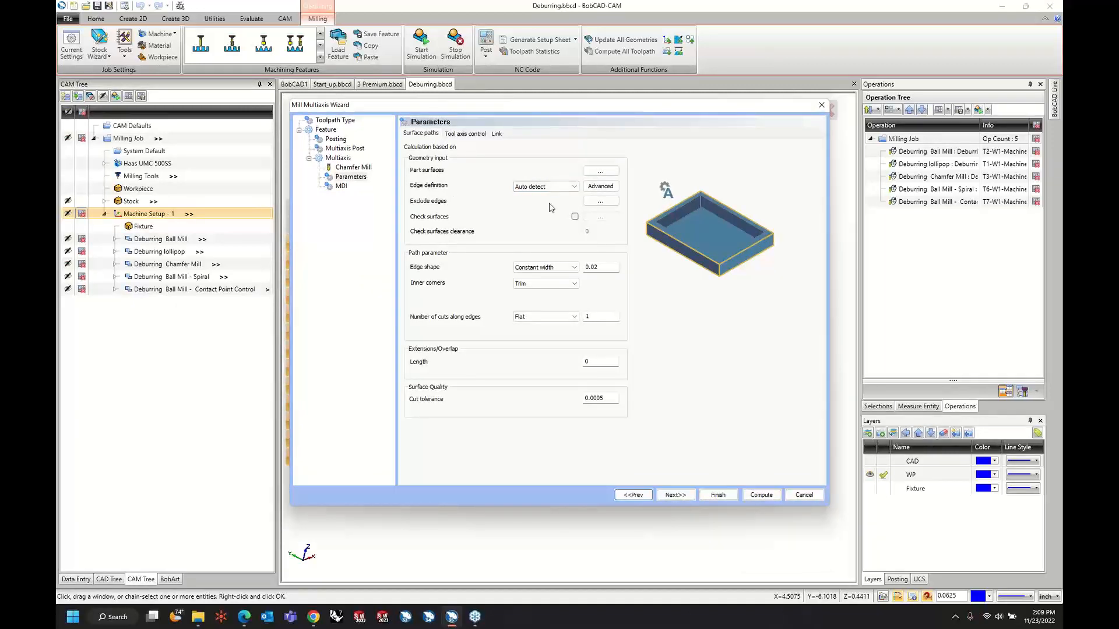
pyautogui.click(558, 187)
pyautogui.click(563, 198)
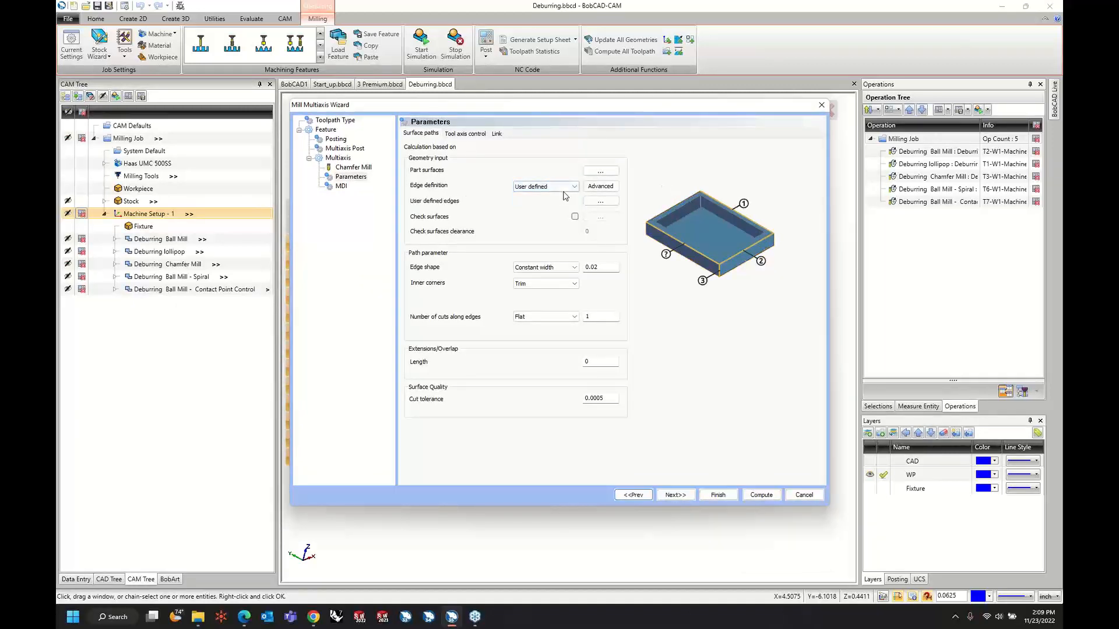
# Examine the advanced auto edge detection settings, including the by Height detection limit, without keeping any changes.
pyautogui.click(590, 187)
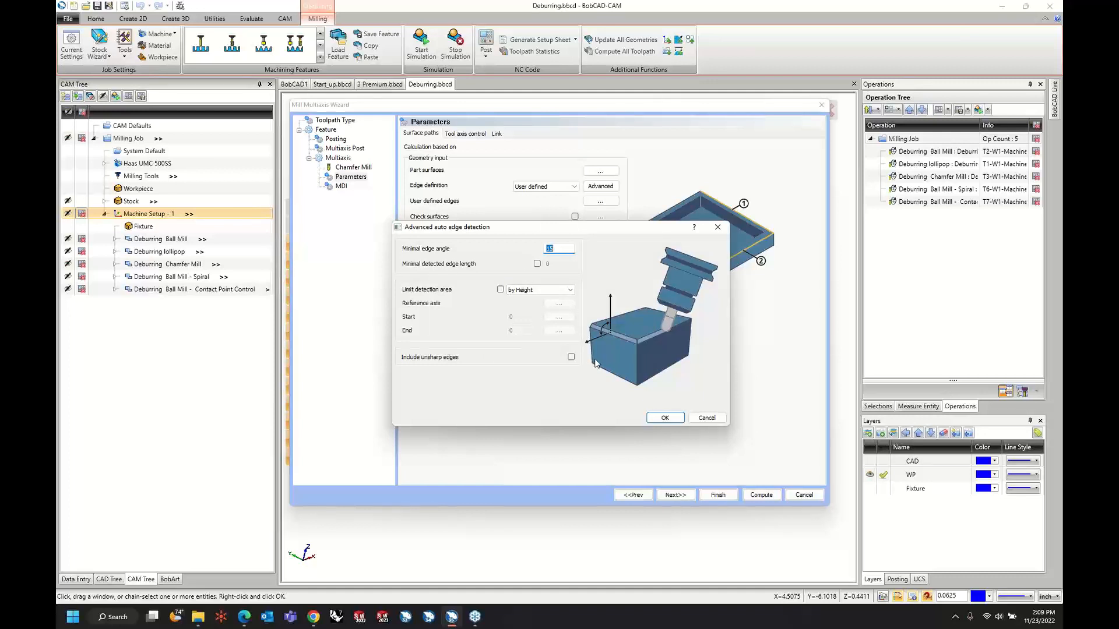
pyautogui.click(662, 418)
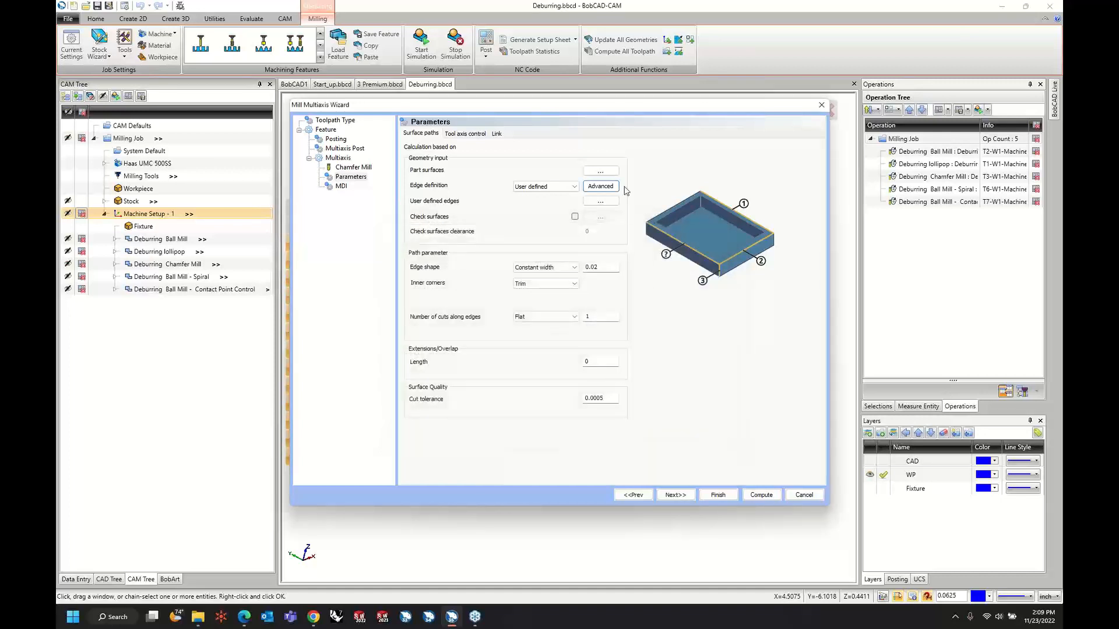
pyautogui.click(606, 186)
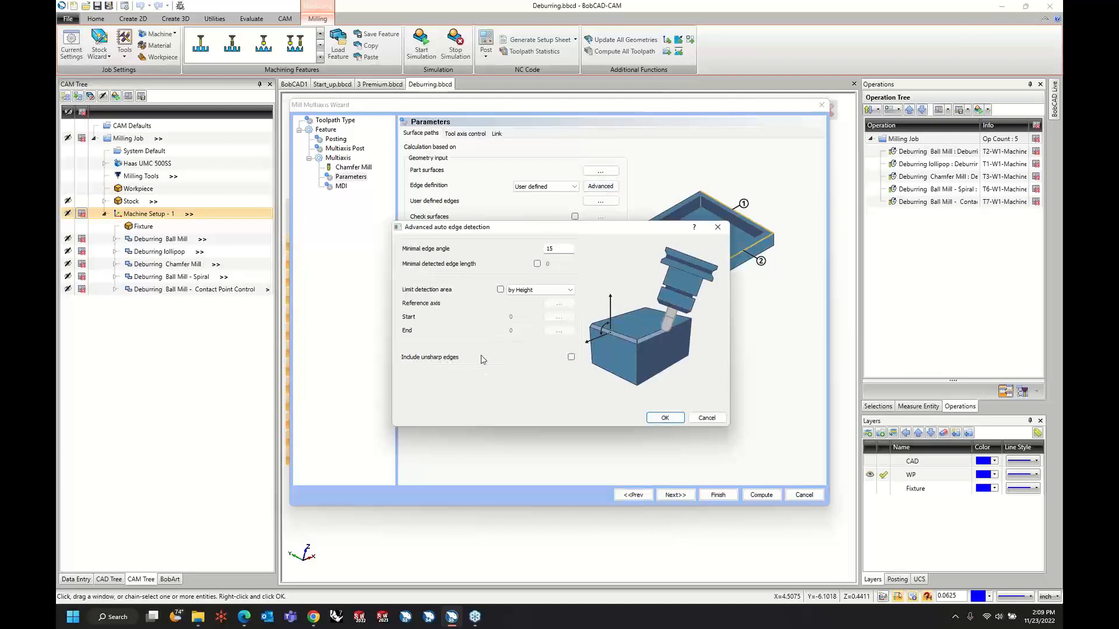
pyautogui.click(500, 289)
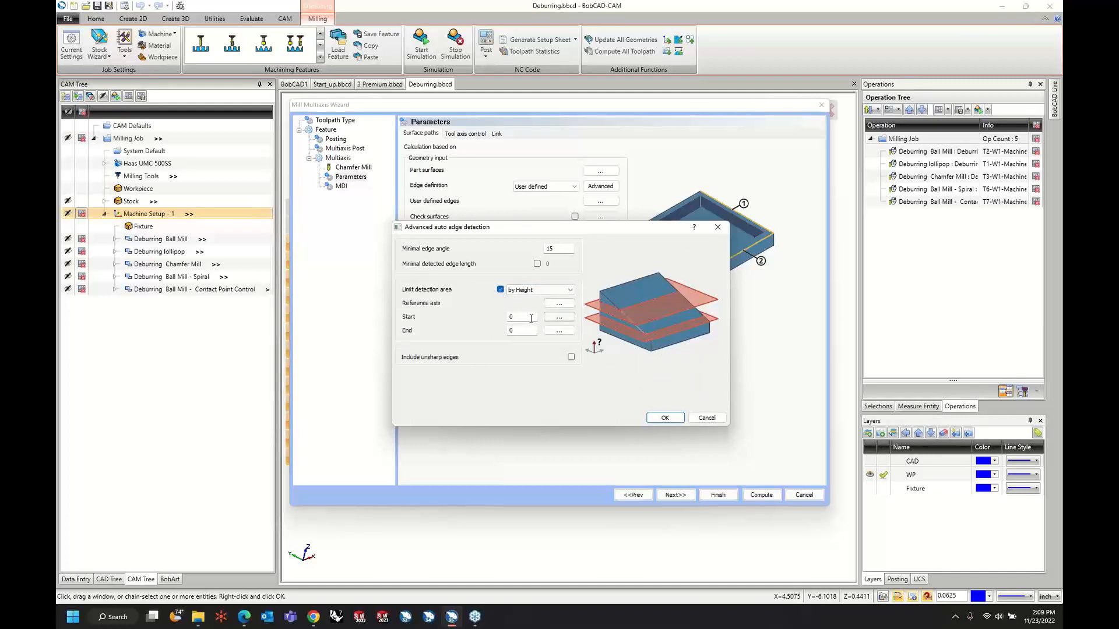
pyautogui.click(500, 290)
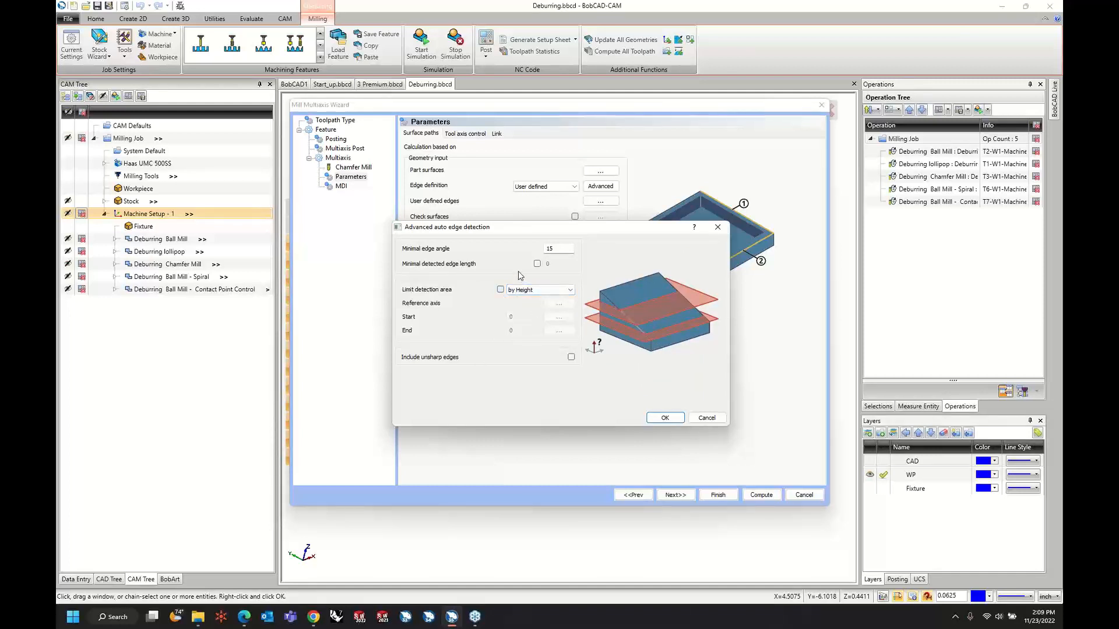
pyautogui.click(562, 249)
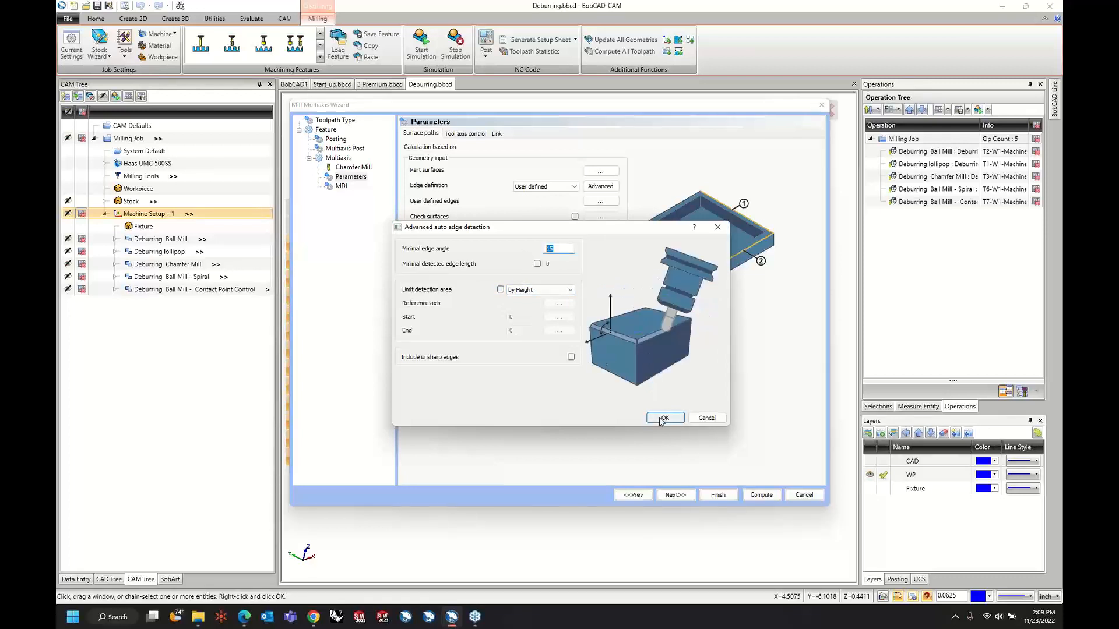
pyautogui.click(706, 418)
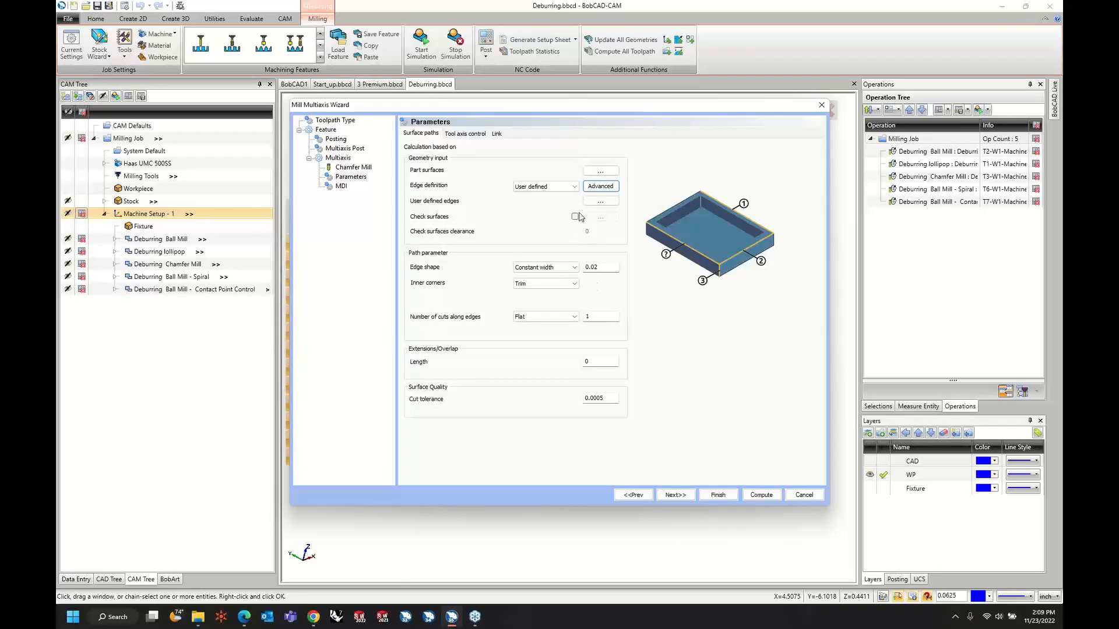
# Assign the two large top faces and the ring face around the central bore as user defined edges.
pyautogui.click(604, 202)
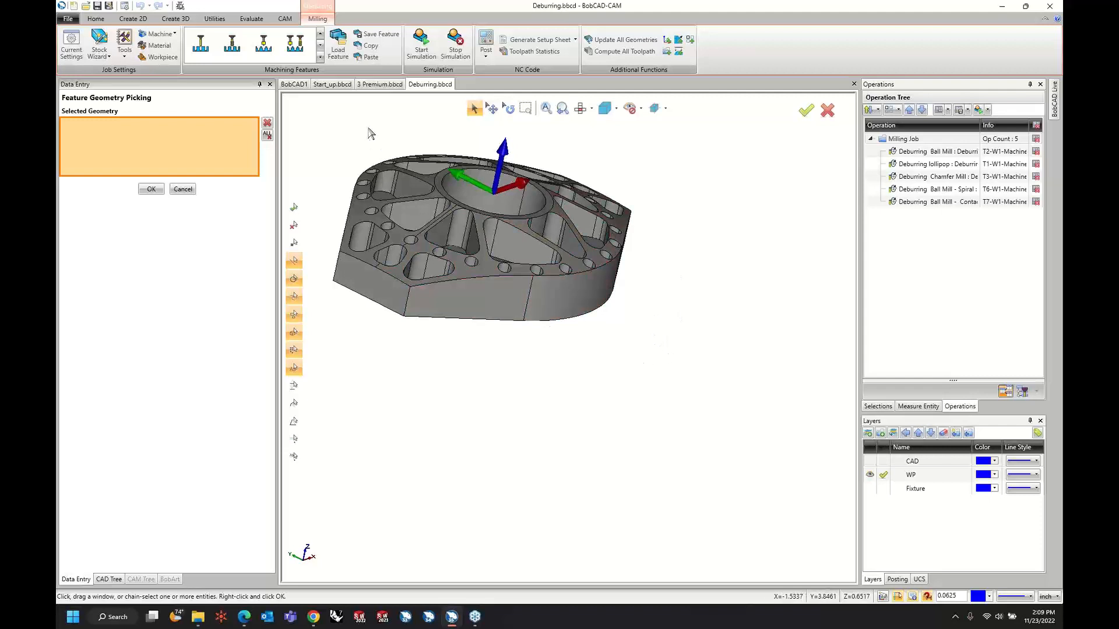
pyautogui.click(424, 248)
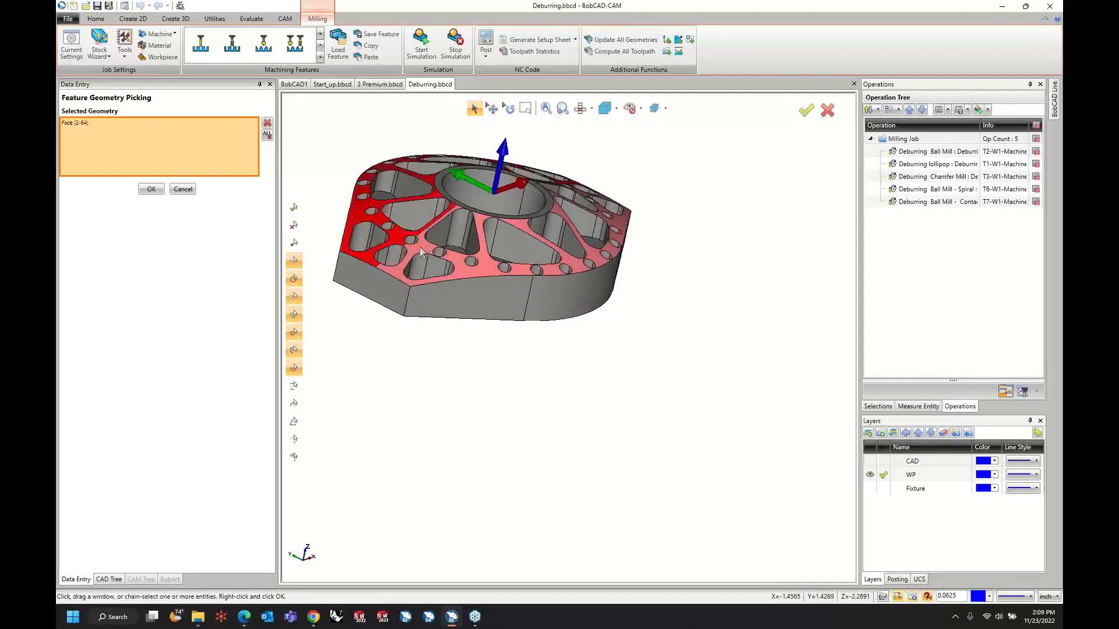
pyautogui.click(425, 249)
pyautogui.moveTo(707, 257); pyautogui.dragTo(546, 226, button='middle')
pyautogui.click(547, 227)
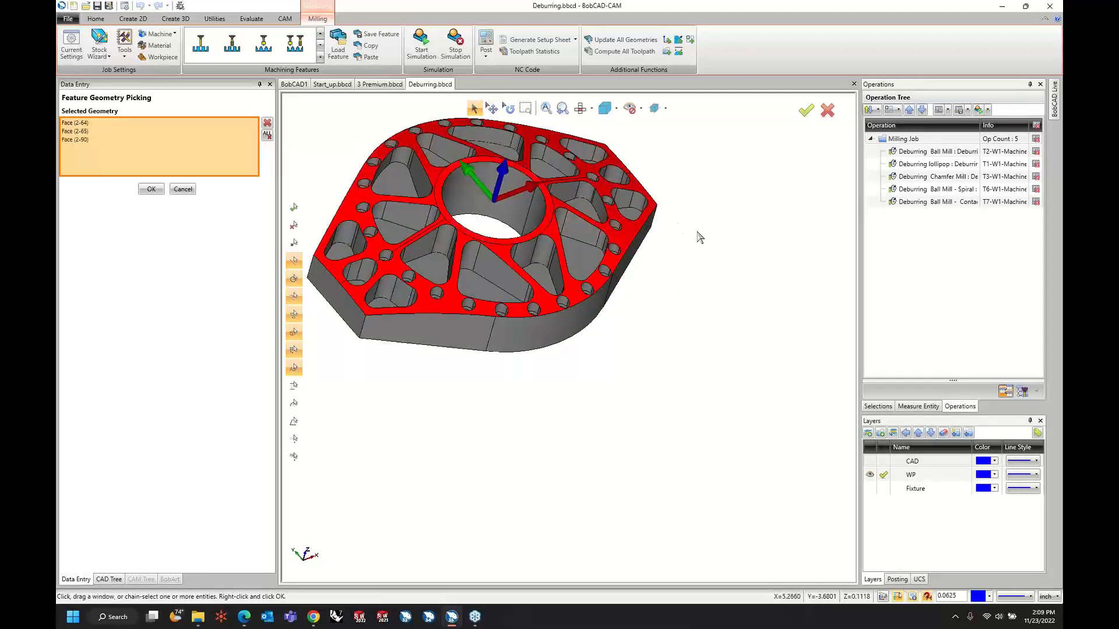
pyautogui.rightClick(702, 261)
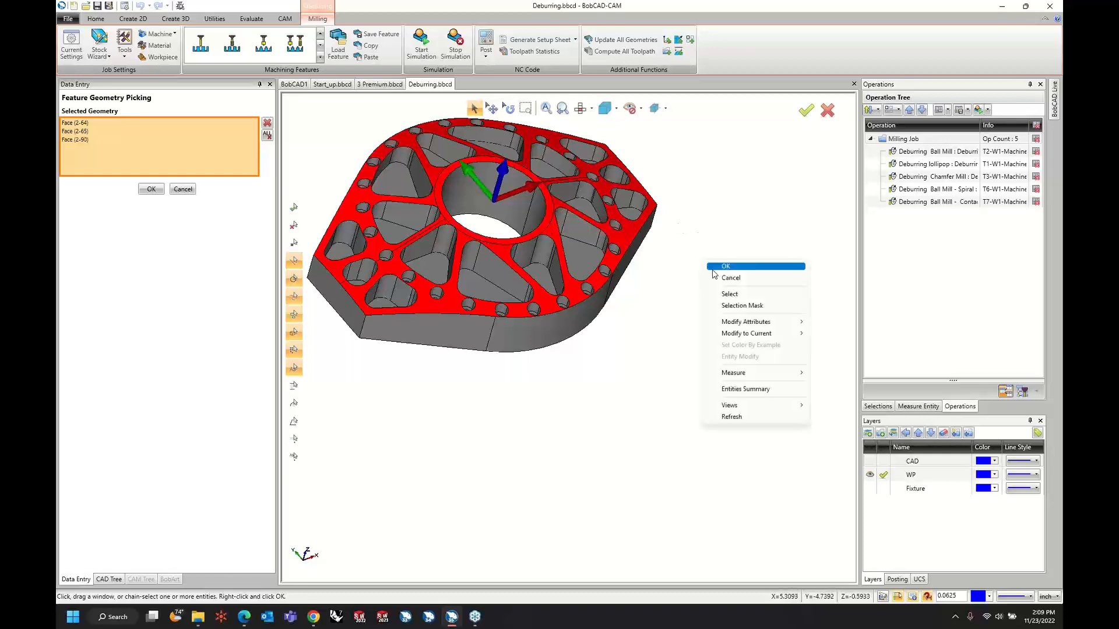
pyautogui.click(712, 267)
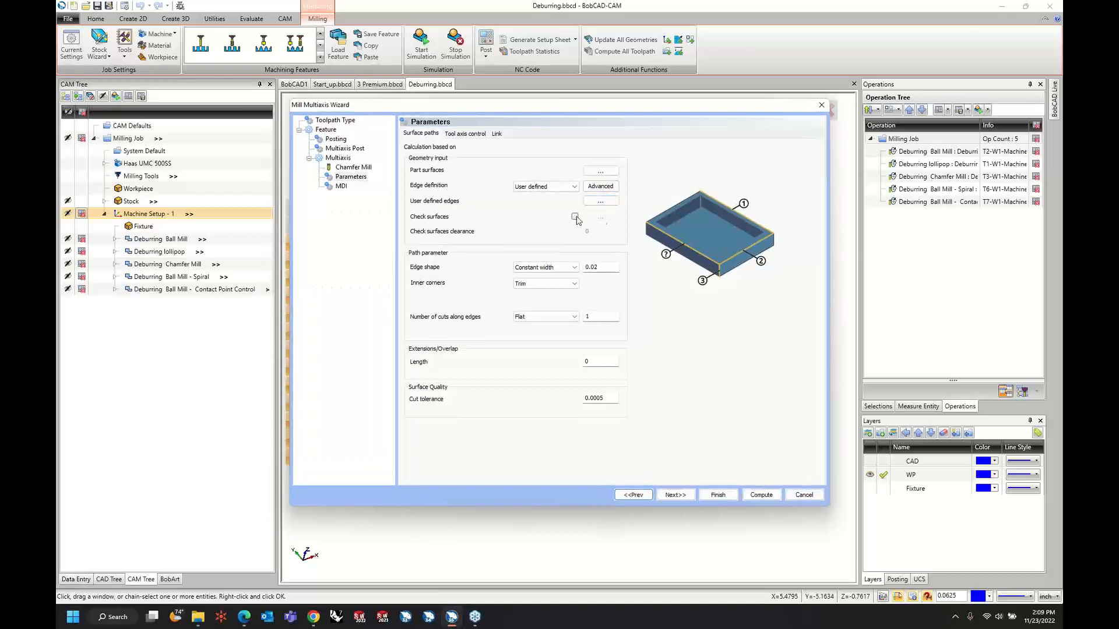
# Clear the three picked faces from the user defined edges and chain the top edges with Constant Z from the curved outer edge.
pyautogui.click(604, 204)
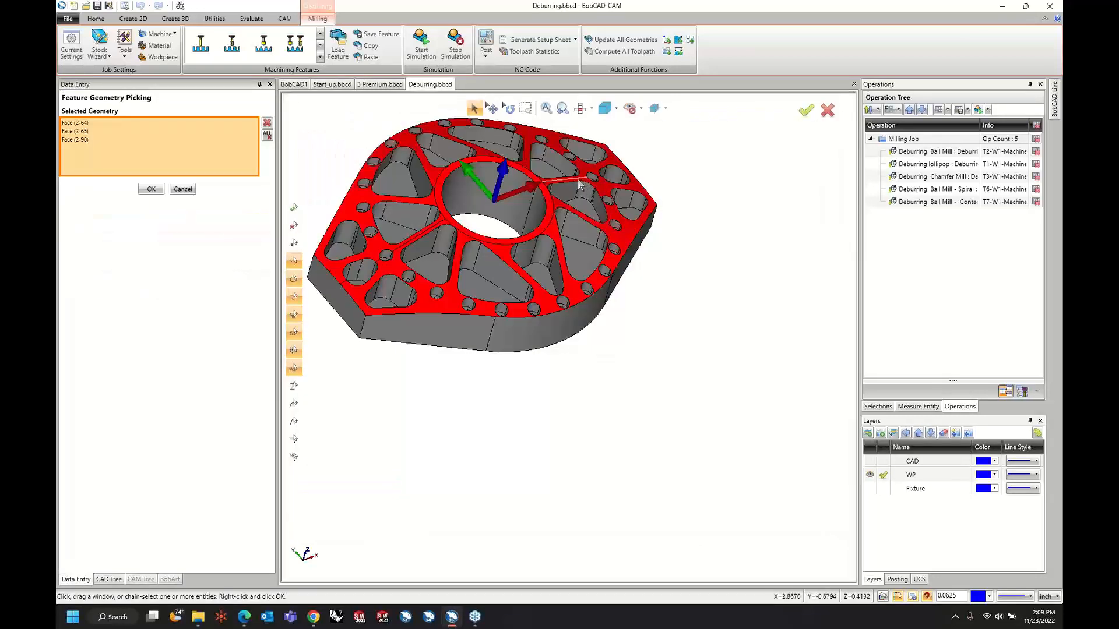
pyautogui.click(602, 187)
pyautogui.click(587, 164)
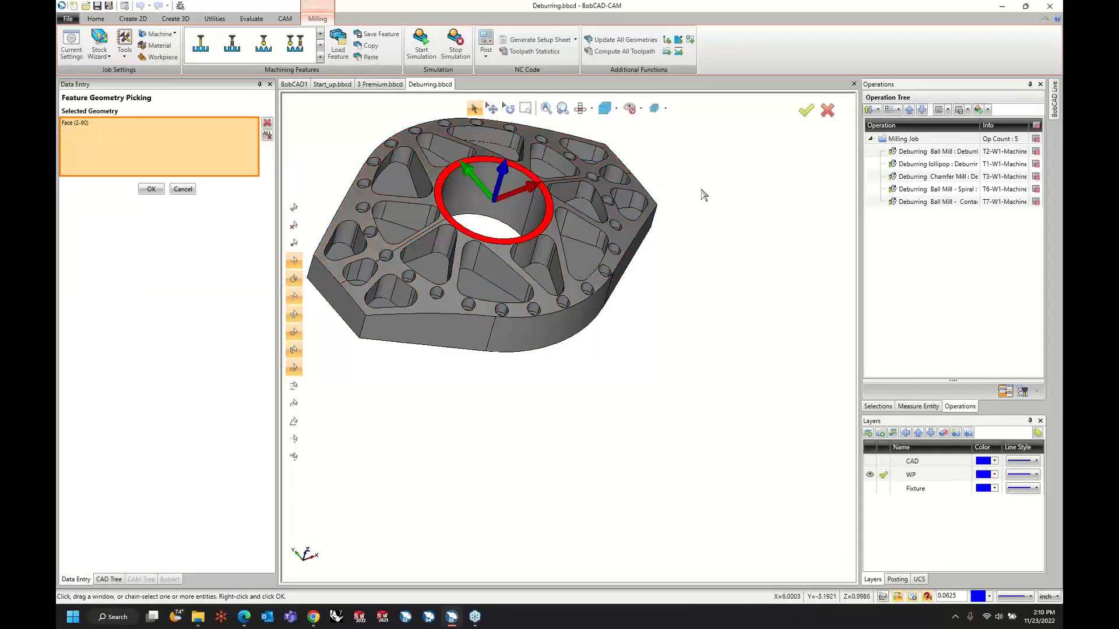
pyautogui.moveTo(702, 192); pyautogui.dragTo(692, 208, button='middle')
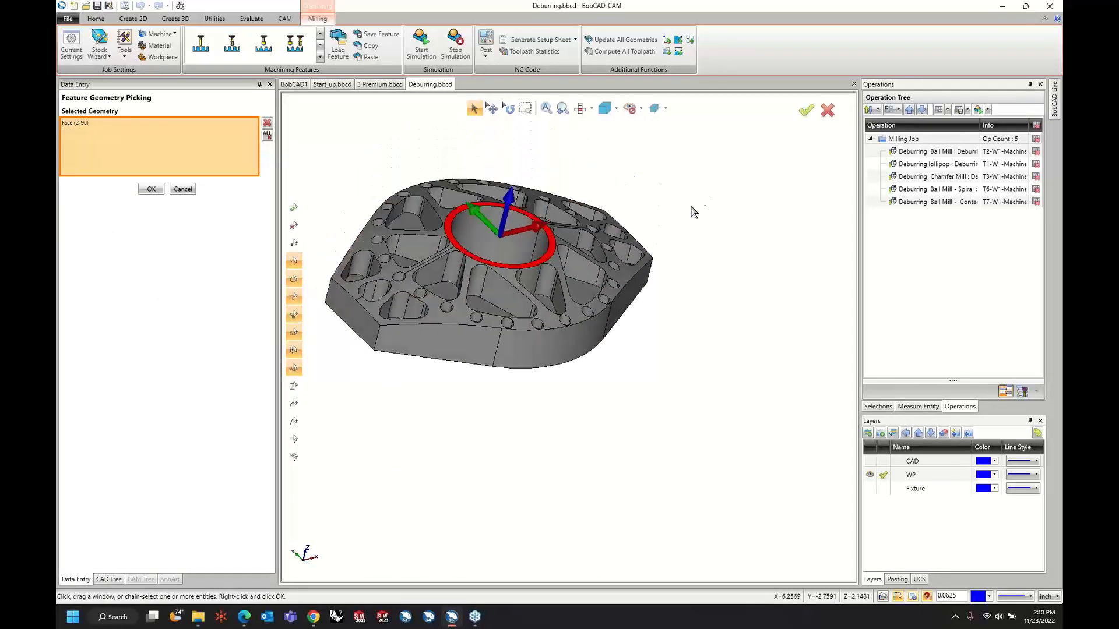
pyautogui.click(551, 246)
pyautogui.click(595, 317)
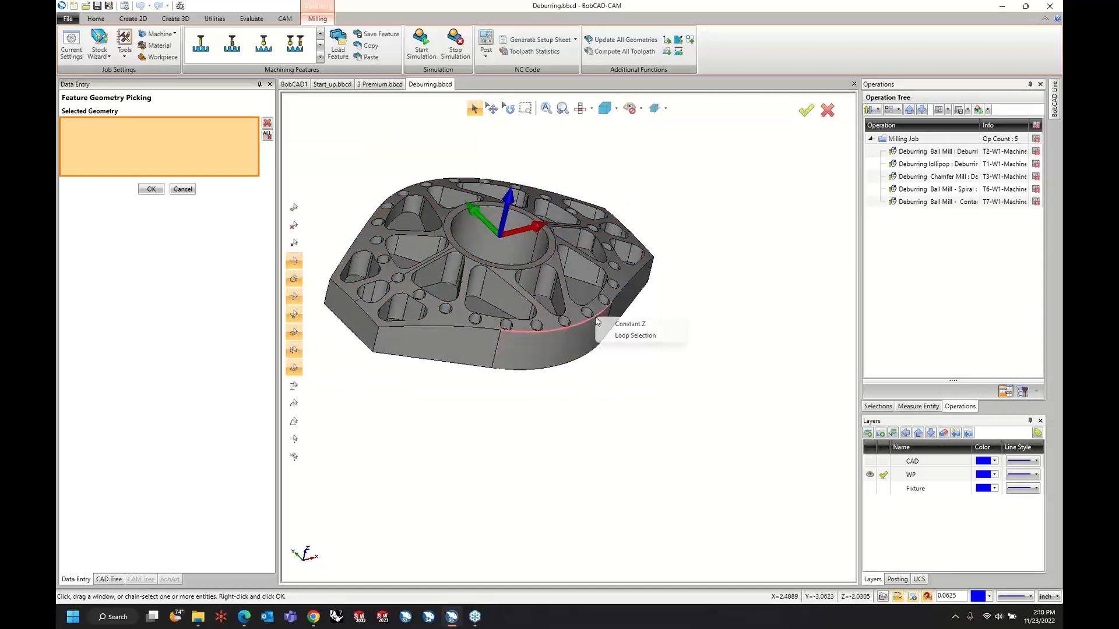
pyautogui.click(626, 324)
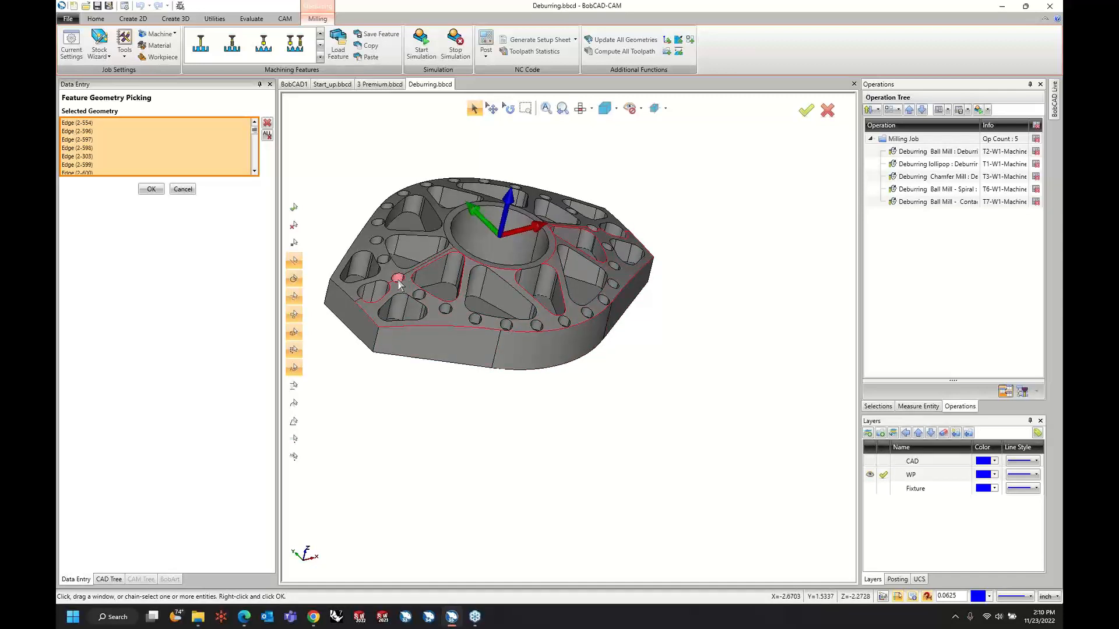
# Add the upper edge loops of an unselected triangular pocket and the central bore to the user defined edges.
pyautogui.scroll(5, 595, 258)
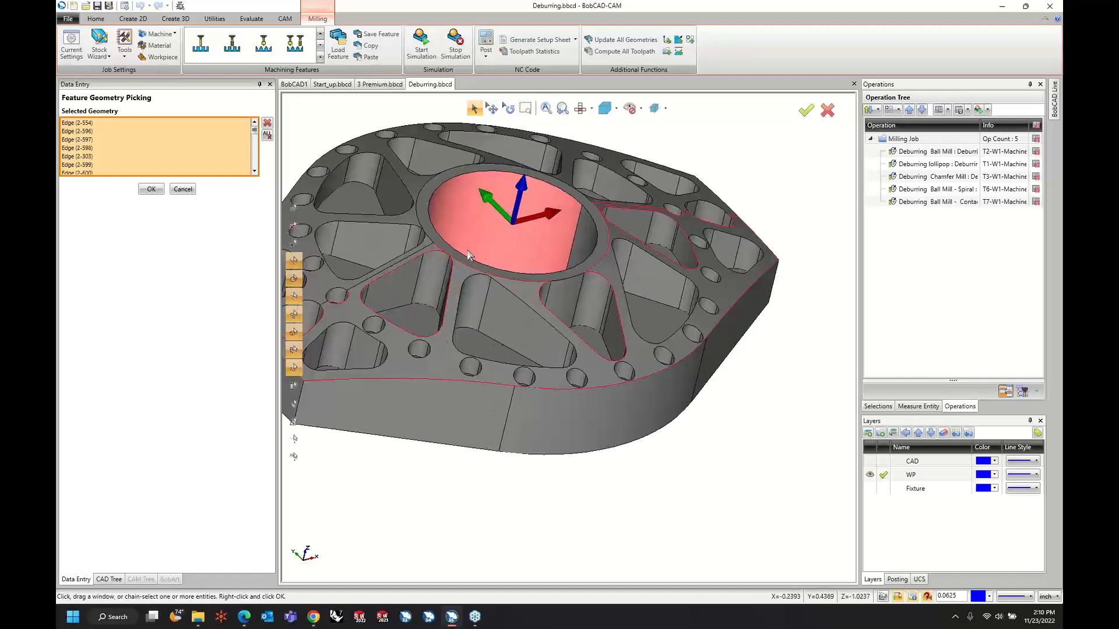
pyautogui.scroll(8, 595, 258)
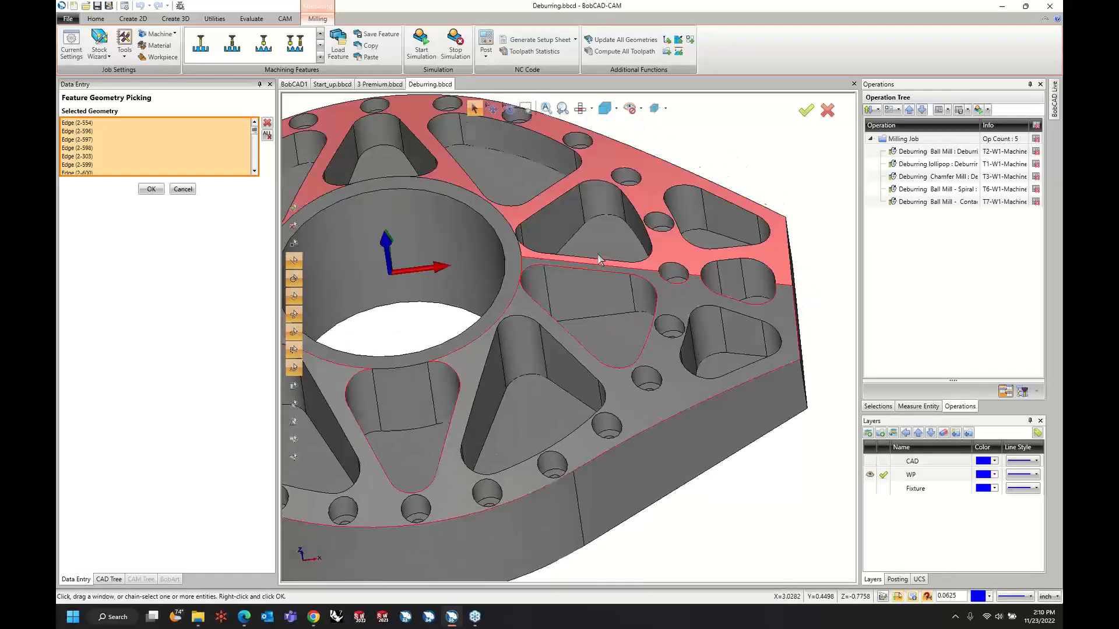
pyautogui.moveTo(450, 303); pyautogui.dragTo(475, 303, button='middle')
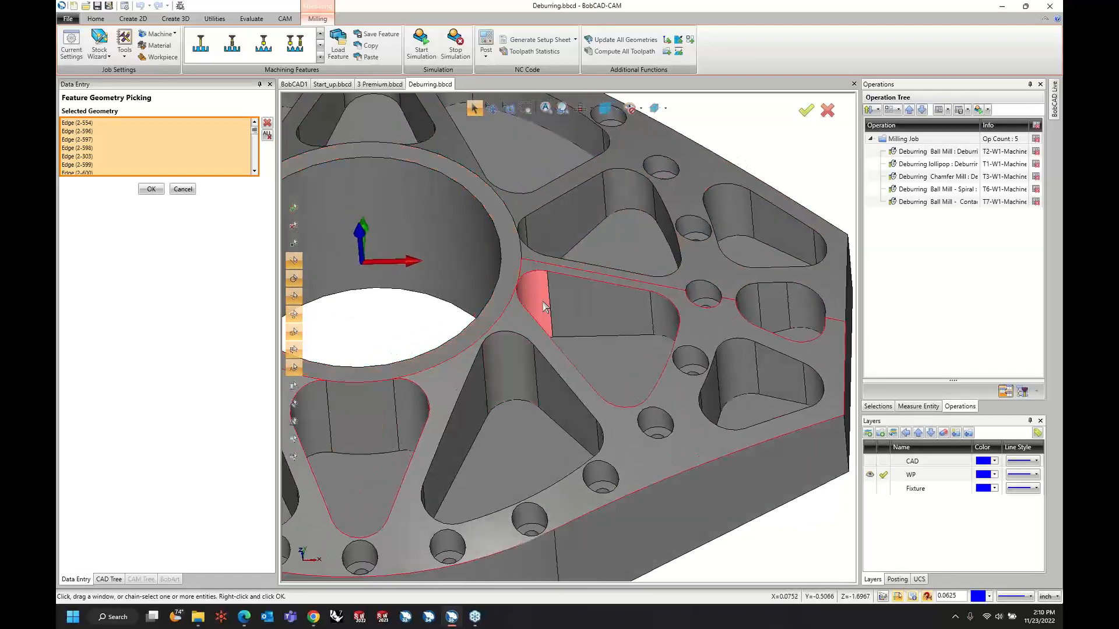
pyautogui.moveTo(450, 359); pyautogui.dragTo(449, 364, button='middle')
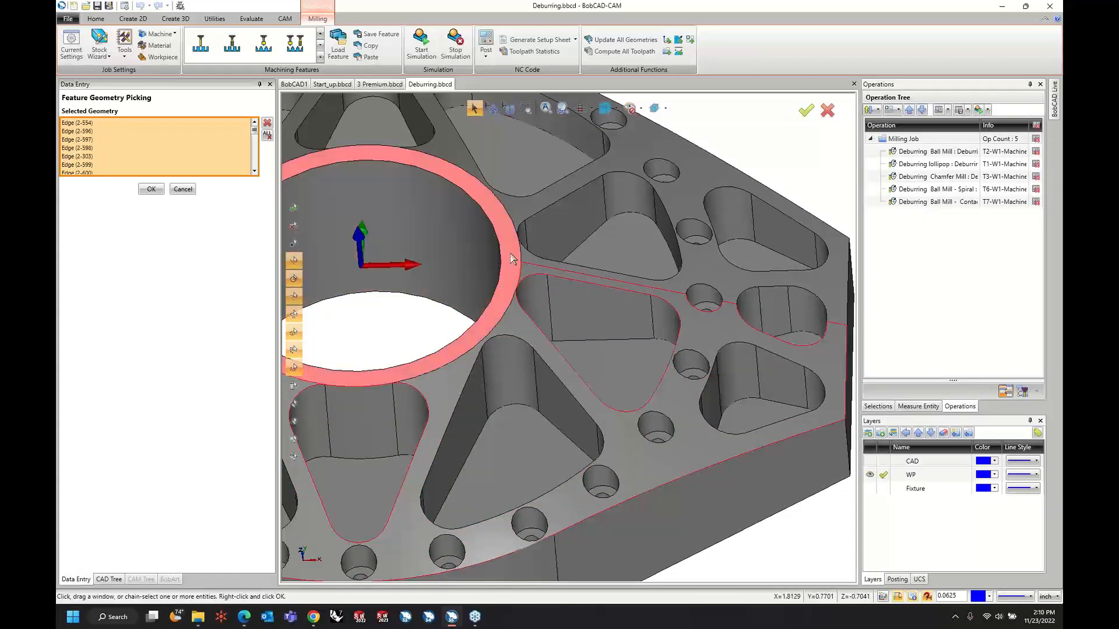
pyautogui.moveTo(512, 258); pyautogui.dragTo(414, 373, button='middle')
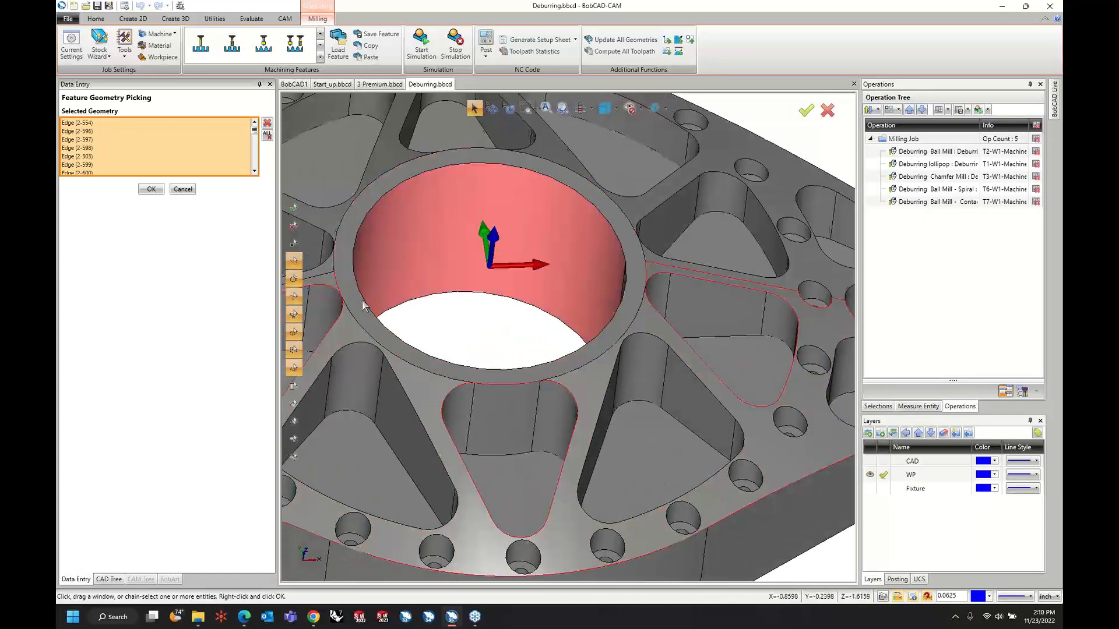
pyautogui.moveTo(363, 306); pyautogui.dragTo(395, 286, button='middle')
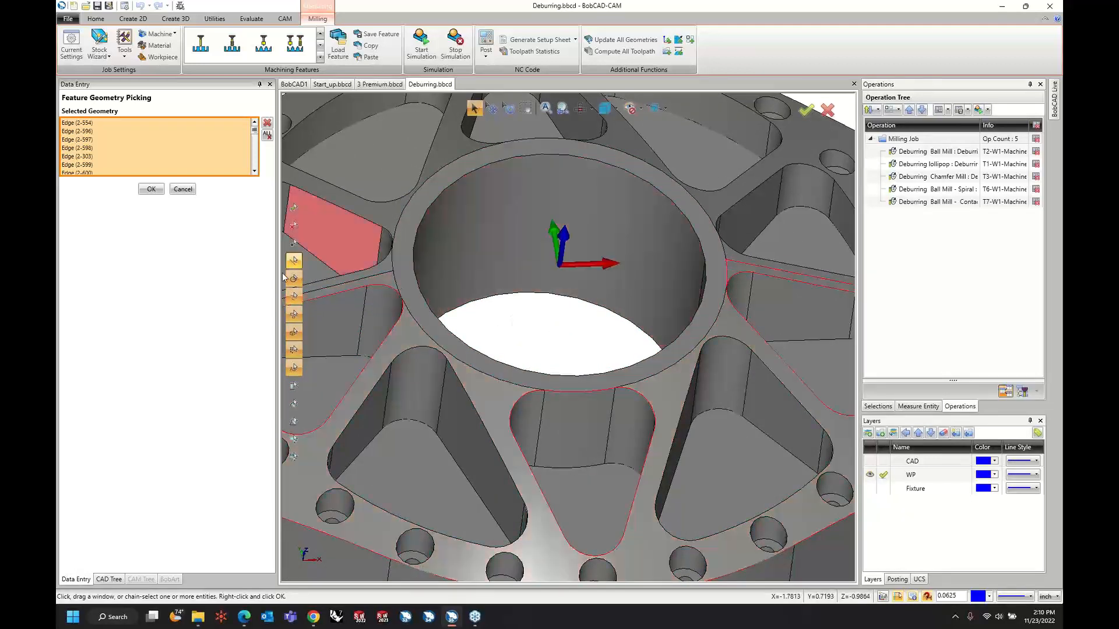
pyautogui.scroll(-1, 500, 372)
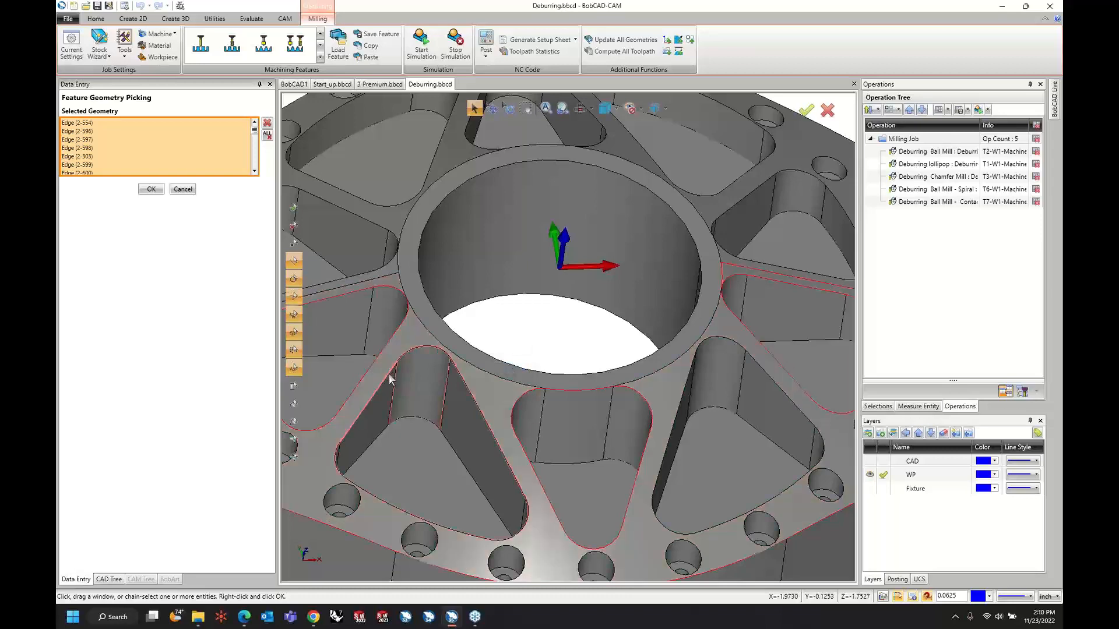
pyautogui.scroll(-1, 527, 353)
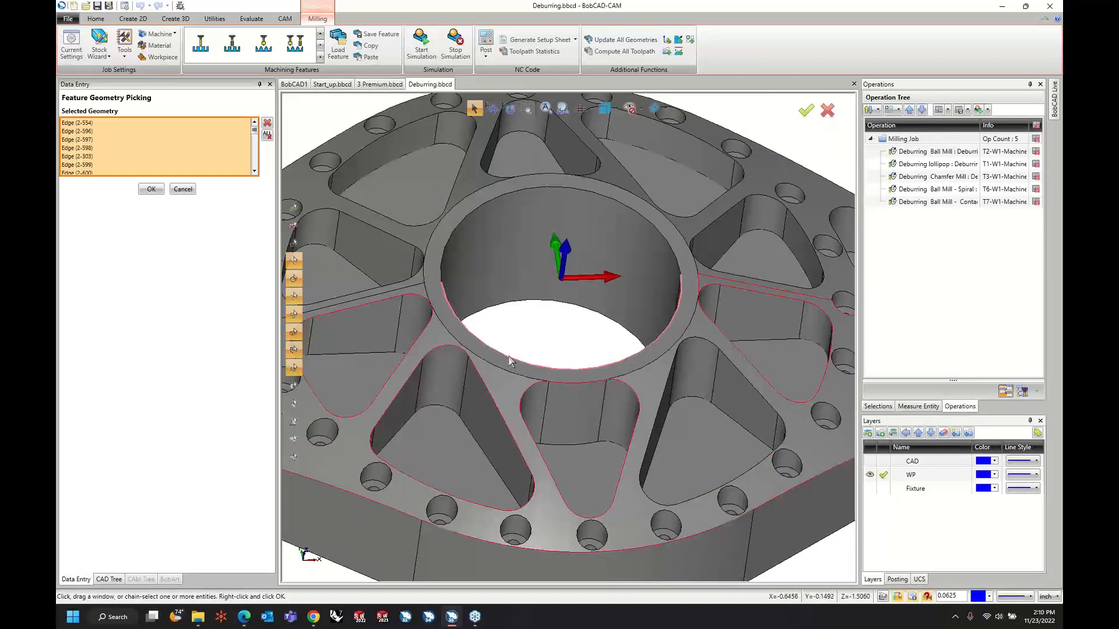
pyautogui.rightClick(513, 359)
pyautogui.click(529, 365)
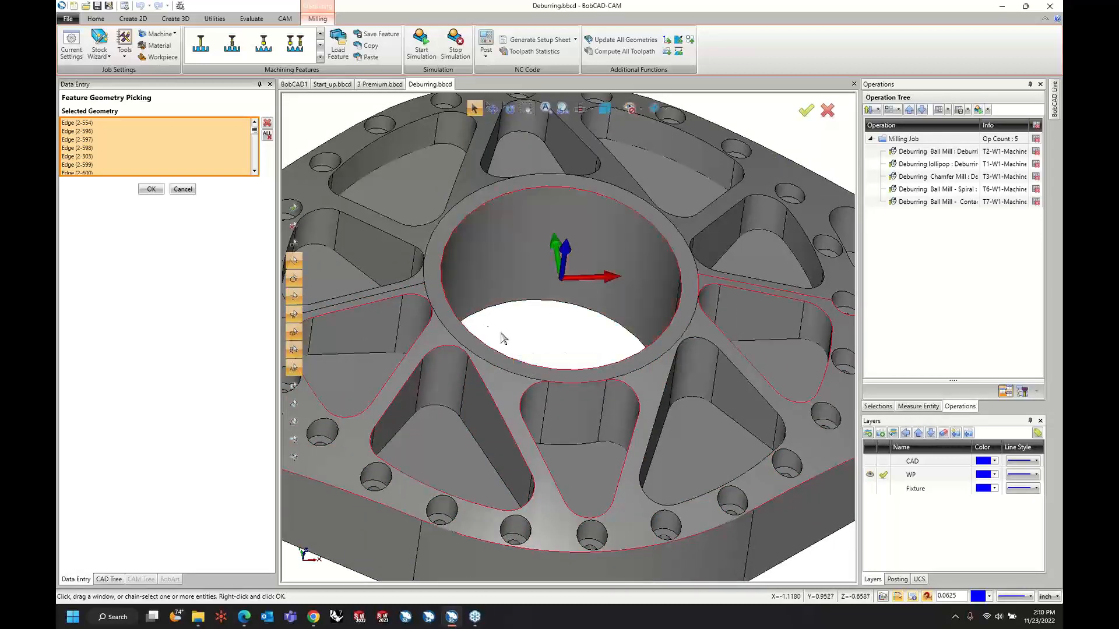
# Remove the split-line edges beside the bore from the user defined edges and add the upper loops of two unselected triangular pockets.
pyautogui.scroll(2, 629, 351)
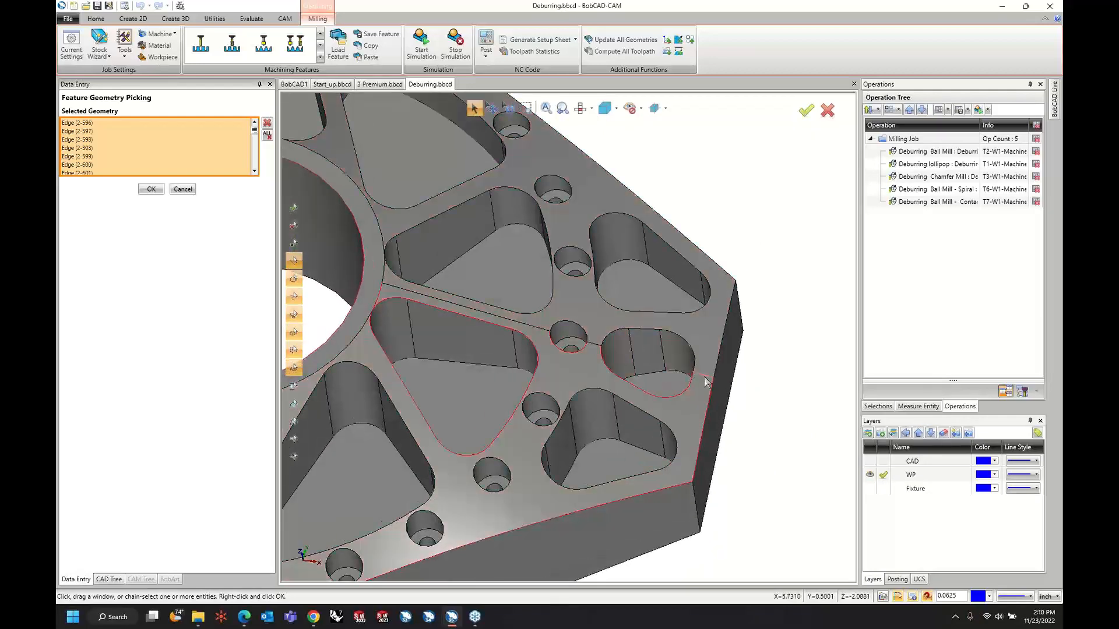
pyautogui.scroll(-2, 763, 381)
pyautogui.scroll(-1, 778, 384)
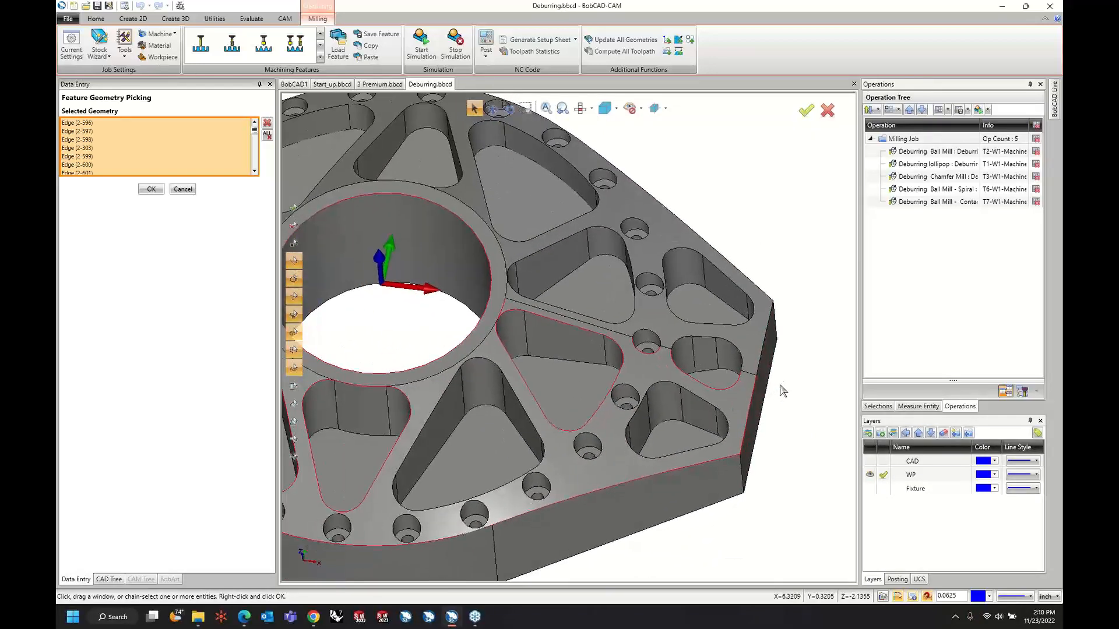
pyautogui.rightClick(700, 399)
pyautogui.click(723, 416)
pyautogui.rightClick(537, 432)
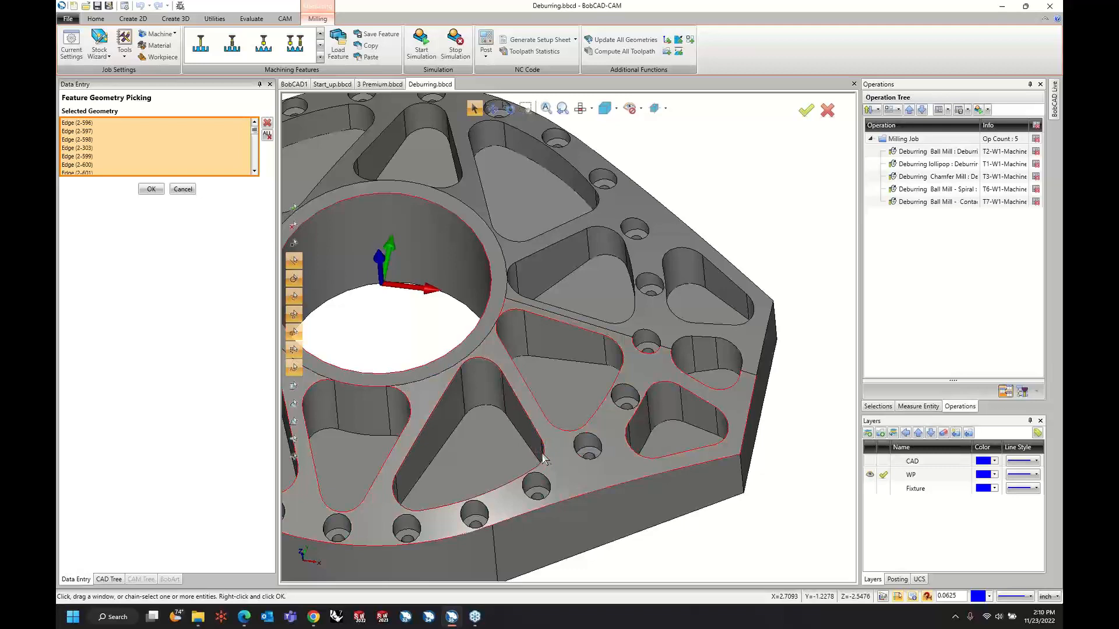
# Add the opposite half's top face outline to the user defined edges with Loop Selection from the outer edge at the part's end.
pyautogui.moveTo(493, 448); pyautogui.dragTo(558, 475, button='middle')
pyautogui.scroll(-1, 584, 445)
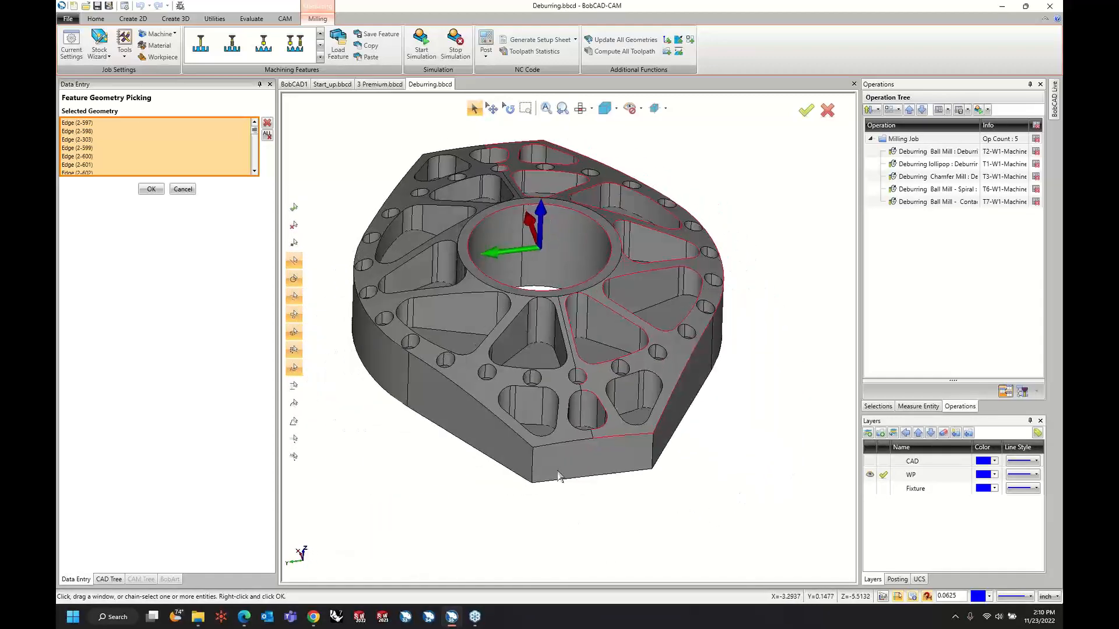
pyautogui.click(537, 447)
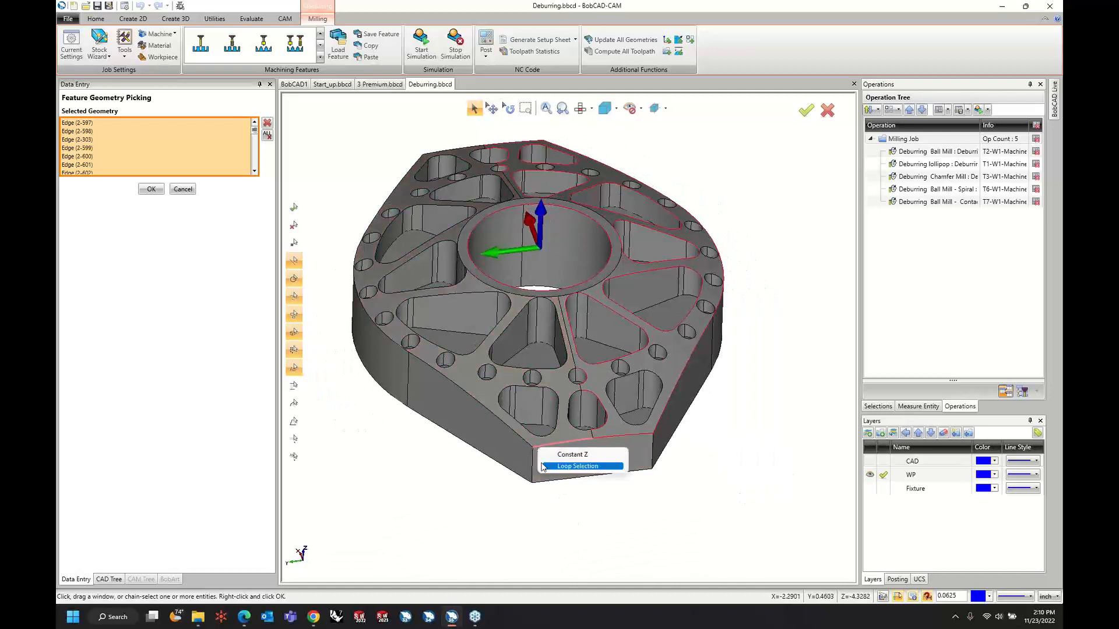
pyautogui.click(543, 466)
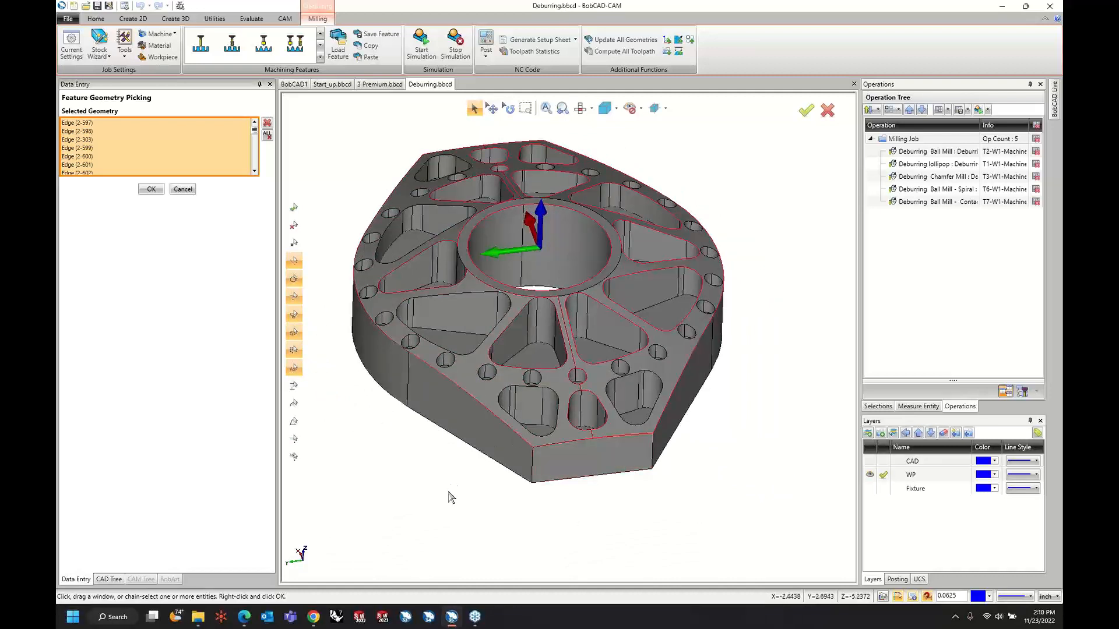
# Remove the split-line edges between the two top faces from the user defined edges, from the bore out to the part's end.
pyautogui.scroll(2, 513, 476)
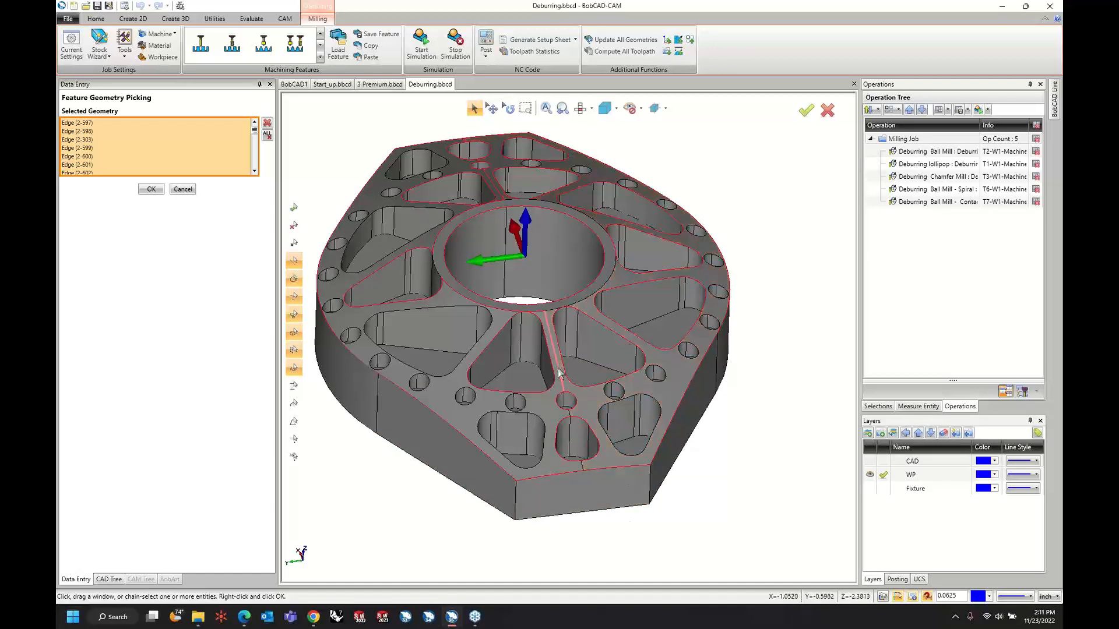
pyautogui.scroll(3, 531, 318)
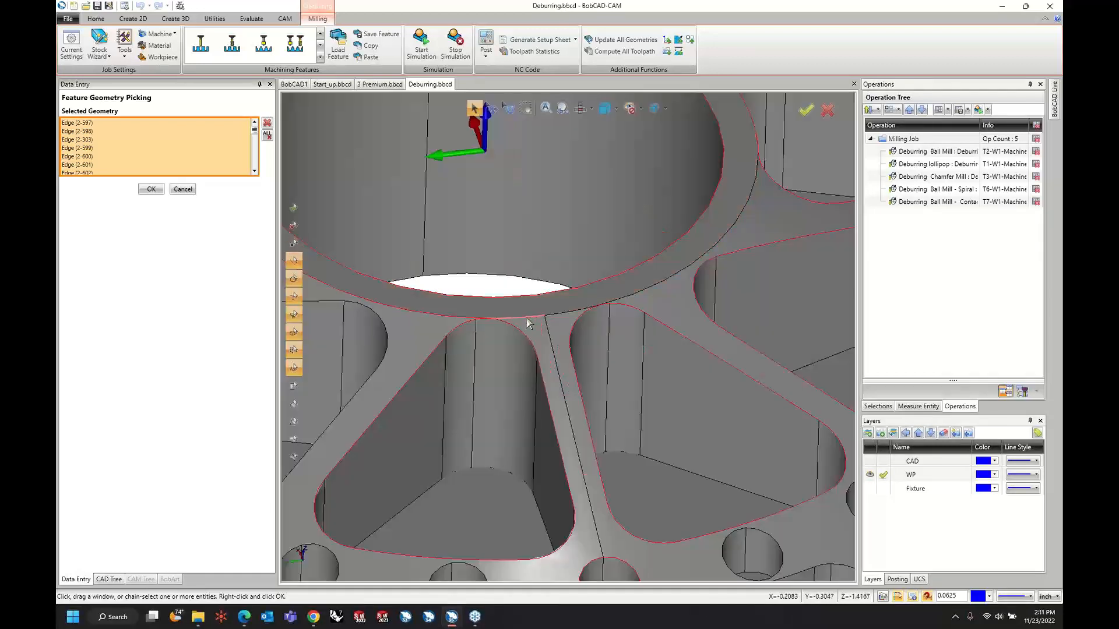
pyautogui.scroll(-5, 496, 318)
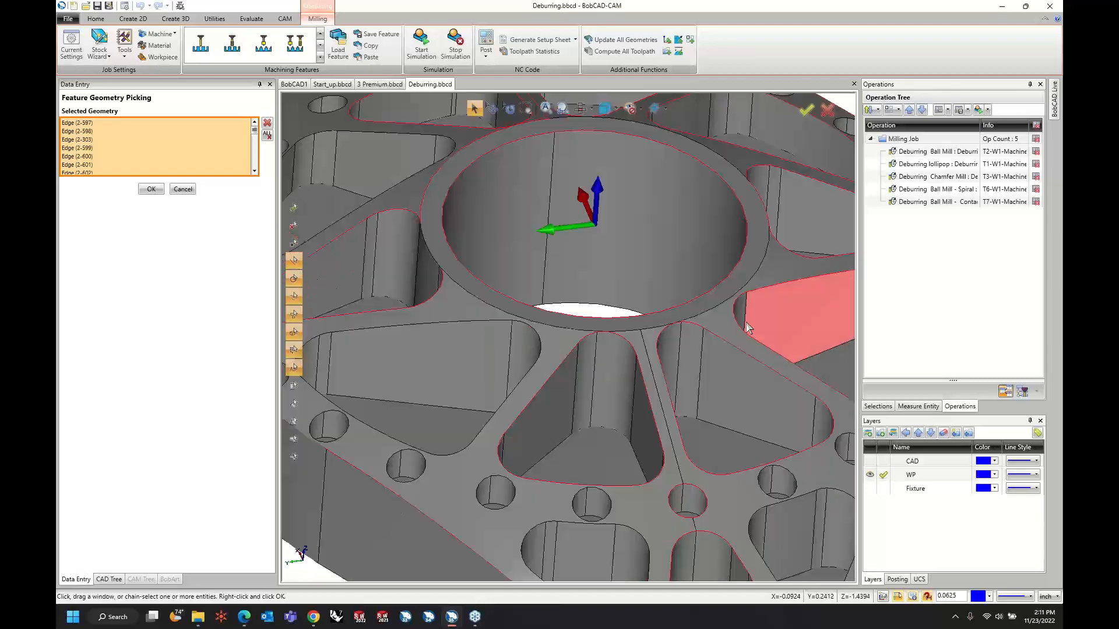
pyautogui.moveTo(647, 341); pyautogui.dragTo(612, 420, button='middle')
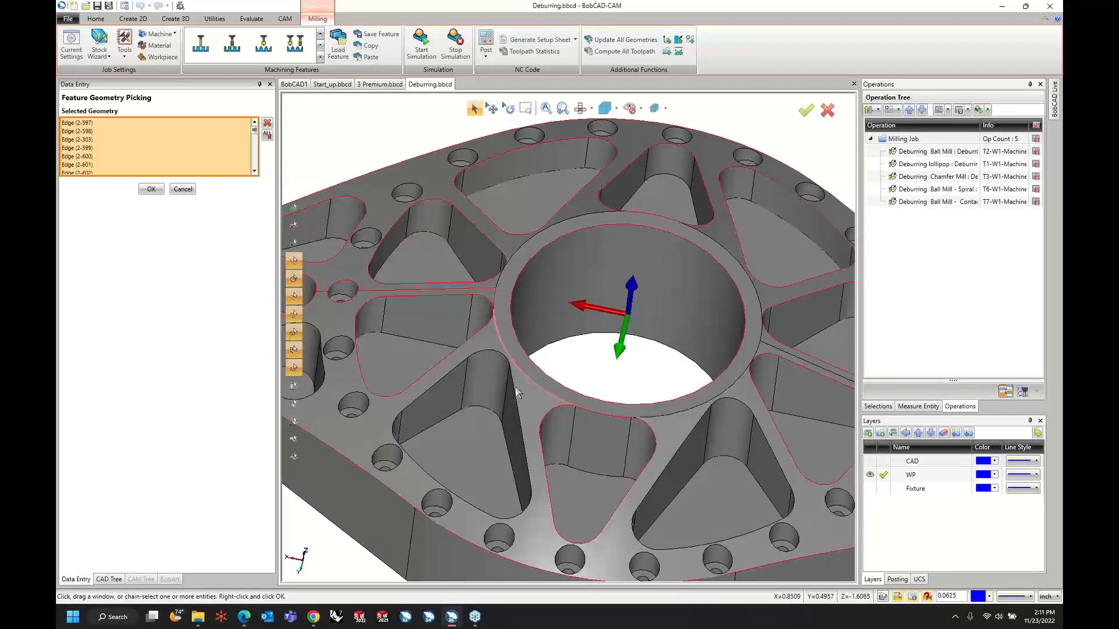
pyautogui.scroll(3, 501, 302)
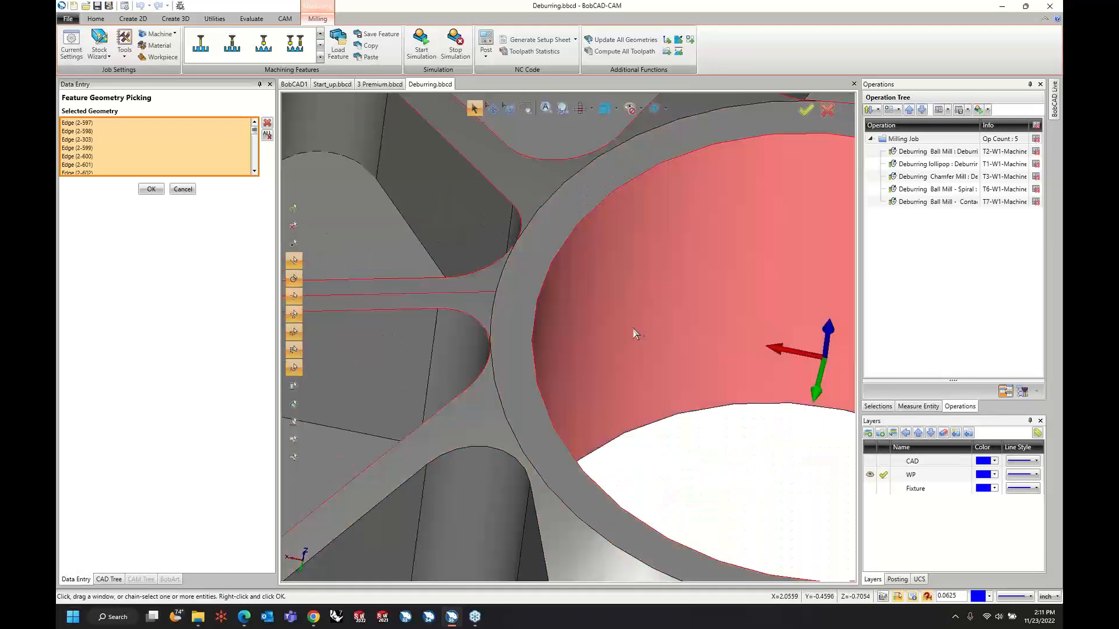
pyautogui.scroll(-2, 634, 328)
pyautogui.scroll(-3, 636, 329)
pyautogui.scroll(5, 470, 327)
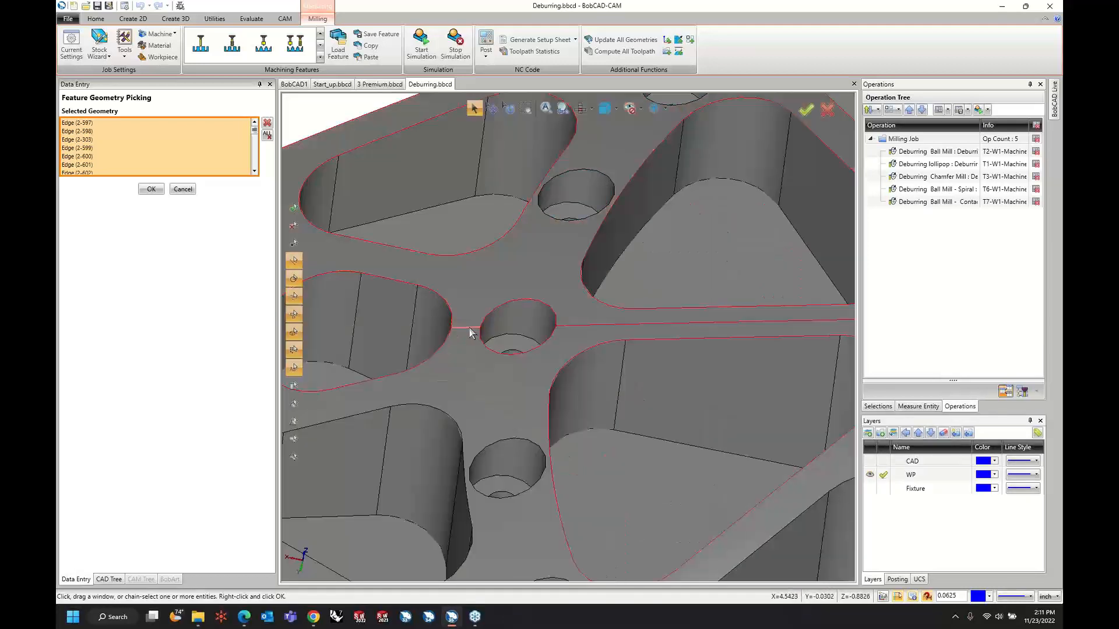
pyautogui.scroll(-3, 637, 335)
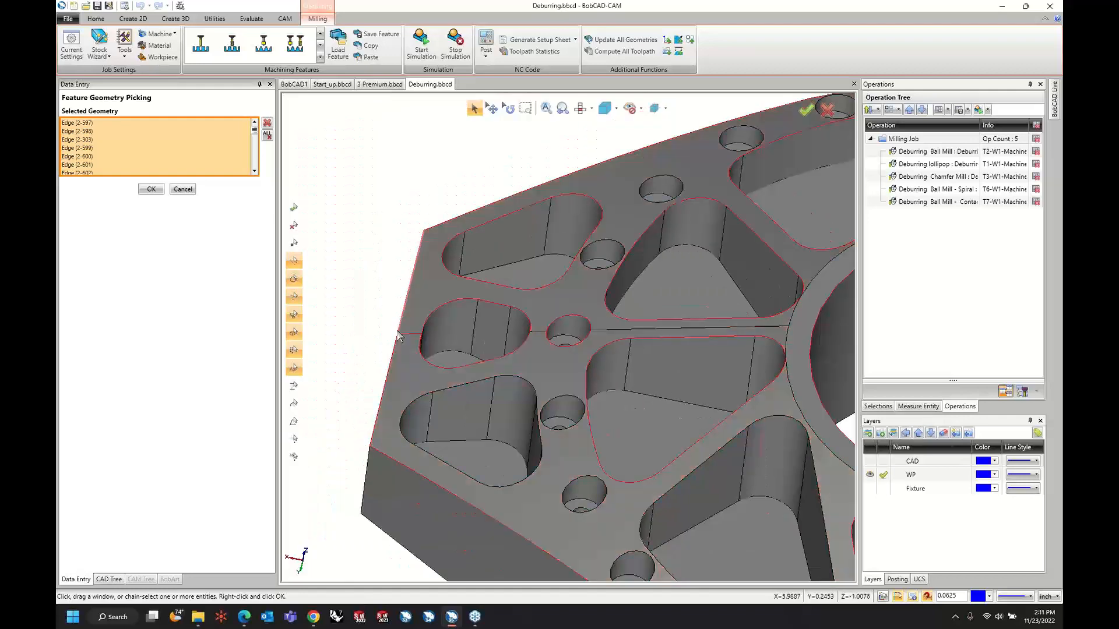
pyautogui.scroll(4, 417, 341)
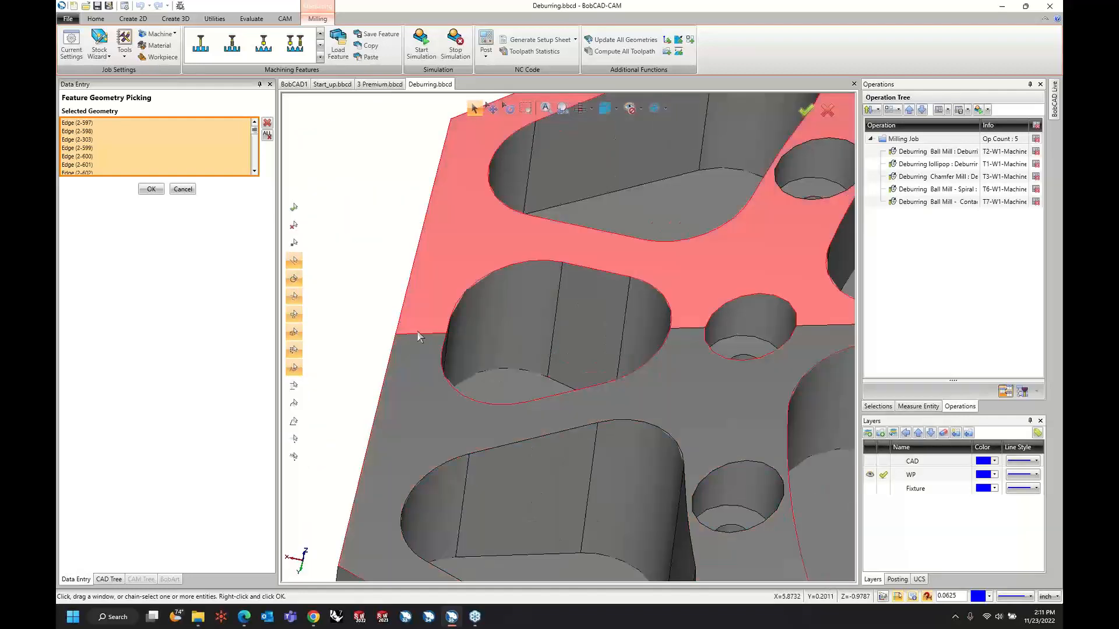
pyautogui.scroll(-3, 418, 337)
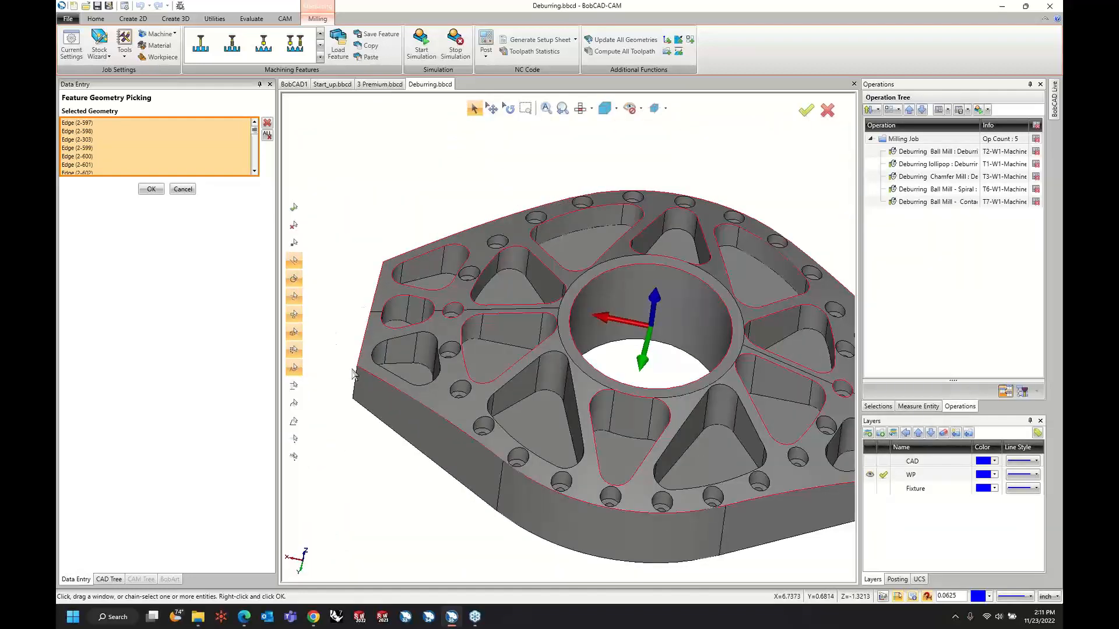
# Add the upper edge loops of the small triangular pocket near the part's end and the large triangular pocket beside it.
pyautogui.rightClick(388, 341)
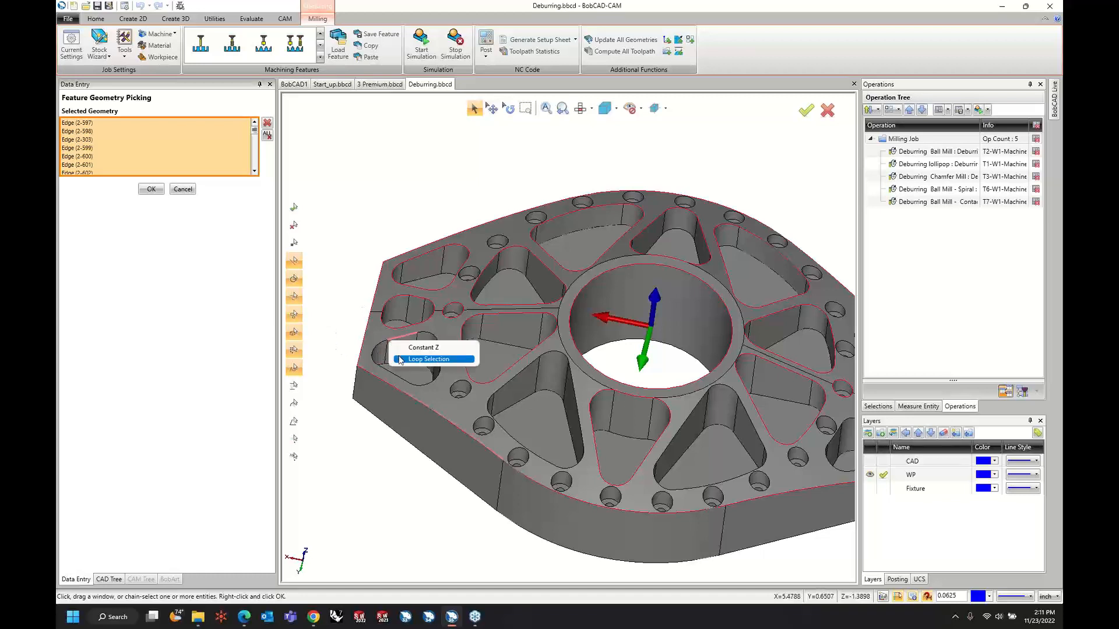
pyautogui.click(401, 359)
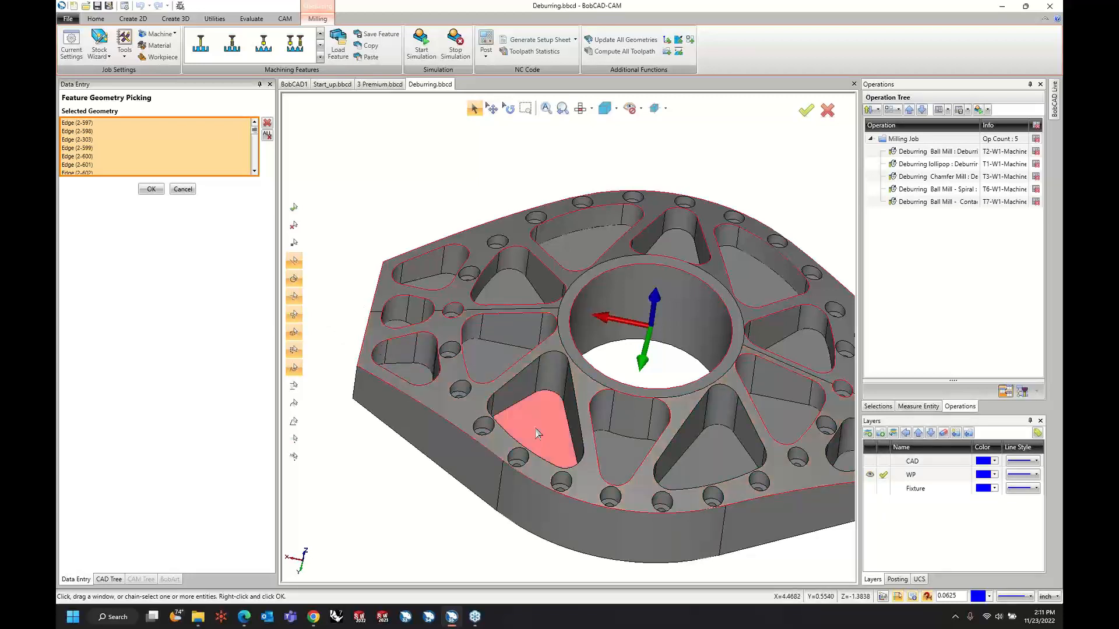
pyautogui.rightClick(504, 386)
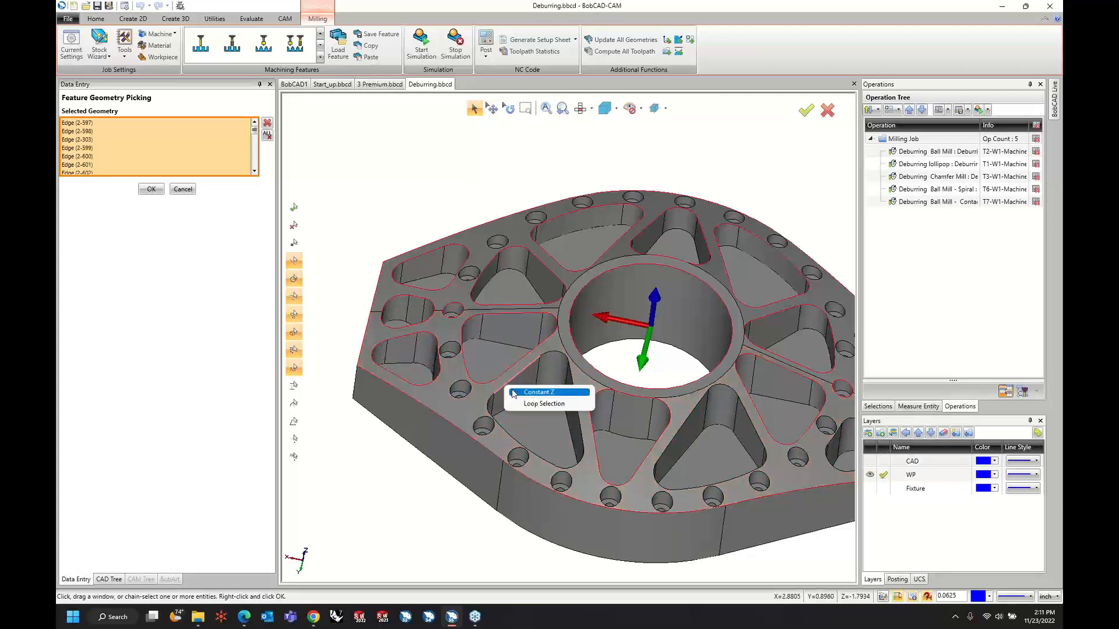
pyautogui.click(522, 406)
# Add the upper edge loops of the remaining unselected triangular pockets on the part's other side using Loop Selection.
pyautogui.moveTo(640, 423); pyautogui.dragTo(512, 381, button='middle')
pyautogui.rightClick(557, 383)
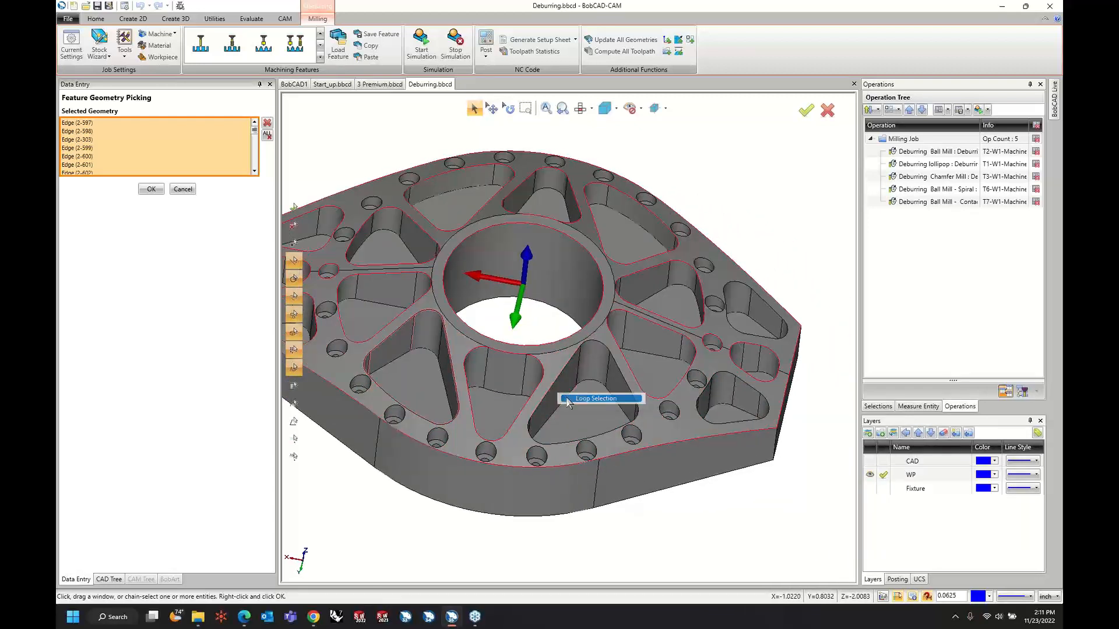
pyautogui.click(580, 399)
pyautogui.rightClick(561, 373)
pyautogui.click(583, 390)
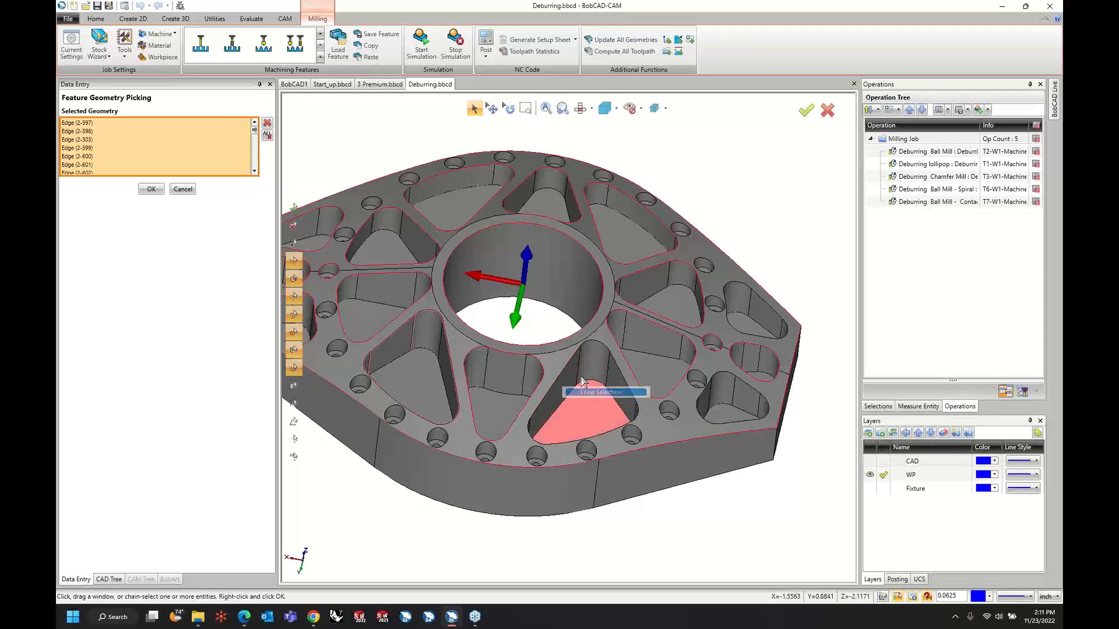
pyautogui.scroll(-3, 624, 399)
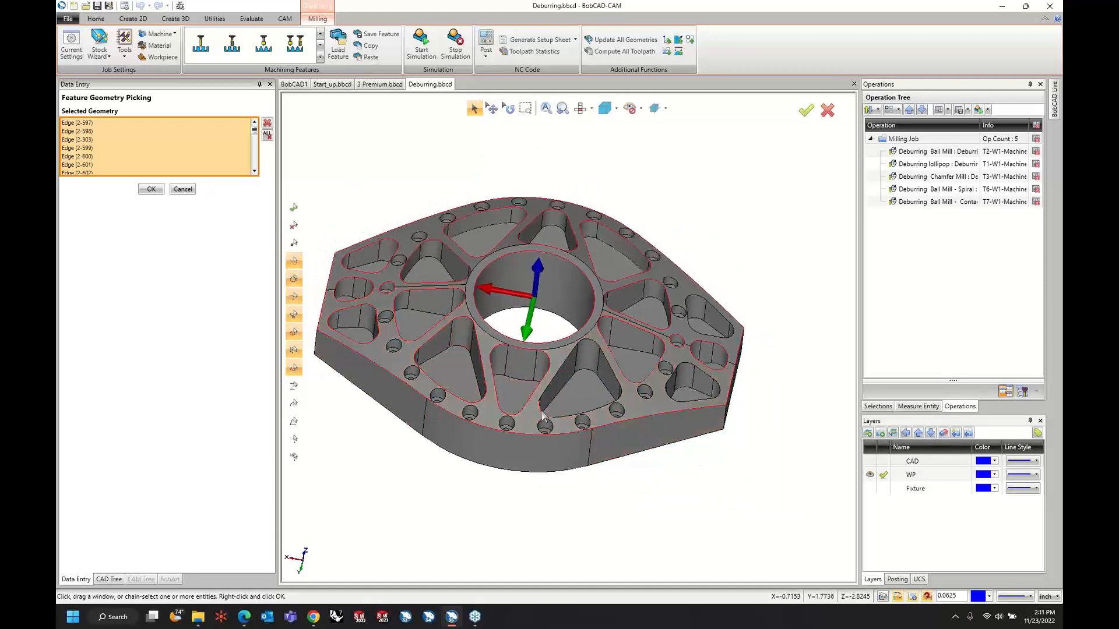
pyautogui.rightClick(570, 356)
pyautogui.click(585, 374)
pyautogui.moveTo(741, 448); pyautogui.dragTo(745, 446, button='middle')
pyautogui.scroll(-1, 745, 446)
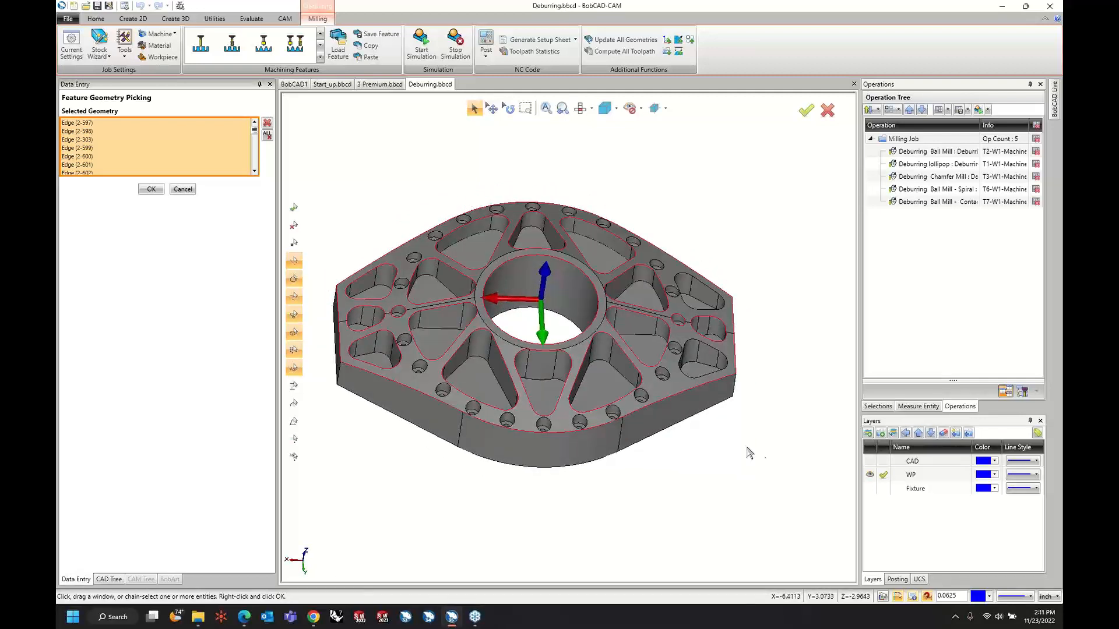
# Save the current edge selection for reuse and accept the picked edges as the feature's user defined edges.
pyautogui.click(877, 408)
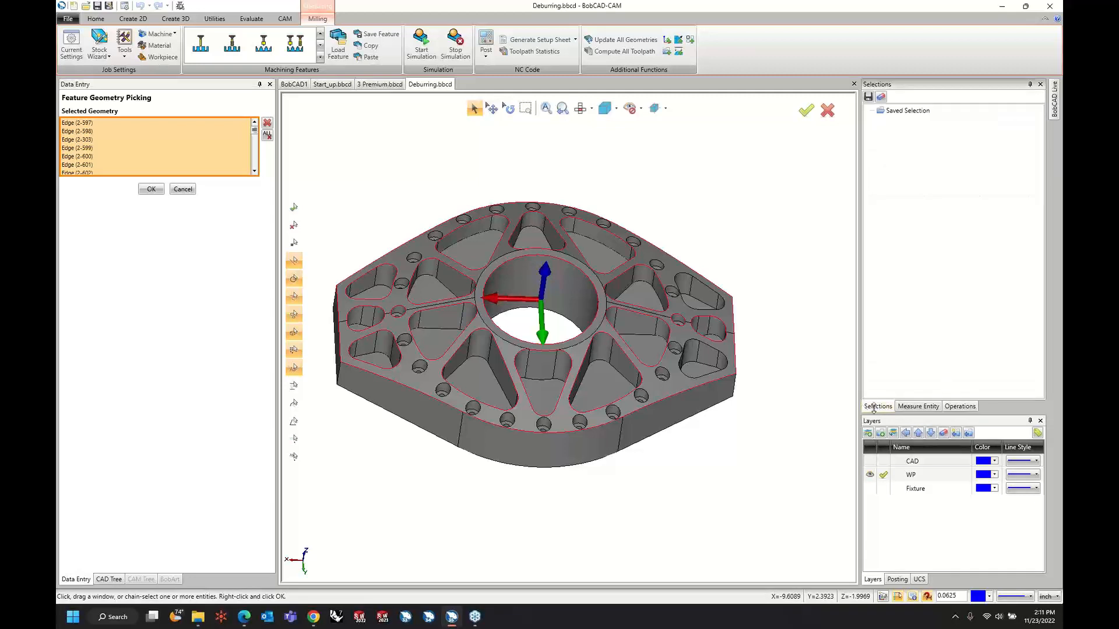
pyautogui.click(868, 97)
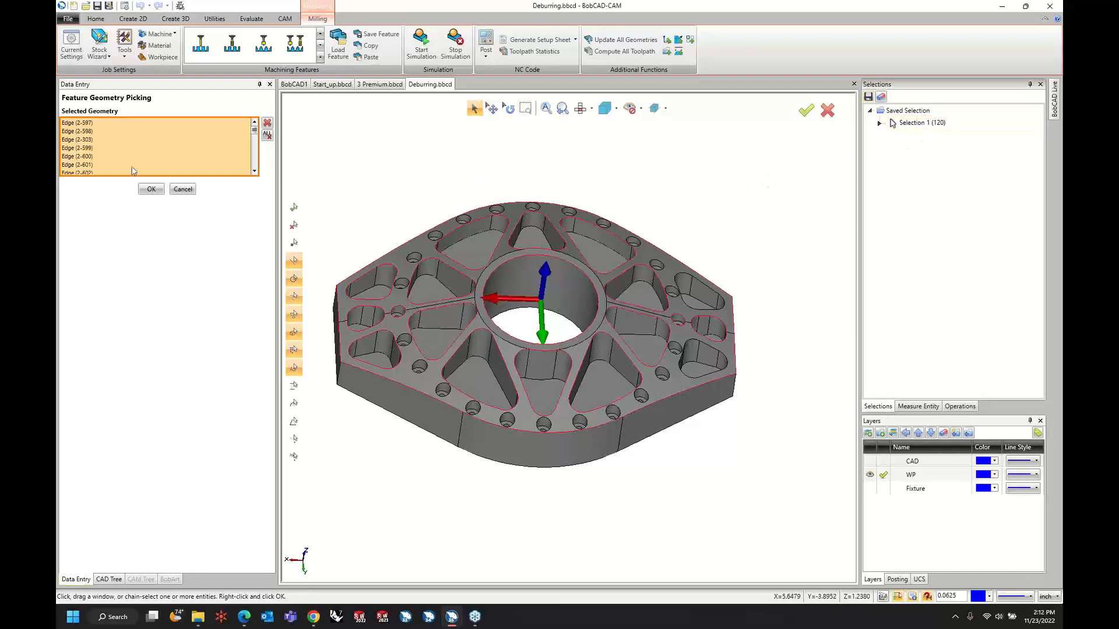
pyautogui.click(150, 189)
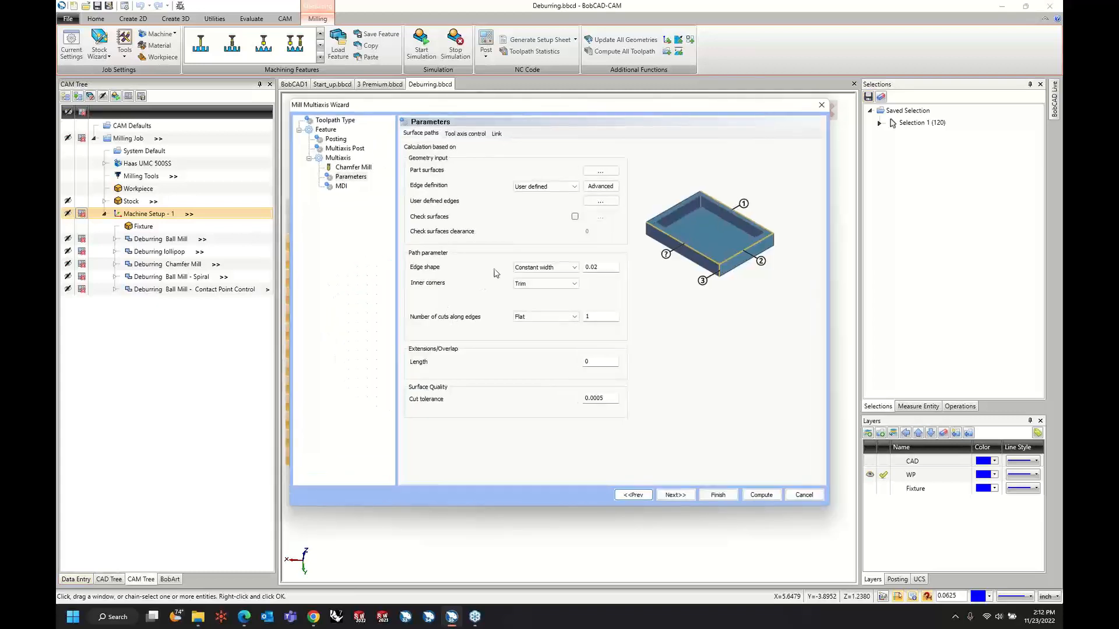
# Set the edge shape's constant width to 0.025 and the inner corners to Relief.
pyautogui.doubleClick(606, 268)
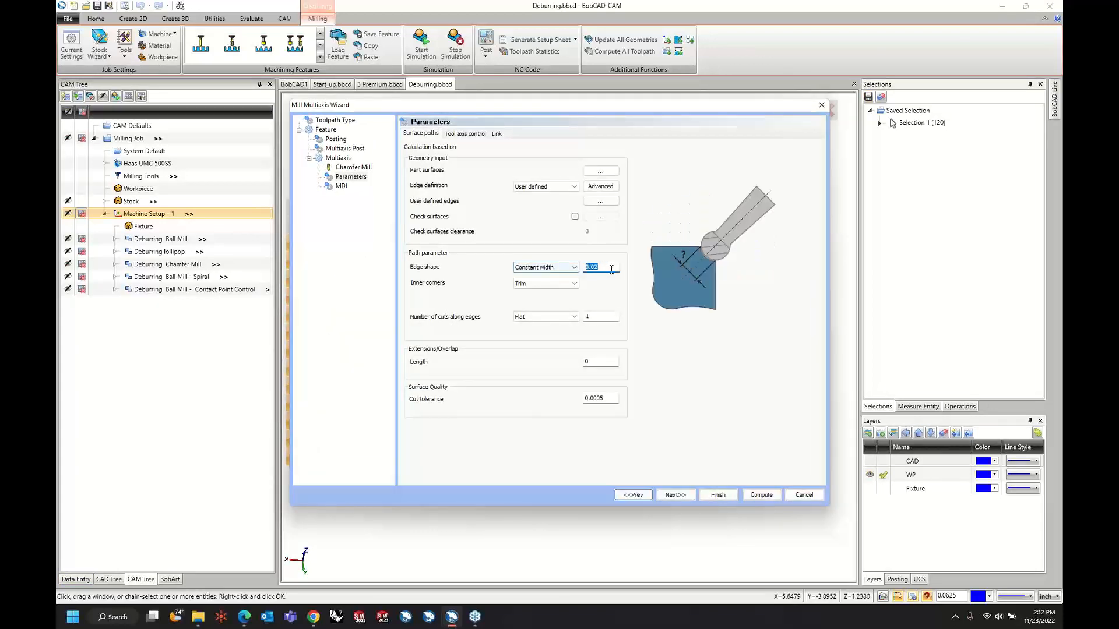
pyautogui.click(595, 267)
pyautogui.press('Tab')
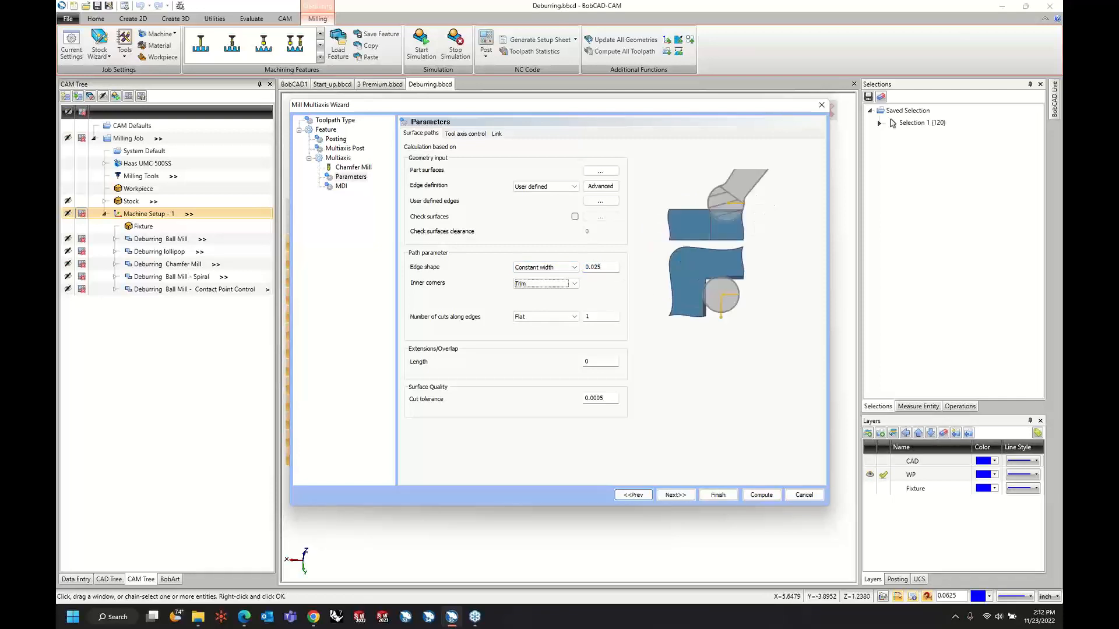
pyautogui.click(575, 284)
pyautogui.click(572, 300)
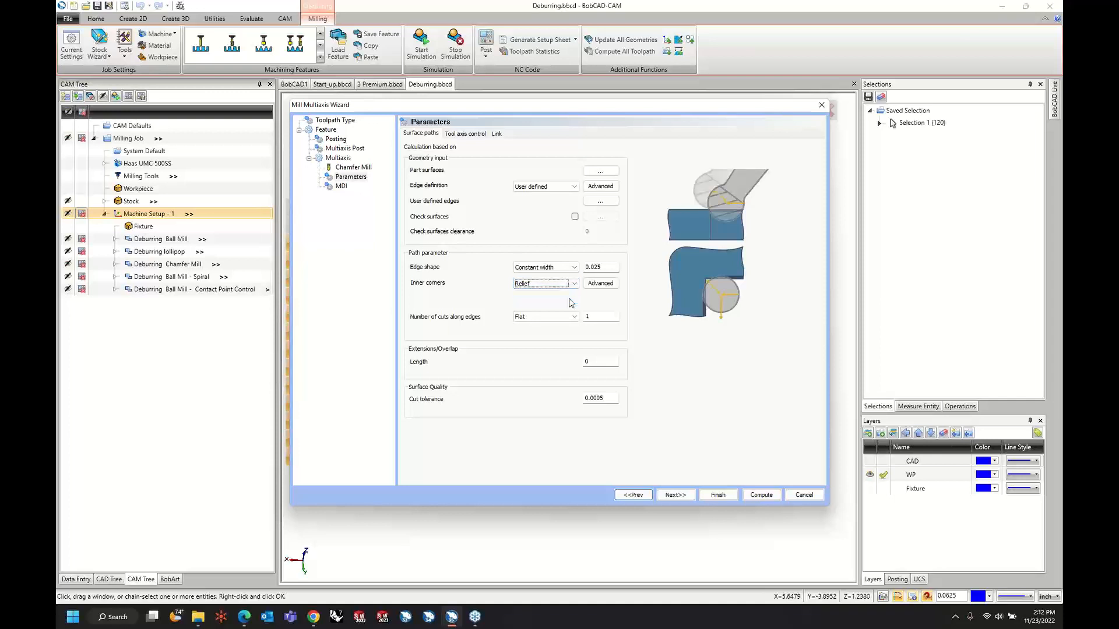
# Examine the advanced inner corner settings for adding loops to relief cuts.
pyautogui.click(601, 283)
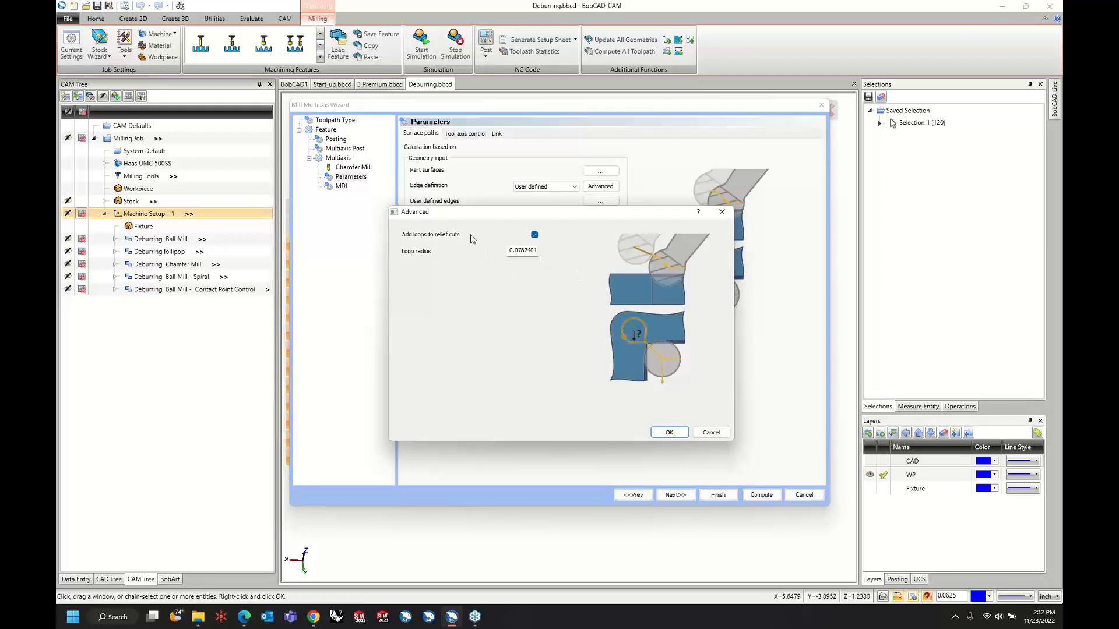
pyautogui.click(535, 236)
pyautogui.click(535, 236)
pyautogui.click(671, 432)
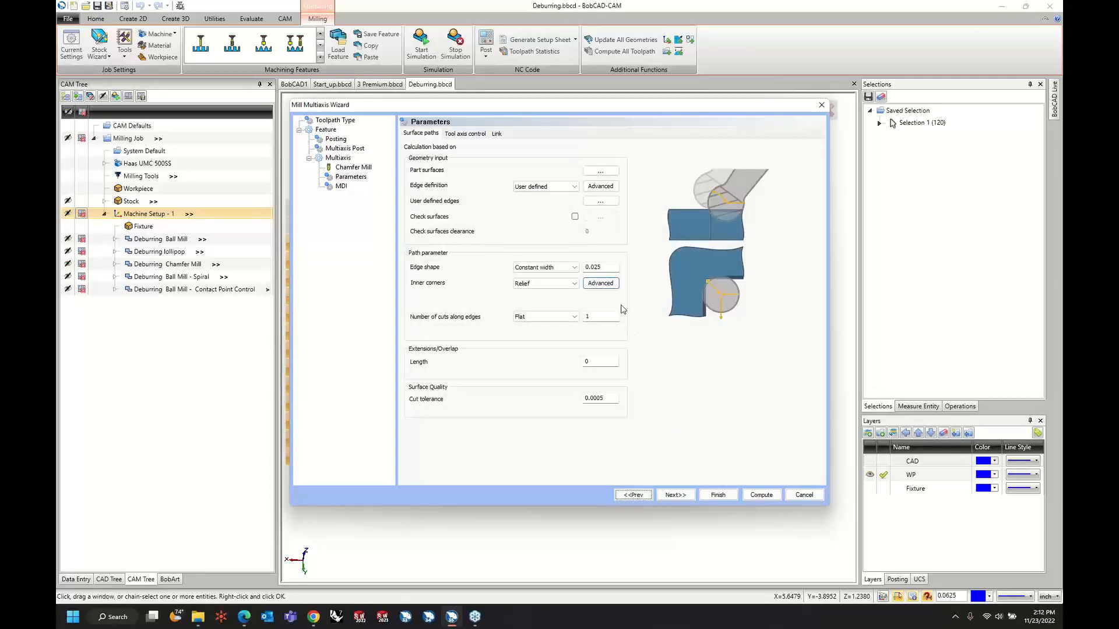
# Check the available types for the number of cuts along edges and the extension/overlap length setting.
pyautogui.click(559, 318)
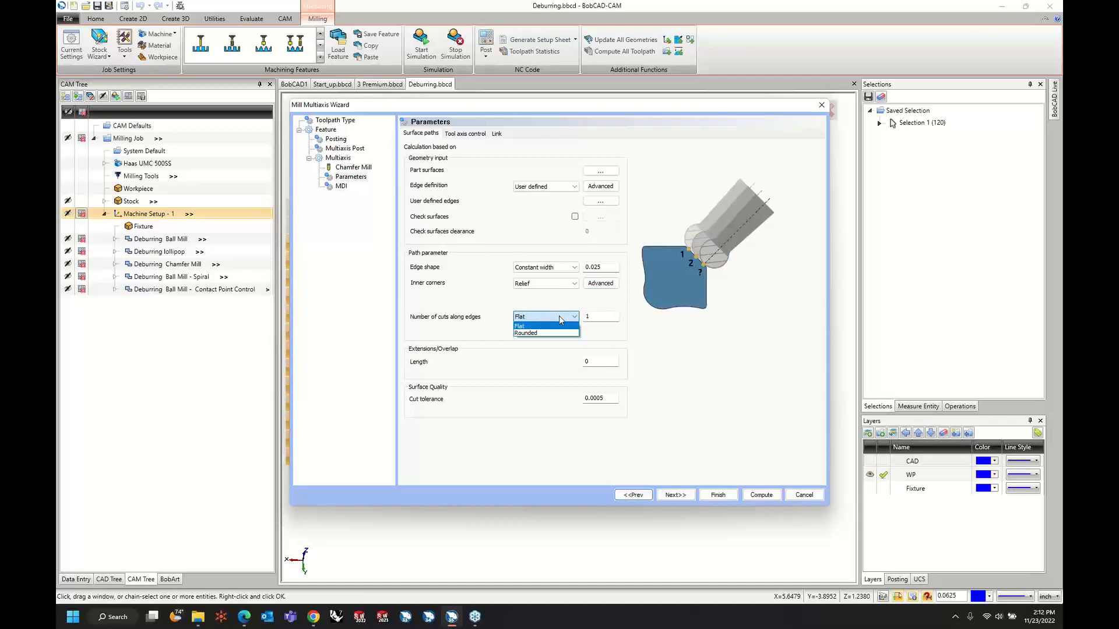
pyautogui.click(559, 319)
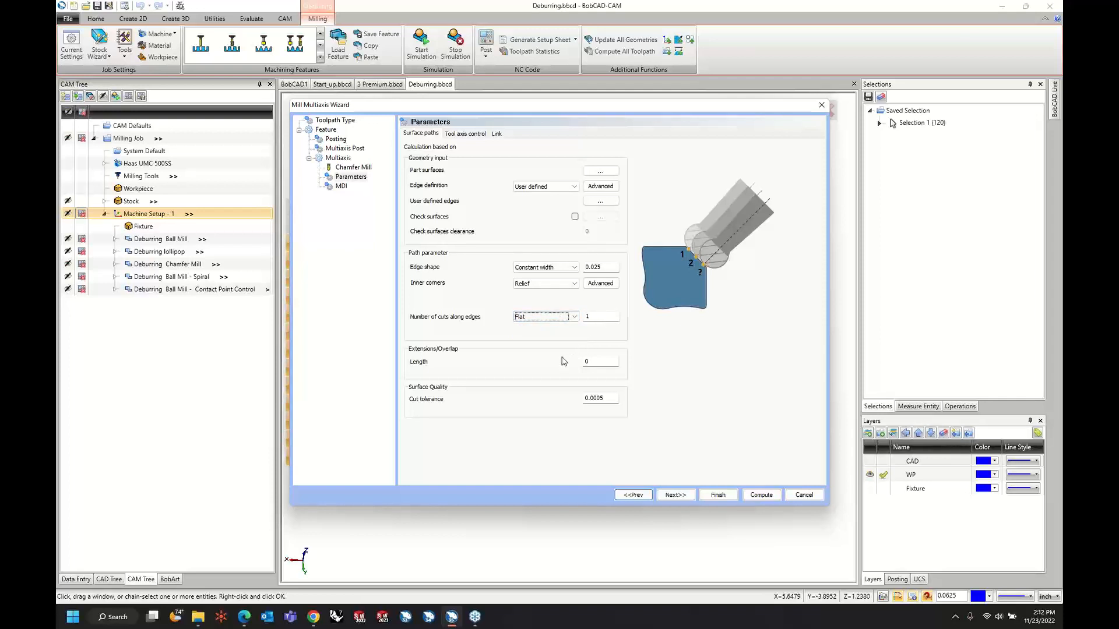
pyautogui.click(603, 363)
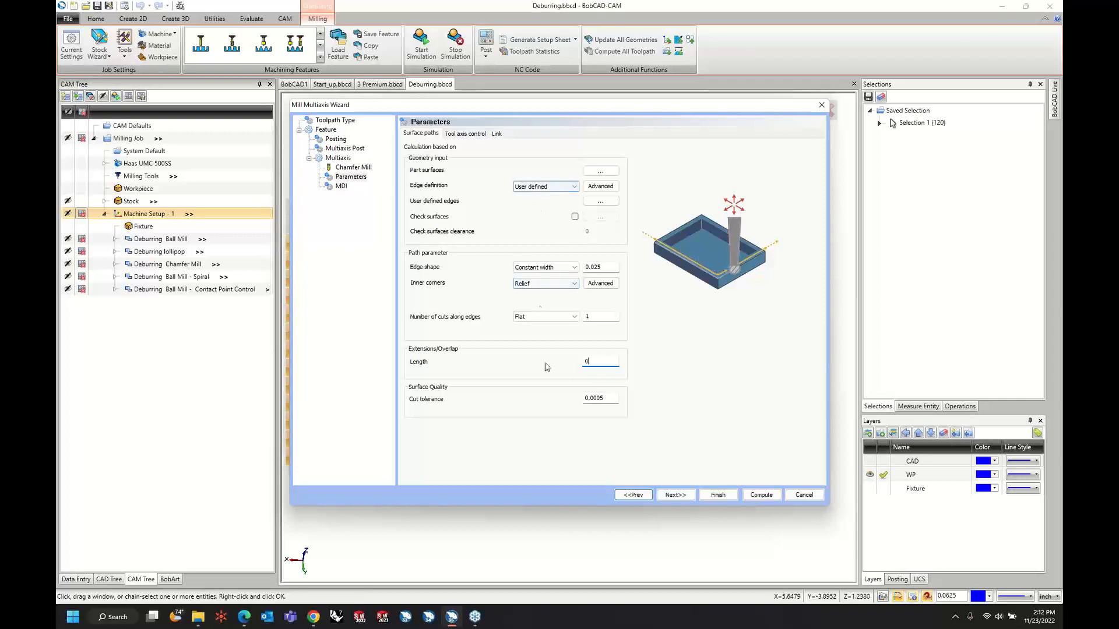
# Set the machining type for the tool axis control to 3 axis.
pyautogui.click(472, 136)
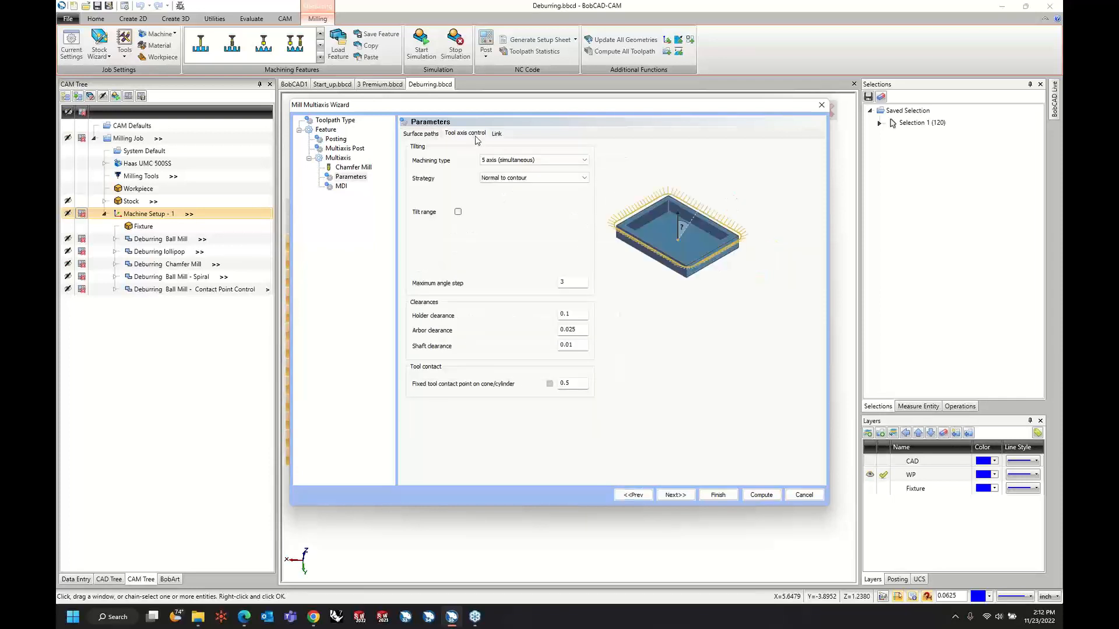
pyautogui.click(505, 165)
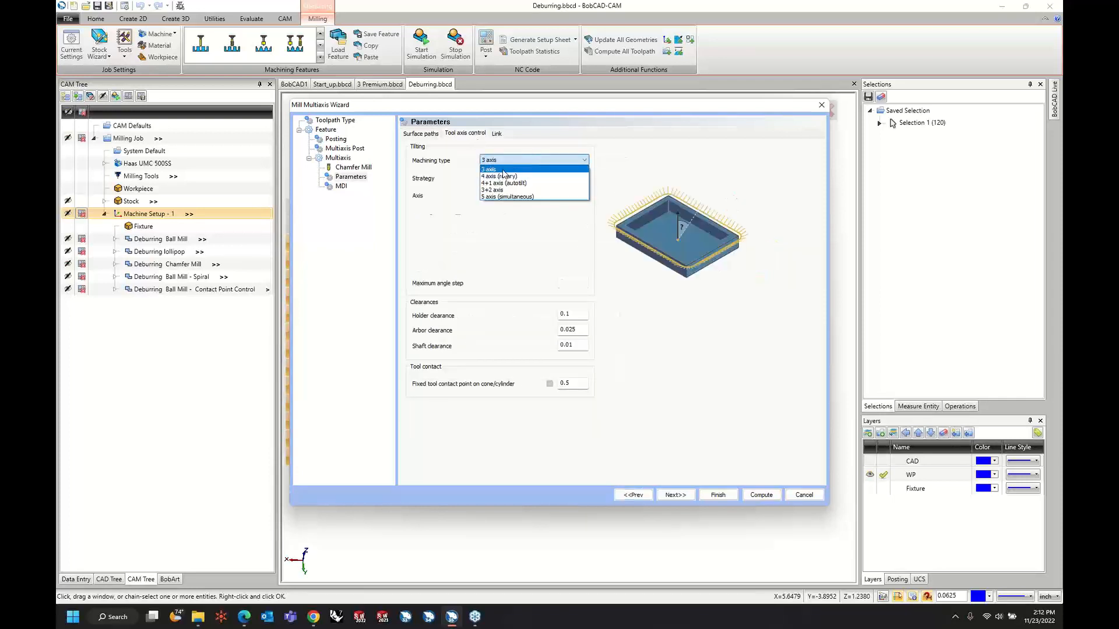
pyautogui.click(504, 174)
pyautogui.click(513, 160)
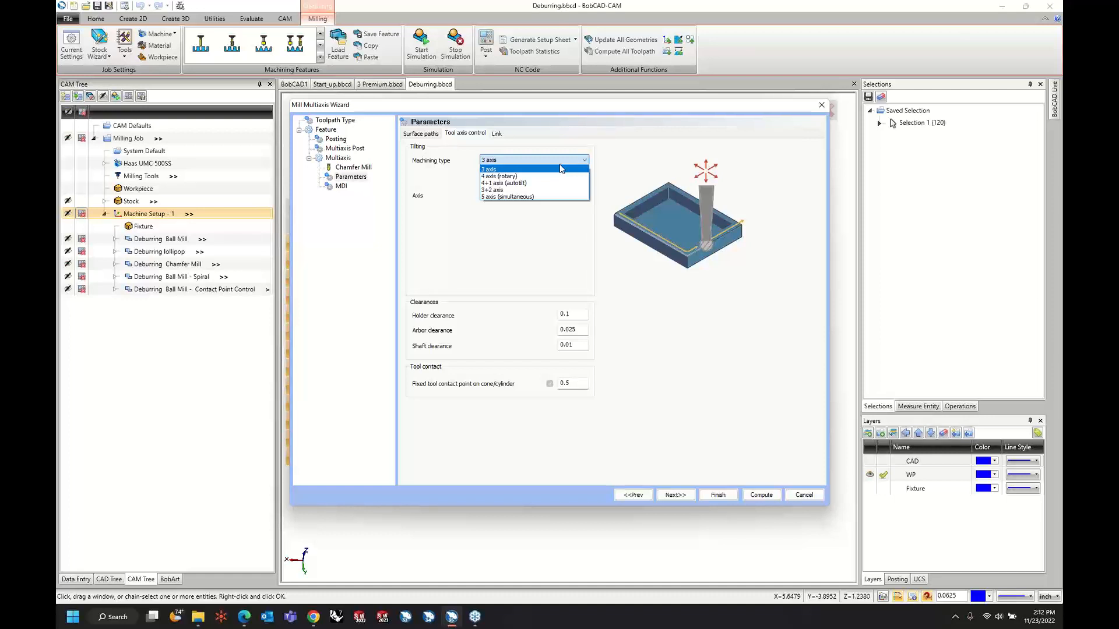
pyautogui.click(561, 169)
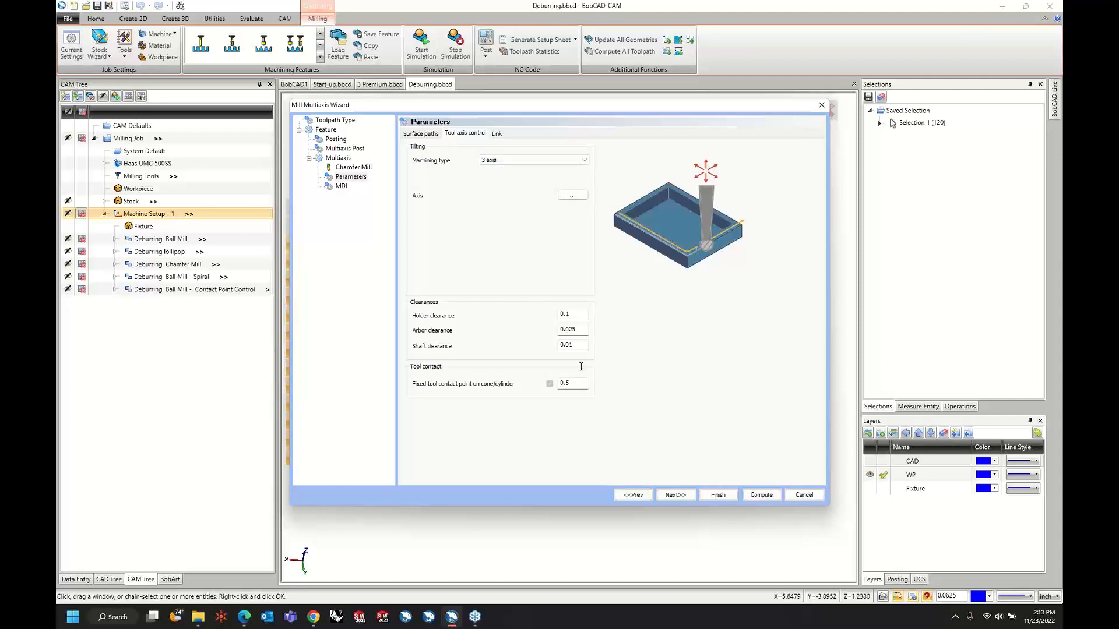
# Set the link type to Clearance blend spline and try to compute the deburring toolpath.
pyautogui.click(498, 135)
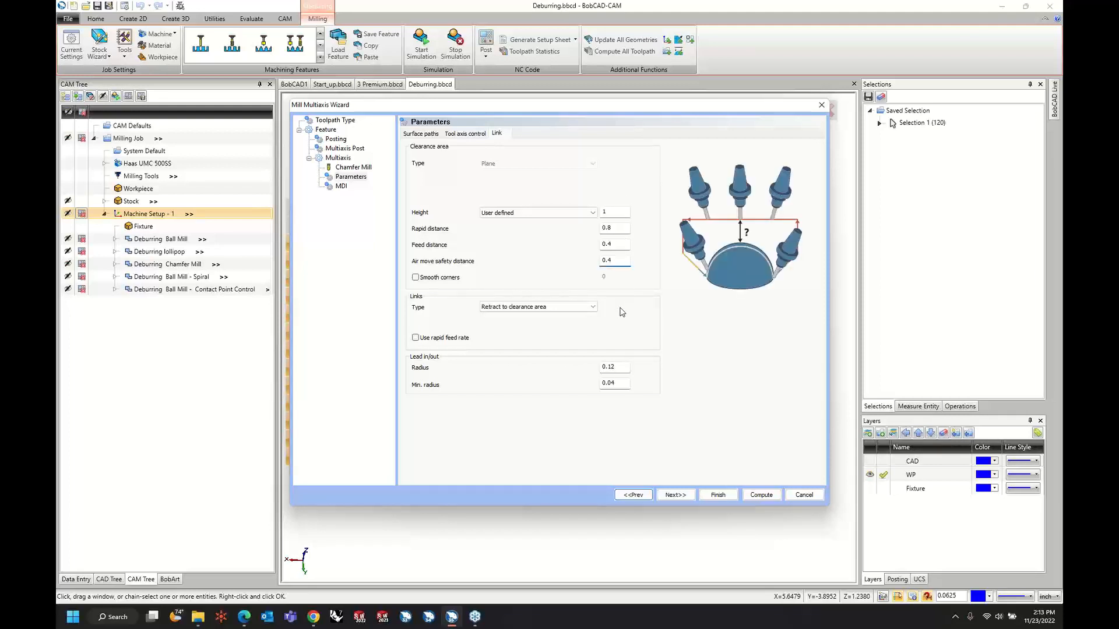
pyautogui.click(573, 310)
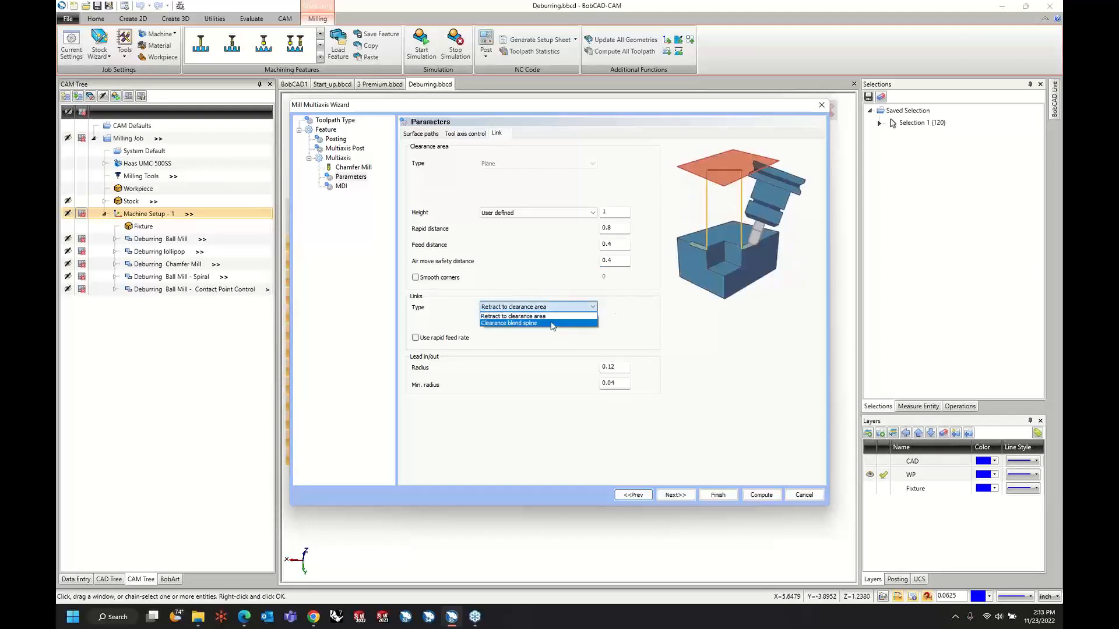
pyautogui.click(553, 309)
pyautogui.click(552, 309)
pyautogui.click(543, 325)
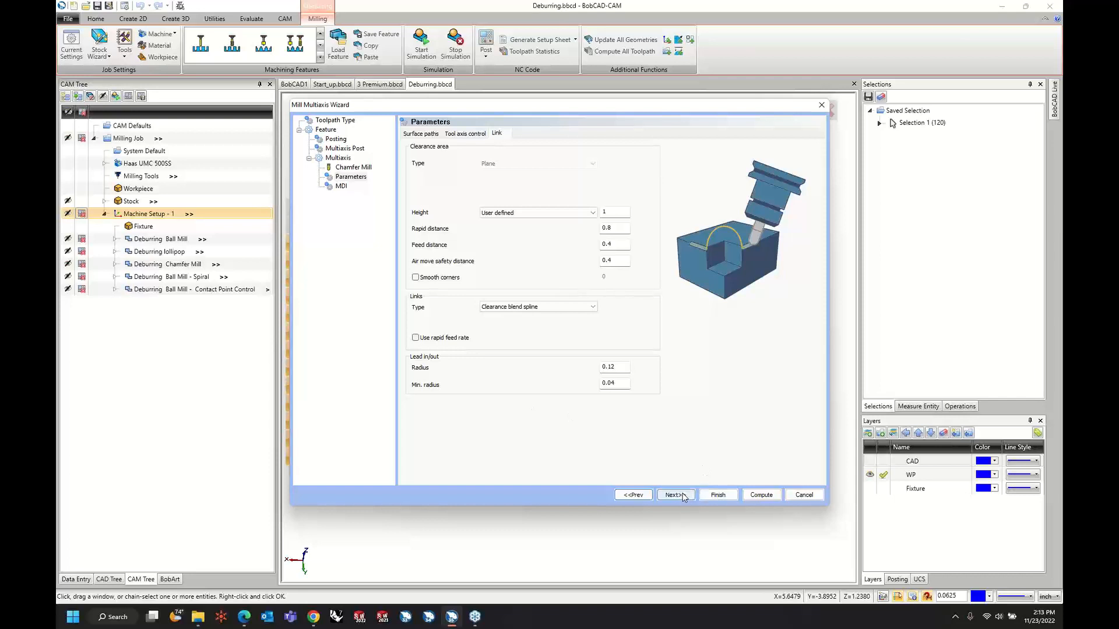
pyautogui.click(755, 495)
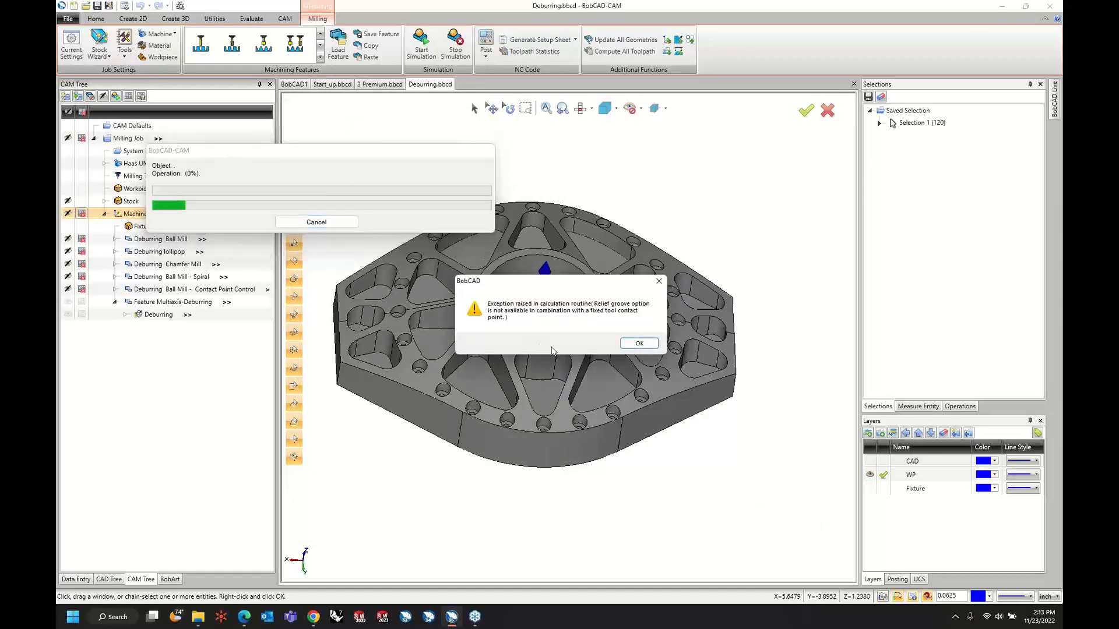
pyautogui.click(631, 348)
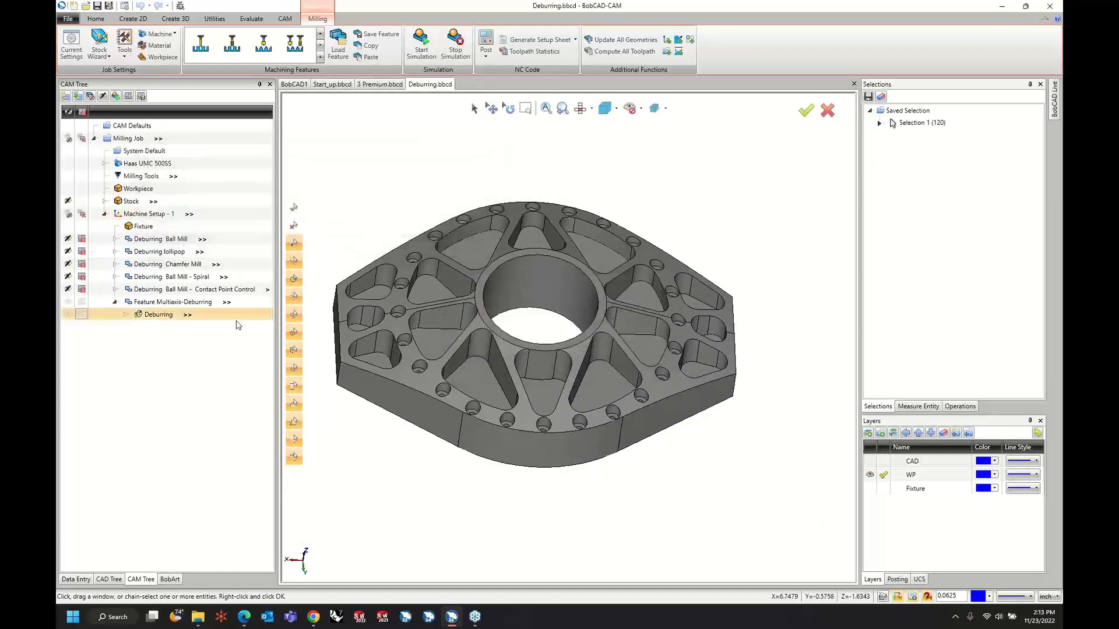
# Edit the new Deburring operation to use Trim for the inner corners and compute its toolpath.
pyautogui.rightClick(152, 320)
pyautogui.click(166, 325)
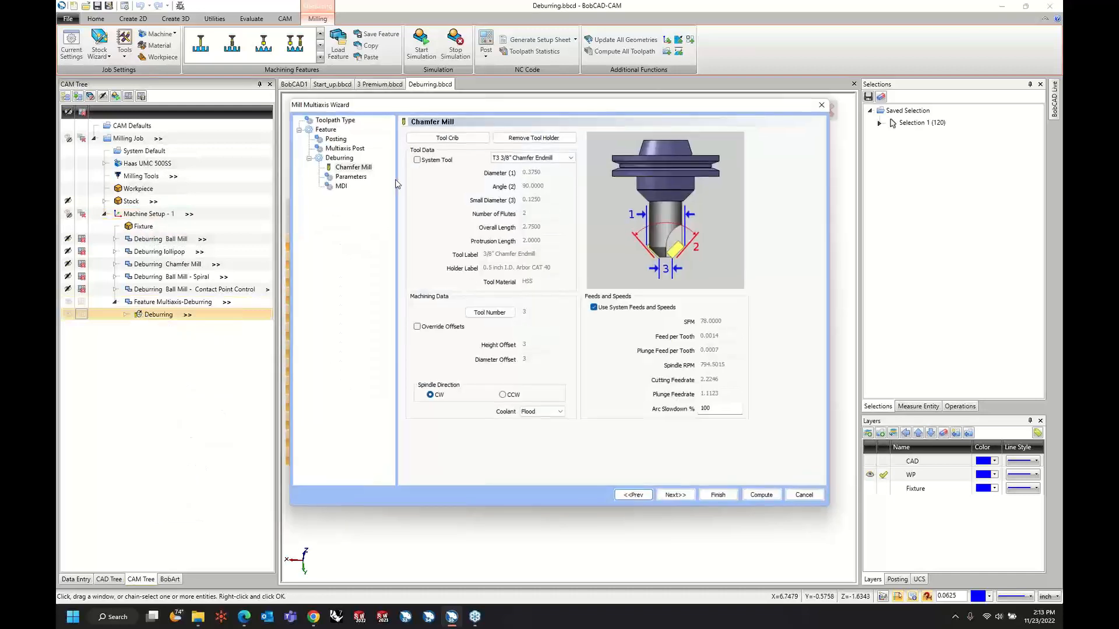
pyautogui.click(350, 177)
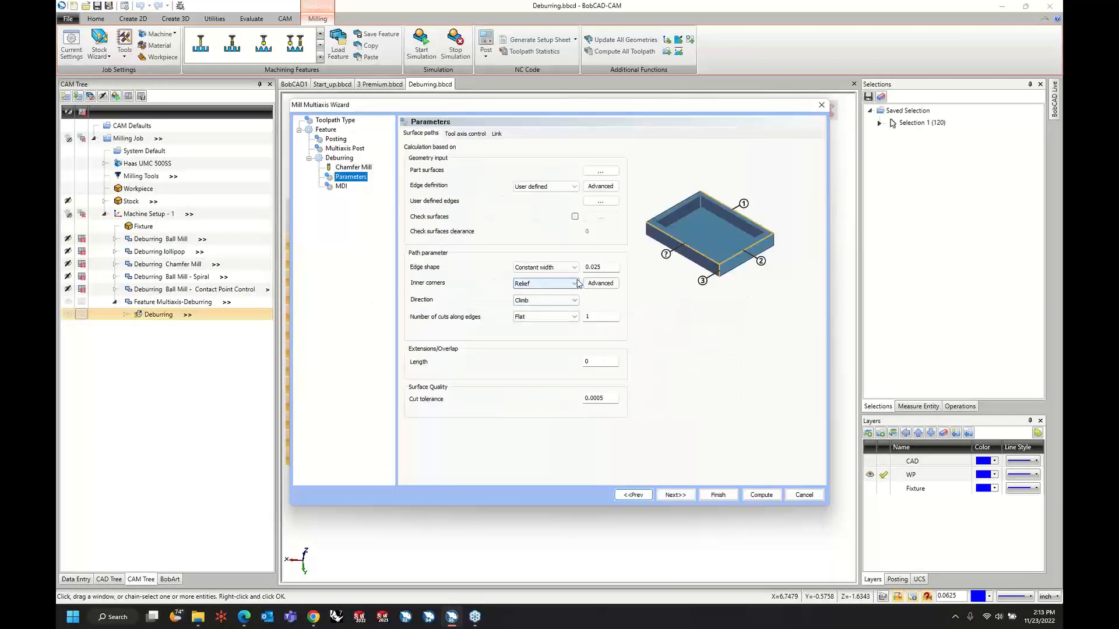
pyautogui.click(548, 283)
pyautogui.click(550, 293)
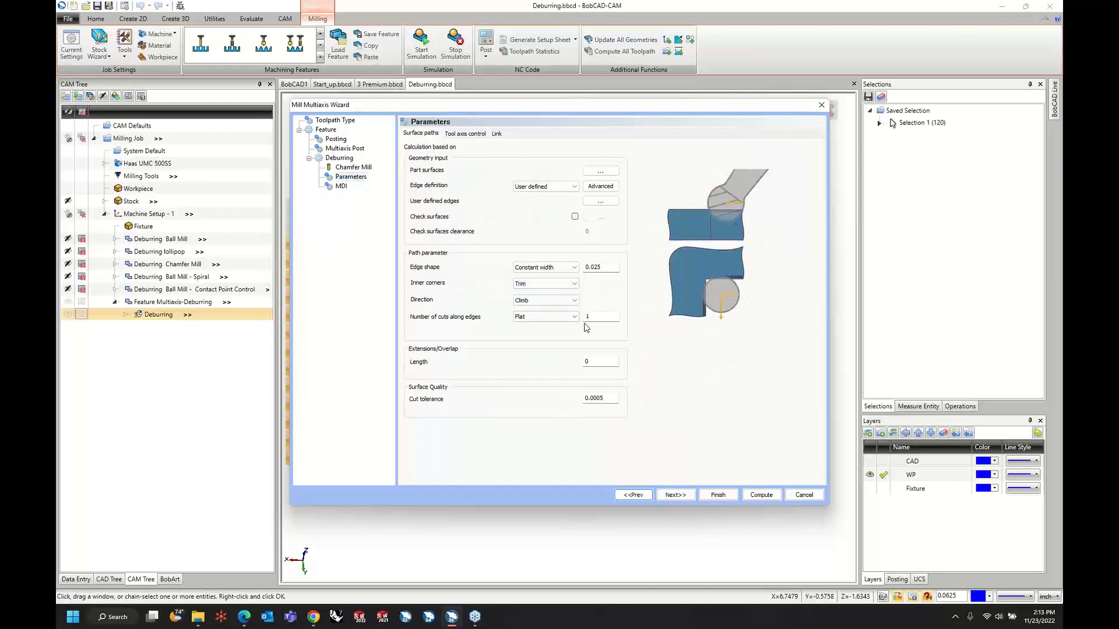
pyautogui.click(761, 494)
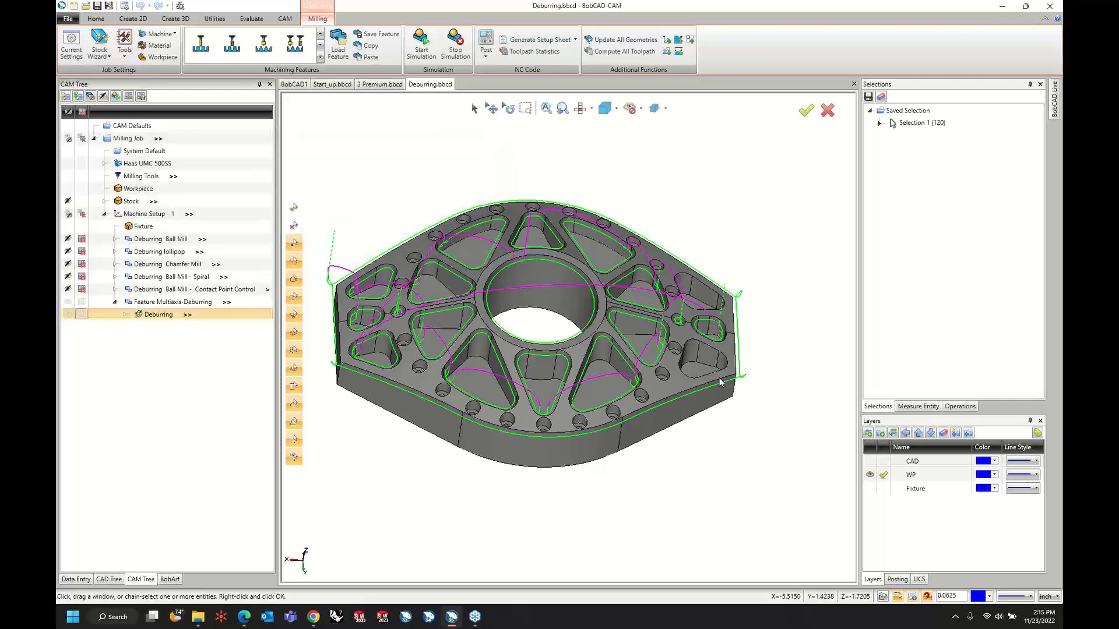
# Simulate the deburring toolpath through to its last move at an increased run speed.
pyautogui.moveTo(701, 445); pyautogui.dragTo(670, 357, button='middle')
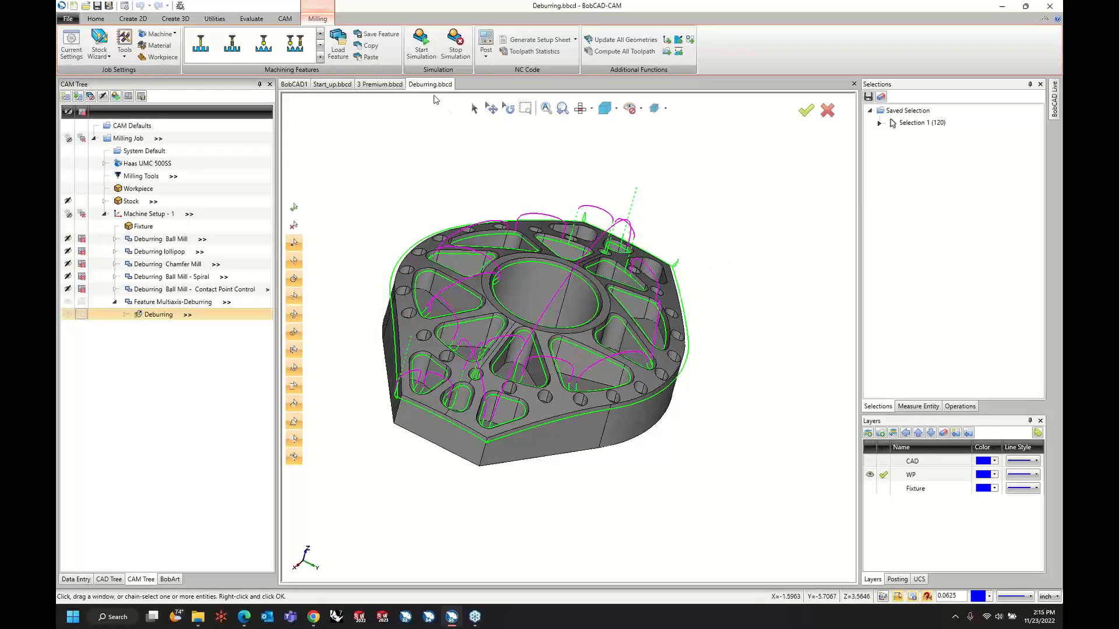
pyautogui.click(417, 51)
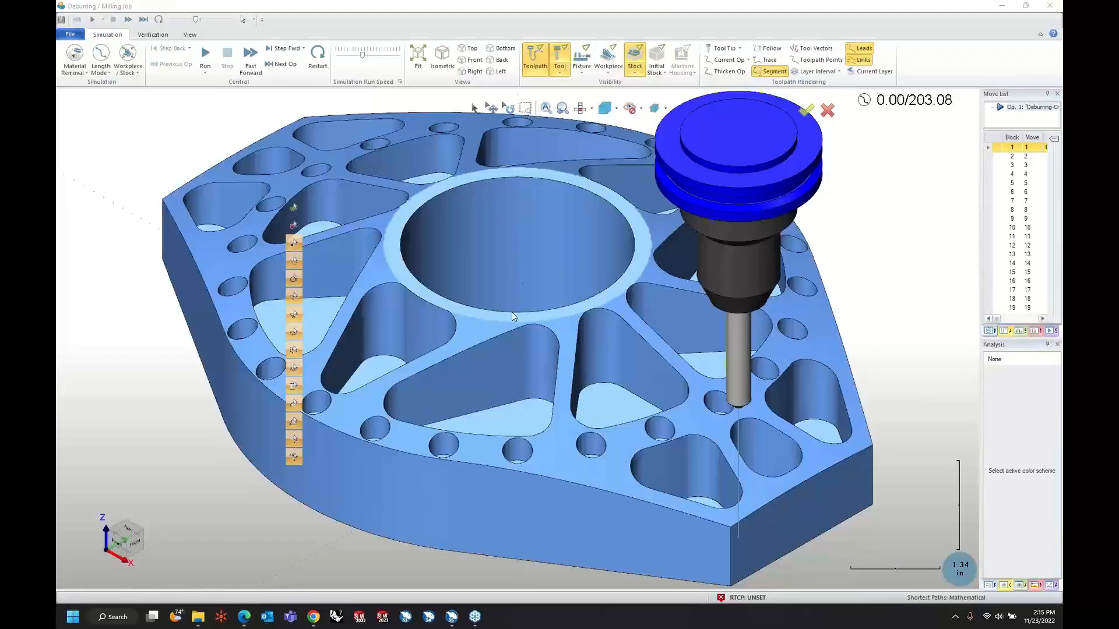
pyautogui.click(616, 5)
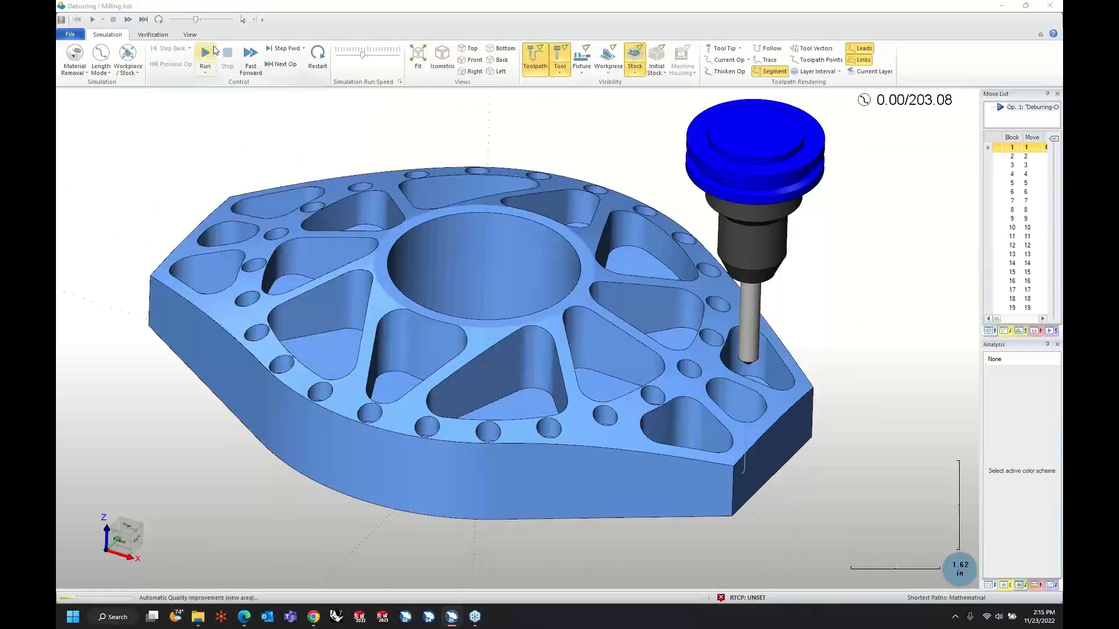
pyautogui.click(205, 55)
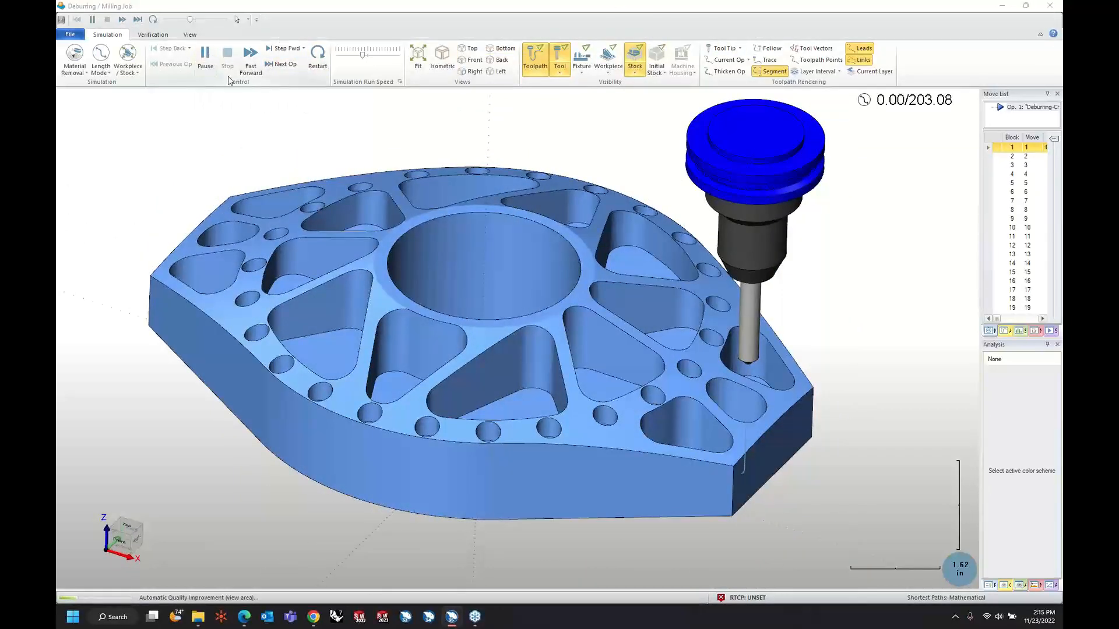
pyautogui.click(373, 56)
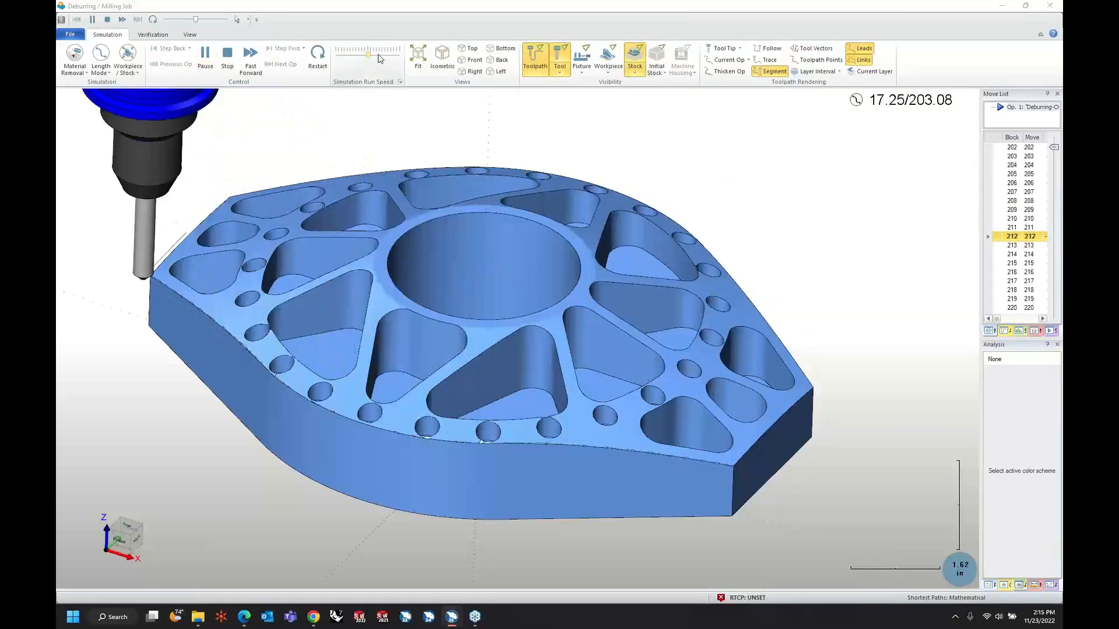
pyautogui.click(379, 56)
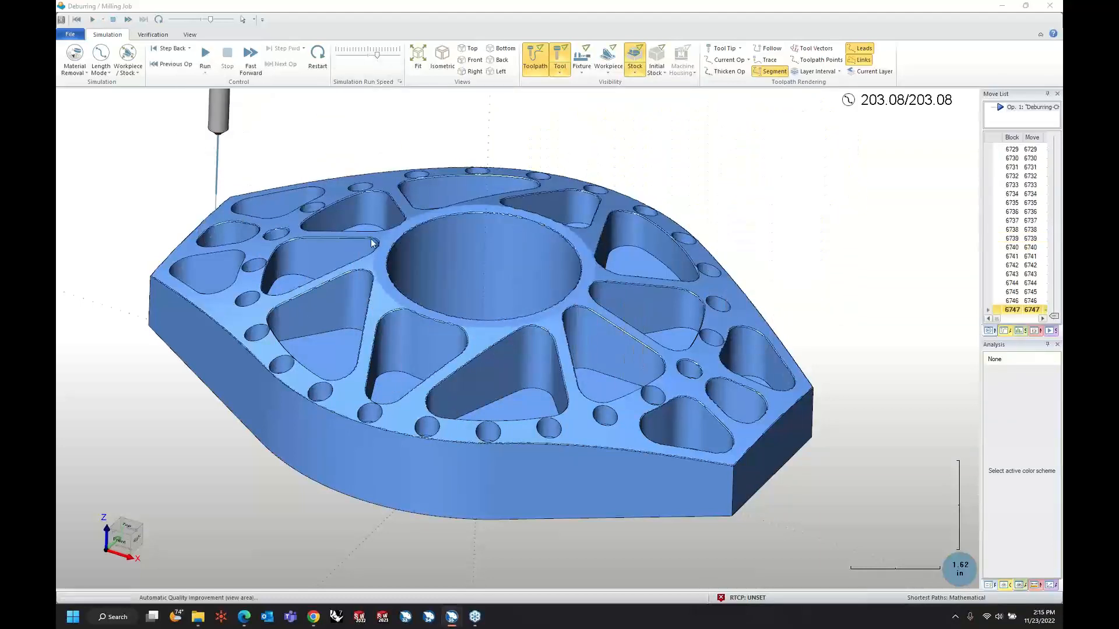
# Refine the simulated stock's display quality around the pocket edges near the central bore.
pyautogui.moveTo(661, 416); pyautogui.dragTo(200, 395, button='middle')
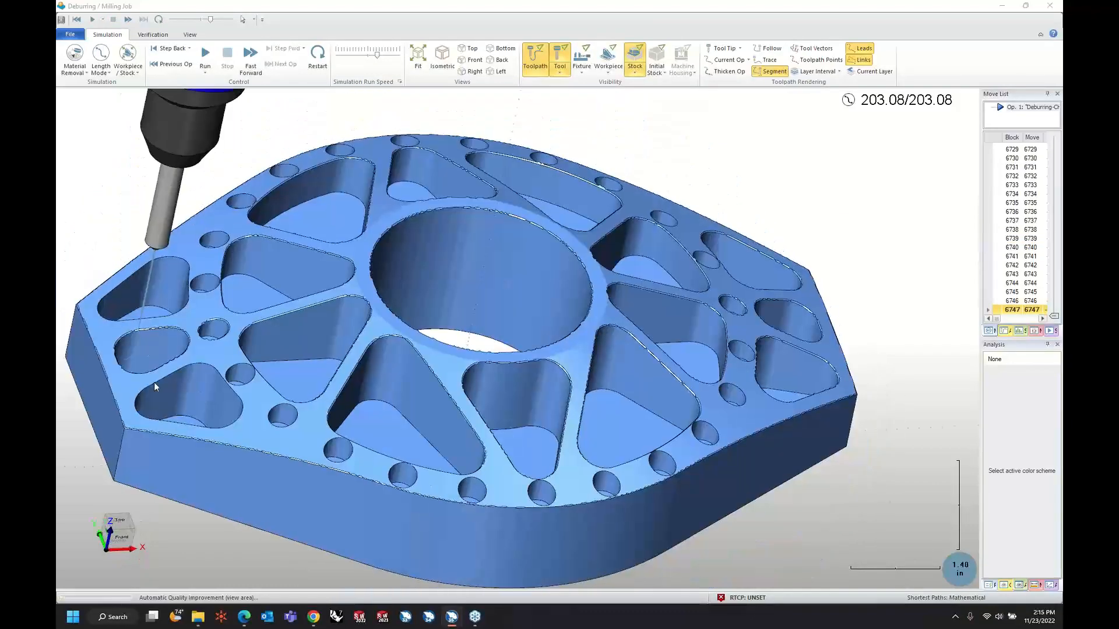
pyautogui.scroll(3, 376, 324)
pyautogui.moveTo(383, 331); pyautogui.dragTo(425, 338, button='middle')
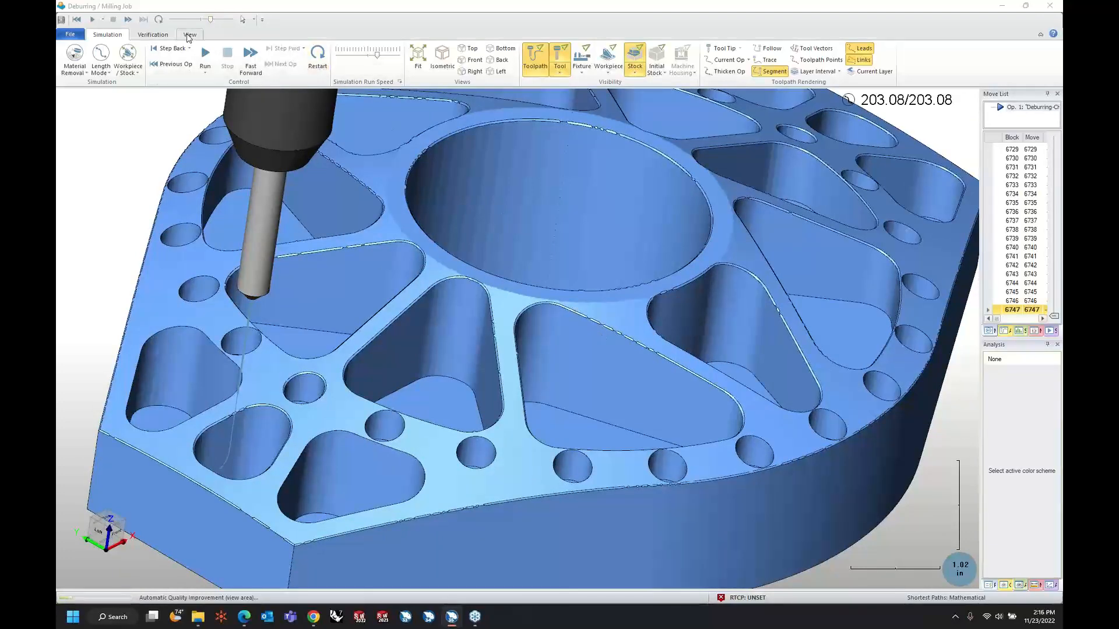
pyautogui.click(156, 35)
pyautogui.scroll(3, 176, 88)
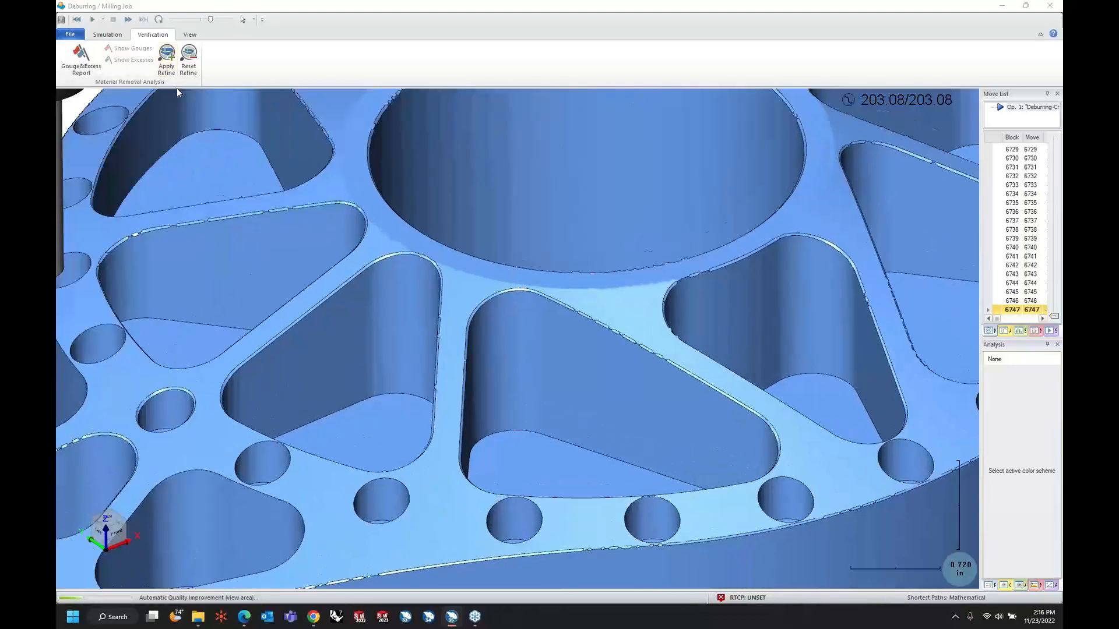
pyautogui.scroll(3, 177, 88)
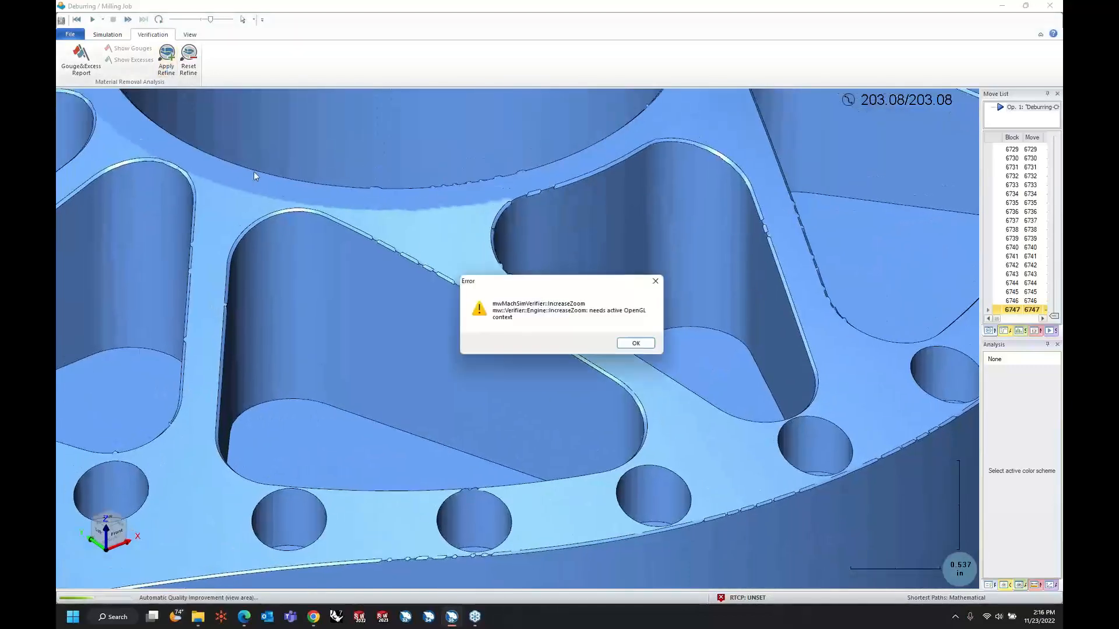
pyautogui.click(641, 344)
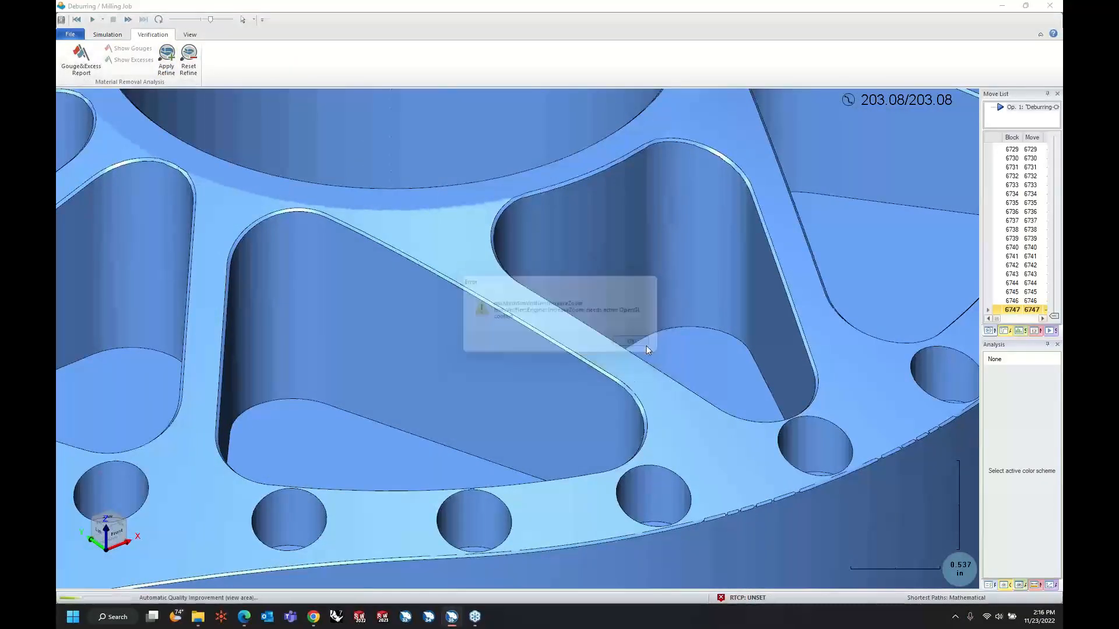
# Examine the deburred pocket, hole and outer edges on the refined stock, and return to the CAM part.
pyautogui.scroll(-2, 572, 264)
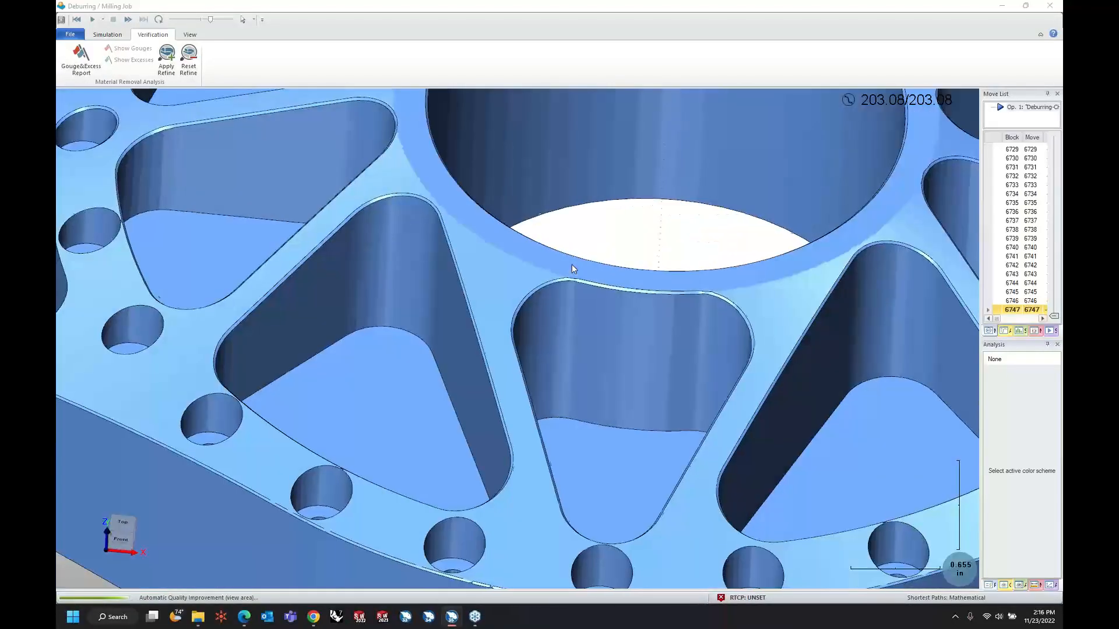
pyautogui.scroll(-5, 760, 359)
pyautogui.moveTo(760, 358); pyautogui.dragTo(750, 354, button='middle')
pyautogui.scroll(2, 748, 354)
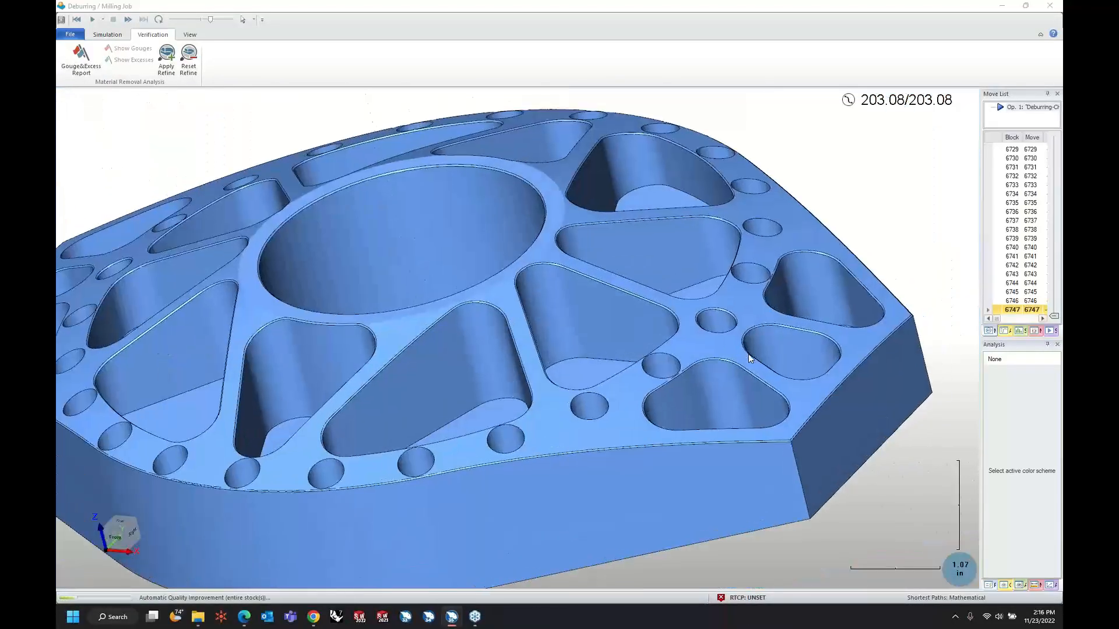
pyautogui.scroll(4, 726, 355)
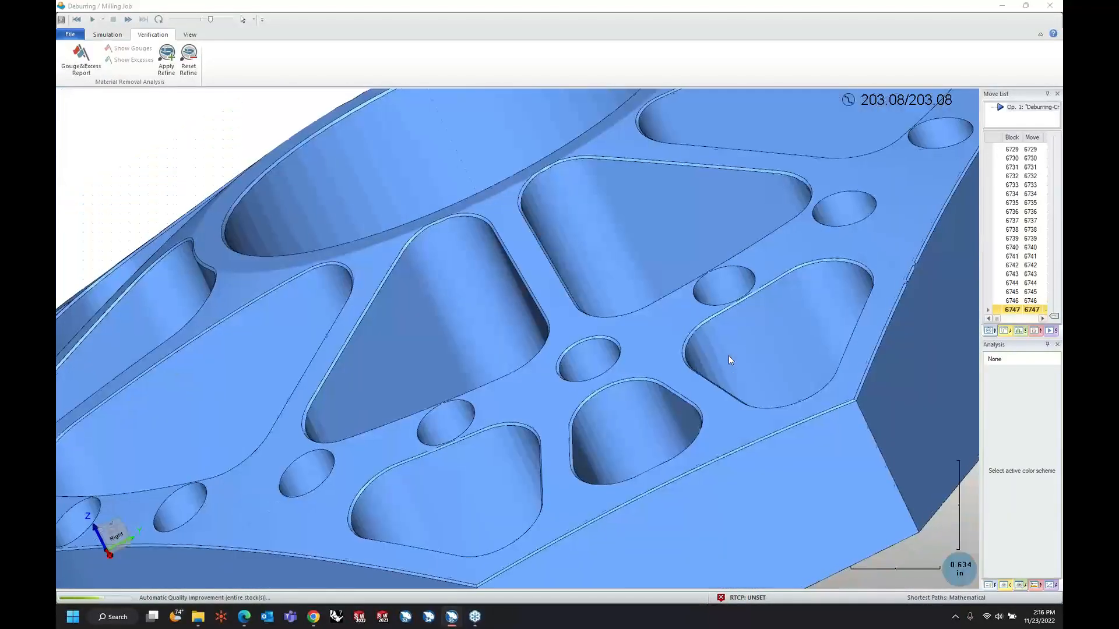
pyautogui.scroll(3, 670, 358)
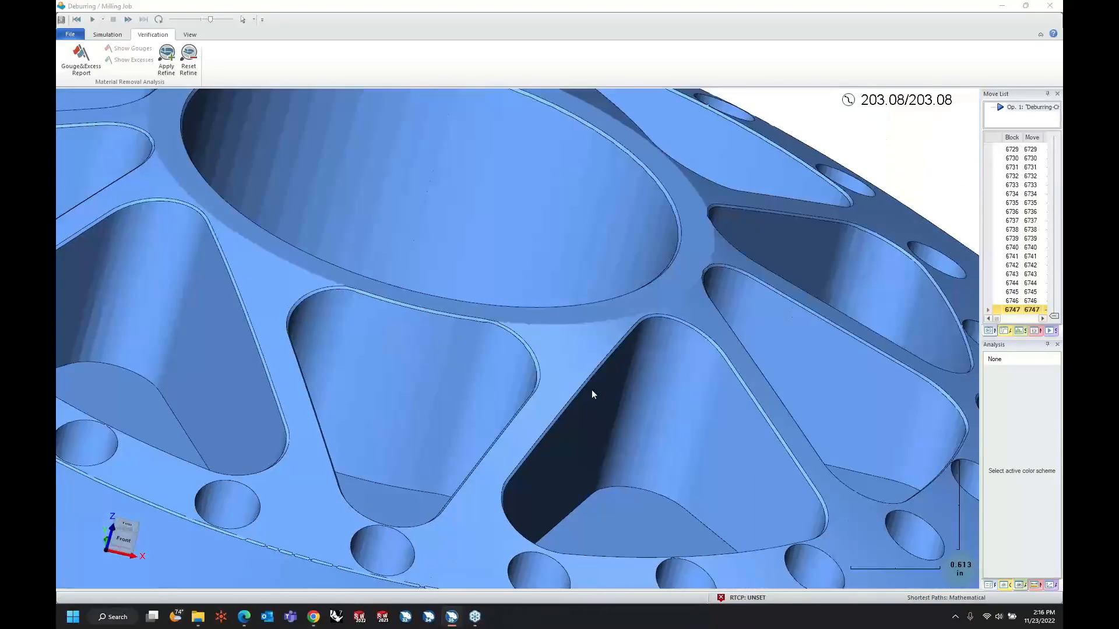
pyautogui.scroll(-3, 592, 390)
pyautogui.moveTo(592, 390); pyautogui.dragTo(472, 321, button='middle')
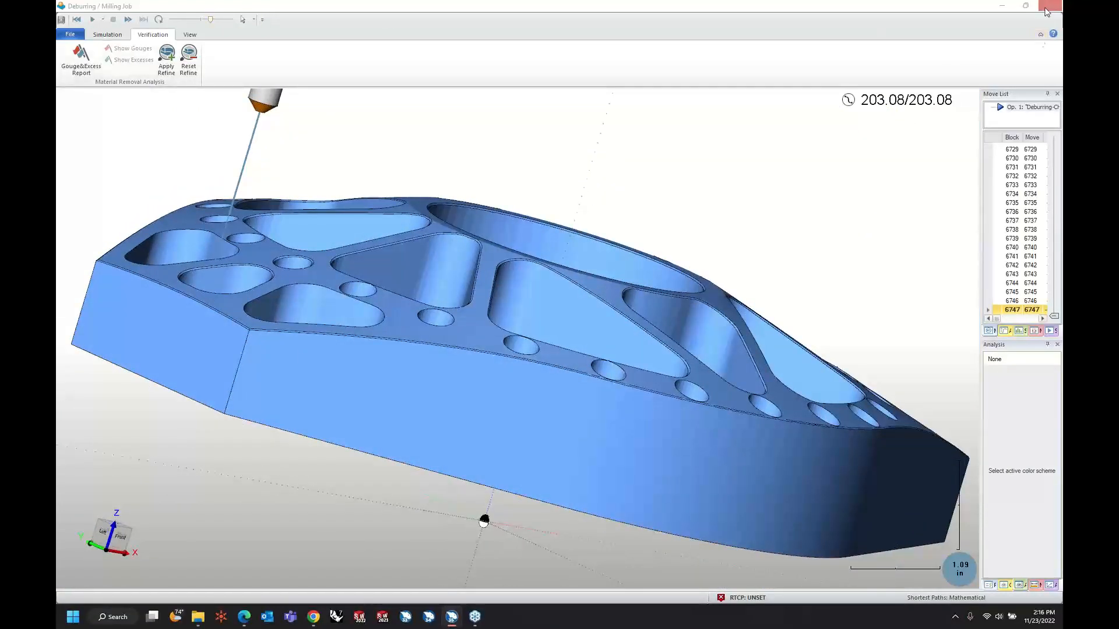
pyautogui.click(1003, 7)
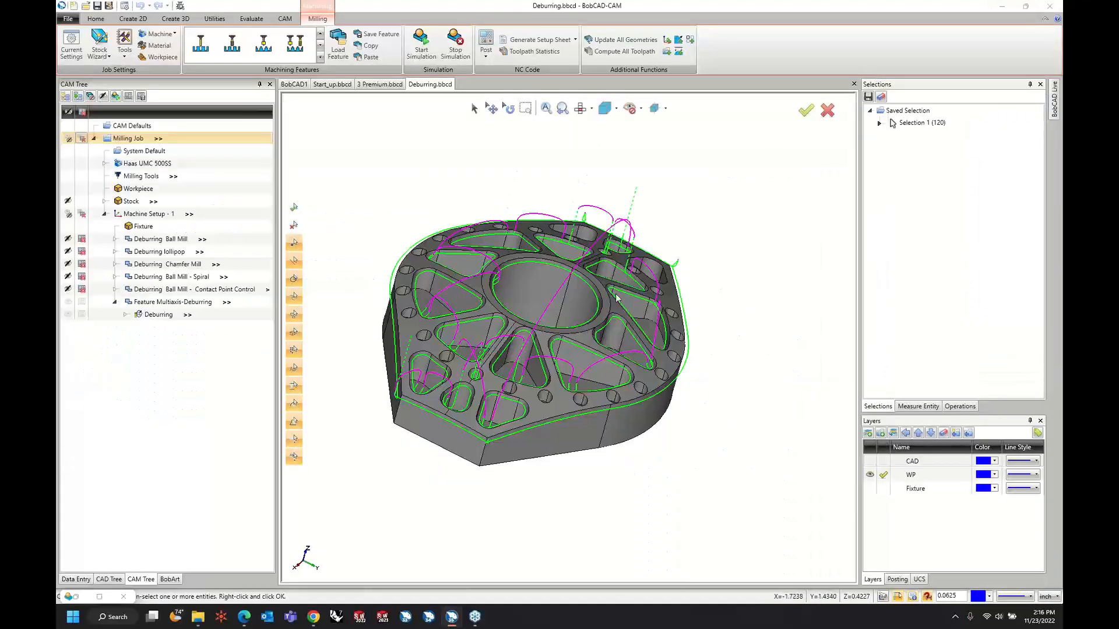
# Replace the Deburring operation's chamfer mill with the 1/4" UNDERCUT ENDMILL lollipop from the tool crib and continue to its parameters.
pyautogui.rightClick(187, 316)
pyautogui.click(188, 320)
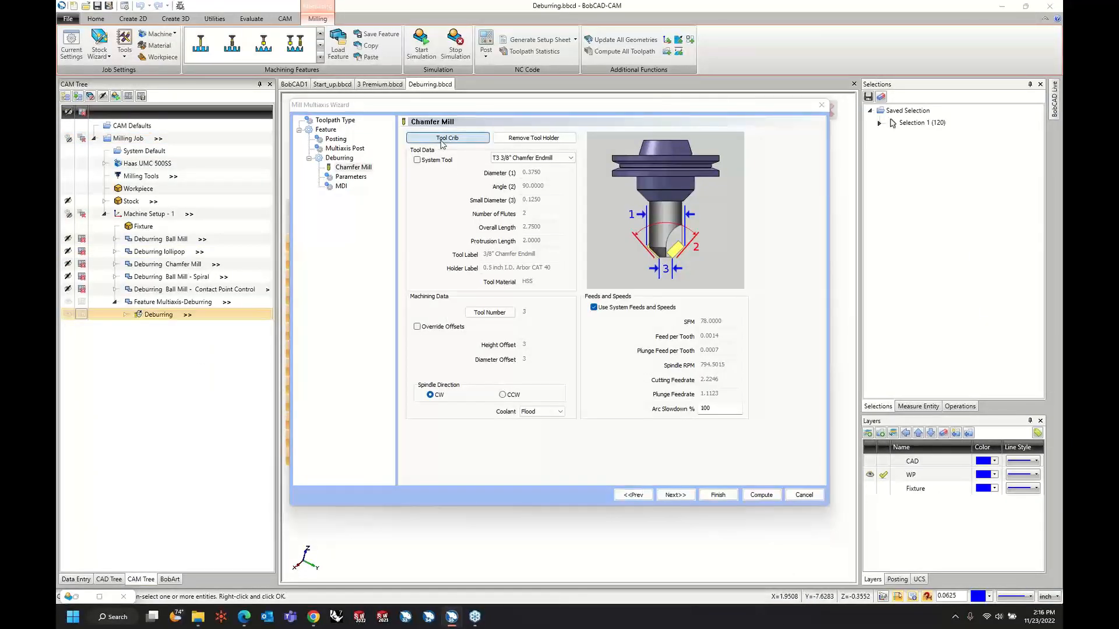
pyautogui.click(444, 138)
pyautogui.click(374, 206)
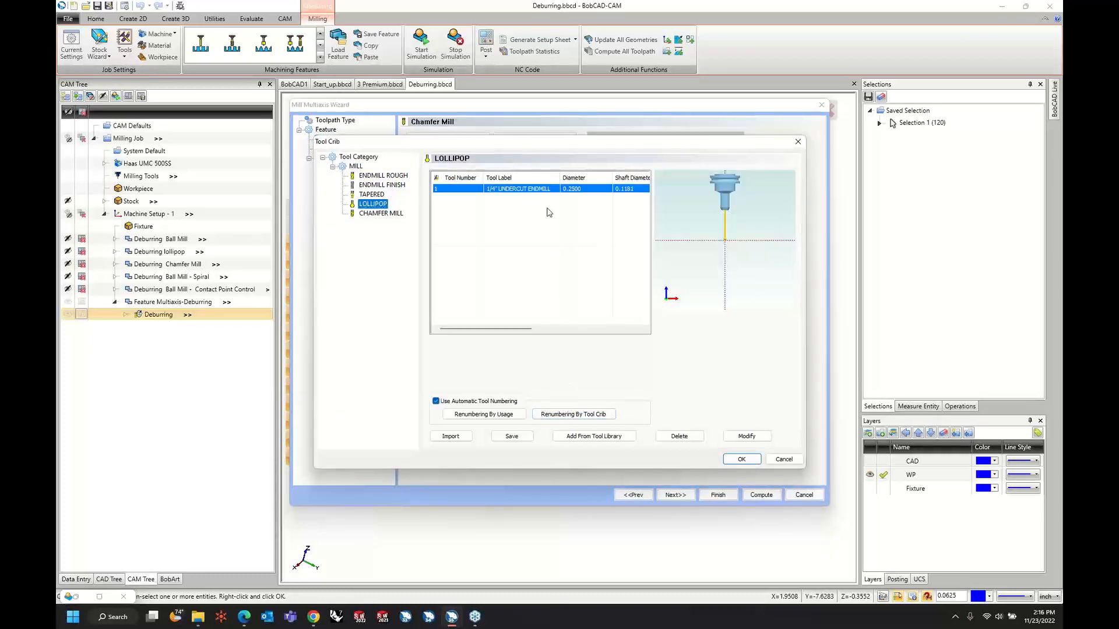
pyautogui.click(538, 193)
pyautogui.click(734, 461)
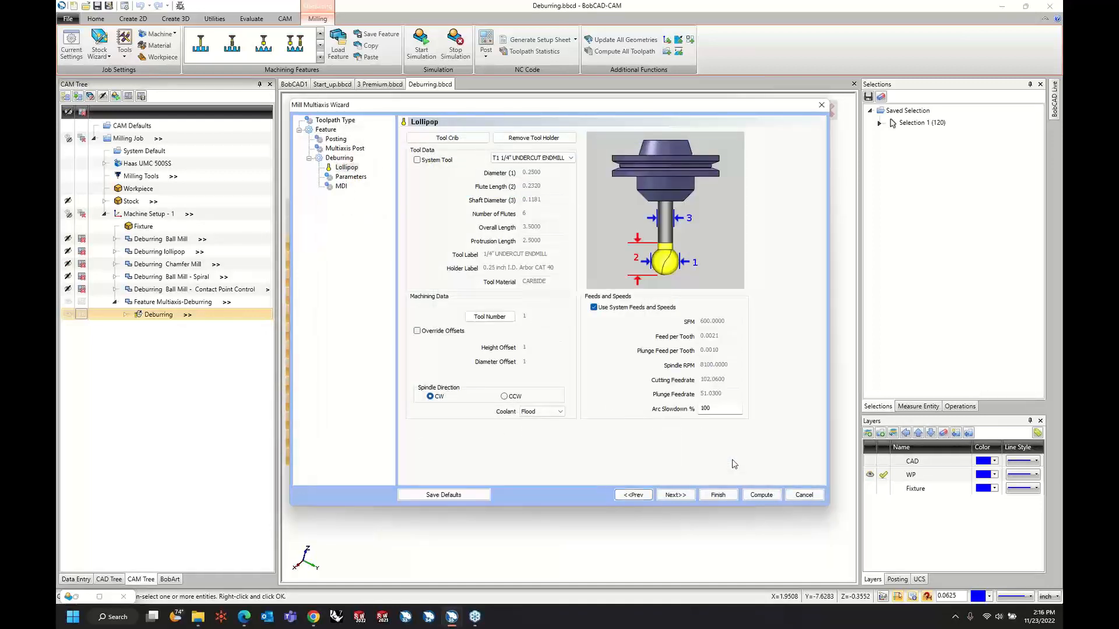
pyautogui.click(685, 497)
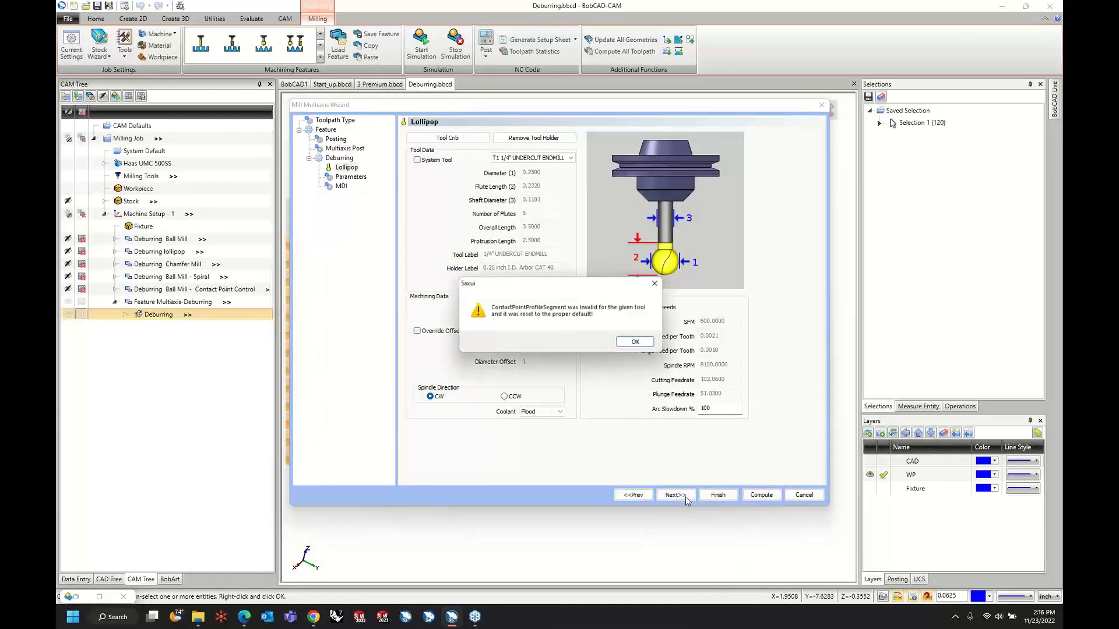
pyautogui.click(637, 343)
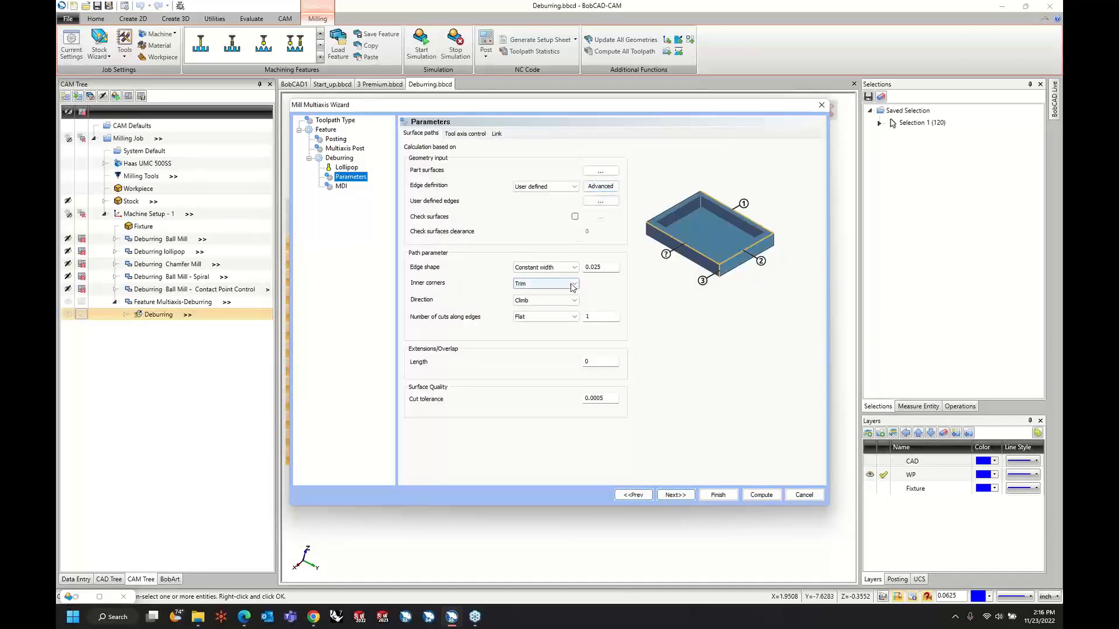
# Abandon the open Multiaxis wizard edit and delete Feature Multiaxis-Deburring from Machine Setup - 1.
pyautogui.click(804, 495)
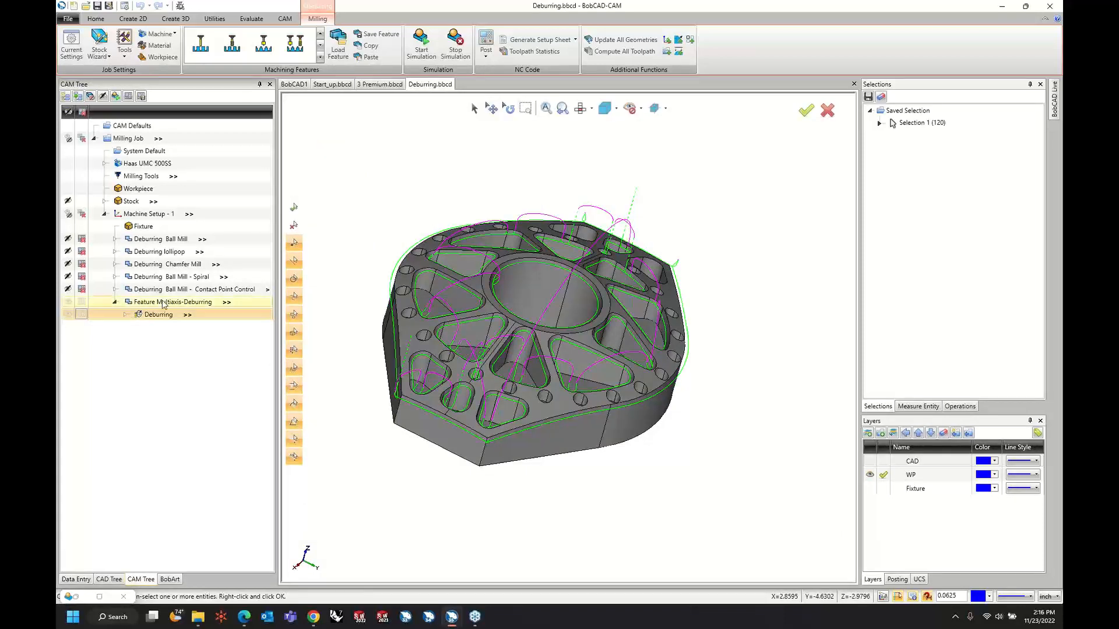
pyautogui.rightClick(167, 302)
pyautogui.click(199, 591)
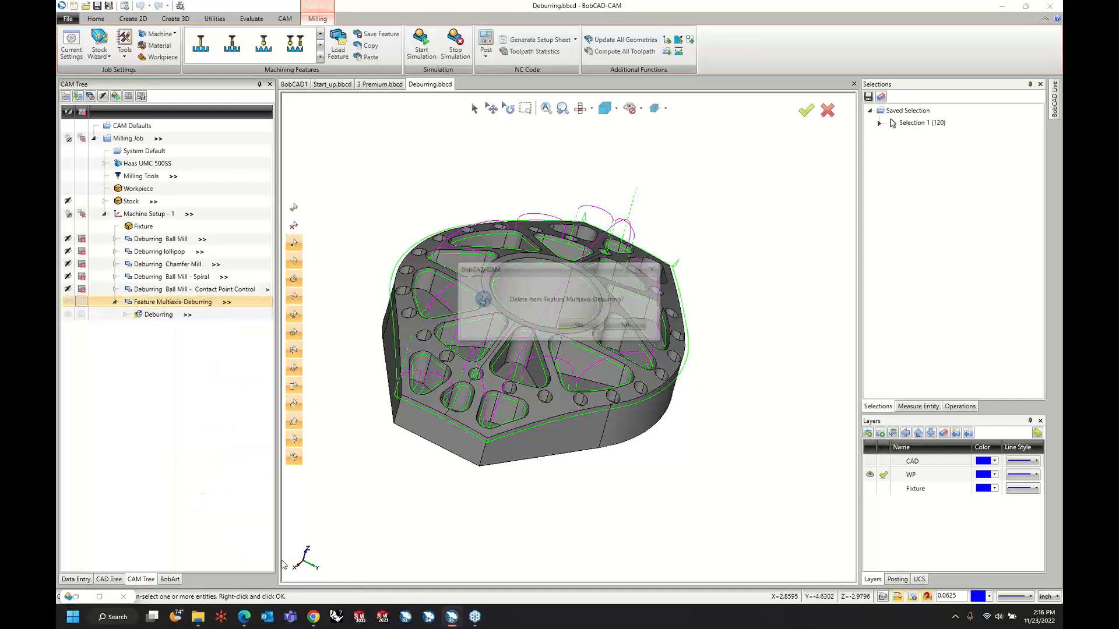
pyautogui.click(578, 325)
# Add a new Mill Multiaxis feature to Machine Setup - 1 with the Deburring toolpath type and continue to its tool settings.
pyautogui.rightClick(145, 219)
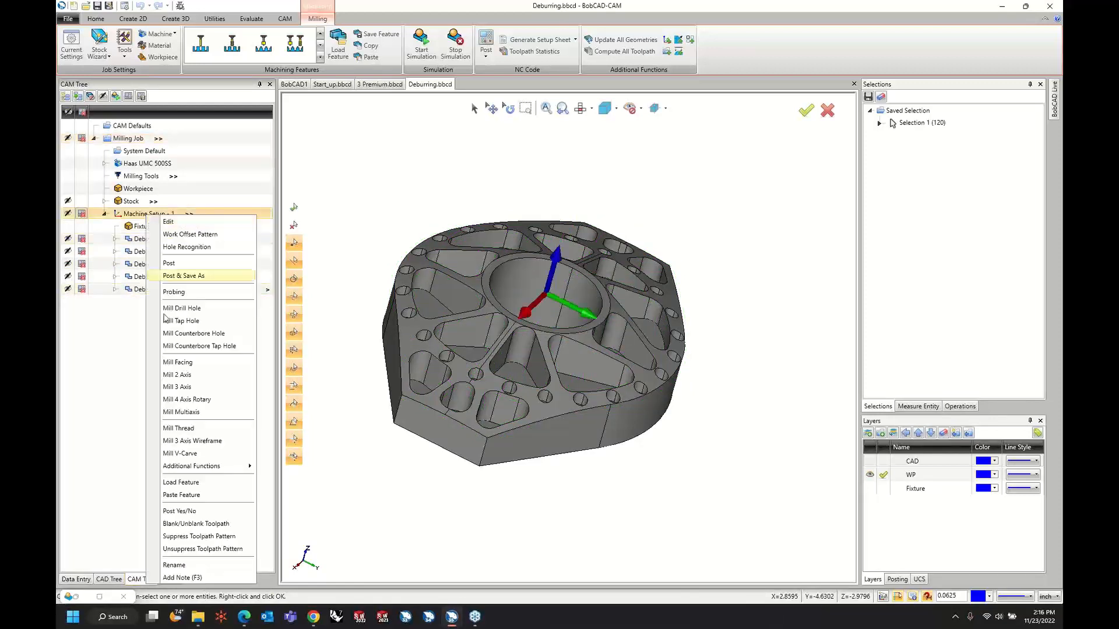
pyautogui.click(192, 411)
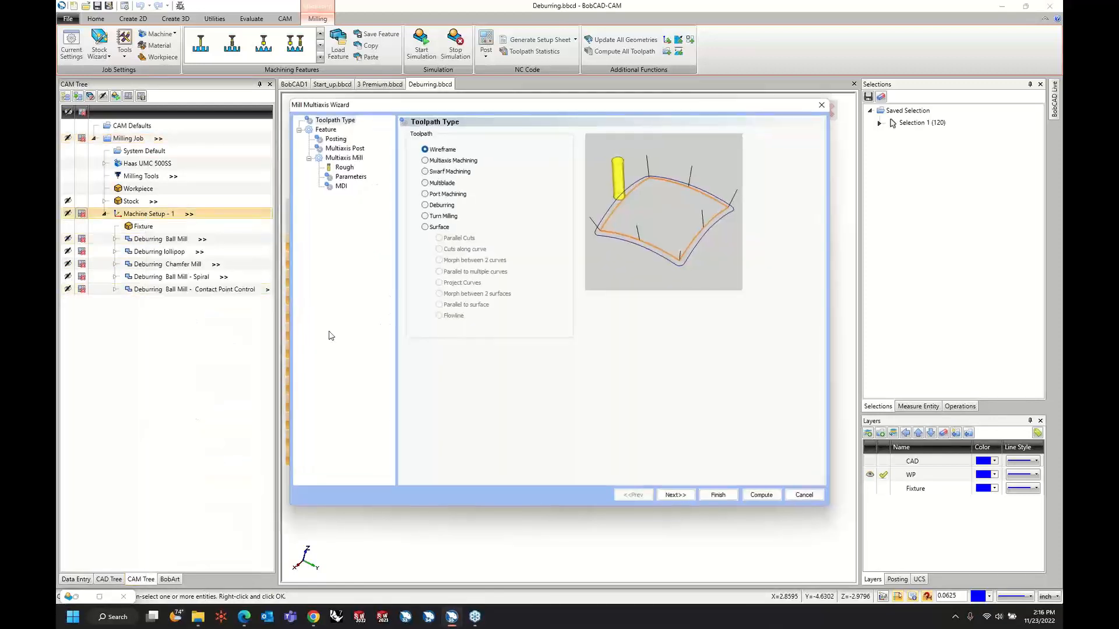
pyautogui.click(436, 207)
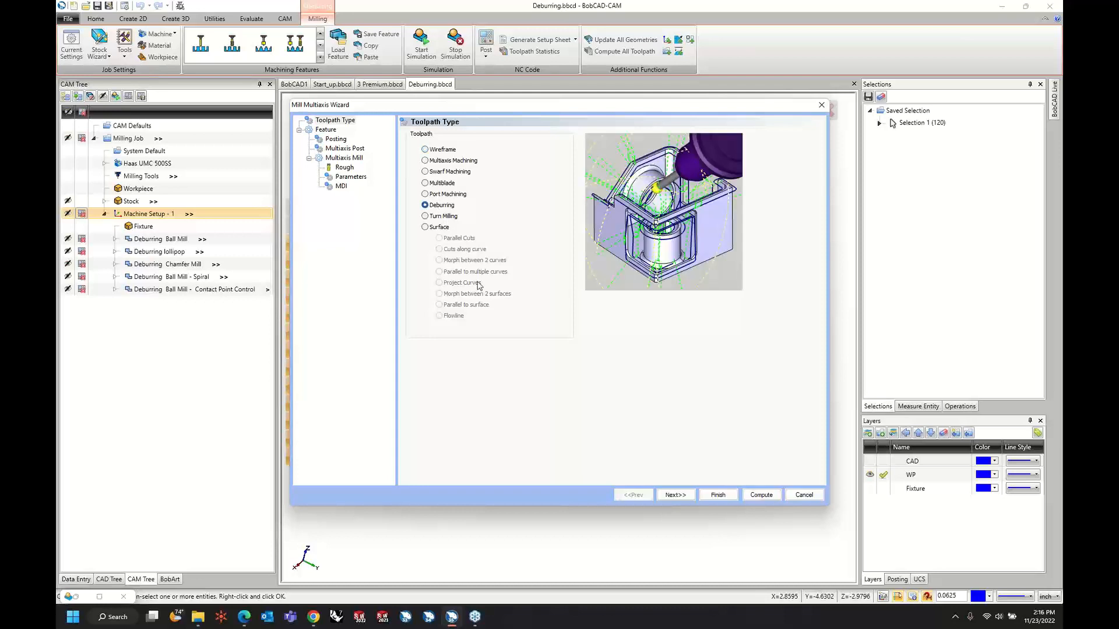
pyautogui.click(684, 495)
pyautogui.click(674, 500)
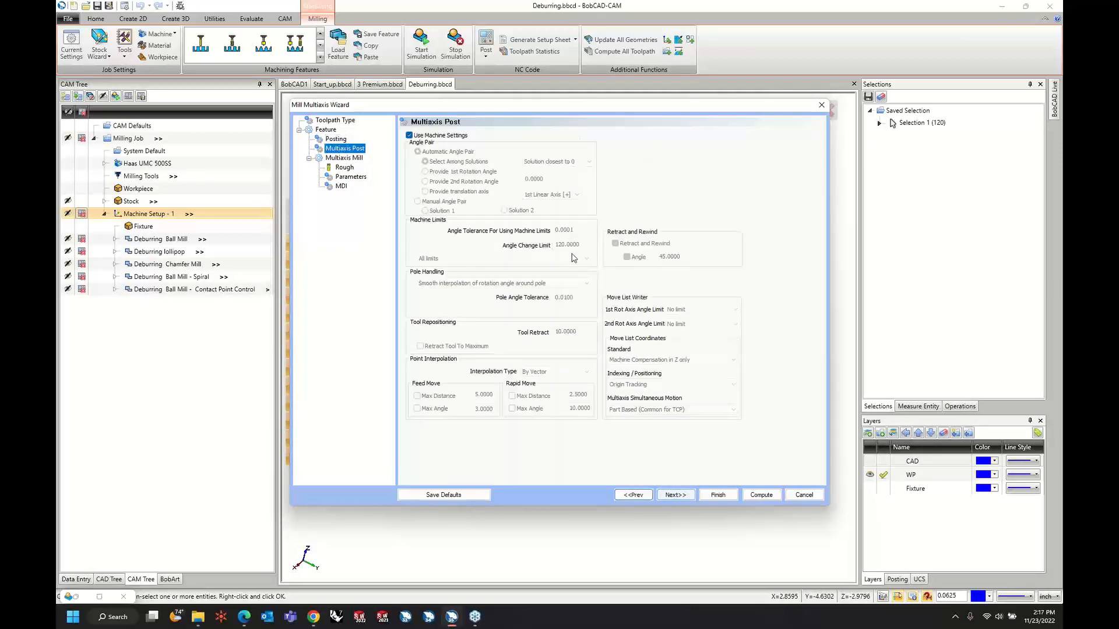
pyautogui.click(674, 499)
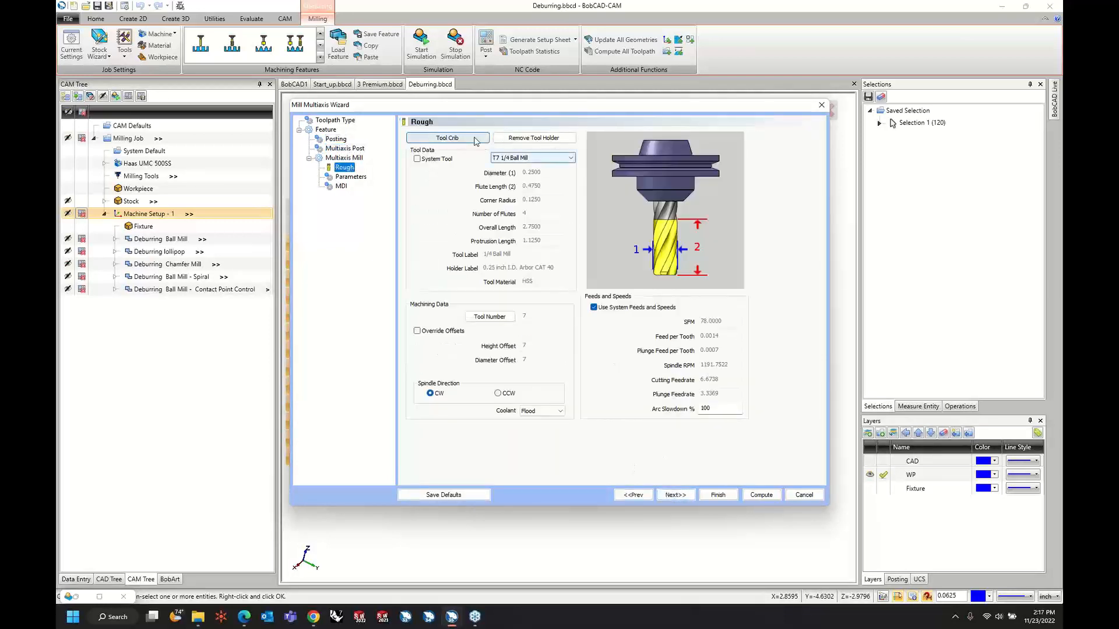
# Assign the 1/4" UNDERCUT ENDMILL lollipop from the tool crib and continue to the feature's parameters.
pyautogui.click(447, 138)
pyautogui.click(357, 204)
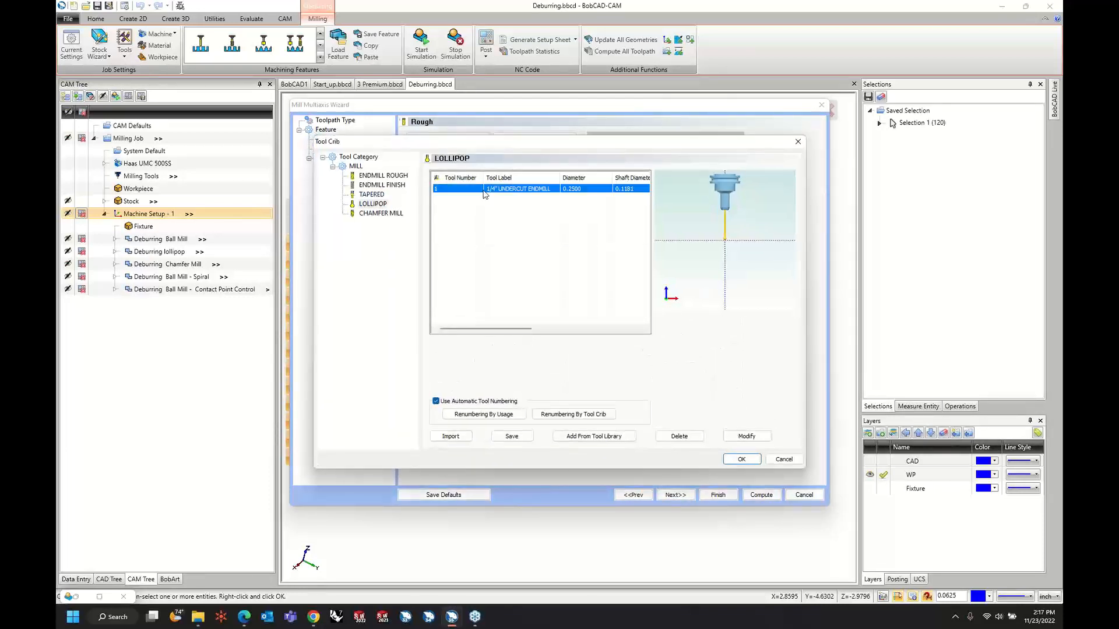
pyautogui.click(742, 460)
pyautogui.click(675, 495)
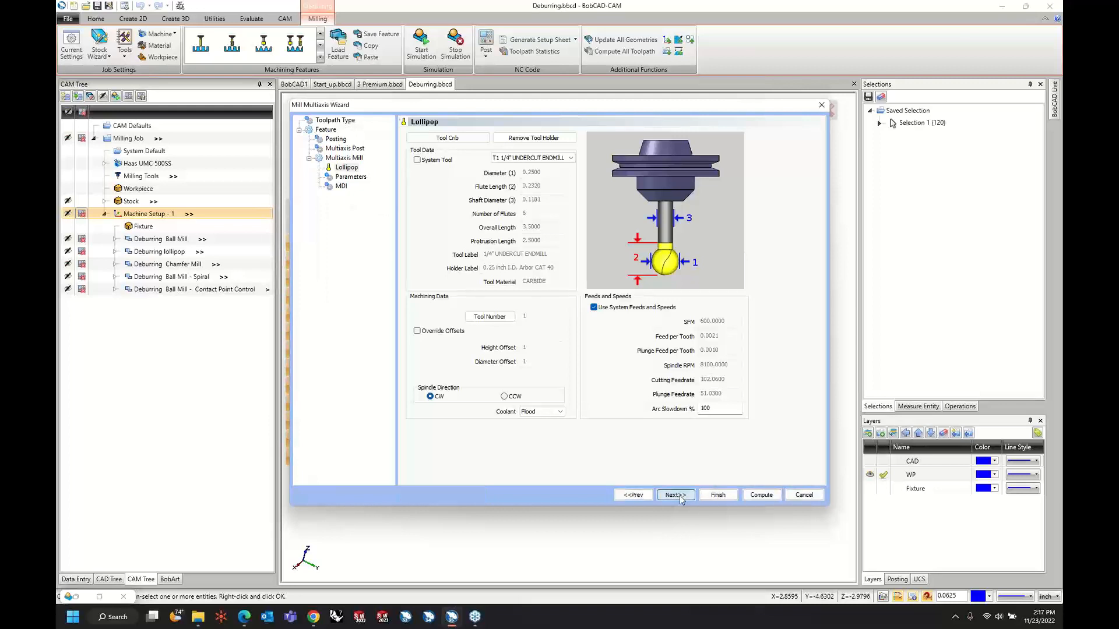
# Select all faces of the model as the deburring part surfaces and accept them.
pyautogui.click(586, 171)
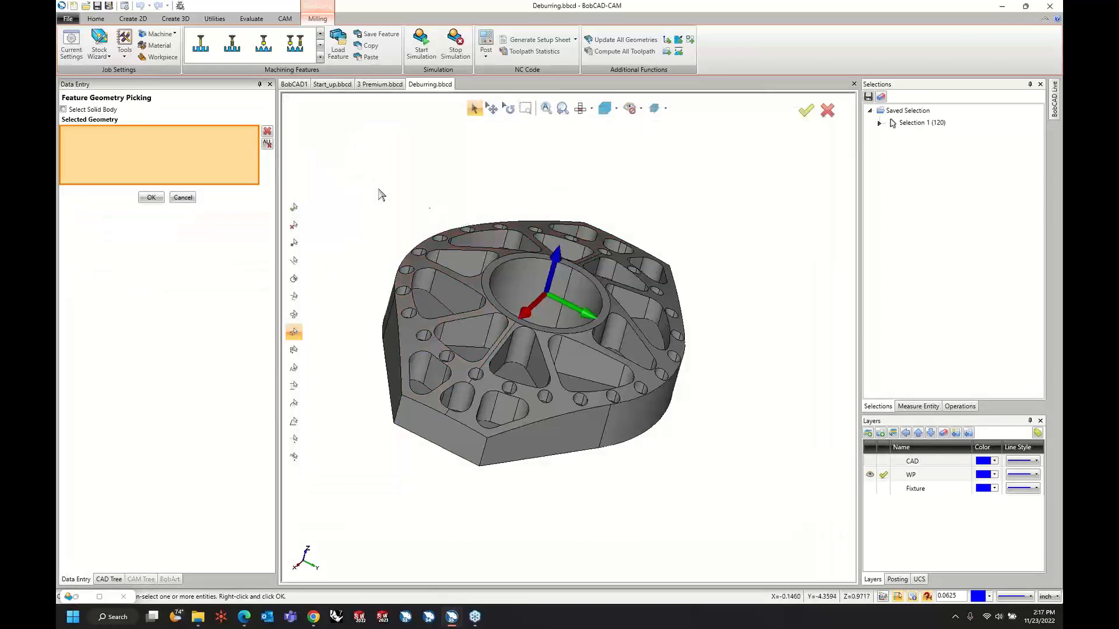
pyautogui.moveTo(343, 168); pyautogui.dragTo(770, 517)
pyautogui.rightClick(753, 274)
pyautogui.click(754, 274)
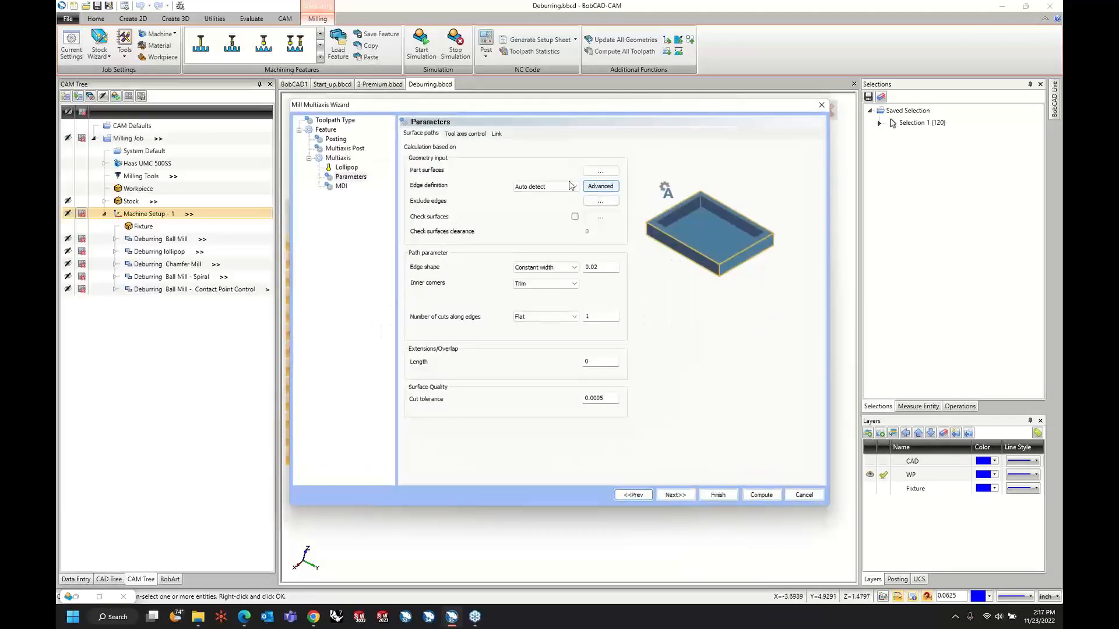
# Change the edge definition to User defined and load the saved Selection 1 as the user defined edges.
pyautogui.click(562, 187)
pyautogui.click(557, 199)
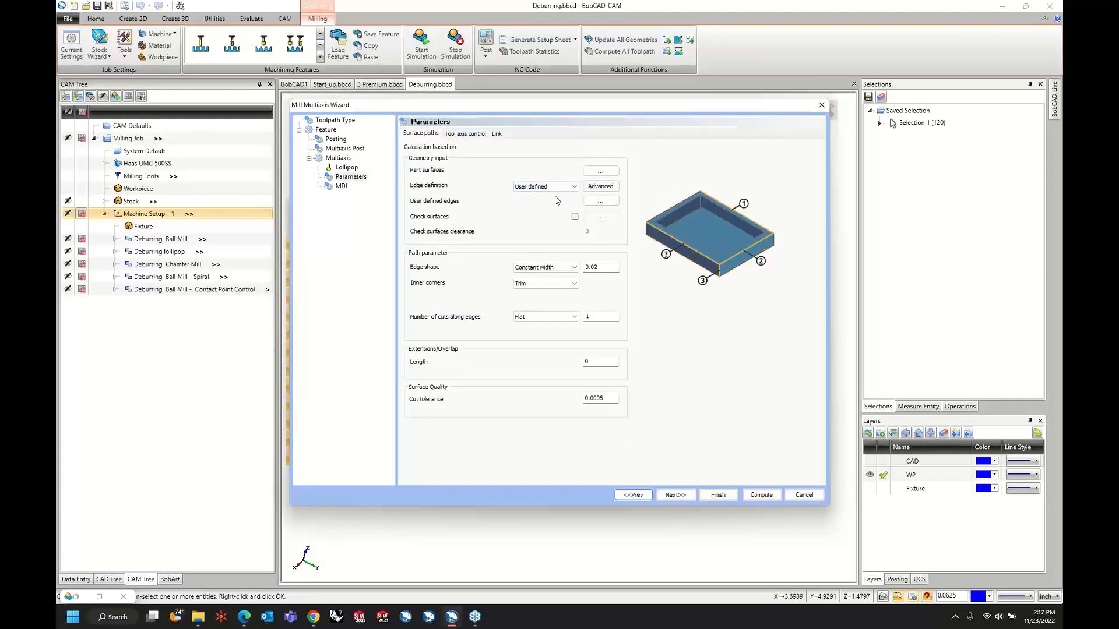
pyautogui.click(601, 201)
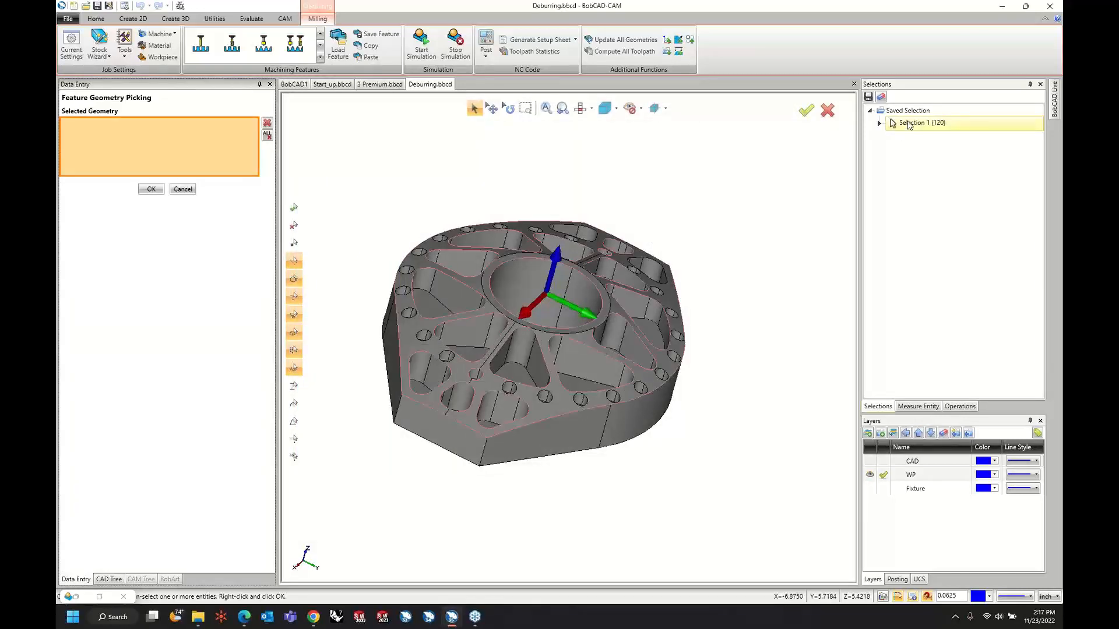
pyautogui.scroll(5, 475, 375)
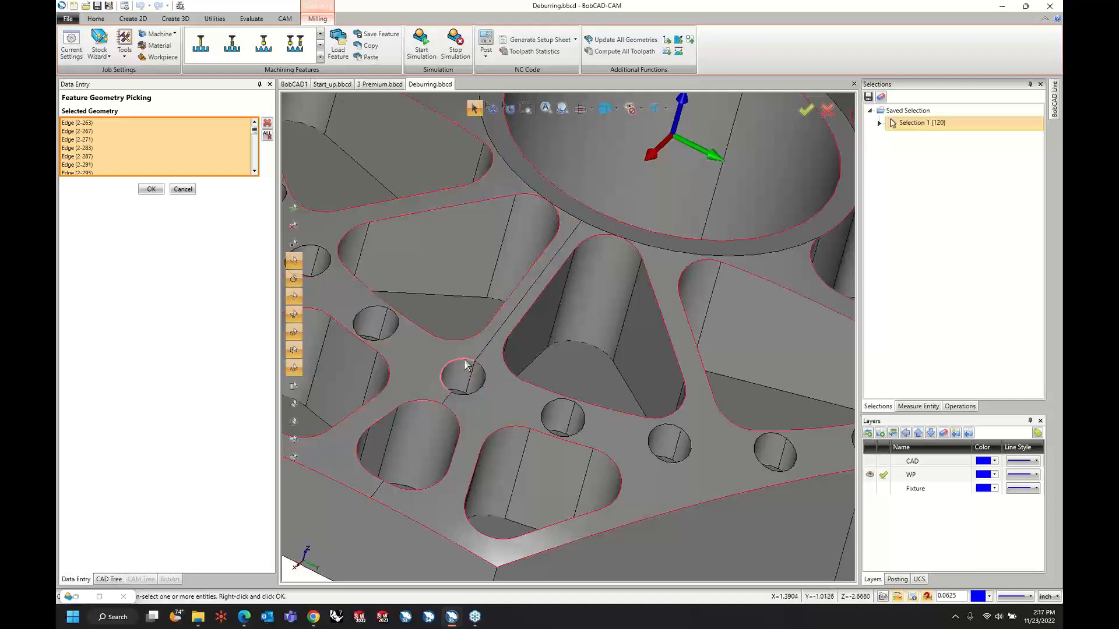
pyautogui.scroll(-5, 464, 369)
pyautogui.scroll(5, 658, 245)
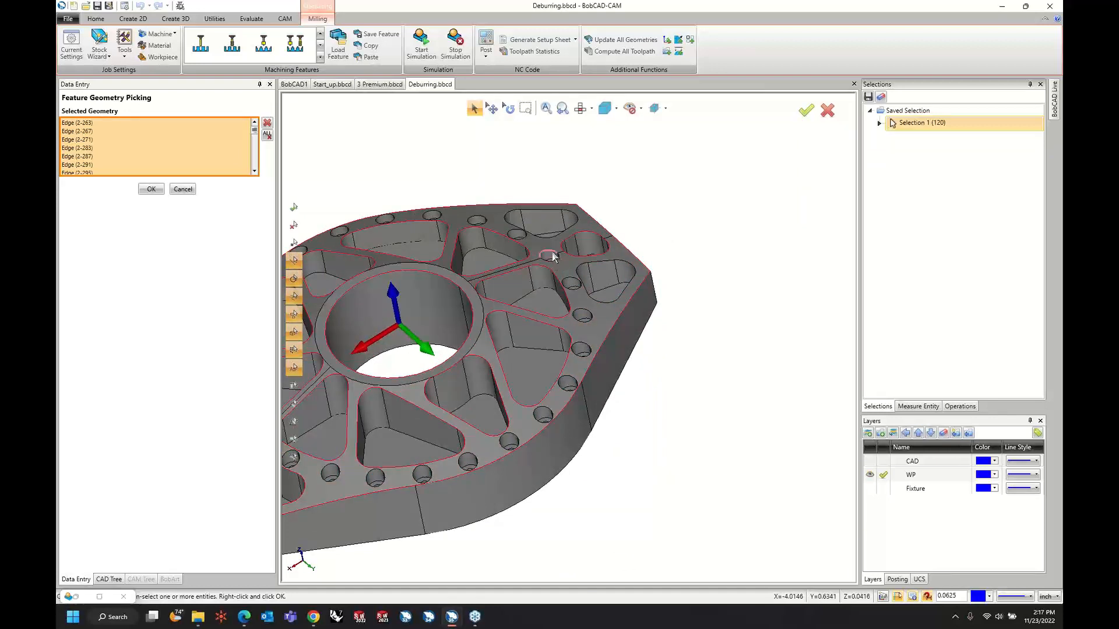
# Add the top edge loops of the two unselected corner pockets at the part's pointed end with Loop Selection.
pyautogui.keyDown('shift'); pyautogui.click(550, 237); pyautogui.keyUp('shift')
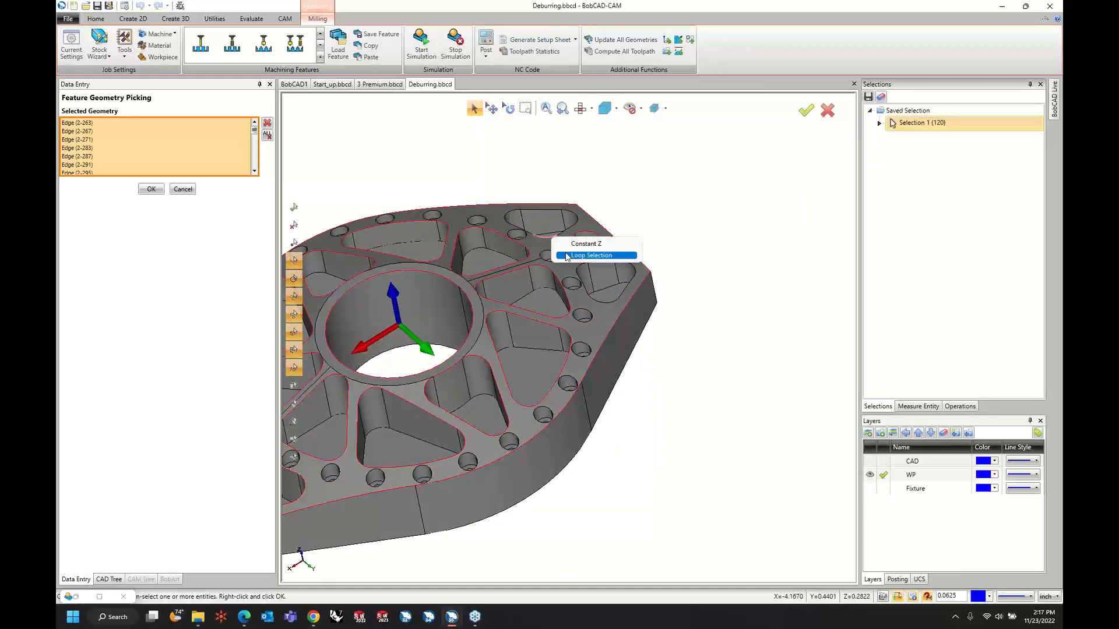
pyautogui.click(566, 254)
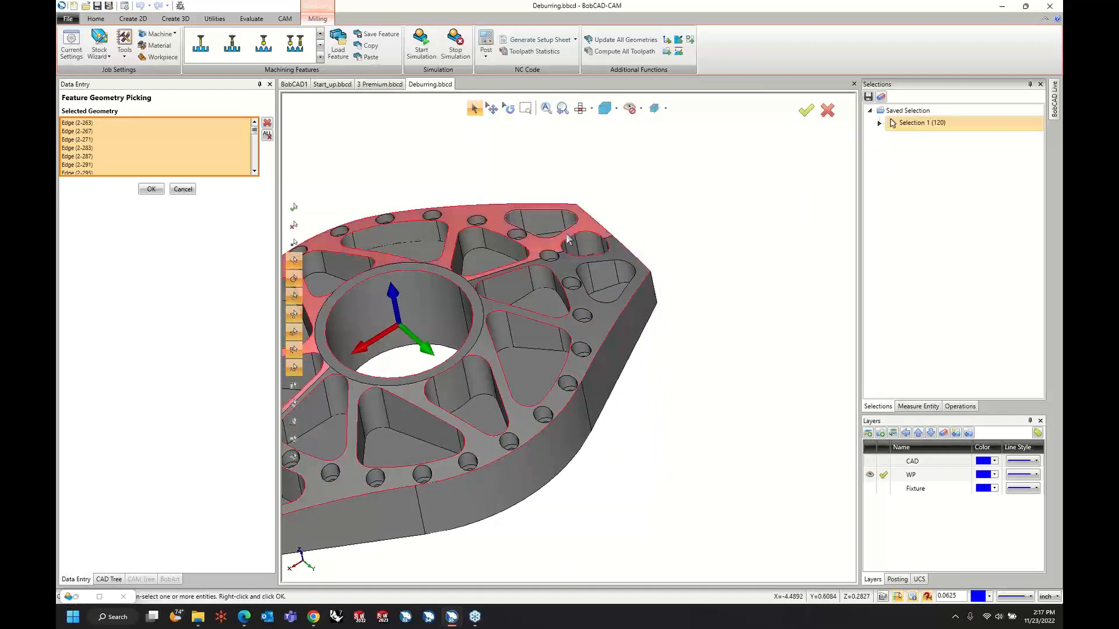
pyautogui.keyDown('shift'); pyautogui.click(613, 261); pyautogui.keyUp('shift')
pyautogui.click(652, 279)
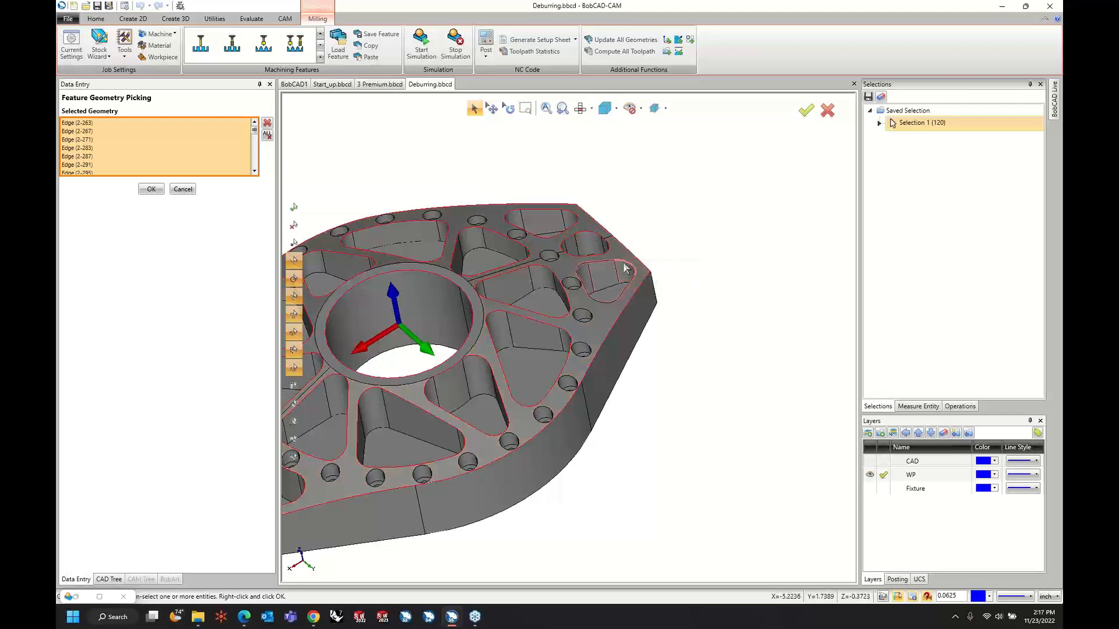
# Add the vertical corner edges at both pointed ends of the part to the user defined edges and accept the selection.
pyautogui.moveTo(694, 272); pyautogui.dragTo(400, 396, button='middle')
pyautogui.moveTo(511, 454); pyautogui.dragTo(547, 451, button='middle')
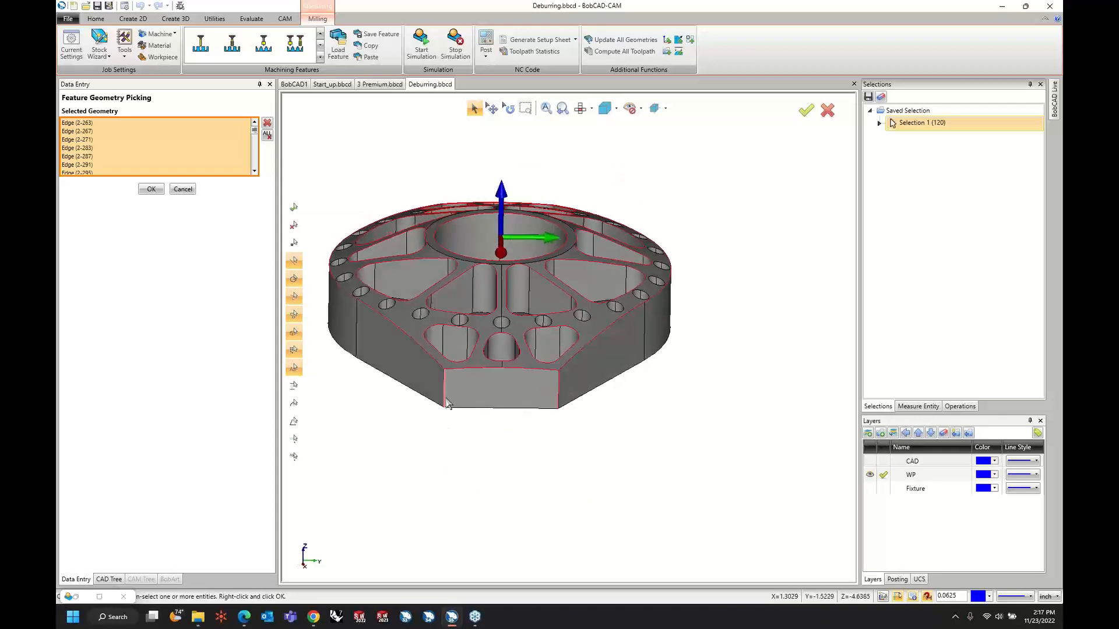
pyautogui.moveTo(445, 445); pyautogui.dragTo(506, 415, button='middle')
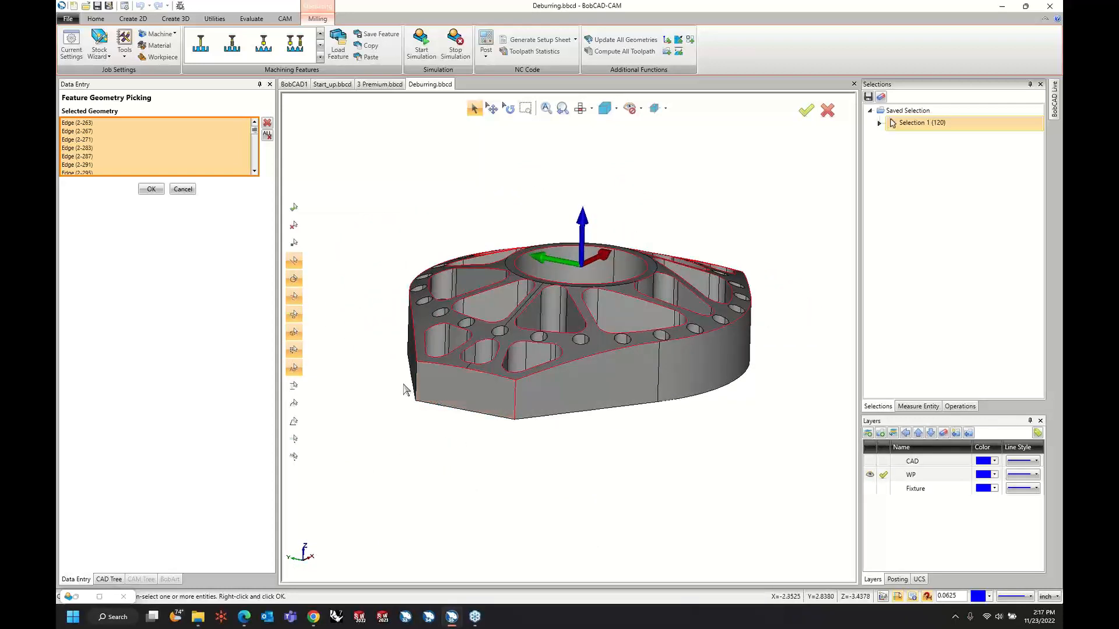
pyautogui.rightClick(376, 267)
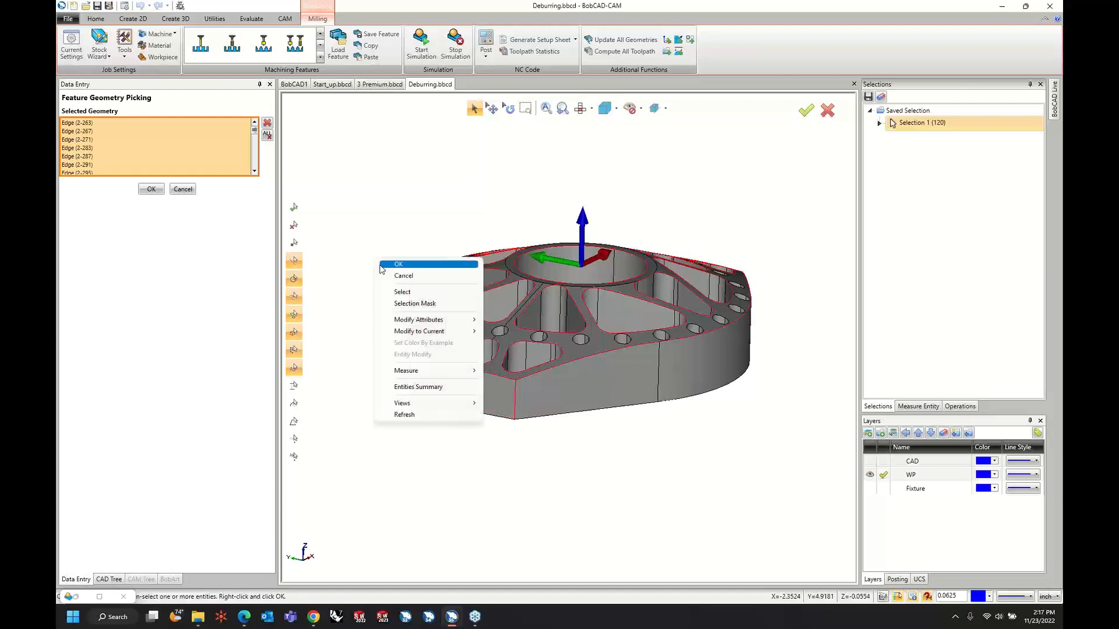
pyautogui.click(386, 269)
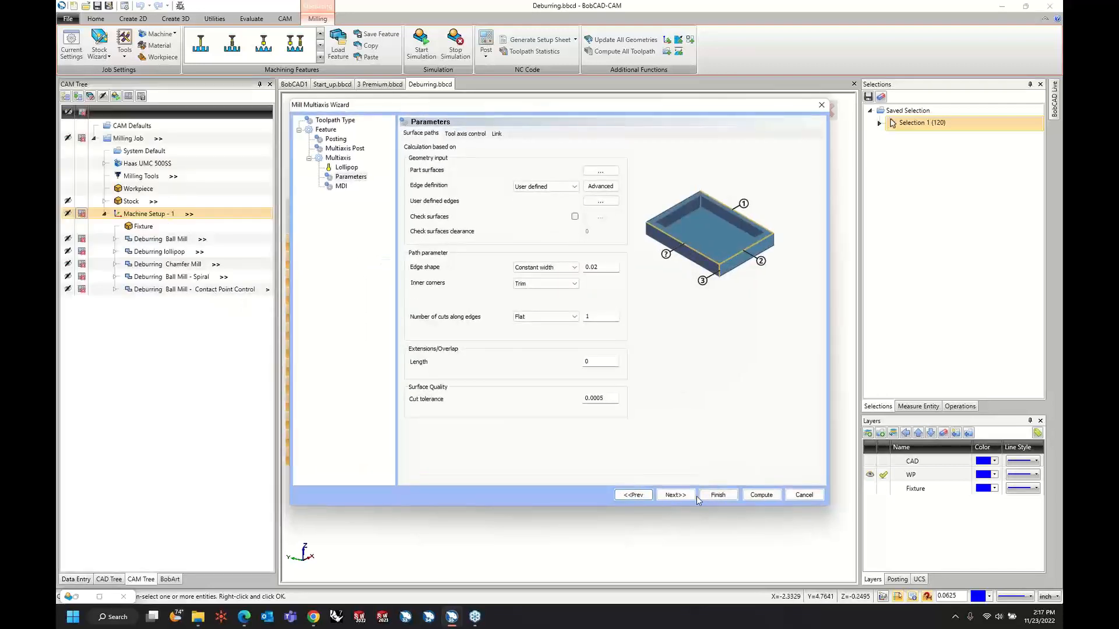
# Set the constant width of the deburring edge shape to 0.04.
pyautogui.click(674, 495)
pyautogui.click(643, 495)
pyautogui.moveTo(595, 267); pyautogui.dragTo(615, 268)
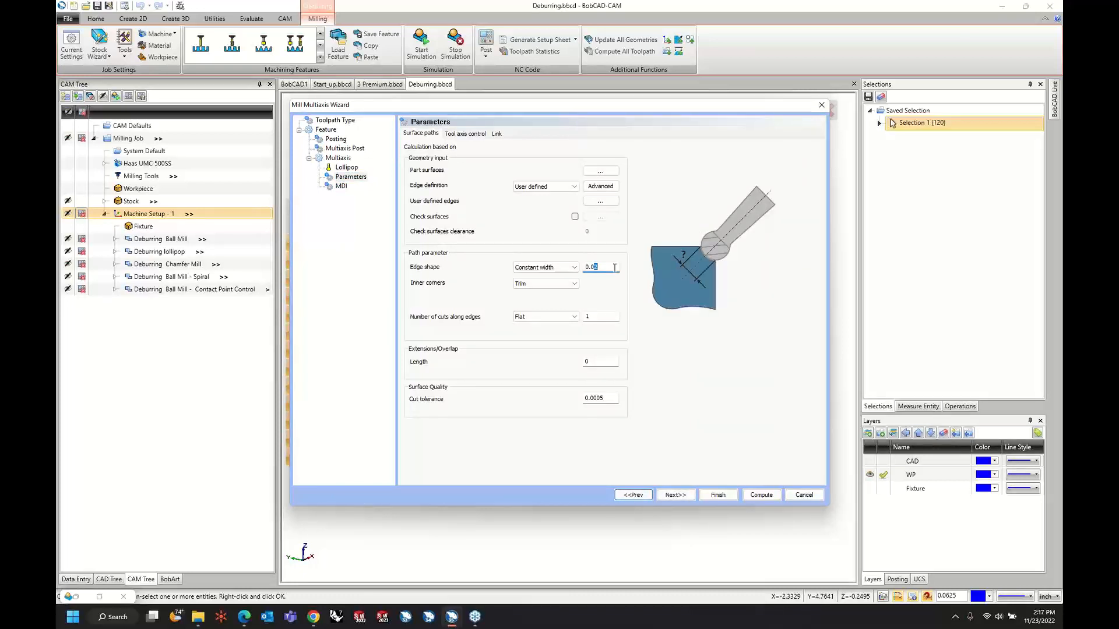
pyautogui.press('Tab')
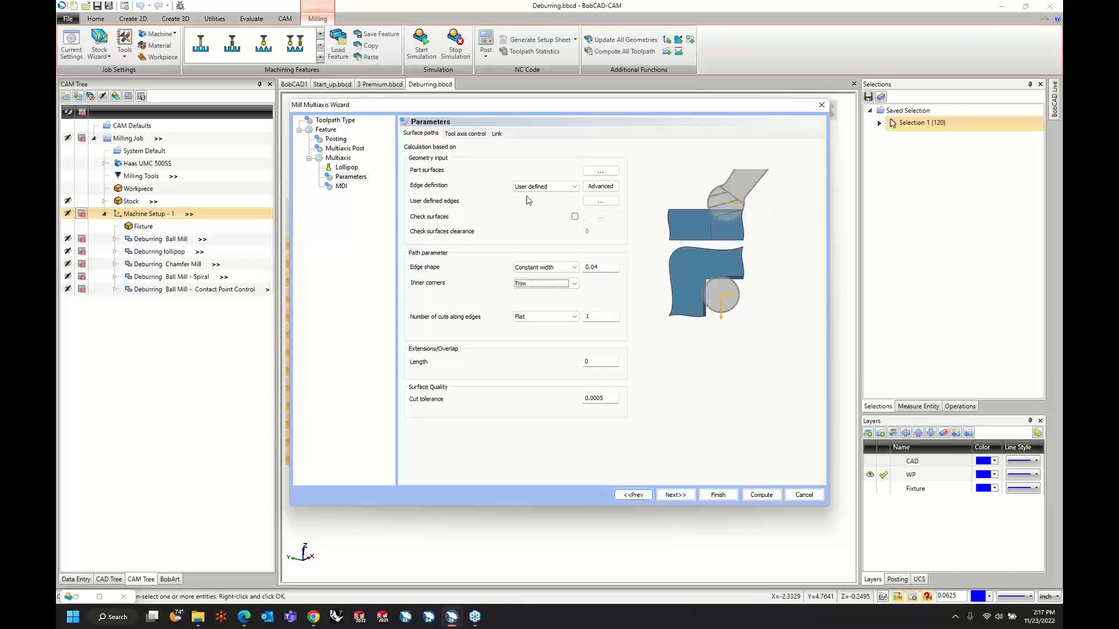
# Set the tool axis machining type to 3 axis and compute the Deburring toolpath.
pyautogui.click(465, 134)
pyautogui.click(500, 160)
pyautogui.click(498, 169)
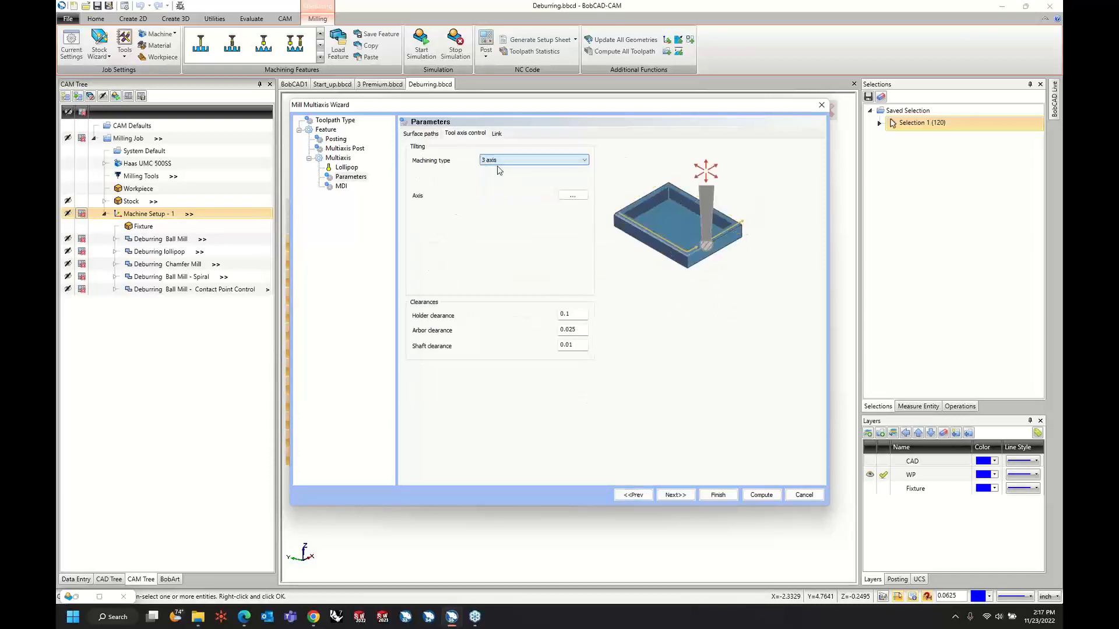
pyautogui.click(760, 496)
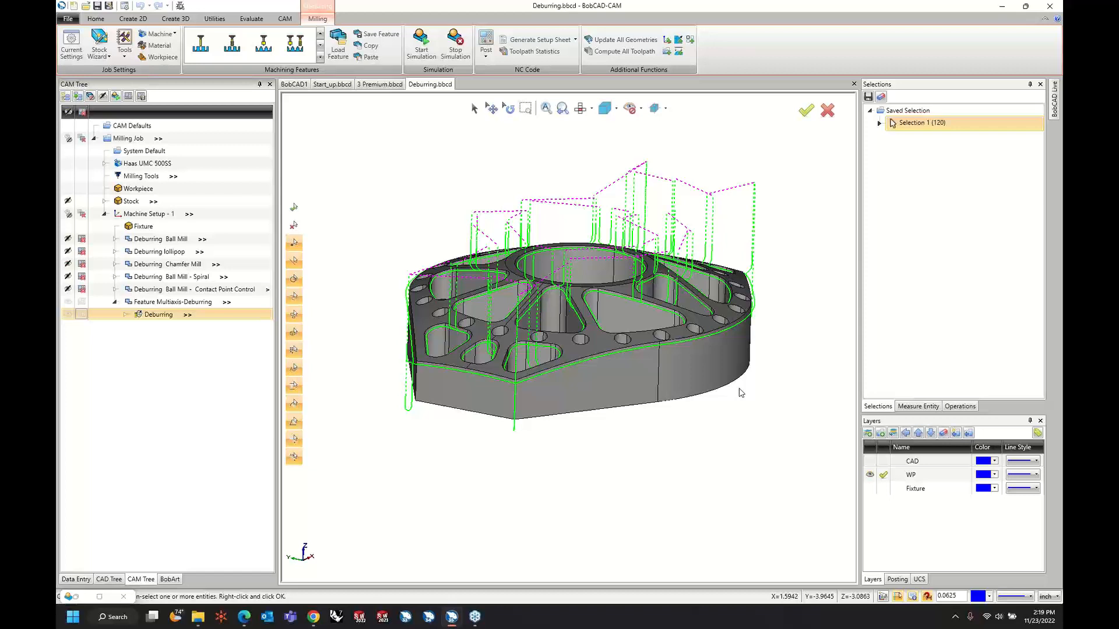
# Launch the simulation in a maximized window and run the lollipop deburring toolpath to its last move.
pyautogui.moveTo(734, 343); pyautogui.dragTo(692, 396, button='middle')
pyautogui.moveTo(438, 391); pyautogui.dragTo(453, 415, button='middle')
pyautogui.scroll(4, 432, 352)
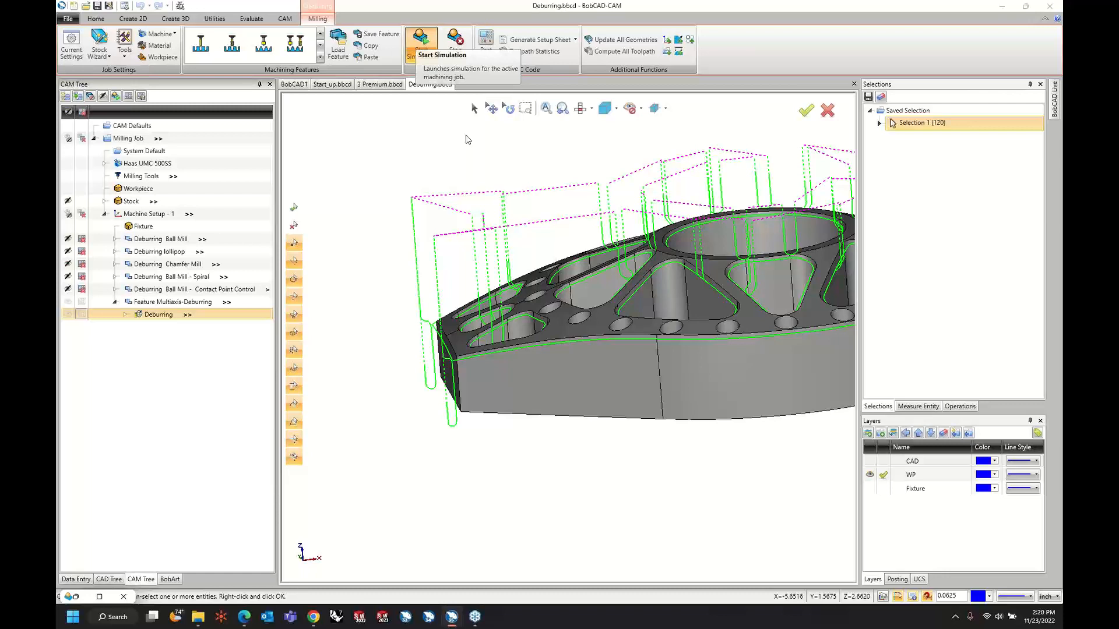
pyautogui.click(421, 41)
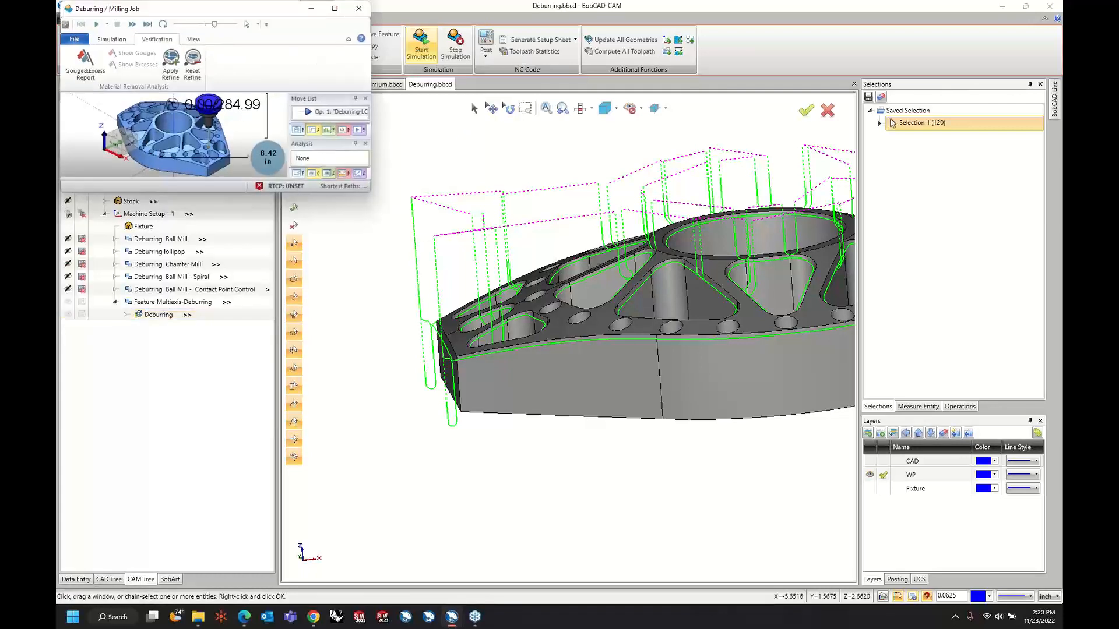
pyautogui.click(334, 9)
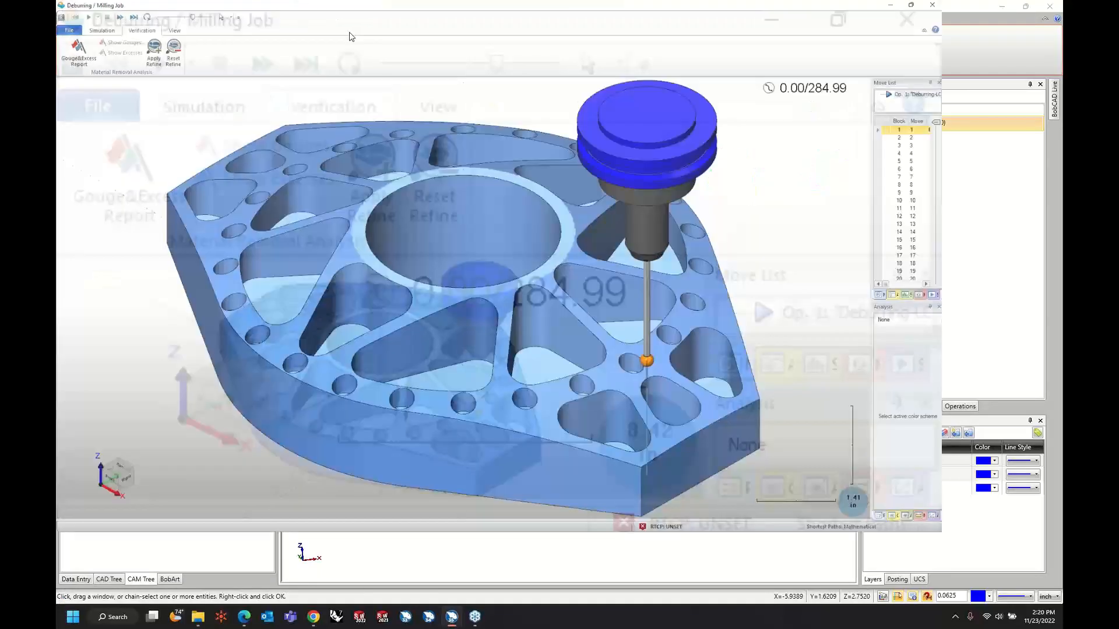
pyautogui.click(117, 36)
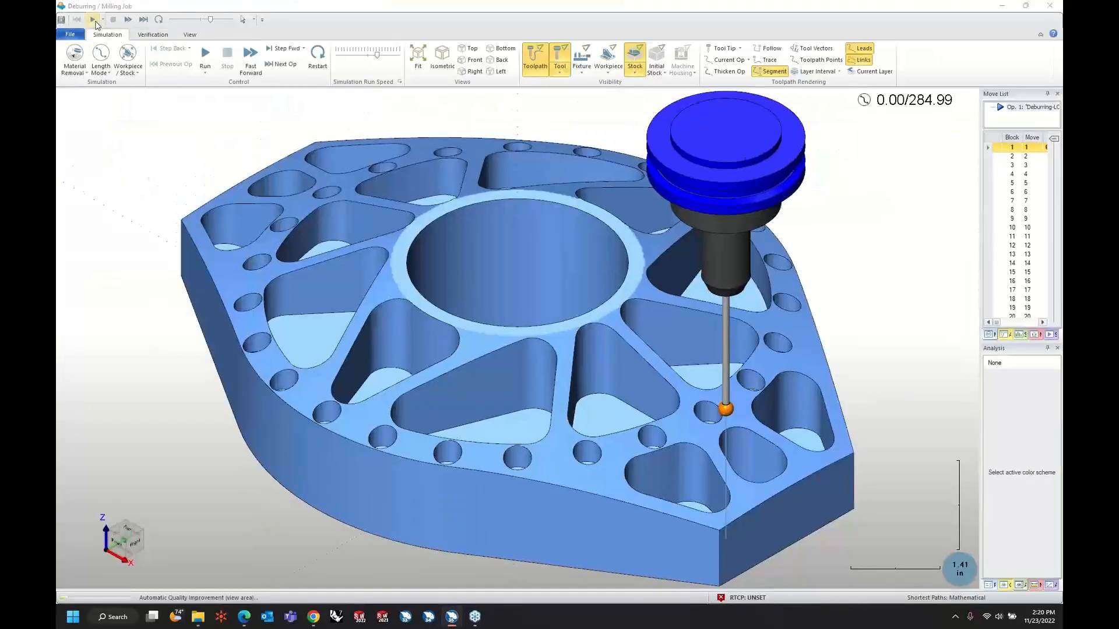
pyautogui.click(94, 21)
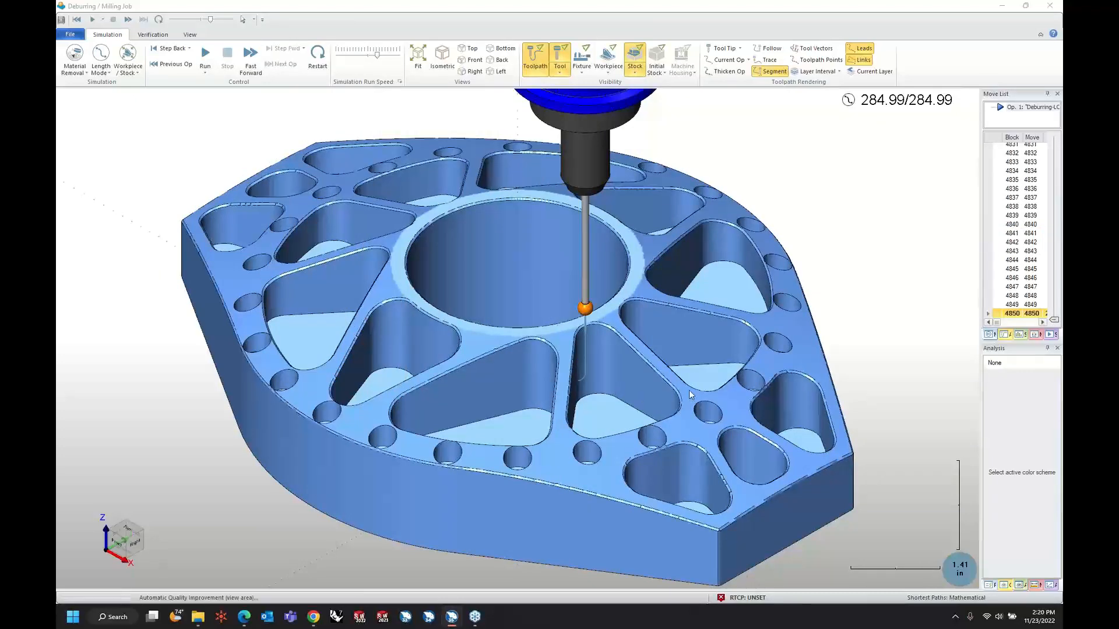
# Examine the deburred pocket, outer and vertical corner edges at the simulated stock's pointed end.
pyautogui.scroll(-3, 712, 439)
pyautogui.scroll(8, 724, 506)
pyautogui.moveTo(724, 504); pyautogui.dragTo(702, 485, button='middle')
pyautogui.scroll(-3, 872, 320)
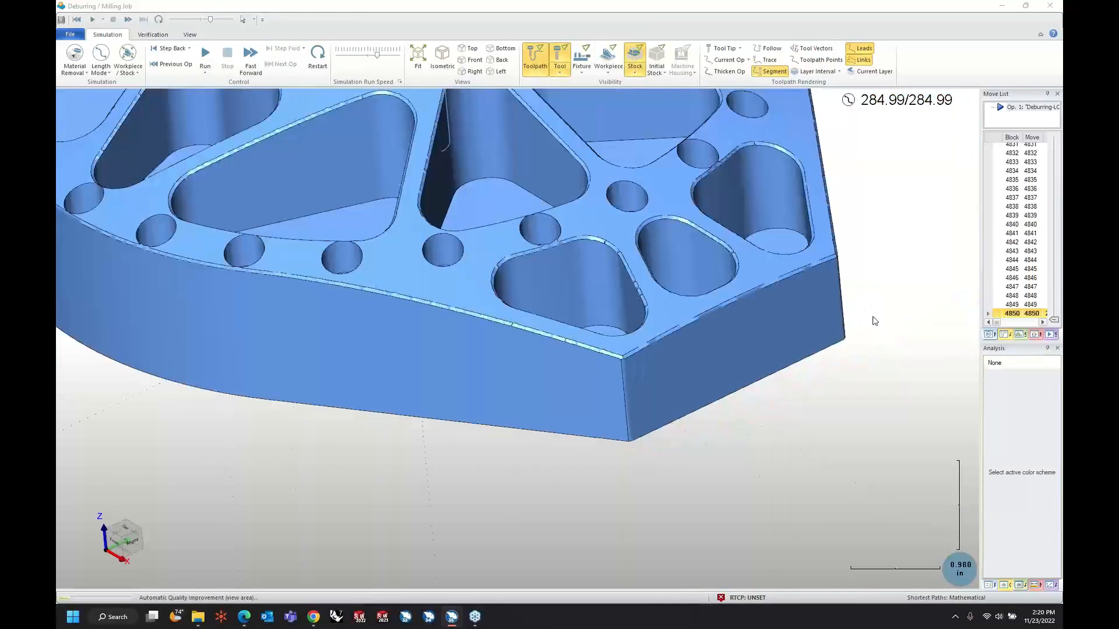
pyautogui.moveTo(872, 320); pyautogui.dragTo(736, 354, button='middle')
pyautogui.scroll(4, 729, 357)
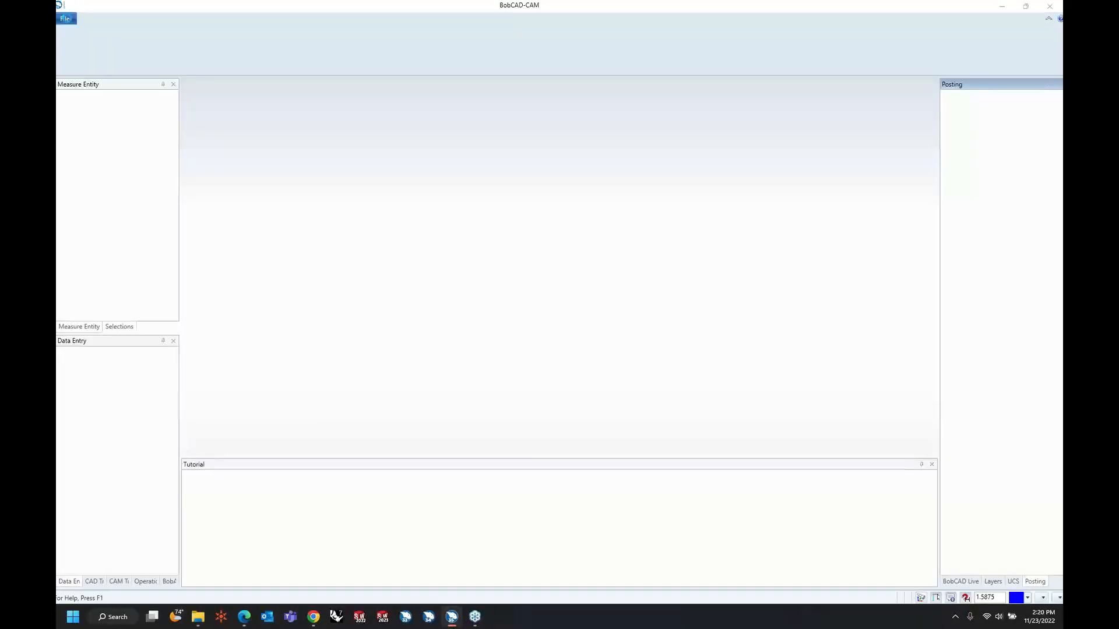
# Reopen Deburring.bbcd from the recent files in the blank BobCAD-CAM session and show its CAM tree with the whole part in view.
pyautogui.click(68, 19)
pyautogui.click(181, 56)
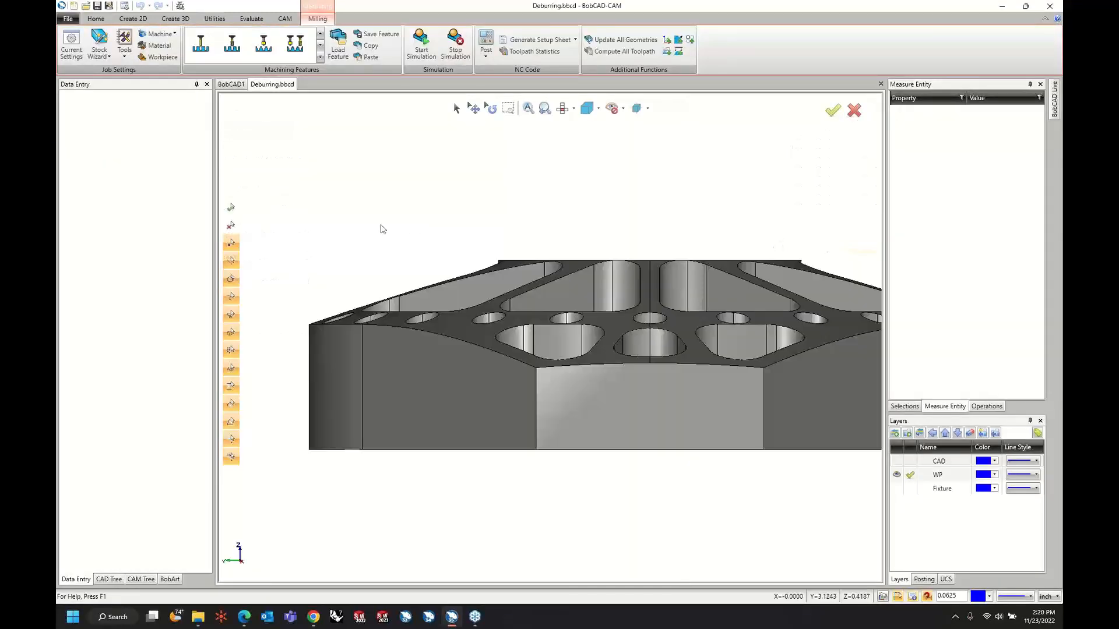
pyautogui.click(141, 579)
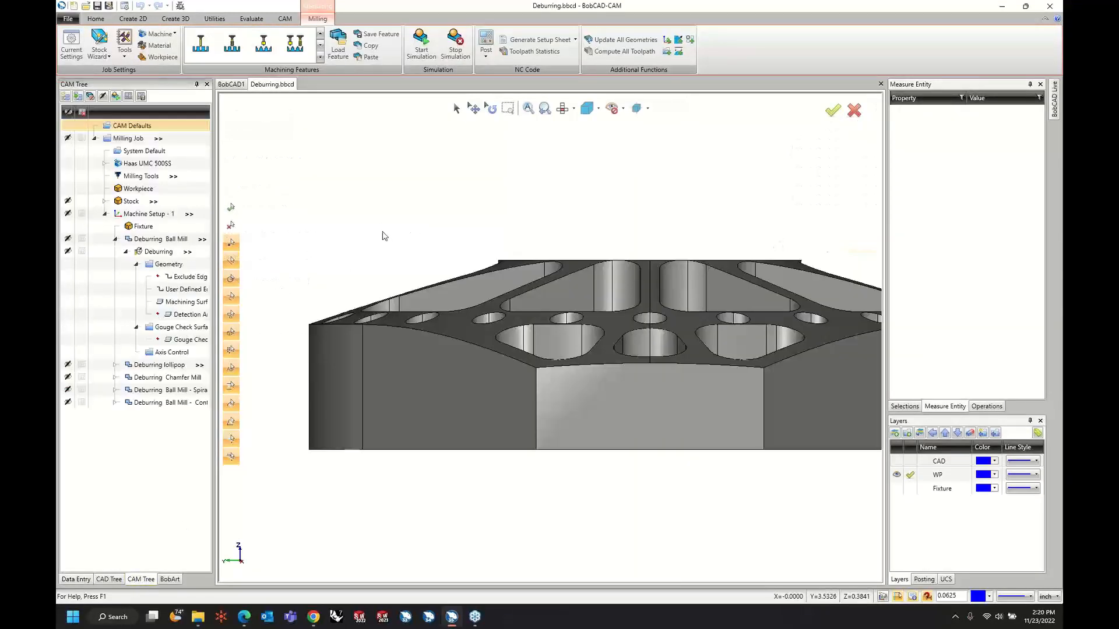
pyautogui.scroll(-3, 382, 235)
pyautogui.moveTo(383, 235); pyautogui.dragTo(358, 292, button='middle')
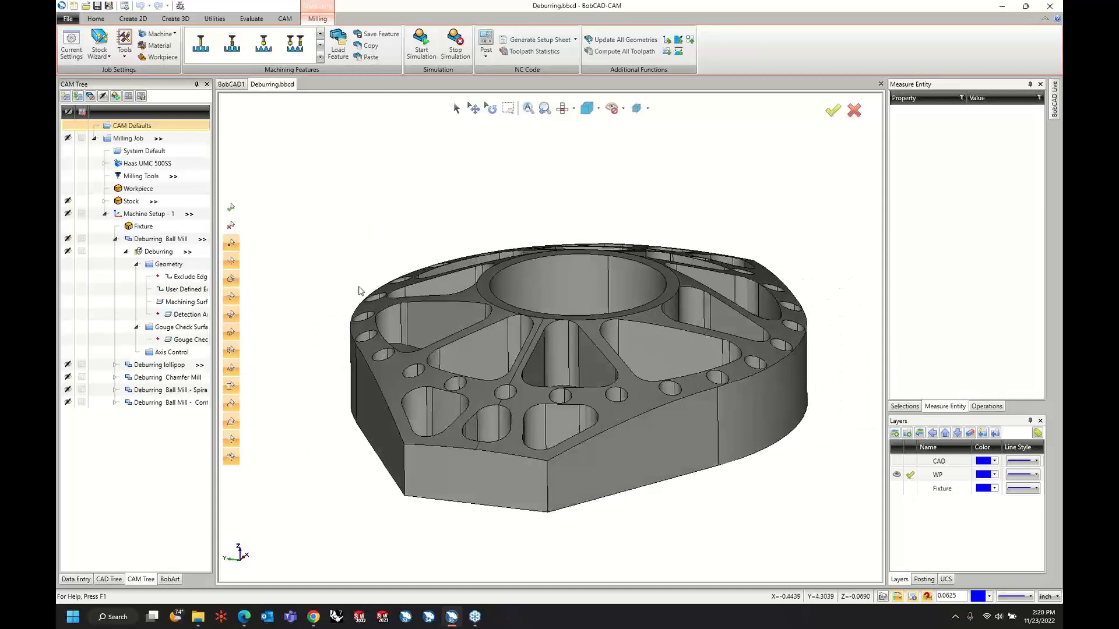
# Set the simulation window to Embedded Window in the system CAM settings and apply the change.
pyautogui.click(124, 6)
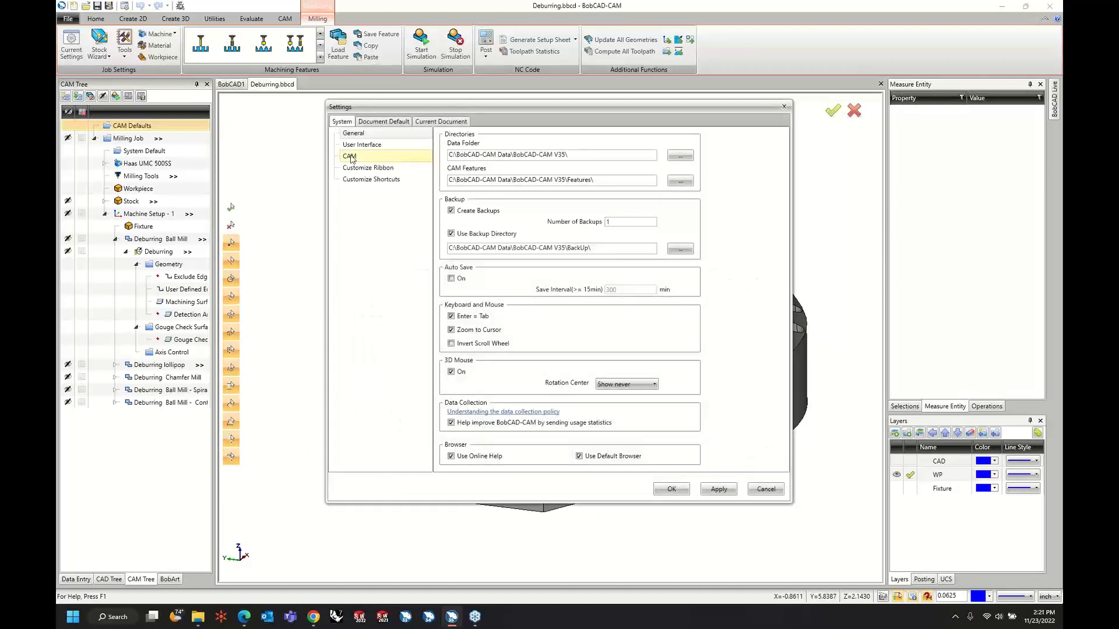
pyautogui.click(361, 146)
pyautogui.click(349, 156)
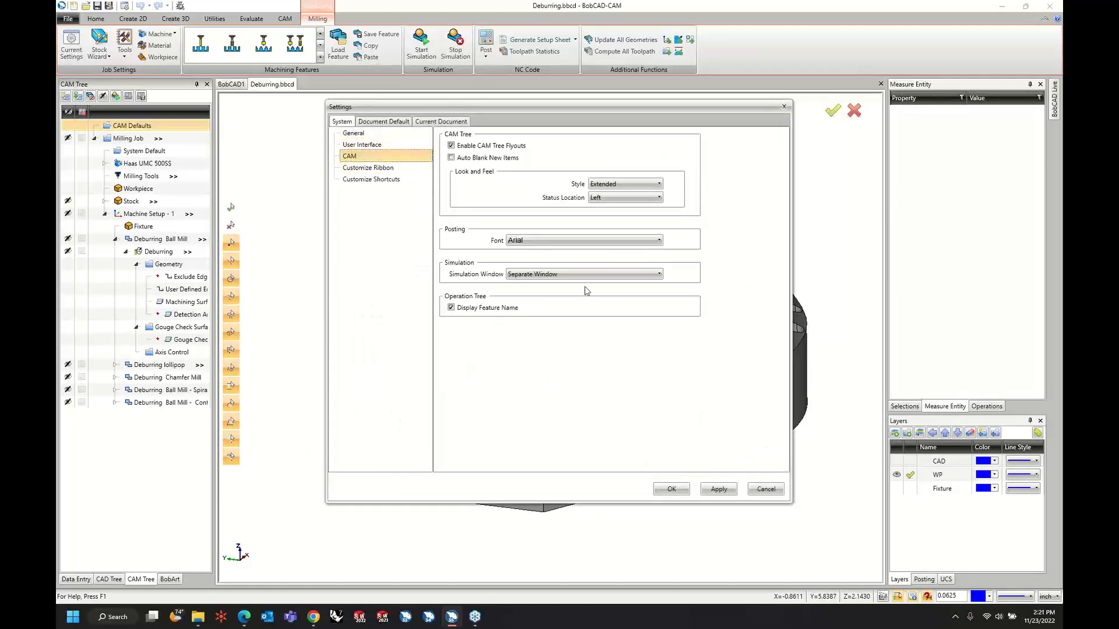
pyautogui.click(583, 274)
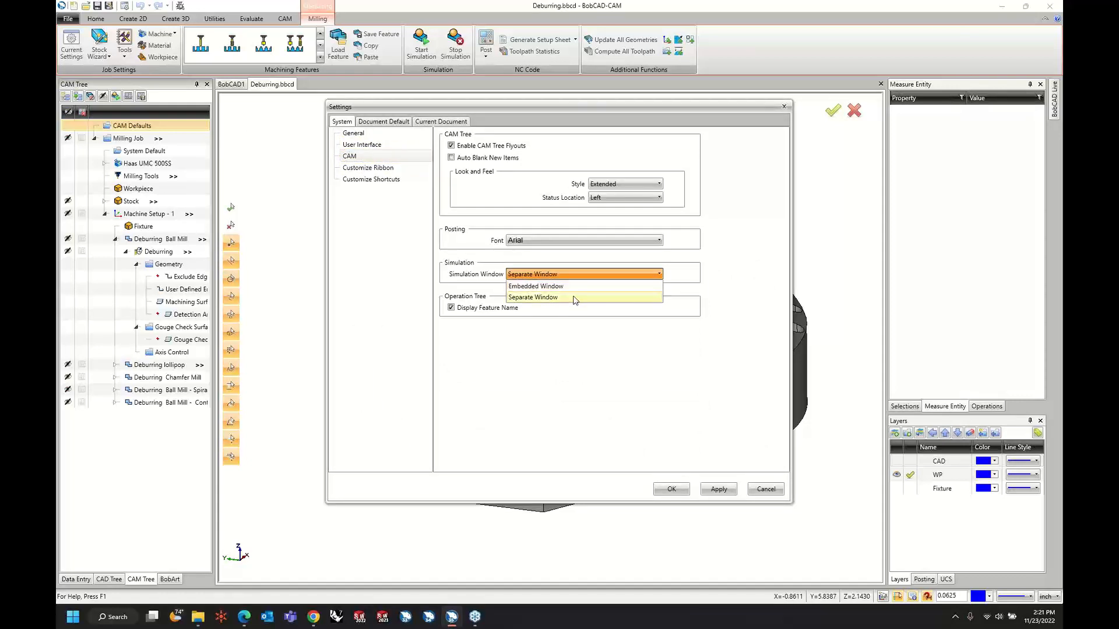
pyautogui.click(575, 287)
pyautogui.click(719, 491)
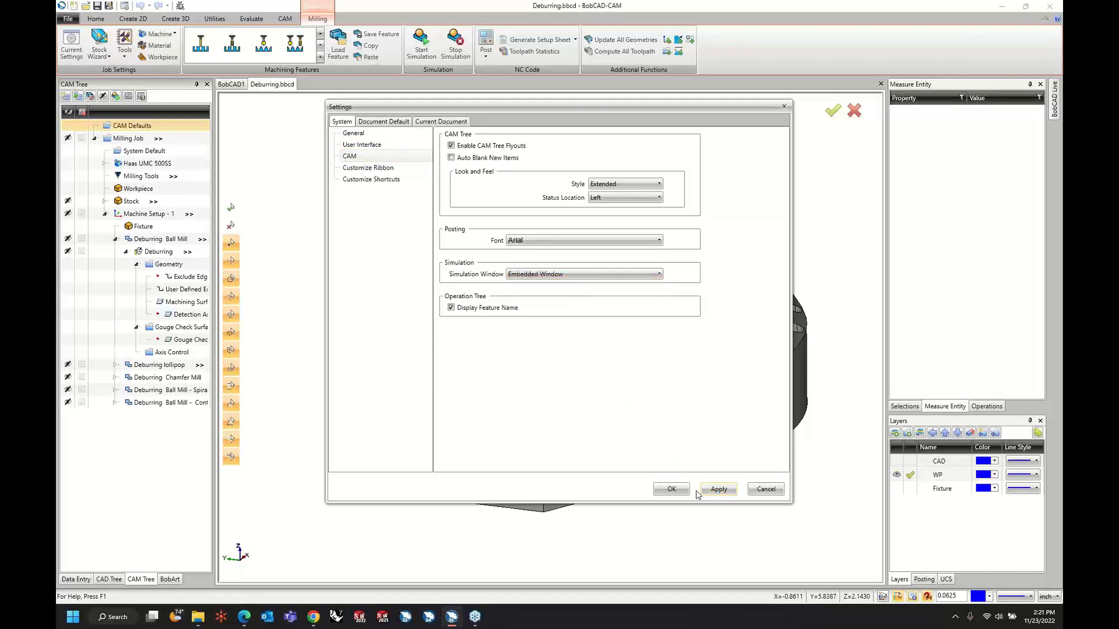
pyautogui.click(671, 489)
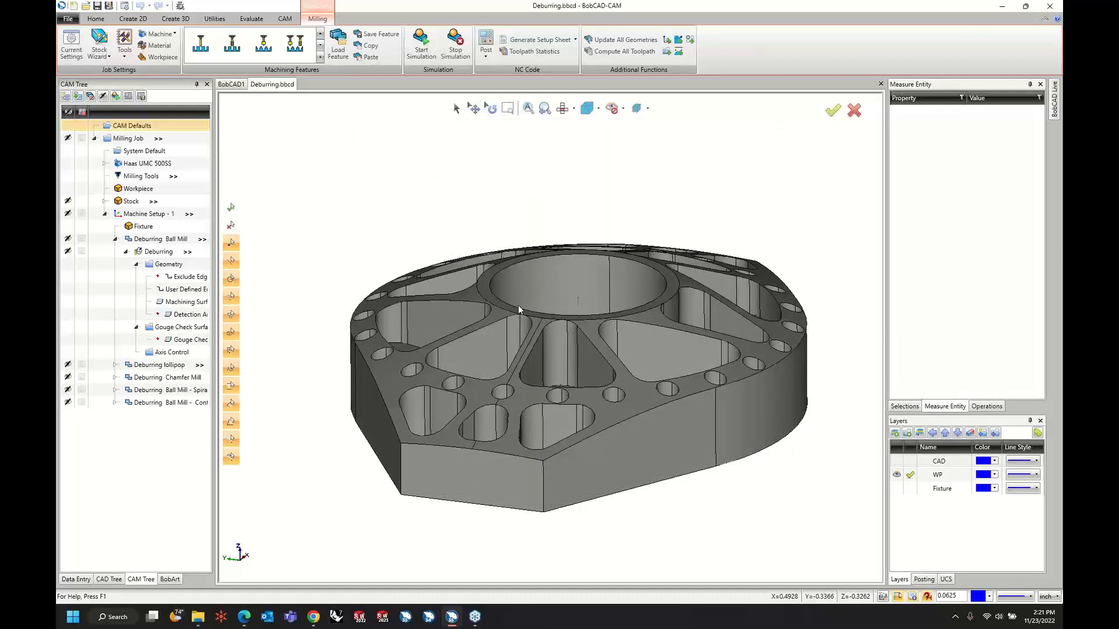
pyautogui.scroll(-3, 519, 307)
pyautogui.moveTo(723, 406); pyautogui.dragTo(709, 411, button='middle')
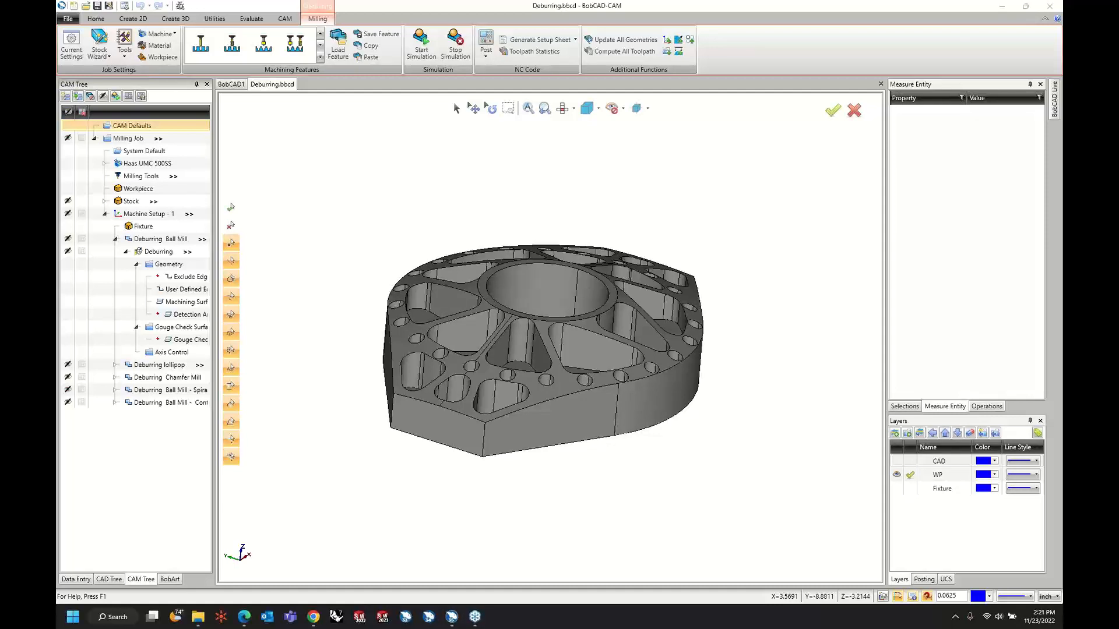
pyautogui.moveTo(497, 342); pyautogui.dragTo(483, 337, button='middle')
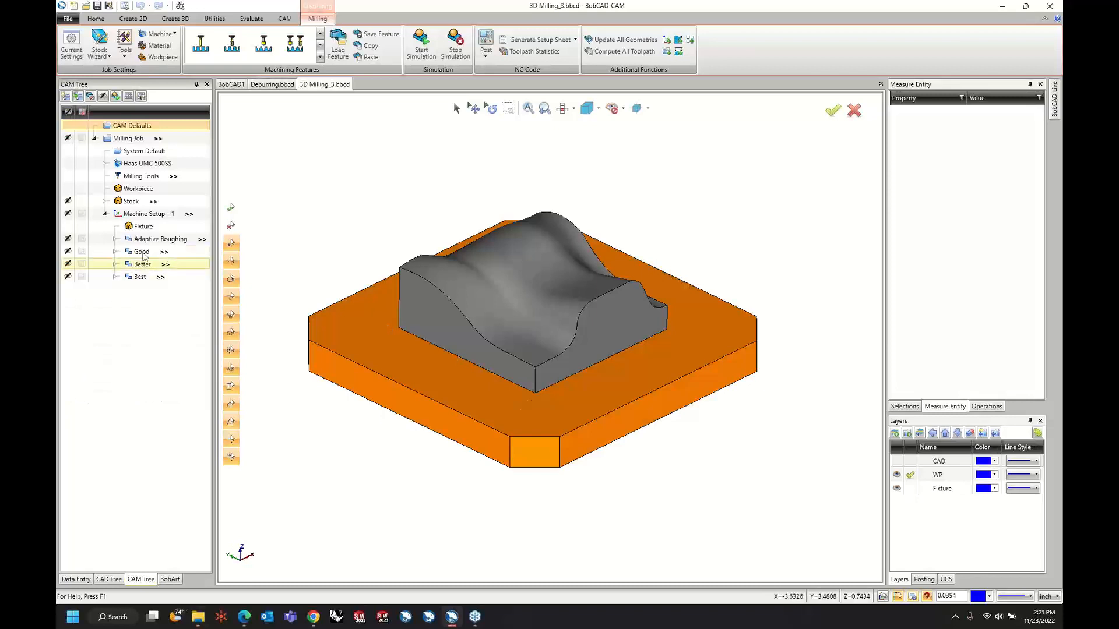
# Expand the Good, Better and Best features in the CAM tree of 3D Milling_3.bbcd.
pyautogui.click(128, 242)
pyautogui.click(137, 255)
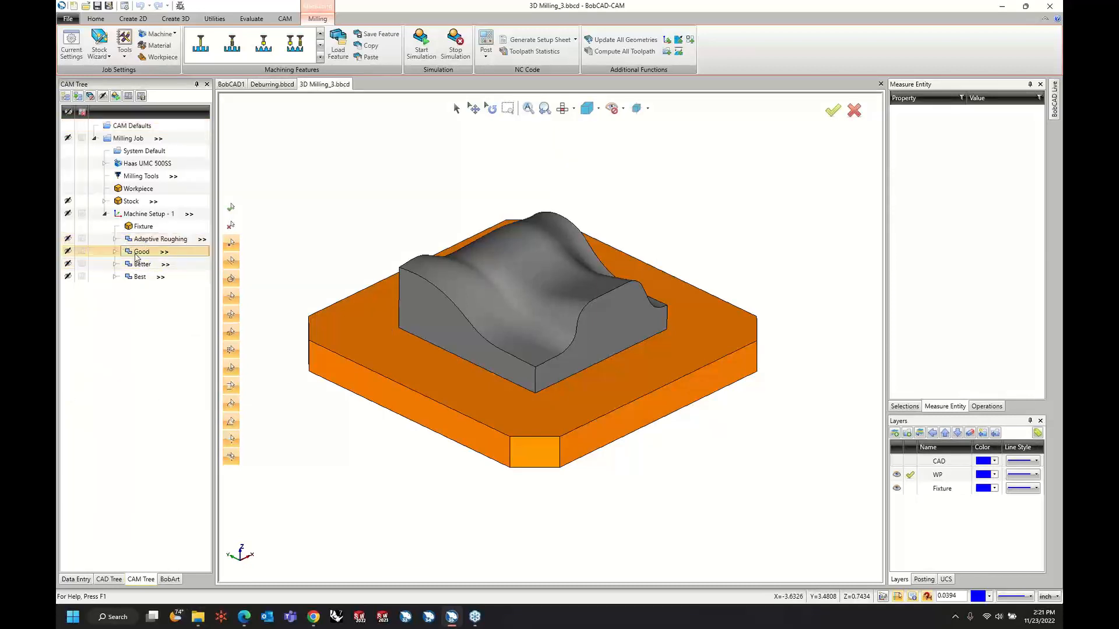
pyautogui.click(116, 252)
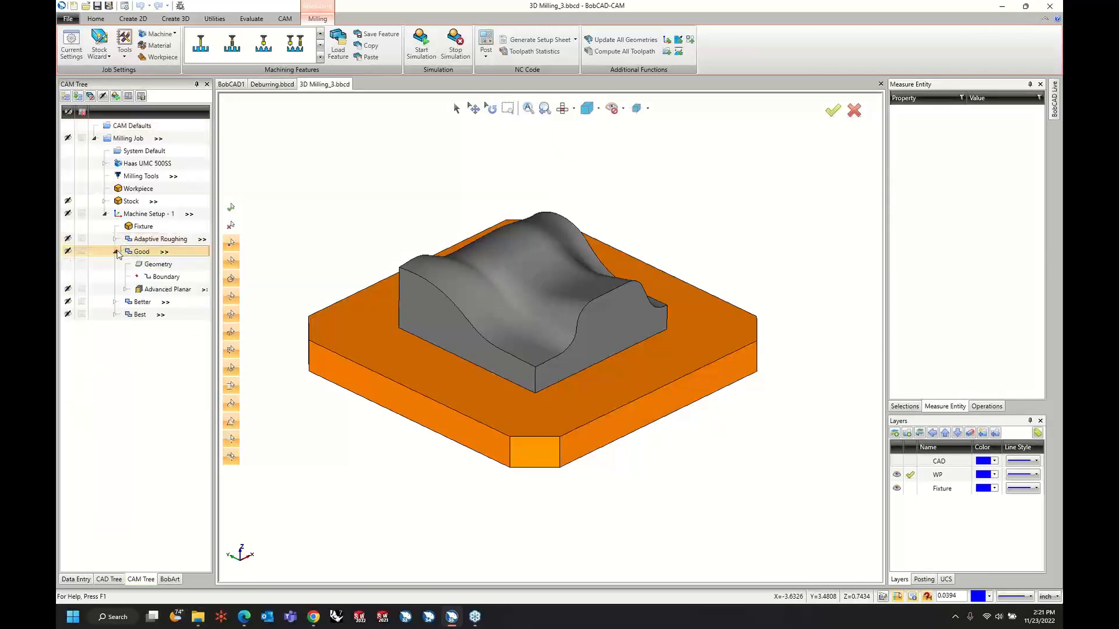
pyautogui.click(116, 302)
pyautogui.click(114, 352)
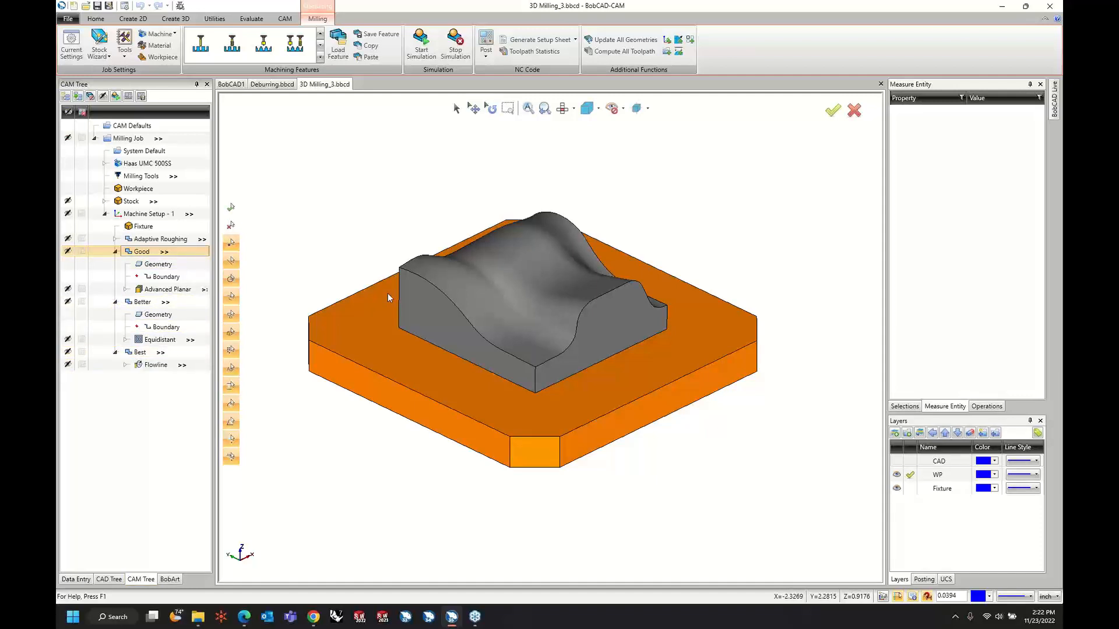
# Examine the Advanced Planar, Equidistant and Flowline toolpaths on the wavy surface one after another.
pyautogui.click(194, 291)
pyautogui.moveTo(747, 326); pyautogui.dragTo(578, 345, button='middle')
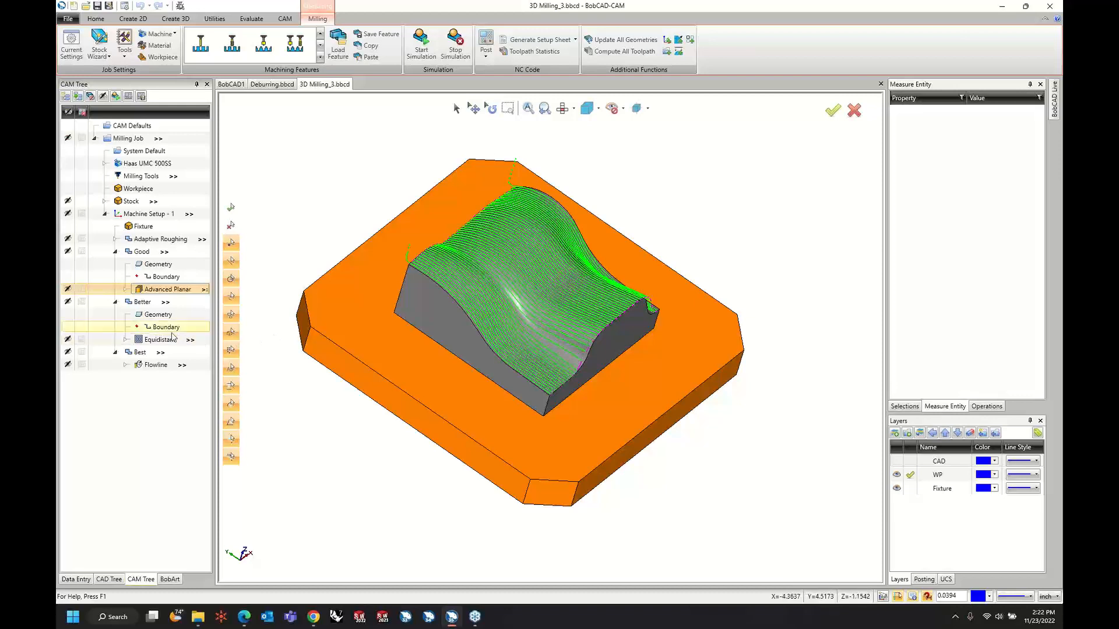
pyautogui.click(198, 343)
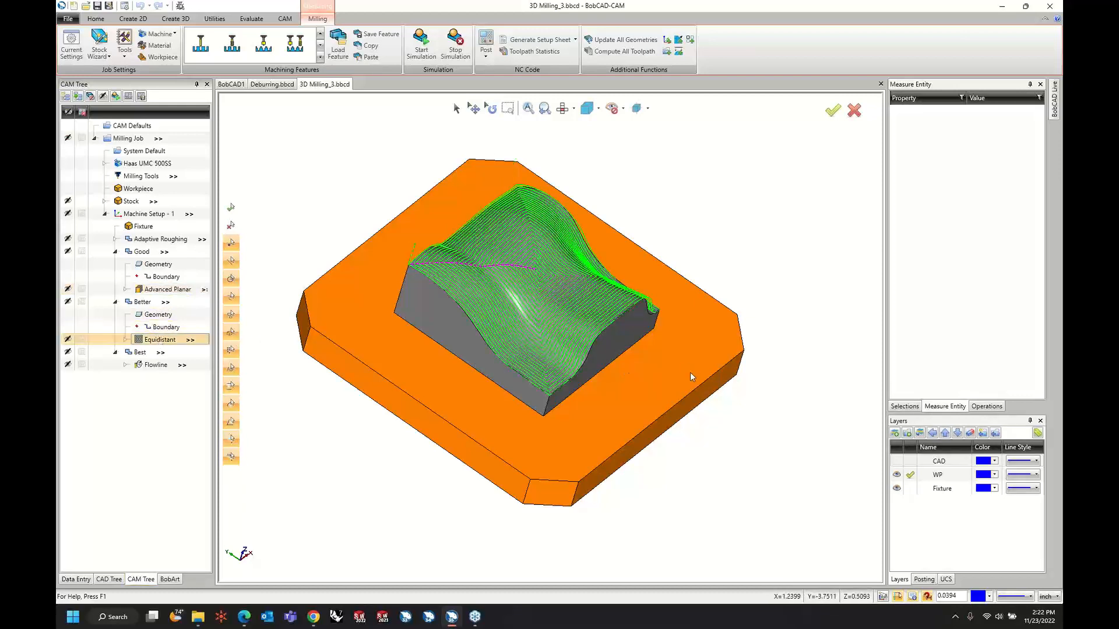
pyautogui.moveTo(690, 372); pyautogui.dragTo(594, 345, button='middle')
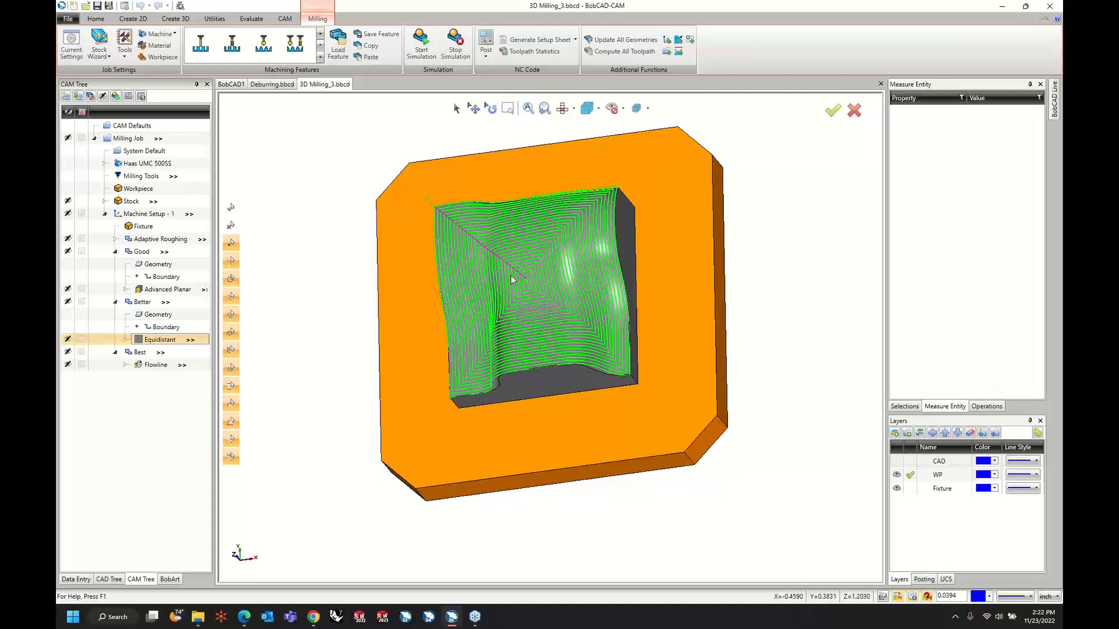
pyautogui.moveTo(515, 279); pyautogui.dragTo(535, 239, button='middle')
pyautogui.moveTo(552, 352); pyautogui.dragTo(454, 373, button='middle')
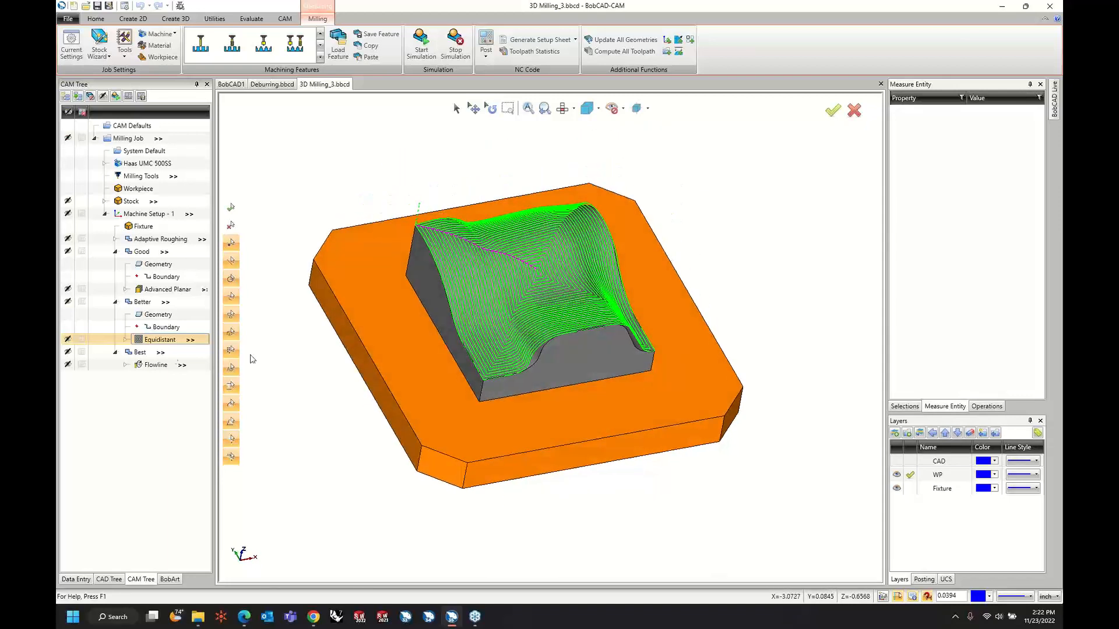
pyautogui.click(150, 365)
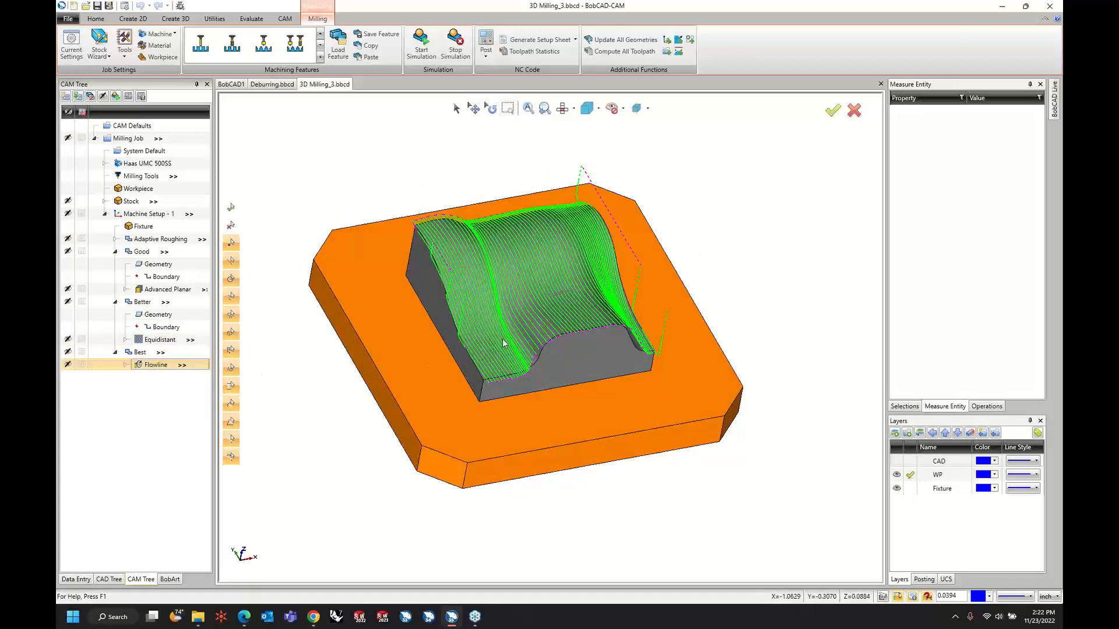
# Turn off posting for the Good, Better and Best features.
pyautogui.click(82, 352)
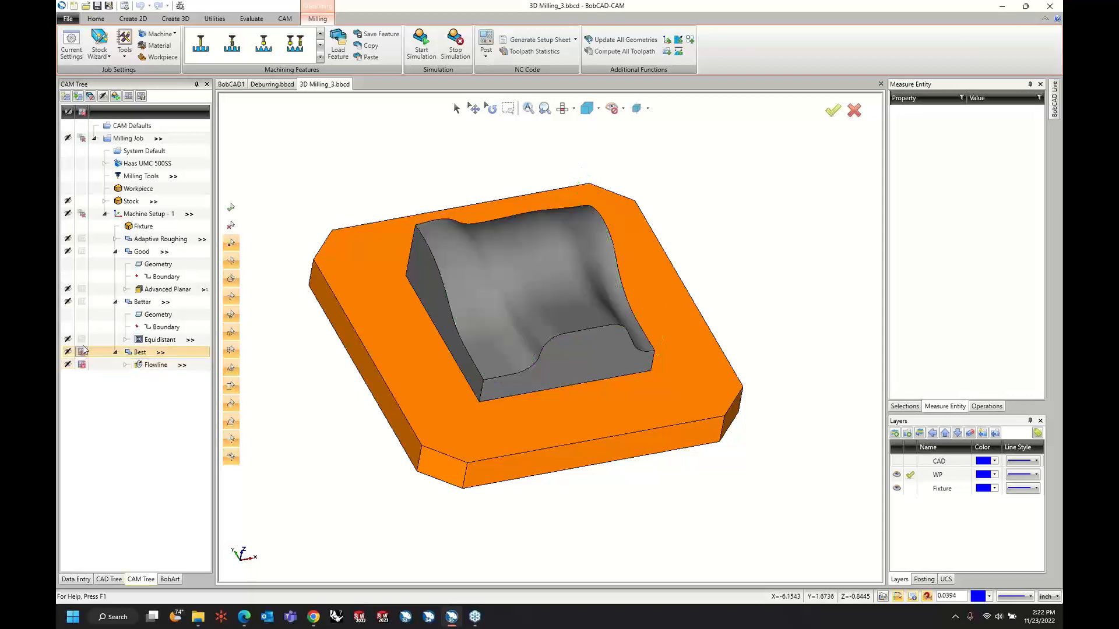
pyautogui.click(82, 290)
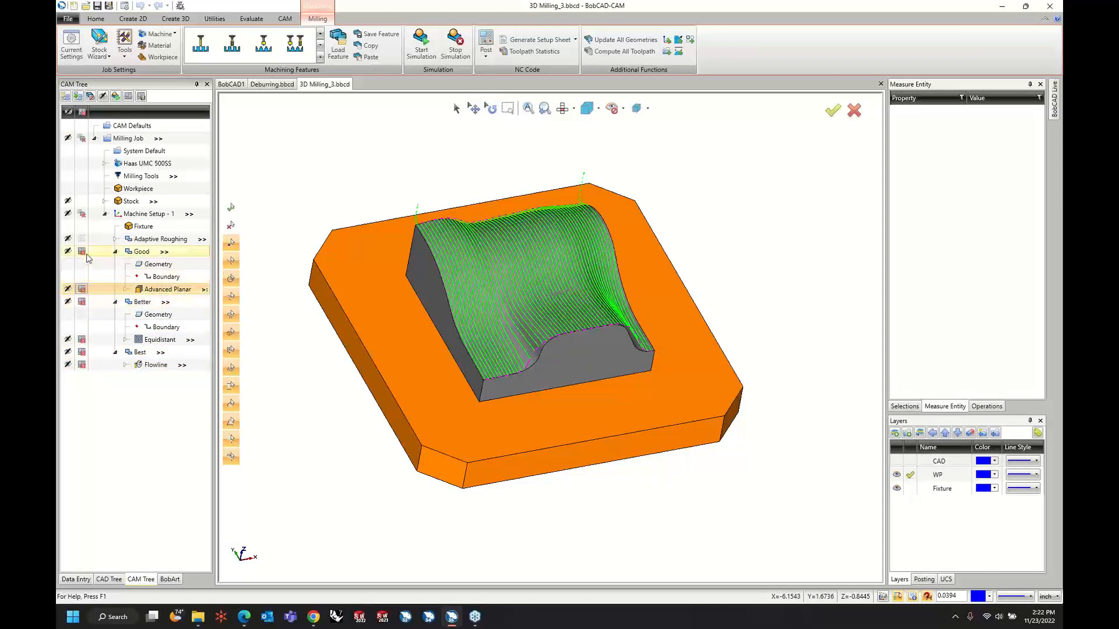
# Add a Mill Multiaxis feature to Machine Setup - 1 with the Surface toolpath type Morph between 2 curves.
pyautogui.rightClick(130, 214)
pyautogui.click(179, 413)
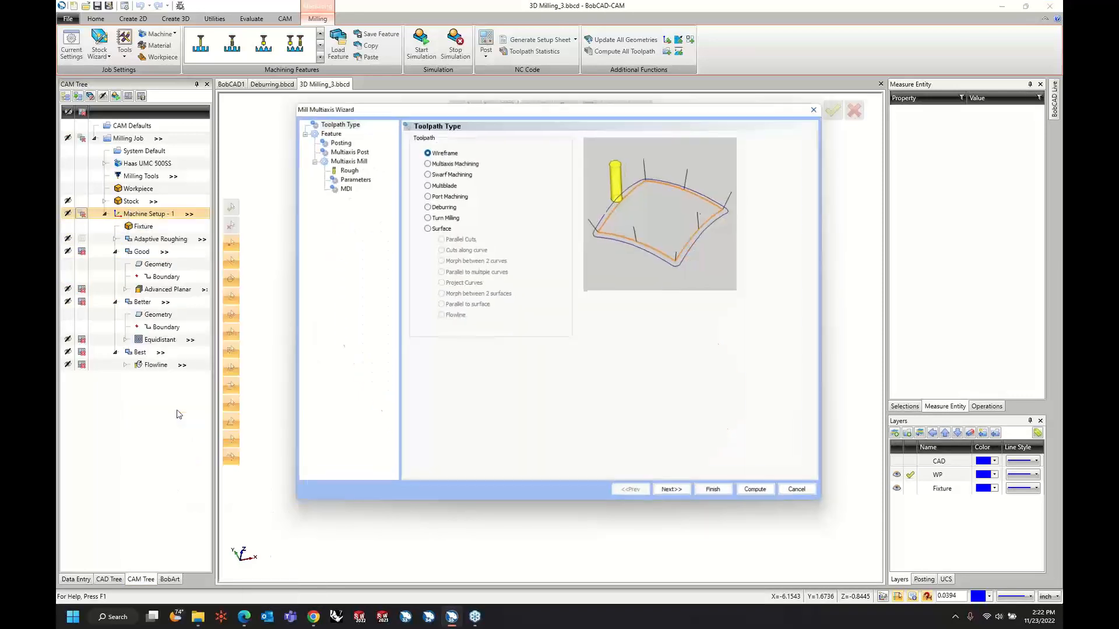
pyautogui.click(441, 229)
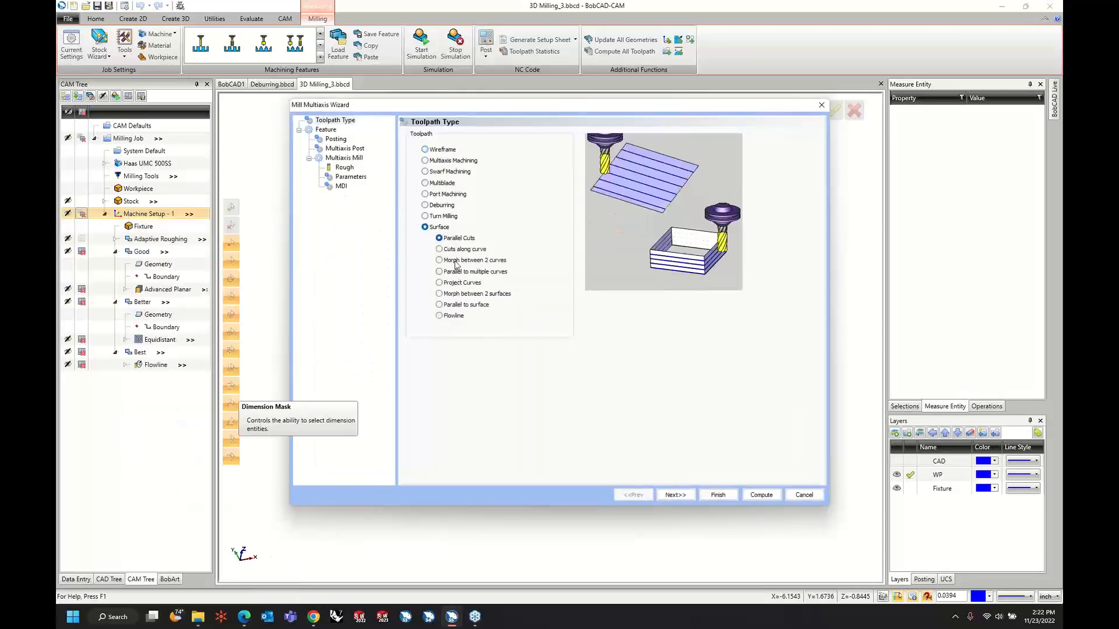
pyautogui.click(439, 261)
# Set the corner radius of the 0.5 diameter rough tool to 0.25.
pyautogui.click(676, 495)
pyautogui.click(676, 494)
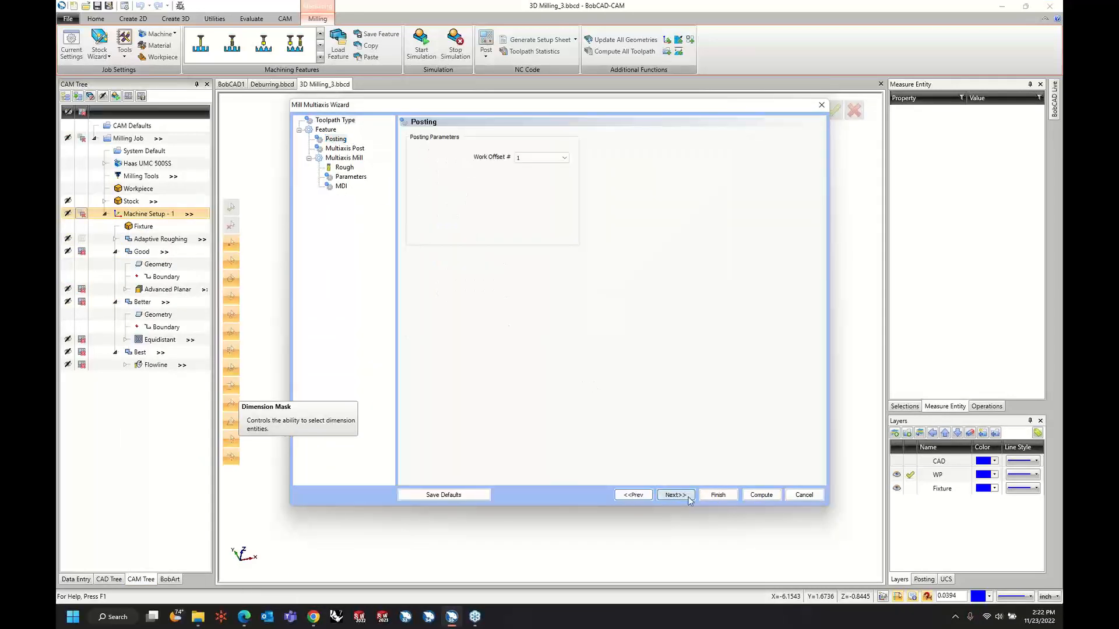
pyautogui.click(676, 495)
pyautogui.click(676, 496)
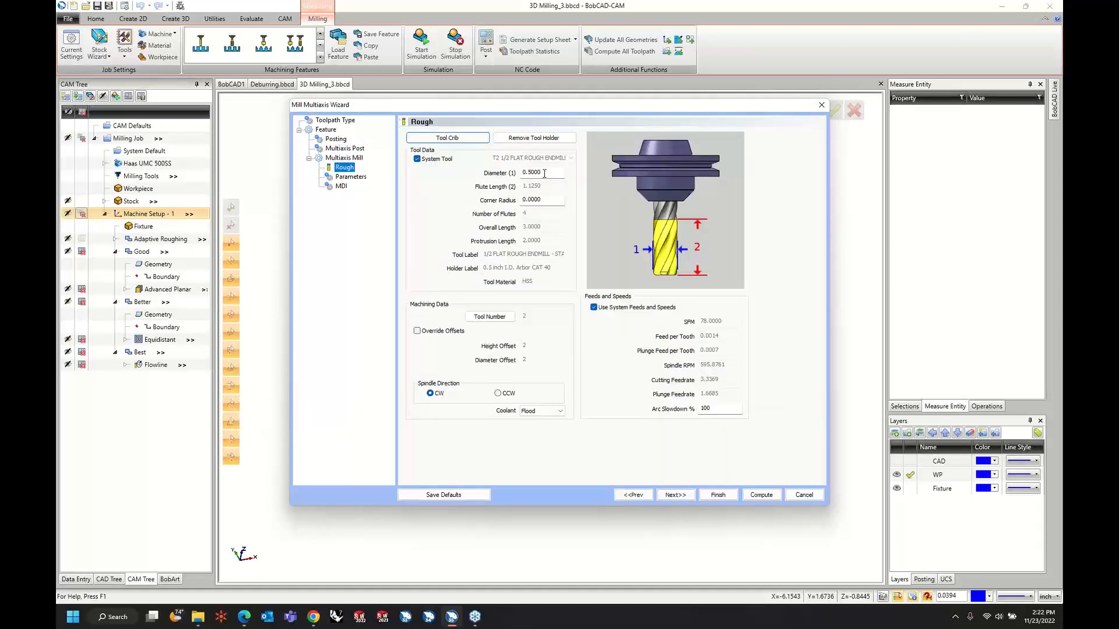
pyautogui.doubleClick(547, 201)
pyautogui.write('.25')
pyautogui.press('Tab')
# Assign the wavy surface's two opposite long S-shaped edges as the first and second morph curves.
pyautogui.click(676, 495)
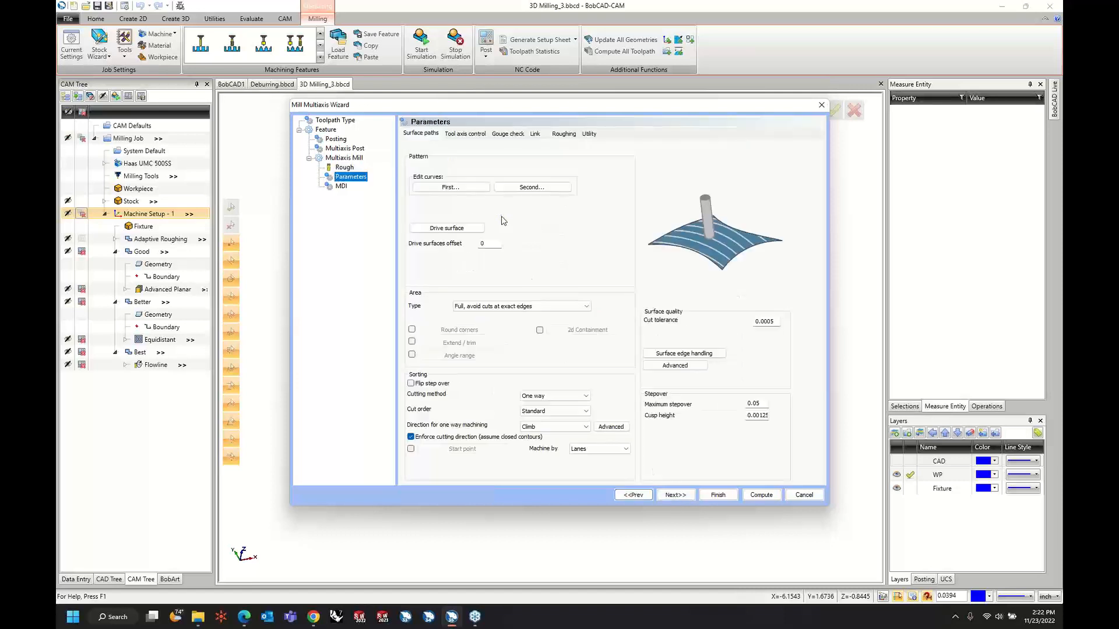
pyautogui.click(476, 191)
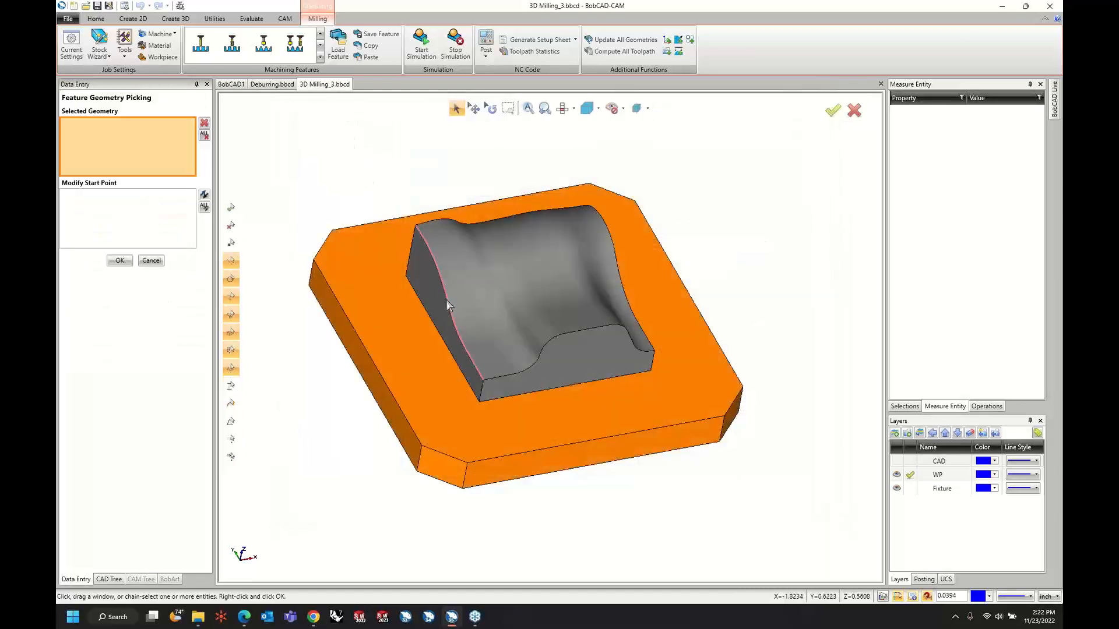
pyautogui.click(448, 302)
pyautogui.rightClick(402, 169)
pyautogui.click(414, 181)
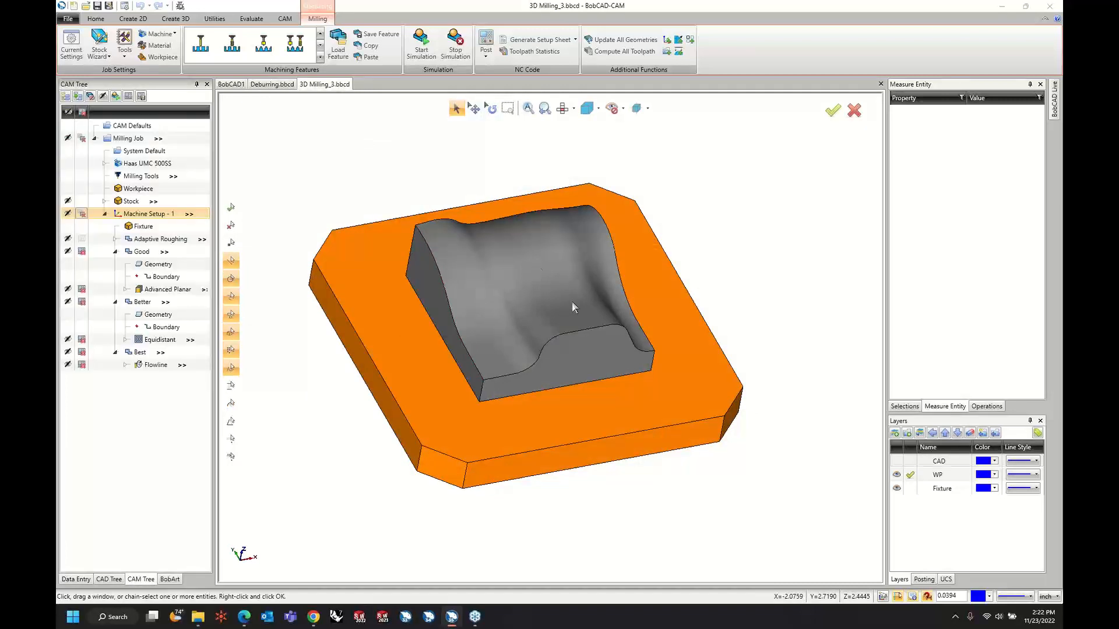
pyautogui.click(531, 191)
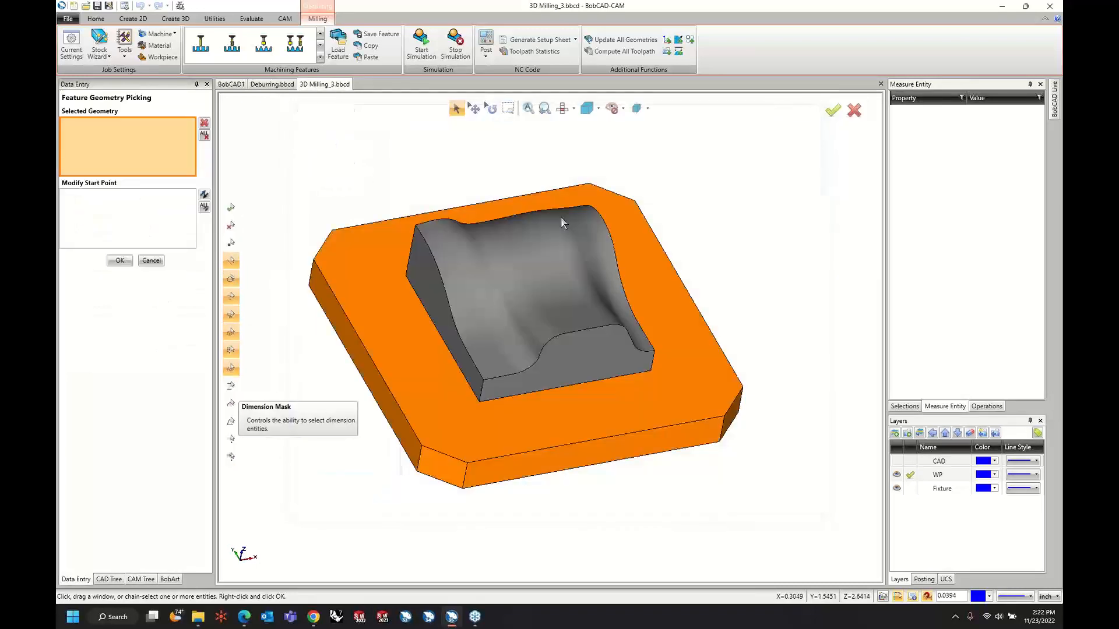
pyautogui.click(619, 273)
pyautogui.rightClick(726, 224)
pyautogui.click(749, 228)
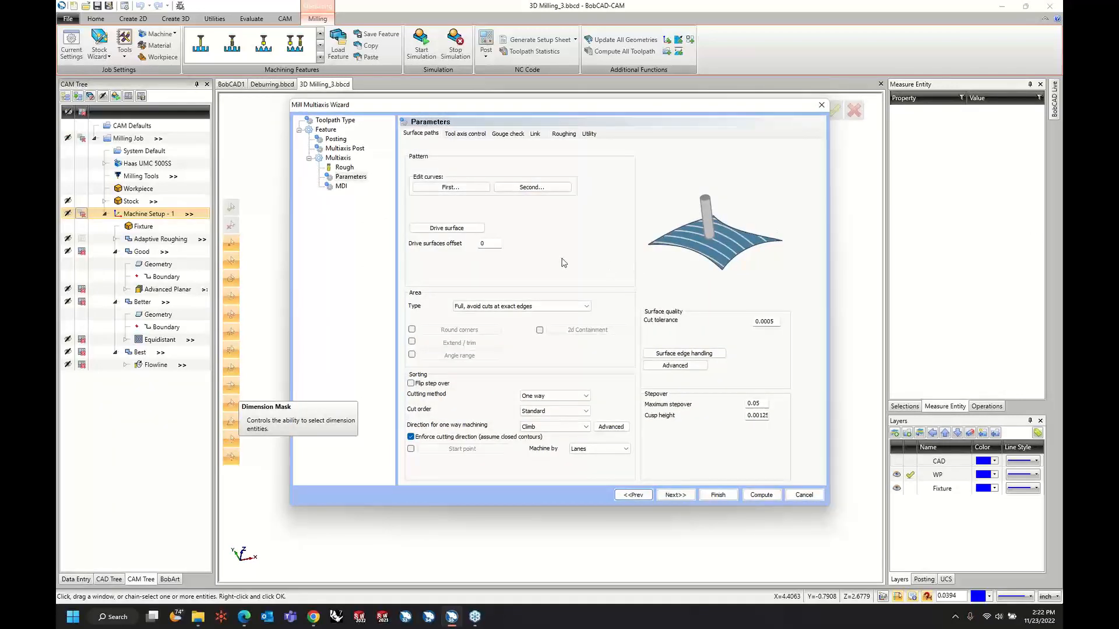
# Assign the part's wavy upper face as the drive surface.
pyautogui.click(477, 229)
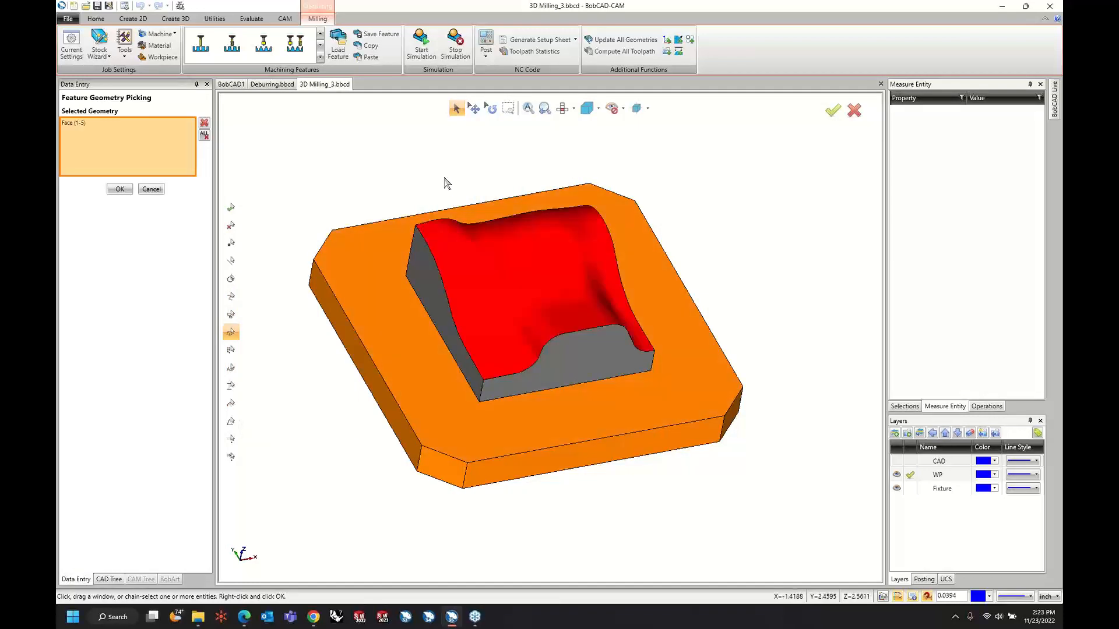
pyautogui.rightClick(444, 183)
pyautogui.click(460, 195)
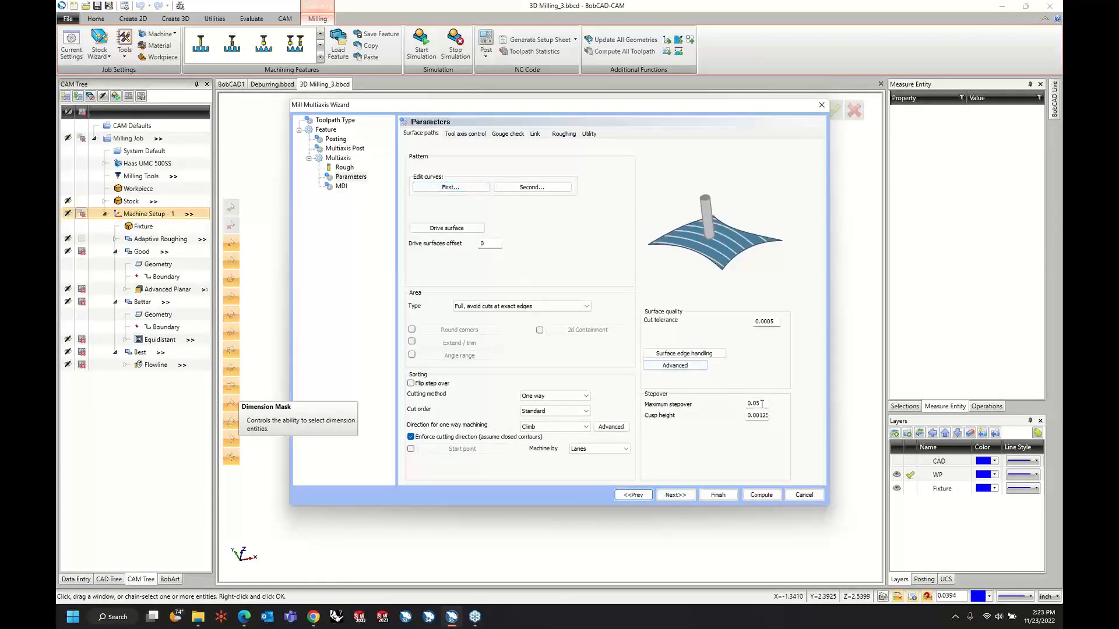
# Set the tool axis output format to 3 Axis and compute the Morph between 2 curves toolpath.
pyautogui.click(470, 133)
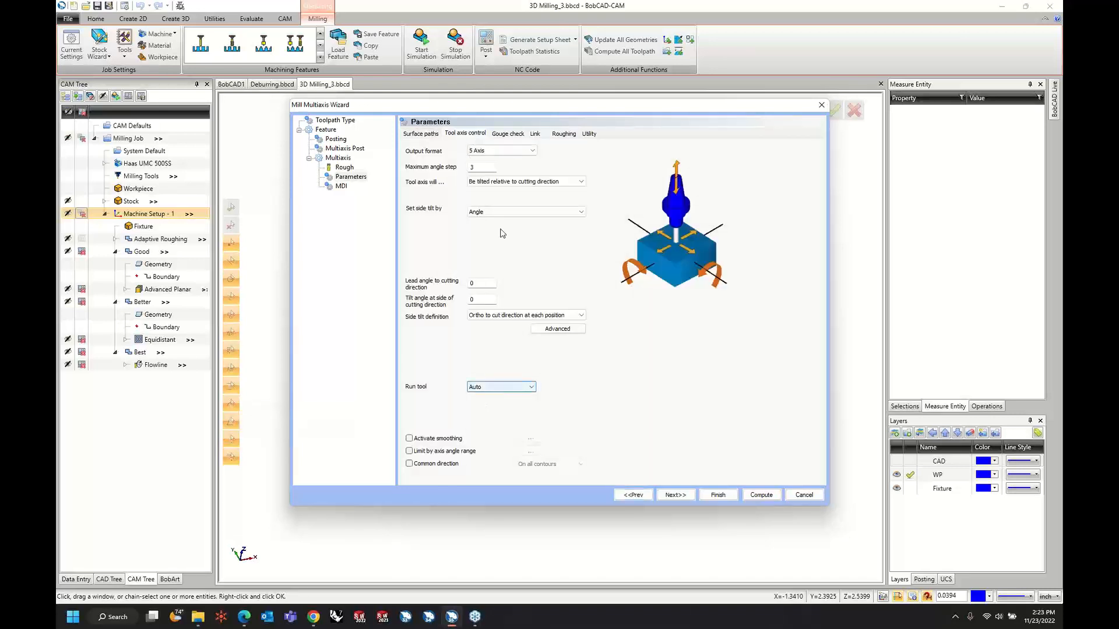
pyautogui.click(505, 151)
pyautogui.click(507, 160)
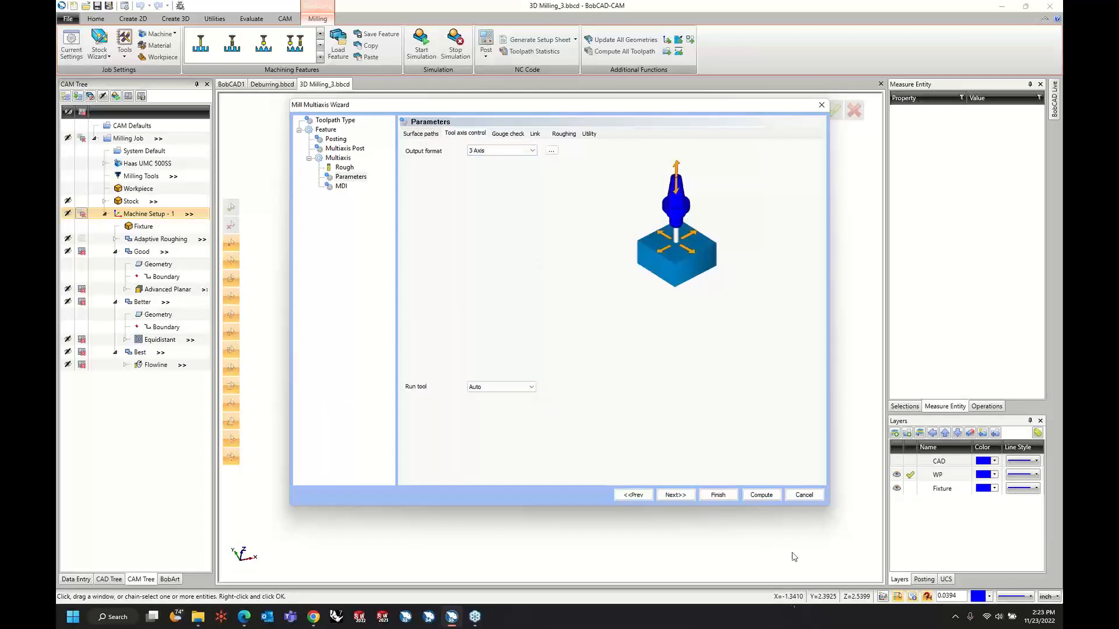
pyautogui.click(761, 495)
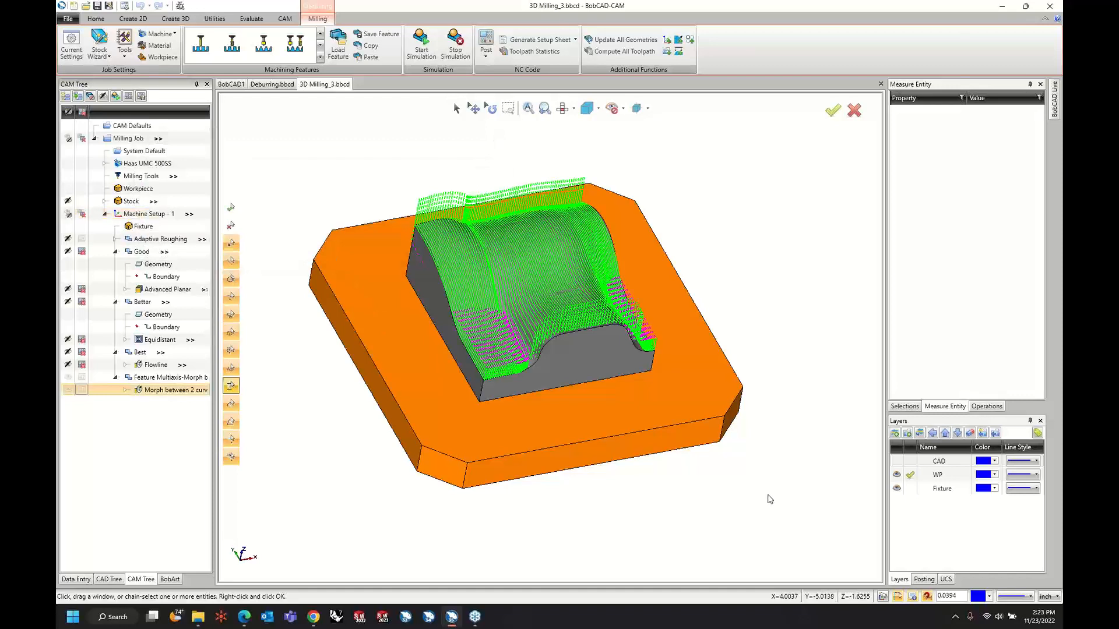
# Edit the Morph between 2 curves operation to use the Zigzag cutting method and recompute its toolpath.
pyautogui.rightClick(156, 394)
pyautogui.click(180, 411)
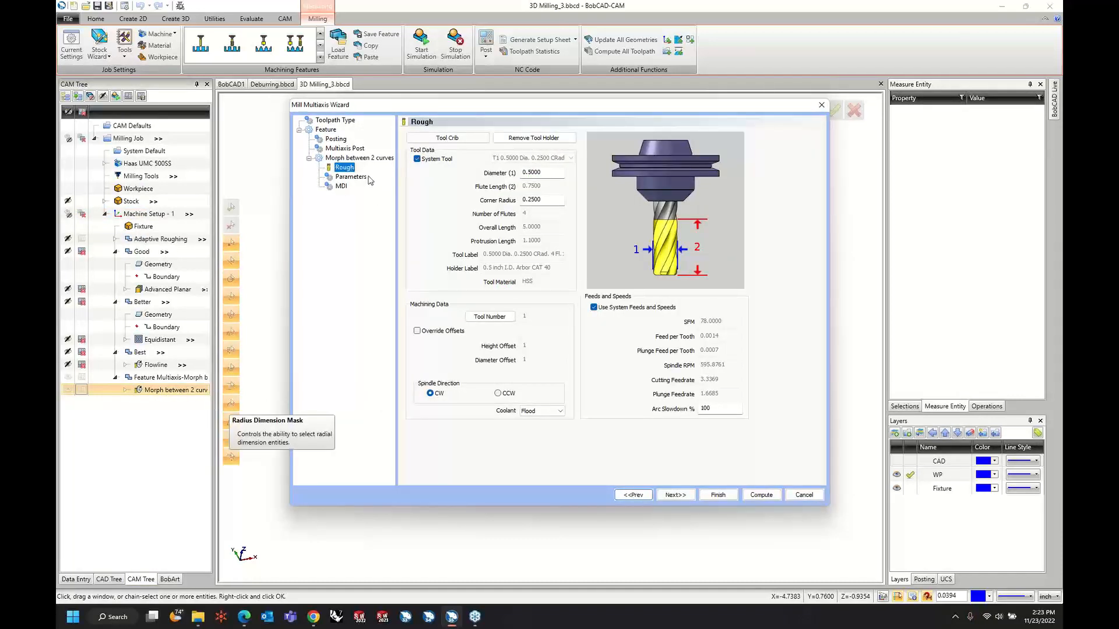
pyautogui.click(351, 177)
pyautogui.click(557, 397)
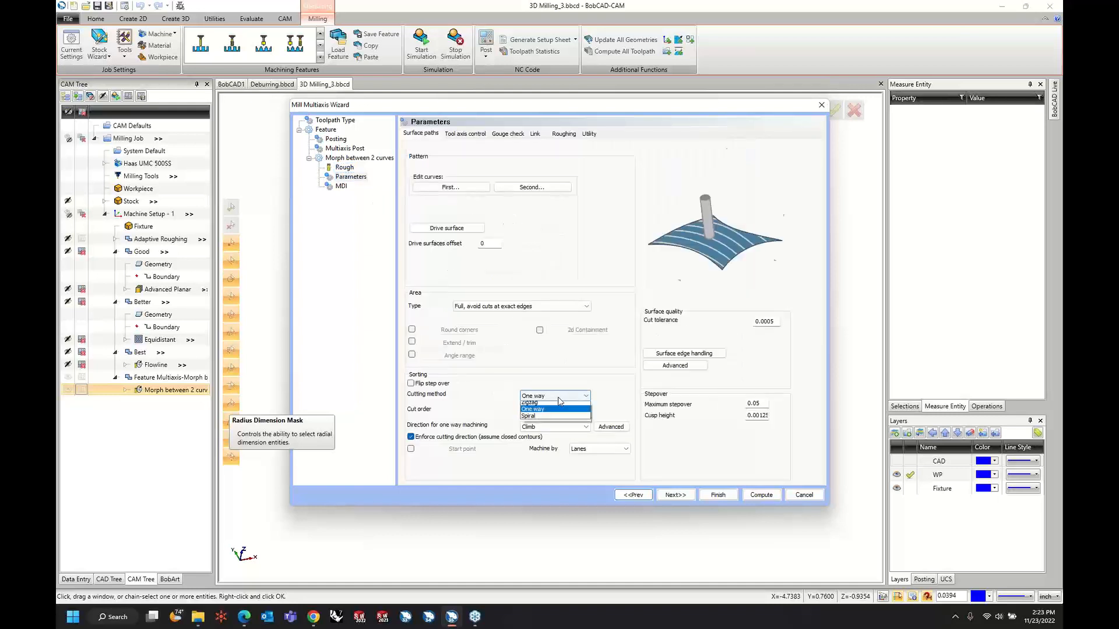
pyautogui.click(557, 402)
pyautogui.click(757, 499)
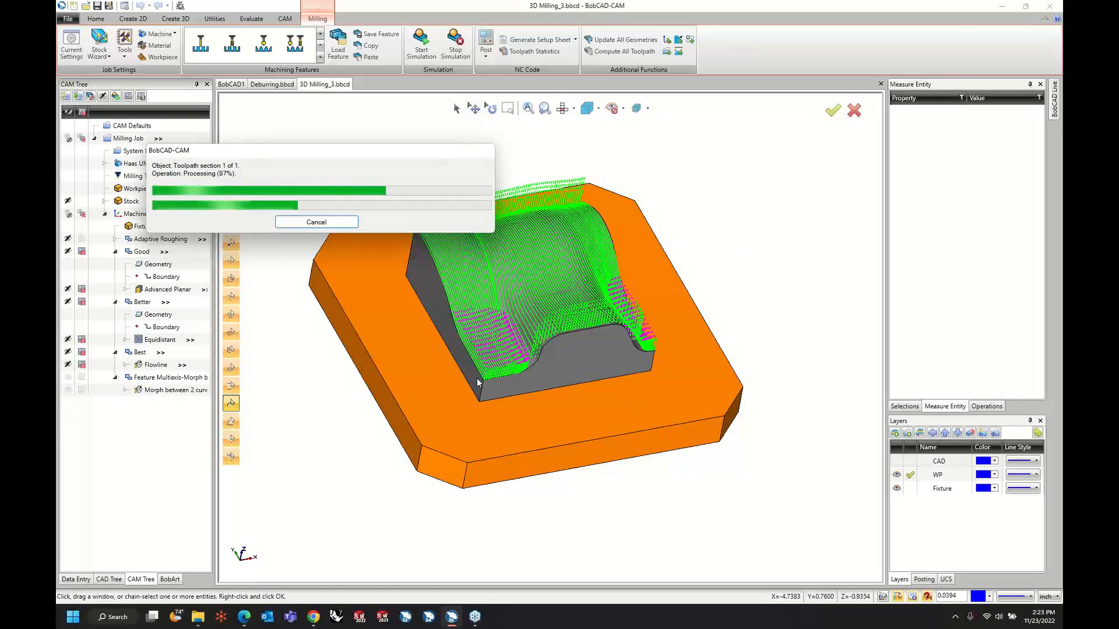
# Edit the Morph between 2 curves operation so its retract clearance height is Automatic.
pyautogui.moveTo(469, 372); pyautogui.dragTo(221, 351, button='middle')
pyautogui.rightClick(175, 390)
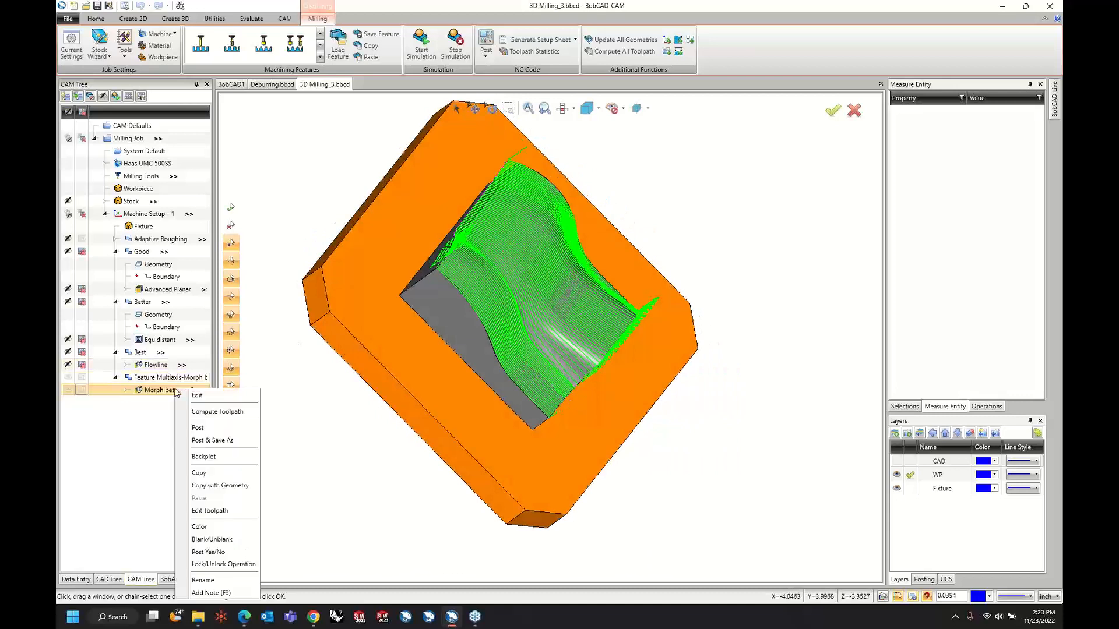
pyautogui.click(232, 396)
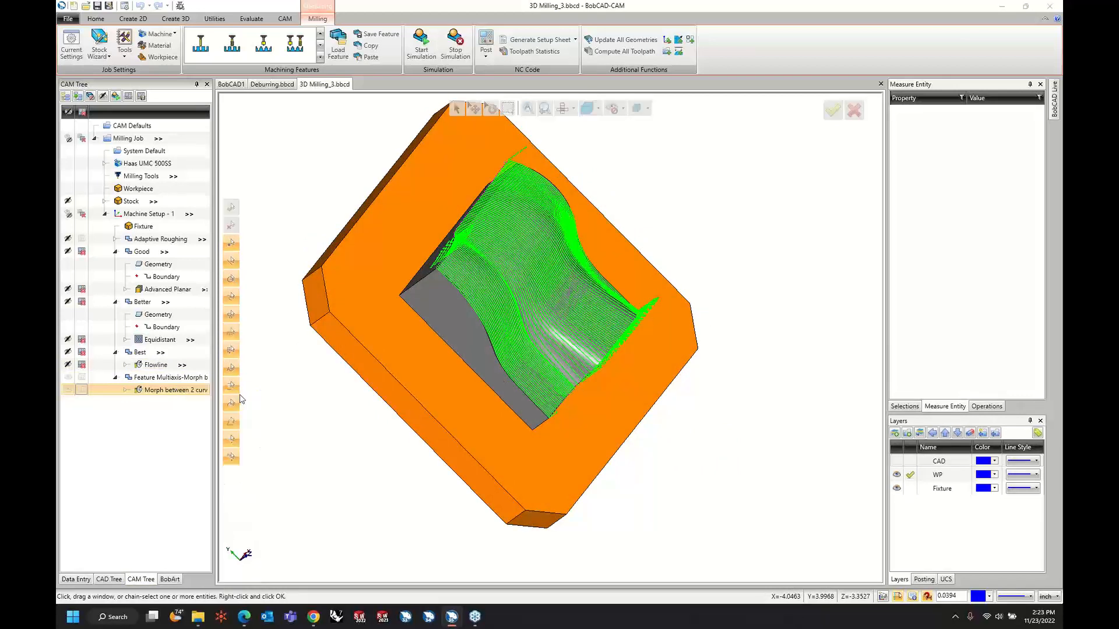
pyautogui.click(351, 176)
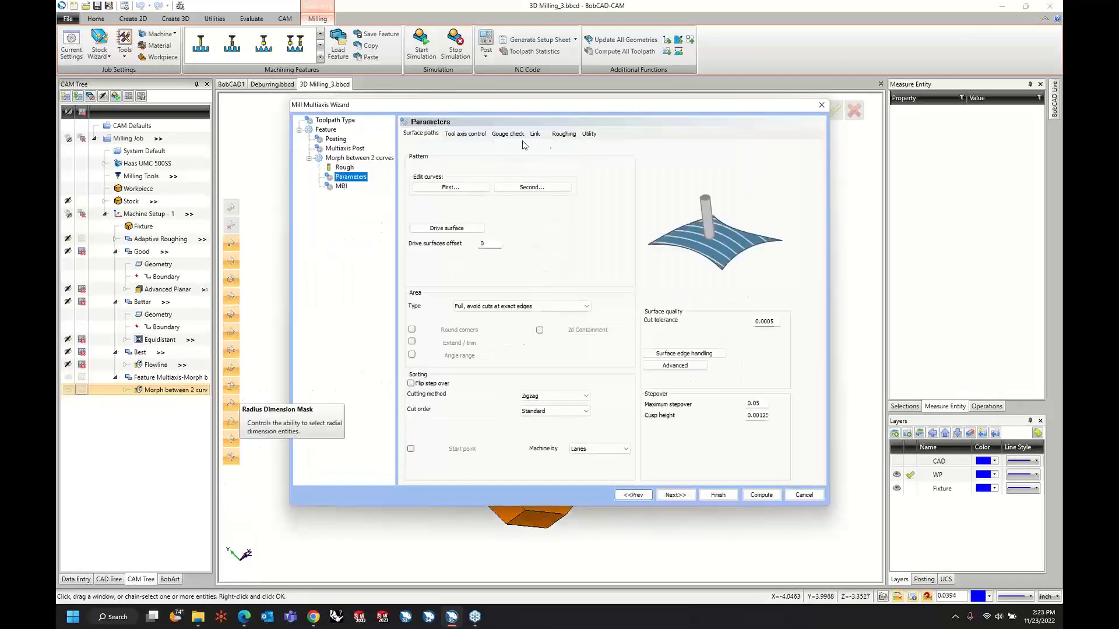
pyautogui.click(535, 134)
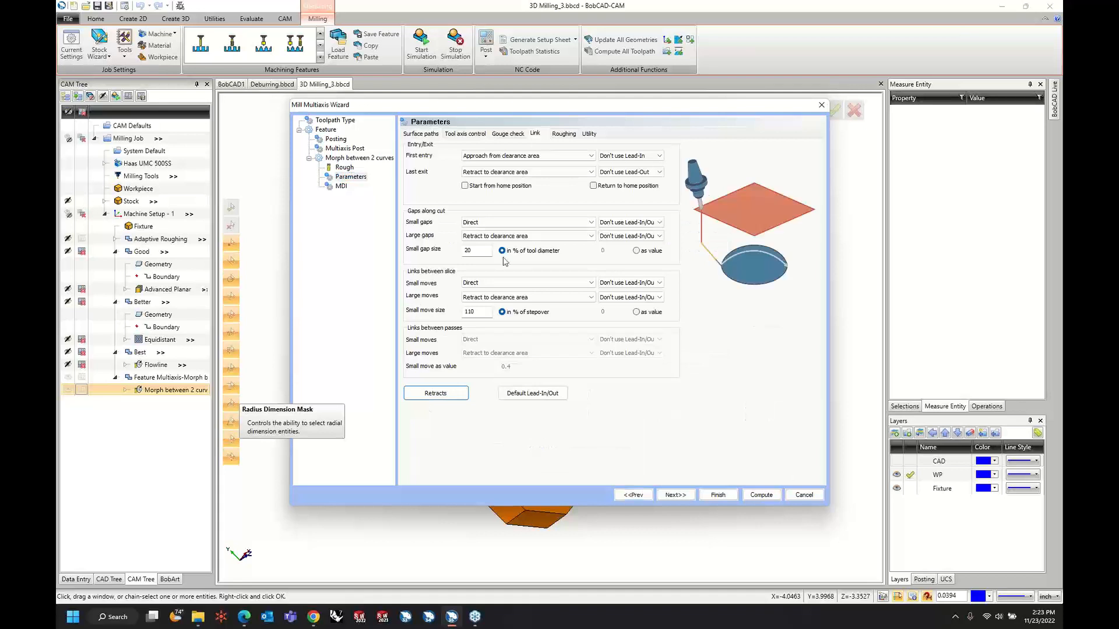
pyautogui.click(458, 393)
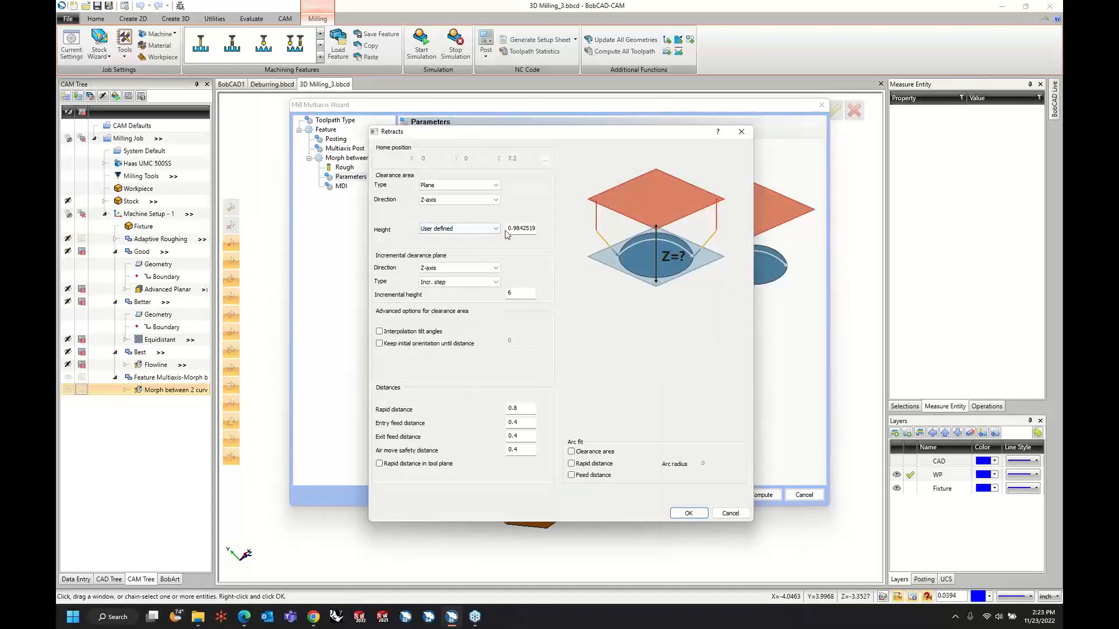
pyautogui.click(492, 229)
pyautogui.click(483, 240)
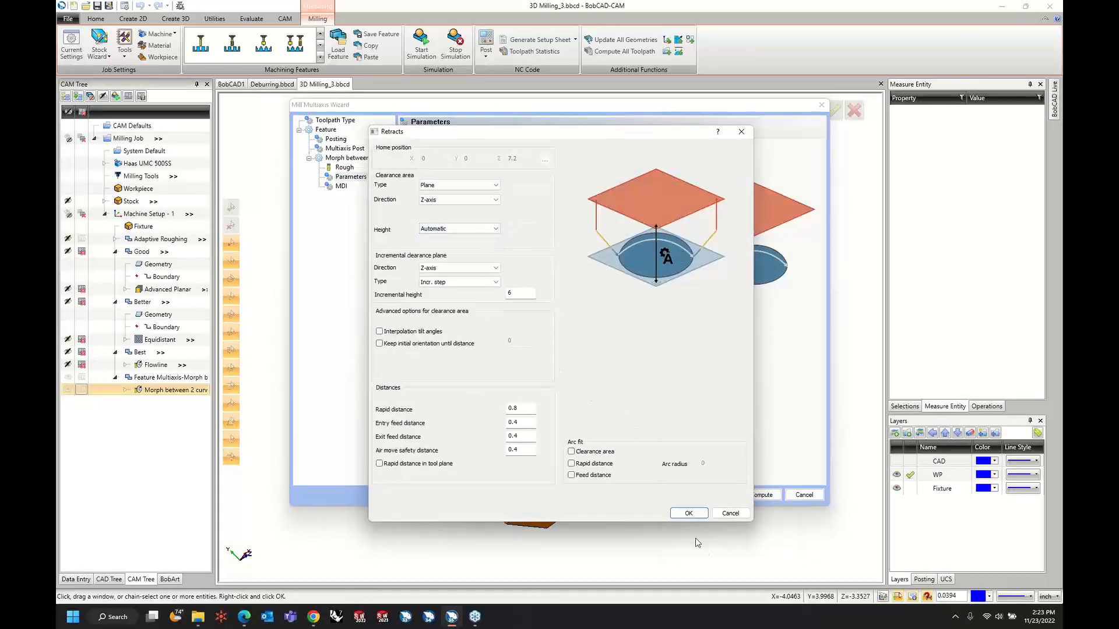
pyautogui.click(688, 513)
# Set the surface path area type to Full, start and end at exact surface edges, and recompute the toolpath.
pyautogui.click(412, 135)
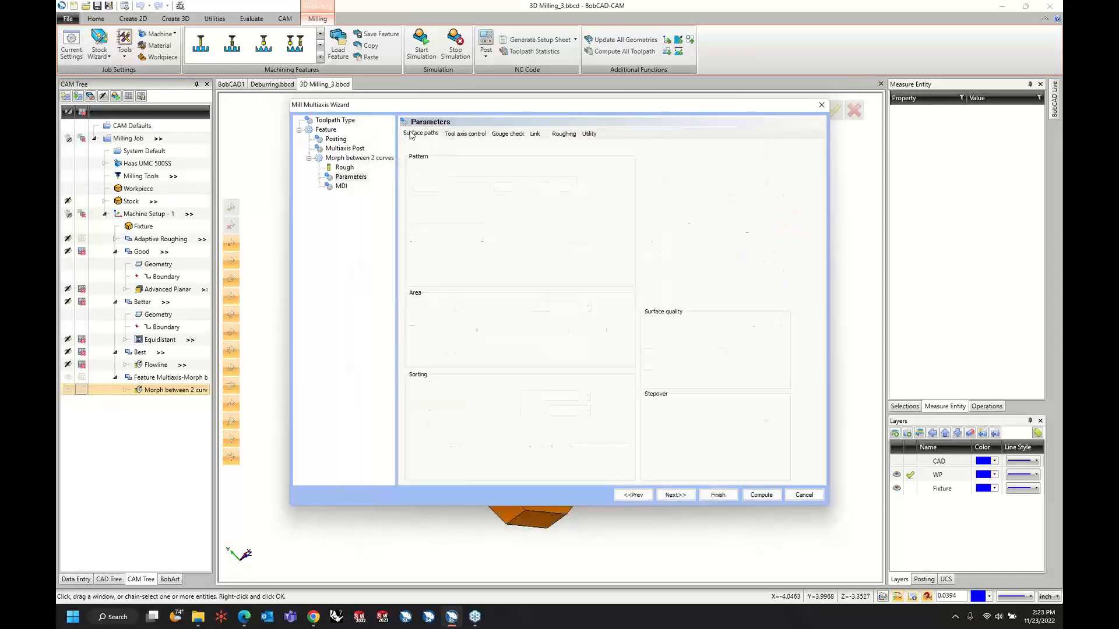
pyautogui.click(521, 305)
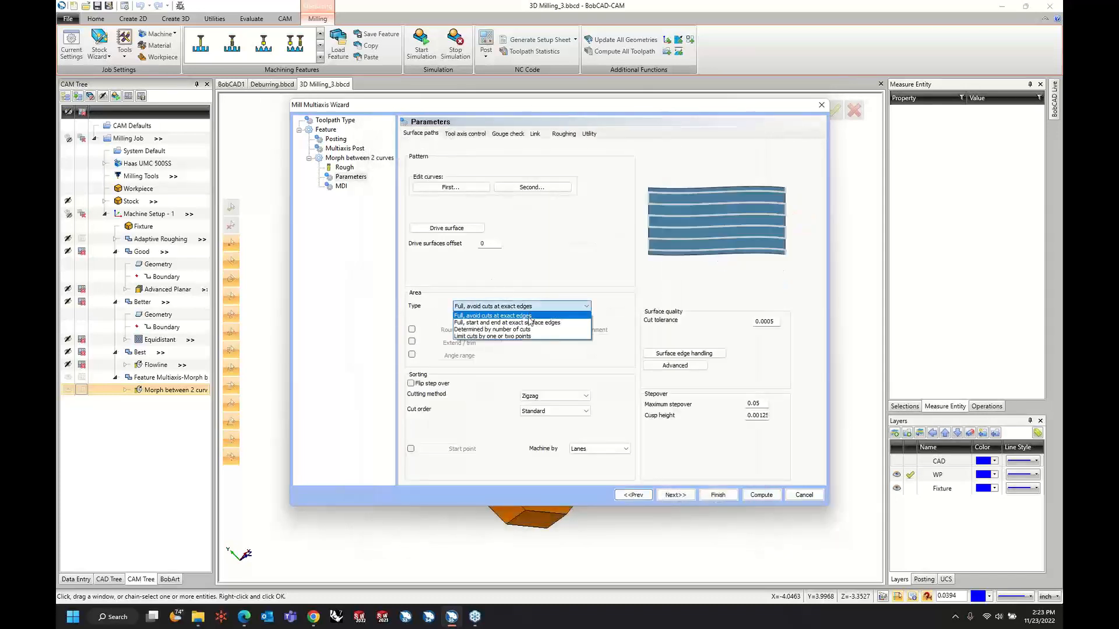
pyautogui.click(528, 319)
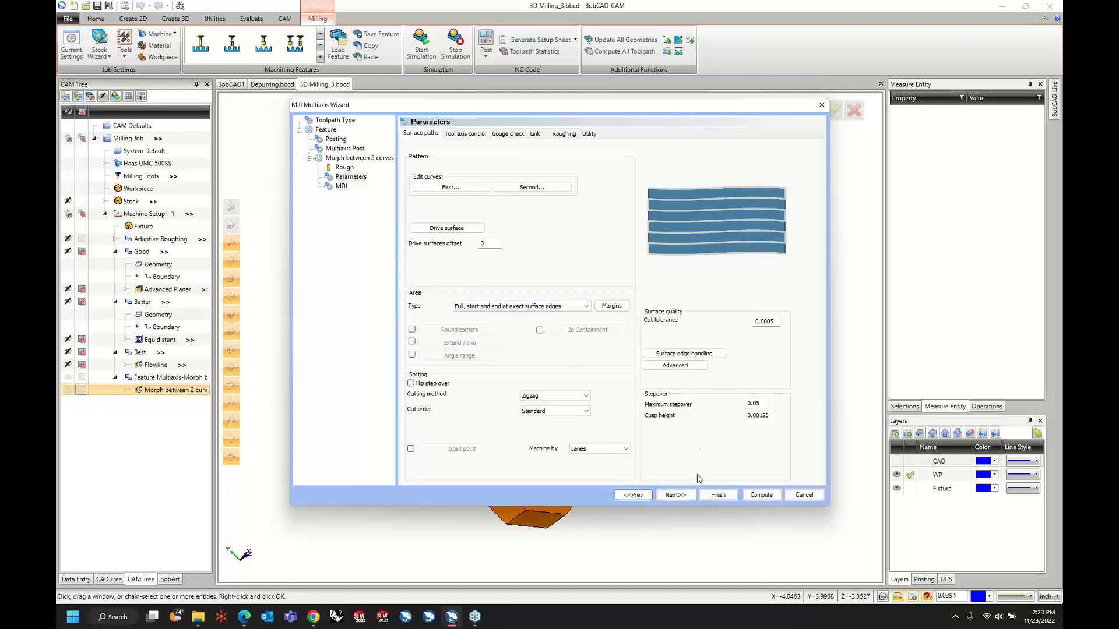
pyautogui.click(761, 495)
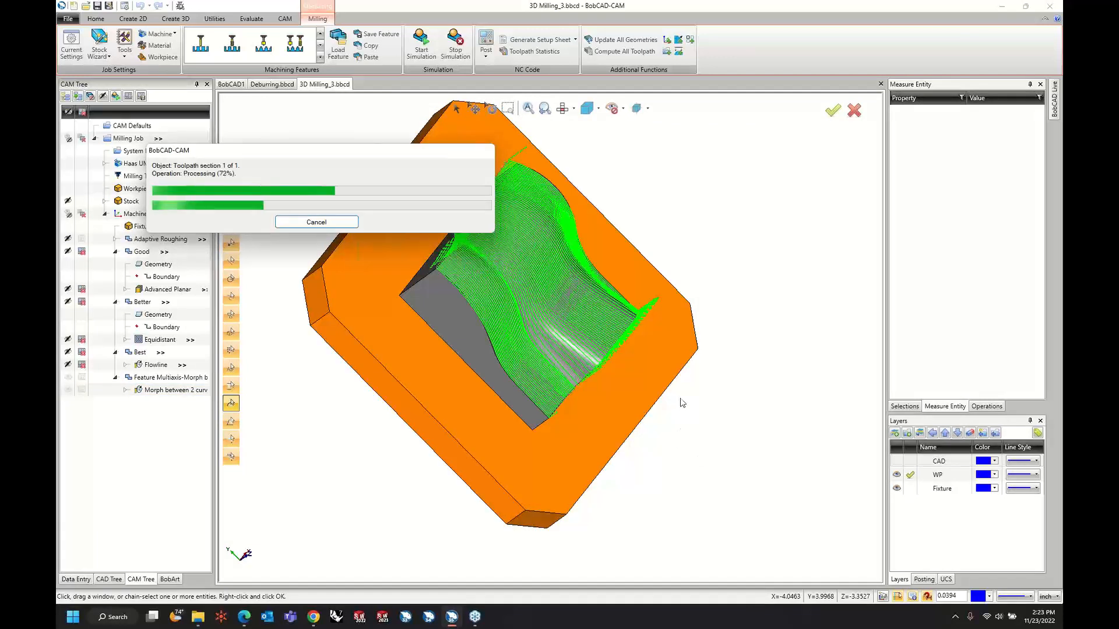
pyautogui.moveTo(680, 400); pyautogui.dragTo(537, 402, button='middle')
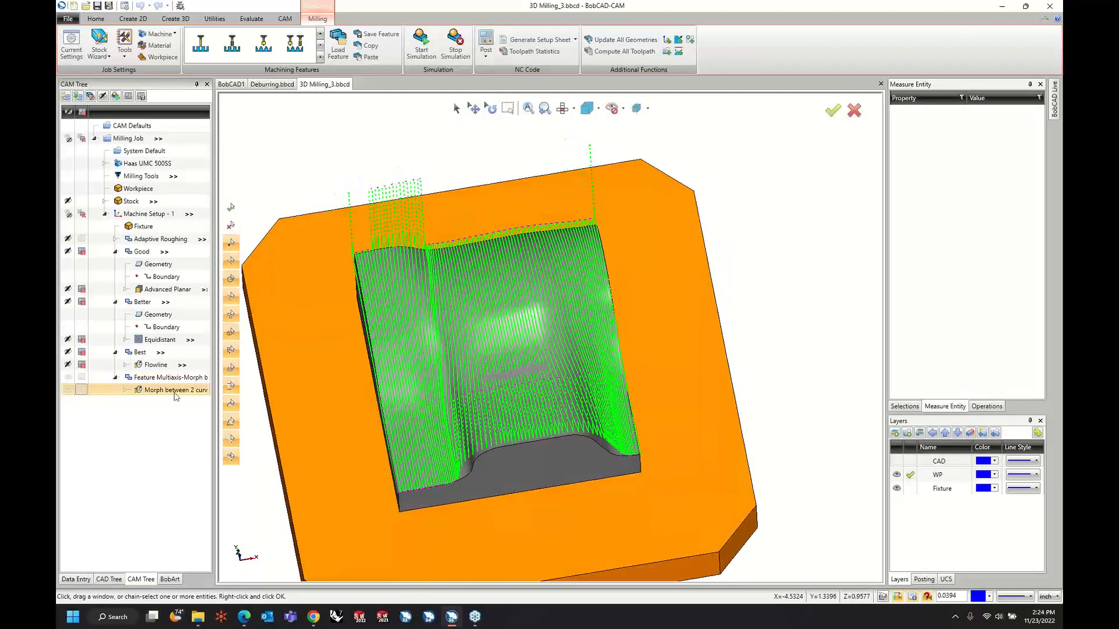
# Edit the Morph between 2 curves operation to use a maximum stepover of 0.015 and recompute its toolpath.
pyautogui.rightClick(181, 397)
pyautogui.click(186, 400)
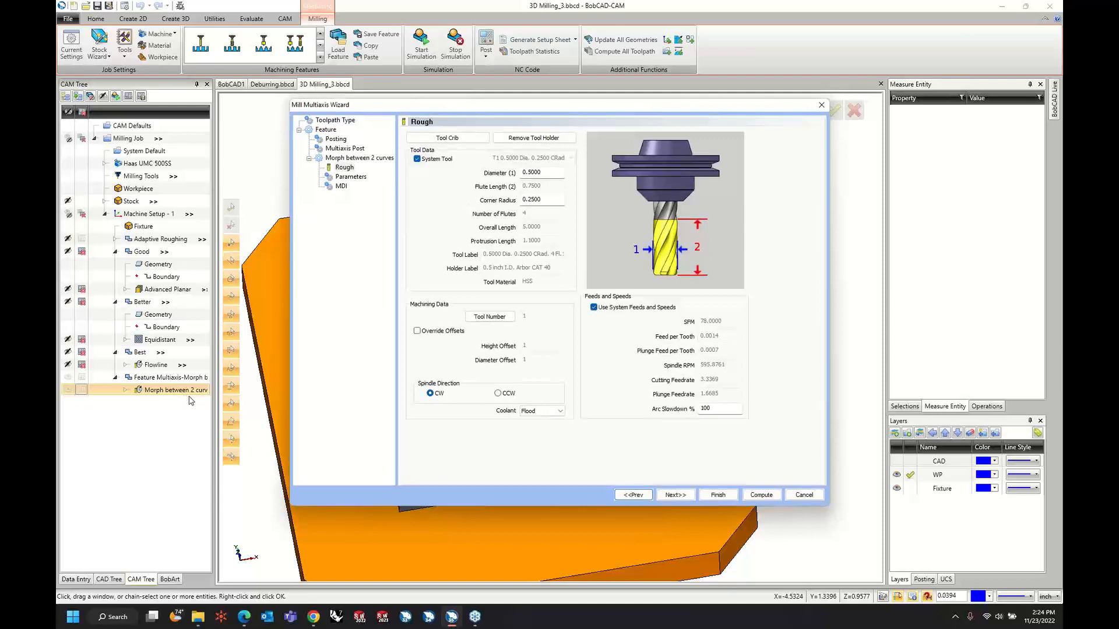
pyautogui.click(350, 177)
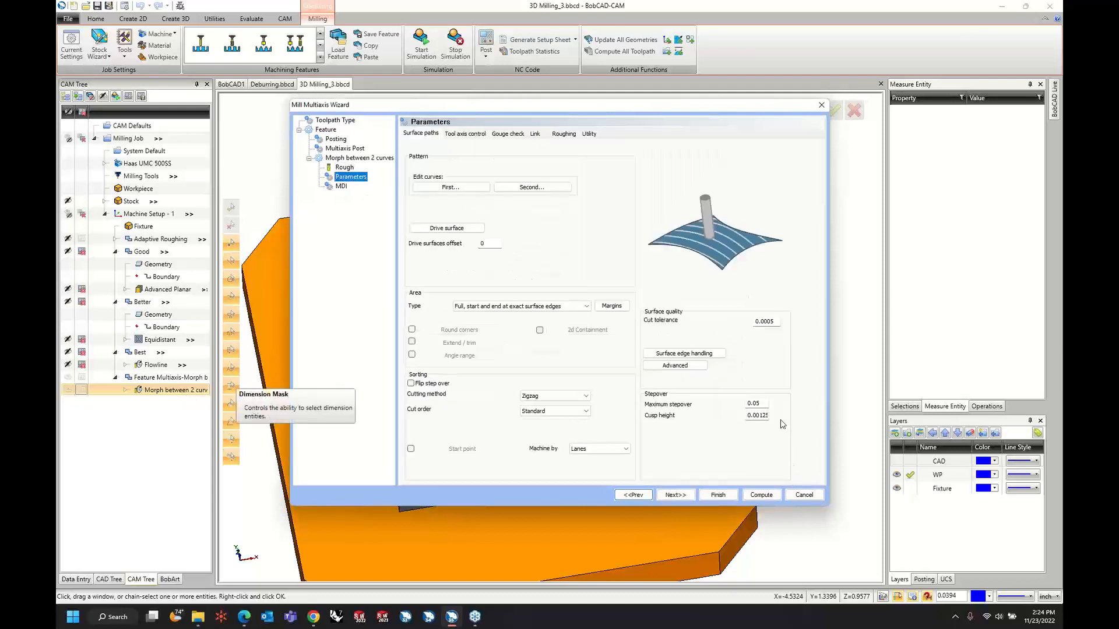
pyautogui.moveTo(756, 403); pyautogui.dragTo(819, 408)
pyautogui.write('15')
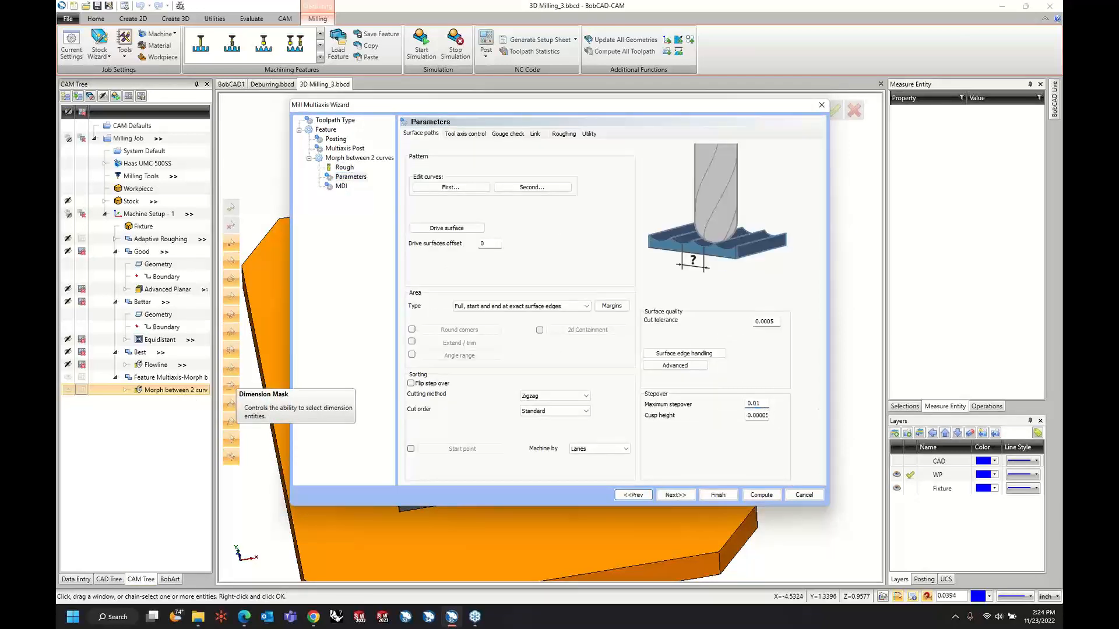
pyautogui.press('Tab')
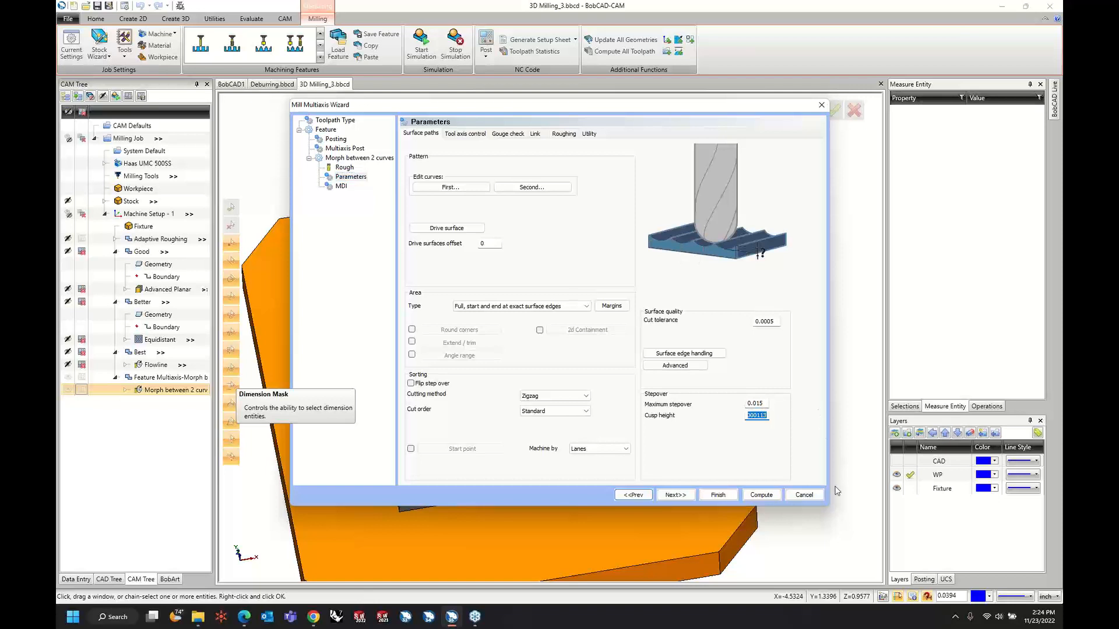
pyautogui.click(762, 494)
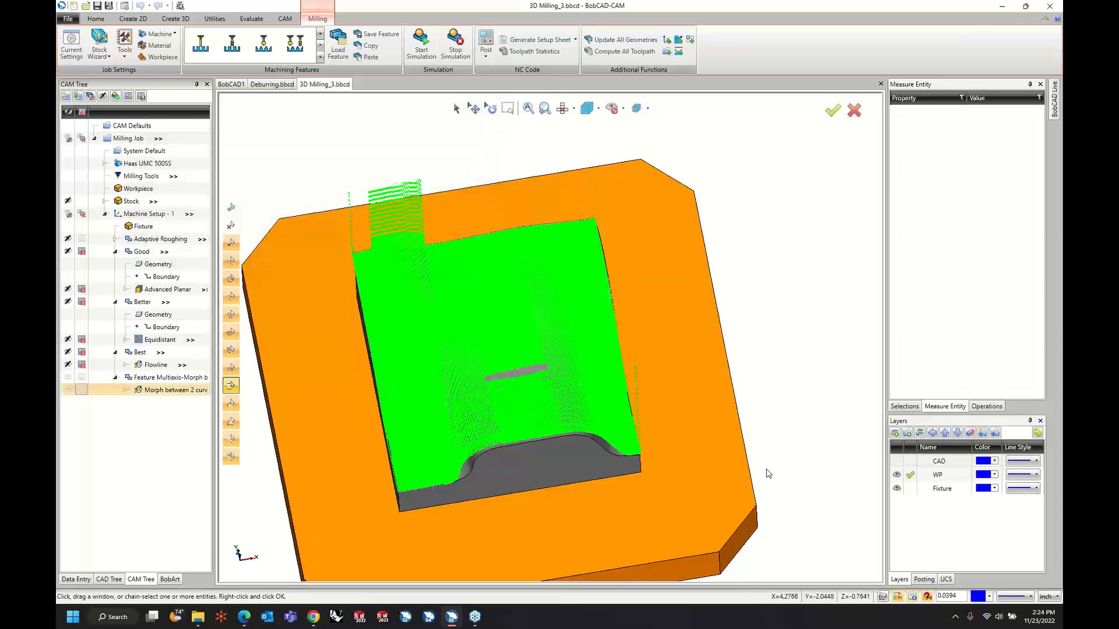
pyautogui.moveTo(666, 362); pyautogui.dragTo(756, 340, button='middle')
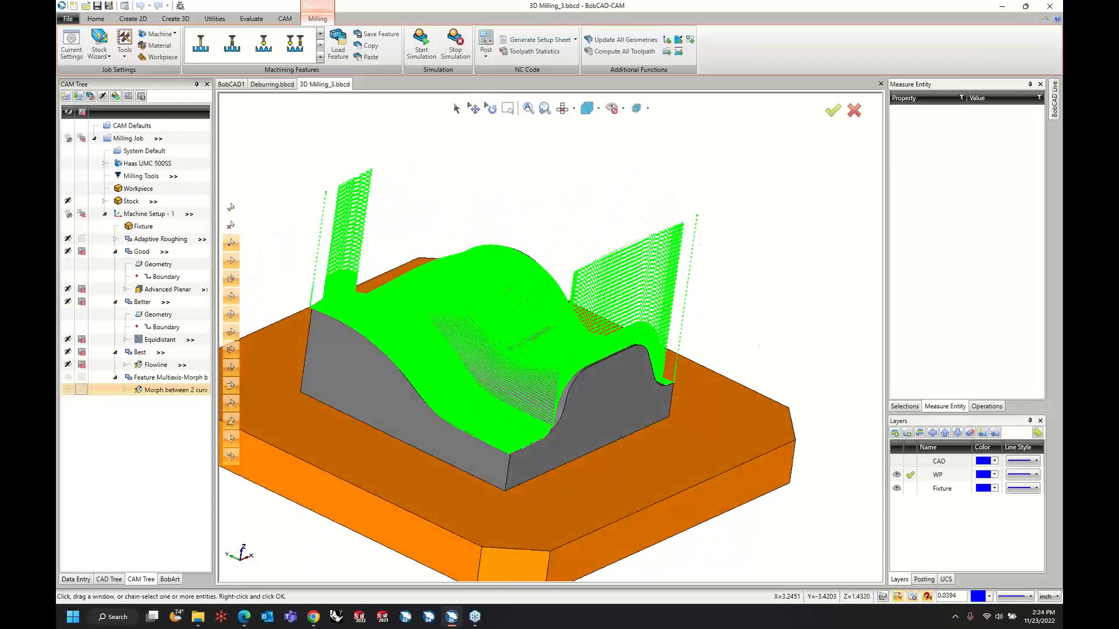